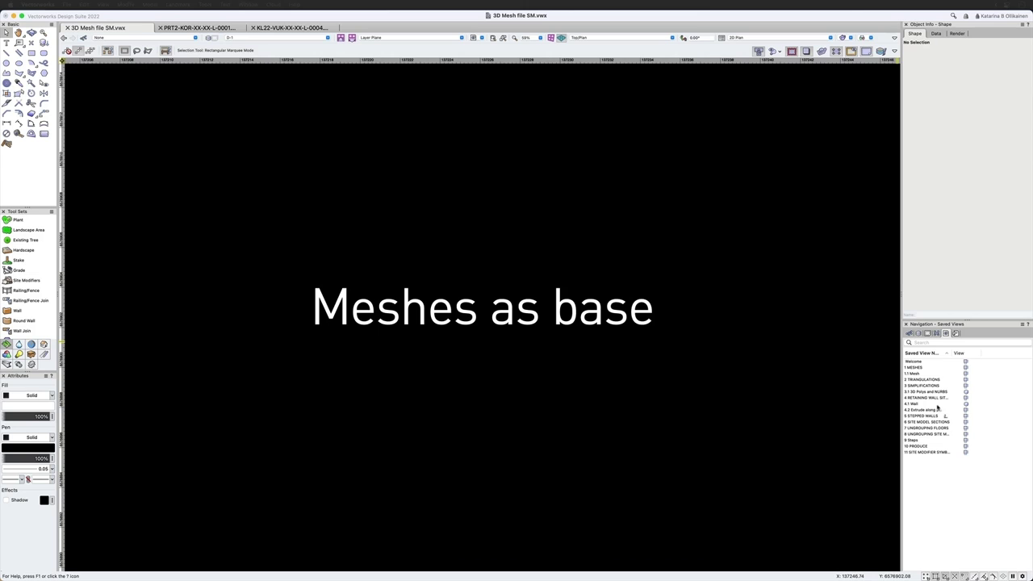
- Open the 1.1 Mesh saved view, tilt the terrain mesh briefly in 3D, then return to top plan
{"action": "double_click", "coordinate": [928, 373]}
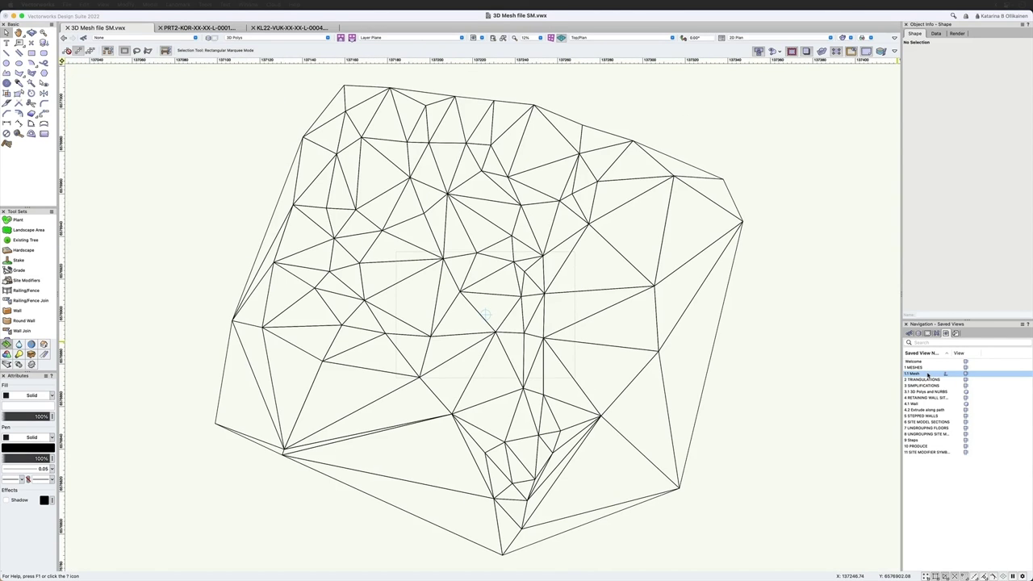
{"action": "key", "text": "shift+c"}
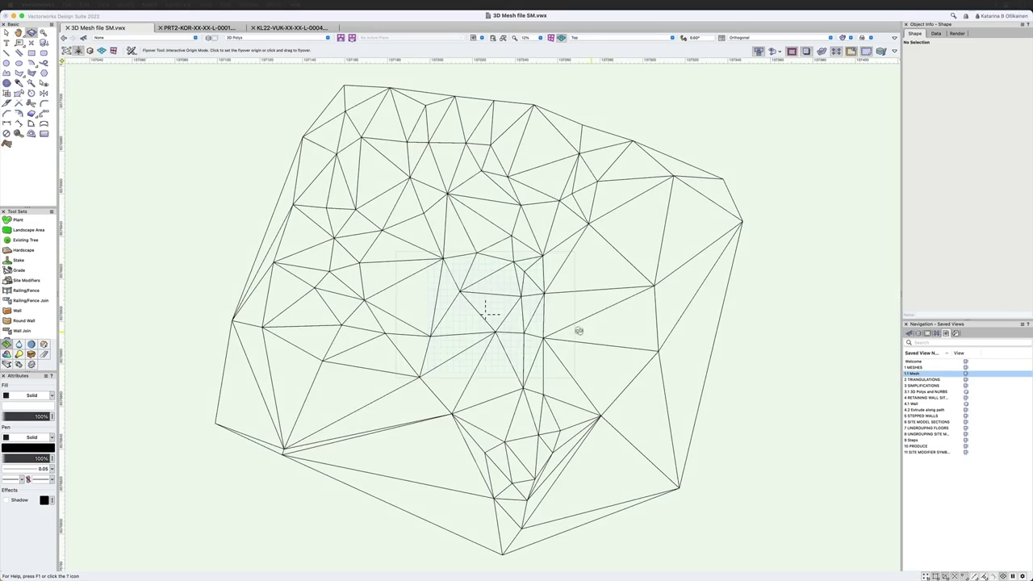
{"action": "left_click_drag", "start_coordinate": [535, 323], "coordinate": [513, 288]}
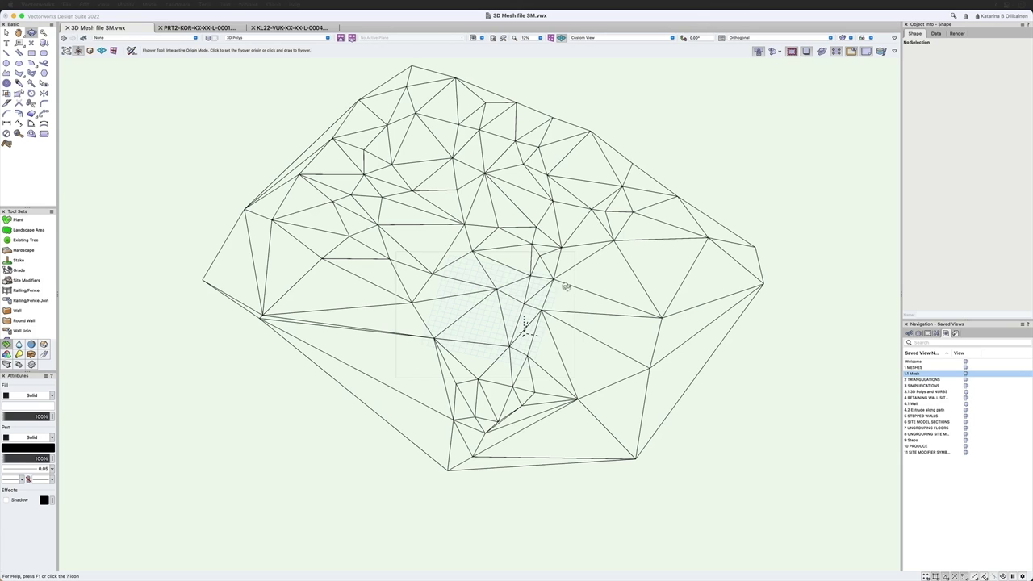
{"action": "key", "text": "F5"}
- Test-drag a single mesh edge, clear it, then select all 792 mesh 3D polygons
{"action": "key", "text": "x"}
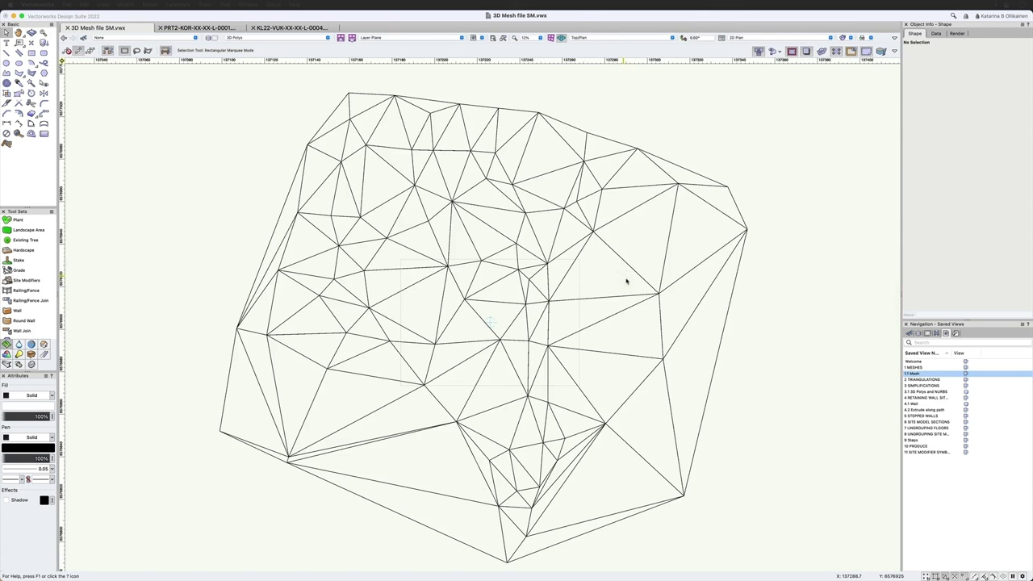
{"action": "left_click", "coordinate": [620, 216]}
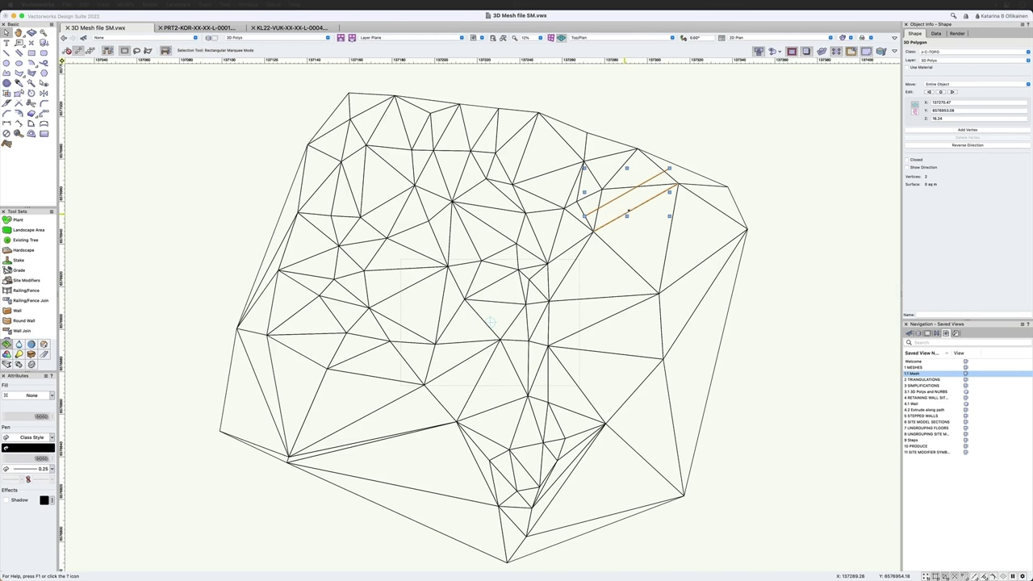
{"action": "mouse_move", "coordinate": [627, 217]}
{"action": "left_mouse_down"}
{"action": "mouse_move", "coordinate": [665, 256]}
{"action": "mouse_move", "coordinate": [635, 232]}
{"action": "left_mouse_up"}
{"action": "left_click", "coordinate": [633, 234]}
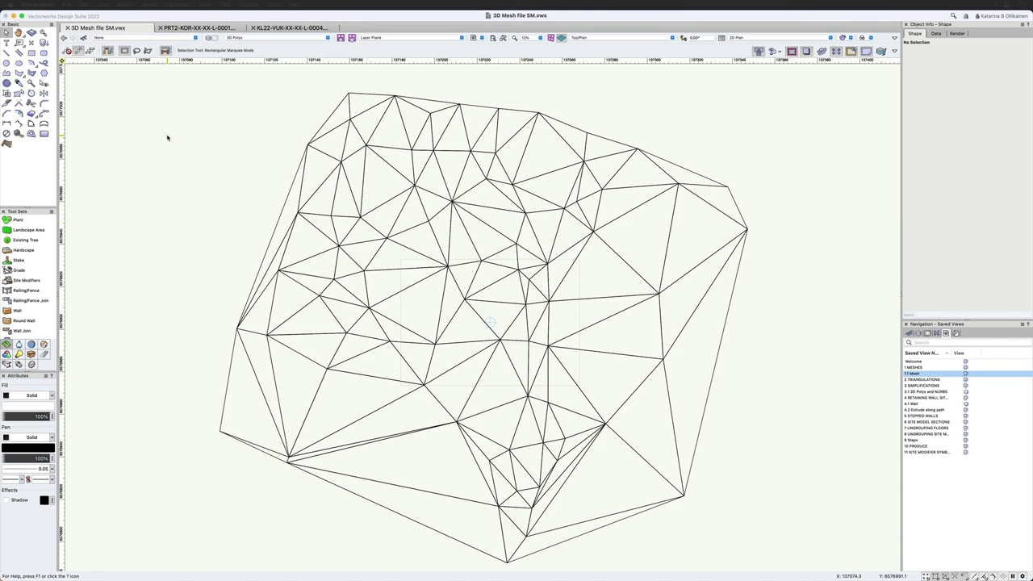
{"action": "key", "text": "super+a"}
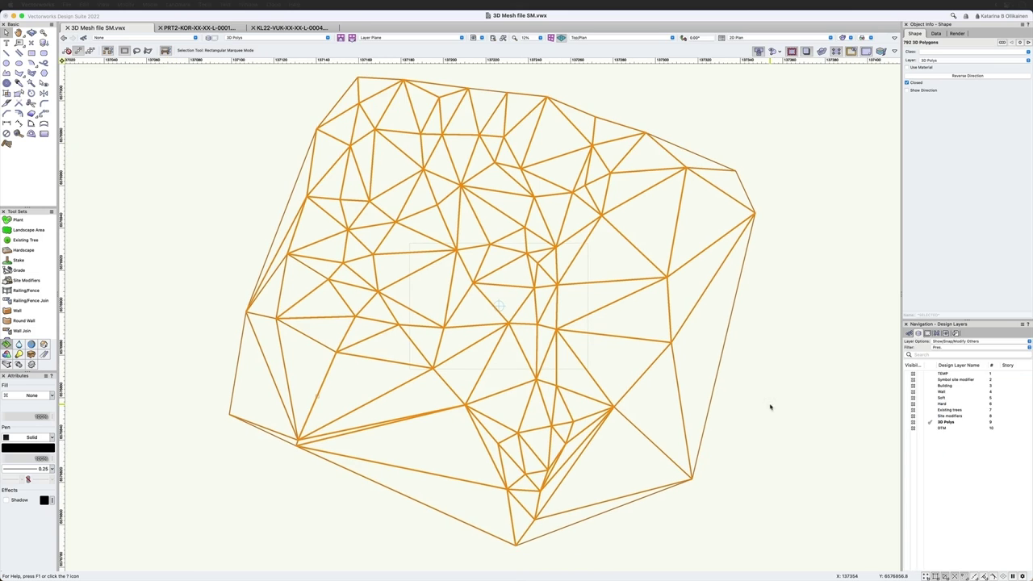
- Select a chain of five connected mesh edges up to the top vertex and move them to the TEMP layer
{"action": "scroll", "coordinate": [565, 284], "scroll_direction": "up", "scroll_amount": 5}
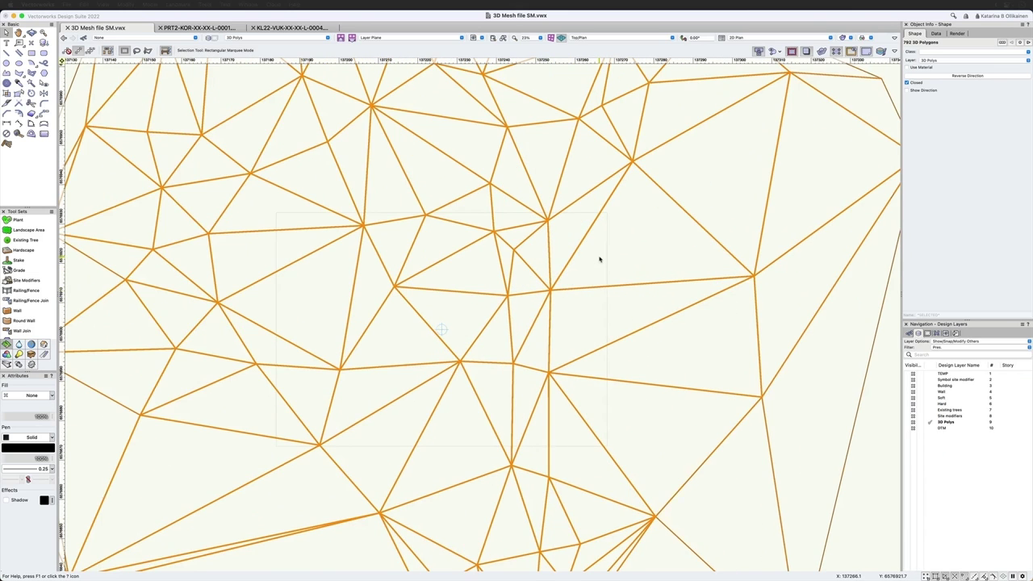
{"action": "left_click", "coordinate": [455, 242]}
{"action": "left_click", "coordinate": [450, 256]}
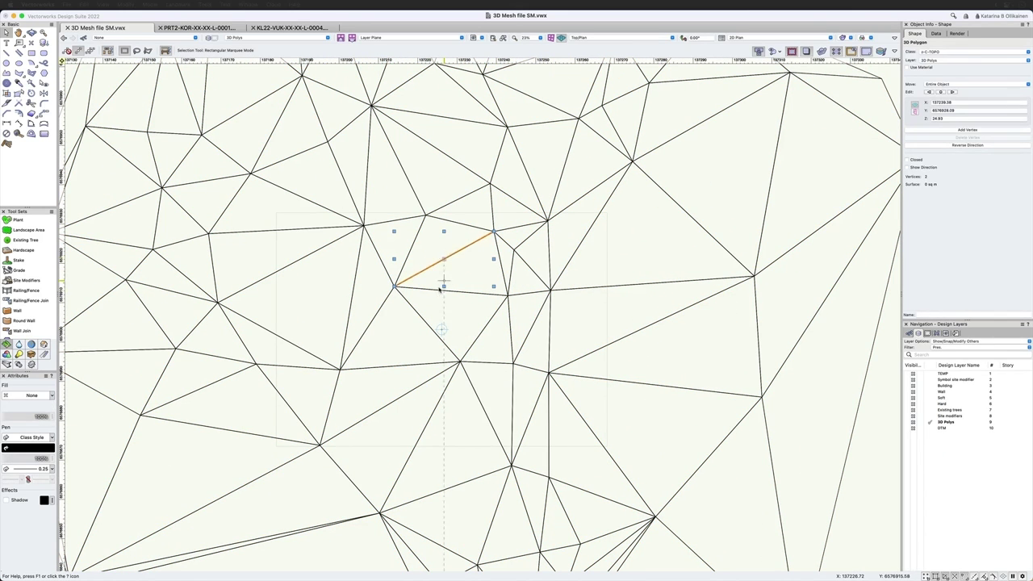
{"action": "left_click", "coordinate": [376, 315], "text": "shift"}
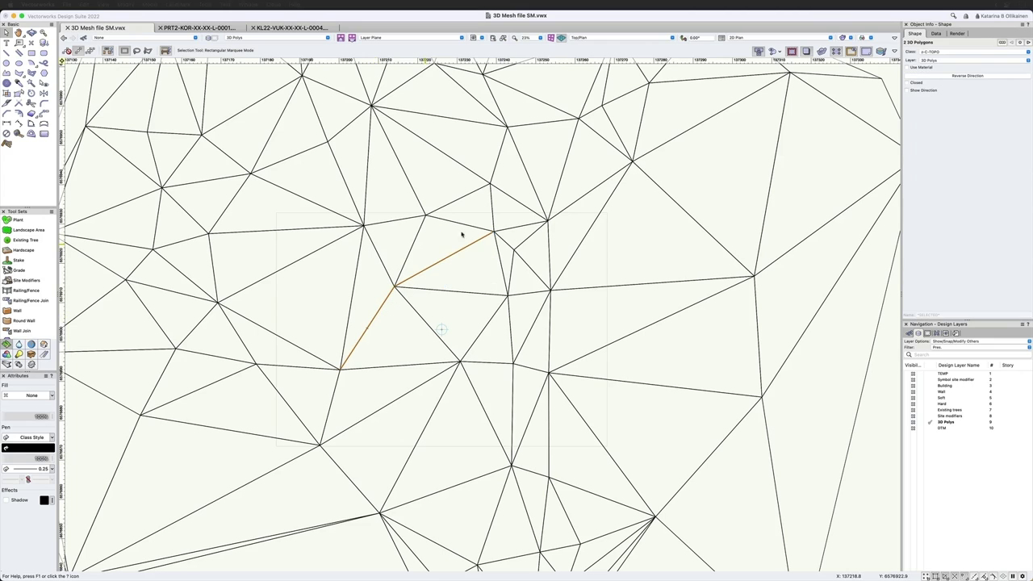
{"action": "left_click", "coordinate": [513, 227], "text": "shift"}
{"action": "left_click", "coordinate": [581, 196], "text": "shift"}
{"action": "left_click", "coordinate": [692, 120], "text": "shift"}
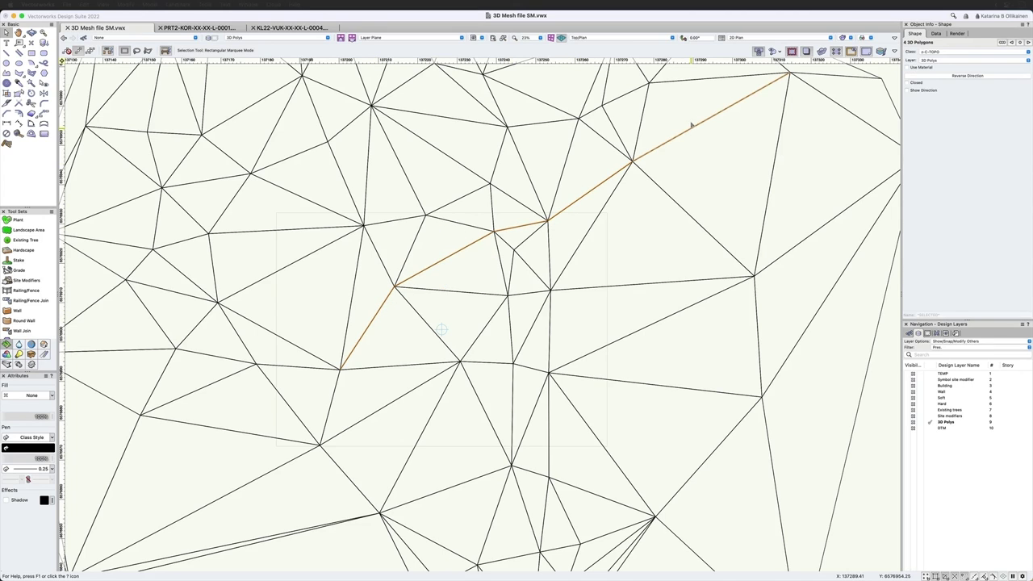
{"action": "left_click", "coordinate": [936, 60]}
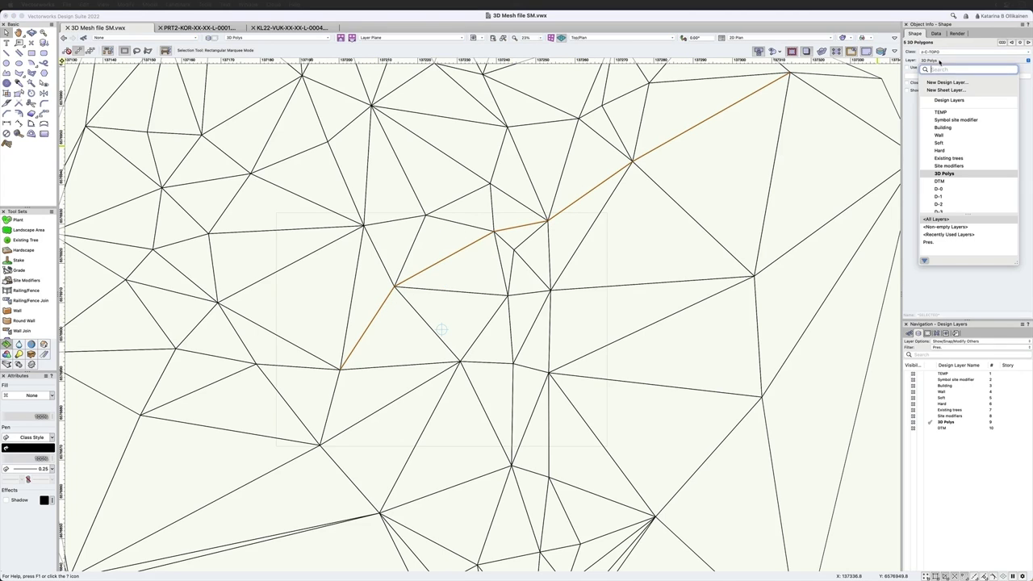
{"action": "left_click", "coordinate": [940, 113]}
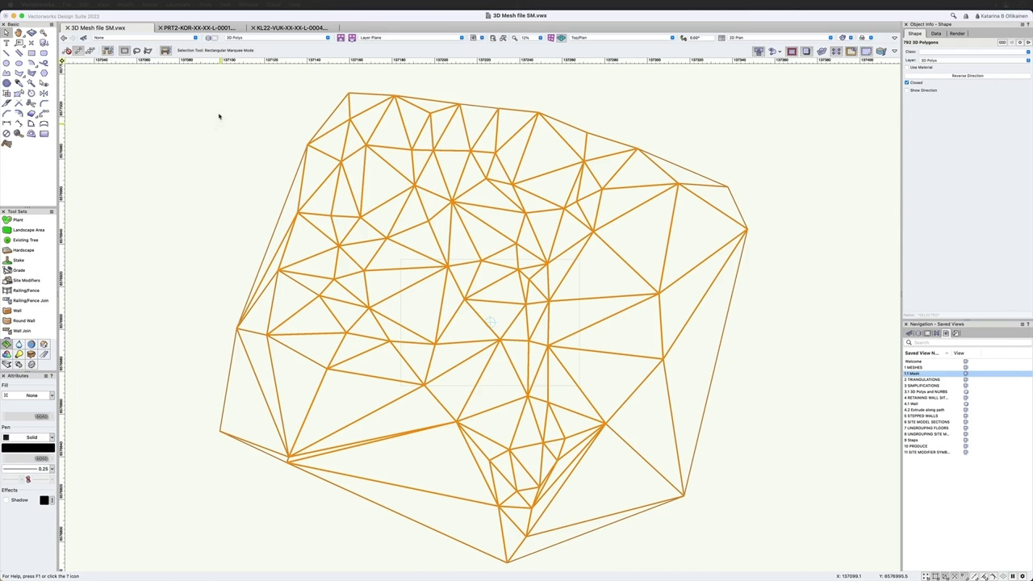
- Convert the mesh 3D polygons into 1607 3D loci, deleting the original polygons
{"action": "left_click", "coordinate": [178, 4]}
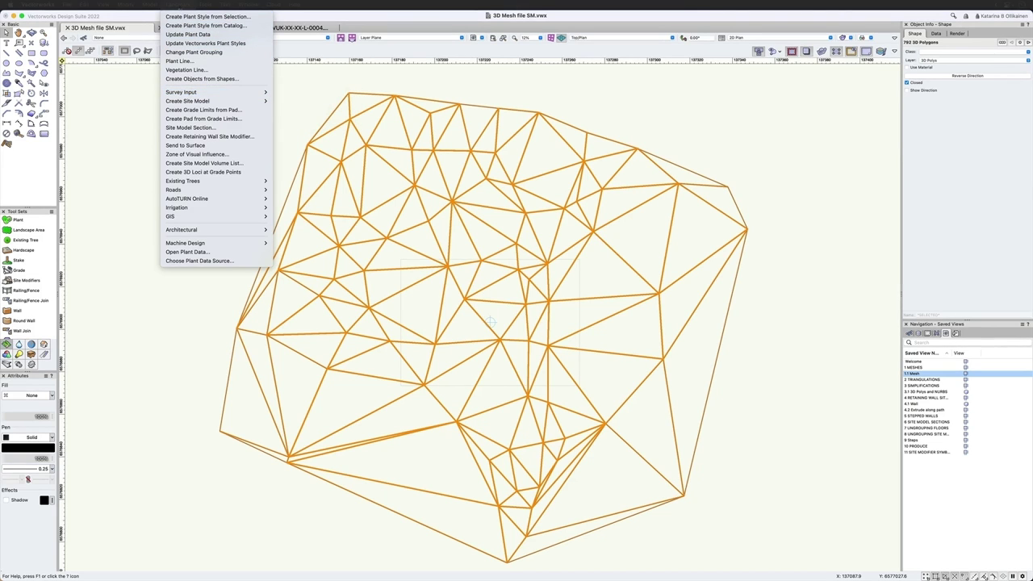
{"action": "mouse_move", "coordinate": [192, 92]}
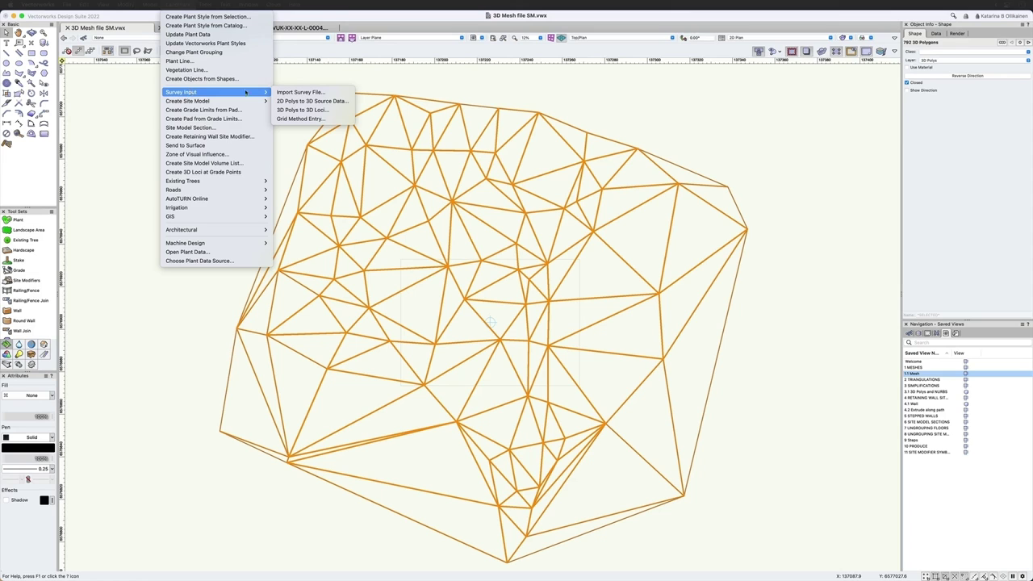
{"action": "left_click", "coordinate": [302, 110]}
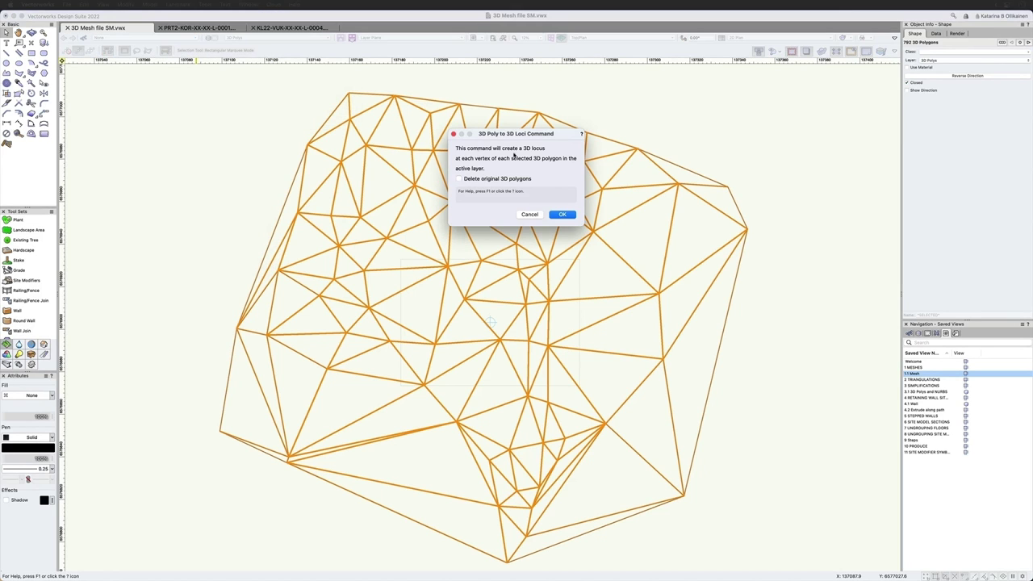
{"action": "left_click", "coordinate": [459, 179]}
{"action": "left_click", "coordinate": [563, 214]}
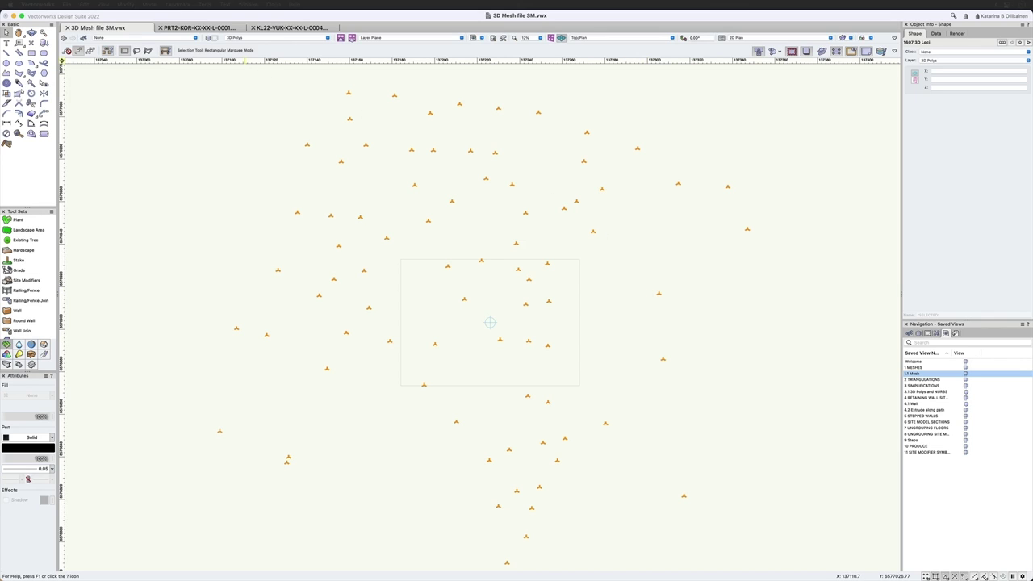
- Run Validate 3D Data and delete the duplicate points, leaving 93 3D loci
{"action": "left_click", "coordinate": [173, 4]}
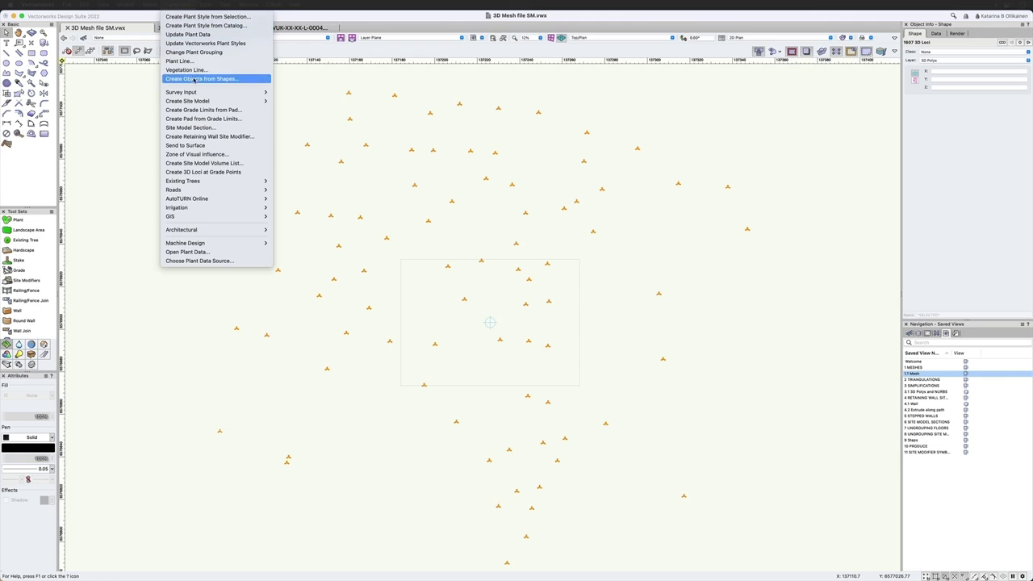
{"action": "mouse_move", "coordinate": [202, 102]}
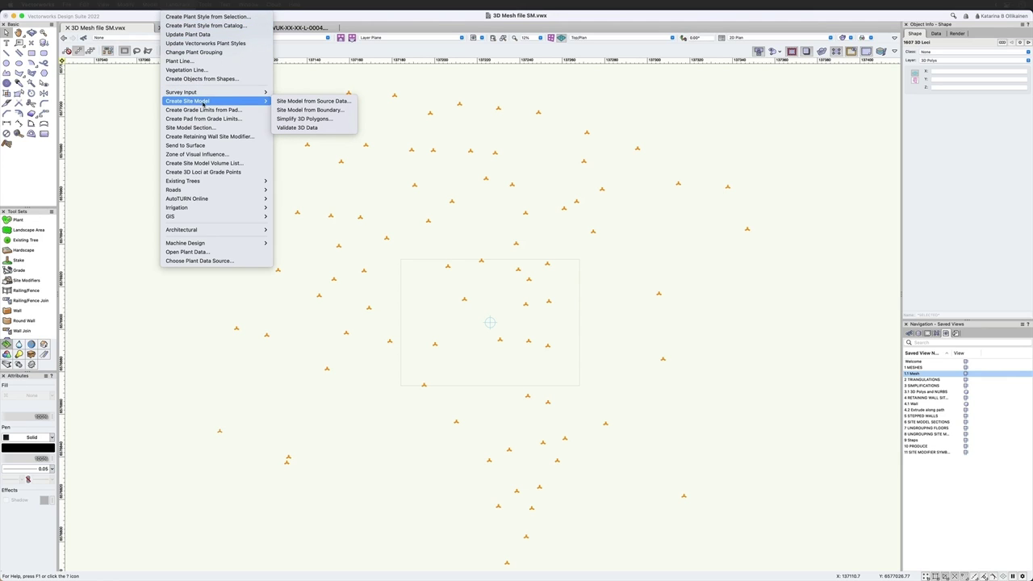
{"action": "left_click", "coordinate": [325, 127]}
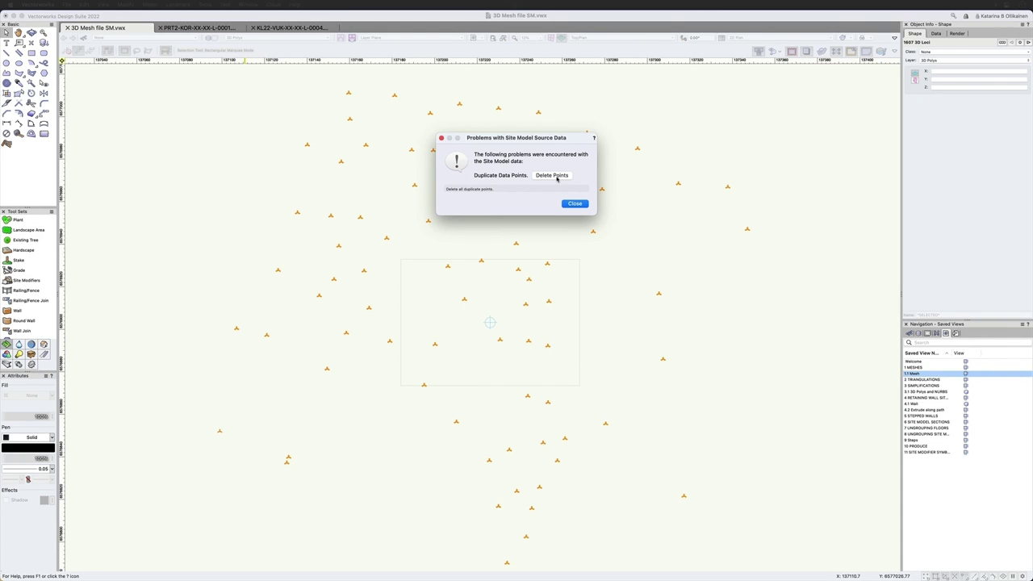
{"action": "left_click", "coordinate": [556, 177]}
{"action": "left_click", "coordinate": [573, 204]}
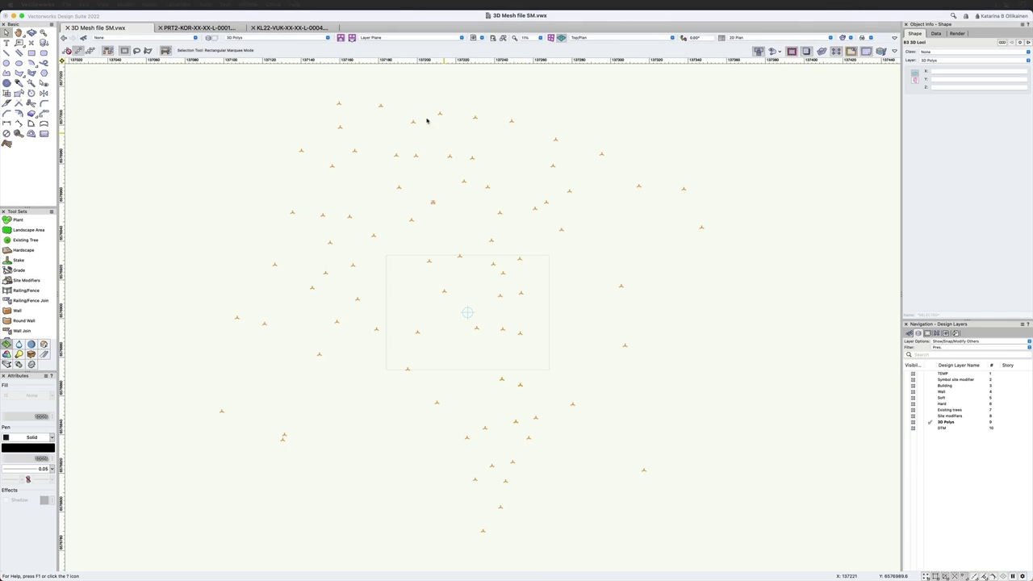
- In Purge, uncheck resources, empty layers, folders and classes, tick All other objects duplicates, then cancel
{"action": "left_click", "coordinate": [202, 4]}
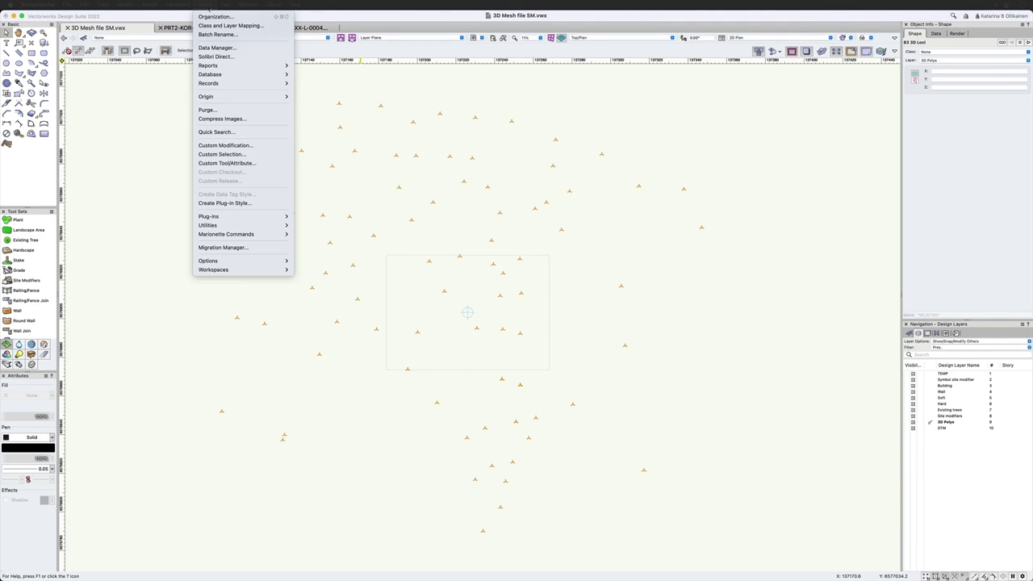
{"action": "left_click", "coordinate": [224, 108]}
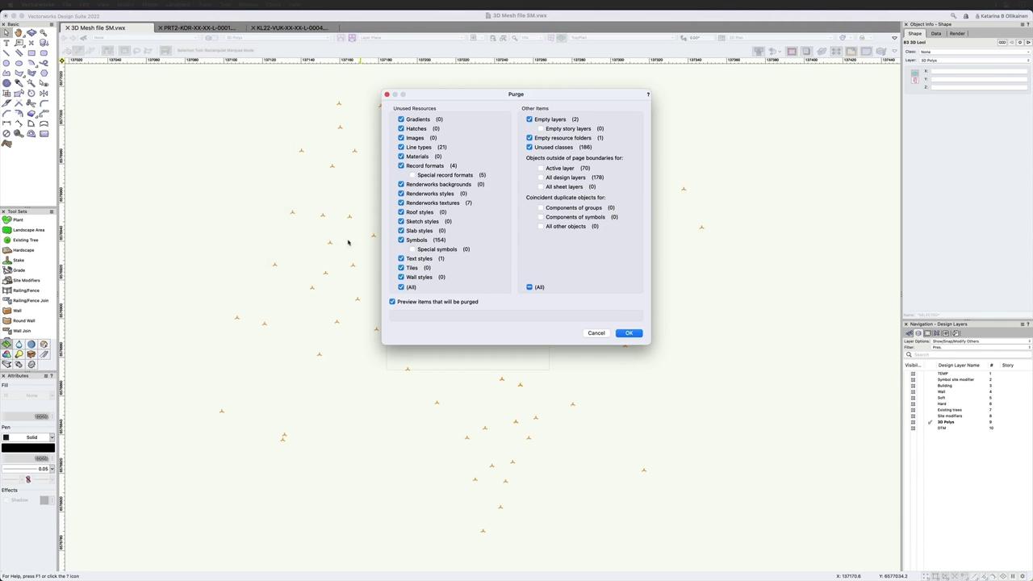
{"action": "left_click", "coordinate": [402, 287]}
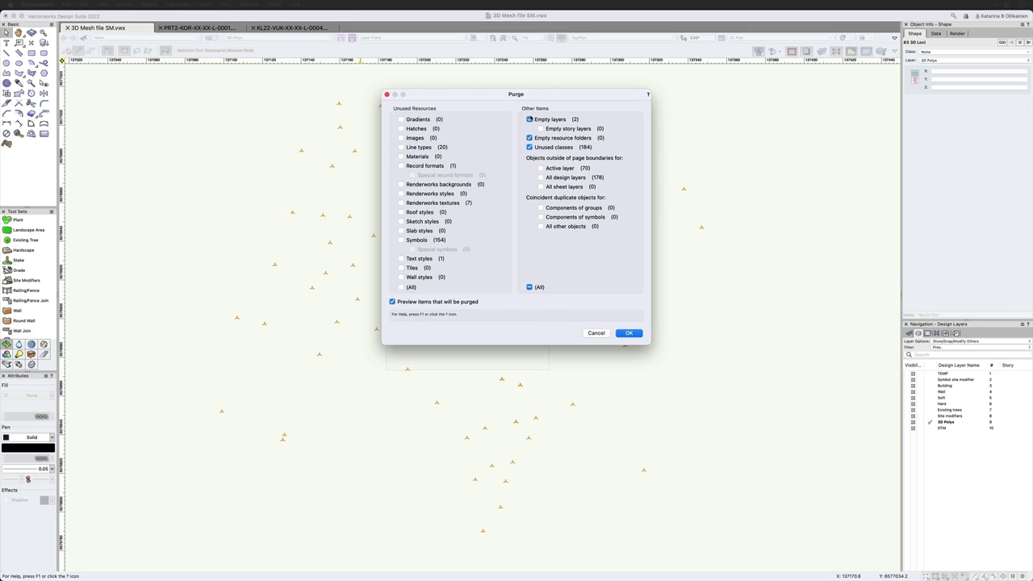
{"action": "left_click", "coordinate": [530, 118]}
{"action": "left_click", "coordinate": [530, 137]}
{"action": "left_click", "coordinate": [530, 147]}
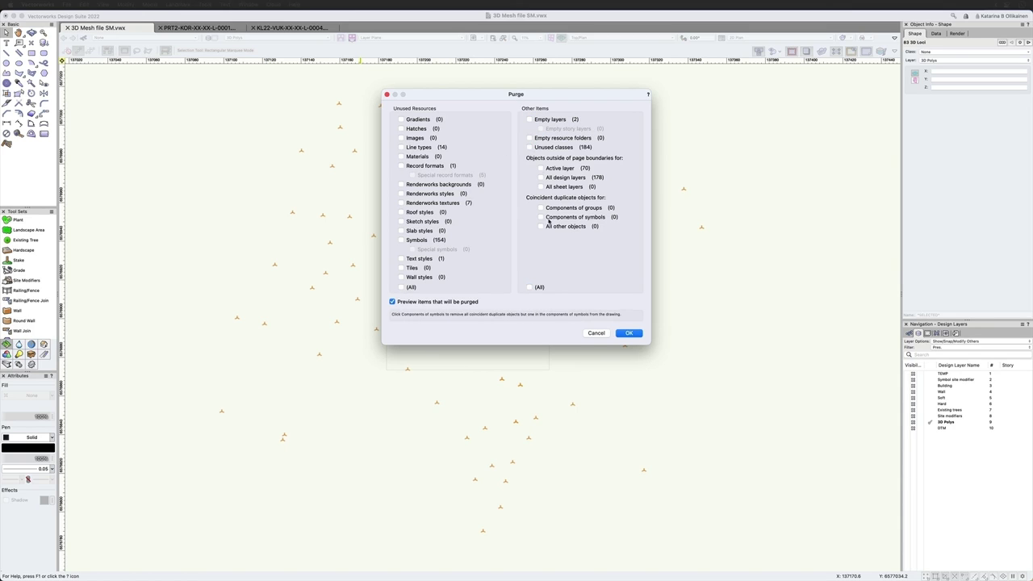
{"action": "left_click", "coordinate": [541, 227]}
{"action": "left_click", "coordinate": [596, 334]}
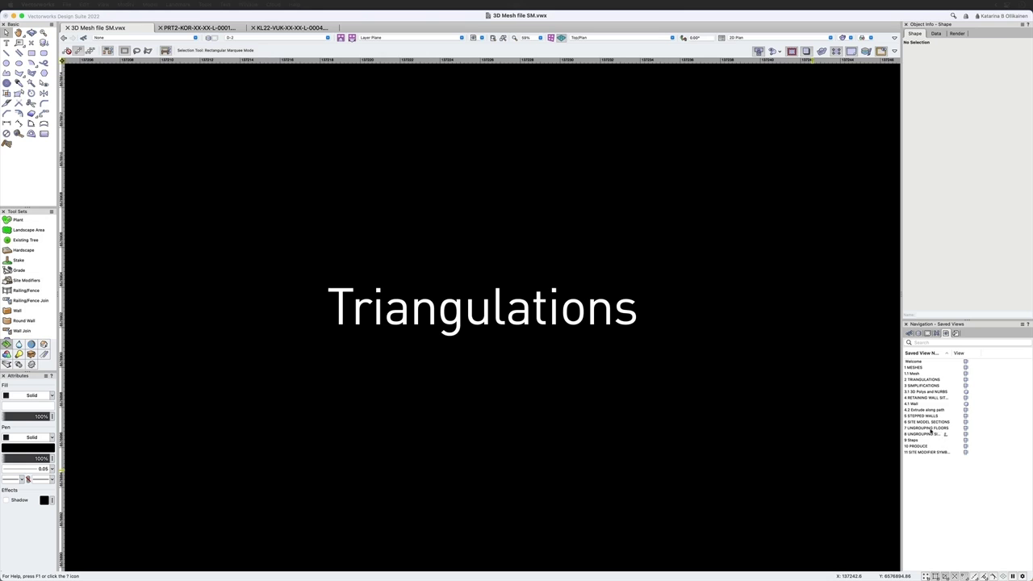
- Make the DTM layer active, inspect the terrain in 3D, then return to the flat top plan of its contours
{"action": "left_click", "coordinate": [918, 333]}
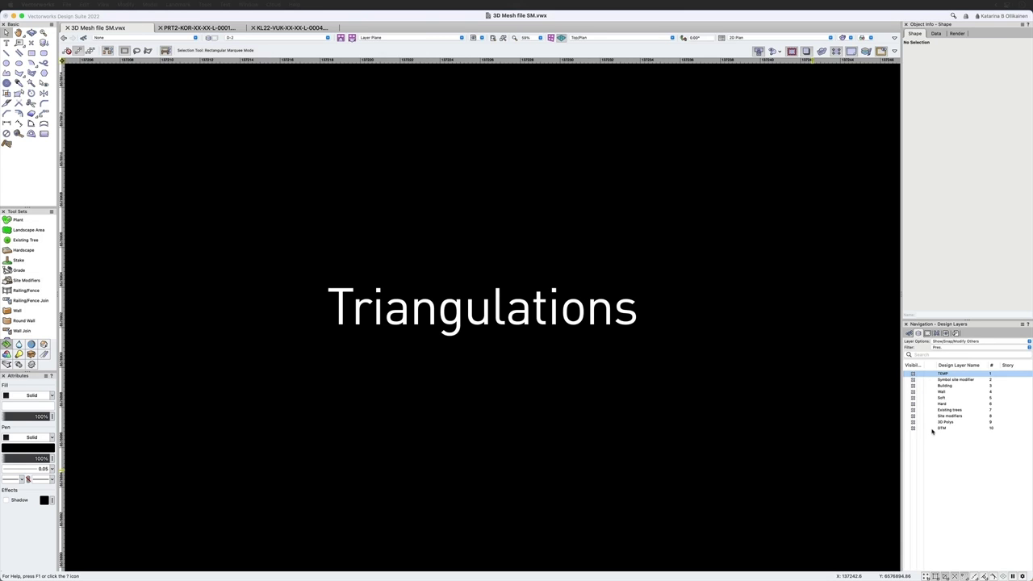
{"action": "left_click", "coordinate": [928, 429]}
{"action": "scroll", "coordinate": [477, 378], "scroll_direction": "down", "scroll_amount": 10}
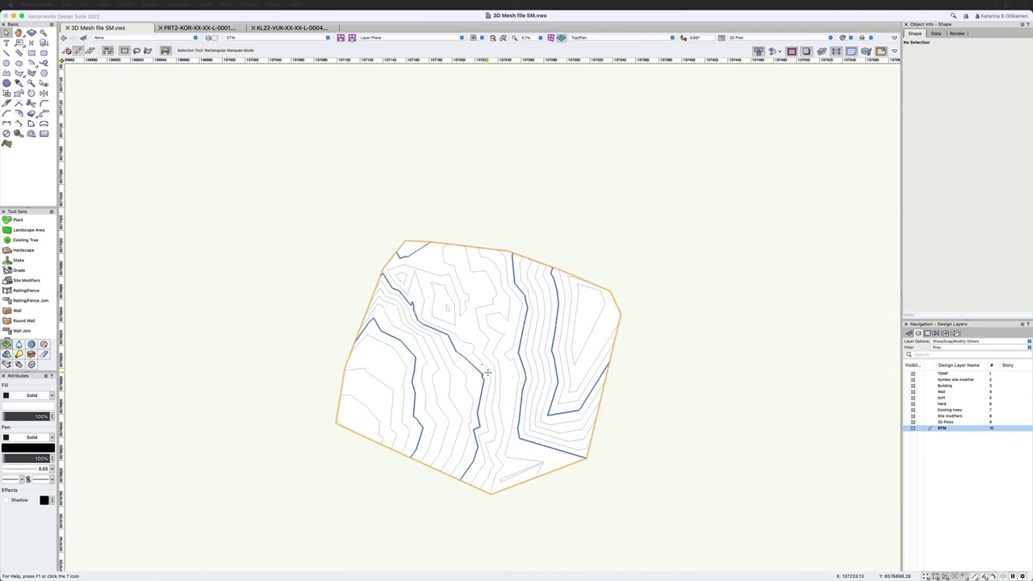
{"action": "middle_click_drag", "start_coordinate": [490, 361], "coordinate": [528, 408], "text": "shift"}
{"action": "mouse_move", "coordinate": [528, 408]}
{"action": "left_mouse_down"}
{"action": "mouse_move", "coordinate": [492, 425]}
{"action": "mouse_move", "coordinate": [482, 358]}
{"action": "left_mouse_up"}
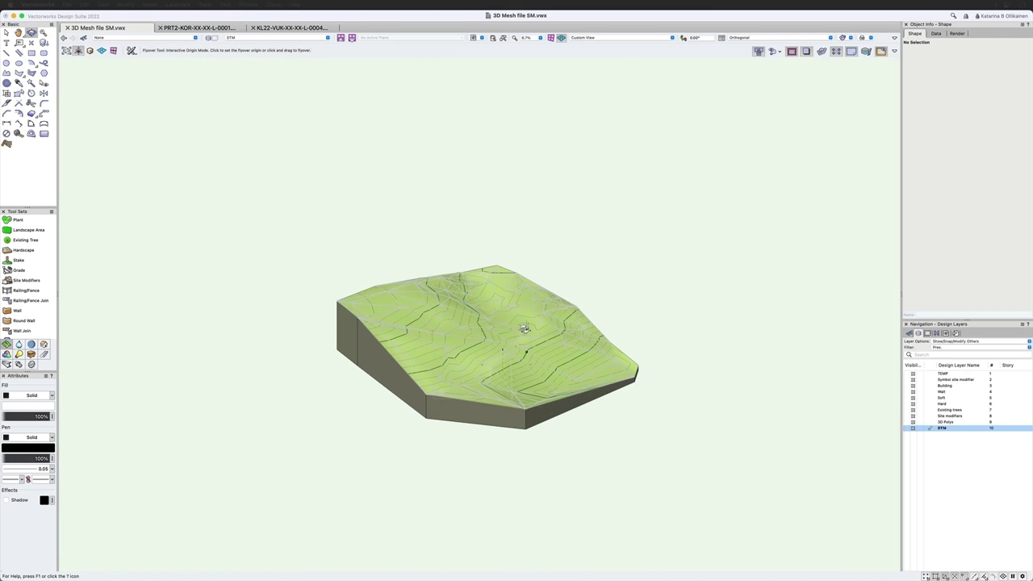
{"action": "scroll", "coordinate": [501, 345], "scroll_direction": "up", "scroll_amount": 3}
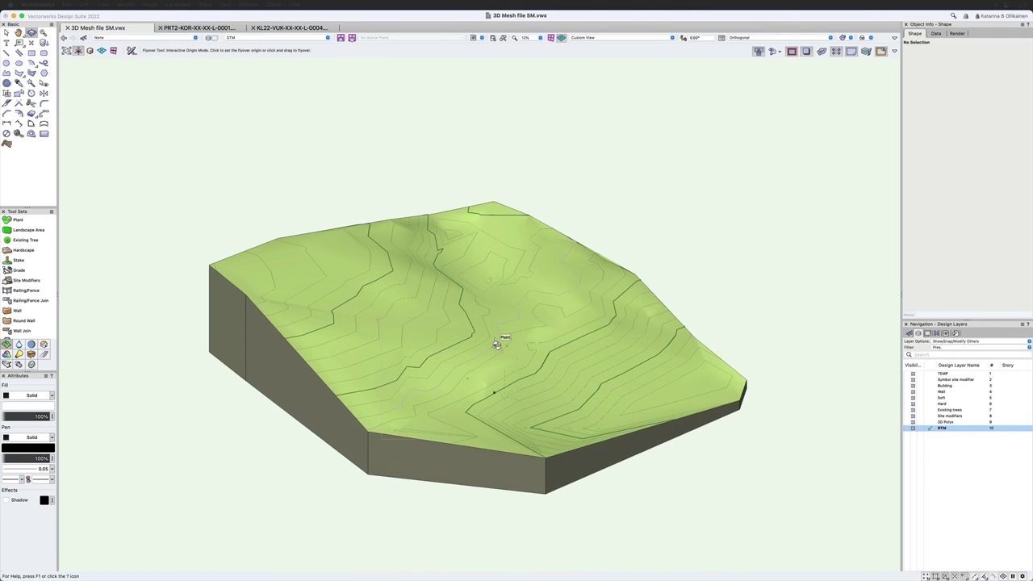
{"action": "key", "text": "F5"}
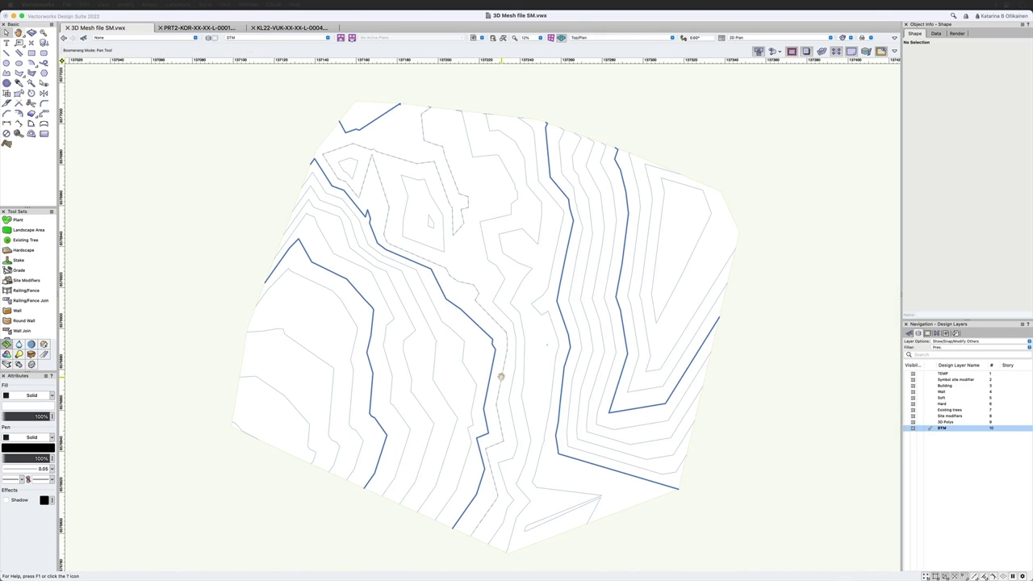
{"action": "left_click_drag", "start_coordinate": [501, 376], "coordinate": [388, 364]}
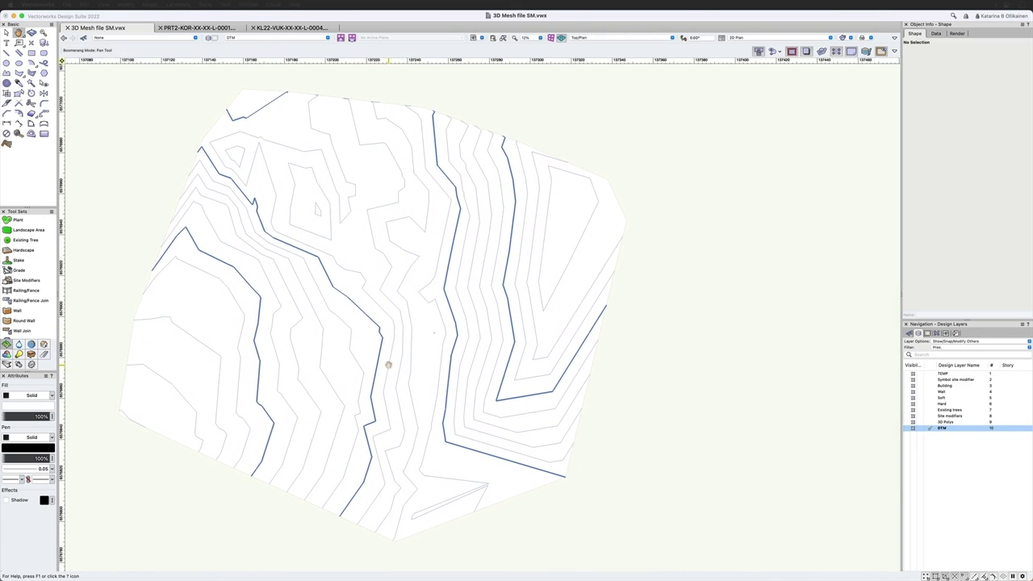
{"action": "left_click", "coordinate": [389, 365]}
{"action": "left_click", "coordinate": [625, 382]}
{"action": "scroll", "coordinate": [626, 384], "scroll_direction": "down", "scroll_amount": 2}
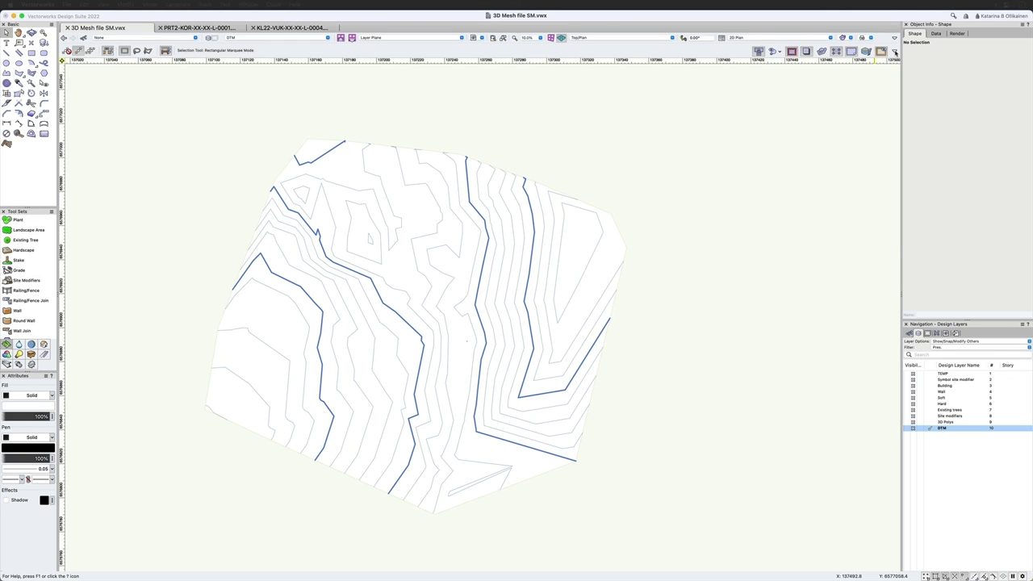
{"action": "left_click", "coordinate": [895, 52]}
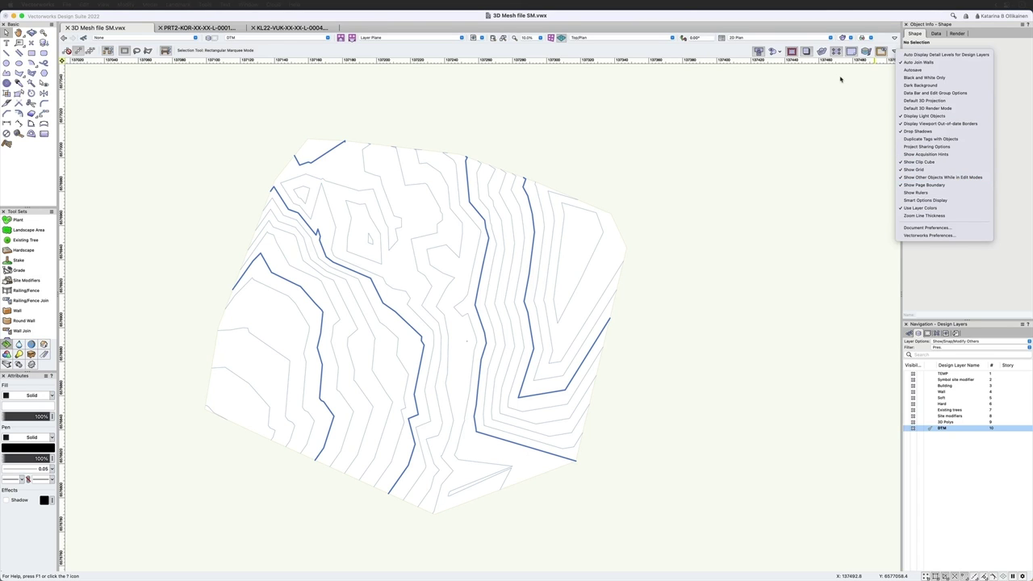
{"action": "left_click", "coordinate": [874, 67]}
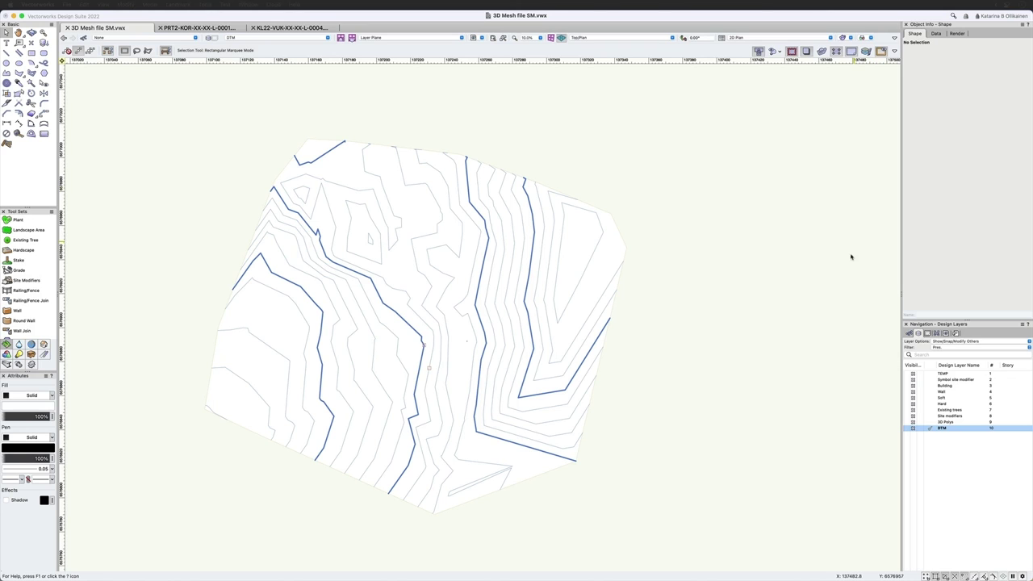
- Activate the TEMP layer, select all the tree points and assign them to the DTM layer
{"action": "left_click", "coordinate": [912, 374]}
{"action": "left_click_drag", "start_coordinate": [818, 216], "coordinate": [627, 512]}
{"action": "left_click", "coordinate": [961, 60]}
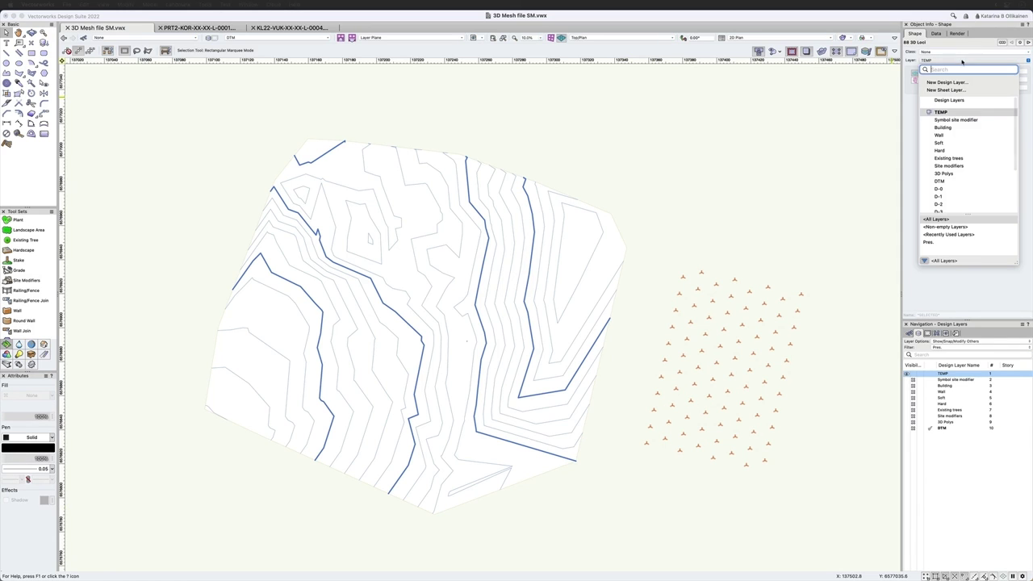
{"action": "key", "text": "Escape"}
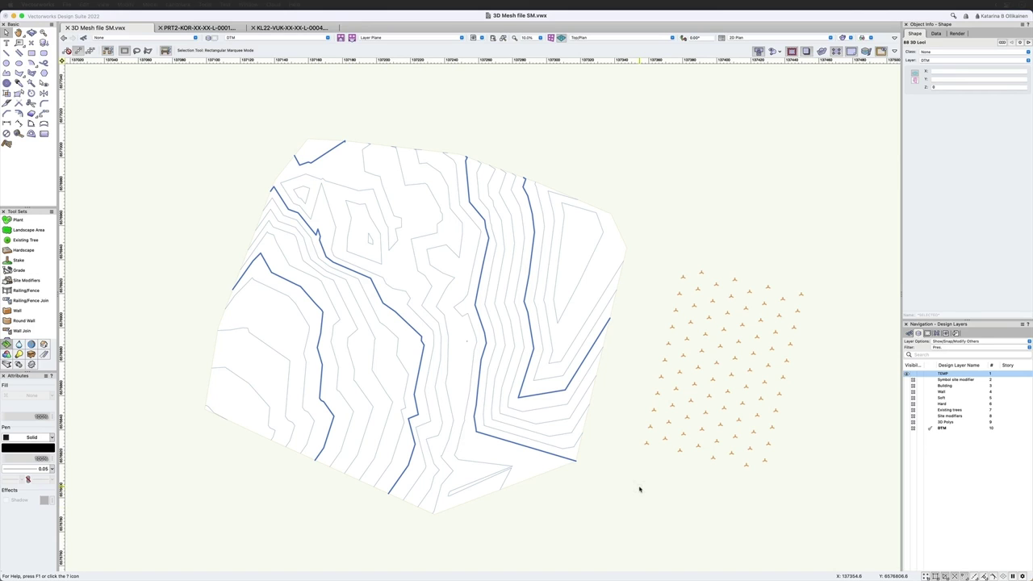
- Move the tree points from their reference locus onto the terrain's western slope
{"action": "key", "text": "m"}
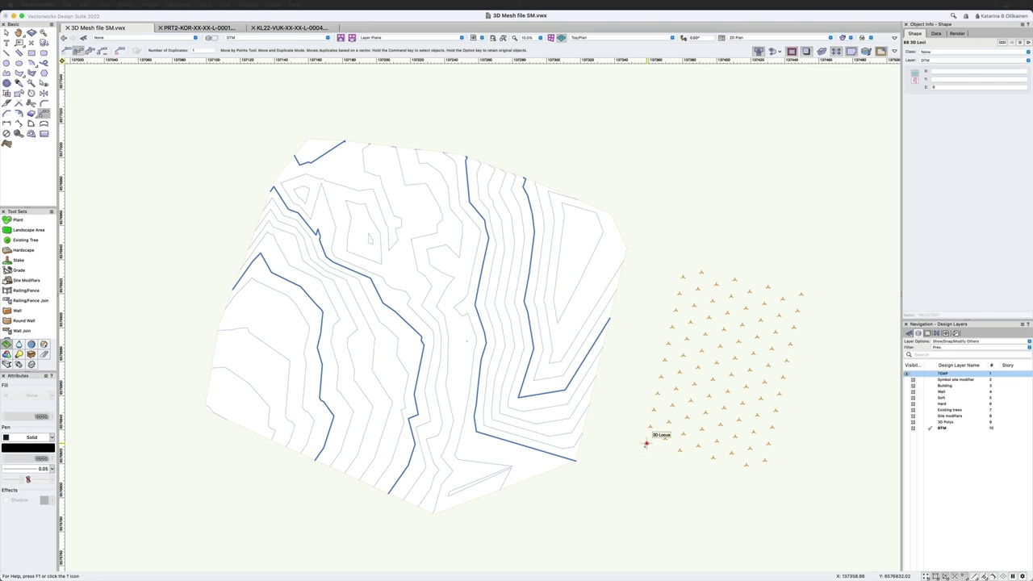
{"action": "left_click", "coordinate": [647, 443]}
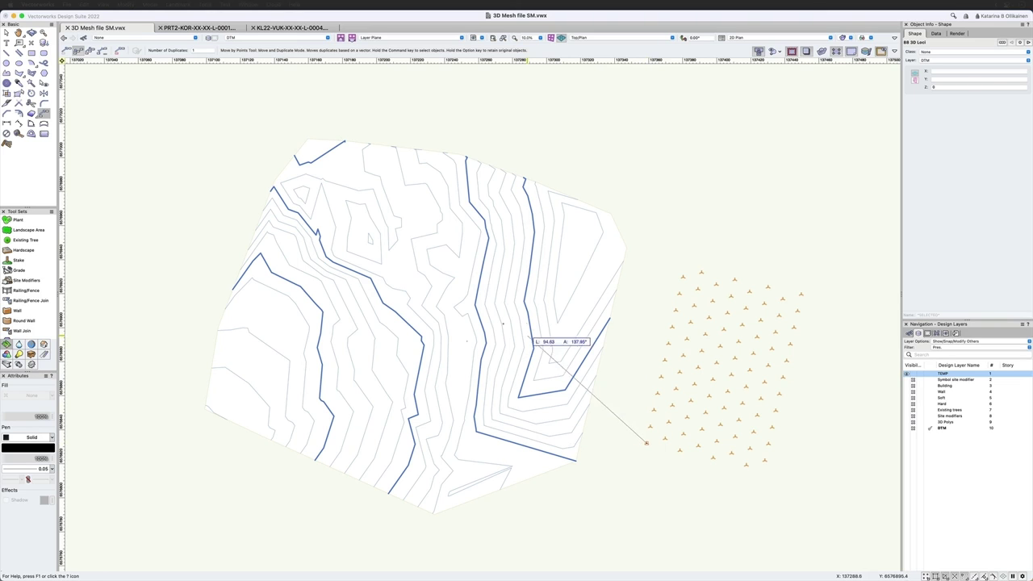
{"action": "left_click", "coordinate": [260, 401]}
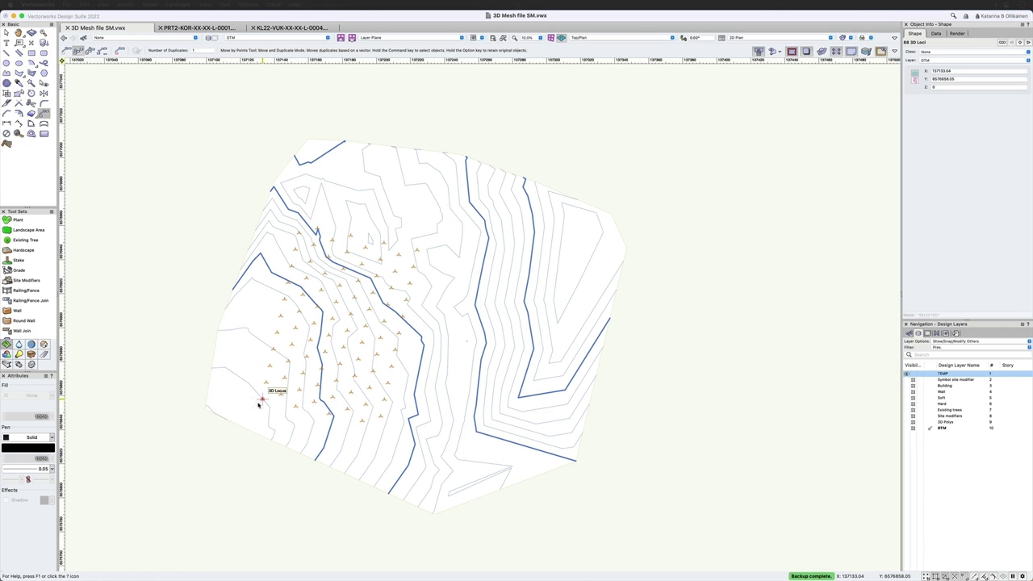
{"action": "key", "text": "super+z"}
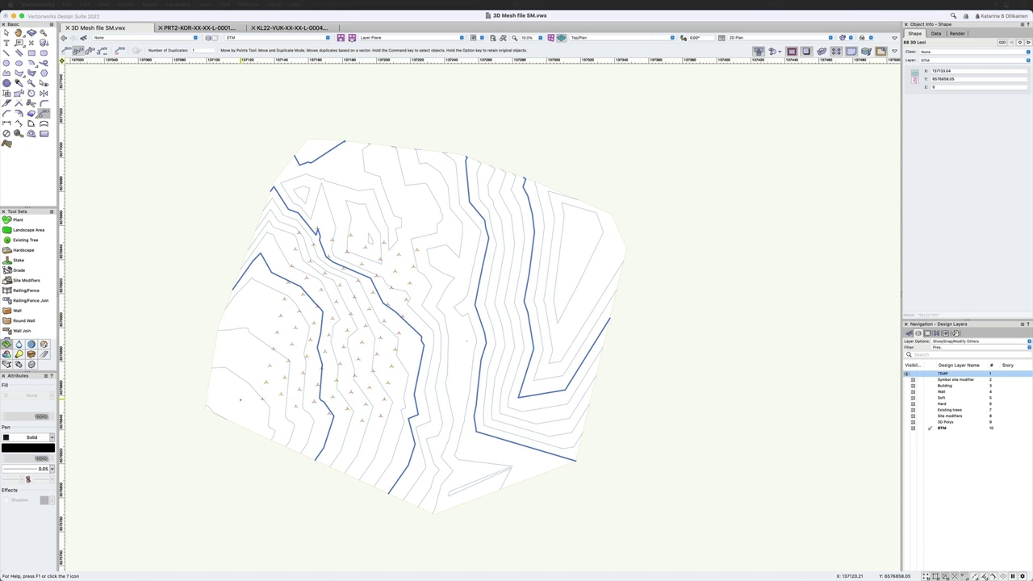
{"action": "key", "text": "shift+c"}
{"action": "mouse_move", "coordinate": [362, 399]}
{"action": "left_mouse_down"}
{"action": "mouse_move", "coordinate": [526, 450]}
{"action": "mouse_move", "coordinate": [512, 422]}
{"action": "mouse_move", "coordinate": [398, 401]}
{"action": "mouse_move", "coordinate": [443, 372]}
{"action": "mouse_move", "coordinate": [347, 214]}
{"action": "left_mouse_up"}
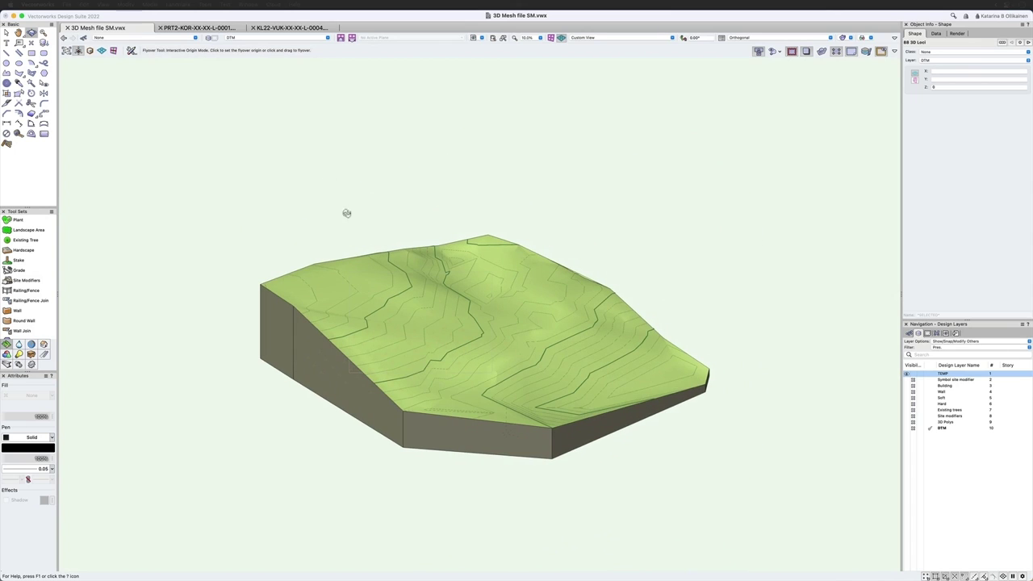
- Send the tree points to the terrain surface, then open the site model's edit options in top plan
{"action": "left_click", "coordinate": [176, 4]}
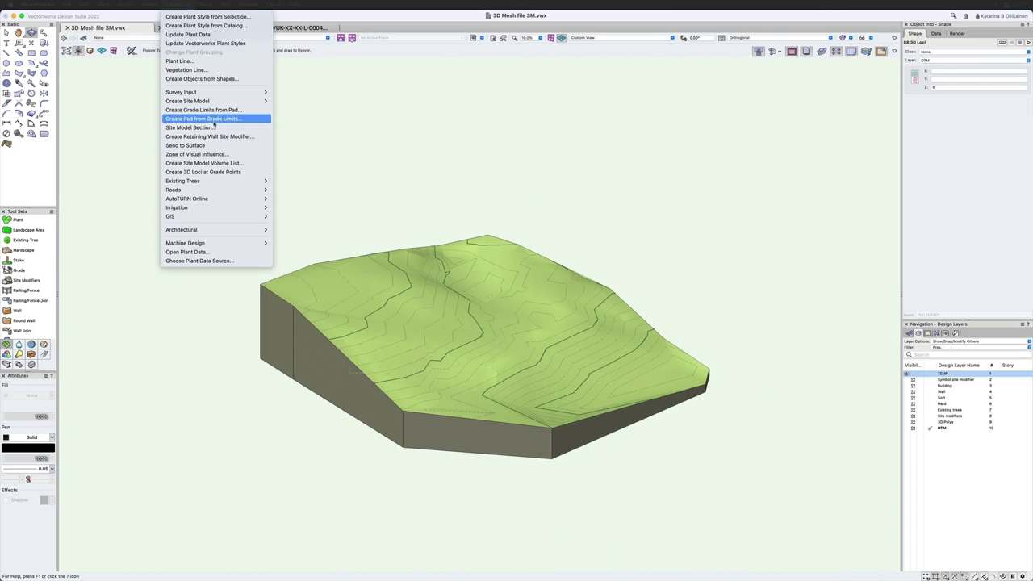
{"action": "left_click", "coordinate": [219, 146]}
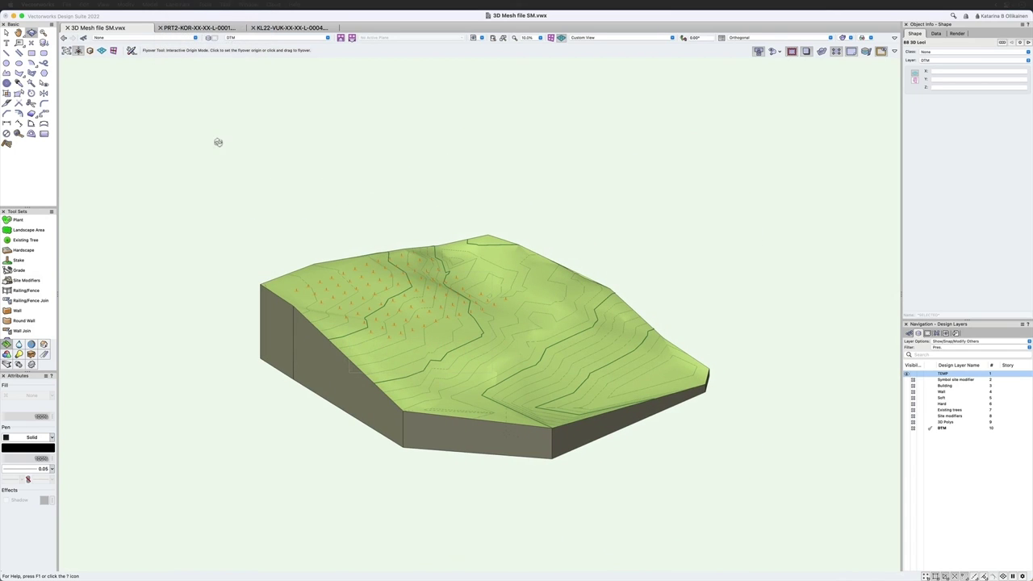
{"action": "key", "text": "x"}
{"action": "key", "text": "super+5"}
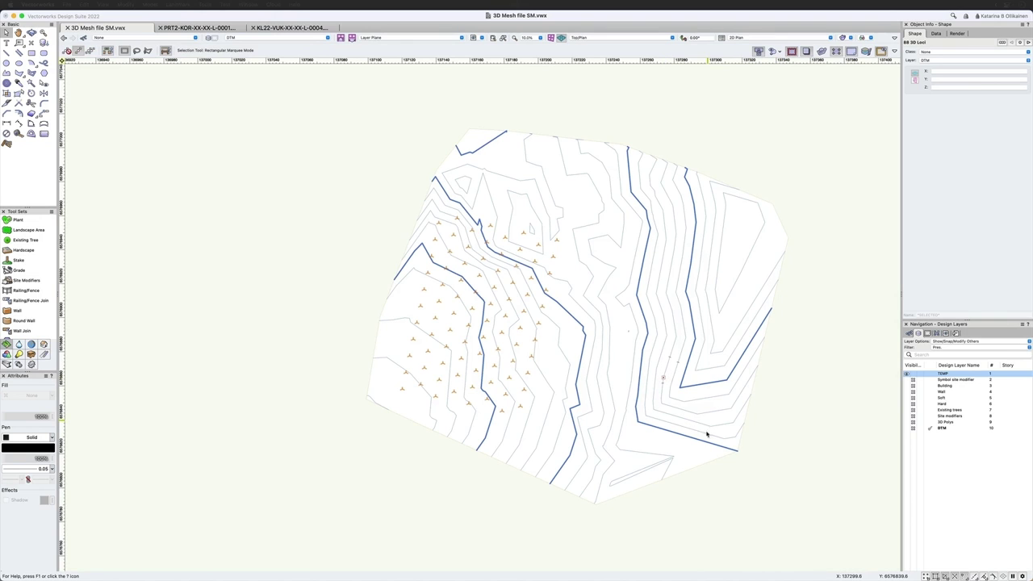
{"action": "double_click", "coordinate": [623, 406]}
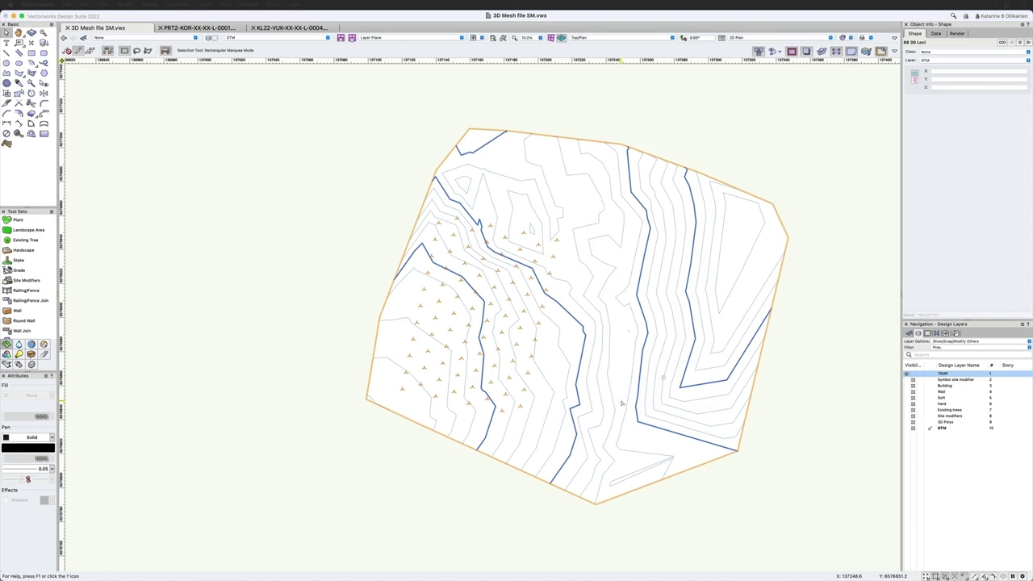
- Recreate the site model from source data, accepting the warning, and inspect it in 3D
{"action": "left_click", "coordinate": [479, 205]}
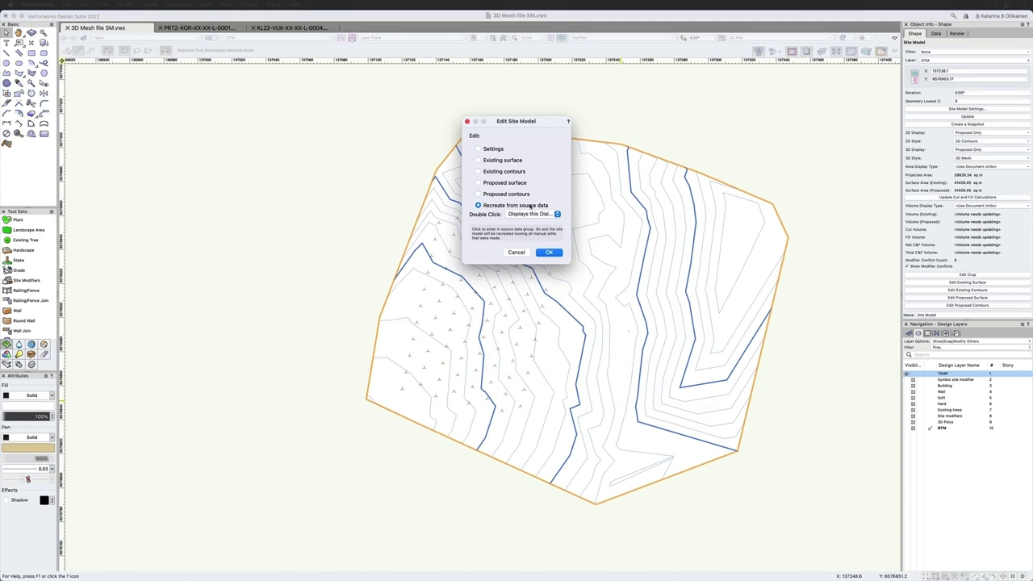
{"action": "left_click", "coordinate": [550, 253]}
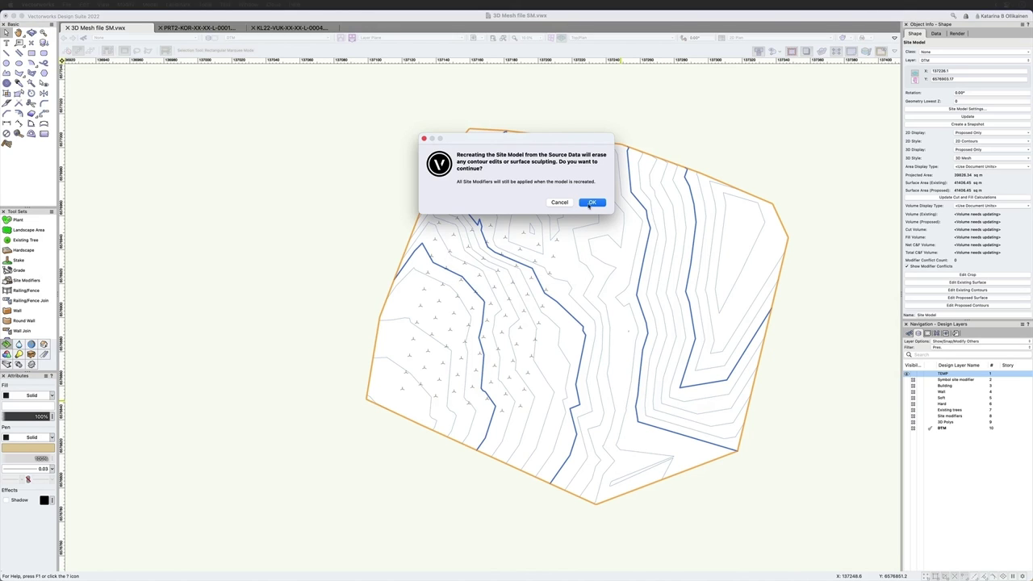
{"action": "left_click", "coordinate": [591, 203]}
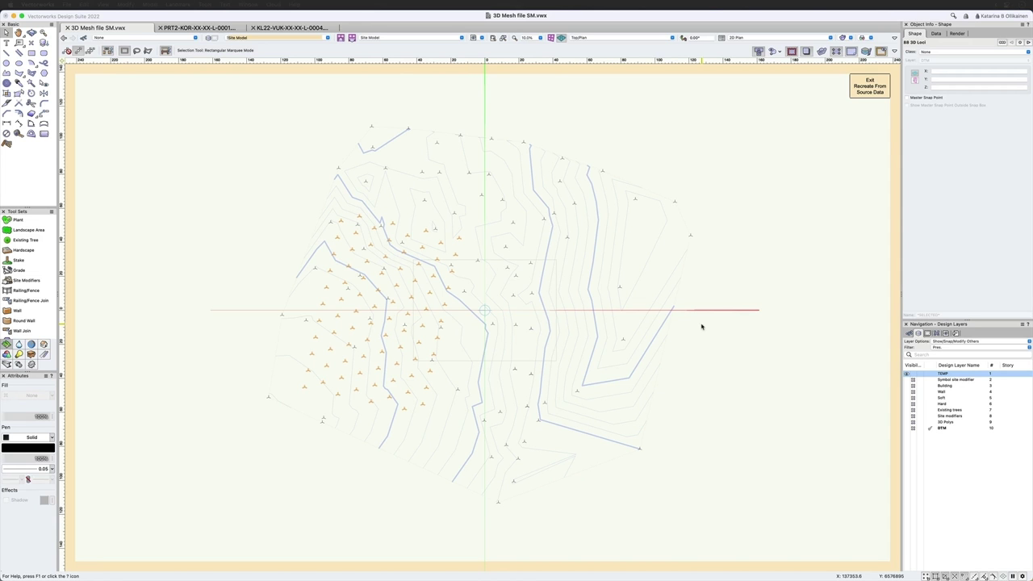
{"action": "key", "text": "shift+c"}
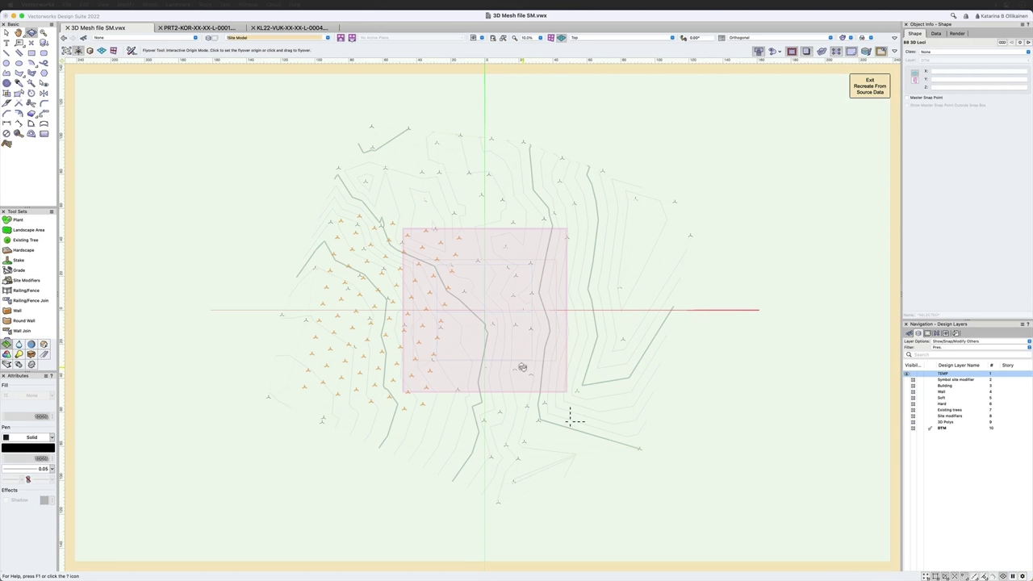
{"action": "left_click_drag", "start_coordinate": [525, 367], "coordinate": [525, 365]}
{"action": "mouse_move", "coordinate": [507, 301]}
{"action": "left_mouse_down"}
{"action": "mouse_move", "coordinate": [512, 274]}
{"action": "mouse_move", "coordinate": [548, 275]}
{"action": "mouse_move", "coordinate": [526, 293]}
{"action": "left_mouse_up"}
{"action": "key", "text": "super+5"}
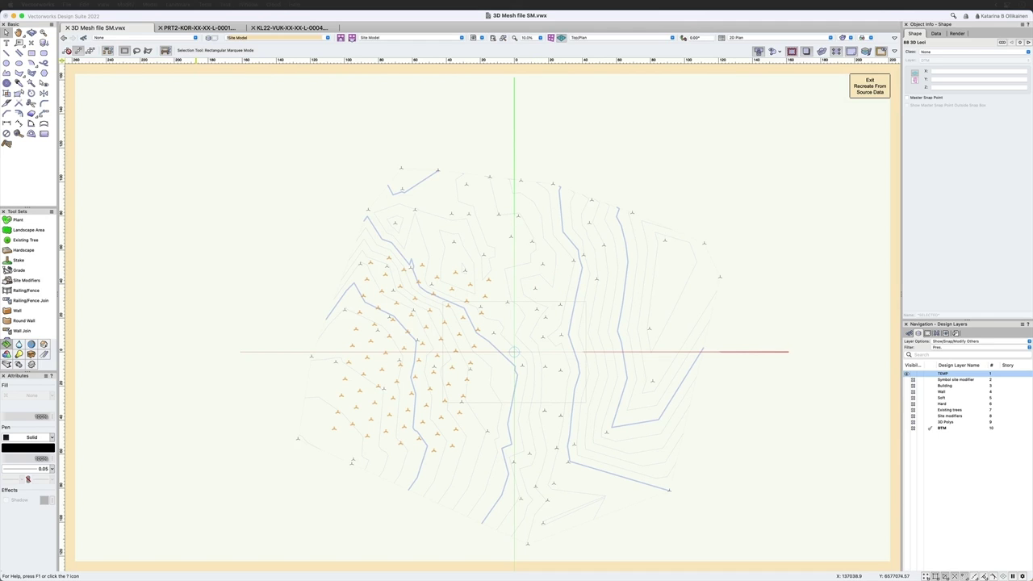
- Validate the 3D source data with no problems found and exit Recreate From Source Data
{"action": "left_click", "coordinate": [194, 4]}
{"action": "mouse_move", "coordinate": [197, 101]}
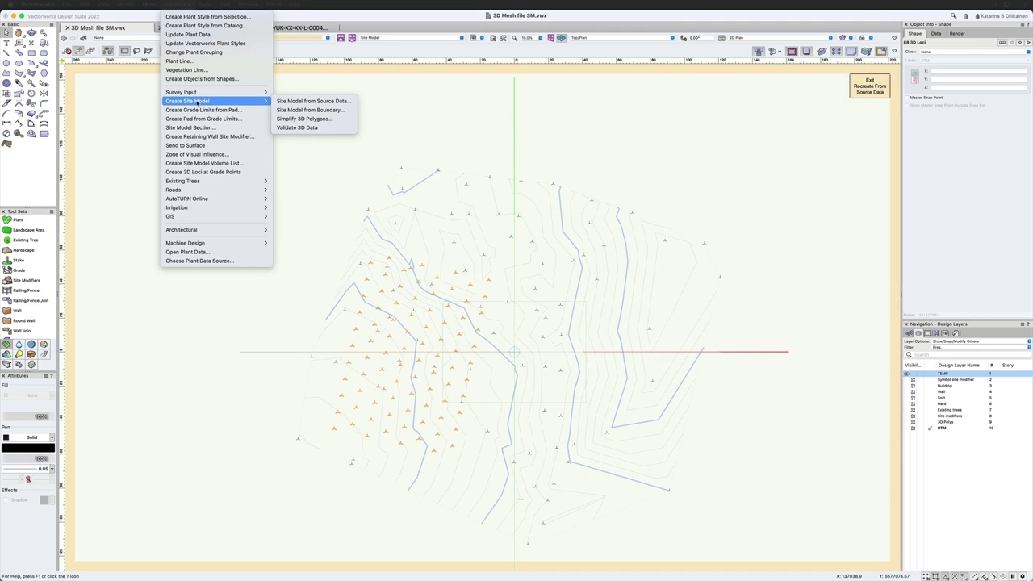
{"action": "left_click", "coordinate": [333, 130]}
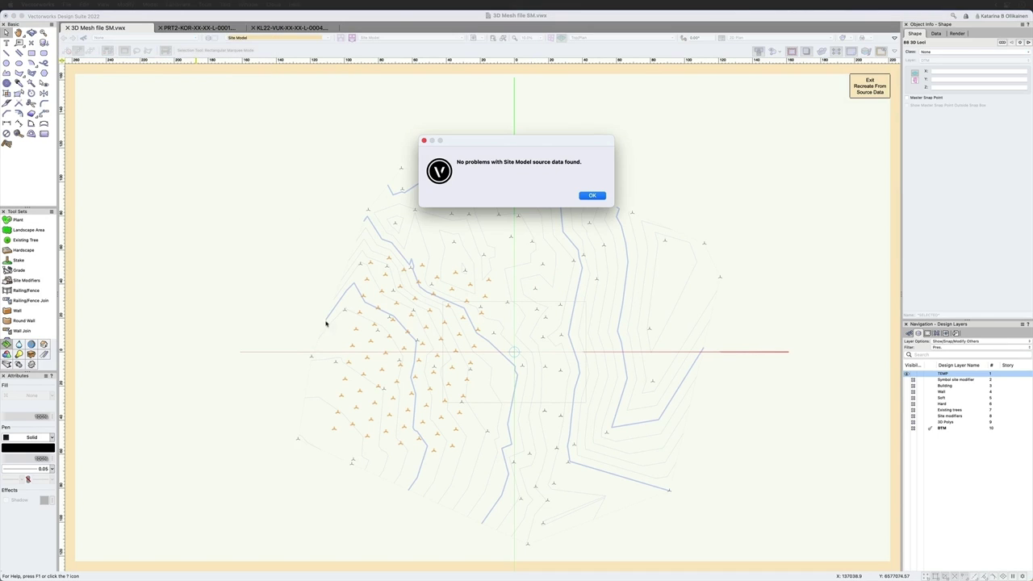
{"action": "left_click", "coordinate": [592, 196]}
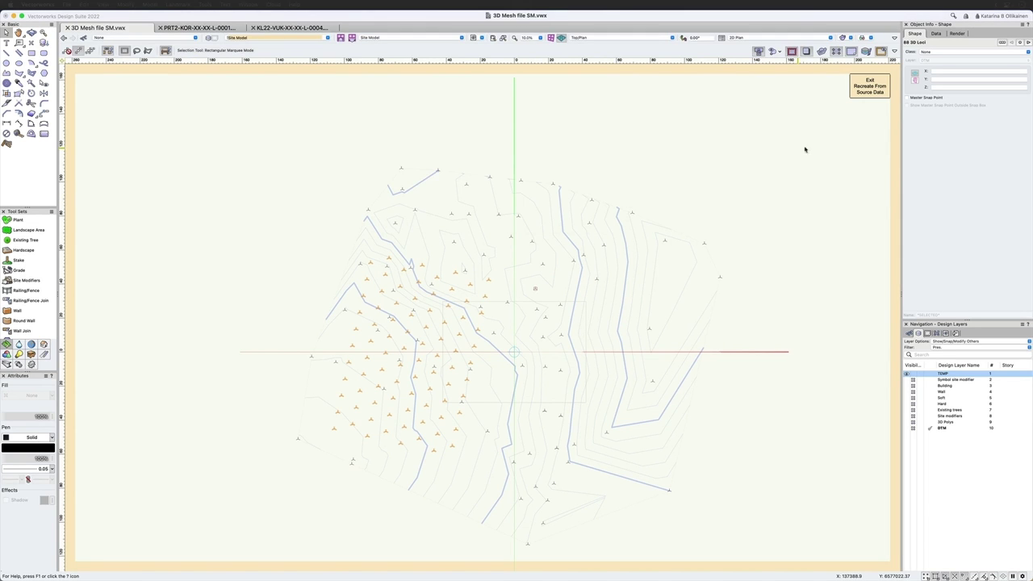
{"action": "left_click", "coordinate": [870, 89]}
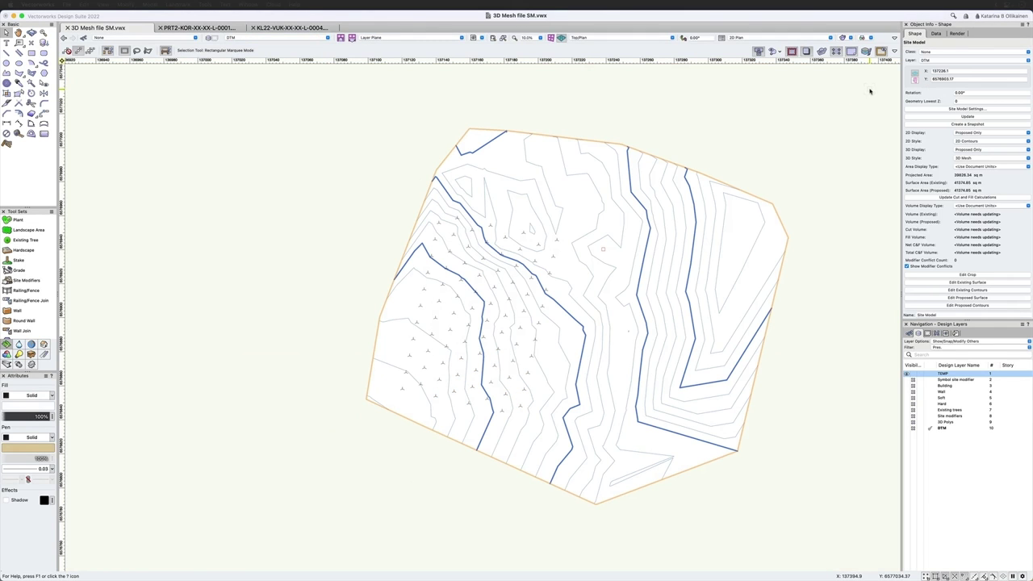
- Delete the tree points on the western slope and view the rebuilt site model in 3D
{"action": "left_click_drag", "start_coordinate": [317, 154], "coordinate": [584, 487]}
{"action": "key", "text": "Delete"}
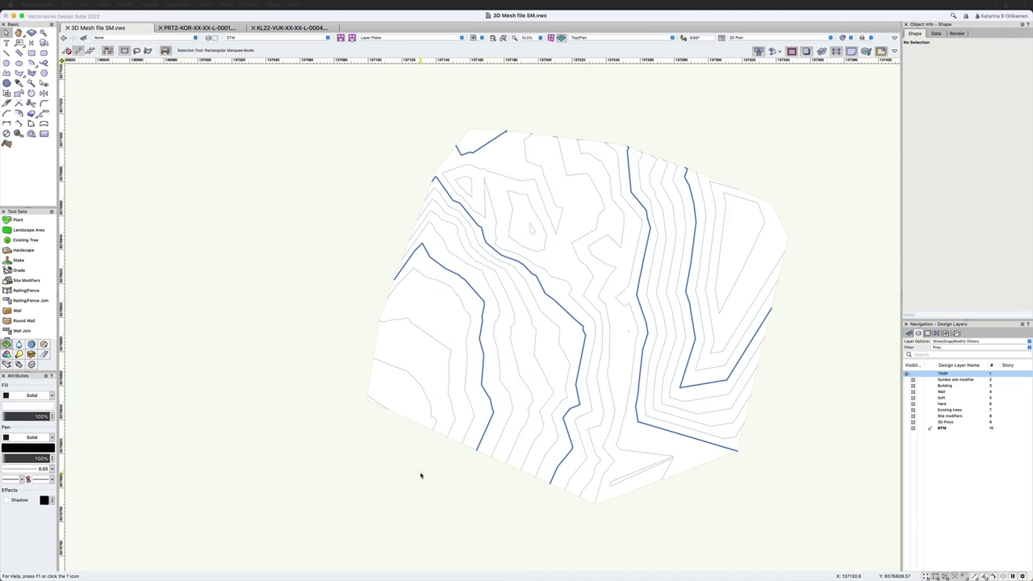
{"action": "key", "text": "space"}
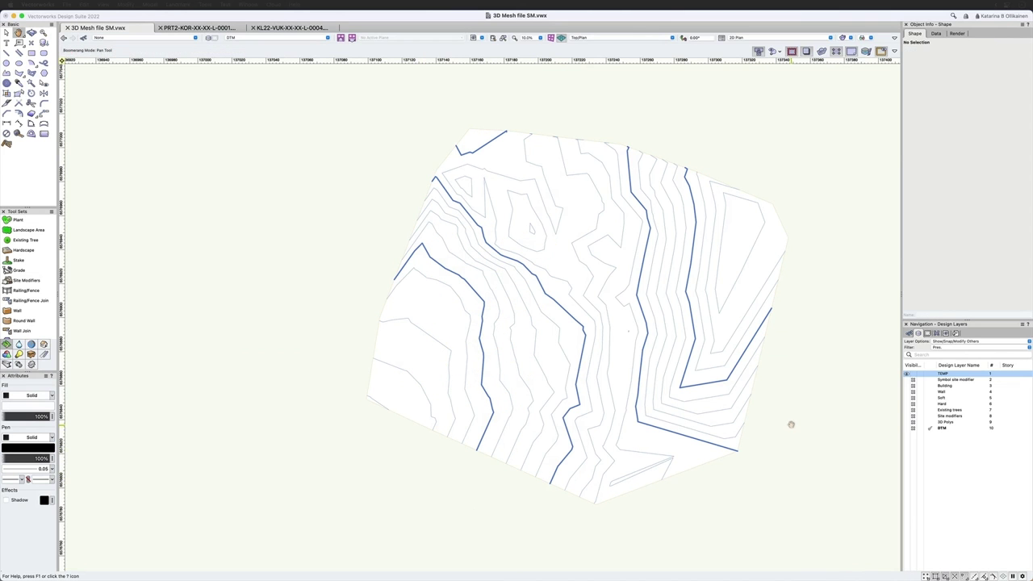
{"action": "left_click_drag", "start_coordinate": [791, 422], "coordinate": [679, 420]}
{"action": "mouse_move", "coordinate": [679, 420]}
{"action": "middle_mouse_down", "text": "shift"}
{"action": "mouse_move", "coordinate": [554, 438]}
{"action": "mouse_move", "coordinate": [491, 431]}
{"action": "mouse_move", "coordinate": [433, 354]}
{"action": "middle_mouse_up", "text": "shift"}
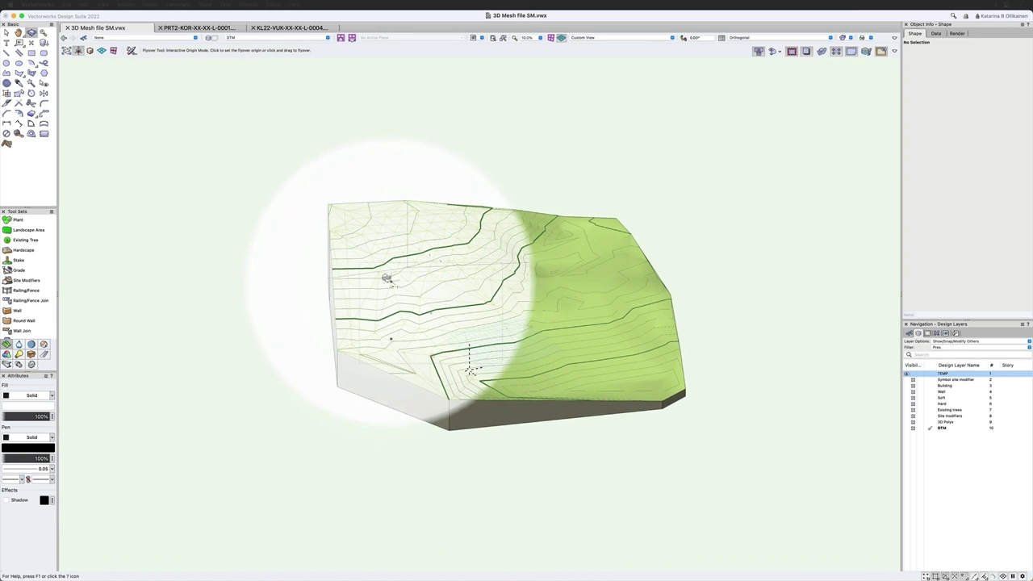
{"action": "scroll", "coordinate": [454, 233], "scroll_direction": "up", "scroll_amount": 5}
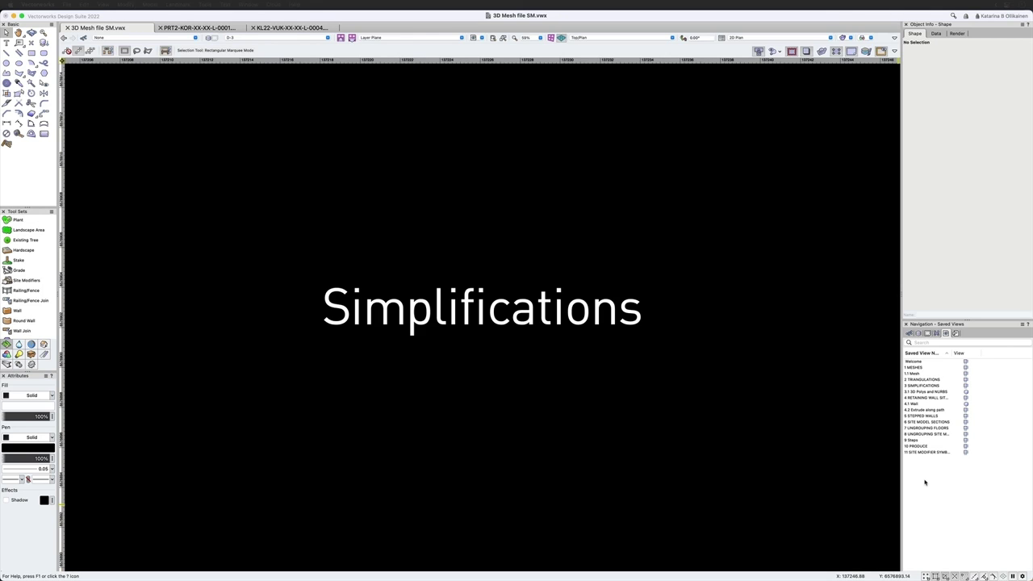
- Recall the 3.1 3D Polys and NURBS saved view, then bring up the PRT2-KOR-XX-XX-L-0001 site plan
{"action": "double_click", "coordinate": [953, 392]}
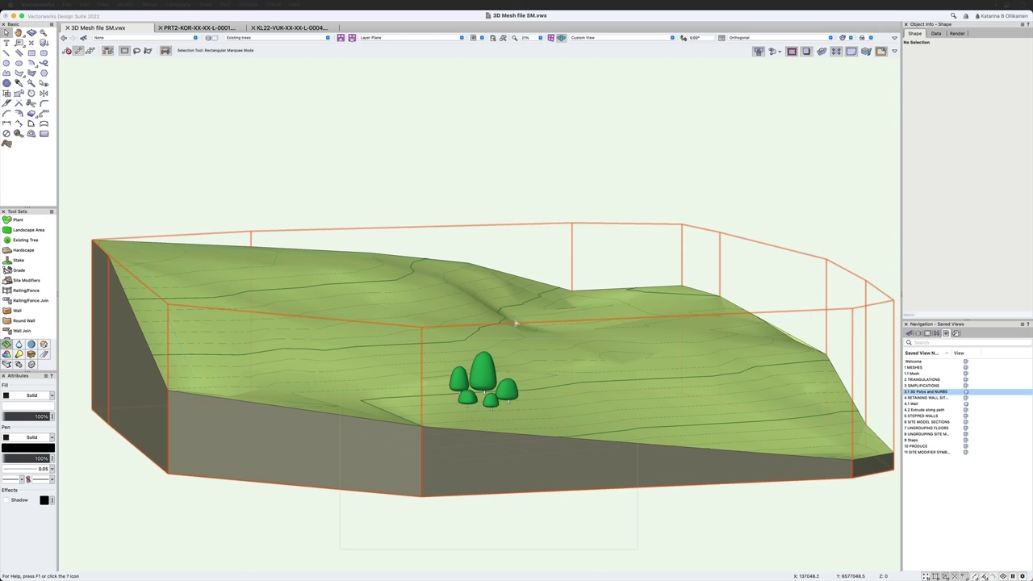
{"action": "left_click", "coordinate": [215, 27]}
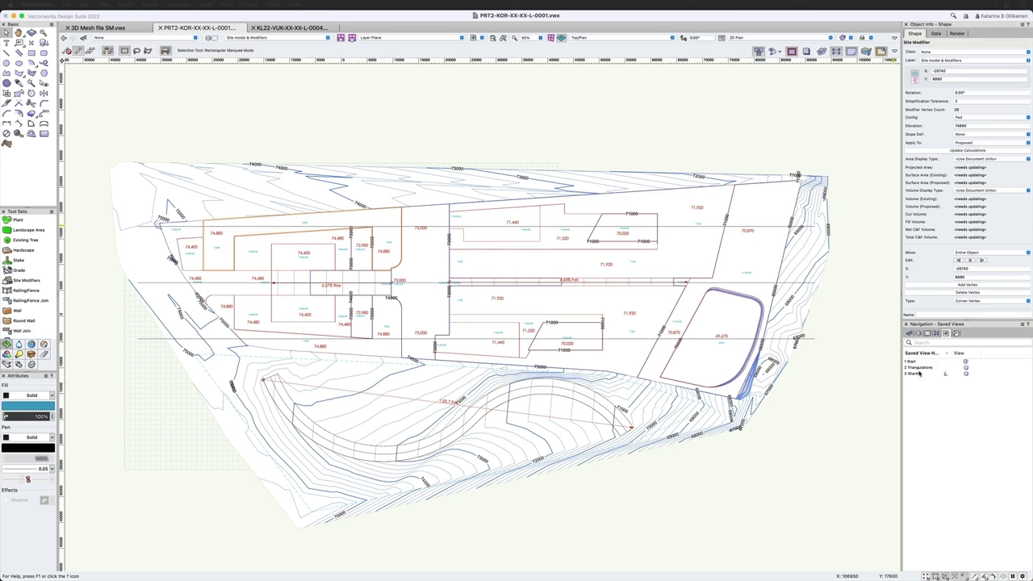
- Recall the 2 Triangulations view and select the upper pad's site modifier in X-ray mode
{"action": "left_click", "coordinate": [925, 368]}
{"action": "double_click", "coordinate": [926, 369]}
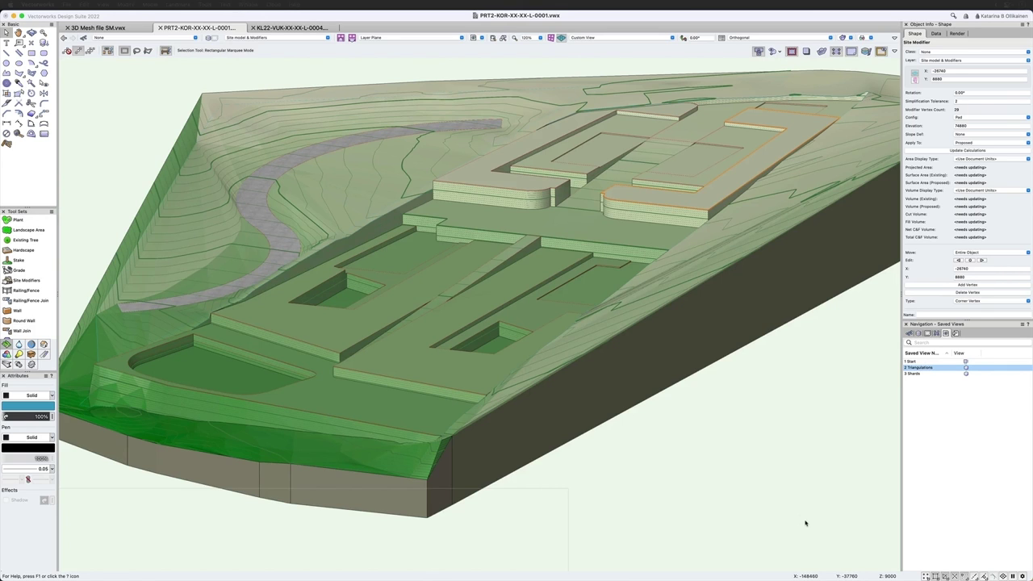
{"action": "left_click", "coordinate": [530, 441]}
{"action": "scroll", "coordinate": [496, 349], "scroll_direction": "up", "scroll_amount": 3}
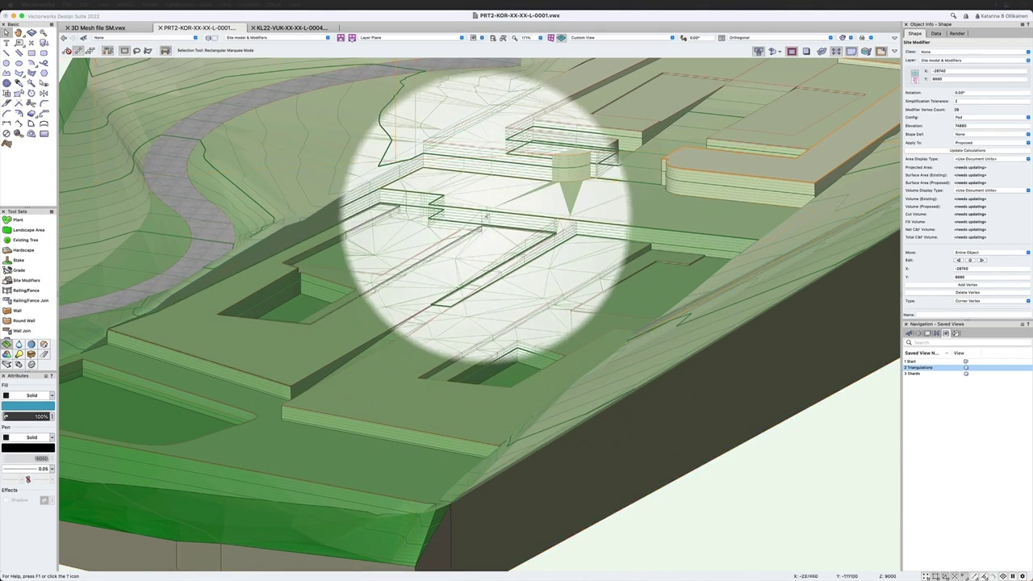
{"action": "scroll", "coordinate": [565, 168], "scroll_direction": "up", "scroll_amount": 8}
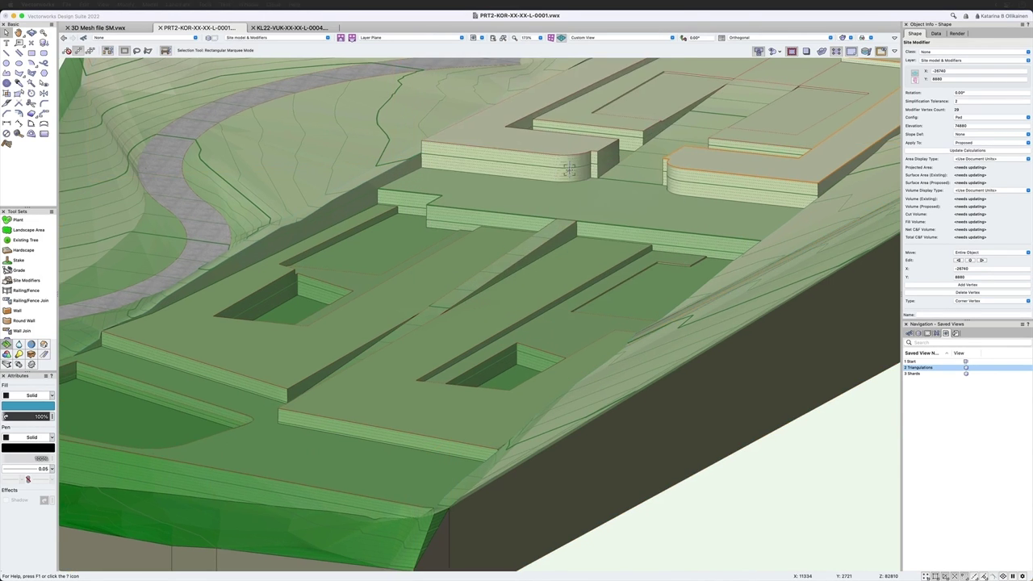
{"action": "scroll", "coordinate": [569, 170], "scroll_direction": "up", "scroll_amount": 3}
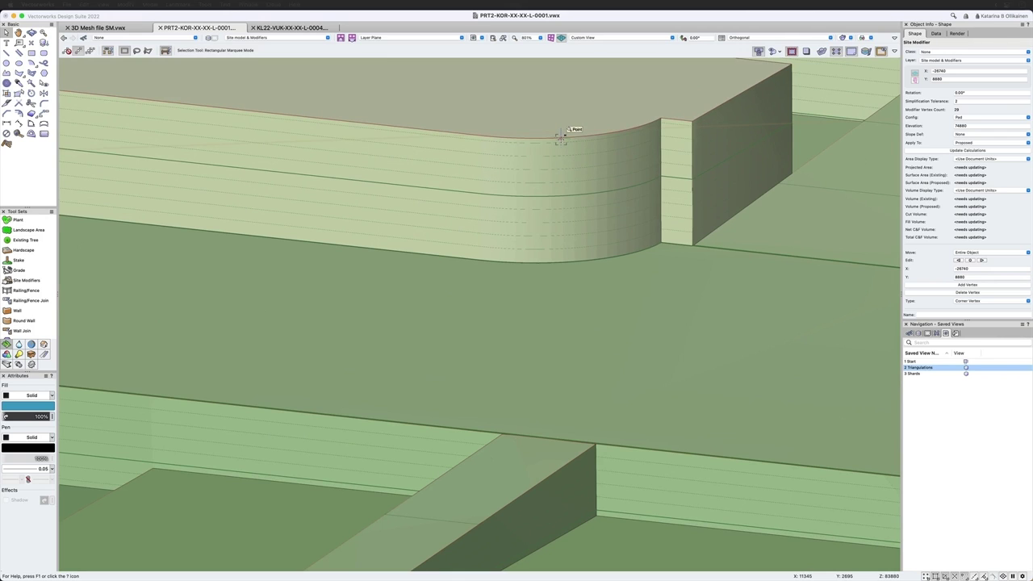
{"action": "left_click", "coordinate": [561, 138]}
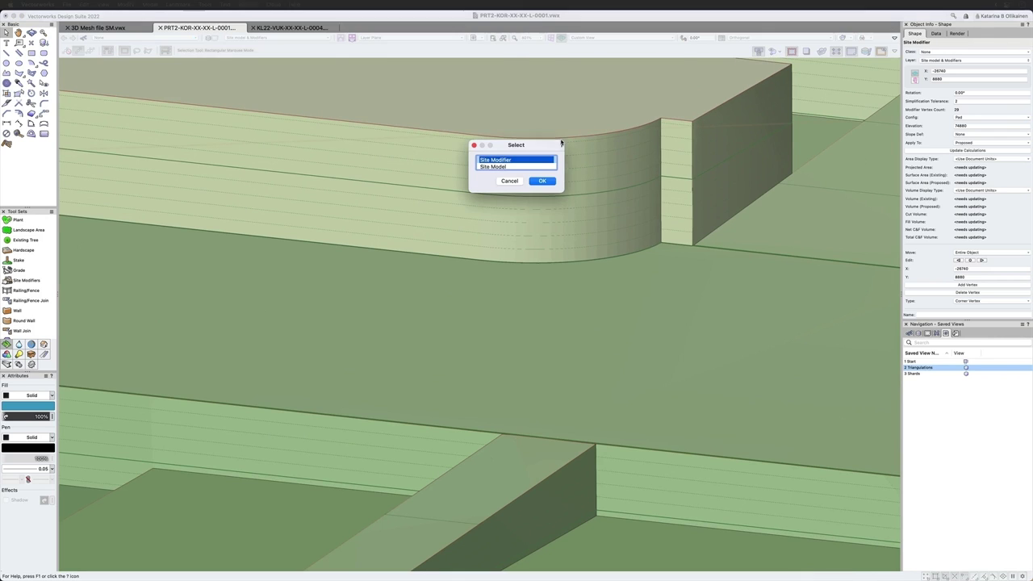
{"action": "left_click", "coordinate": [542, 183]}
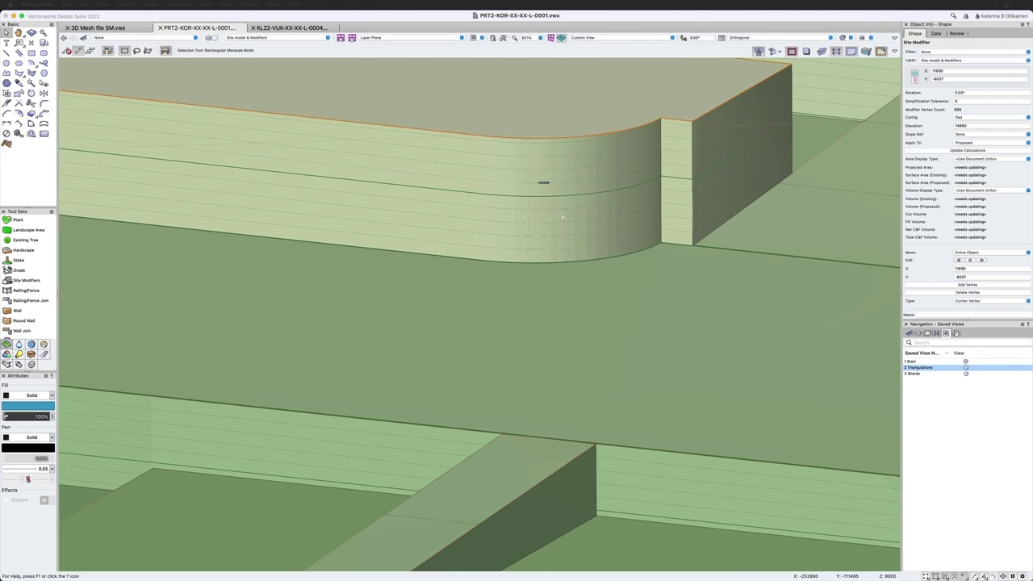
{"action": "key", "text": "b"}
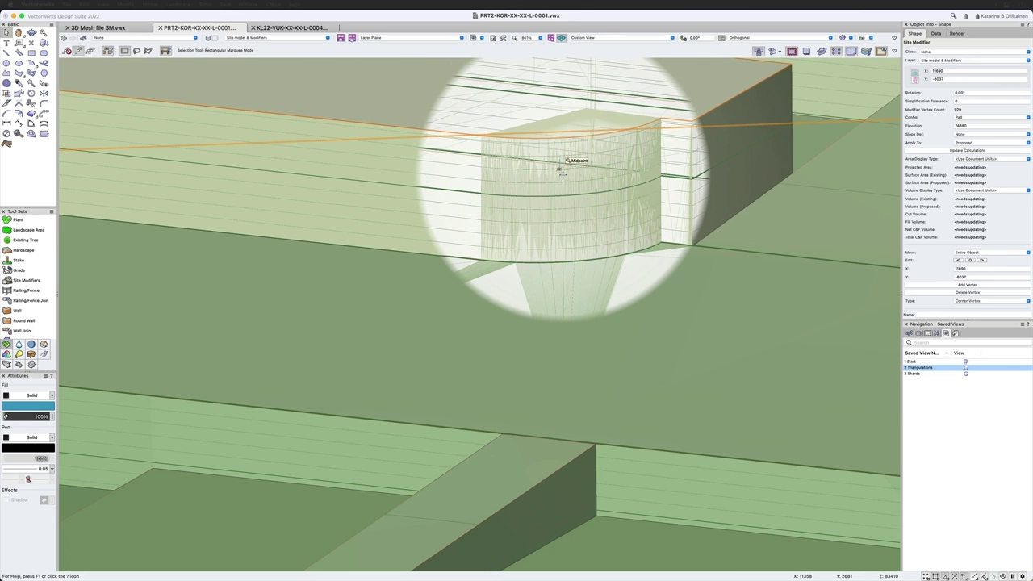
- Select the rounded pad's site modifier on the right and view its mesh in X-ray
{"action": "scroll", "coordinate": [212, 294], "scroll_direction": "down", "scroll_amount": 3}
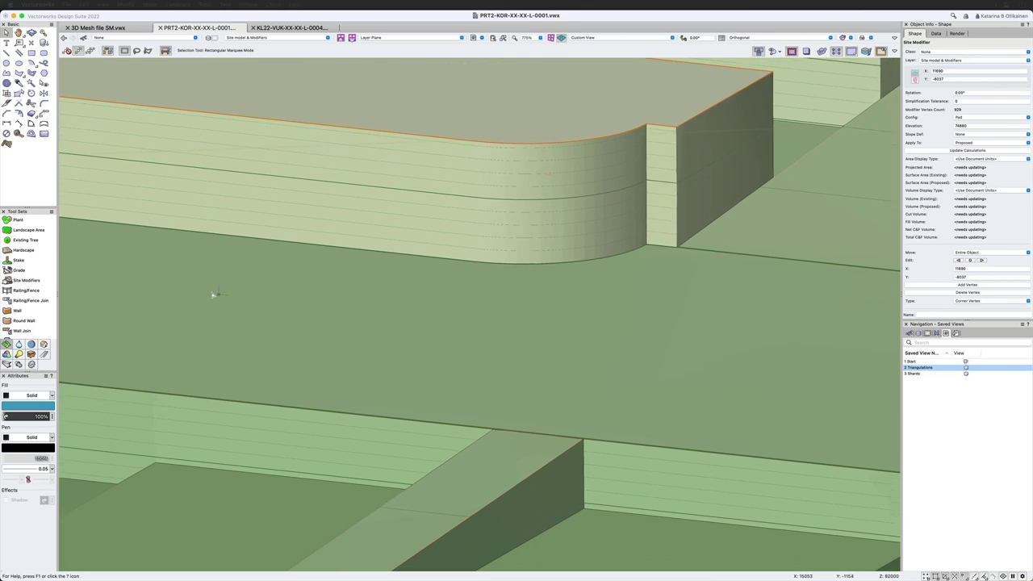
{"action": "scroll", "coordinate": [210, 294], "scroll_direction": "down", "scroll_amount": 1}
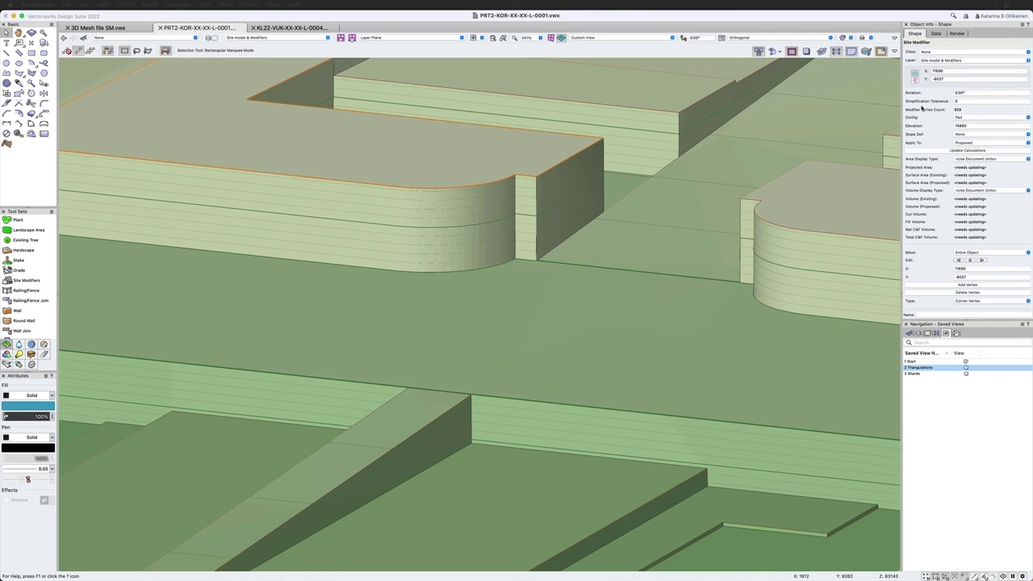
{"action": "double_click", "coordinate": [794, 230]}
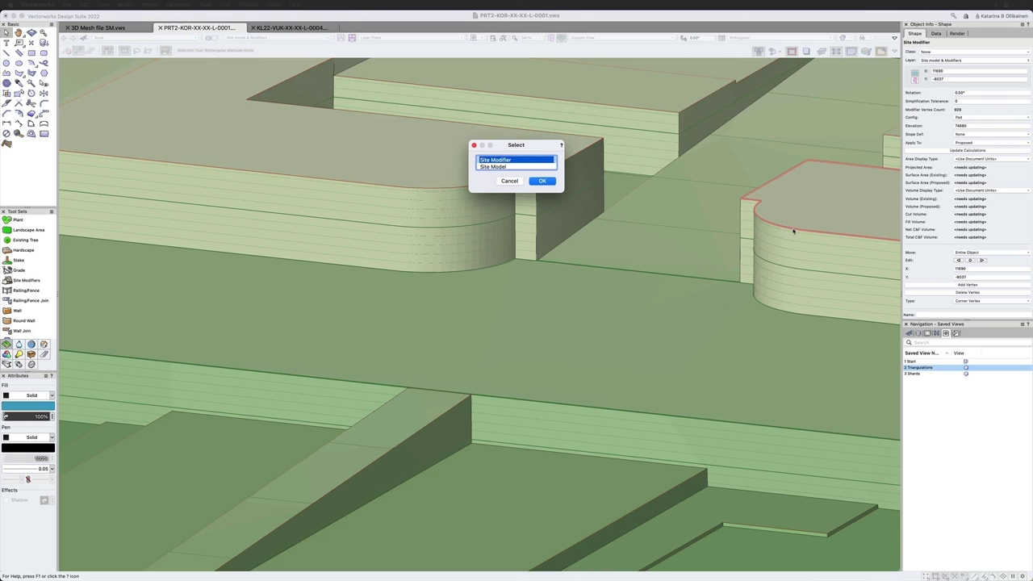
{"action": "left_click", "coordinate": [544, 180]}
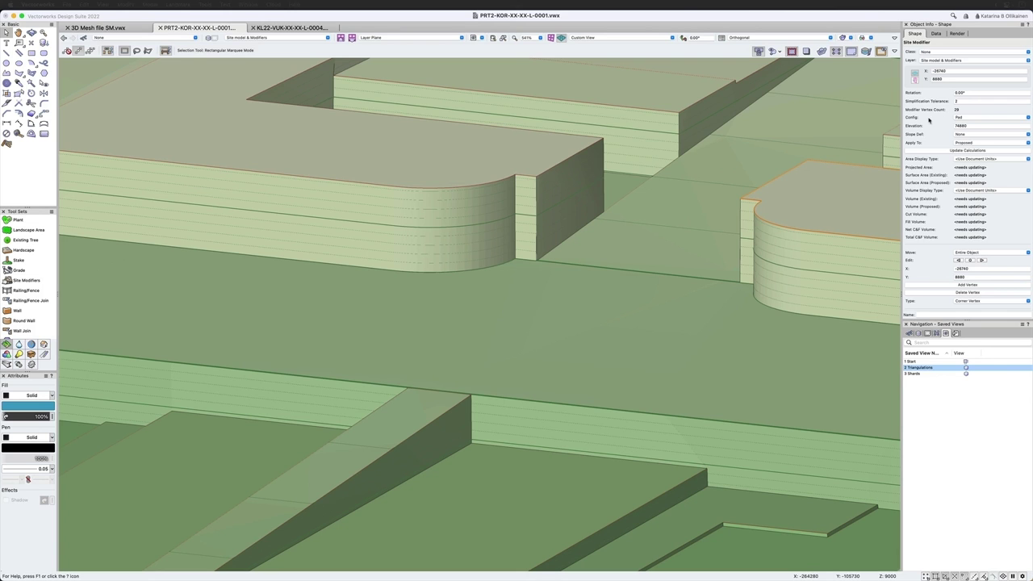
{"action": "key", "text": "b"}
- Set the rounded pad's Simplification Tolerance to 5, then 10, and return to 3D Mesh file SM.vwx
{"action": "scroll", "coordinate": [825, 209], "scroll_direction": "up", "scroll_amount": 3}
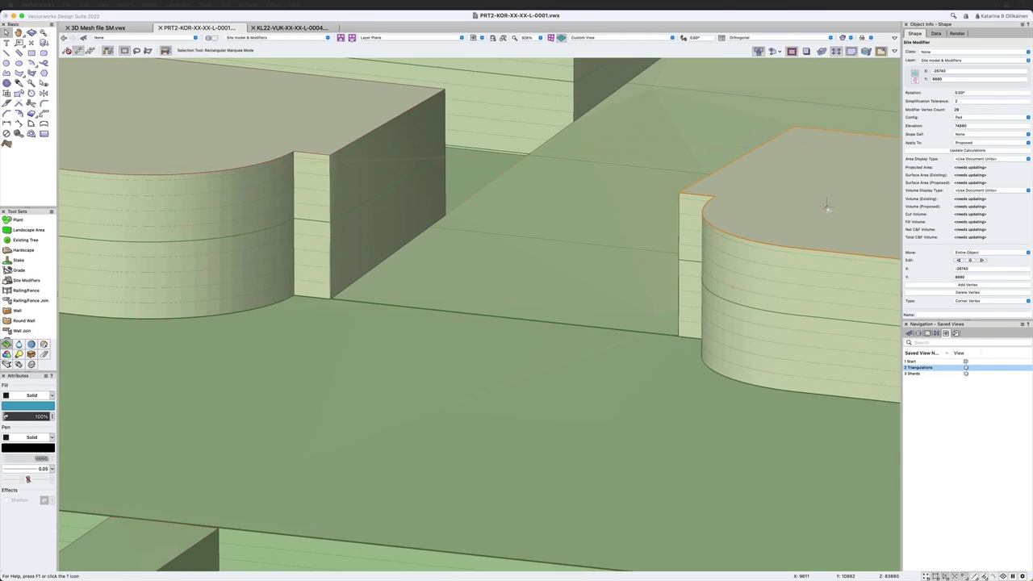
{"action": "scroll", "coordinate": [824, 210], "scroll_direction": "up", "scroll_amount": 4}
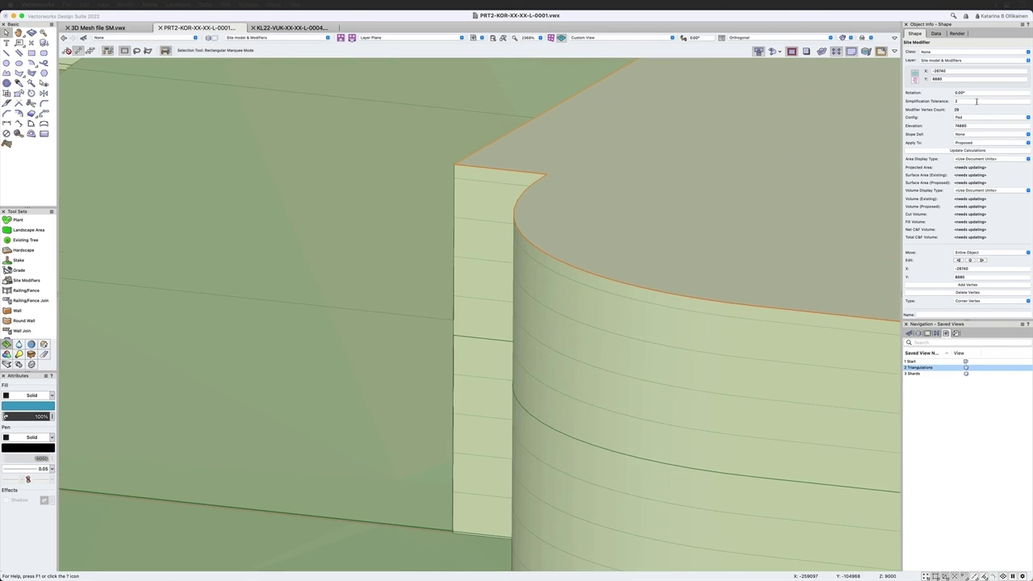
{"action": "left_click", "coordinate": [977, 101]}
{"action": "type", "text": "5"}
{"action": "key", "text": "Tab"}
{"action": "left_click", "coordinate": [967, 101]}
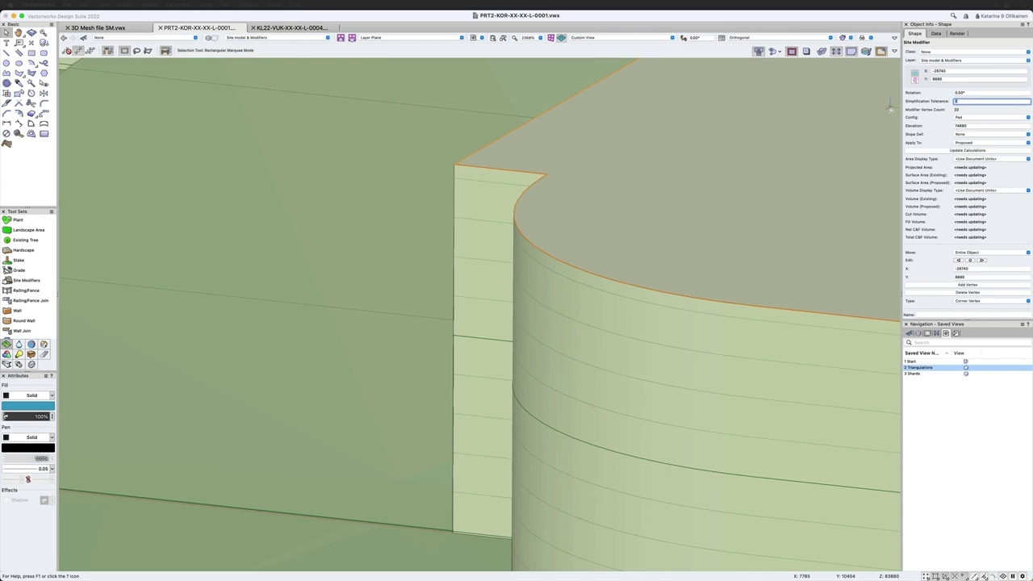
{"action": "type", "text": "10"}
{"action": "key", "text": "Tab"}
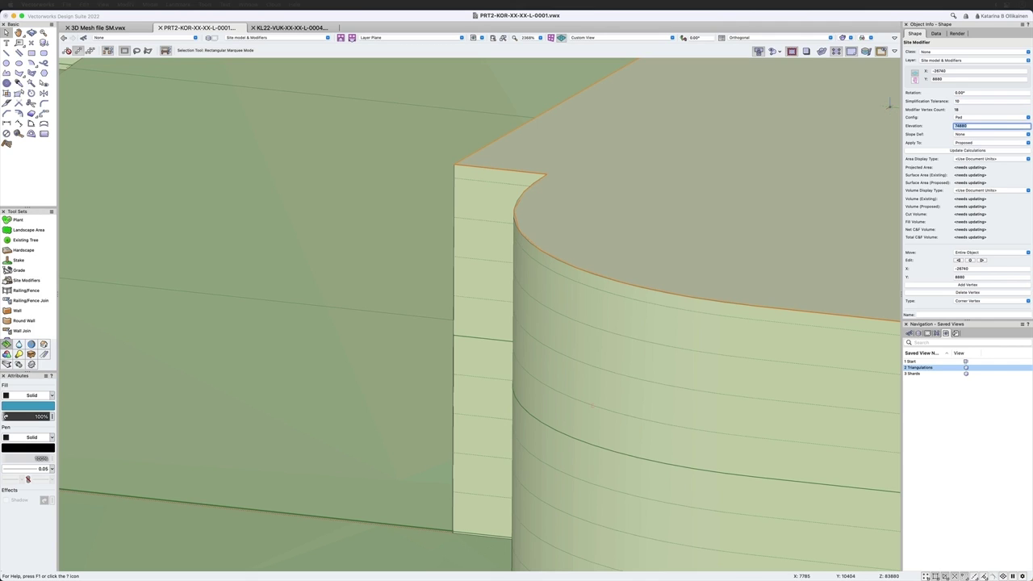
{"action": "scroll", "coordinate": [623, 270], "scroll_direction": "down", "scroll_amount": 2}
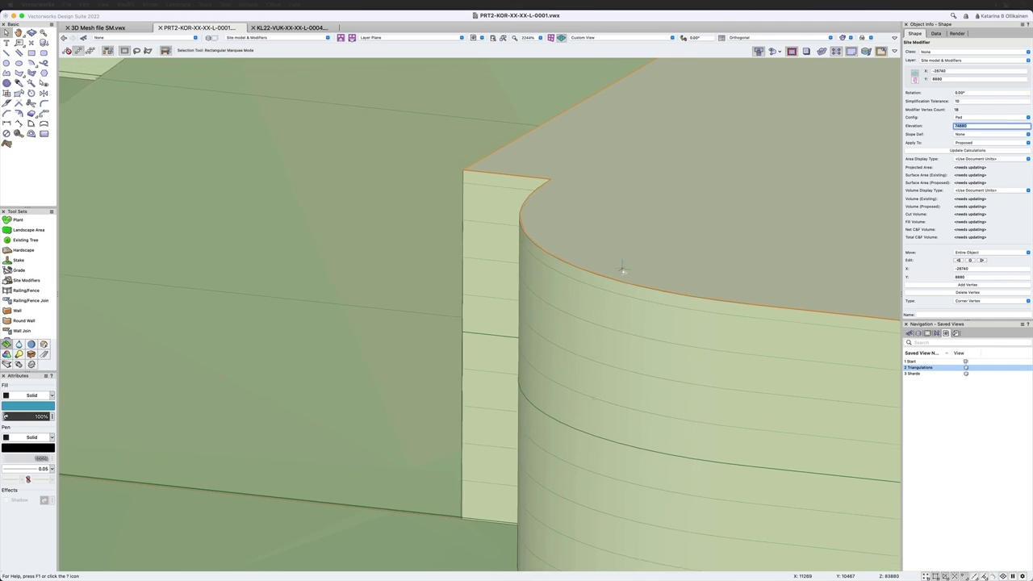
{"action": "scroll", "coordinate": [623, 270], "scroll_direction": "down", "scroll_amount": 2}
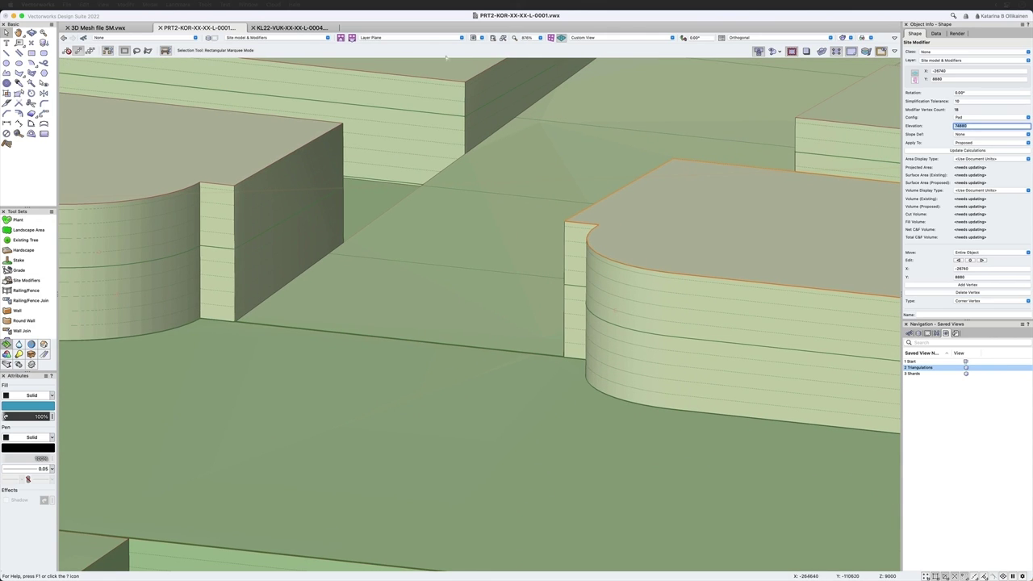
{"action": "left_click", "coordinate": [136, 30]}
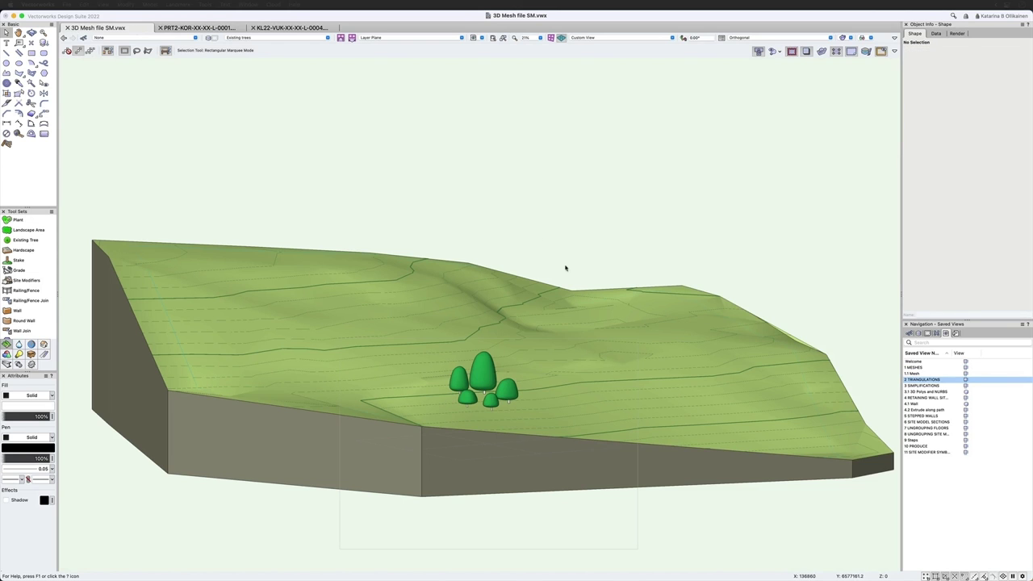
- Select the tall tree and switch to Top/Plan view
{"action": "left_click", "coordinate": [474, 440]}
{"action": "scroll", "coordinate": [467, 405], "scroll_direction": "up", "scroll_amount": 3}
{"action": "scroll", "coordinate": [467, 405], "scroll_direction": "up", "scroll_amount": 3}
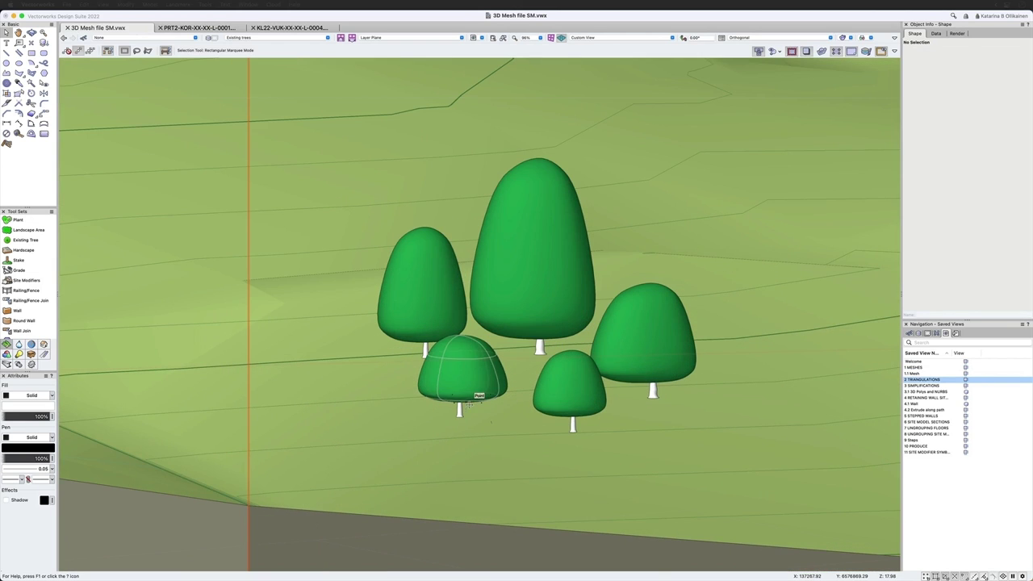
{"action": "left_click", "coordinate": [526, 274]}
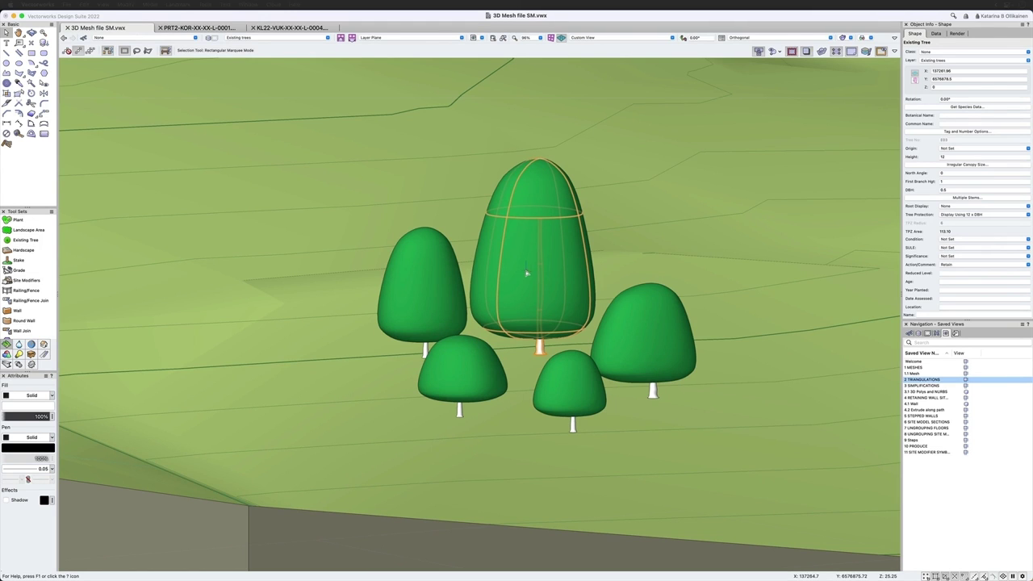
{"action": "key", "text": "F5"}
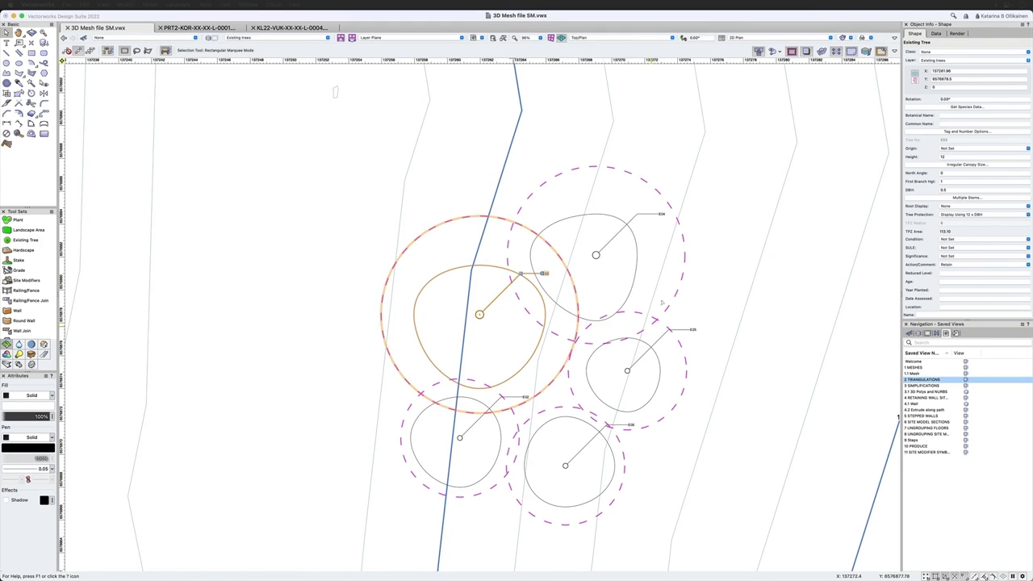
- Duplicate the Existing trees design layer as Existing trees-2 and hide the DTM layer
{"action": "left_click", "coordinate": [921, 334]}
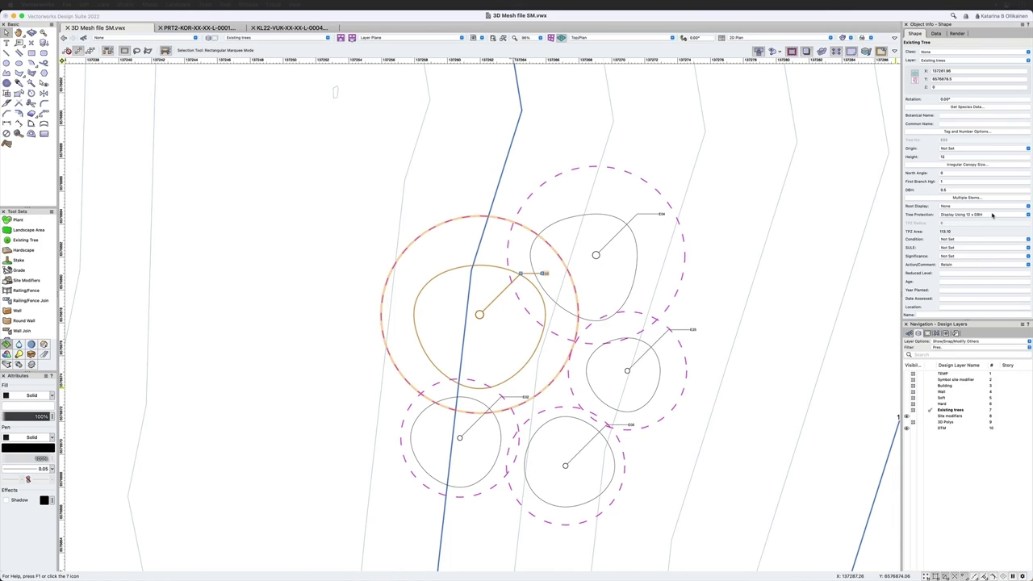
{"action": "right_click", "coordinate": [950, 411]}
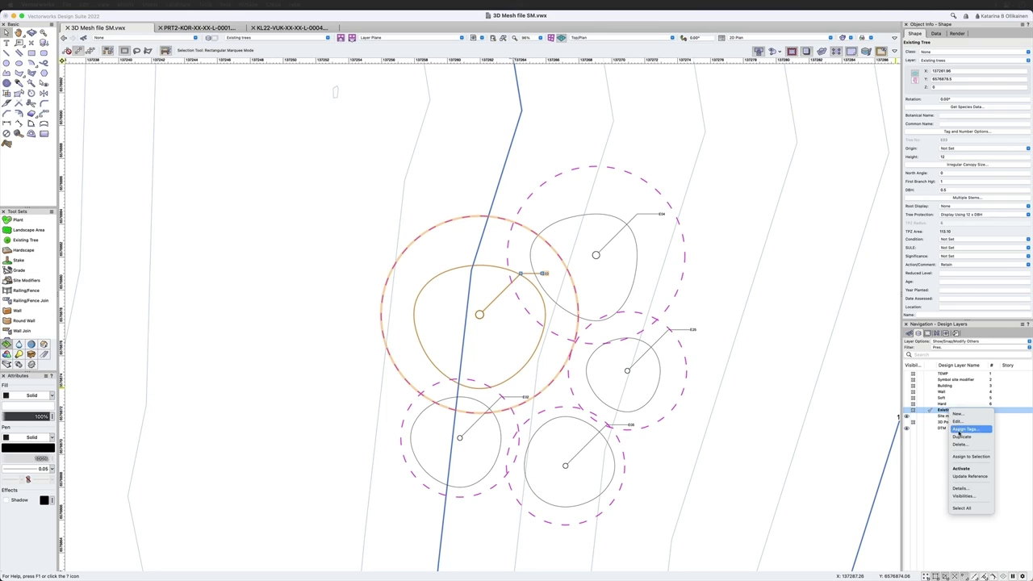
{"action": "left_click", "coordinate": [962, 437]}
{"action": "left_click", "coordinate": [913, 417]}
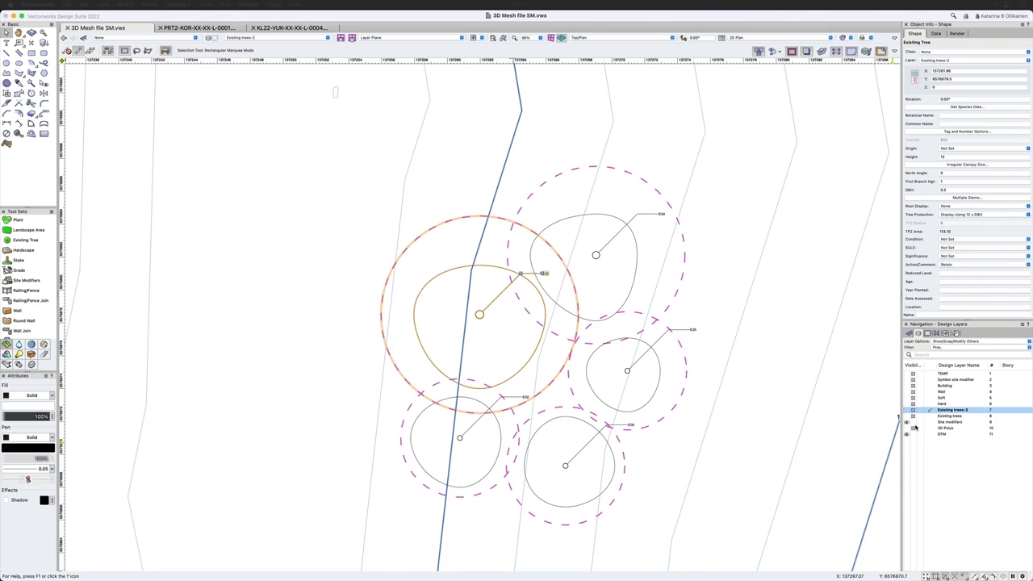
{"action": "left_click", "coordinate": [913, 423]}
{"action": "left_click", "coordinate": [913, 434]}
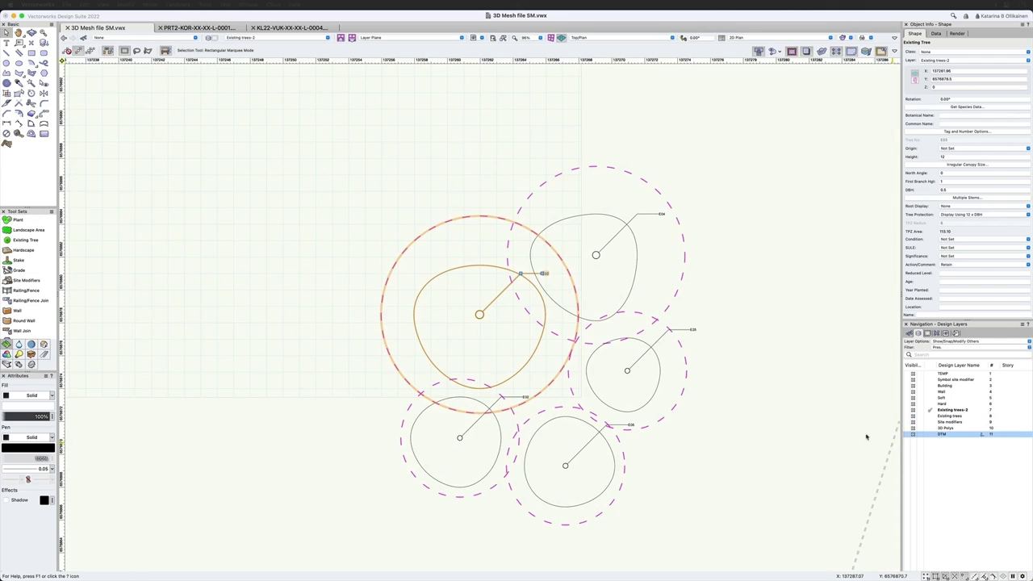
{"action": "scroll", "coordinate": [563, 336], "scroll_direction": "down", "scroll_amount": 1}
{"action": "scroll", "coordinate": [563, 336], "scroll_direction": "down", "scroll_amount": 3}
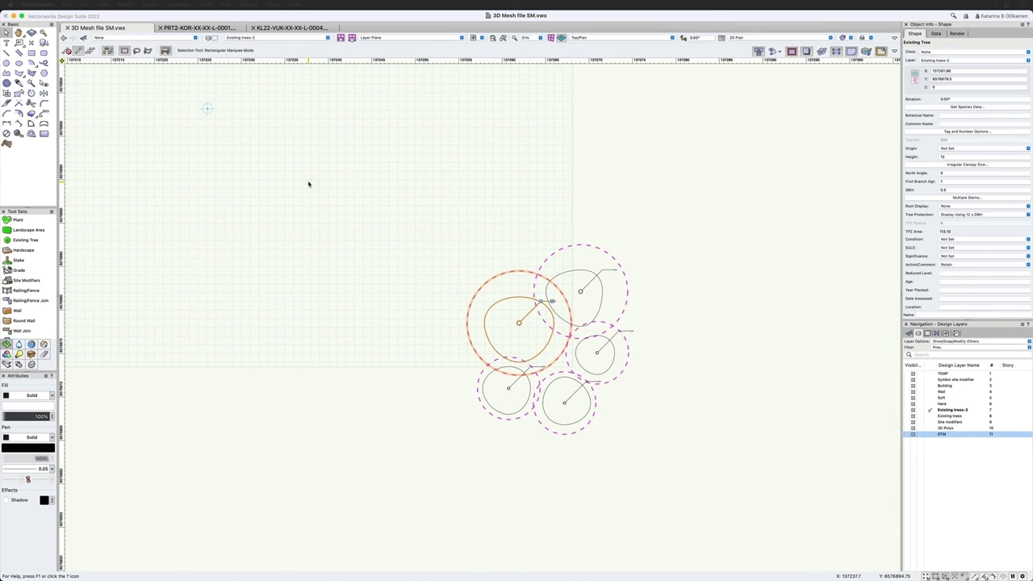
- Select all five trees and ungroup them
{"action": "key", "text": "super+a"}
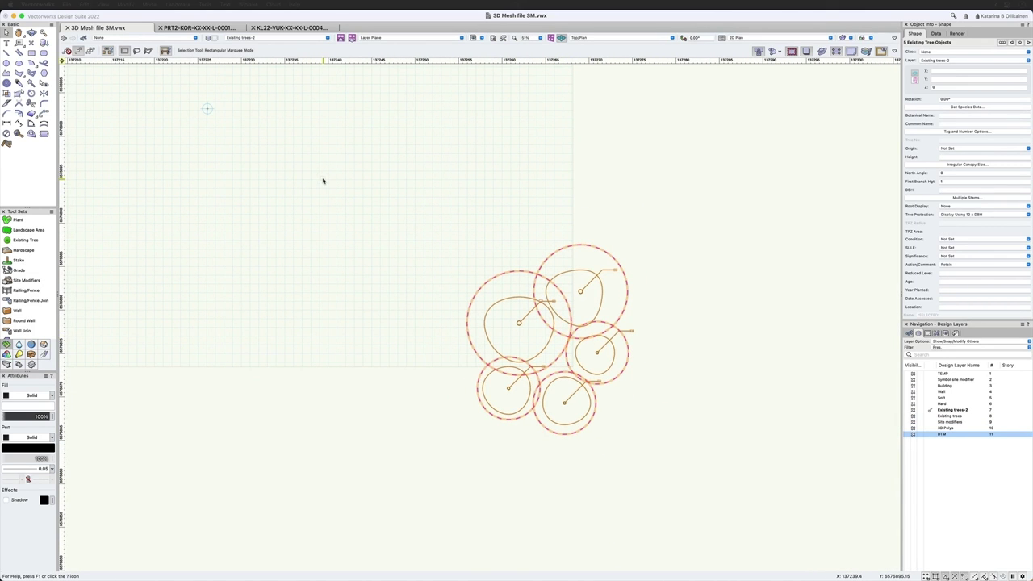
{"action": "key", "text": "super+u"}
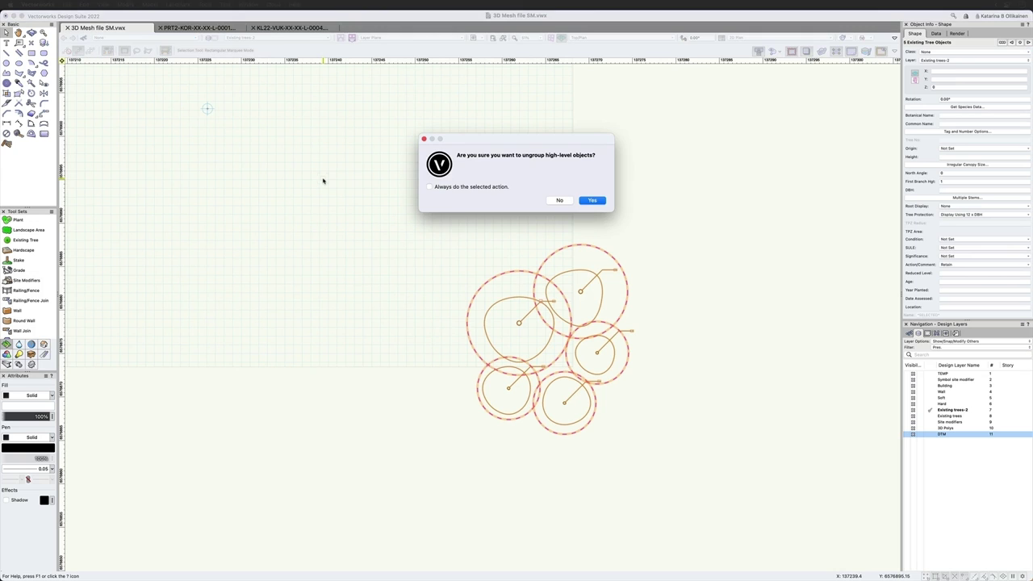
{"action": "left_click", "coordinate": [592, 201]}
{"action": "left_click", "coordinate": [601, 203]}
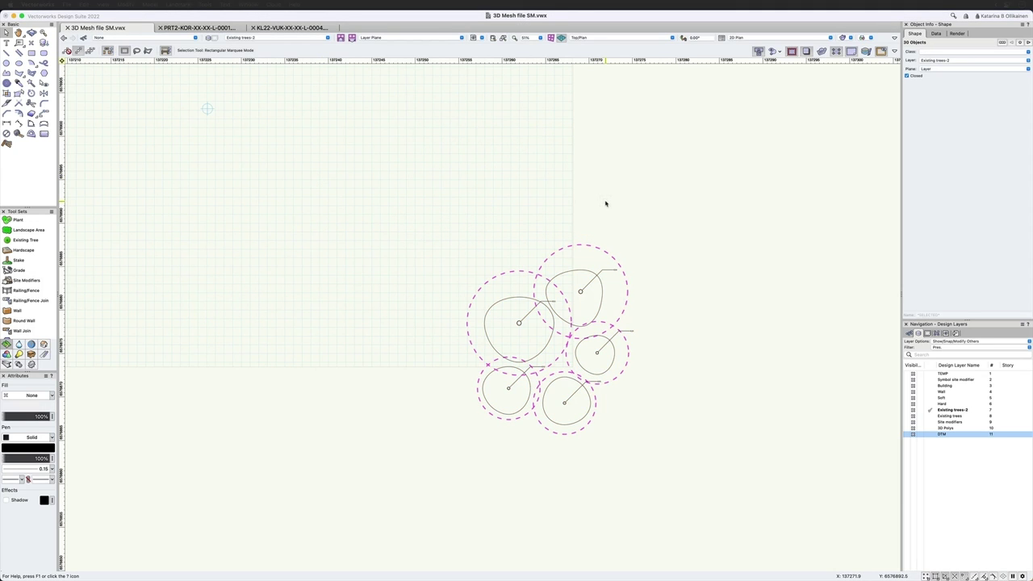
- Select all similar canopy circles, invert the selection, and delete everything else
{"action": "left_click", "coordinate": [32, 83]}
{"action": "left_click", "coordinate": [611, 255]}
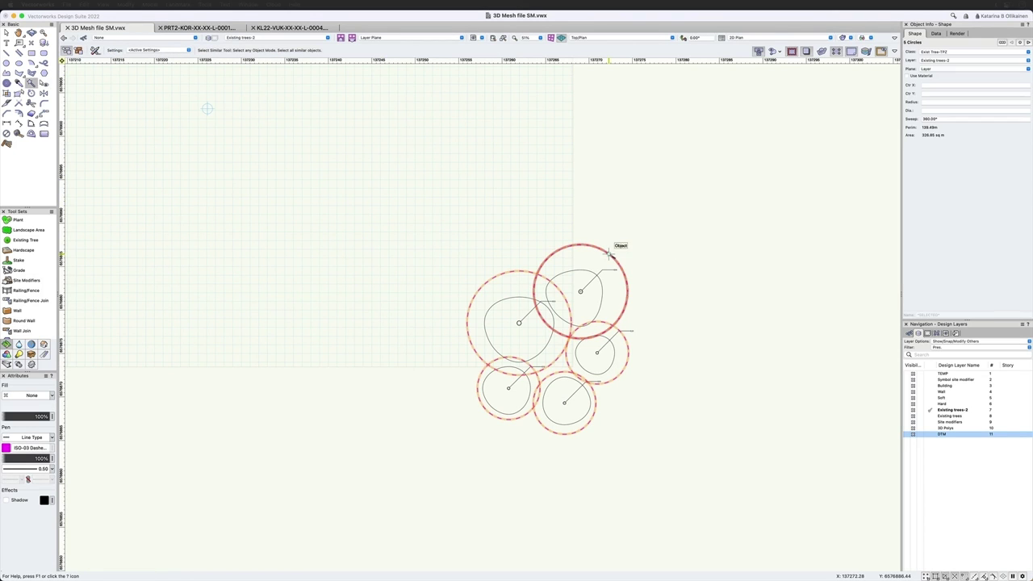
{"action": "left_click", "coordinate": [84, 6]}
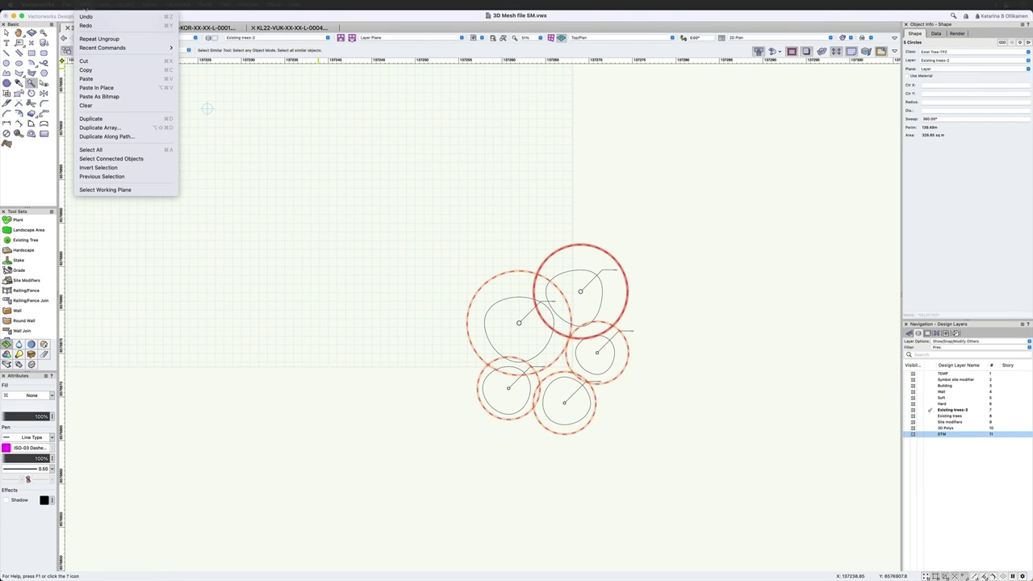
{"action": "left_click", "coordinate": [129, 167]}
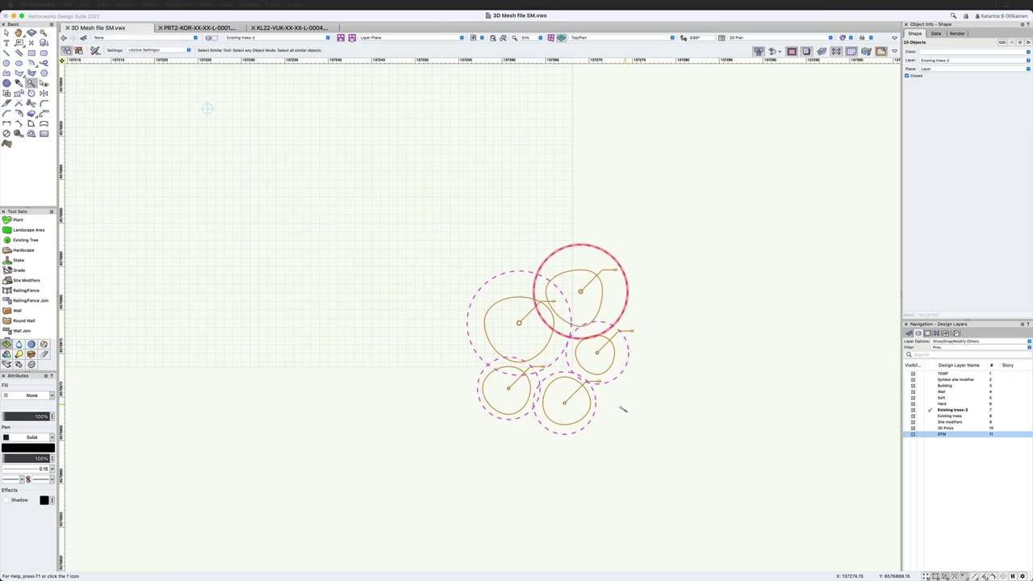
{"action": "key", "text": "Delete"}
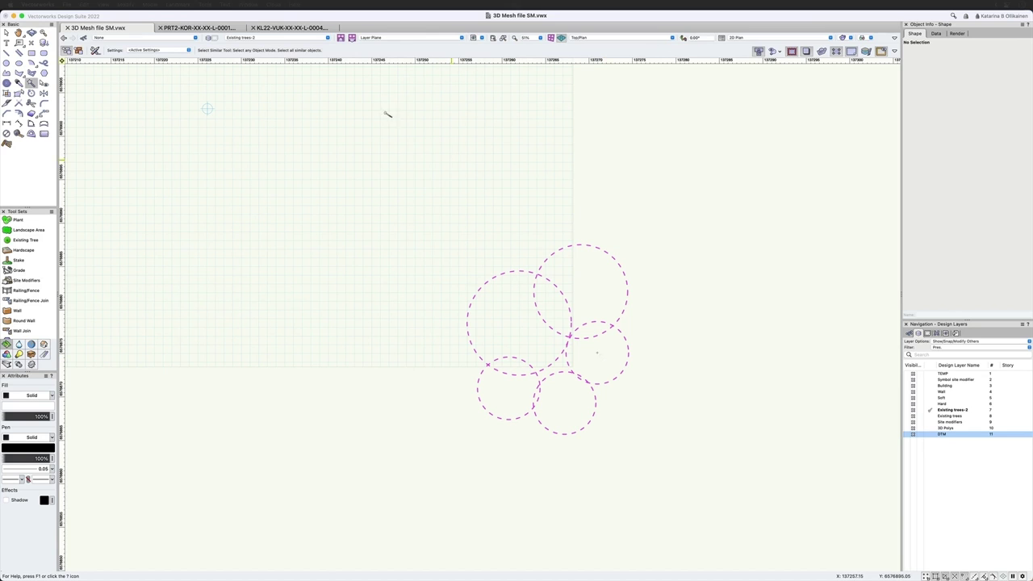
- Draw a square between the circle centres and merge it with the five circles using Add Surface
{"action": "left_click", "coordinate": [32, 53]}
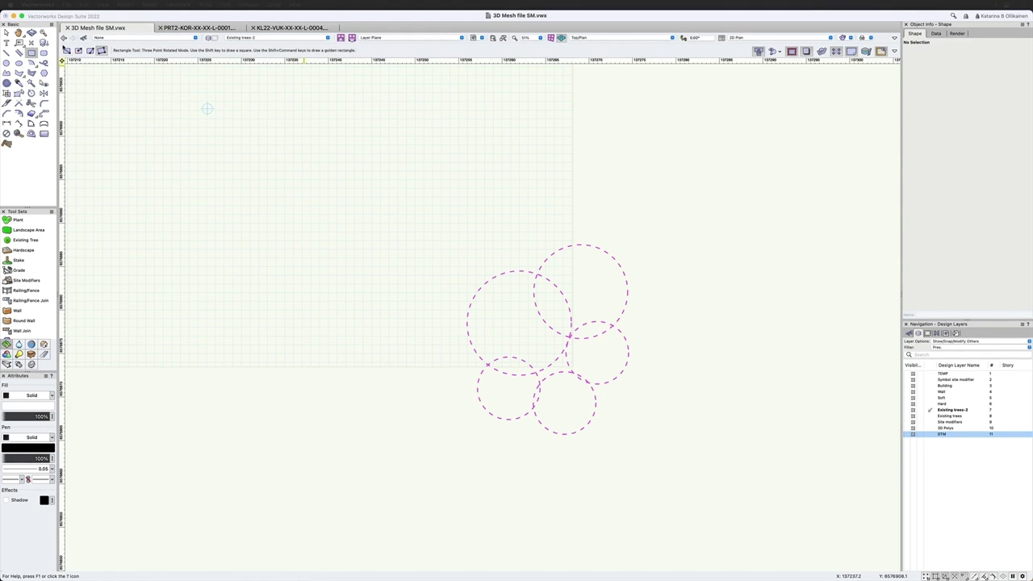
{"action": "left_click", "coordinate": [66, 50]}
{"action": "left_click", "coordinate": [519, 322]}
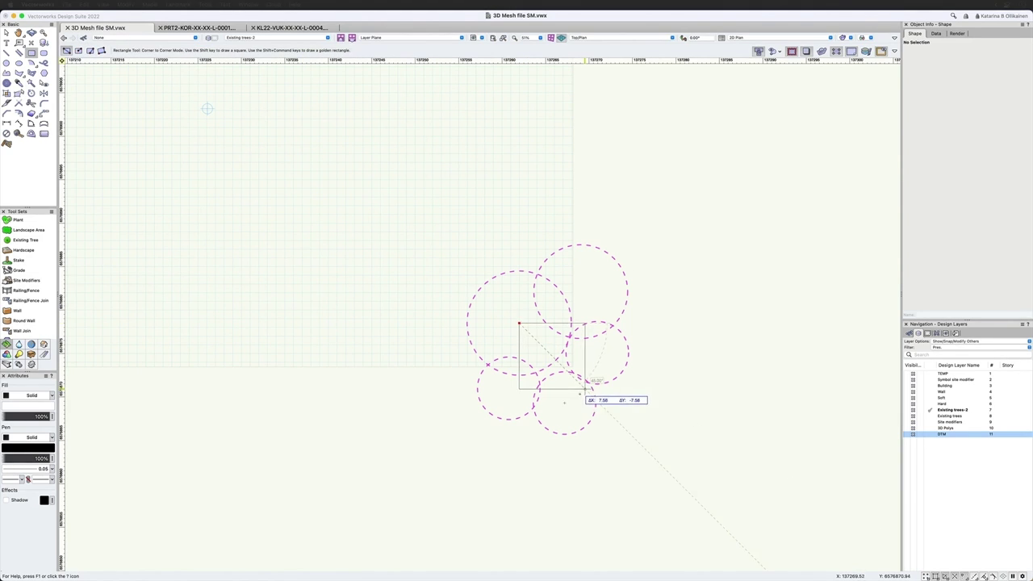
{"action": "left_click", "coordinate": [585, 389]}
{"action": "key", "text": "super+a"}
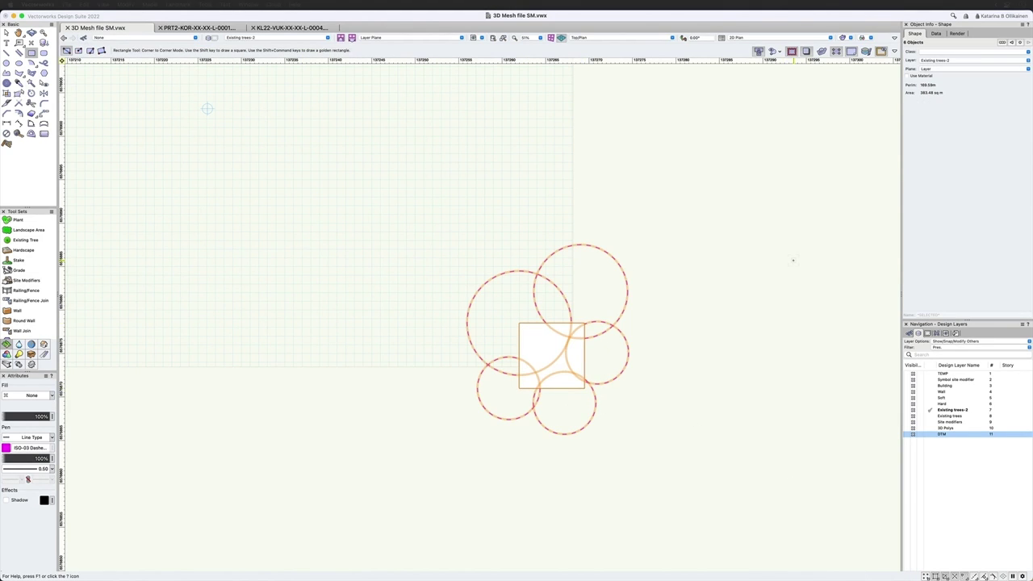
{"action": "key", "text": "super+alt+a"}
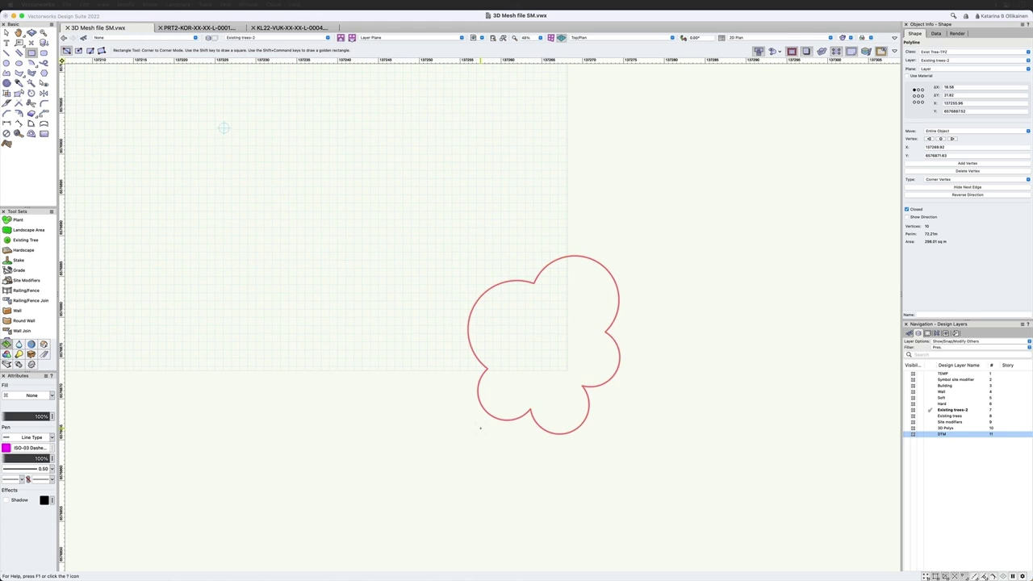
{"action": "scroll", "coordinate": [496, 446], "scroll_direction": "down", "scroll_amount": 1}
- Place a second flower outline up and to the right of the original
{"action": "key", "text": "x"}
{"action": "left_click", "coordinate": [603, 252]}
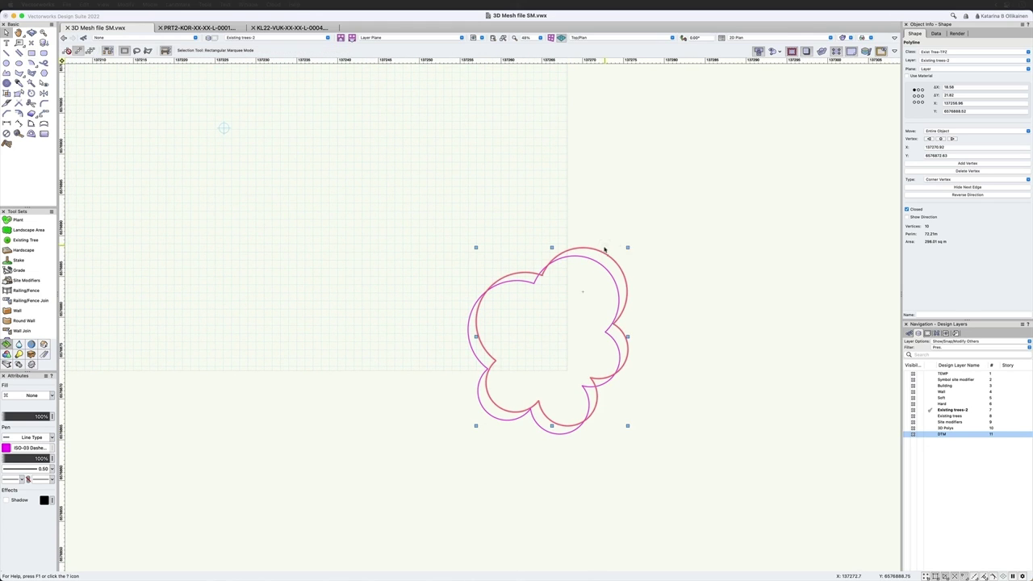
{"action": "left_click_drag", "start_coordinate": [604, 252], "coordinate": [725, 86]}
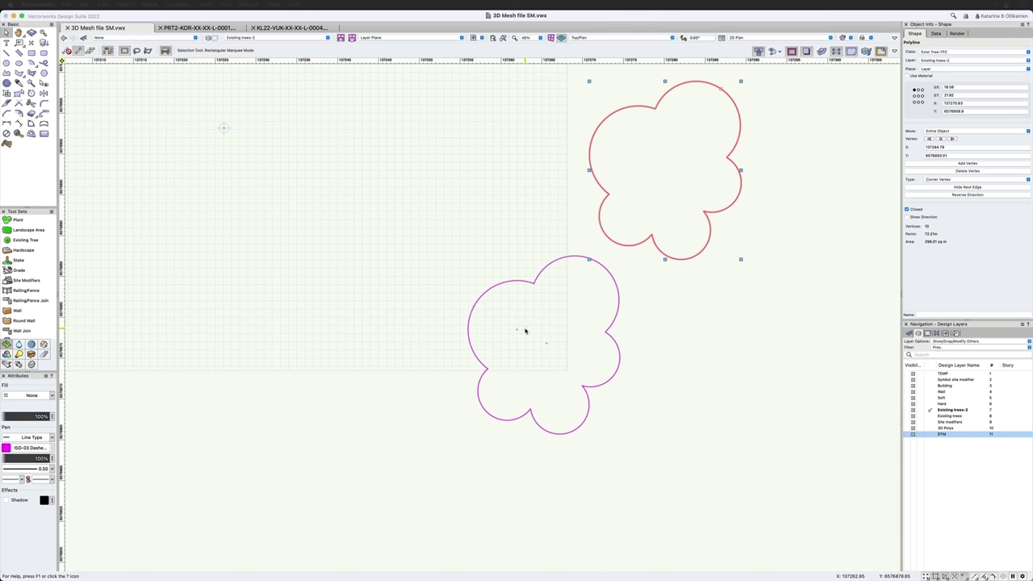
- Convert the lower flower outline into a 408-vertex 3D polygon
{"action": "left_click", "coordinate": [529, 279]}
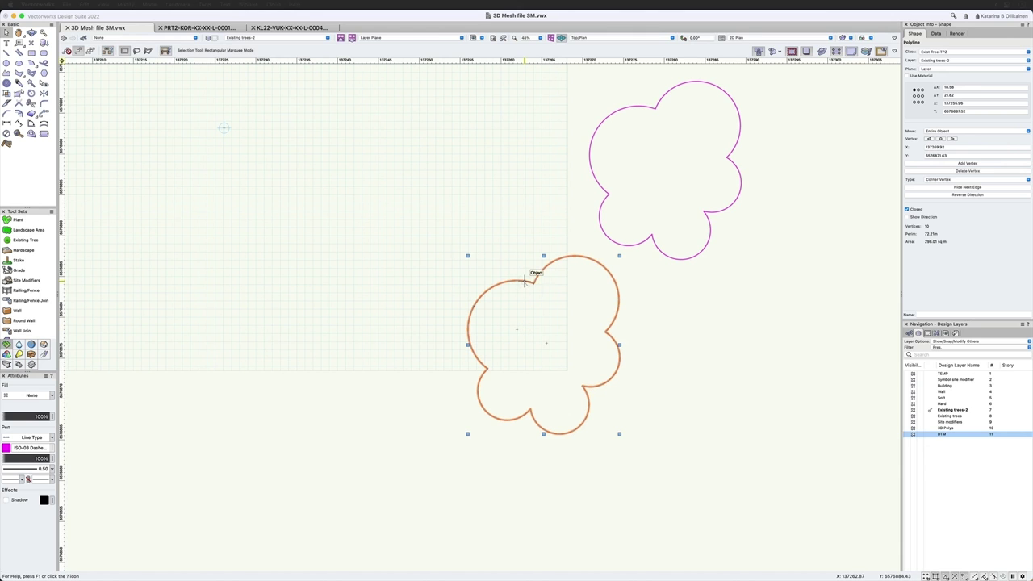
{"action": "left_click", "coordinate": [129, 4]}
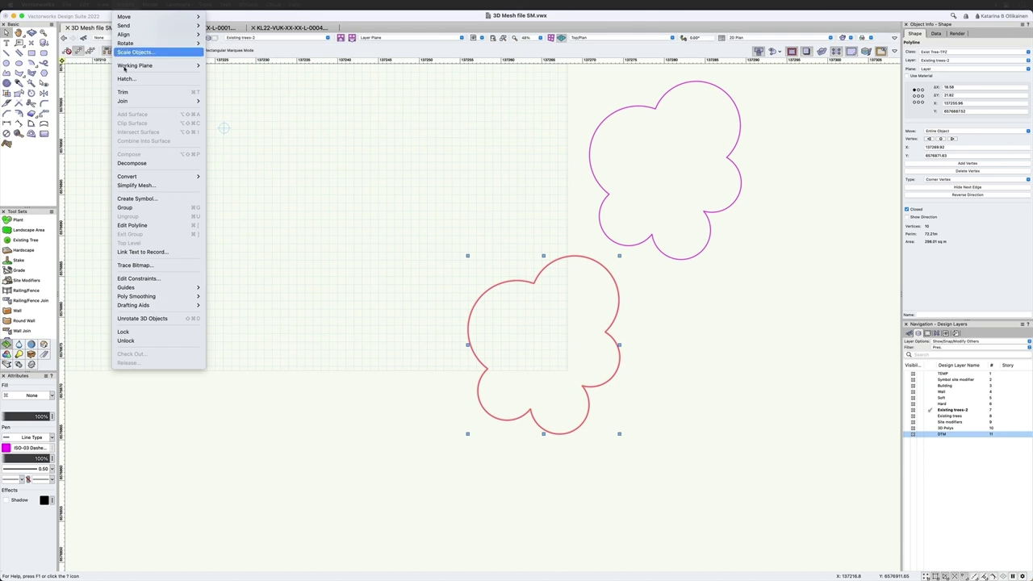
{"action": "mouse_move", "coordinate": [138, 176]}
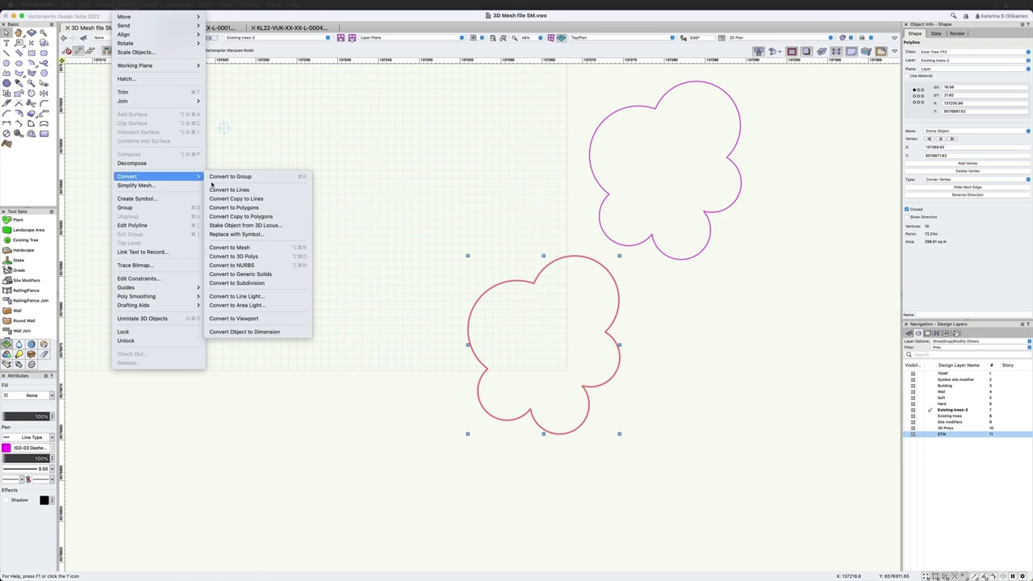
{"action": "left_click", "coordinate": [277, 256]}
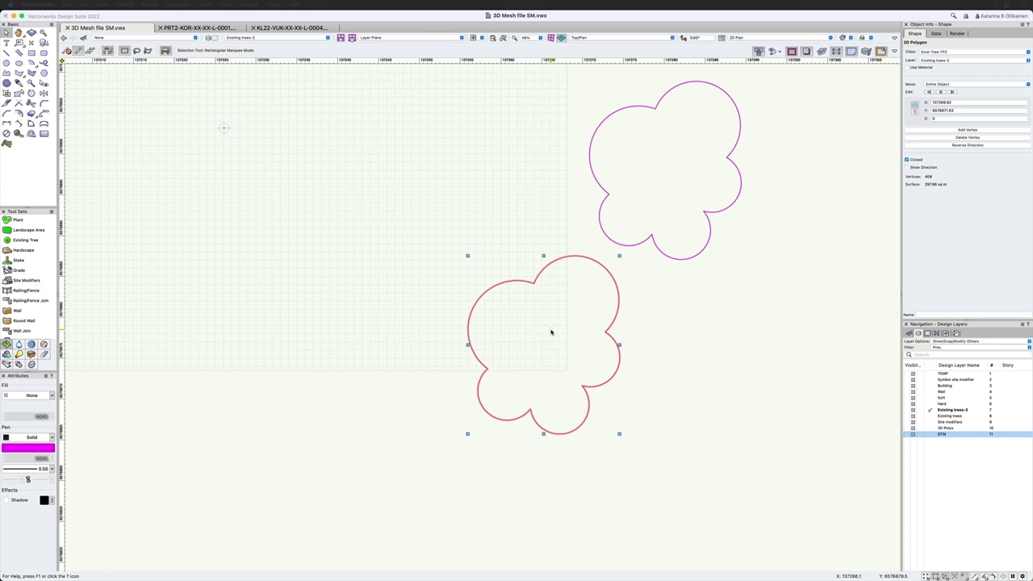
- Simplify the lower 3D polygon with Simplify Polys at 0.2 maximum deviation, leaving 39 vertices
{"action": "scroll", "coordinate": [552, 332], "scroll_direction": "up", "scroll_amount": 1}
{"action": "scroll", "coordinate": [551, 332], "scroll_direction": "up", "scroll_amount": 3}
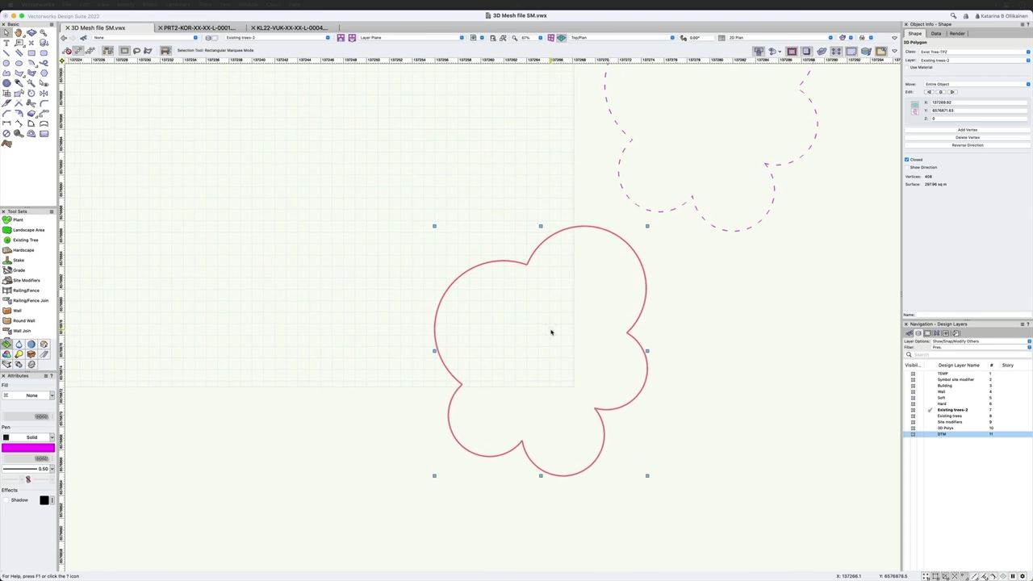
{"action": "scroll", "coordinate": [552, 332], "scroll_direction": "up", "scroll_amount": 3}
{"action": "scroll", "coordinate": [551, 332], "scroll_direction": "down", "scroll_amount": 2}
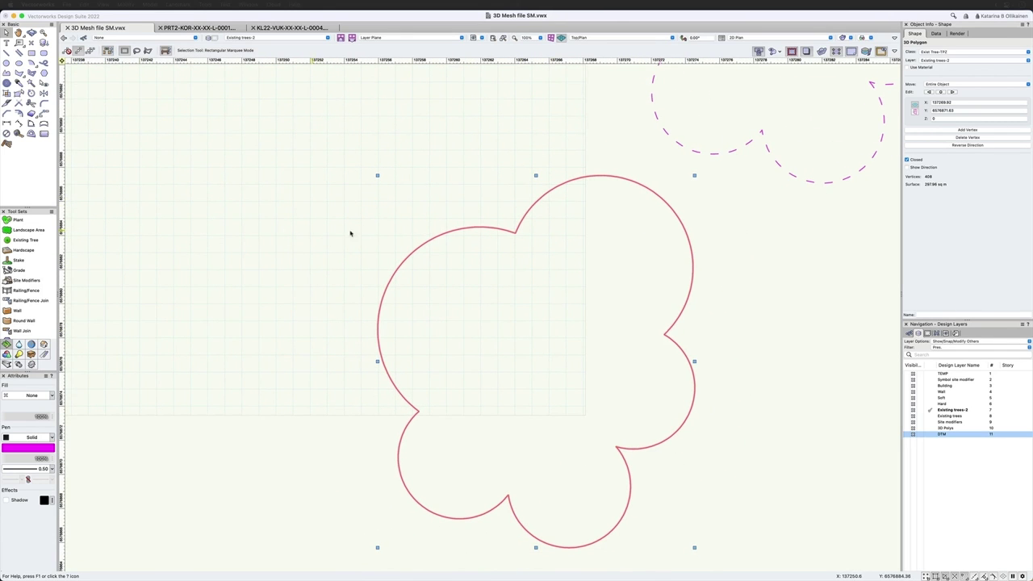
{"action": "left_click", "coordinate": [18, 94]}
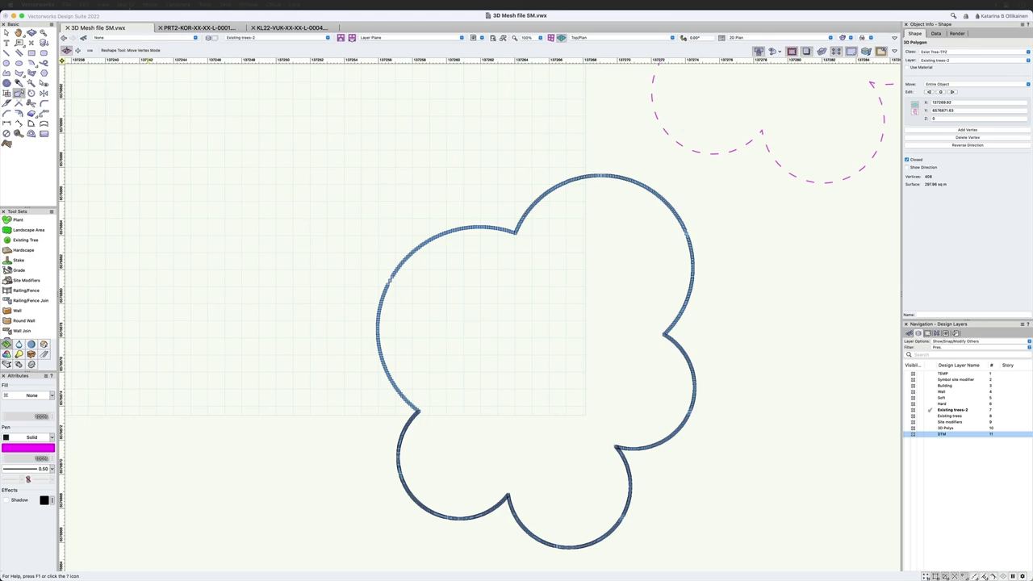
{"action": "left_click", "coordinate": [127, 5]}
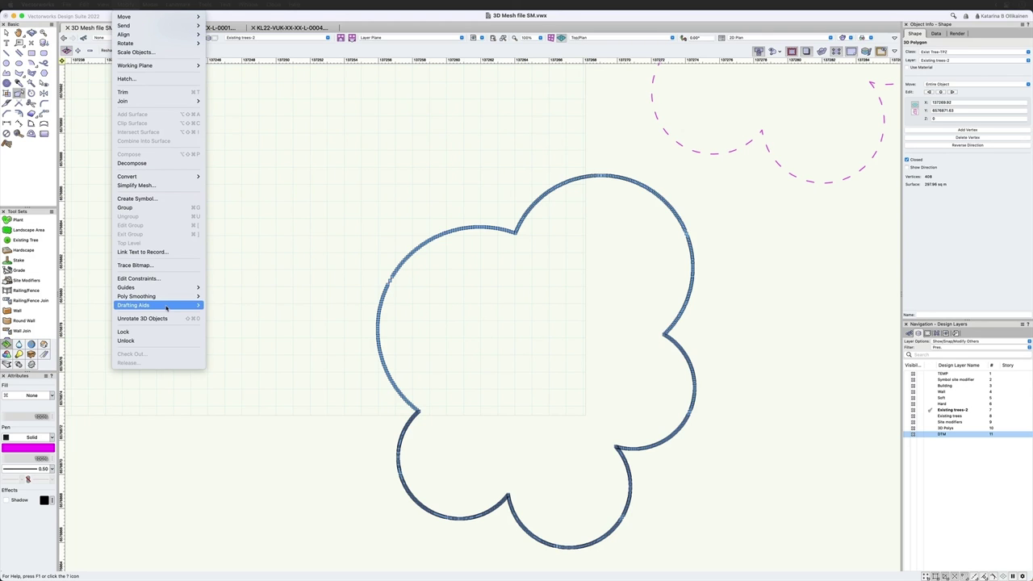
{"action": "mouse_move", "coordinate": [165, 305]}
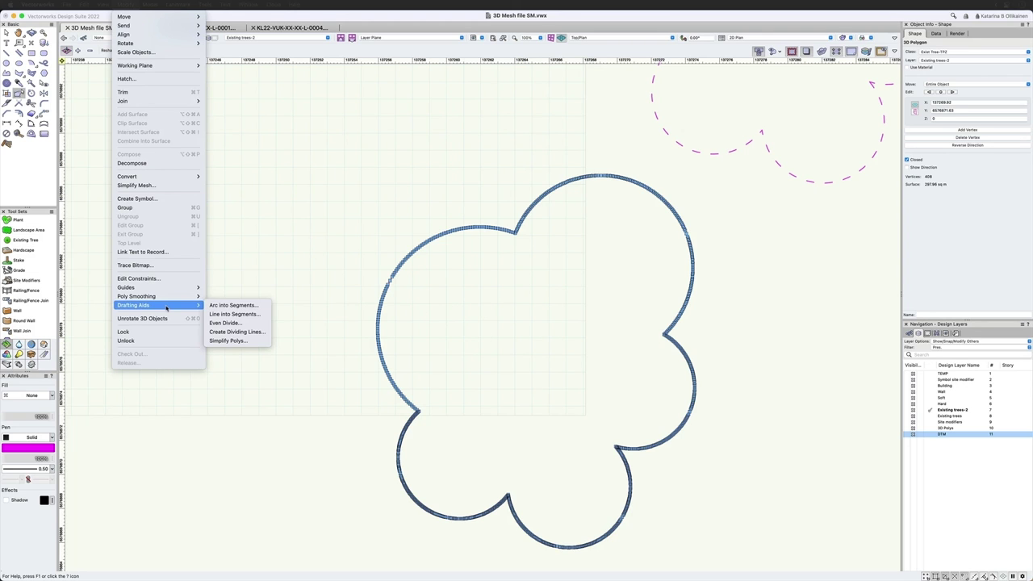
{"action": "left_click", "coordinate": [254, 342]}
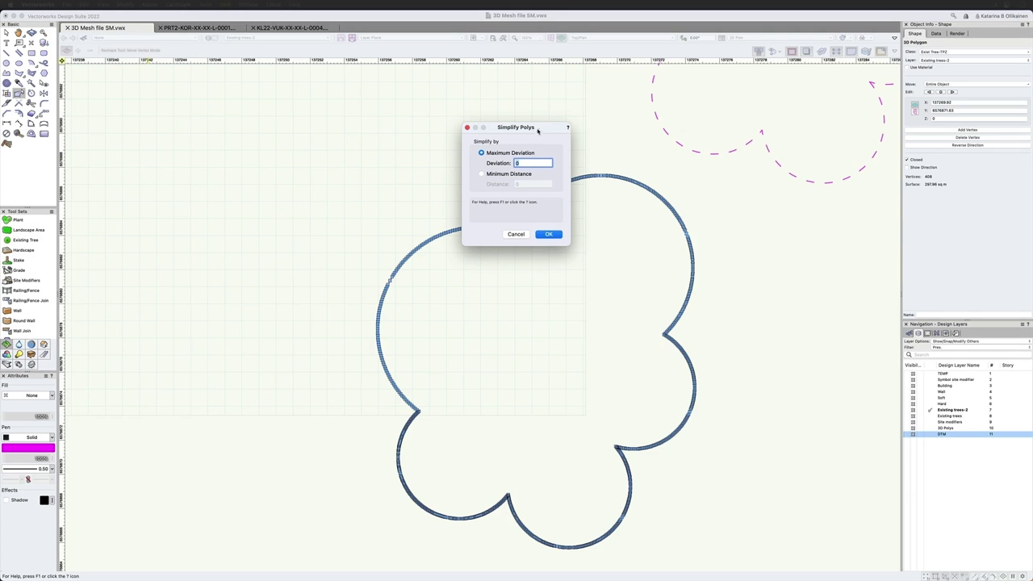
{"action": "left_click_drag", "start_coordinate": [538, 130], "coordinate": [344, 175]}
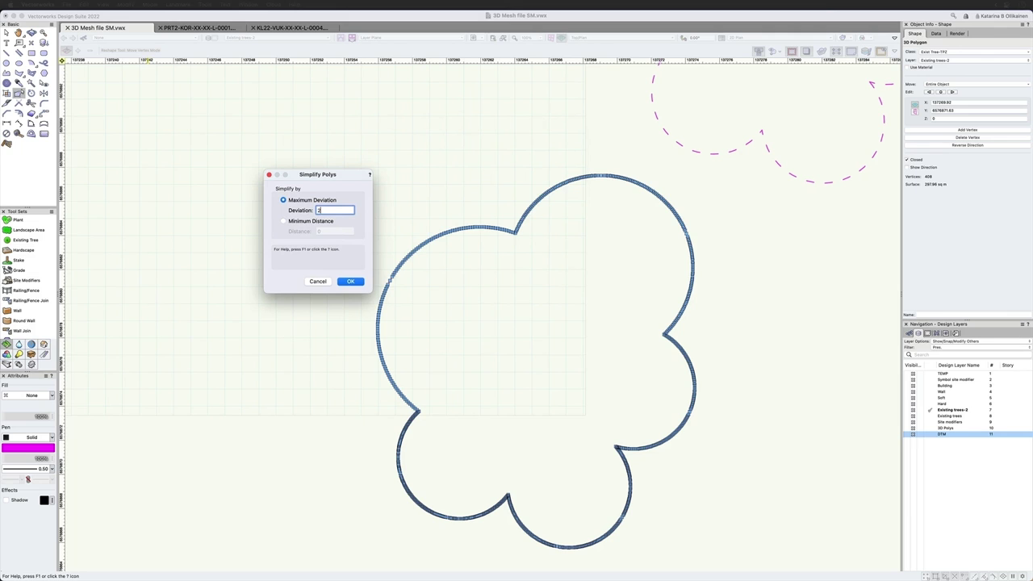
{"action": "type", "text": "0.2"}
{"action": "left_click", "coordinate": [354, 282]}
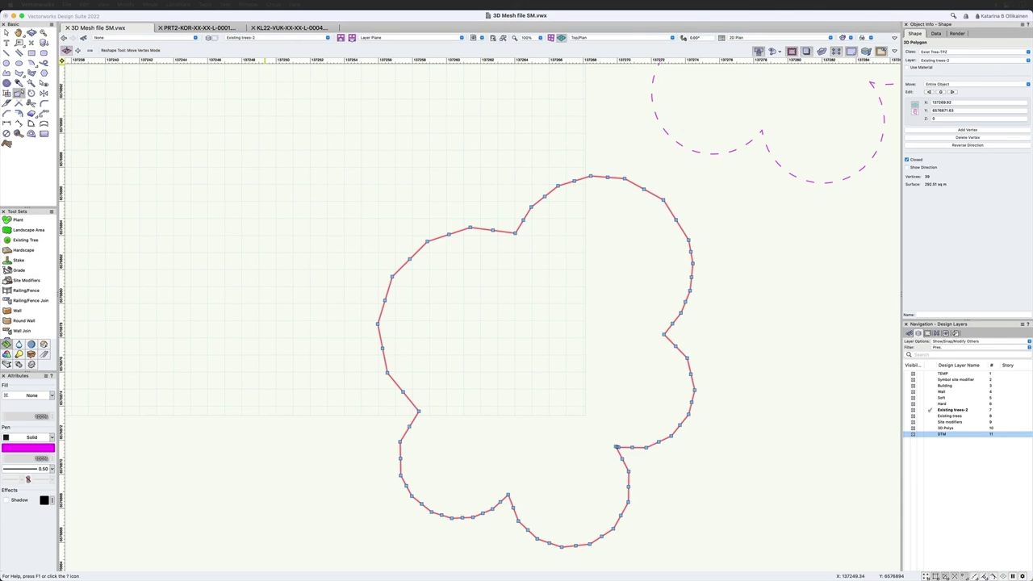
- Browse the site commands without choosing one, then pan to recentre the 3D polygon
{"action": "left_click", "coordinate": [173, 4]}
{"action": "mouse_move", "coordinate": [208, 103]}
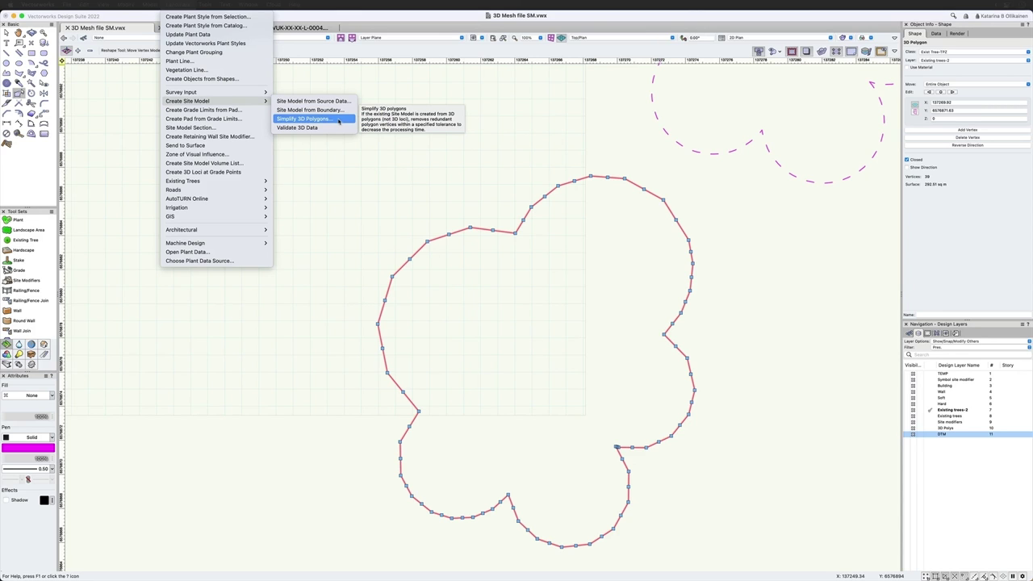
{"action": "left_click", "coordinate": [477, 294]}
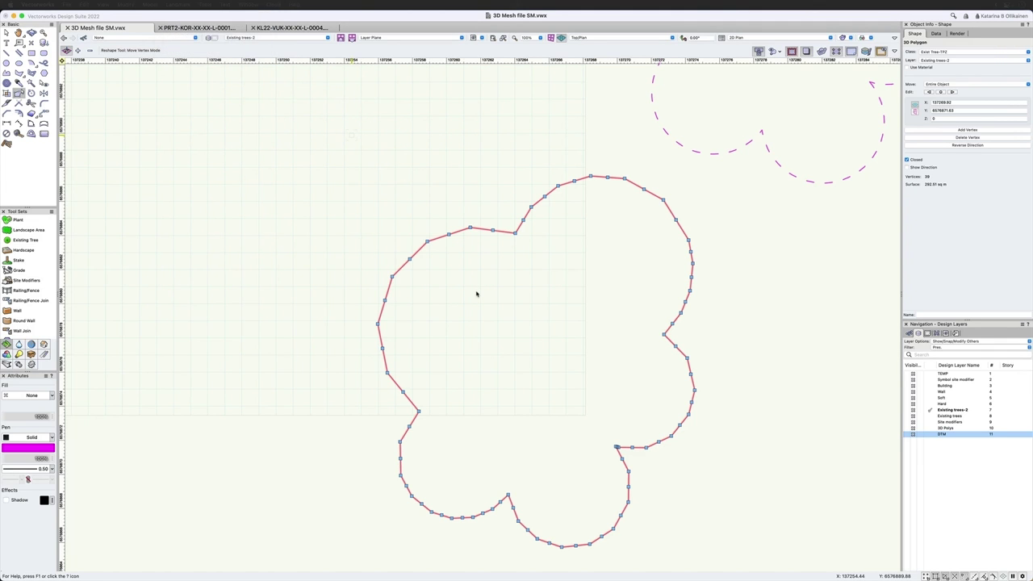
{"action": "scroll", "coordinate": [396, 363], "scroll_direction": "down", "scroll_amount": 3}
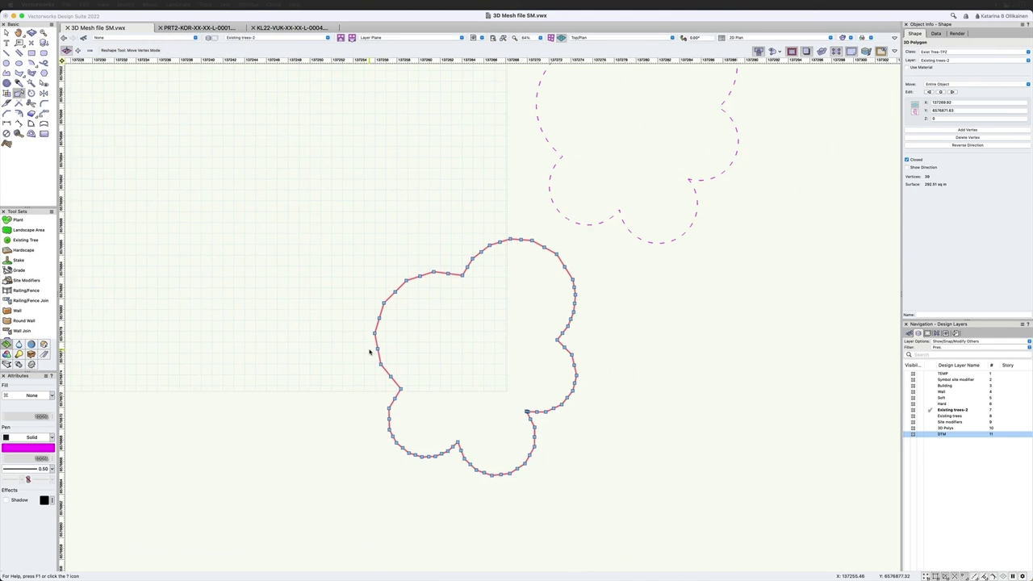
{"action": "key", "text": "space"}
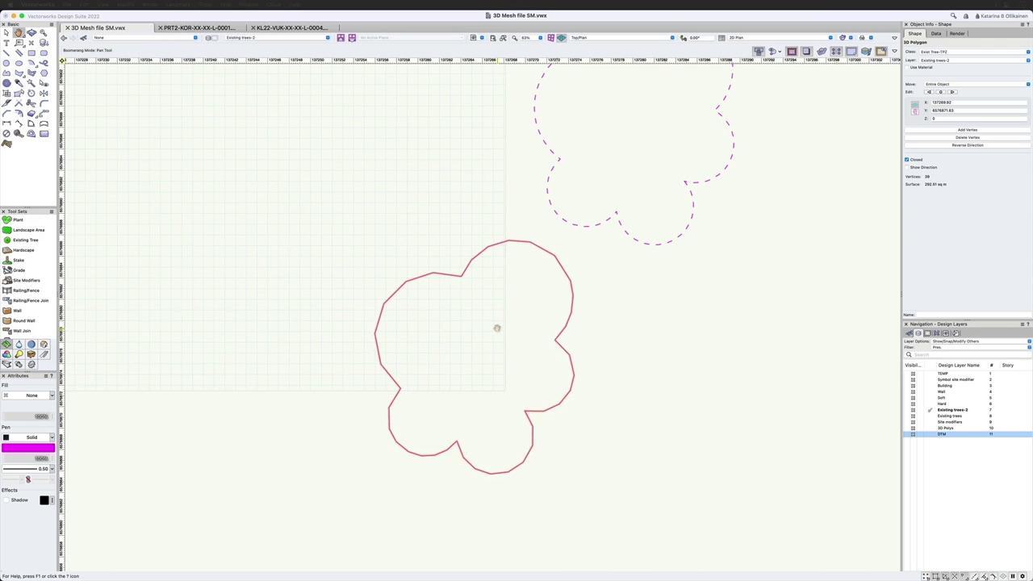
{"action": "left_click_drag", "start_coordinate": [496, 327], "coordinate": [473, 388]}
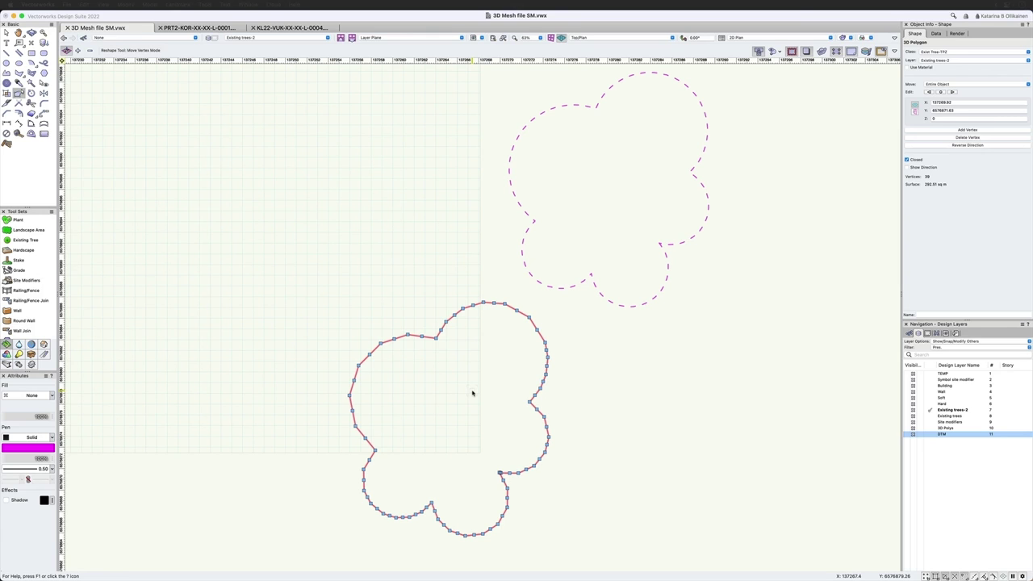
- Assign the polygon to the Site-DTM-Modifier class, keeping its own magenta graphic attributes
{"action": "left_click", "coordinate": [932, 52]}
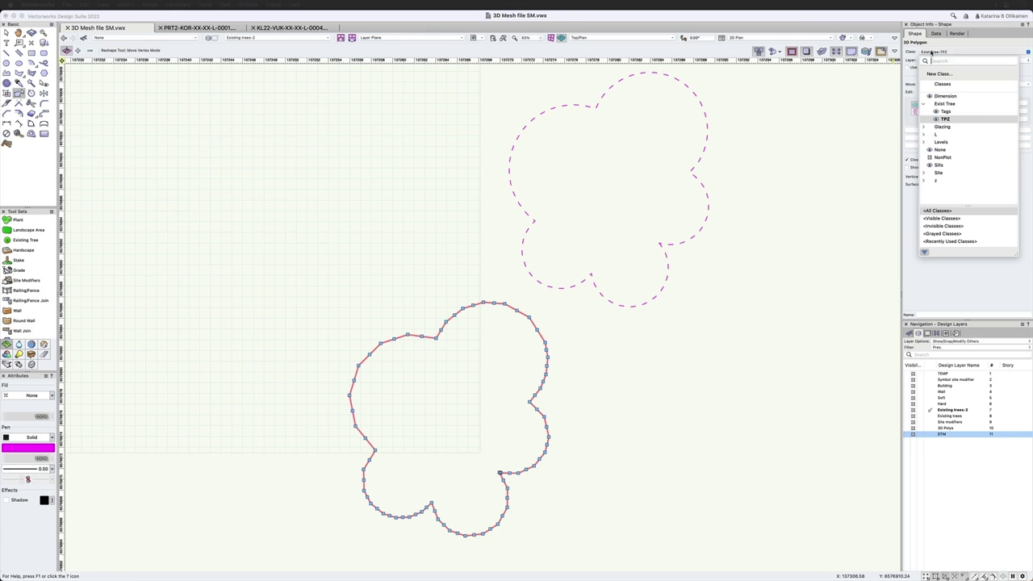
{"action": "left_click", "coordinate": [924, 174]}
{"action": "left_click", "coordinate": [930, 181]}
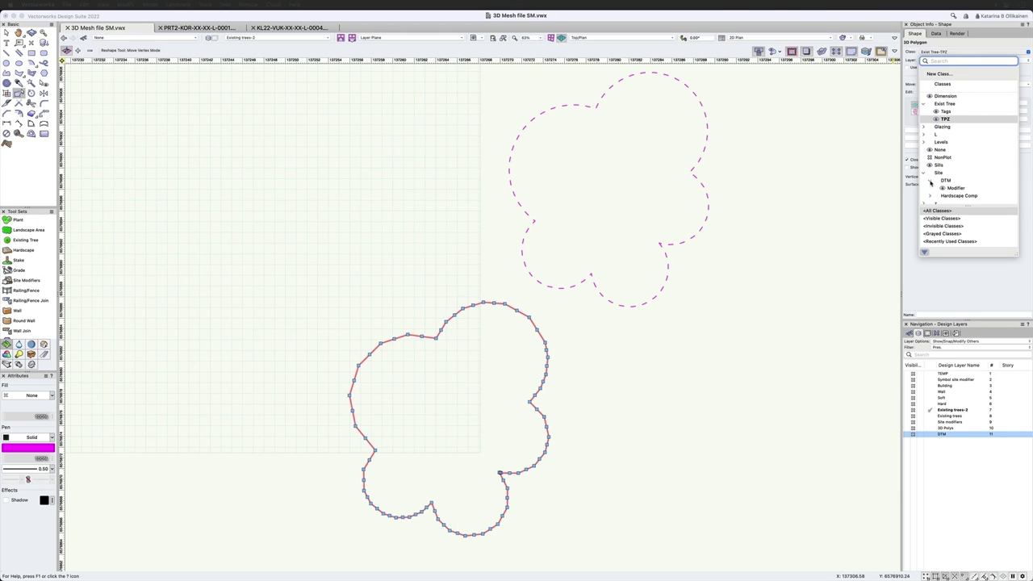
{"action": "left_click", "coordinate": [957, 188]}
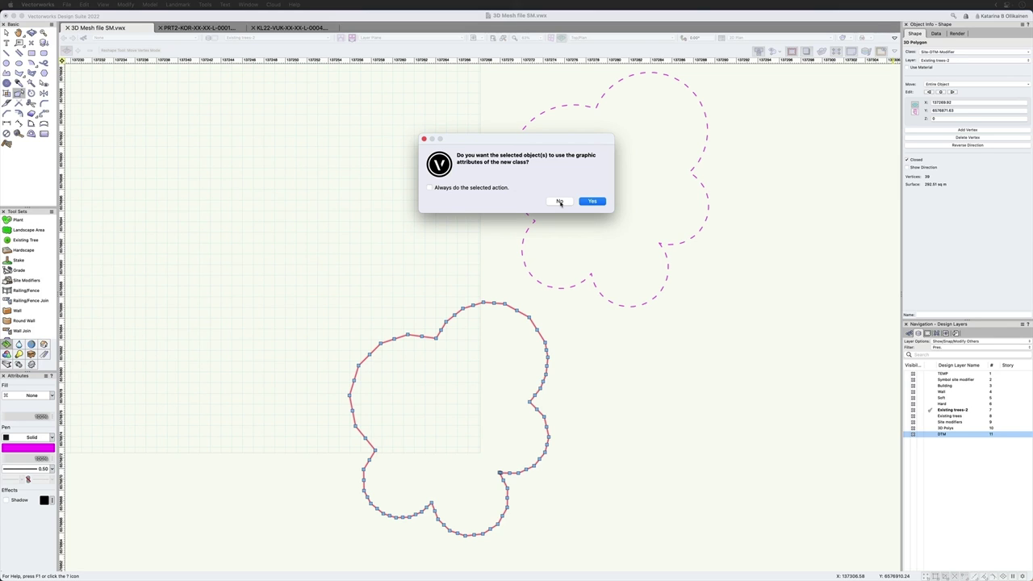
{"action": "left_click", "coordinate": [560, 201]}
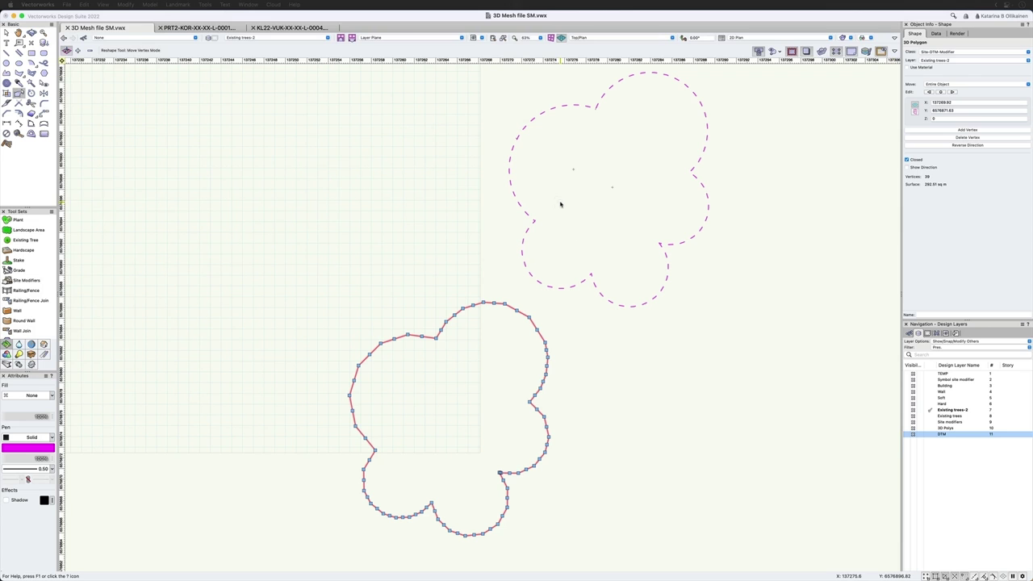
- Convert the upper dashed flower outline into a 27-vertex degree-2 NURBS curve
{"action": "left_click", "coordinate": [512, 149]}
{"action": "left_click", "coordinate": [125, 4]}
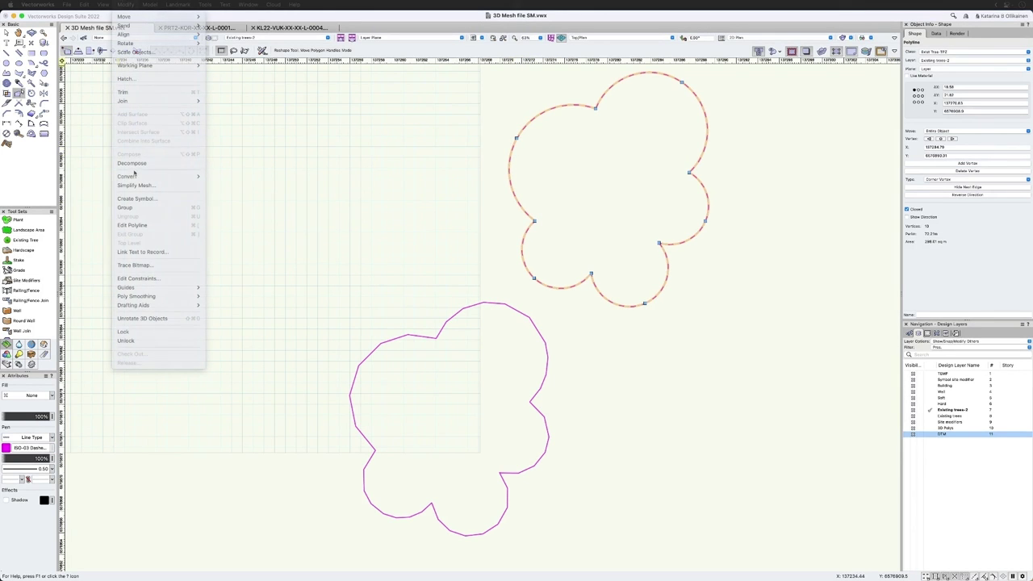
{"action": "mouse_move", "coordinate": [134, 177]}
{"action": "left_click", "coordinate": [267, 264]}
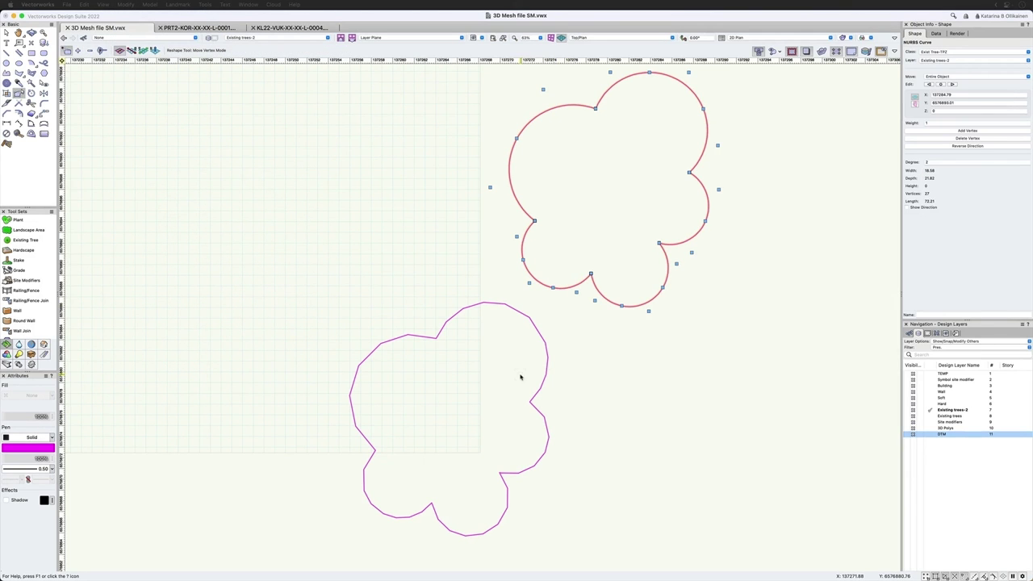
{"action": "scroll", "coordinate": [461, 412], "scroll_direction": "down", "scroll_amount": 2}
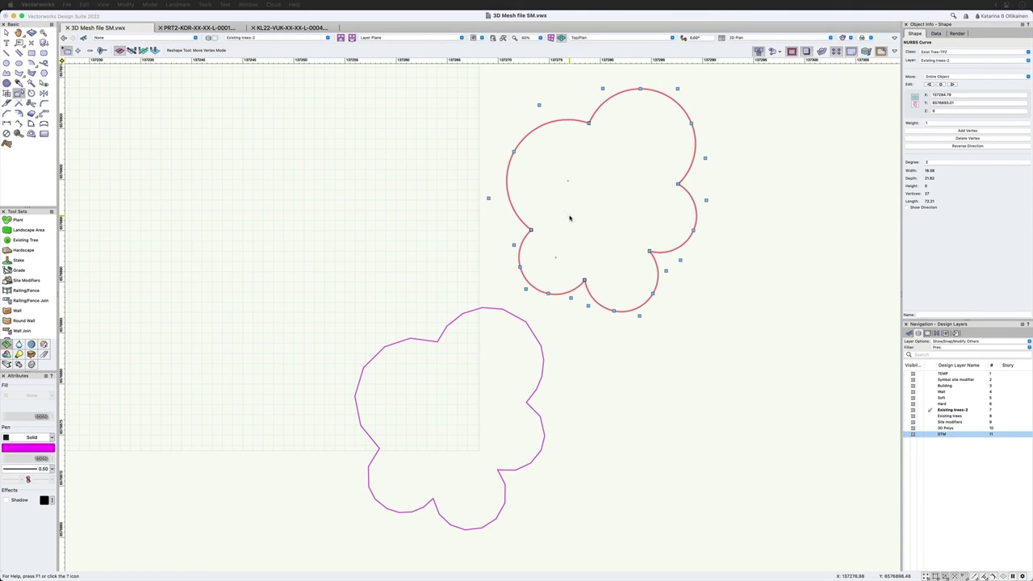
{"action": "scroll", "coordinate": [478, 378], "scroll_direction": "down", "scroll_amount": 1}
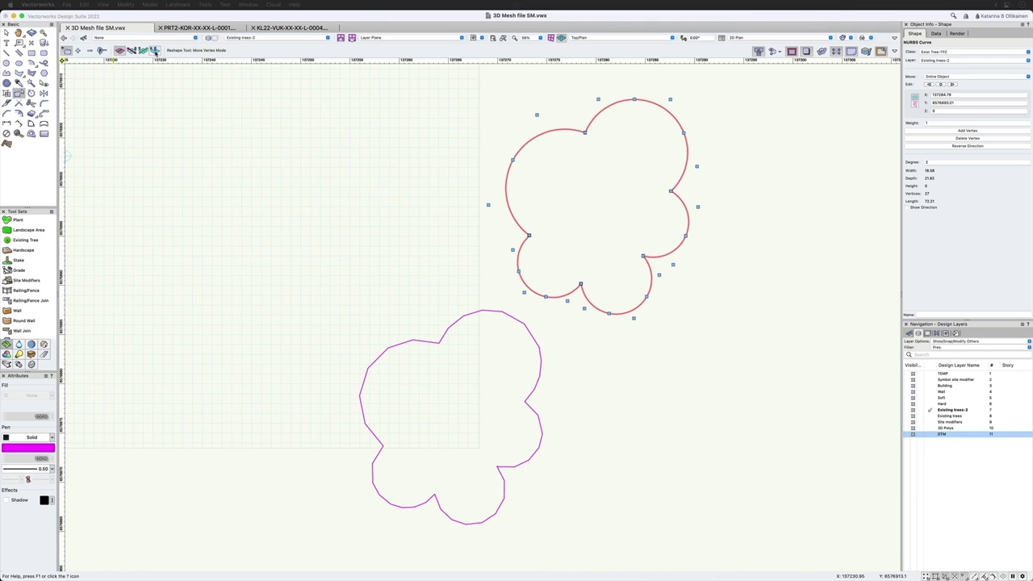
{"action": "key", "text": "shift+c"}
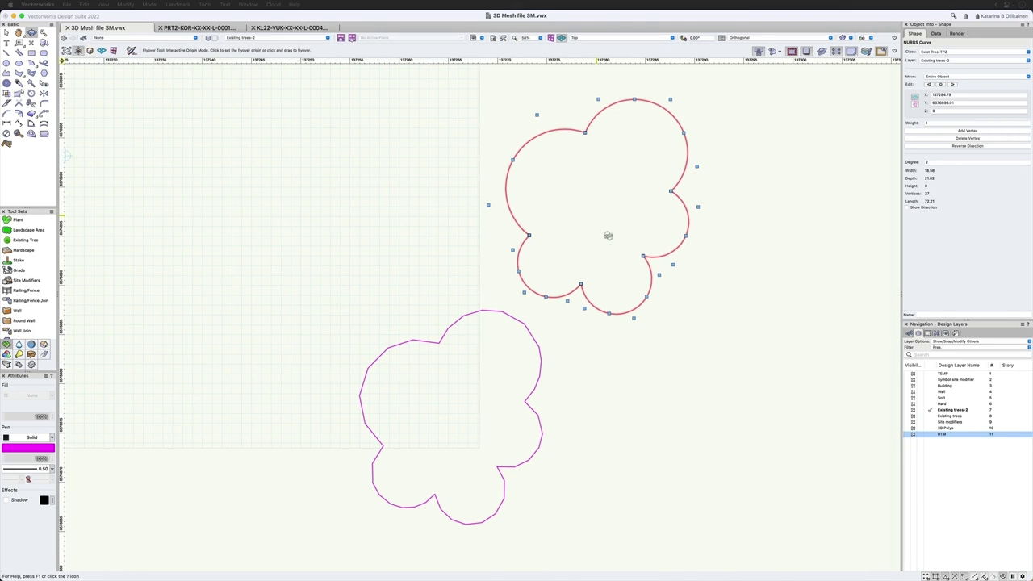
{"action": "left_click_drag", "start_coordinate": [608, 236], "coordinate": [566, 261]}
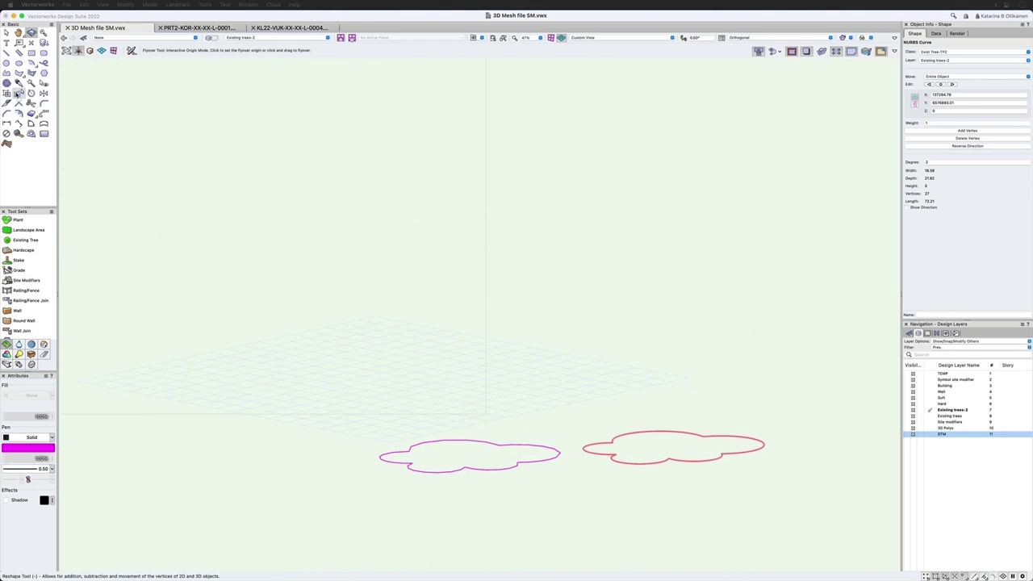
{"action": "left_click", "coordinate": [17, 94]}
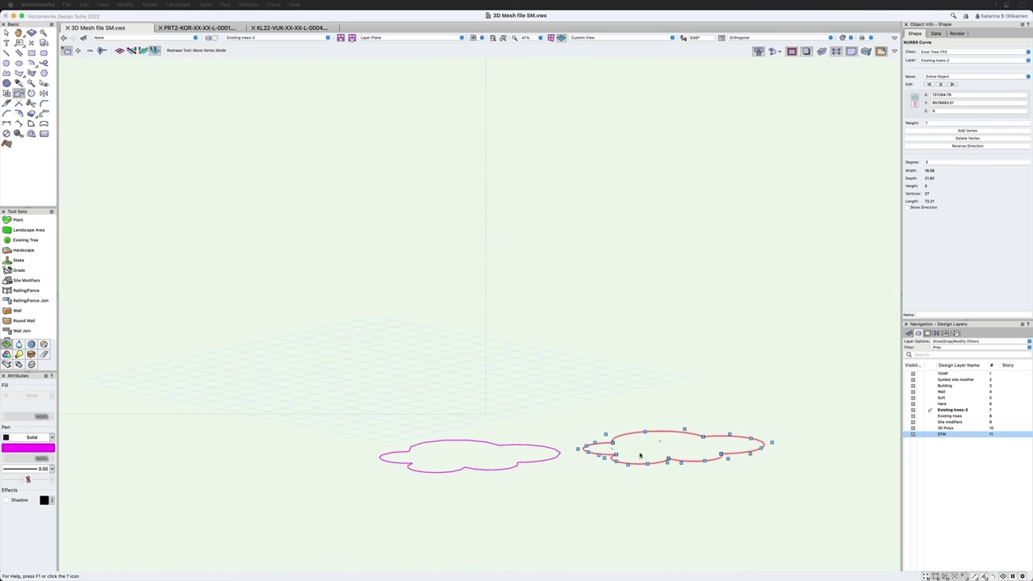
{"action": "scroll", "coordinate": [658, 478], "scroll_direction": "up", "scroll_amount": 5}
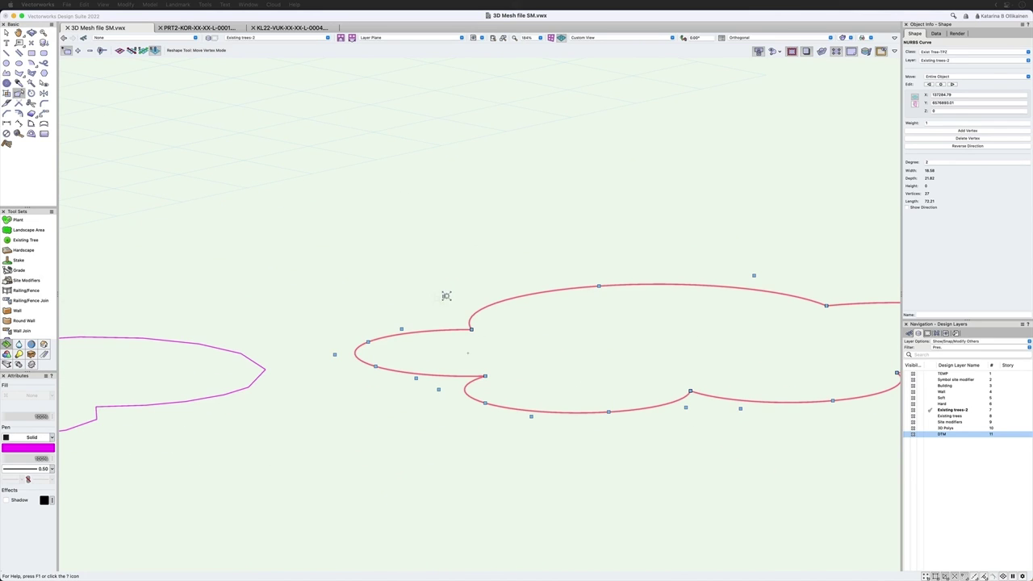
{"action": "left_click_drag", "start_coordinate": [445, 296], "coordinate": [445, 146]}
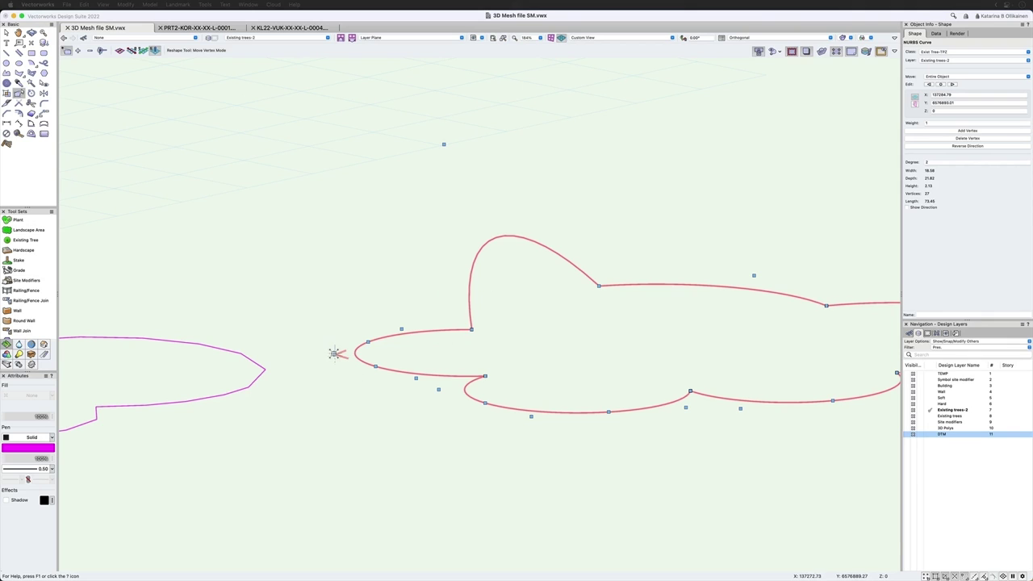
{"action": "left_click_drag", "start_coordinate": [335, 354], "coordinate": [326, 221]}
{"action": "key", "text": "super+z"}
{"action": "scroll", "coordinate": [440, 184], "scroll_direction": "down", "scroll_amount": 4}
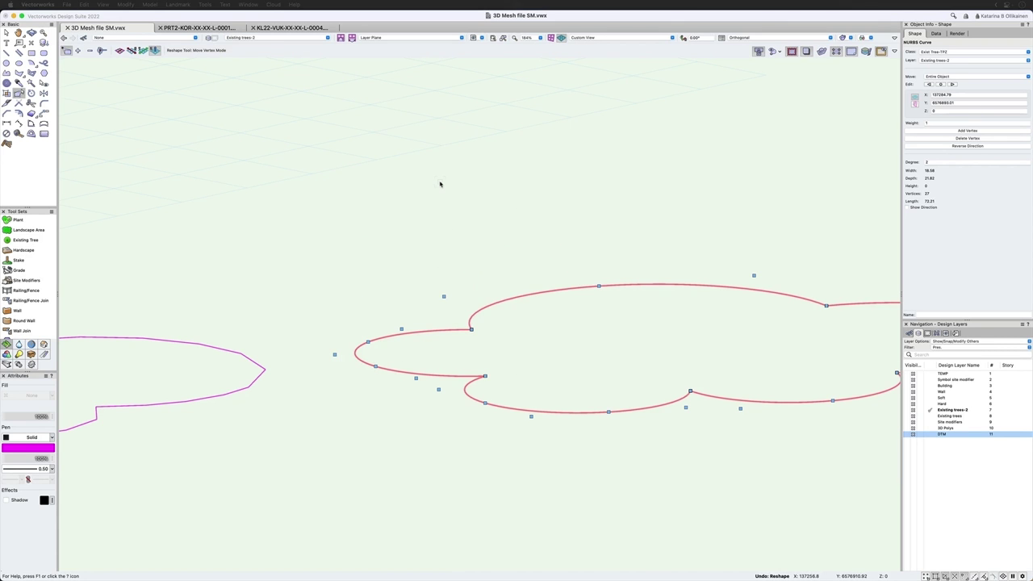
{"action": "scroll", "coordinate": [429, 191], "scroll_direction": "up", "scroll_amount": 2}
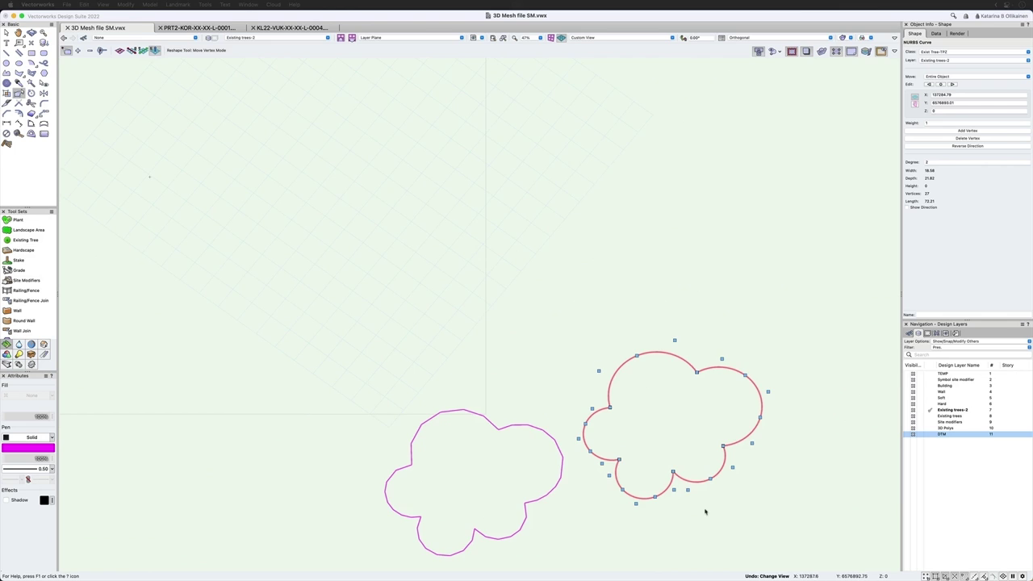
{"action": "scroll", "coordinate": [720, 498], "scroll_direction": "up", "scroll_amount": 2}
{"action": "key", "text": "F5"}
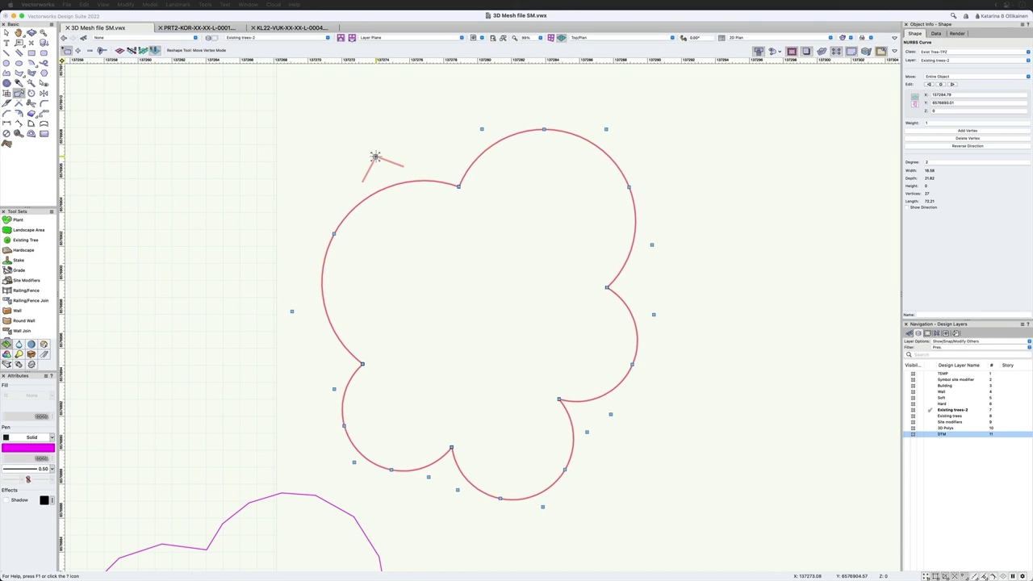
{"action": "mouse_move", "coordinate": [375, 156]}
{"action": "left_mouse_down"}
{"action": "mouse_move", "coordinate": [365, 134]}
{"action": "mouse_move", "coordinate": [375, 156]}
{"action": "left_mouse_up"}
{"action": "key", "text": "x"}
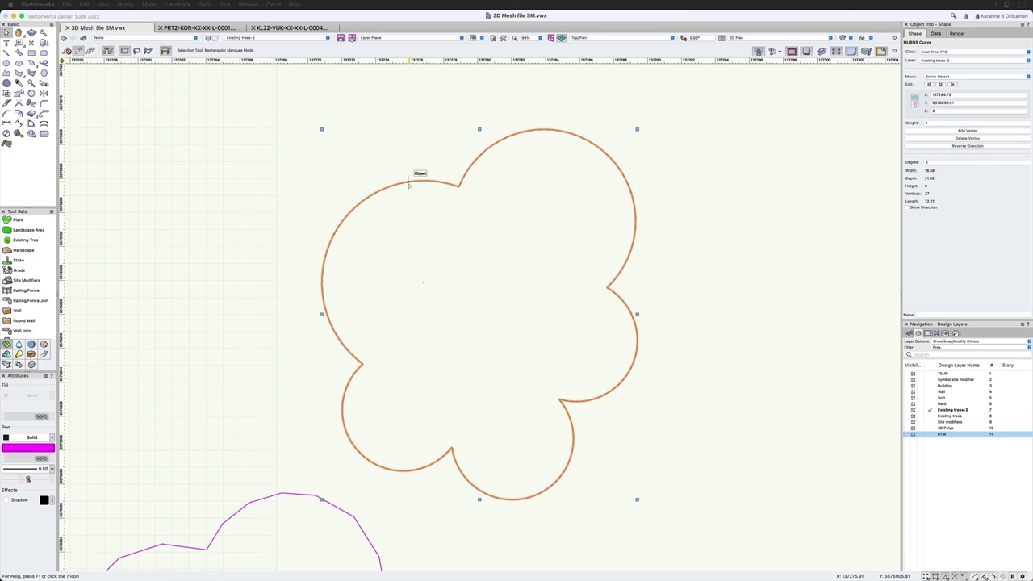
{"action": "left_click", "coordinate": [19, 93]}
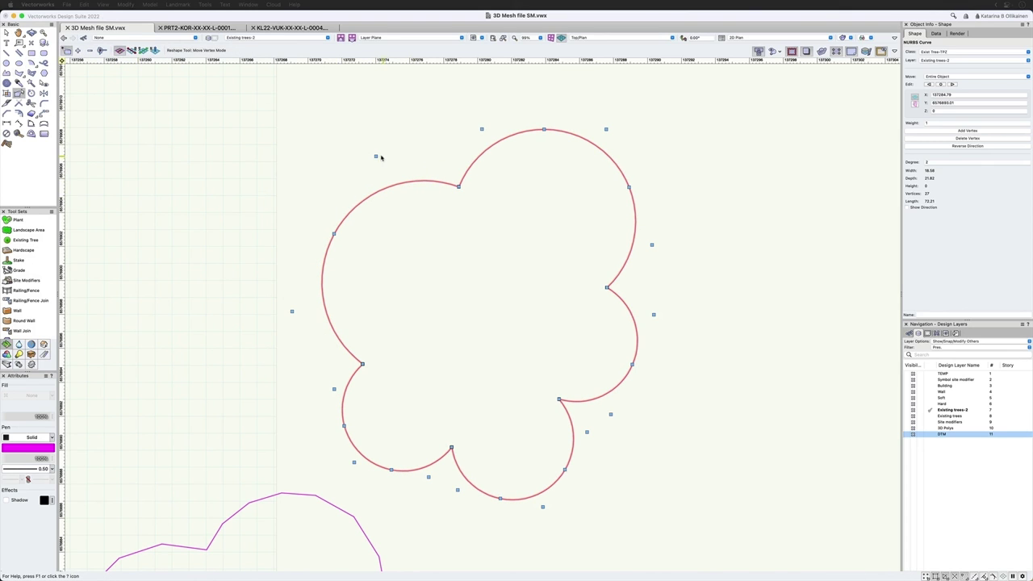
{"action": "left_click_drag", "start_coordinate": [376, 156], "coordinate": [353, 103]}
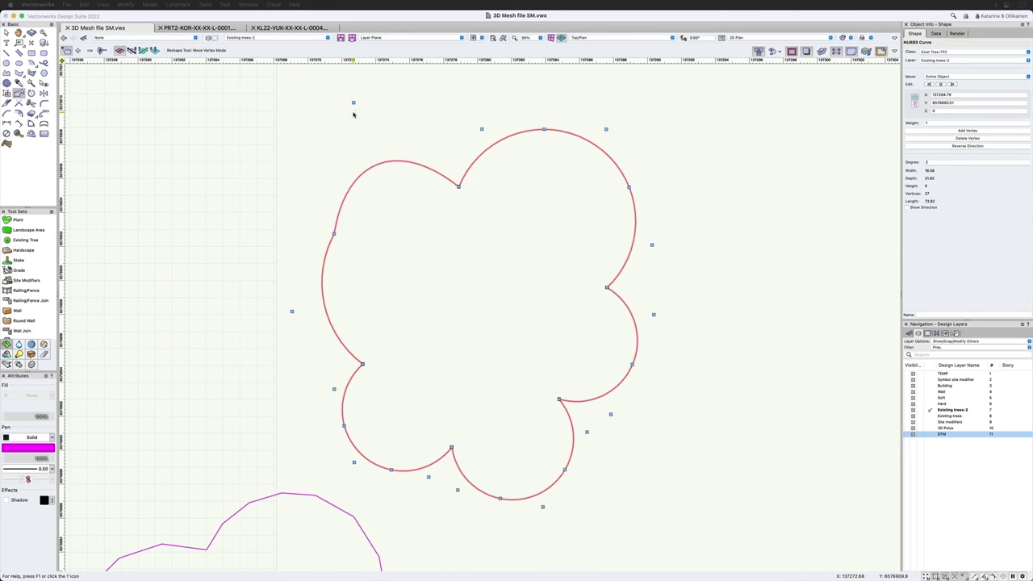
{"action": "key", "text": "super+z"}
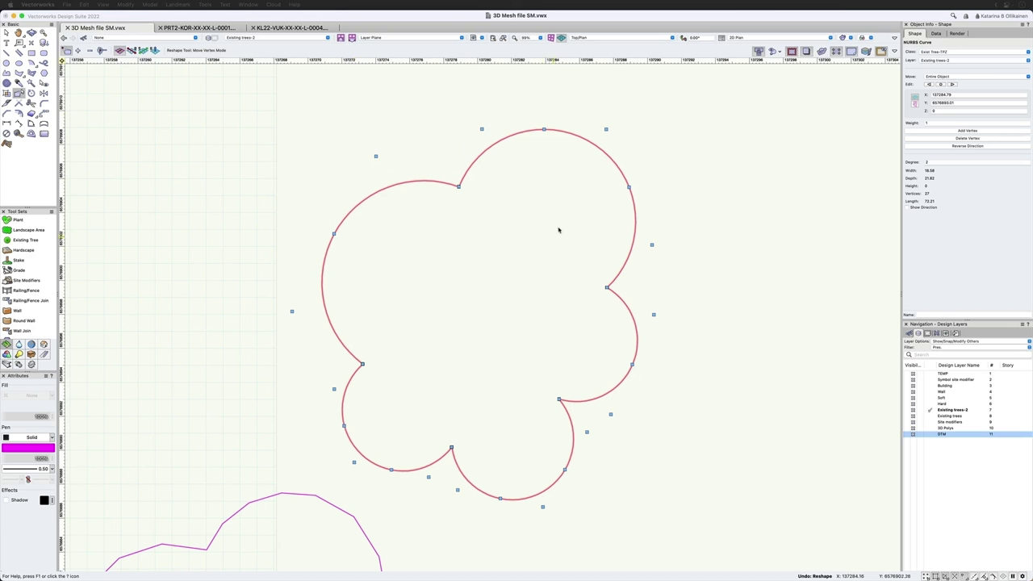
{"action": "scroll", "coordinate": [664, 208], "scroll_direction": "down", "scroll_amount": 5}
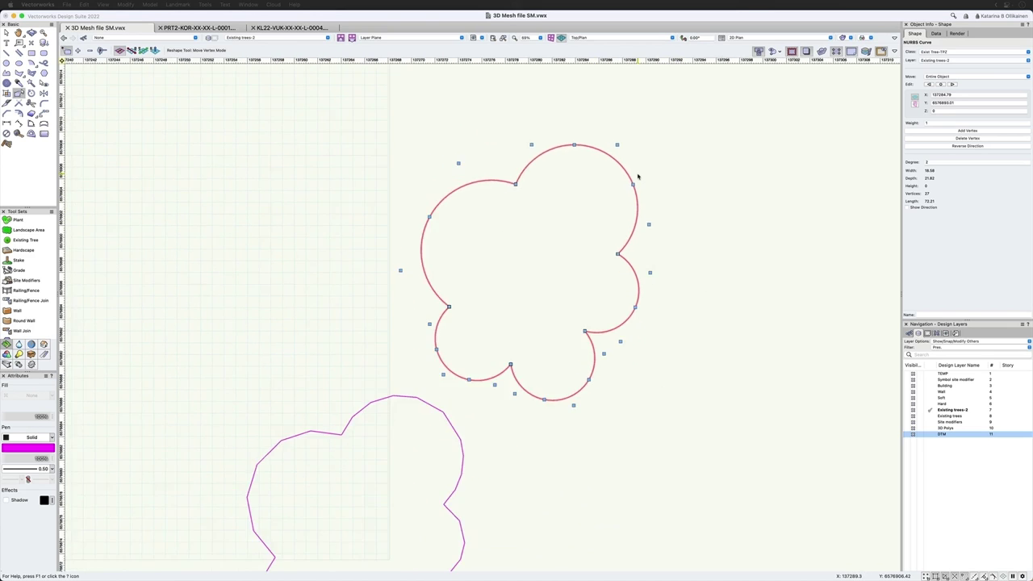
{"action": "scroll", "coordinate": [517, 212], "scroll_direction": "down", "scroll_amount": 1}
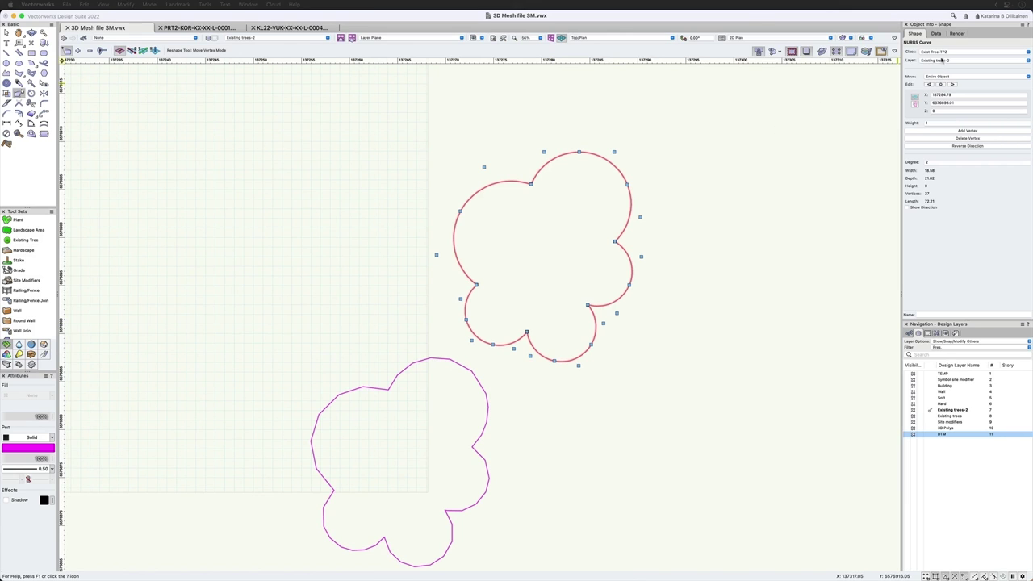
- Assign the NURBS curve to the Site-DTM-Modifier class, keeping its existing graphic attributes
{"action": "left_click", "coordinate": [937, 53]}
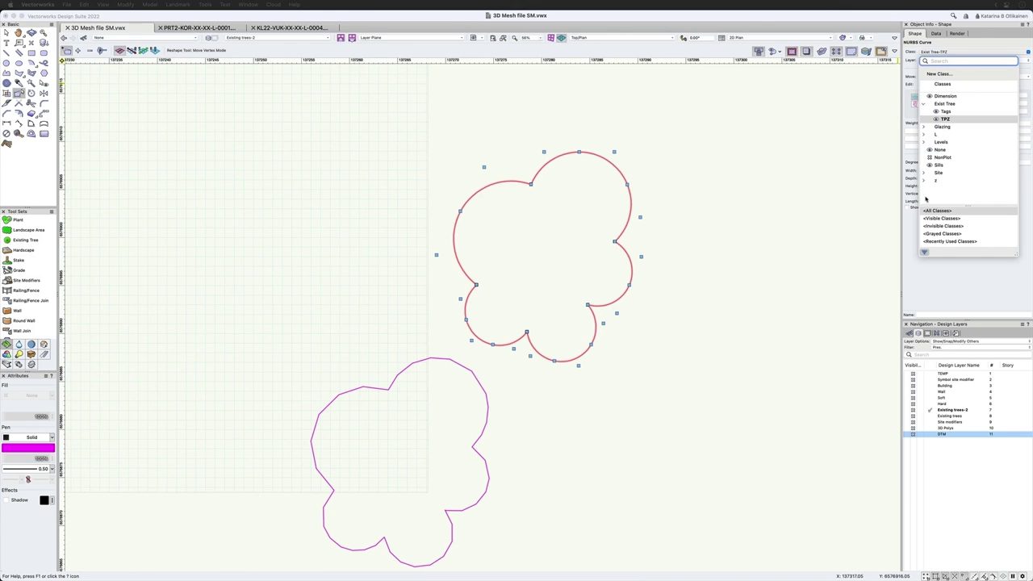
{"action": "left_click", "coordinate": [924, 173]}
{"action": "left_click", "coordinate": [930, 180]}
{"action": "left_click", "coordinate": [955, 187]}
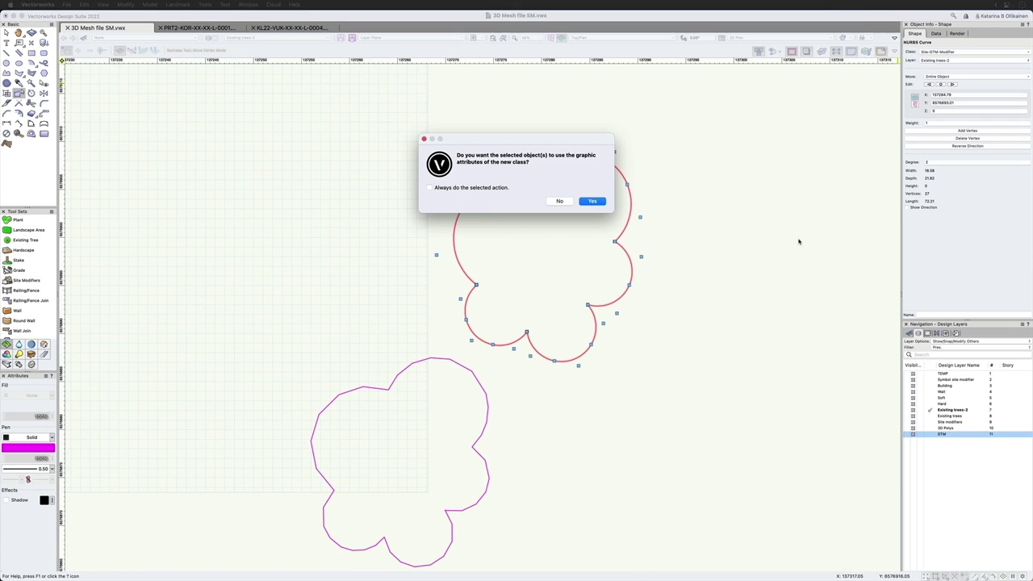
{"action": "left_click", "coordinate": [560, 201]}
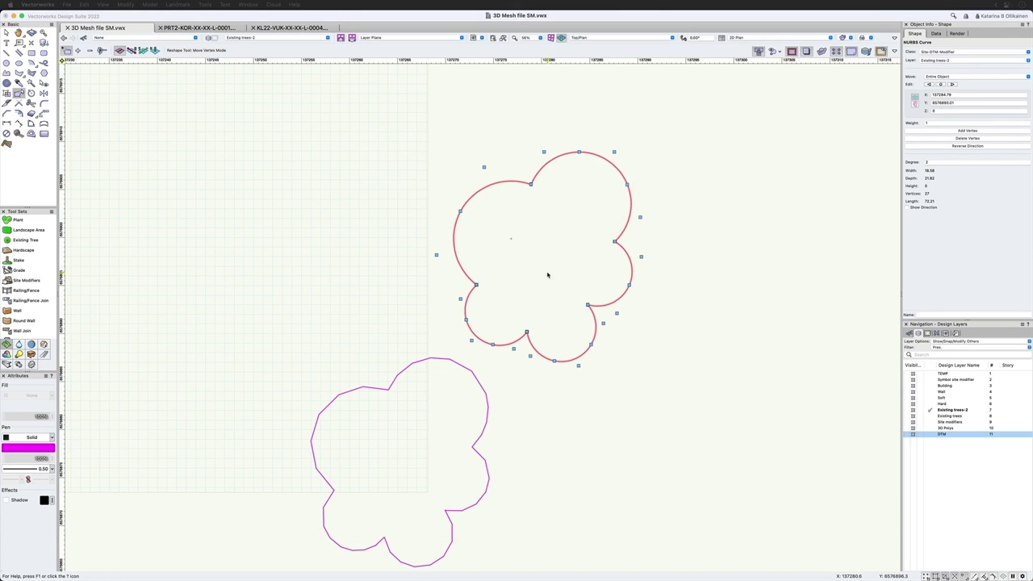
- Move both cloud outlines to the Site modifiers layer and make that layer active
{"action": "left_click", "coordinate": [467, 362], "text": "shift"}
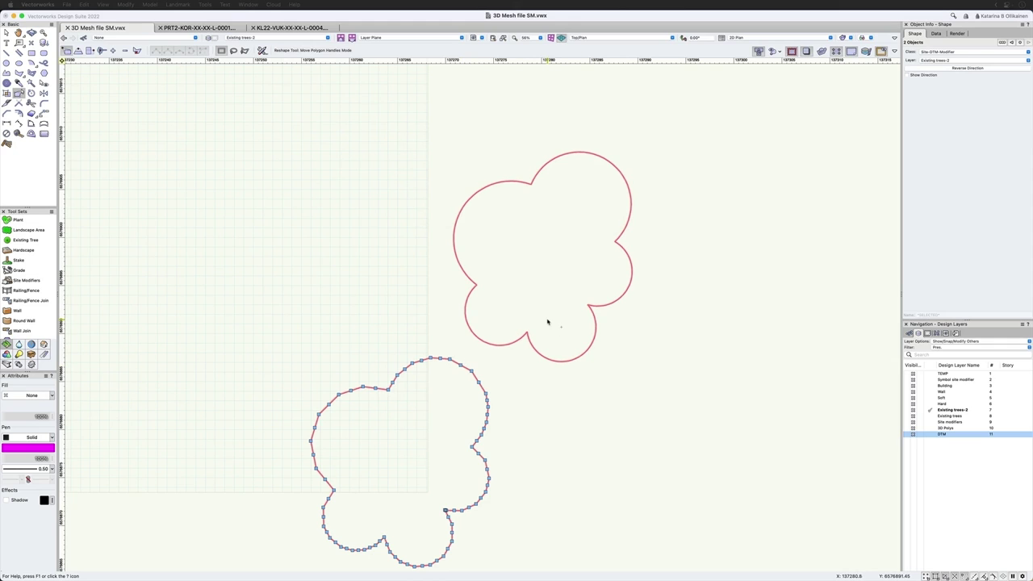
{"action": "left_click", "coordinate": [951, 60]}
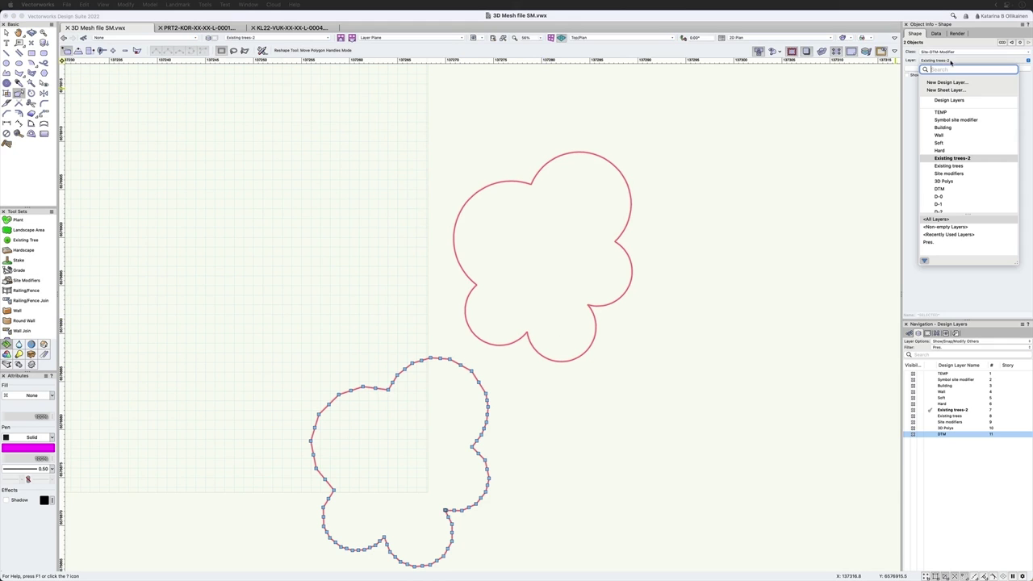
{"action": "left_click", "coordinate": [936, 174]}
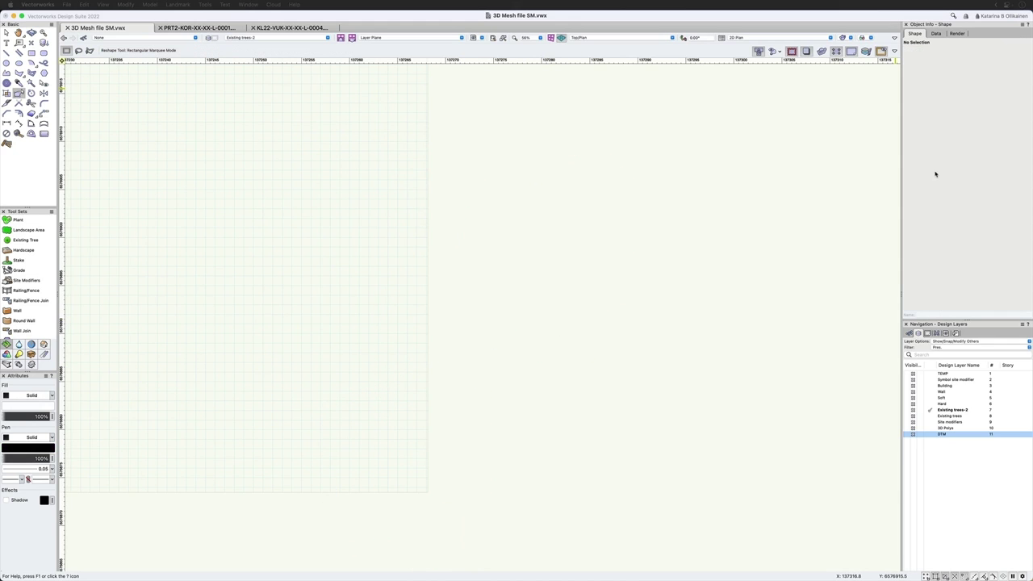
{"action": "left_click", "coordinate": [928, 422]}
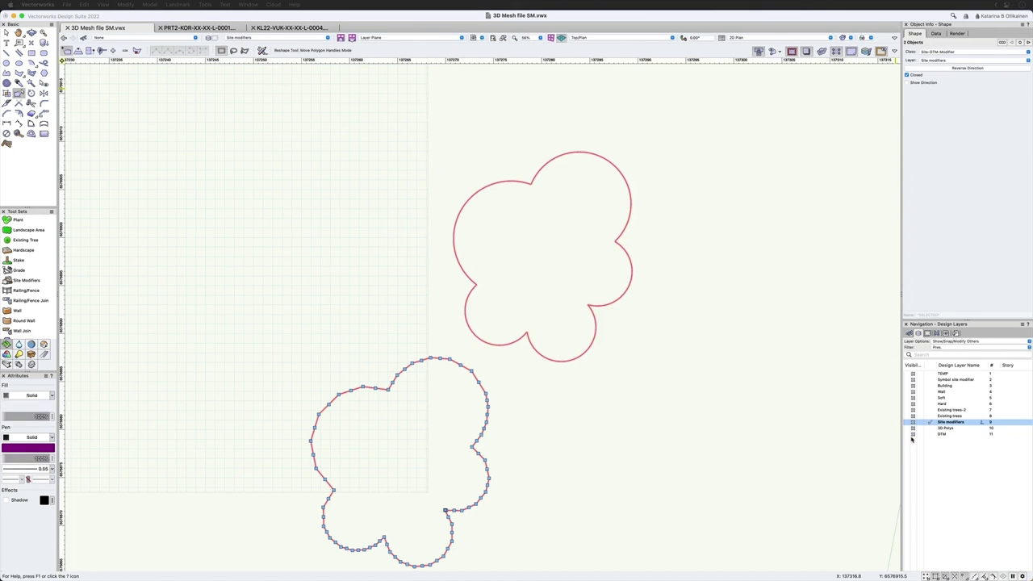
{"action": "left_click", "coordinate": [906, 435]}
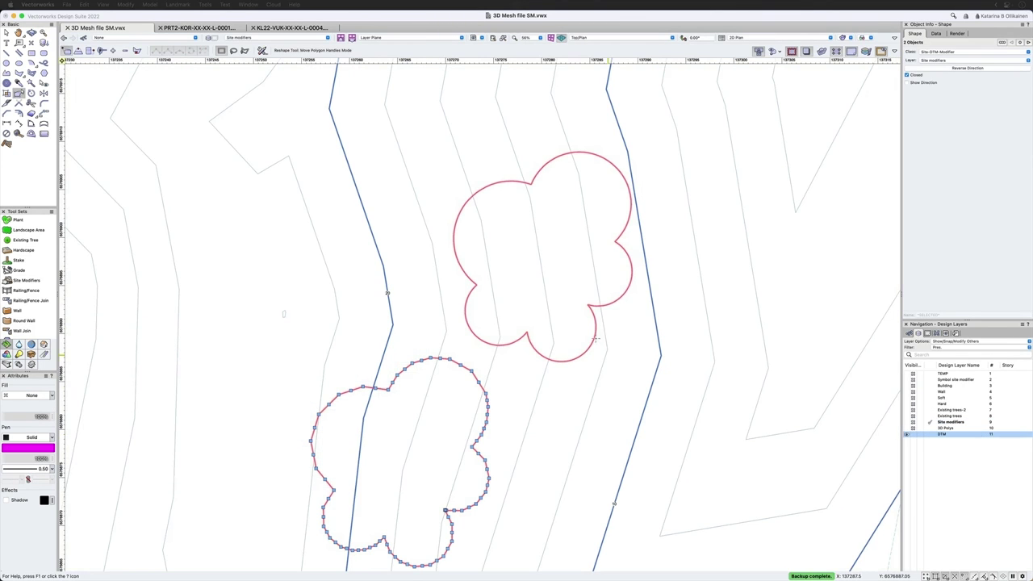
- Fly over into a rendered 3D view of the DTM terrain and bring up the Landmark menu
{"action": "scroll", "coordinate": [553, 262], "scroll_direction": "down", "scroll_amount": 5}
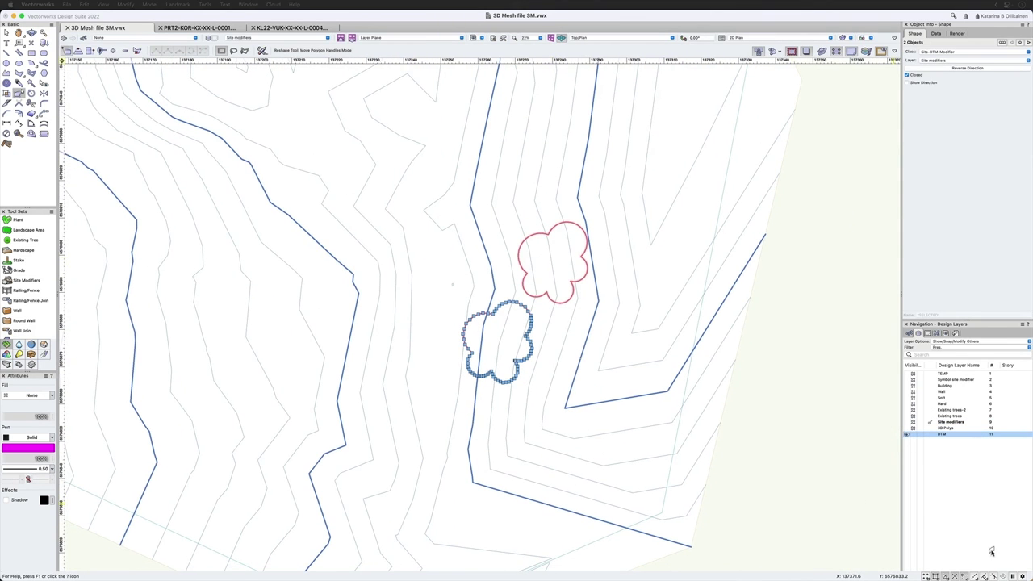
{"action": "middle_click_drag", "start_coordinate": [576, 431], "coordinate": [542, 324], "text": "shift"}
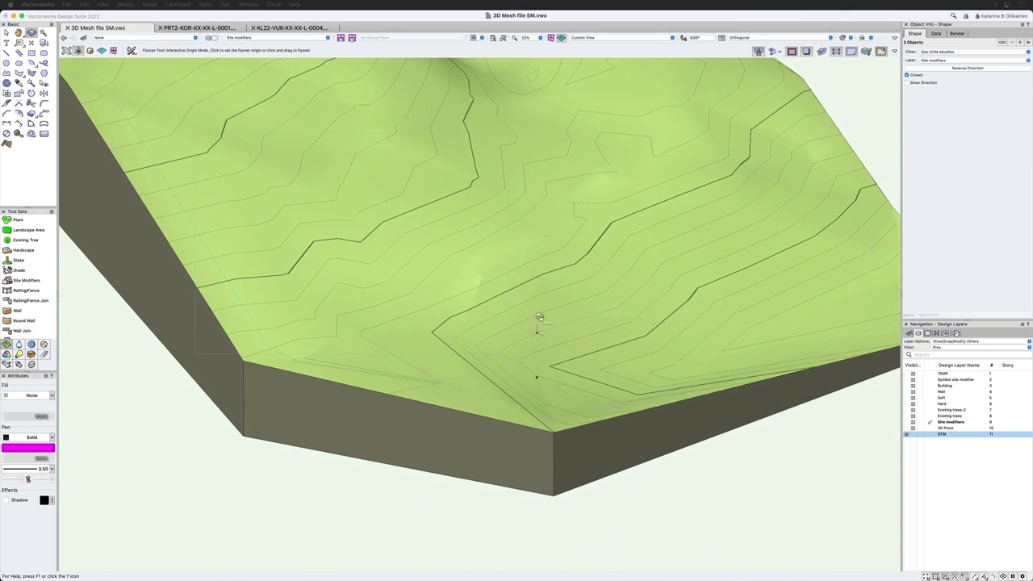
{"action": "left_click", "coordinate": [178, 5]}
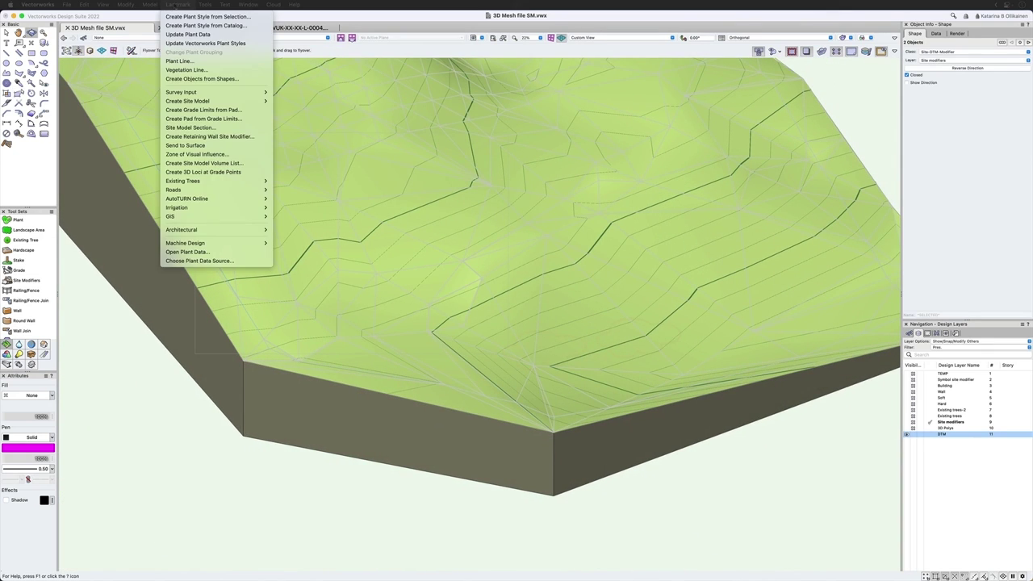
- Drape the cloud outlines onto the terrain with Landmark > Send to Surface
{"action": "left_click", "coordinate": [225, 146]}
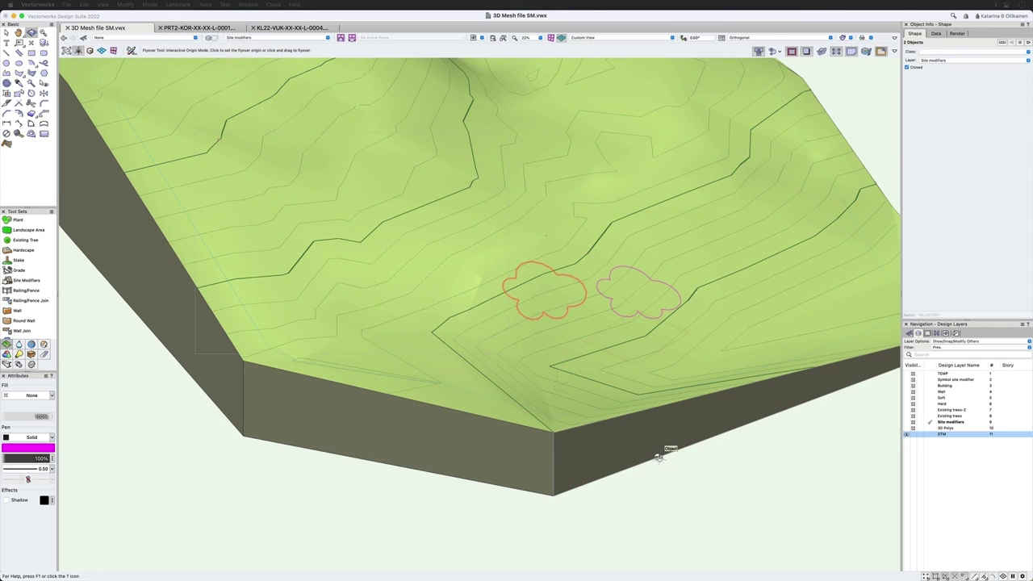
{"action": "key", "text": "x"}
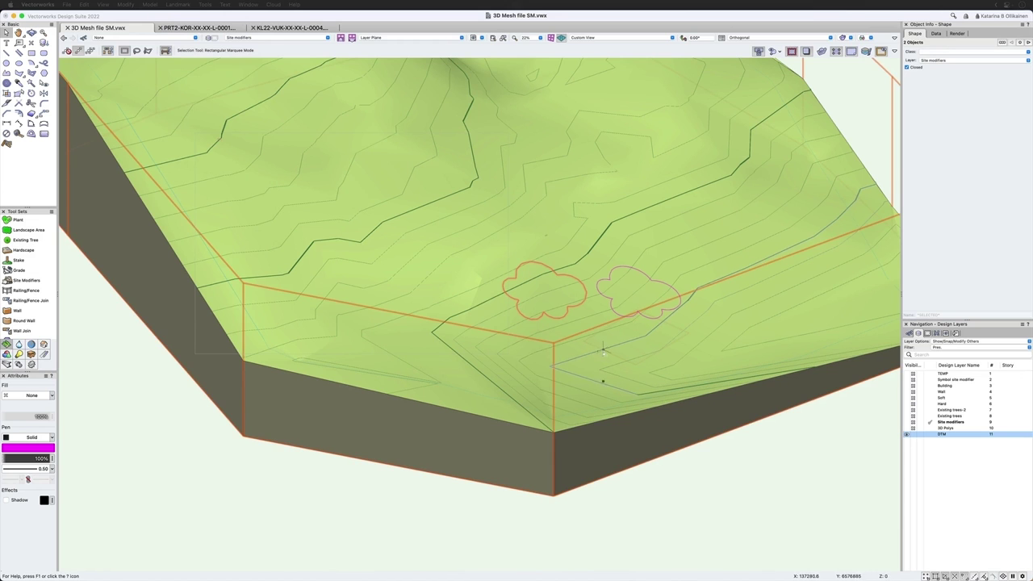
{"action": "scroll", "coordinate": [599, 293], "scroll_direction": "up", "scroll_amount": 5}
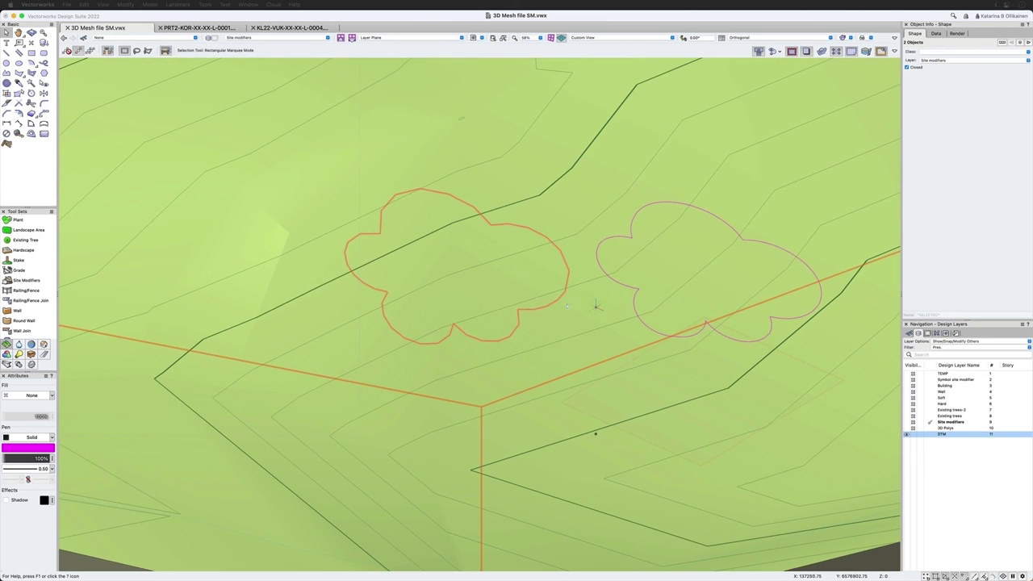
{"action": "scroll", "coordinate": [446, 226], "scroll_direction": "up", "scroll_amount": 5}
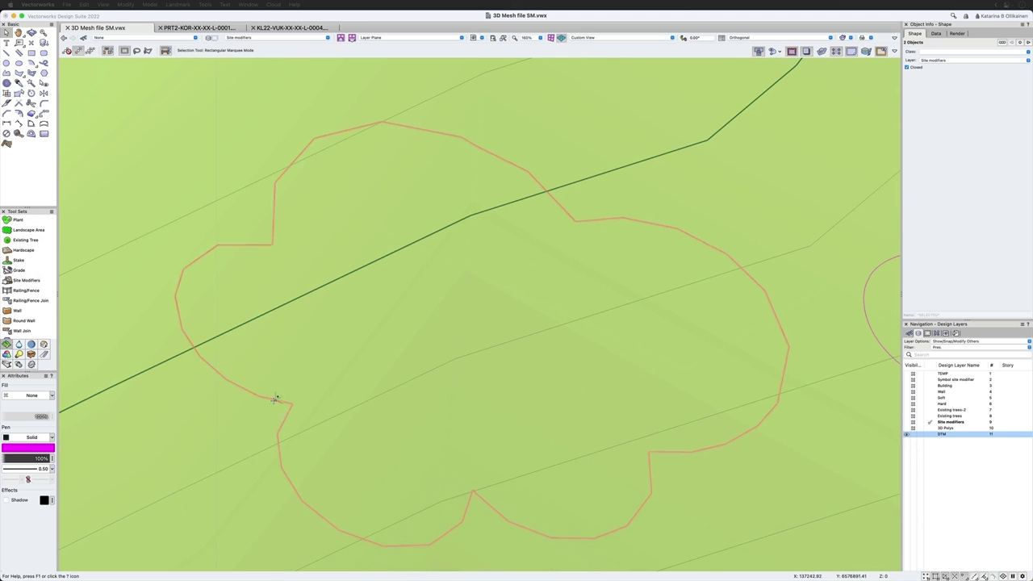
{"action": "scroll", "coordinate": [358, 297], "scroll_direction": "down", "scroll_amount": 2}
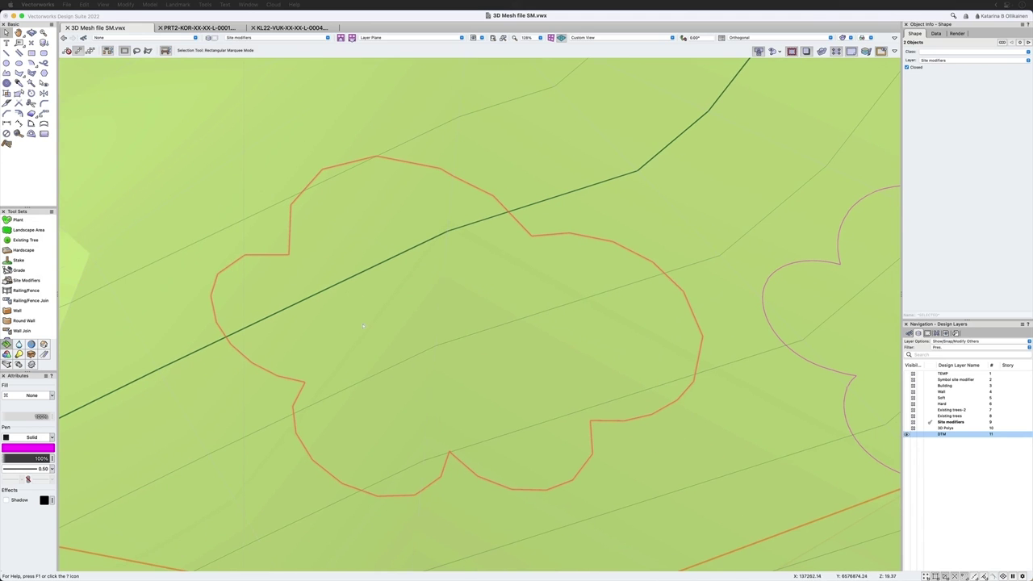
- Marquee-select the draped cloud outline group spanning 22.55 by 10.4
{"action": "left_click", "coordinate": [356, 386]}
{"action": "scroll", "coordinate": [287, 282], "scroll_direction": "down", "scroll_amount": 4}
{"action": "scroll", "coordinate": [287, 282], "scroll_direction": "down", "scroll_amount": 2}
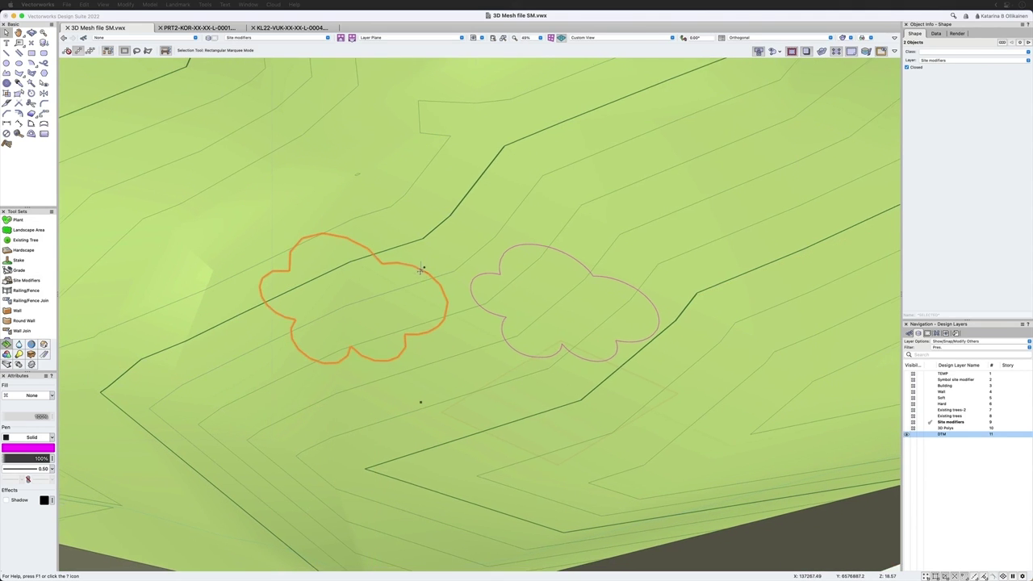
{"action": "scroll", "coordinate": [420, 271], "scroll_direction": "down", "scroll_amount": 1}
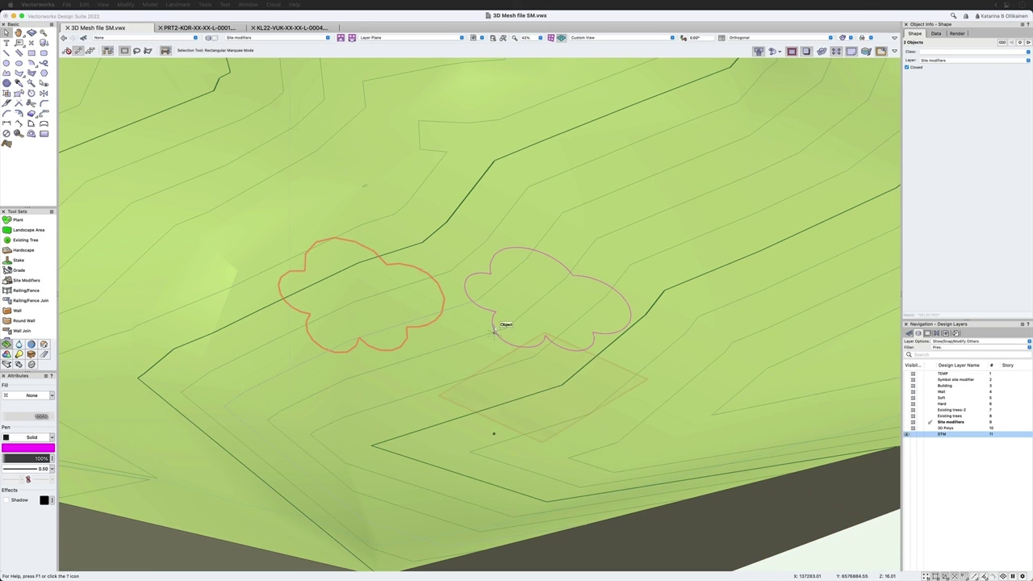
{"action": "scroll", "coordinate": [574, 409], "scroll_direction": "down", "scroll_amount": 2}
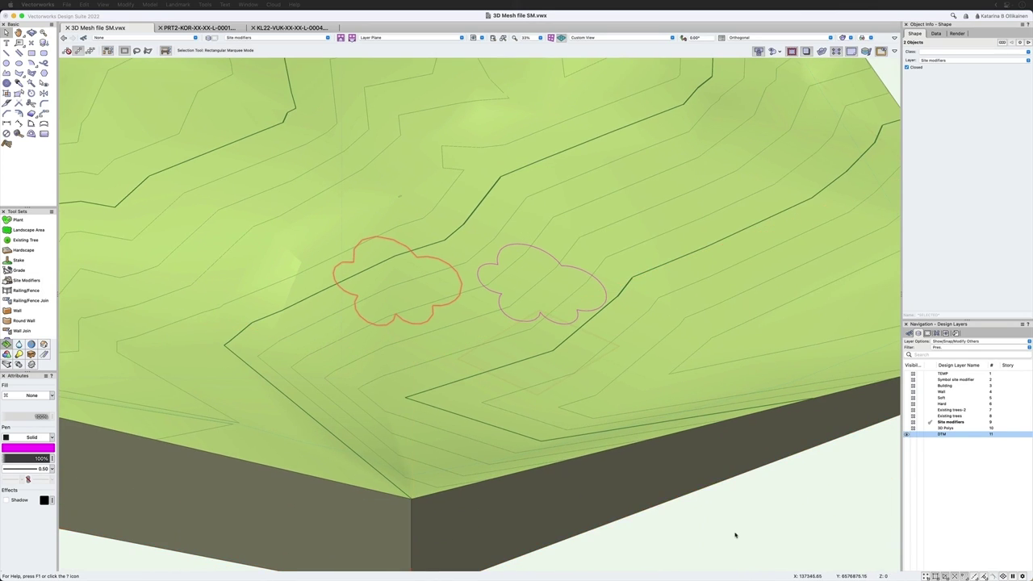
{"action": "left_click_drag", "start_coordinate": [736, 534], "coordinate": [419, 170]}
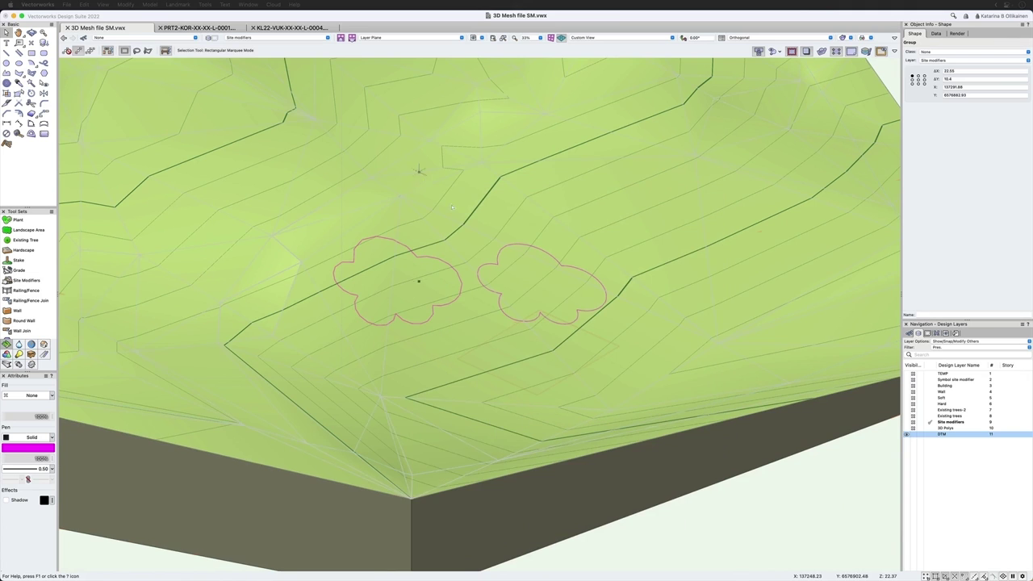
- Select the cloud group and ungroup it with Ctrl+U into separate 3D polygons
{"action": "left_click", "coordinate": [571, 323]}
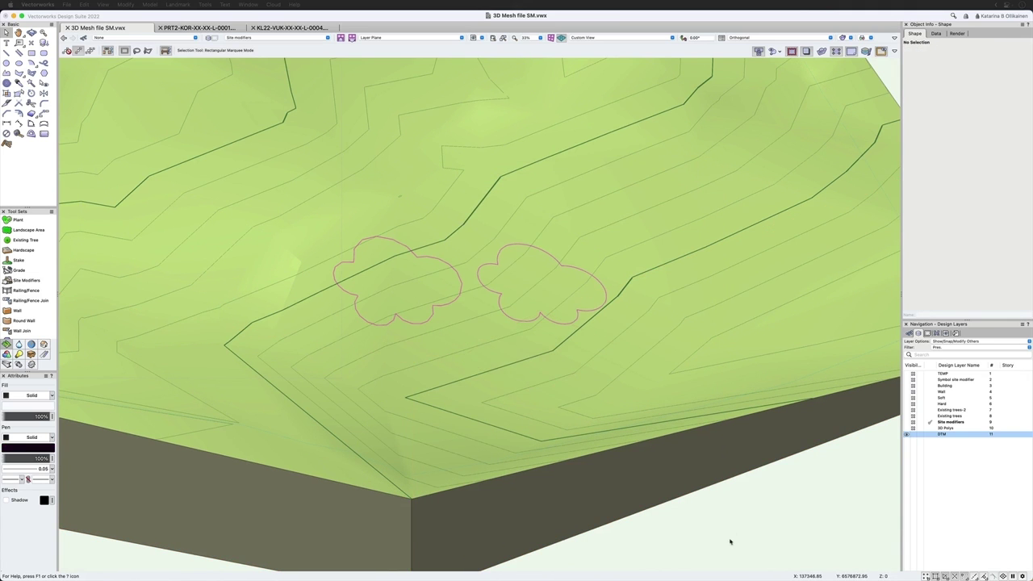
{"action": "left_click", "coordinate": [576, 314]}
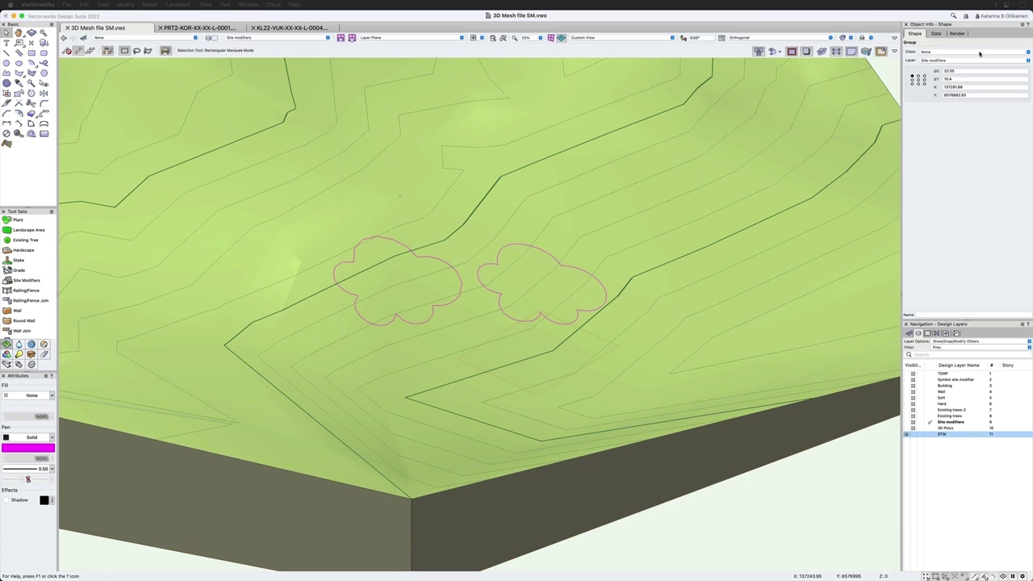
{"action": "key", "text": "super+u"}
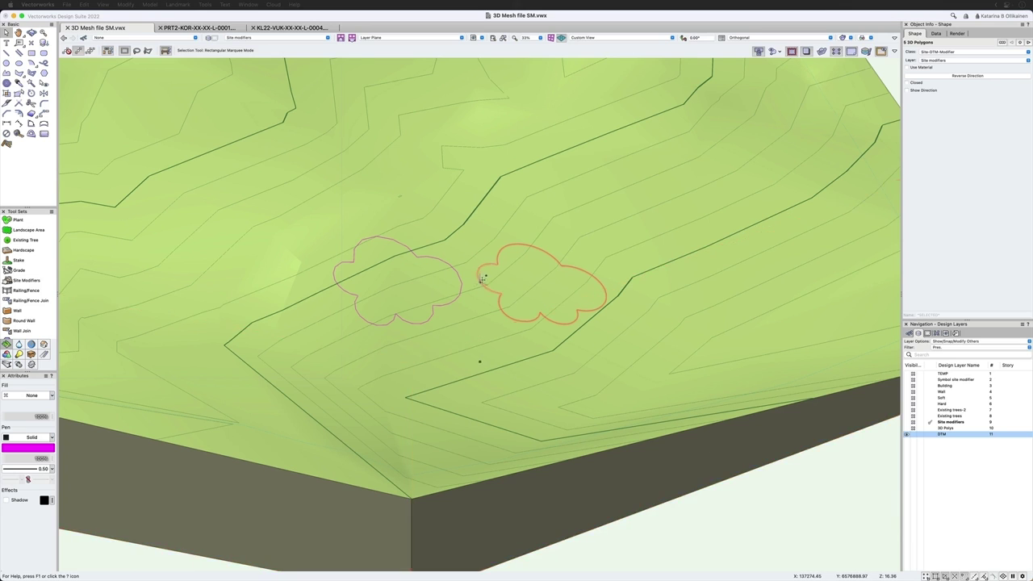
- Zoom in and use the Reshape tool to show the right cloud polygon's dense vertices
{"action": "scroll", "coordinate": [484, 277], "scroll_direction": "up", "scroll_amount": 3}
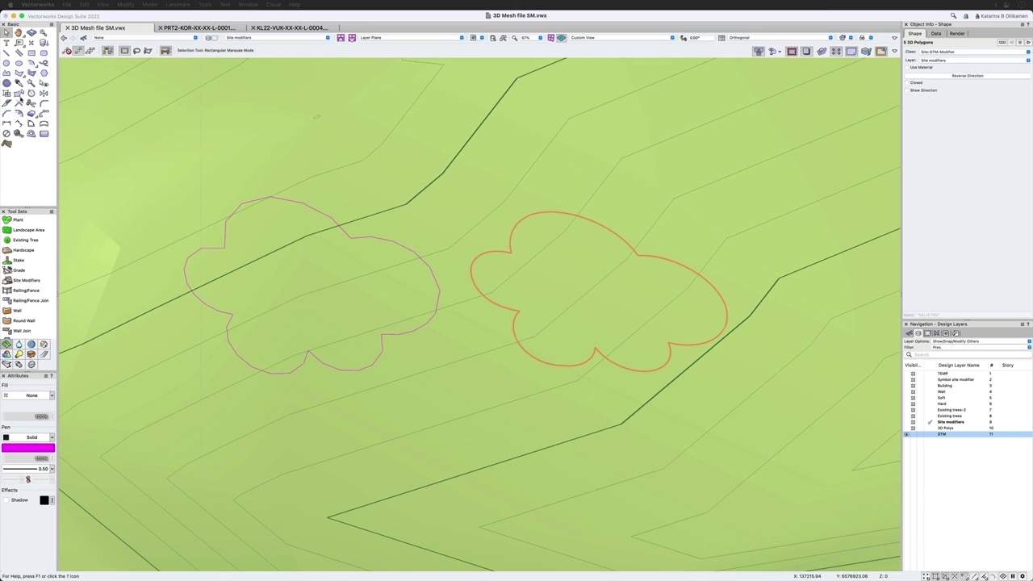
{"action": "left_click", "coordinate": [18, 94]}
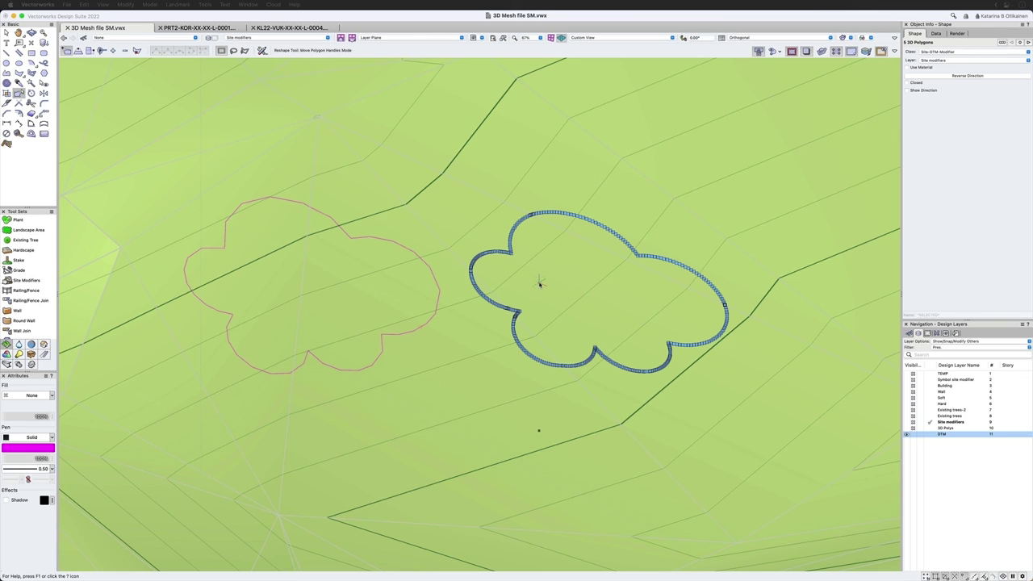
- In Top/Plan view, marquee-select the upper cloud polygon and delete it
{"action": "key", "text": "F5"}
{"action": "scroll", "coordinate": [540, 285], "scroll_direction": "down", "scroll_amount": 5}
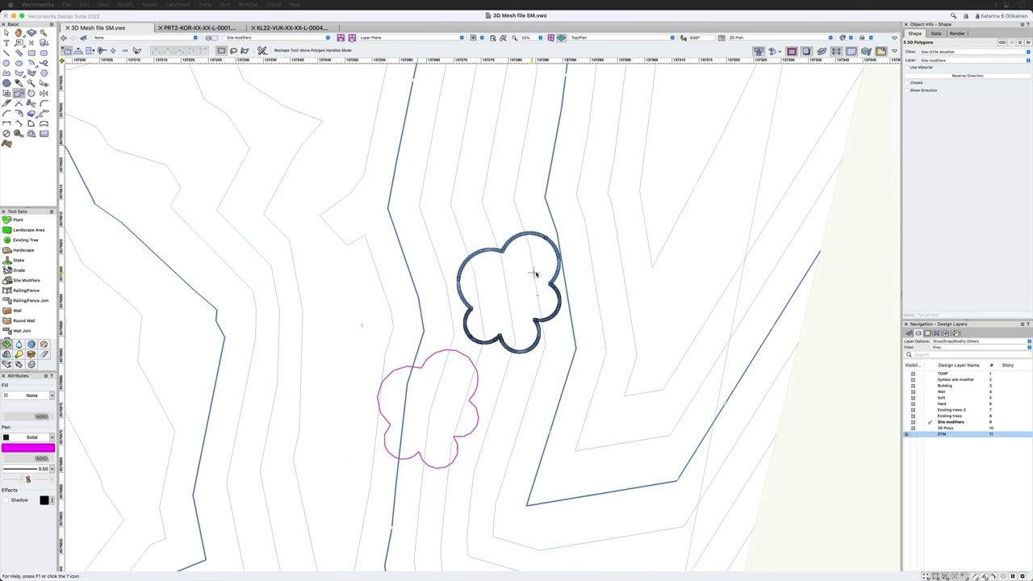
{"action": "key", "text": "x"}
{"action": "key", "text": "x"}
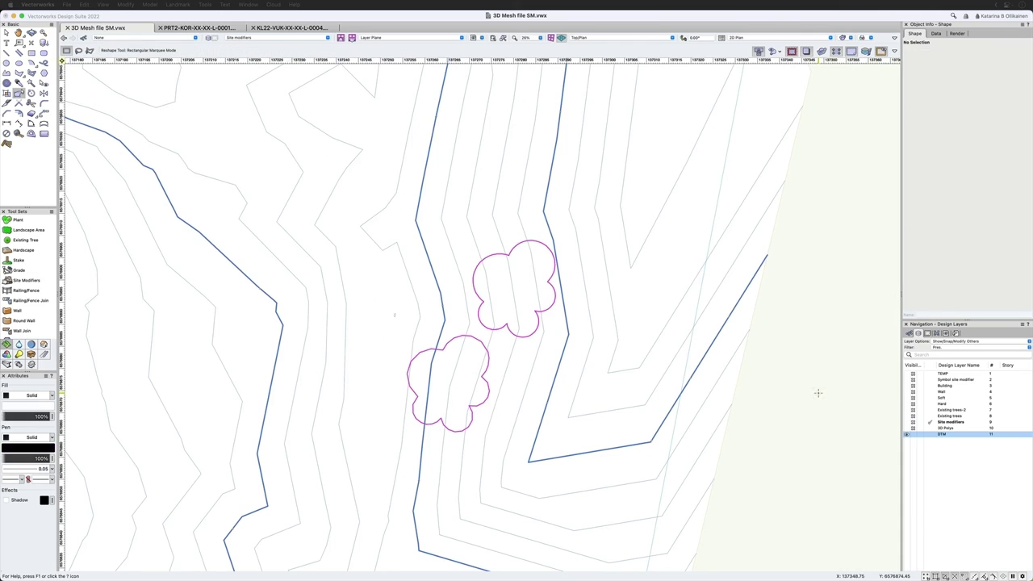
{"action": "left_click_drag", "start_coordinate": [809, 218], "coordinate": [469, 361]}
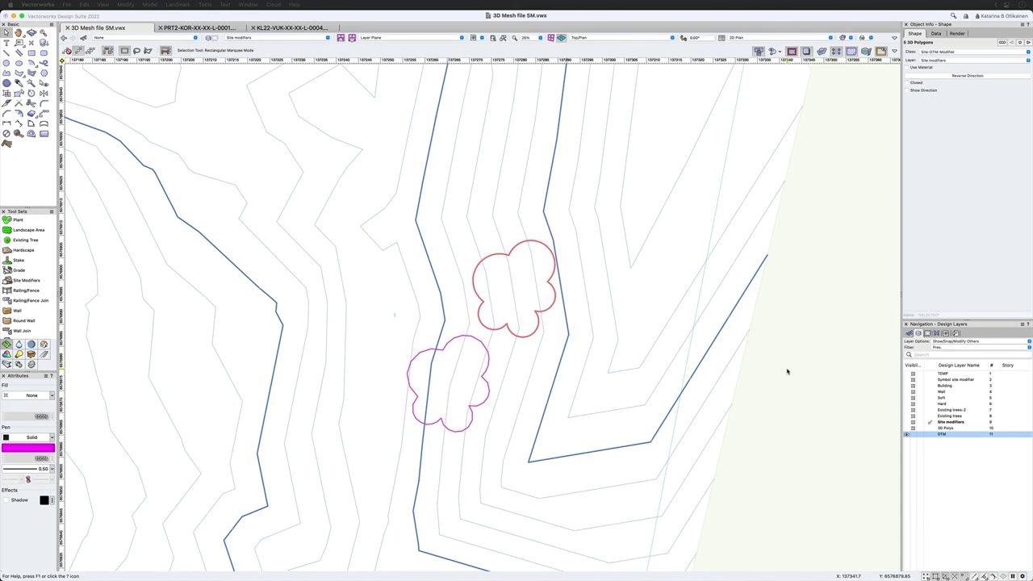
{"action": "key", "text": "Delete"}
- Select the remaining 42-vertex flower-shaped polygon and fly over into a 3D terrain view
{"action": "left_click", "coordinate": [441, 348]}
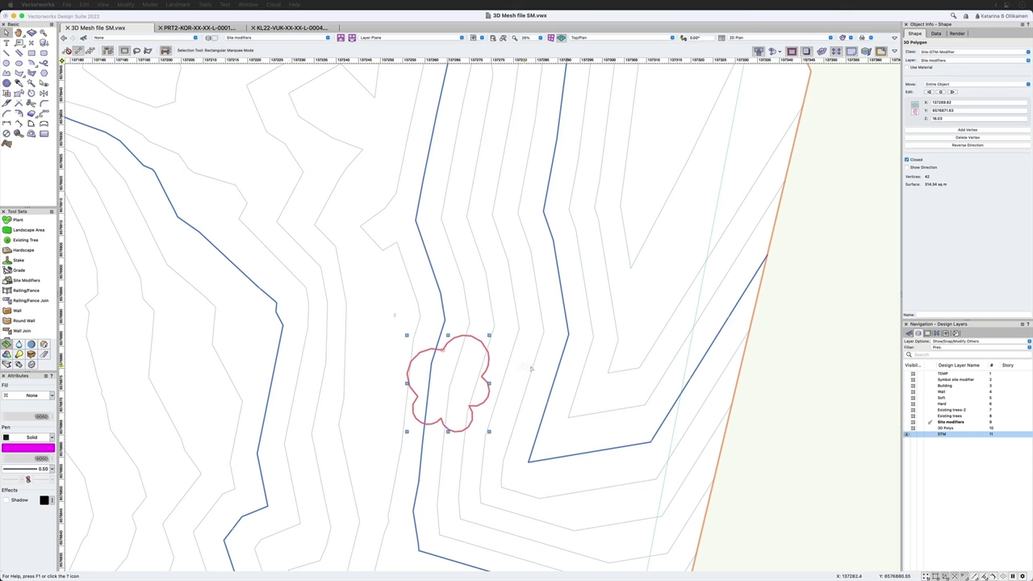
{"action": "key", "text": "shift+c"}
{"action": "left_click_drag", "start_coordinate": [563, 410], "coordinate": [465, 318]}
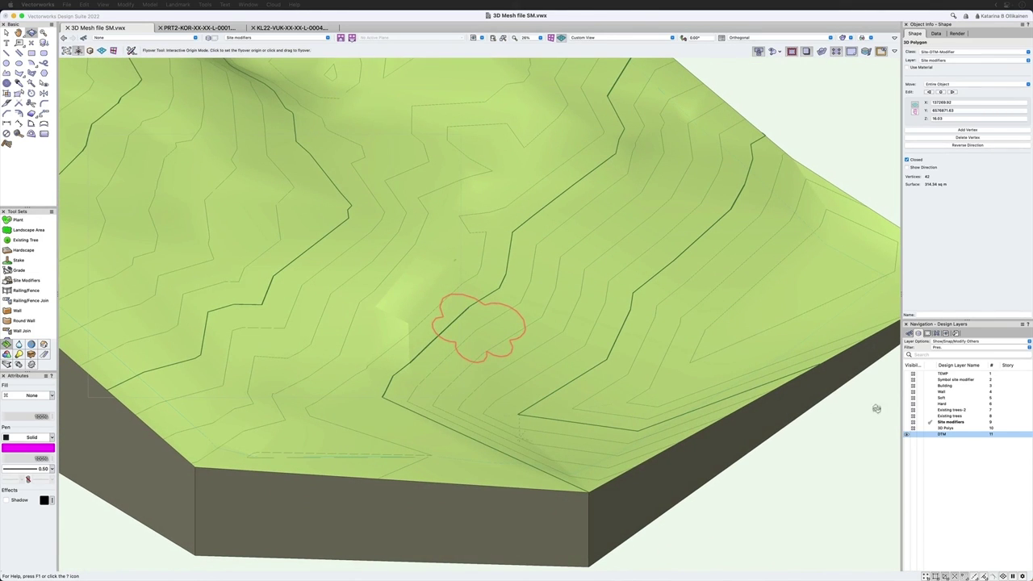
- Show the Existing trees layer and tilt in close on the trees inside the outline
{"action": "left_click", "coordinate": [906, 416]}
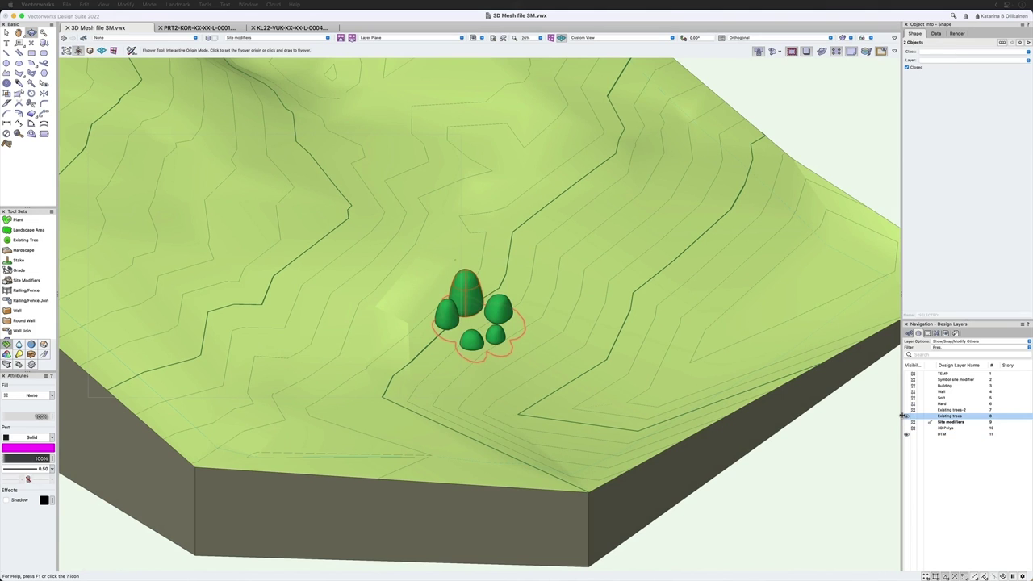
{"action": "left_click_drag", "start_coordinate": [505, 352], "coordinate": [502, 323]}
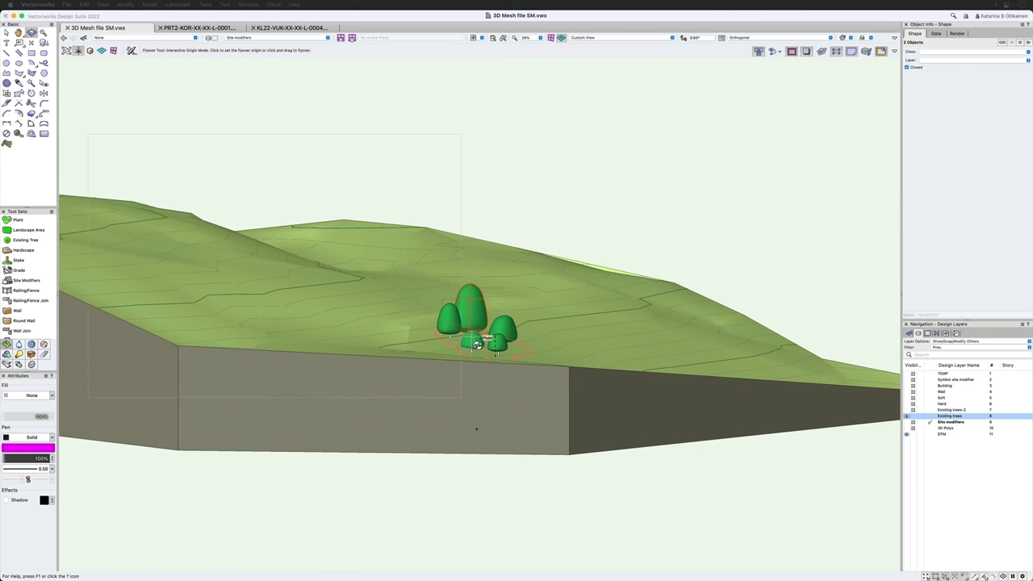
{"action": "scroll", "coordinate": [477, 345], "scroll_direction": "up", "scroll_amount": 6}
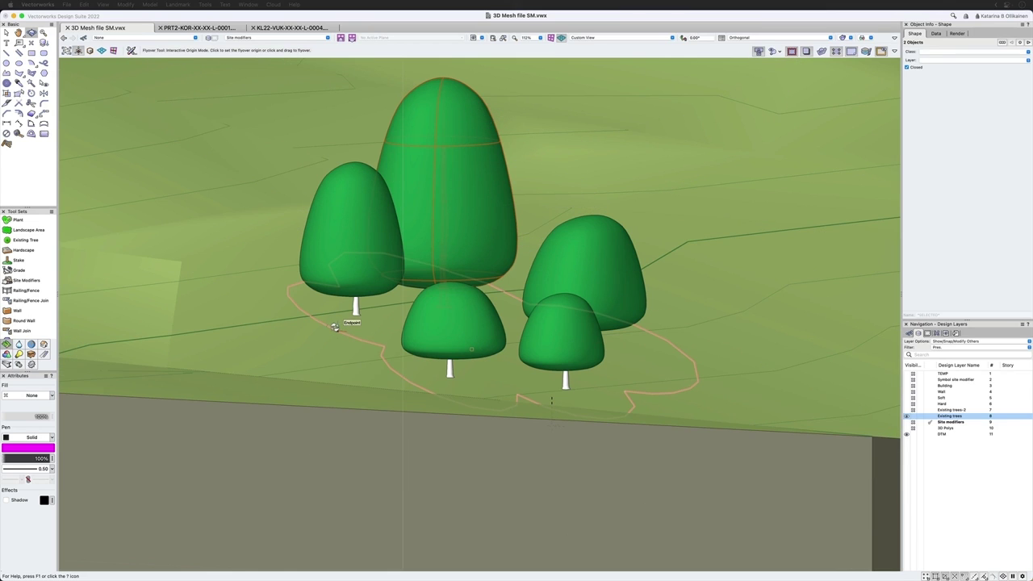
- Return to Top/Plan, hide the Existing trees layer, and bring up the Retaining Wall Site Modifier slide
{"action": "key", "text": "super+5"}
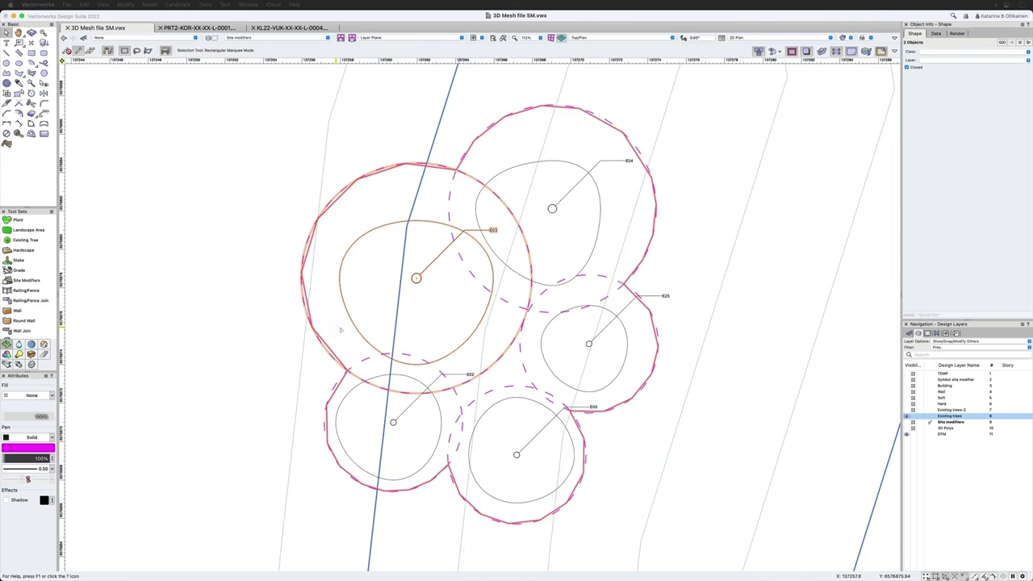
{"action": "left_click", "coordinate": [910, 416]}
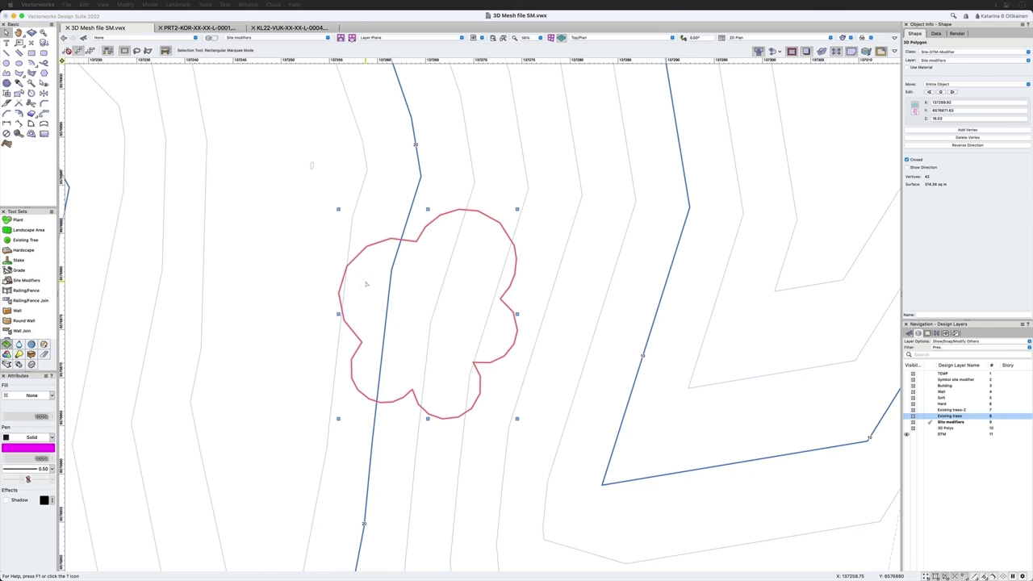
{"action": "scroll", "coordinate": [366, 284], "scroll_direction": "up", "scroll_amount": 1}
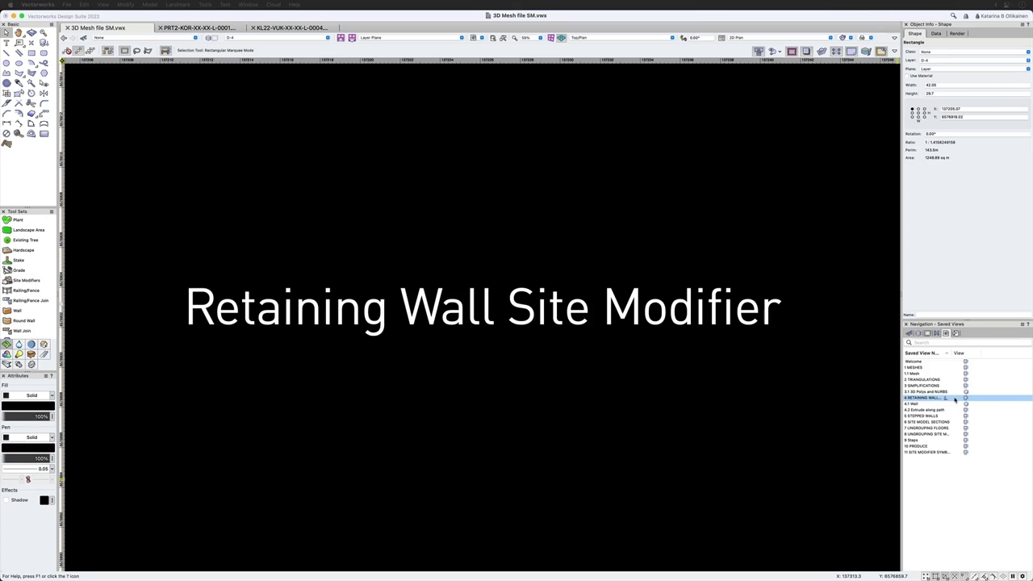
- Activate the '4.1 Wall' saved view showing the bent 0.15-thick, 4-high wall
{"action": "left_click", "coordinate": [952, 479]}
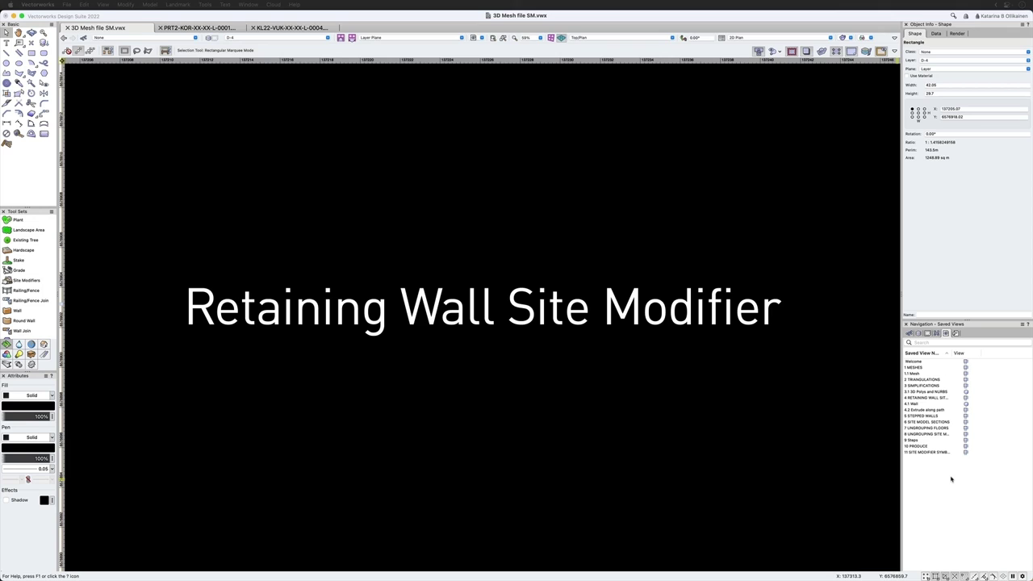
{"action": "double_click", "coordinate": [926, 405]}
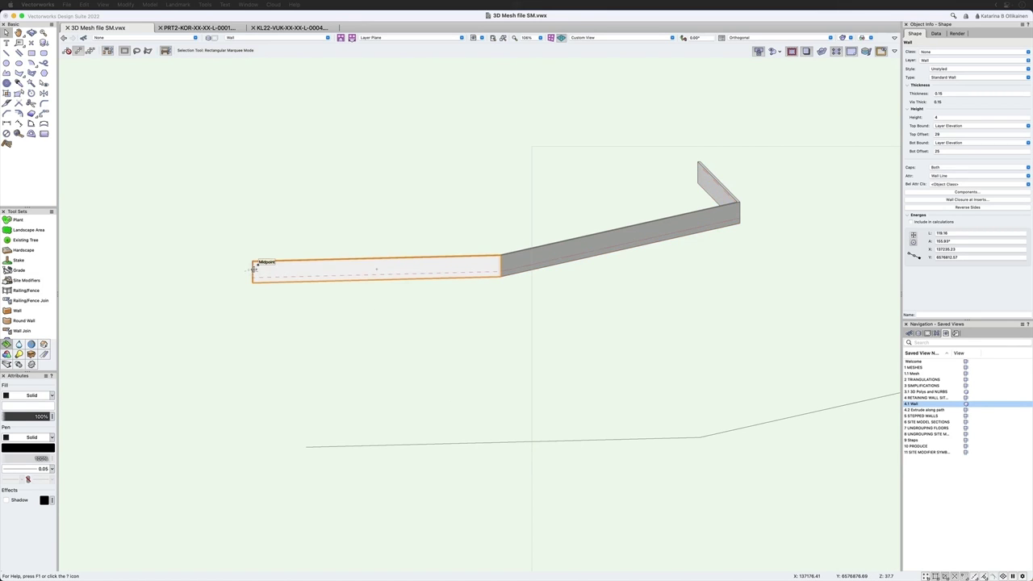
- Orbit around the bent wall and select its Retaining Wall Site Modifier
{"action": "scroll", "coordinate": [292, 272], "scroll_direction": "up", "scroll_amount": 6}
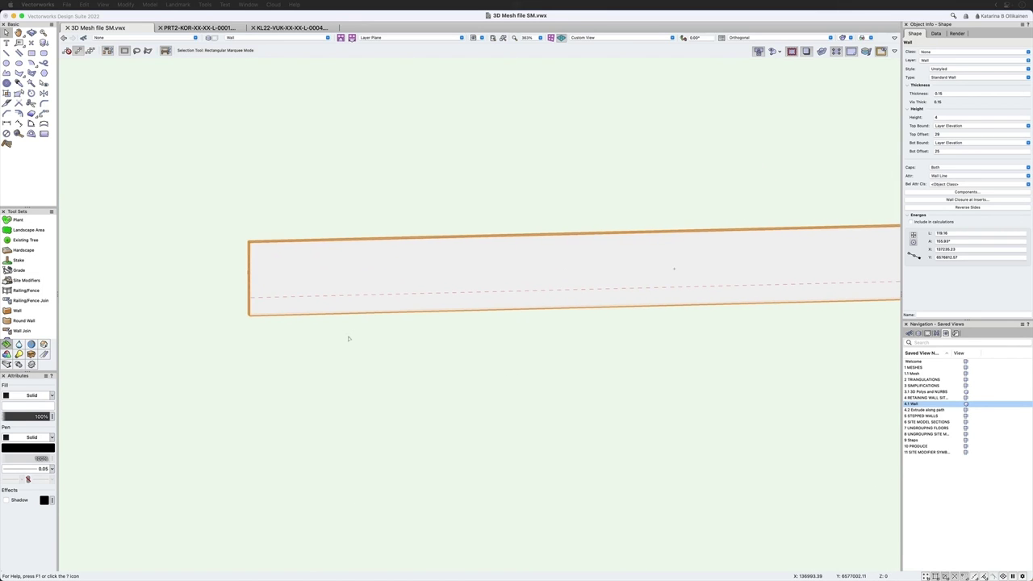
{"action": "key", "text": "shift+c"}
{"action": "left_click_drag", "start_coordinate": [333, 313], "coordinate": [404, 321]}
{"action": "scroll", "coordinate": [287, 307], "scroll_direction": "up", "scroll_amount": 5}
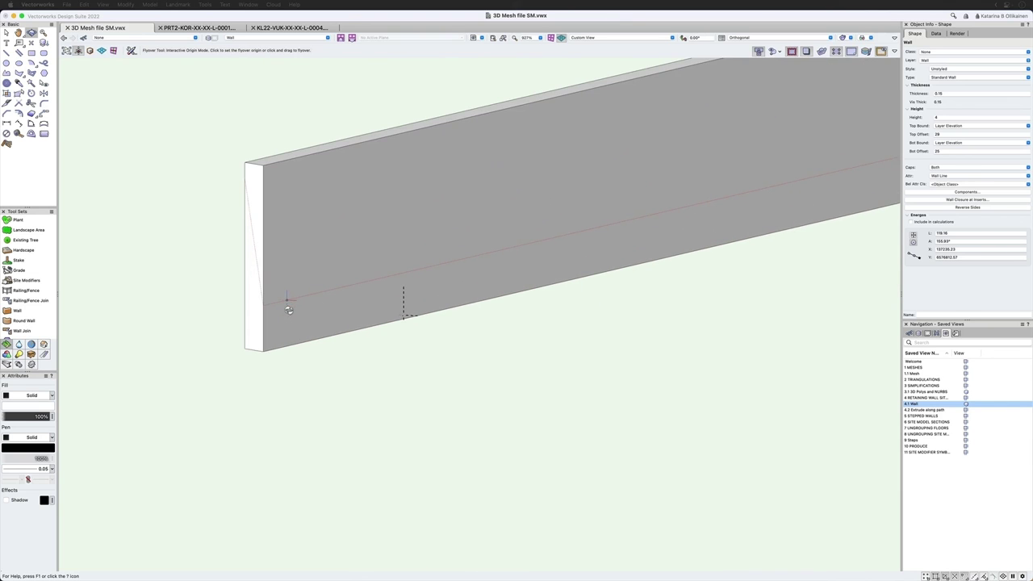
{"action": "key", "text": "x"}
{"action": "left_click", "coordinate": [286, 298]}
{"action": "left_click", "coordinate": [284, 298]}
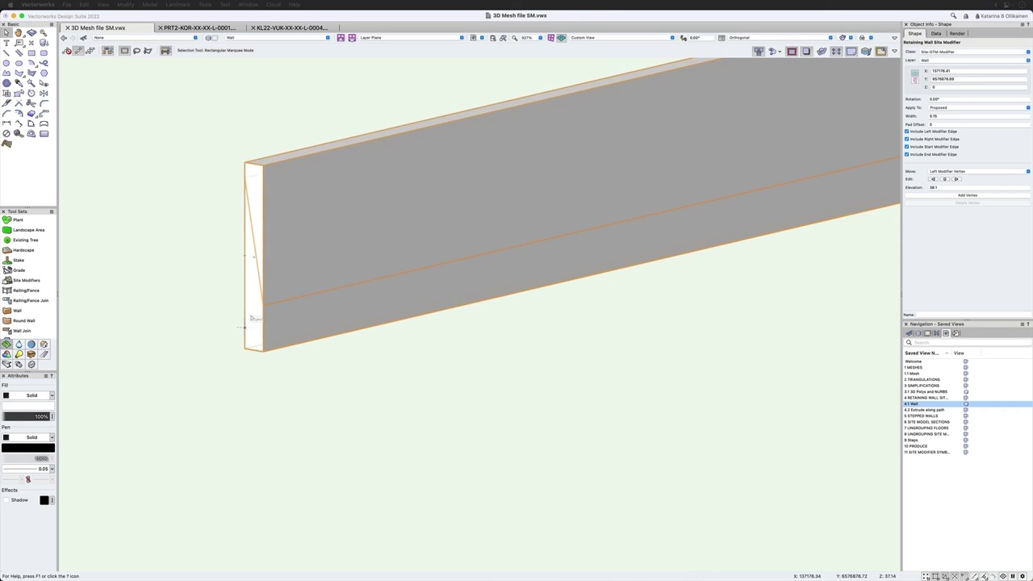
- Reshape the modifier, raising its end vertex to the wall top at elevation 38.1
{"action": "scroll", "coordinate": [320, 436], "scroll_direction": "down", "scroll_amount": 5}
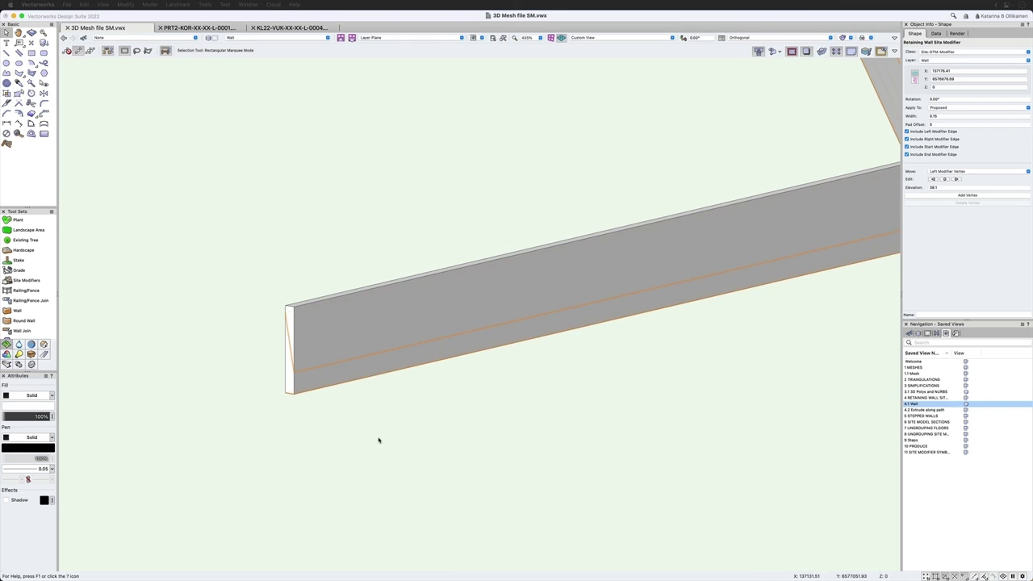
{"action": "scroll", "coordinate": [242, 380], "scroll_direction": "down", "scroll_amount": 2}
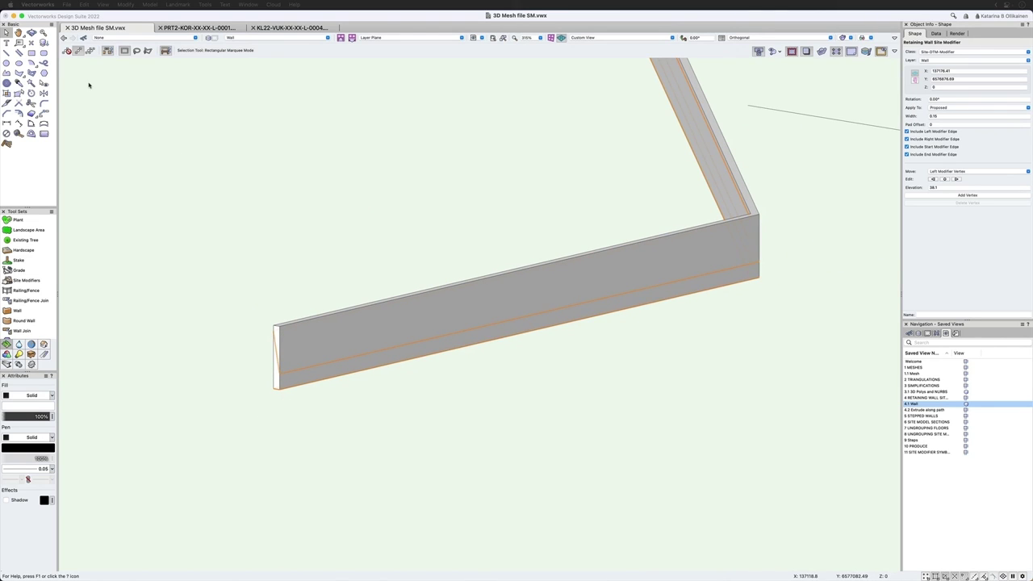
{"action": "left_click", "coordinate": [18, 93]}
{"action": "scroll", "coordinate": [258, 343], "scroll_direction": "up", "scroll_amount": 5}
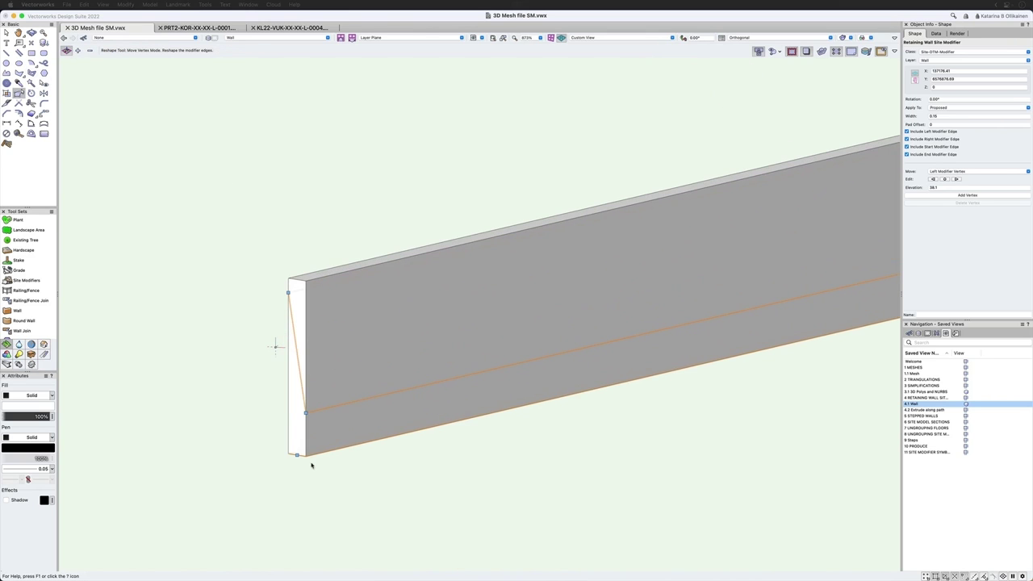
{"action": "left_click_drag", "start_coordinate": [304, 412], "coordinate": [304, 295]}
{"action": "scroll", "coordinate": [242, 396], "scroll_direction": "down", "scroll_amount": 6}
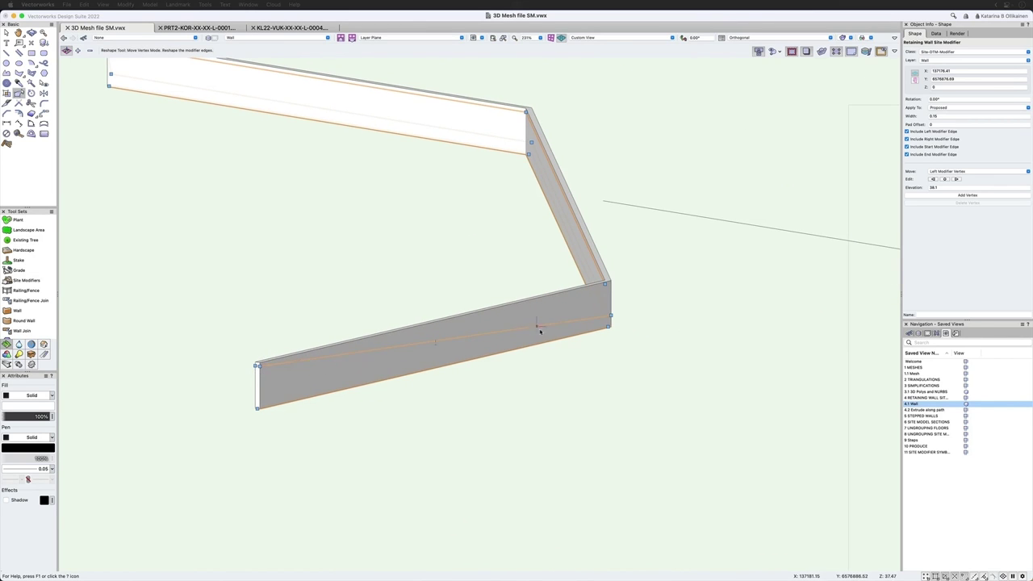
{"action": "middle_click_drag", "start_coordinate": [526, 355], "coordinate": [553, 302], "text": "shift"}
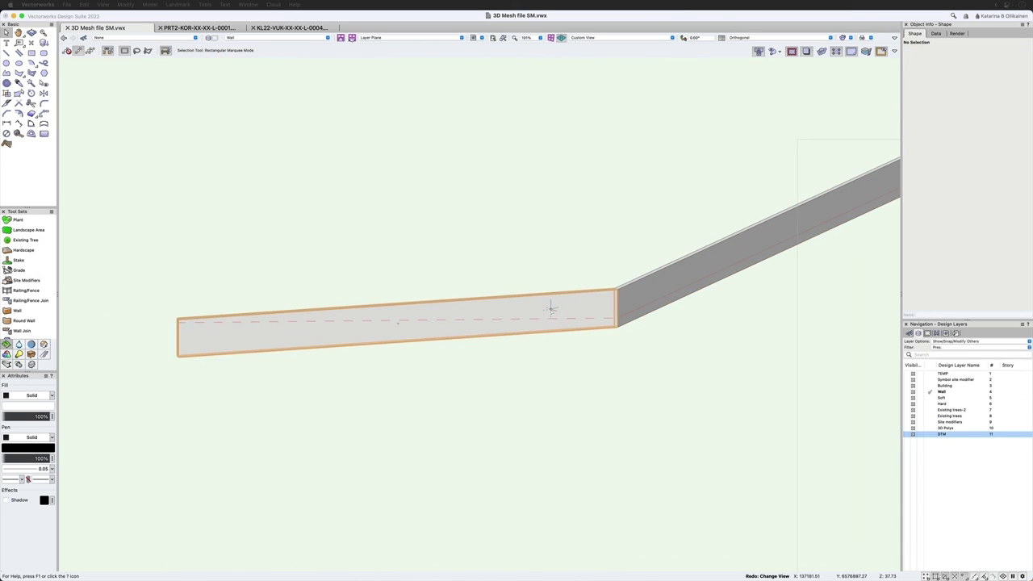
{"action": "scroll", "coordinate": [473, 341], "scroll_direction": "down", "scroll_amount": 3}
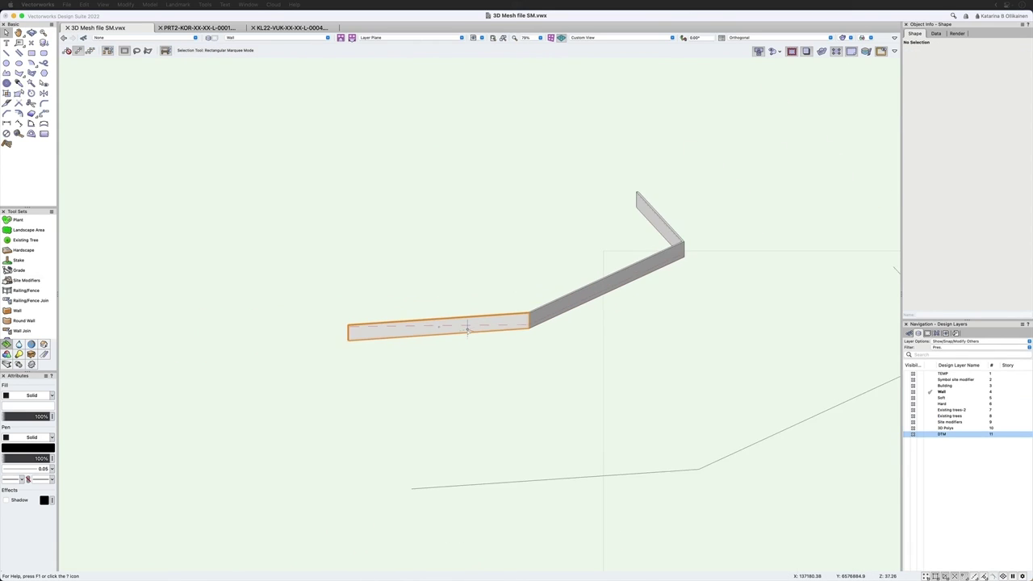
{"action": "scroll", "coordinate": [416, 216], "scroll_direction": "down", "scroll_amount": 2}
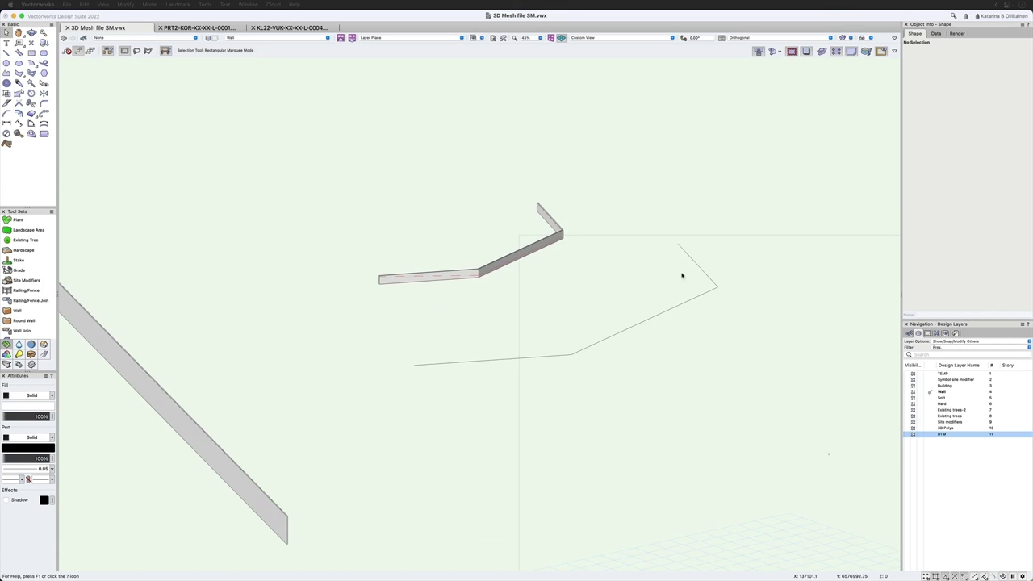
- In Top/Plan, move both wall-top polylines to the Site modifiers layer and make it active
{"action": "key", "text": "0"}
{"action": "scroll", "coordinate": [614, 300], "scroll_direction": "down", "scroll_amount": 3}
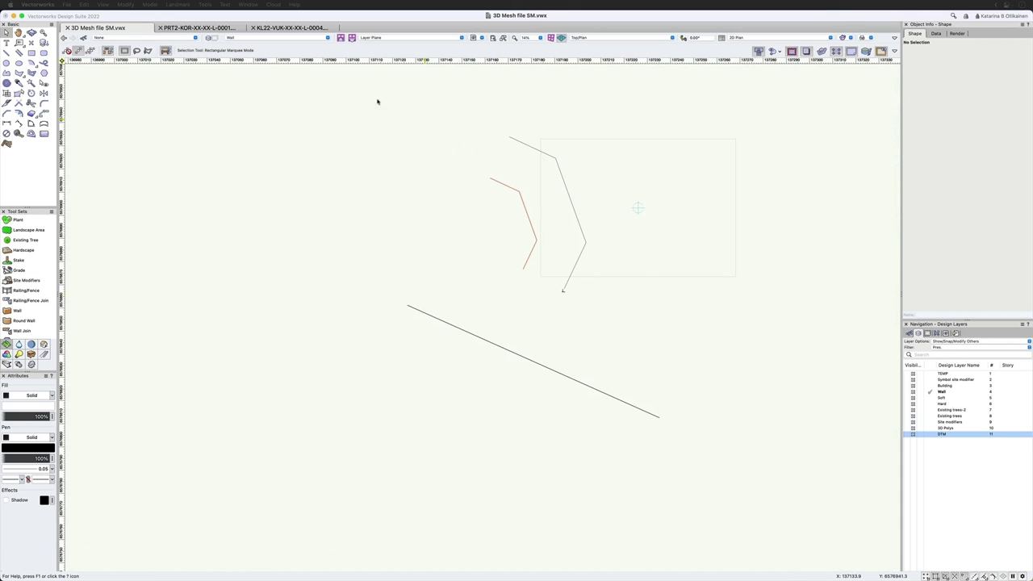
{"action": "left_click_drag", "start_coordinate": [351, 86], "coordinate": [693, 335]}
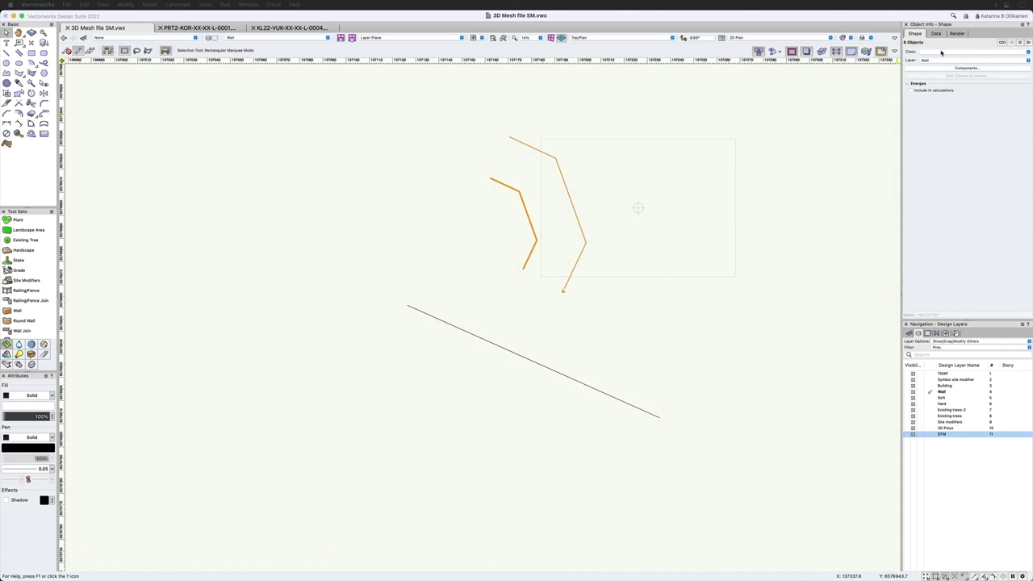
{"action": "left_click", "coordinate": [941, 60]}
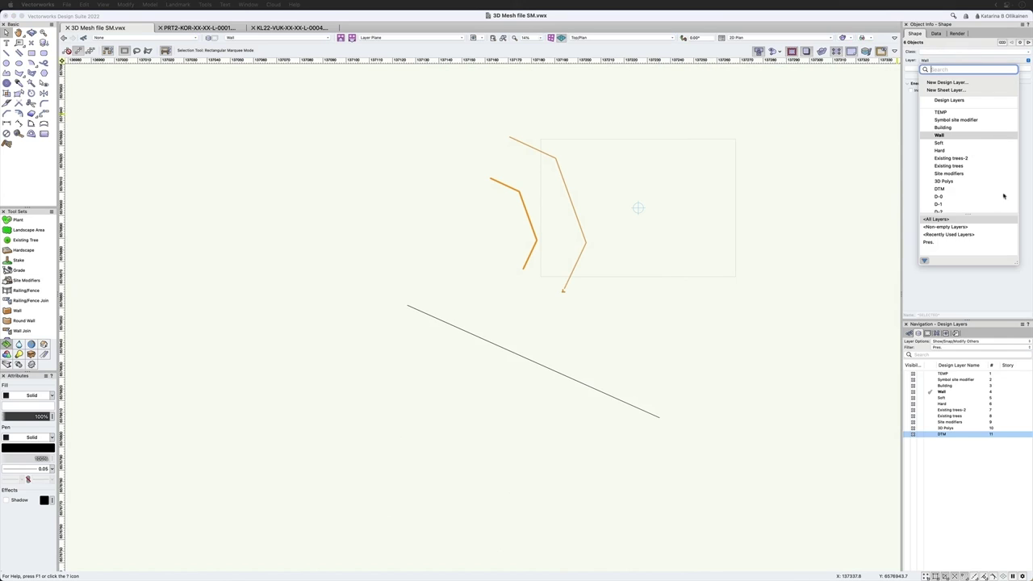
{"action": "left_click", "coordinate": [950, 173]}
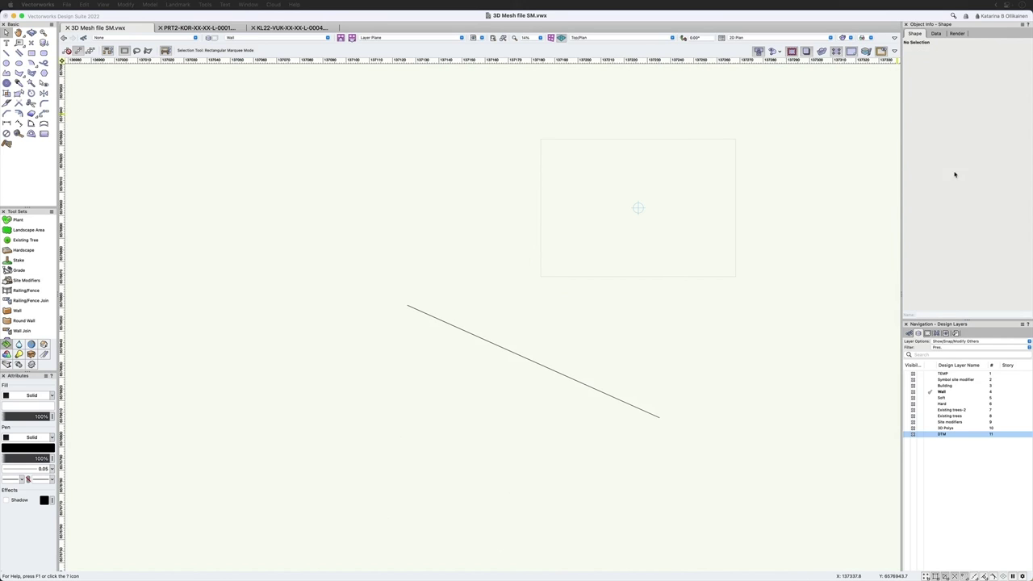
{"action": "left_click", "coordinate": [932, 422]}
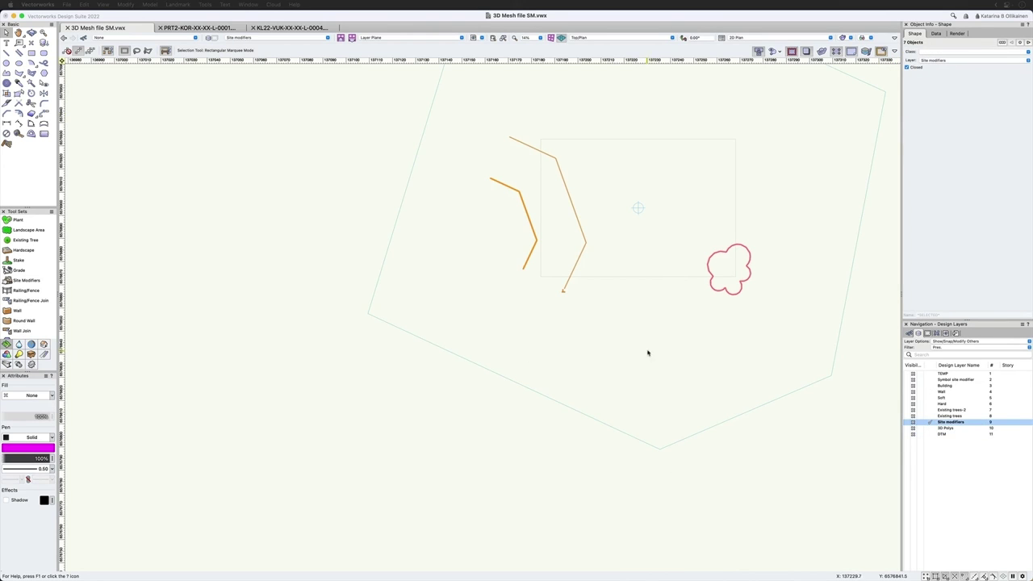
- Show the DTM layer and update the site model with the new modifiers
{"action": "scroll", "coordinate": [590, 195], "scroll_direction": "up", "scroll_amount": 1}
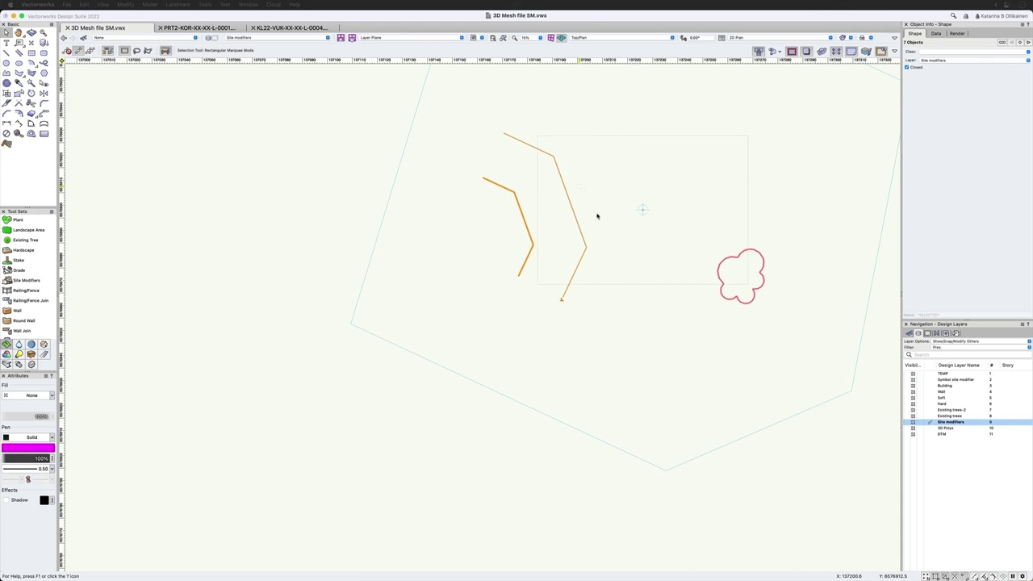
{"action": "left_click", "coordinate": [906, 435]}
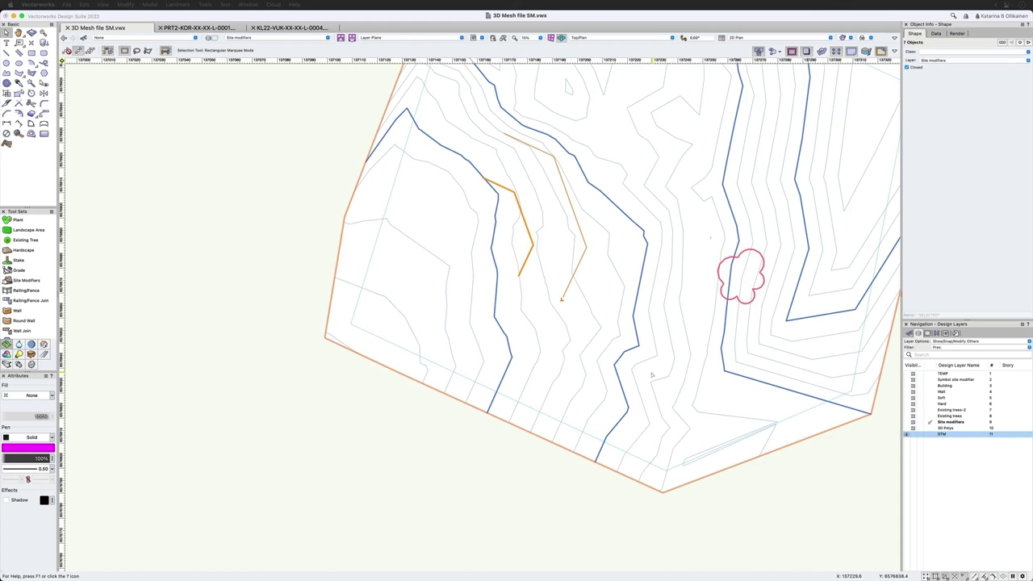
{"action": "left_click", "coordinate": [635, 334]}
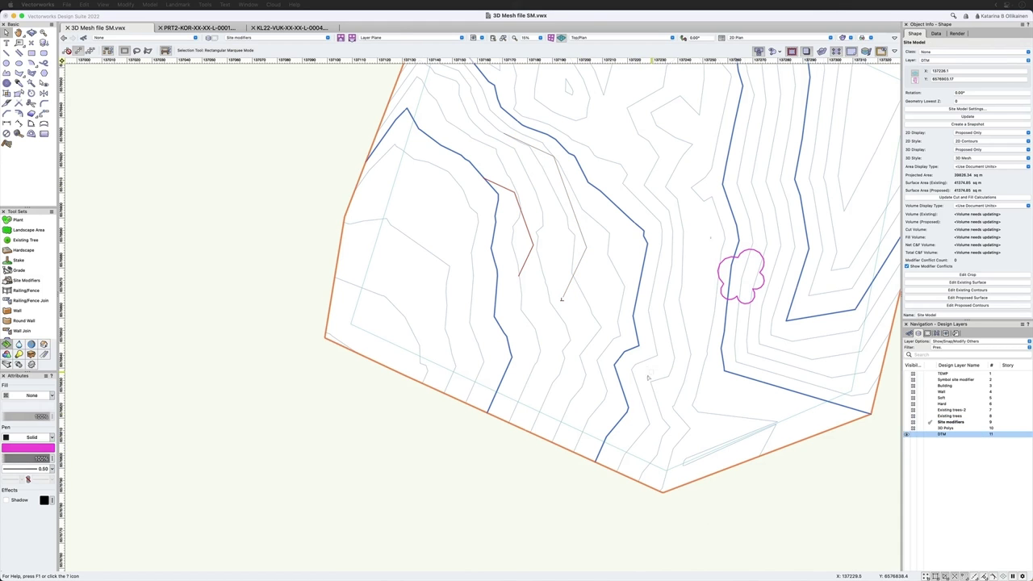
{"action": "left_click", "coordinate": [987, 117]}
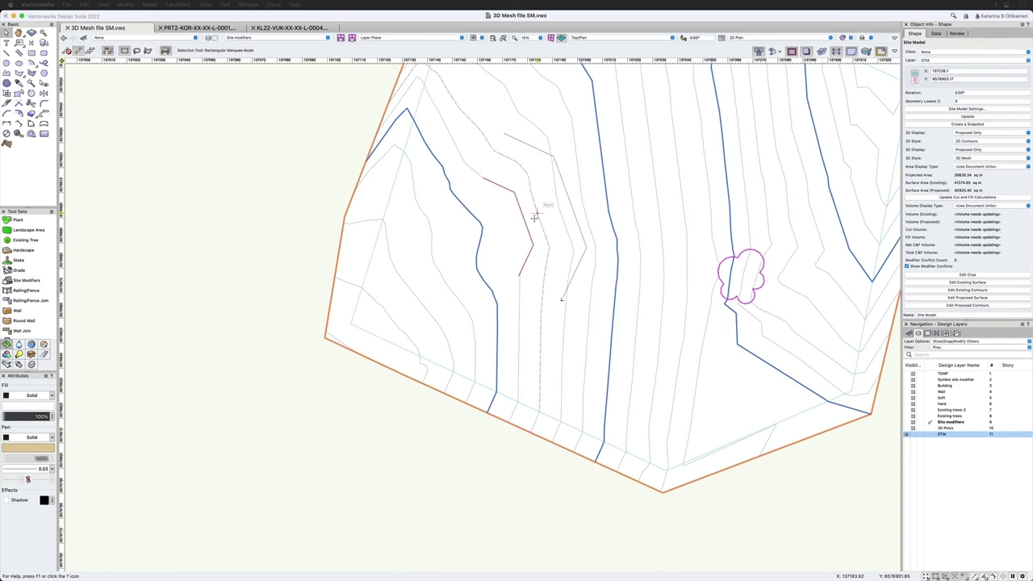
- Inspect the terrain in 3D with Flyover, then return to the fitted Top/Plan and hide the DTM
{"action": "key", "text": "shift+c"}
{"action": "left_click_drag", "start_coordinate": [523, 250], "coordinate": [539, 129]}
{"action": "scroll", "coordinate": [540, 130], "scroll_direction": "up", "scroll_amount": 5}
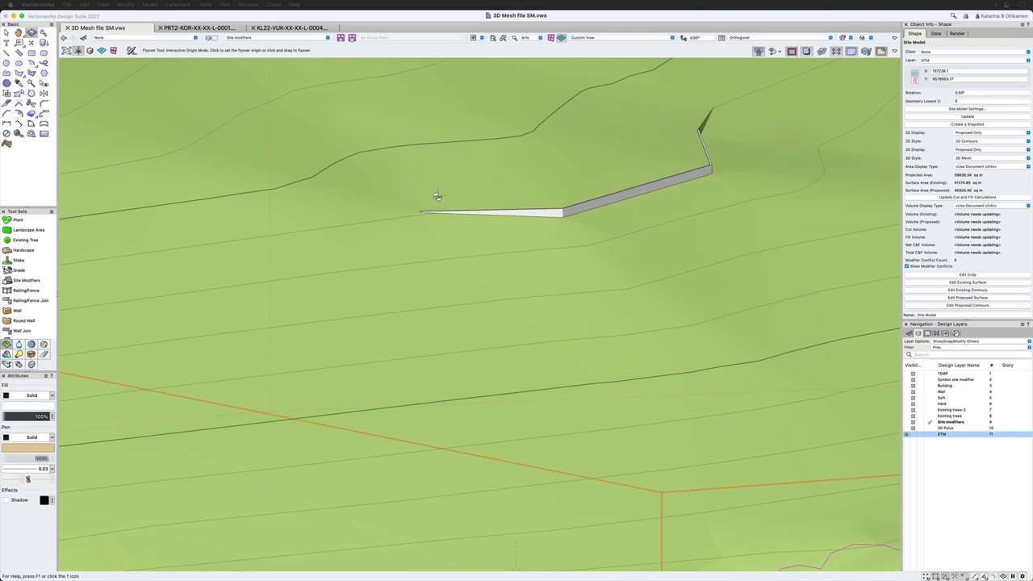
{"action": "mouse_move", "coordinate": [699, 127]}
{"action": "left_mouse_down"}
{"action": "mouse_move", "coordinate": [657, 261]}
{"action": "mouse_move", "coordinate": [600, 247]}
{"action": "mouse_move", "coordinate": [605, 255]}
{"action": "mouse_move", "coordinate": [714, 138]}
{"action": "left_mouse_up"}
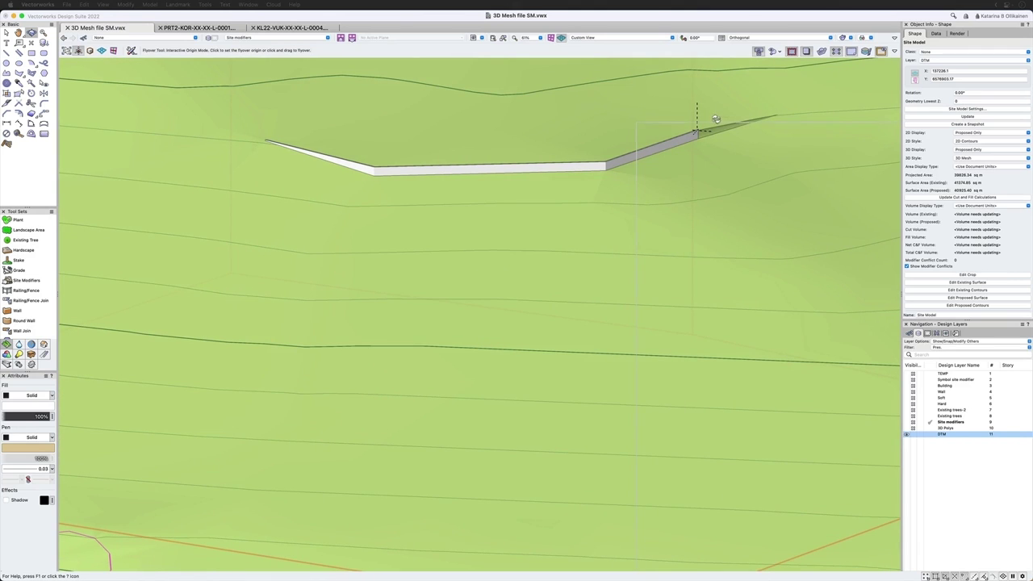
{"action": "scroll", "coordinate": [626, 293], "scroll_direction": "down", "scroll_amount": 1}
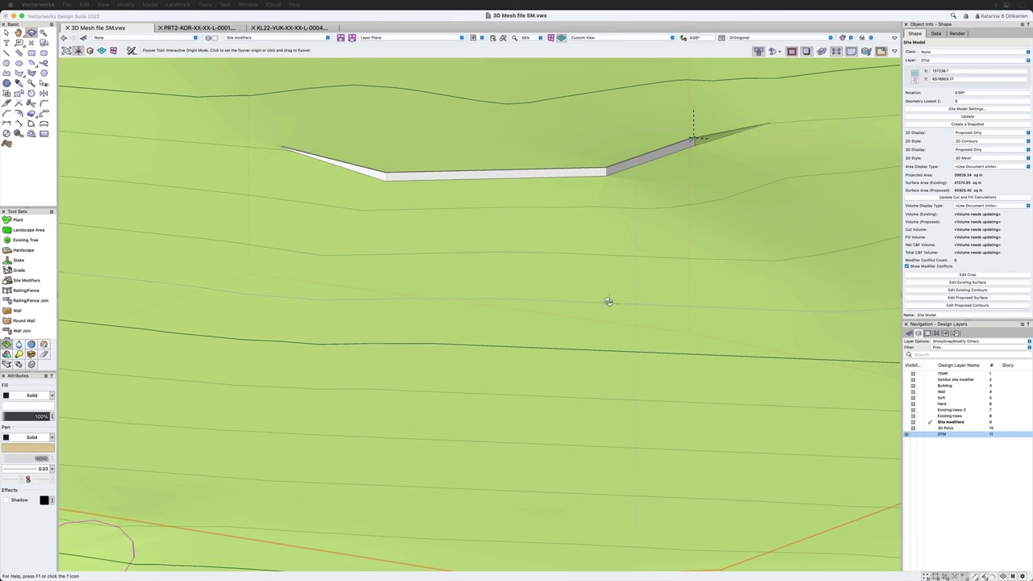
{"action": "key", "text": "super+5"}
{"action": "key", "text": "super+6"}
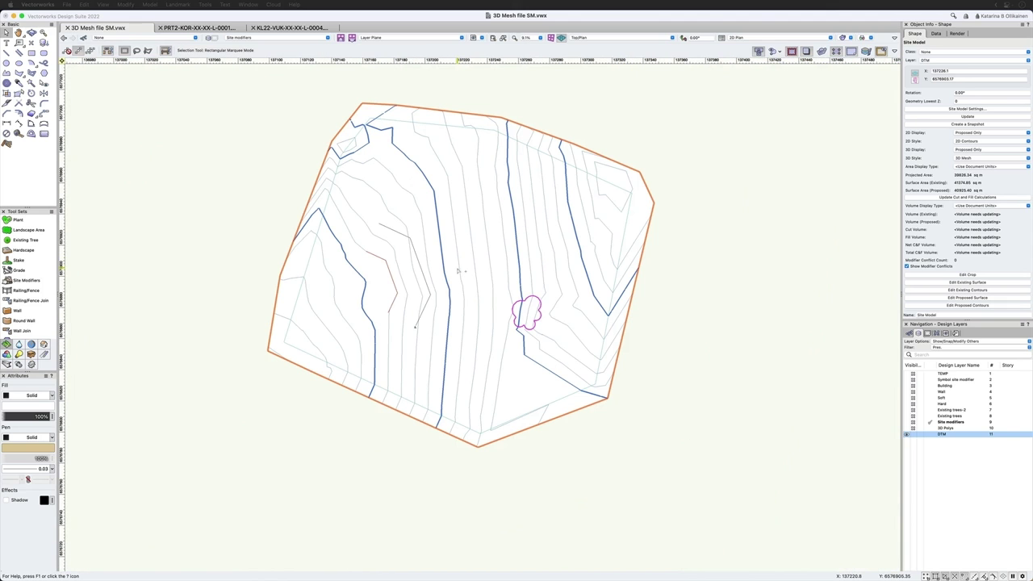
{"action": "scroll", "coordinate": [330, 214], "scroll_direction": "up", "scroll_amount": 5}
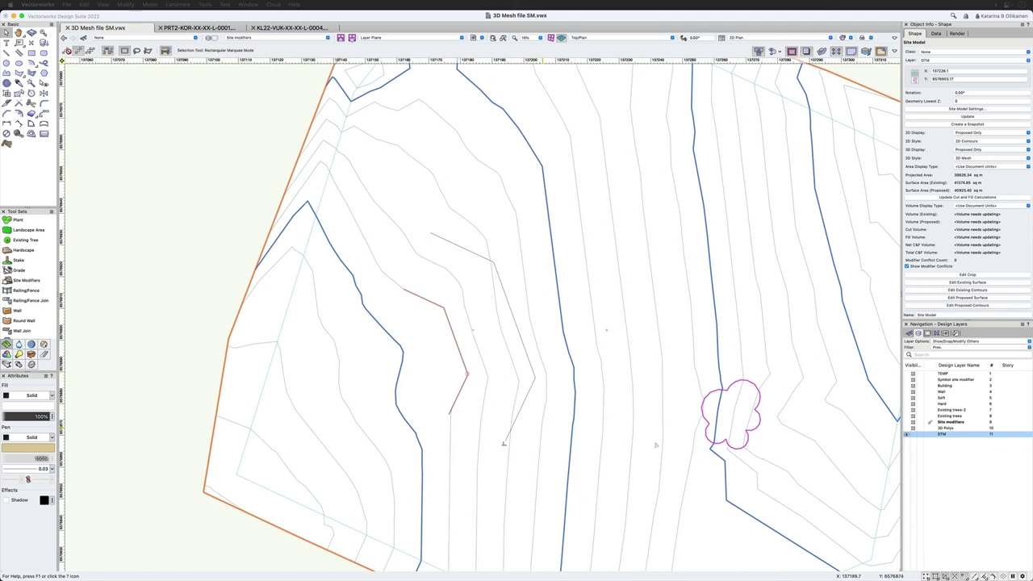
{"action": "left_click", "coordinate": [913, 435]}
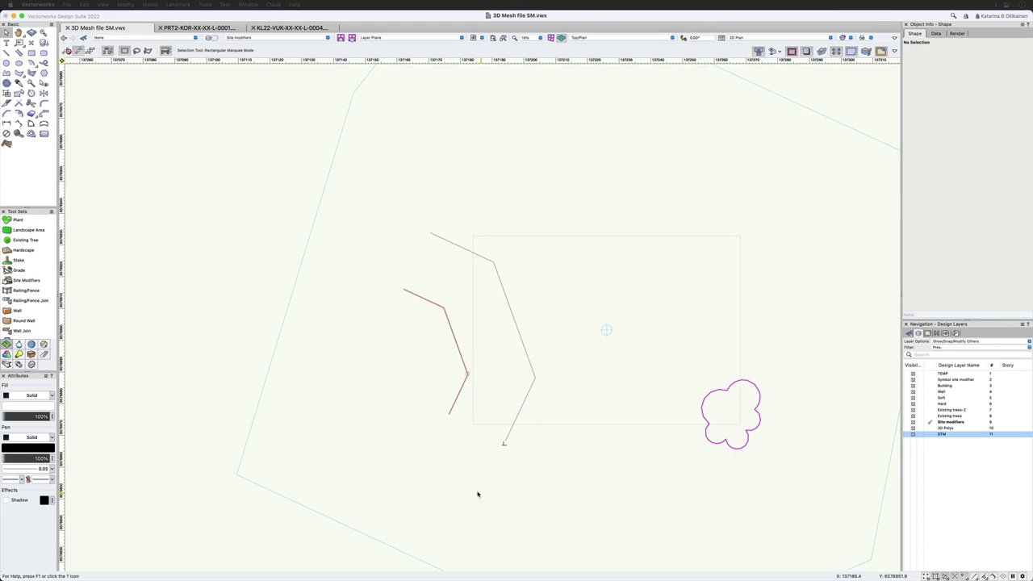
- Select the T-shaped outline and shift-add the long diagonal path line to the selection
{"action": "scroll", "coordinate": [514, 437], "scroll_direction": "up", "scroll_amount": 4}
{"action": "left_click", "coordinate": [513, 408]}
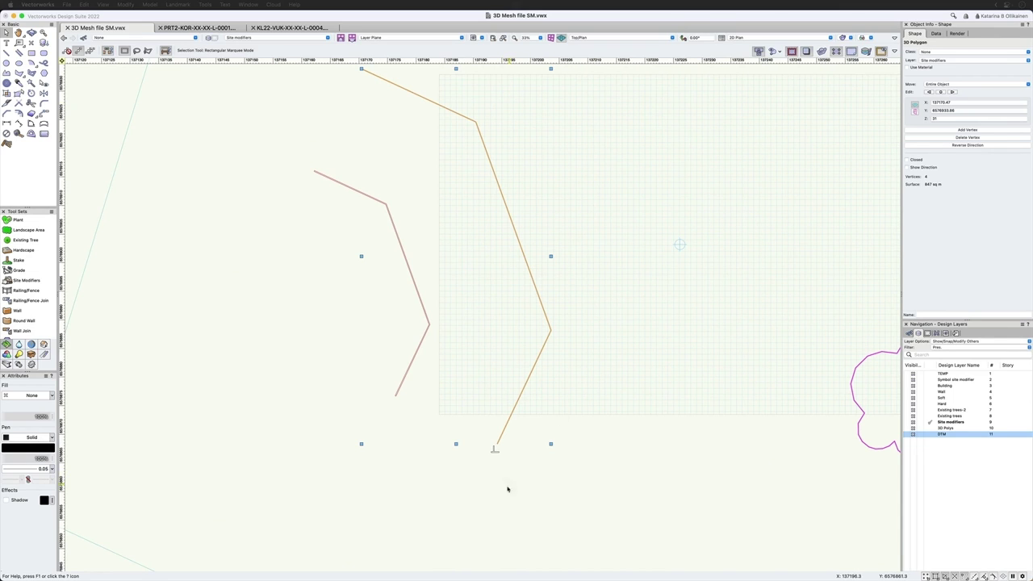
{"action": "scroll", "coordinate": [493, 448], "scroll_direction": "up", "scroll_amount": 12}
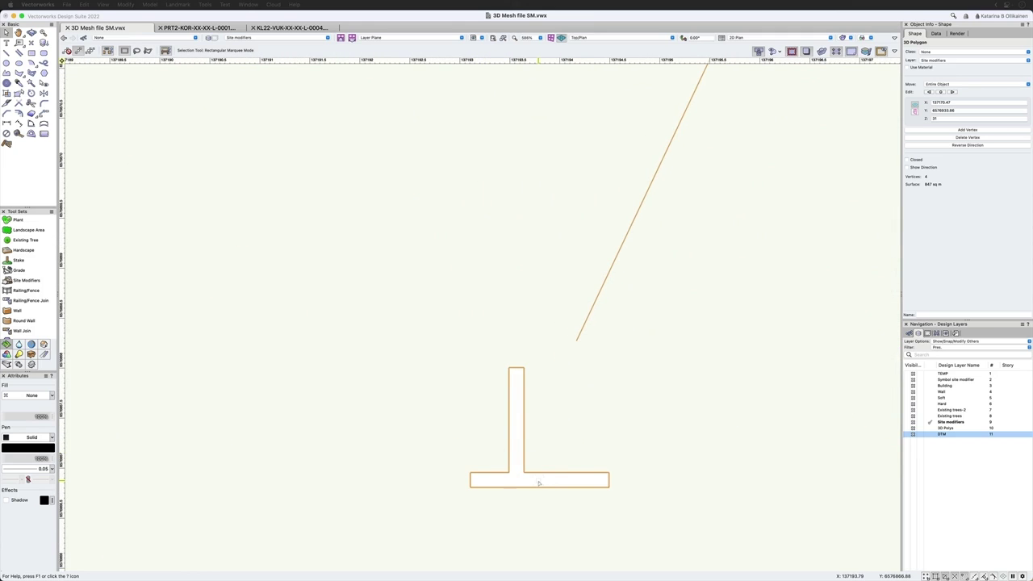
{"action": "left_click", "coordinate": [539, 483]}
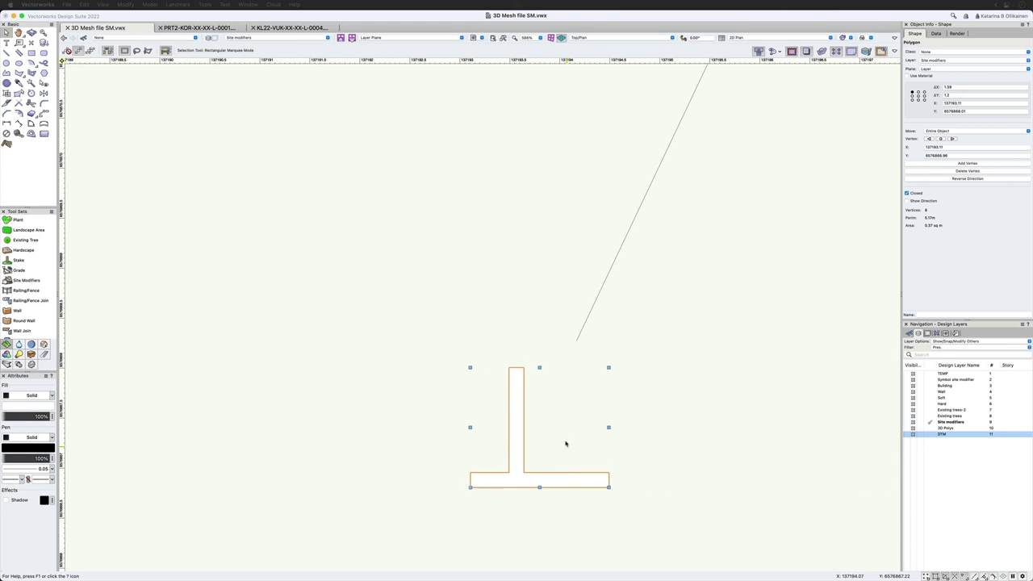
{"action": "scroll", "coordinate": [566, 443], "scroll_direction": "down", "scroll_amount": 2}
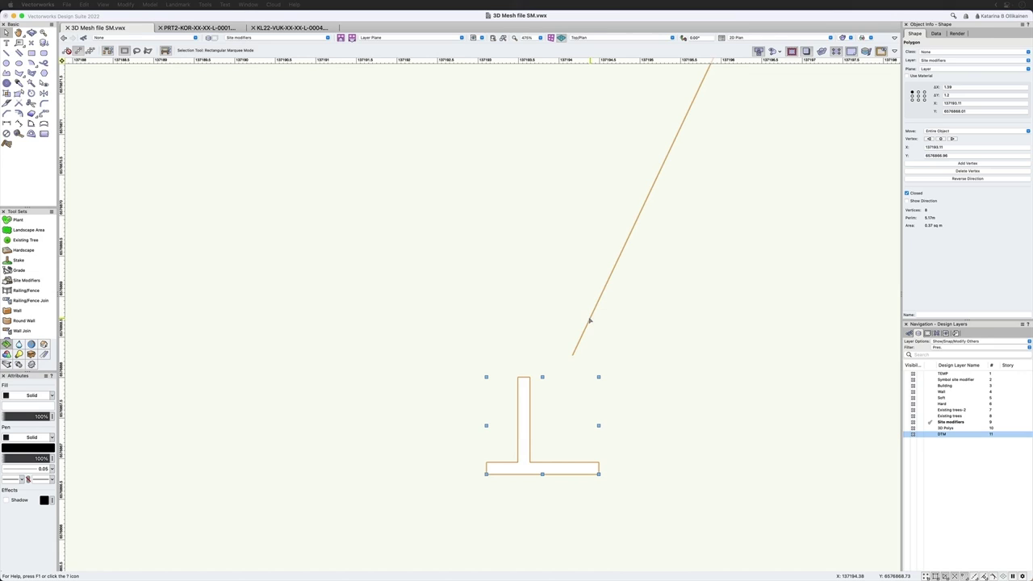
{"action": "left_click", "coordinate": [590, 320], "text": "shift"}
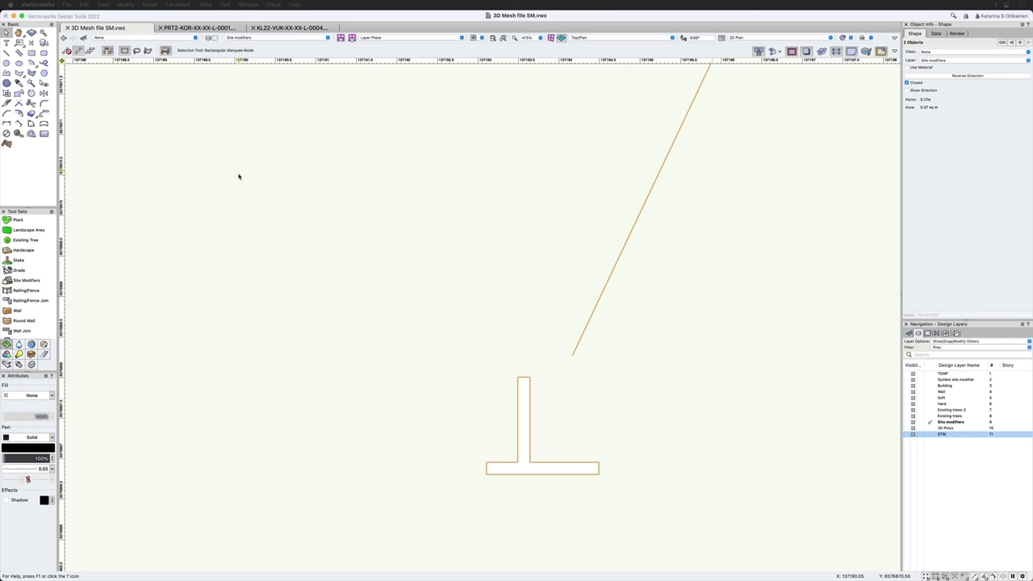
- Extrude the T-shaped profile along the diagonal path line with Model > Extrude Along Path
{"action": "left_click", "coordinate": [151, 5]}
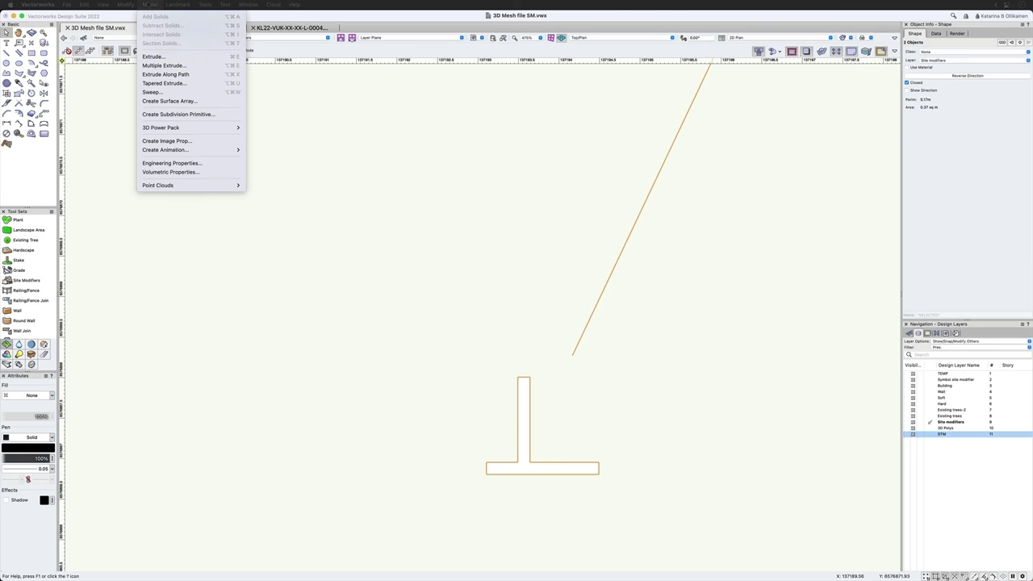
{"action": "left_click", "coordinate": [179, 74]}
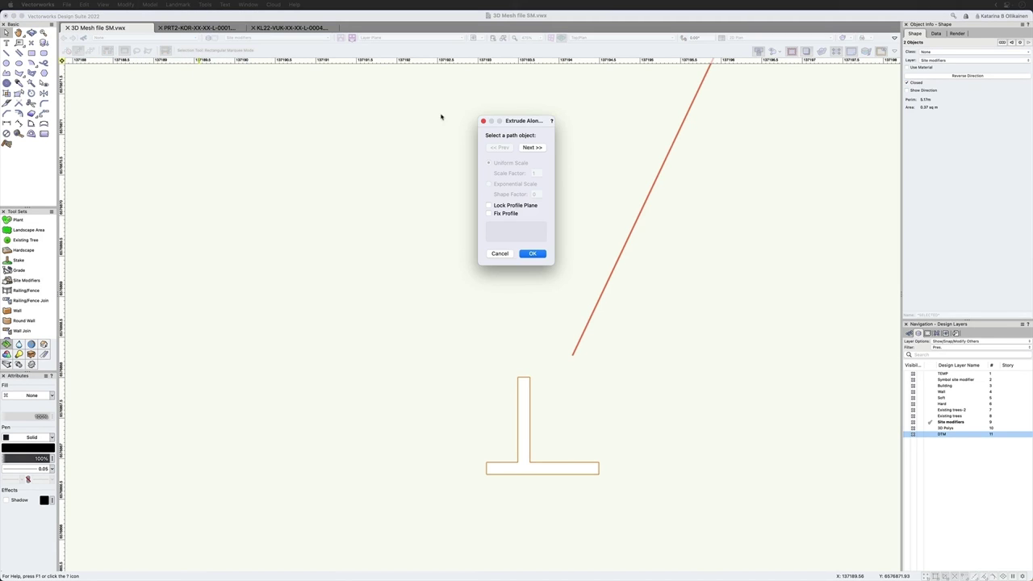
{"action": "left_click_drag", "start_coordinate": [540, 120], "coordinate": [436, 174]}
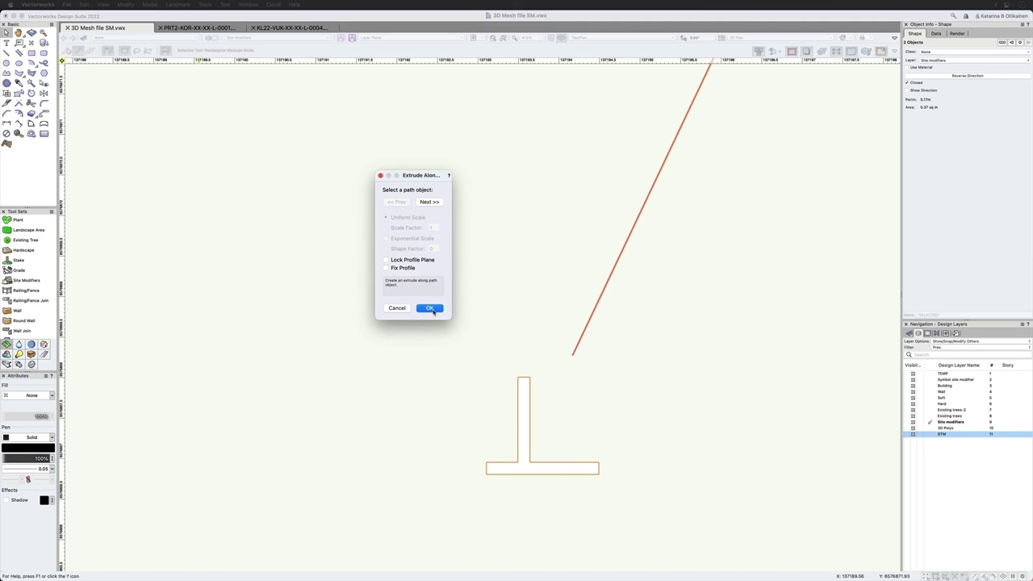
{"action": "left_click", "coordinate": [430, 308]}
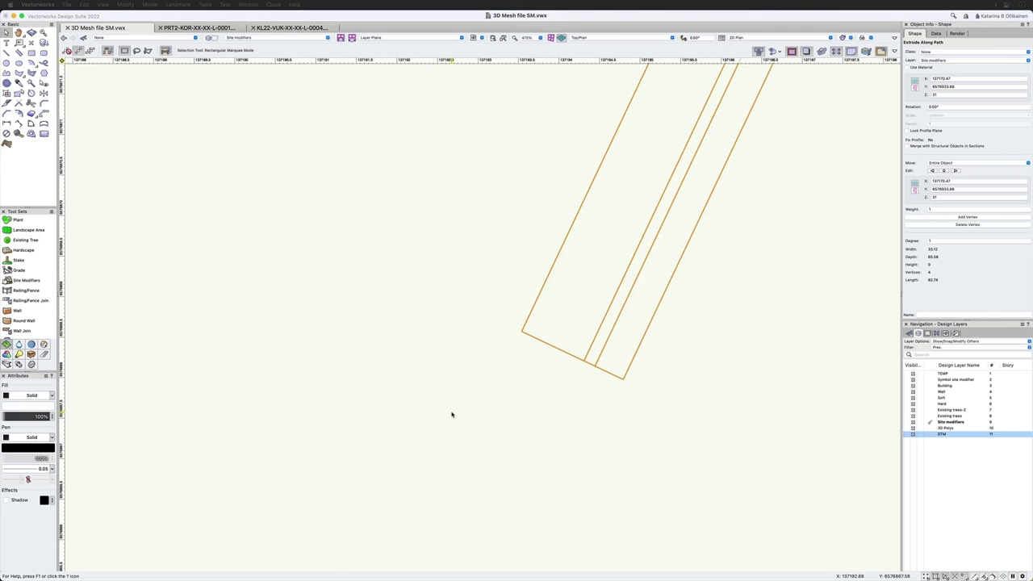
- Orbit the extruded wall in 3D and pick the Extract tool from the 3D Modeling tool set
{"action": "scroll", "coordinate": [452, 413], "scroll_direction": "down", "scroll_amount": 5}
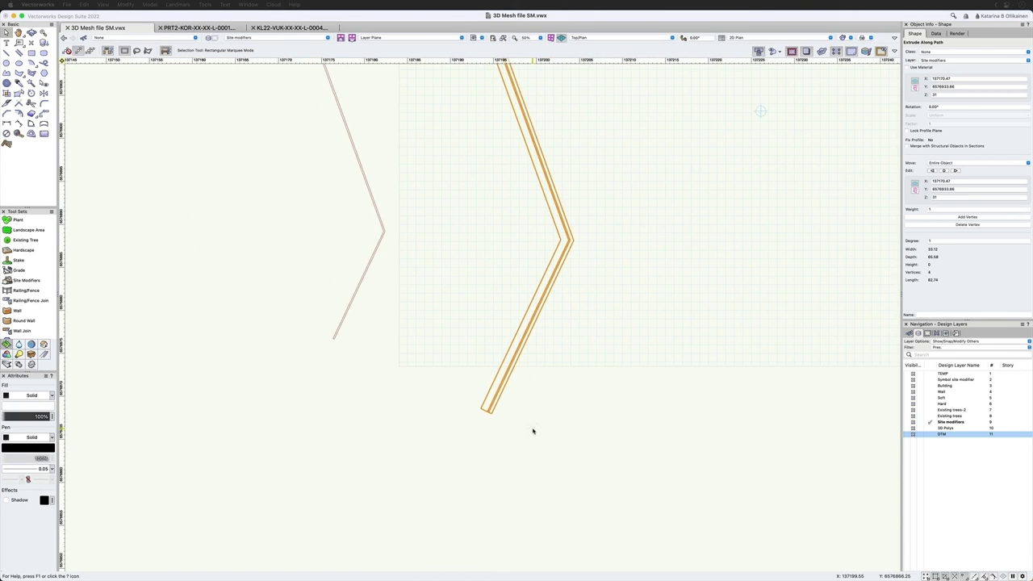
{"action": "key", "text": "shift+c"}
{"action": "left_click_drag", "start_coordinate": [525, 338], "coordinate": [514, 253]}
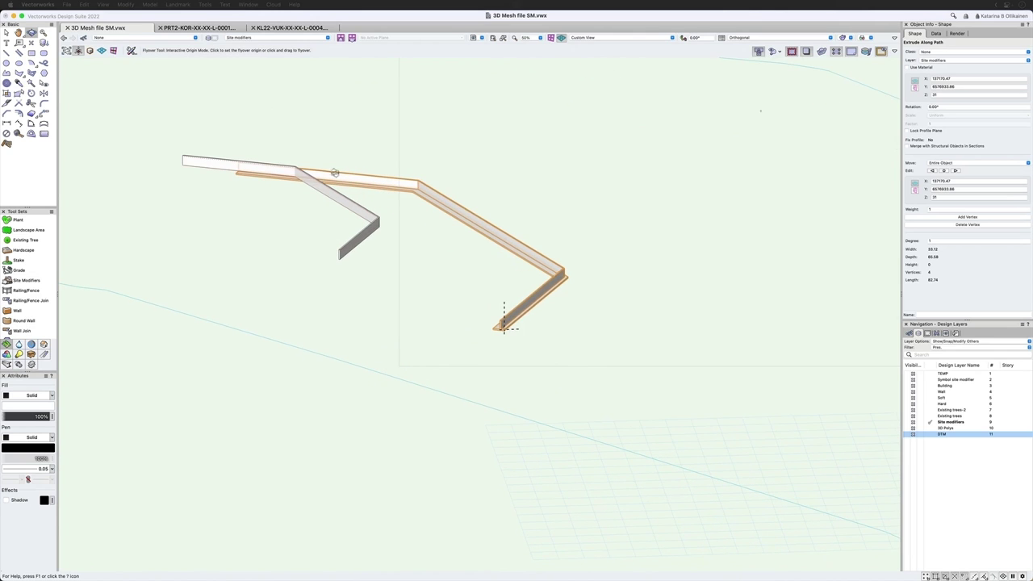
{"action": "scroll", "coordinate": [292, 142], "scroll_direction": "up", "scroll_amount": 3}
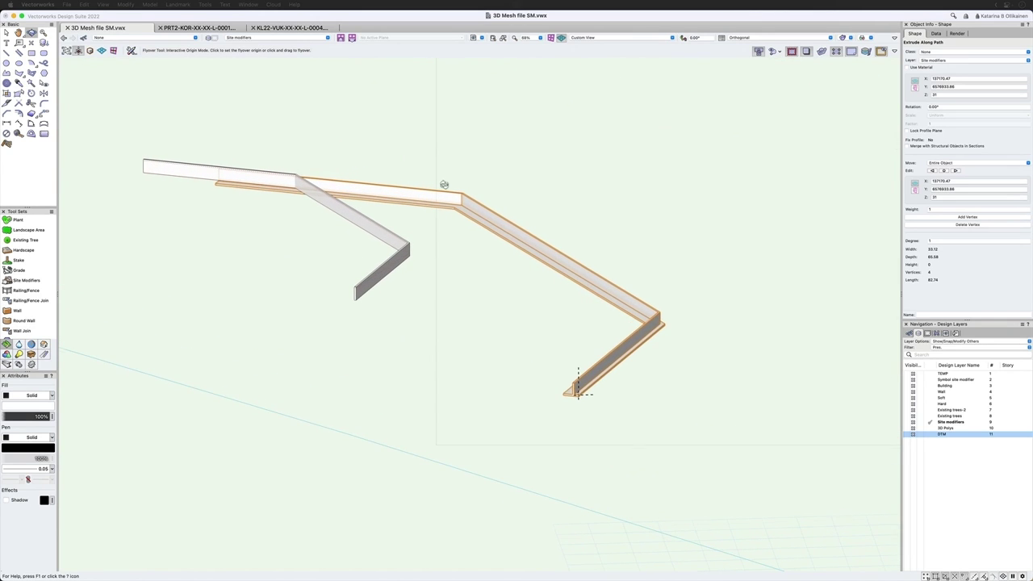
{"action": "scroll", "coordinate": [443, 187], "scroll_direction": "up", "scroll_amount": 2}
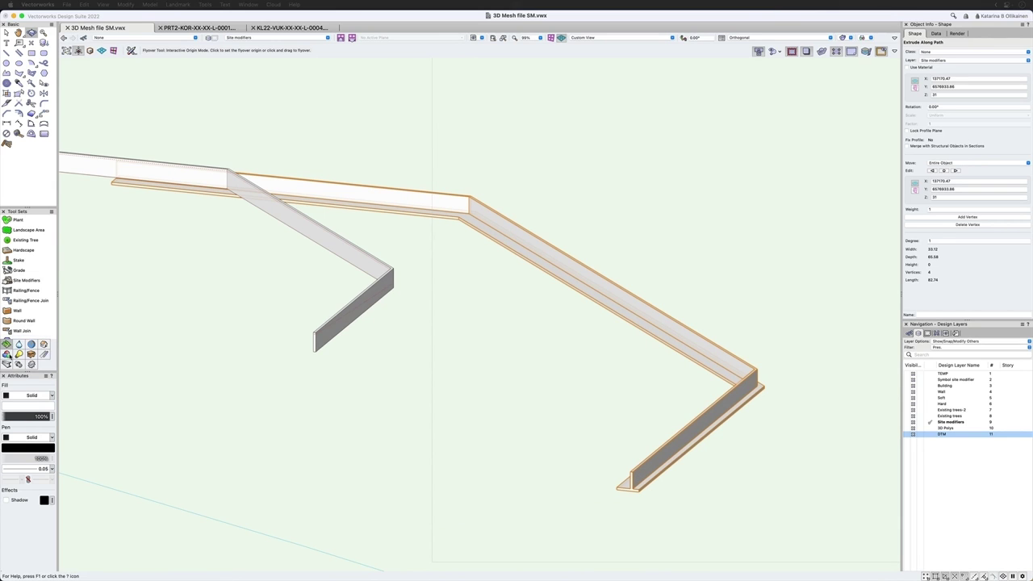
{"action": "left_click", "coordinate": [7, 354]}
{"action": "scroll", "coordinate": [24, 307], "scroll_direction": "down", "scroll_amount": 3}
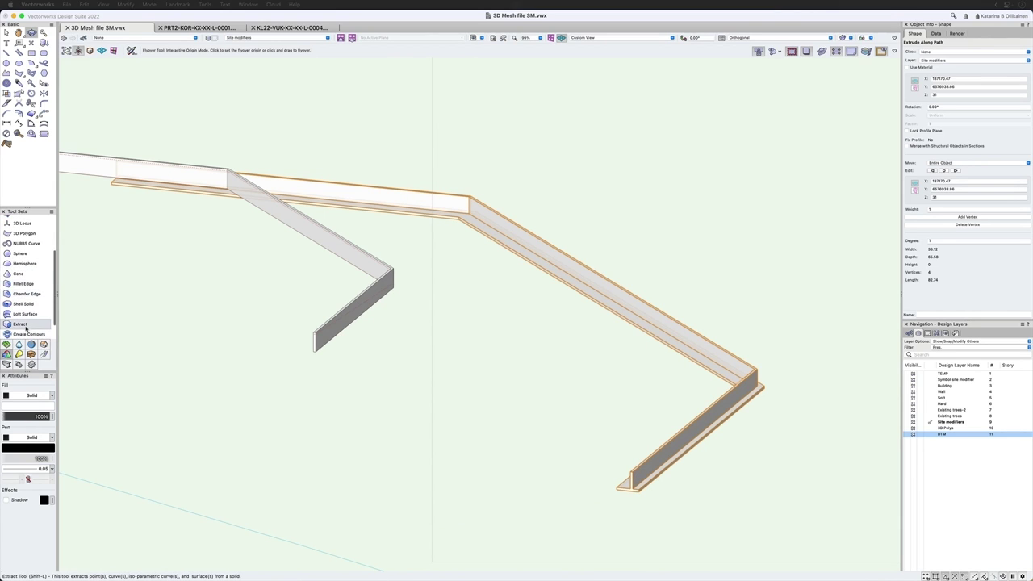
{"action": "left_click", "coordinate": [26, 326]}
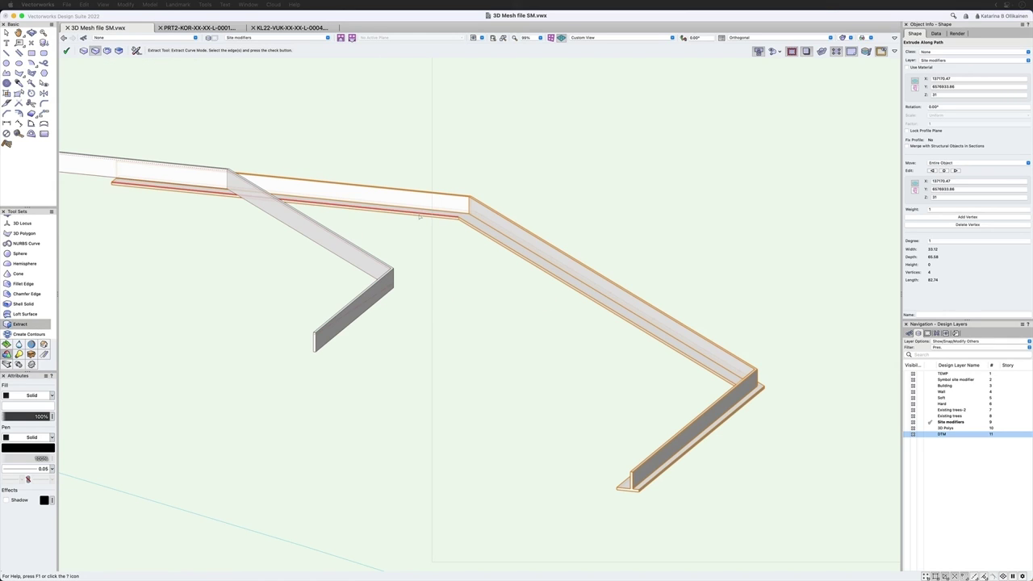
- Extract the wall's three top edges as NURBS curves and discard the extracted plane
{"action": "left_click", "coordinate": [405, 195]}
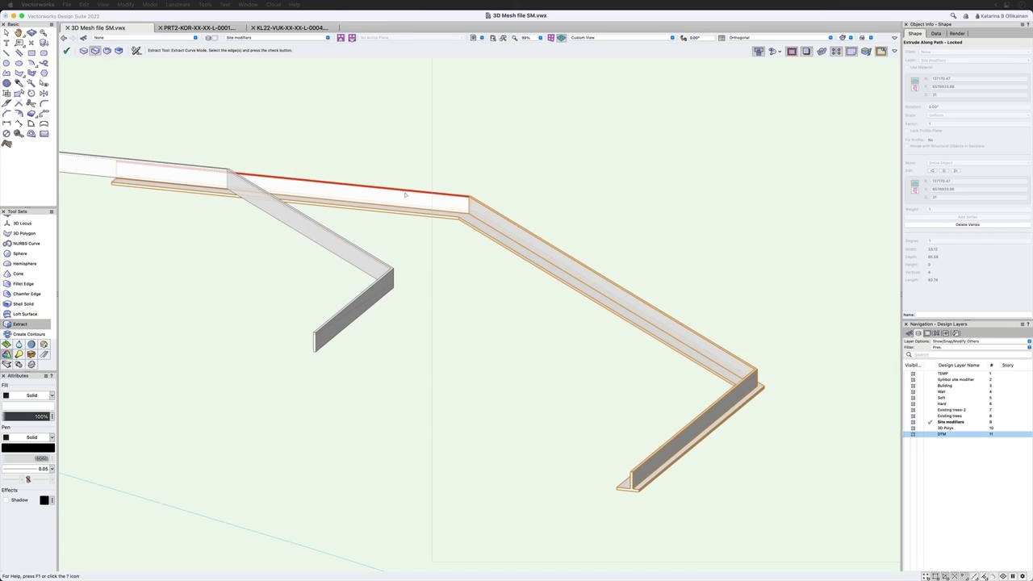
{"action": "left_click", "coordinate": [528, 240], "text": "shift"}
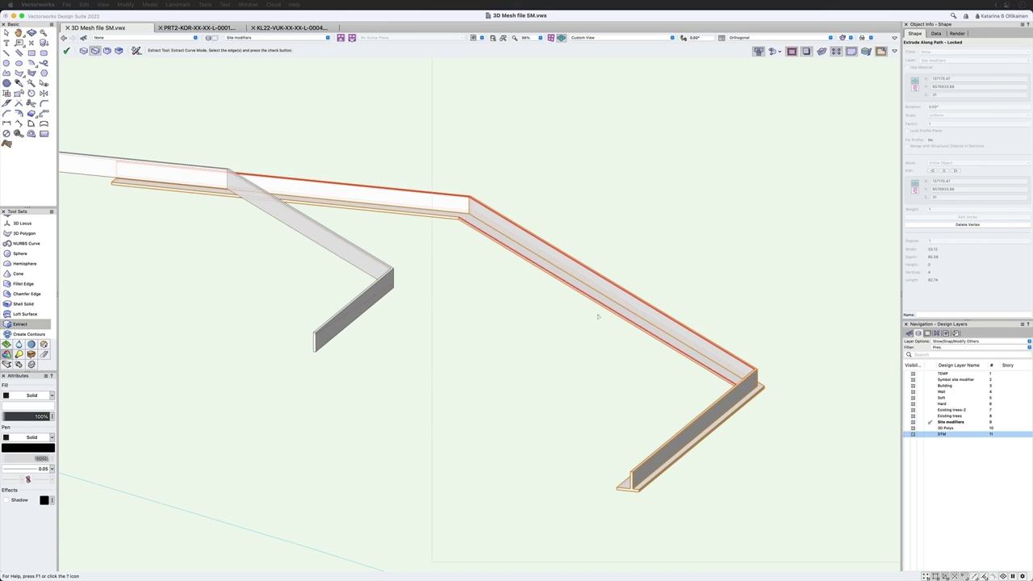
{"action": "left_click", "coordinate": [730, 391], "text": "shift"}
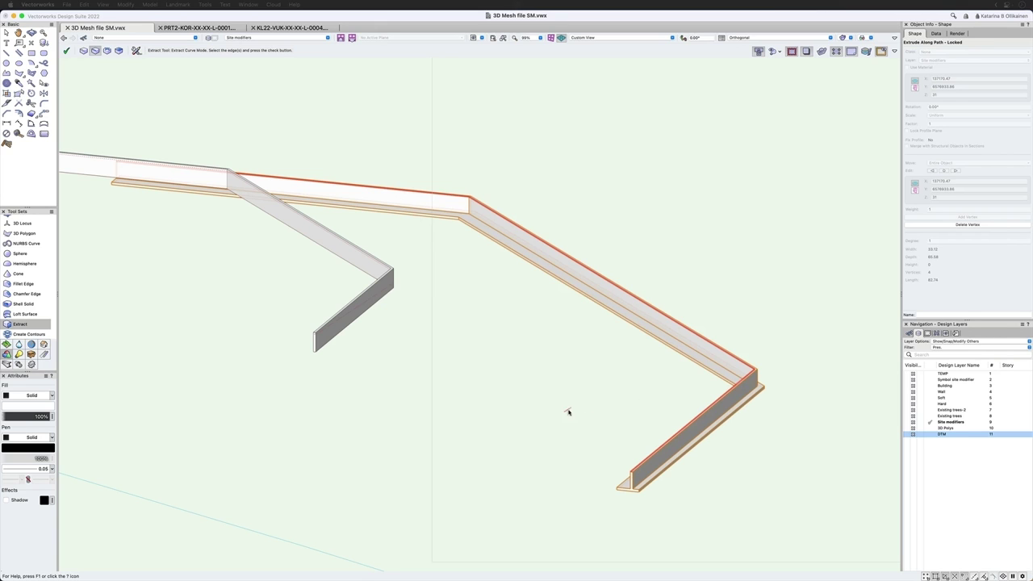
{"action": "left_click", "coordinate": [67, 50]}
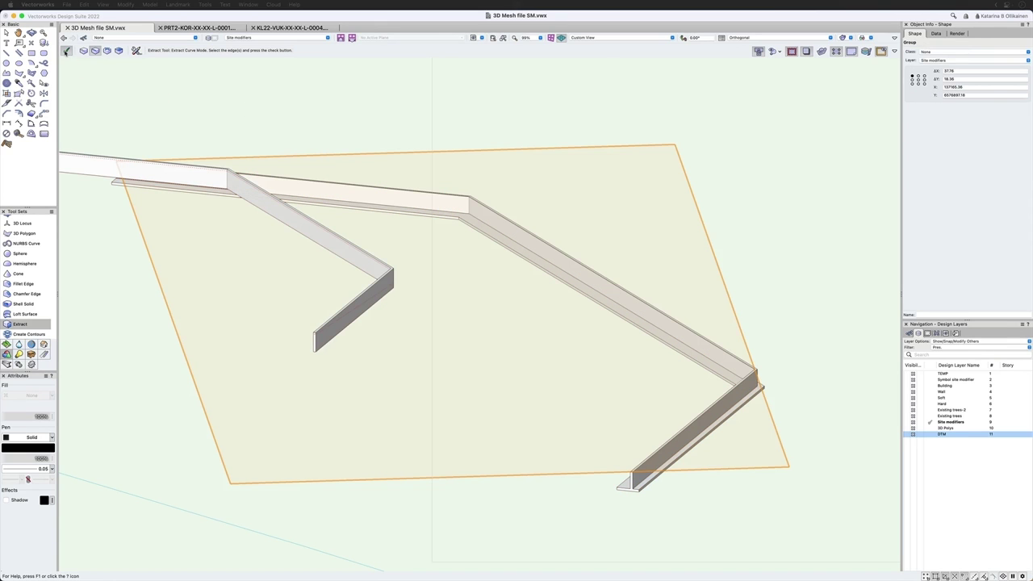
{"action": "scroll", "coordinate": [615, 356], "scroll_direction": "down", "scroll_amount": 1}
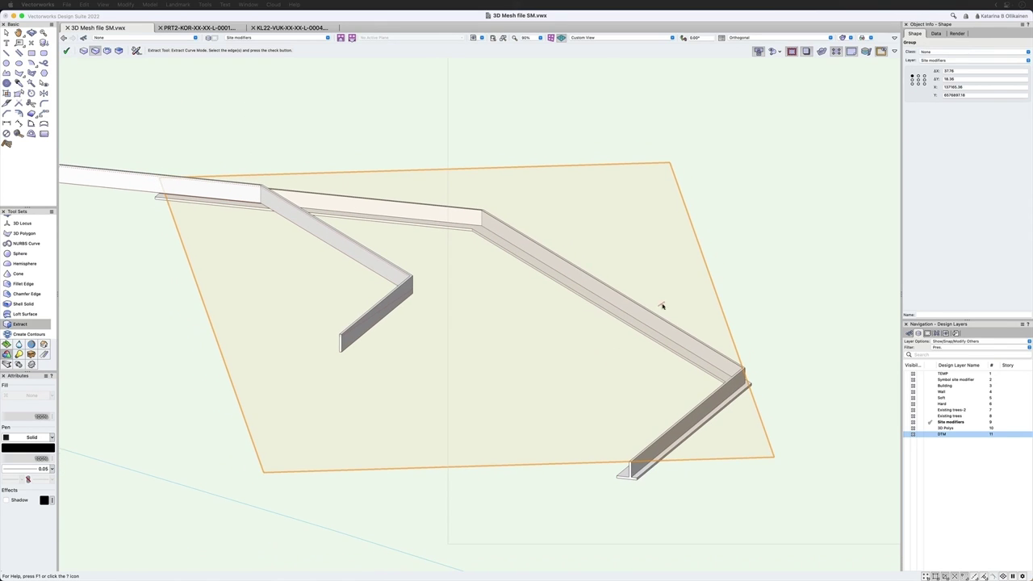
{"action": "key", "text": "super+u"}
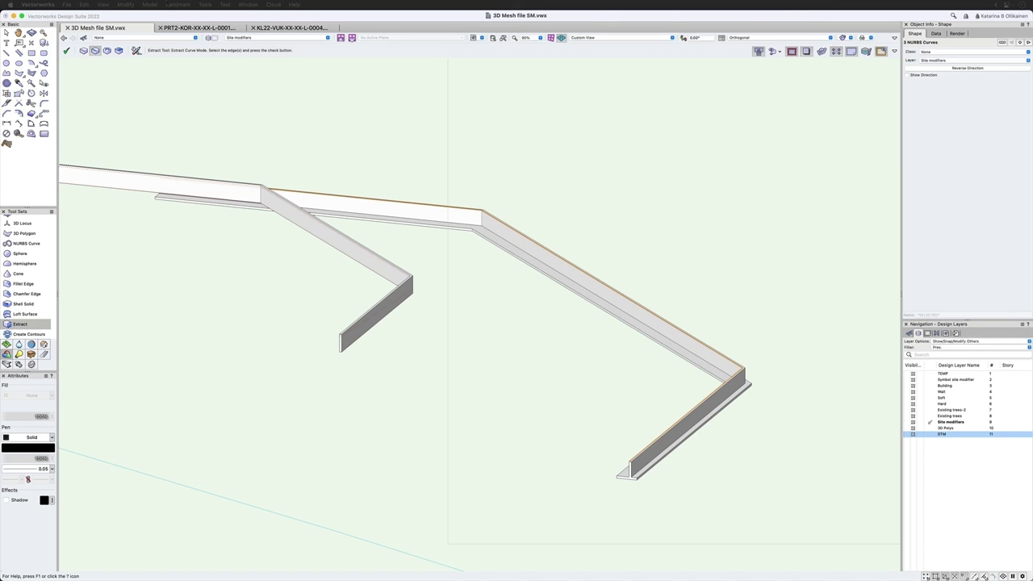
- Convert the edge curves to 3D polygons and compose them into one polygon
{"action": "left_click", "coordinate": [127, 4]}
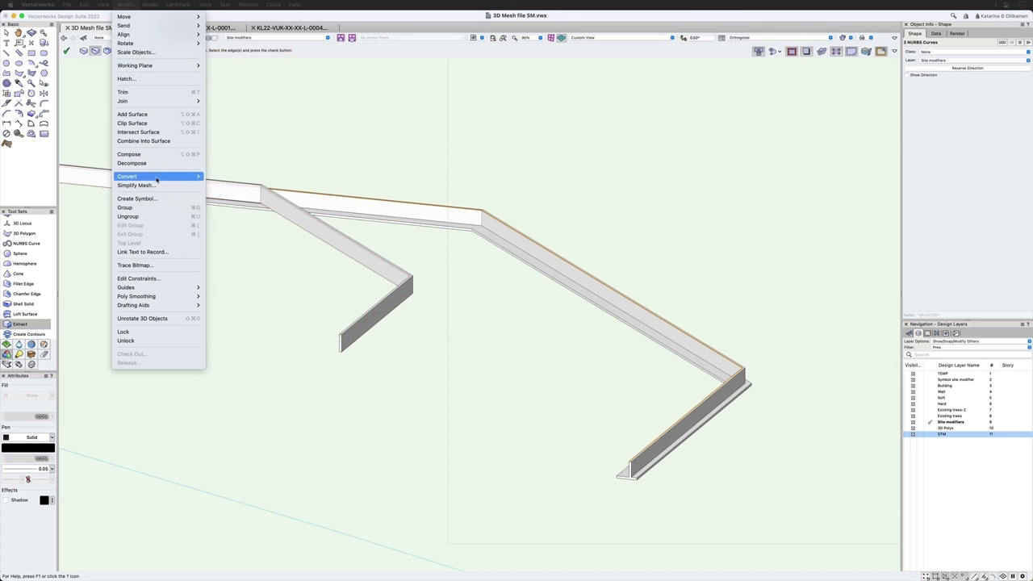
{"action": "mouse_move", "coordinate": [156, 179]}
{"action": "left_click", "coordinate": [272, 257]}
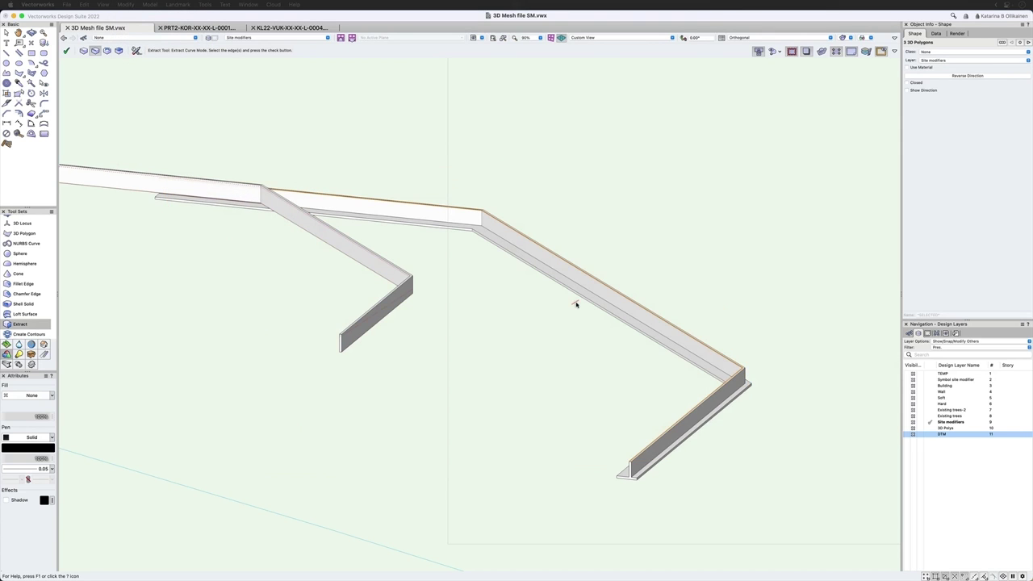
{"action": "left_click", "coordinate": [123, 4]}
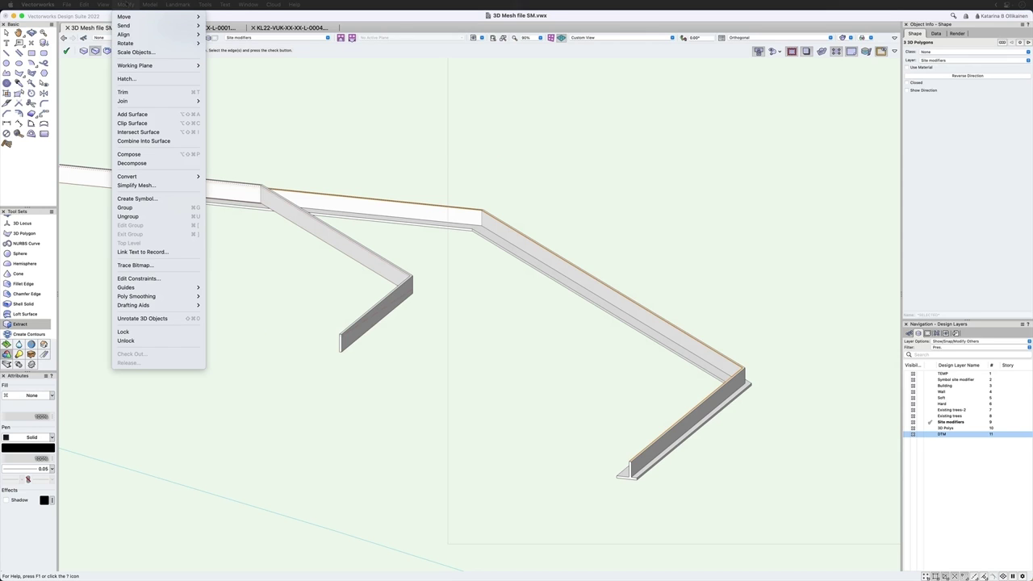
{"action": "left_click", "coordinate": [144, 154]}
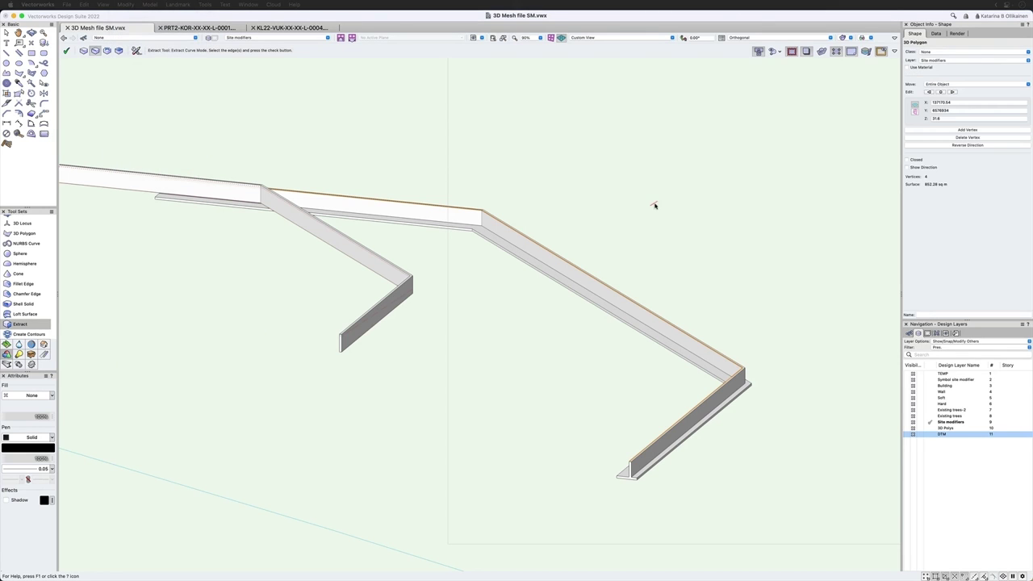
- Set the polygon's Z to 31.5 and its class to Site-DTM-Modifier, keeping its attributes
{"action": "left_click", "coordinate": [965, 119]}
{"action": "key", "text": "Return"}
{"action": "left_click", "coordinate": [934, 52]}
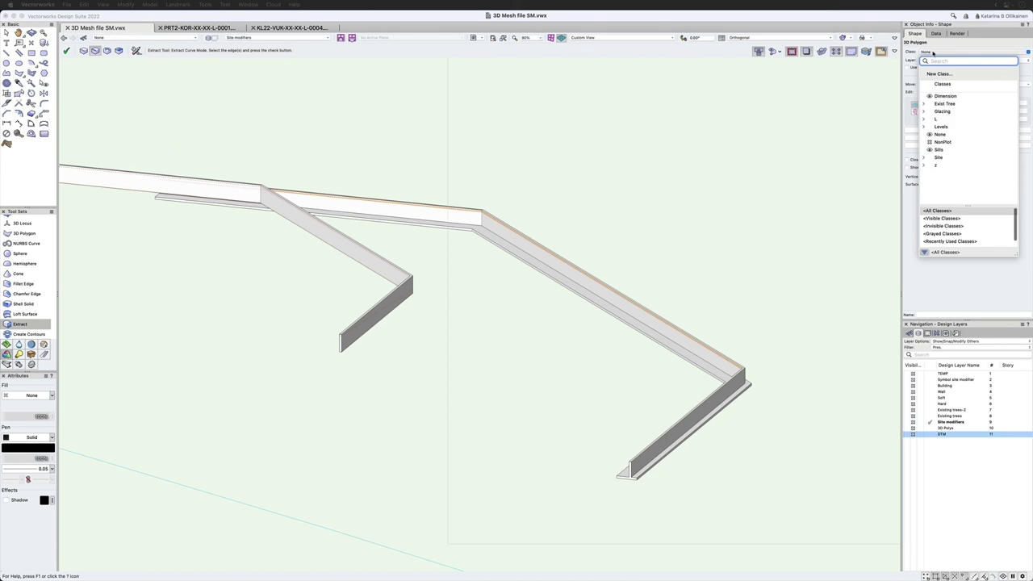
{"action": "left_click", "coordinate": [926, 158]}
{"action": "left_click", "coordinate": [950, 174]}
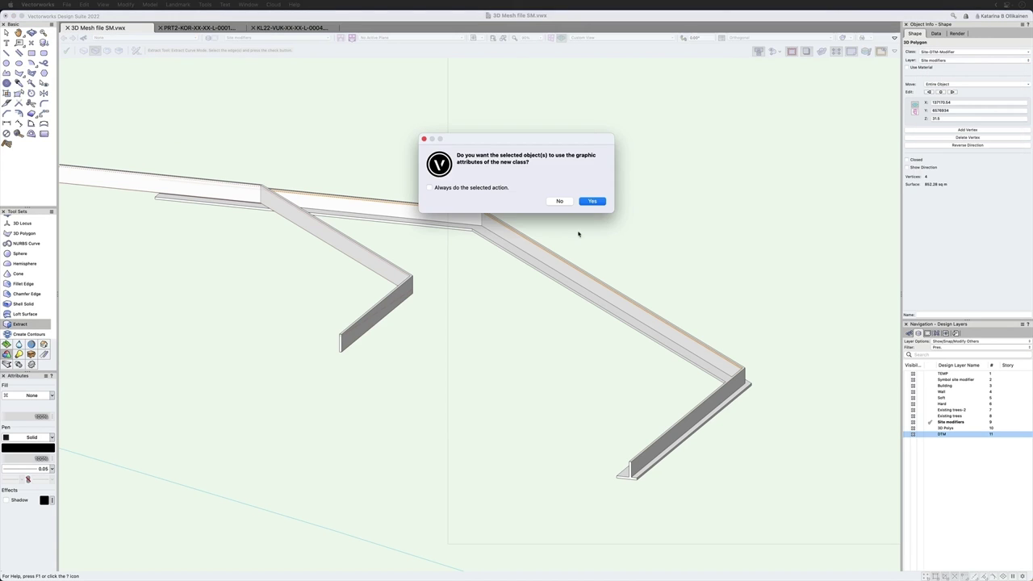
{"action": "left_click", "coordinate": [565, 201]}
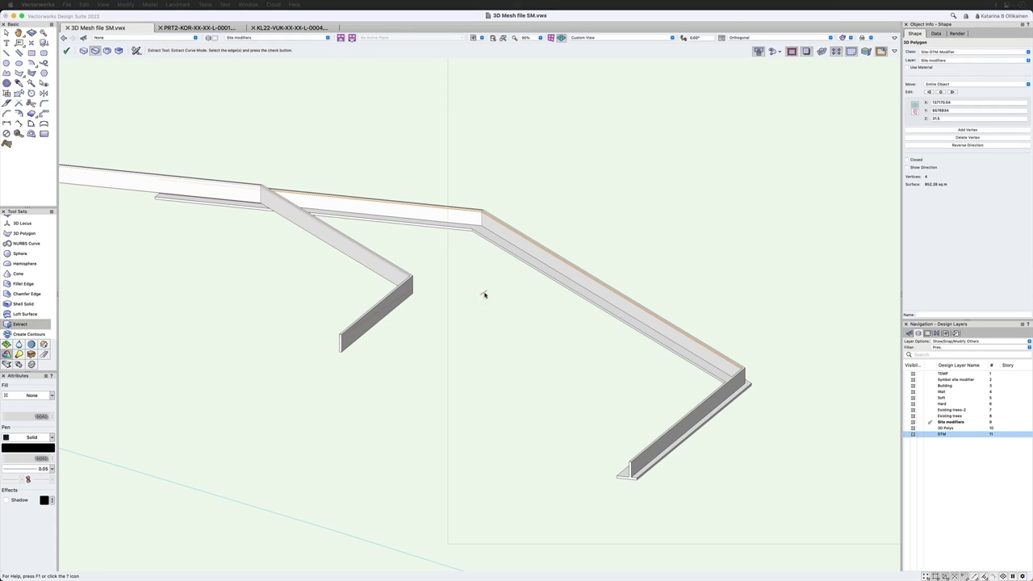
- Extract the lower and right walls' top edges as NURBS curves, then bring up Modify > Convert
{"action": "key", "text": "shift+c"}
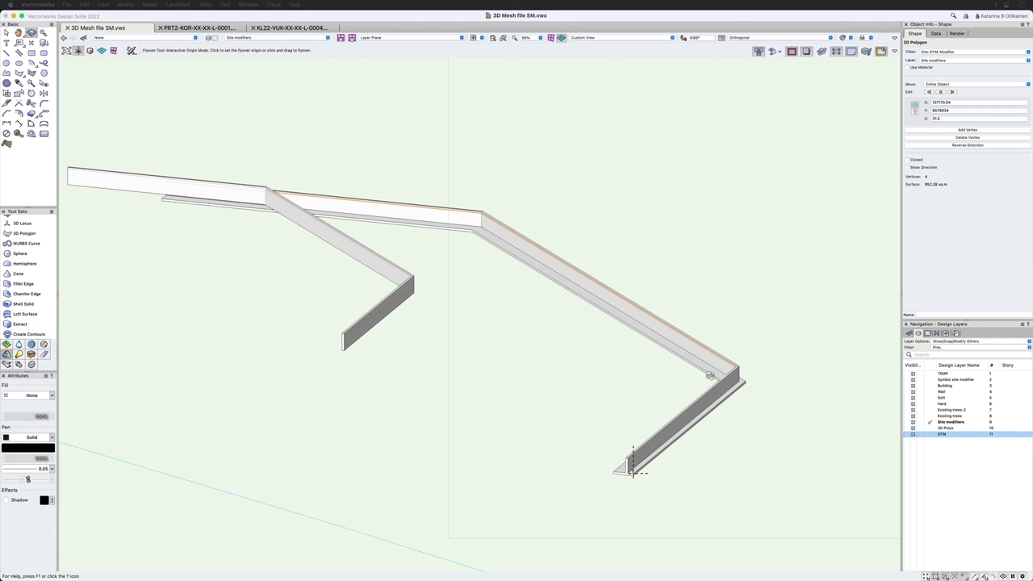
{"action": "left_click_drag", "start_coordinate": [741, 366], "coordinate": [638, 379]}
{"action": "scroll", "coordinate": [307, 376], "scroll_direction": "down", "scroll_amount": 3}
{"action": "scroll", "coordinate": [776, 270], "scroll_direction": "up", "scroll_amount": 3}
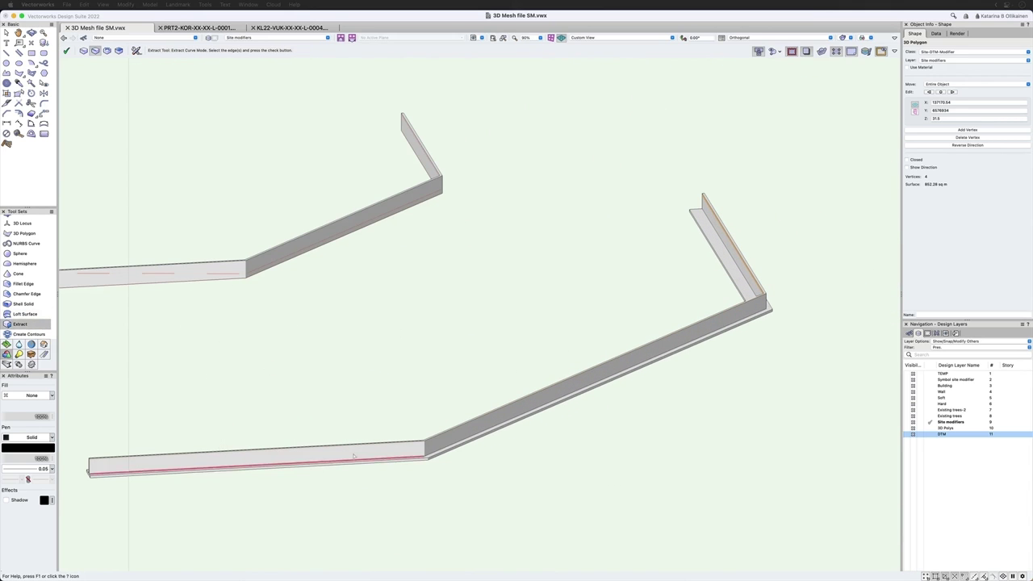
{"action": "left_click", "coordinate": [388, 446]}
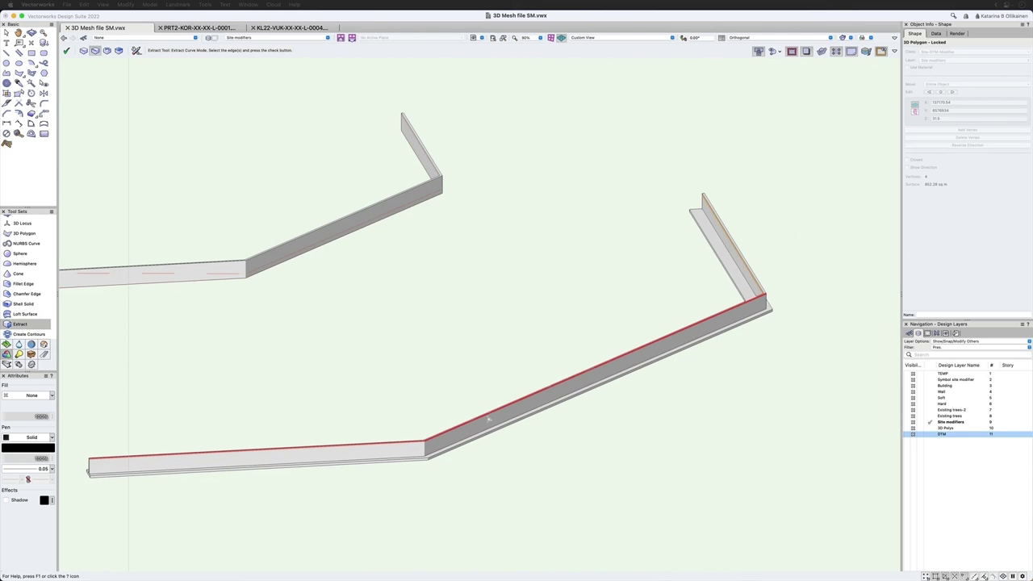
{"action": "left_click", "coordinate": [756, 273], "text": "shift"}
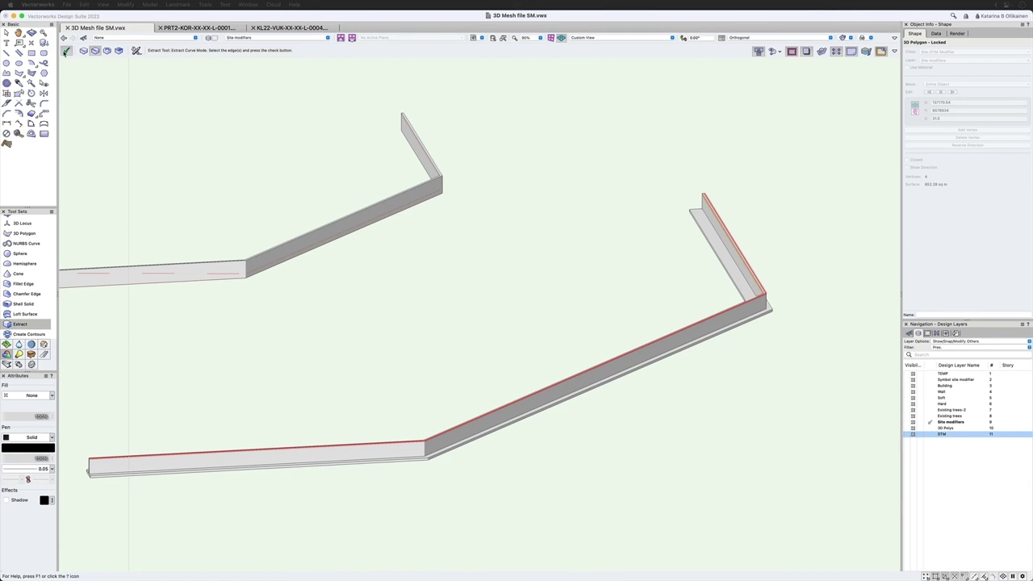
{"action": "key", "text": "Return"}
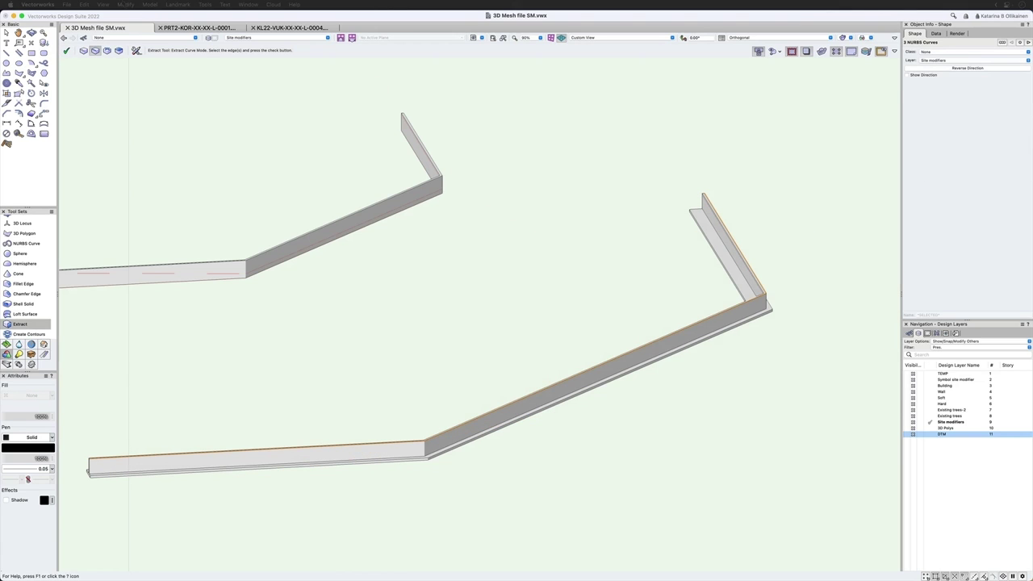
{"action": "left_click", "coordinate": [126, 4]}
{"action": "mouse_move", "coordinate": [188, 180]}
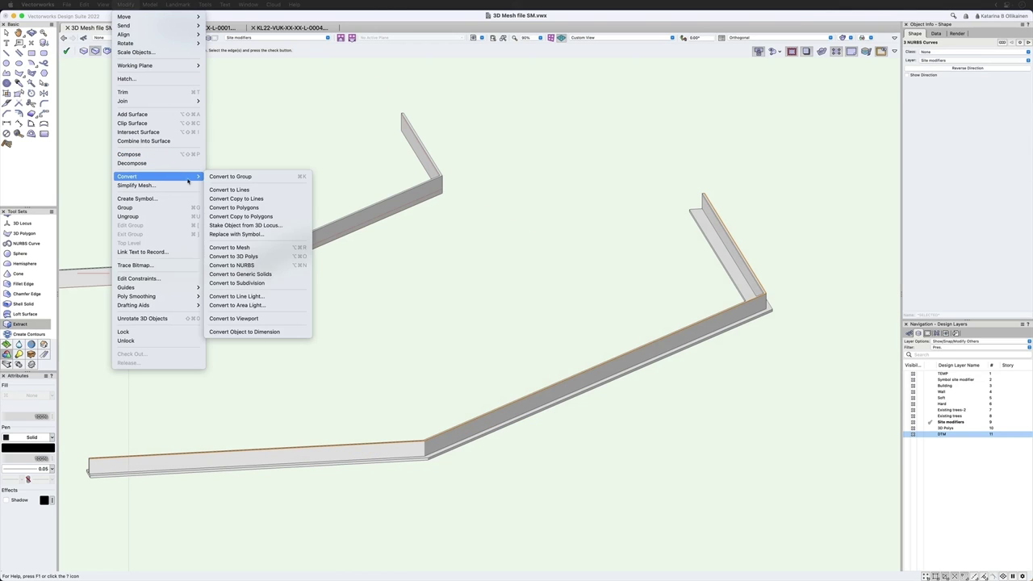
- Convert the curves to 3D polygons, ungroup them and set Z to 30.9
{"action": "left_click", "coordinate": [257, 257]}
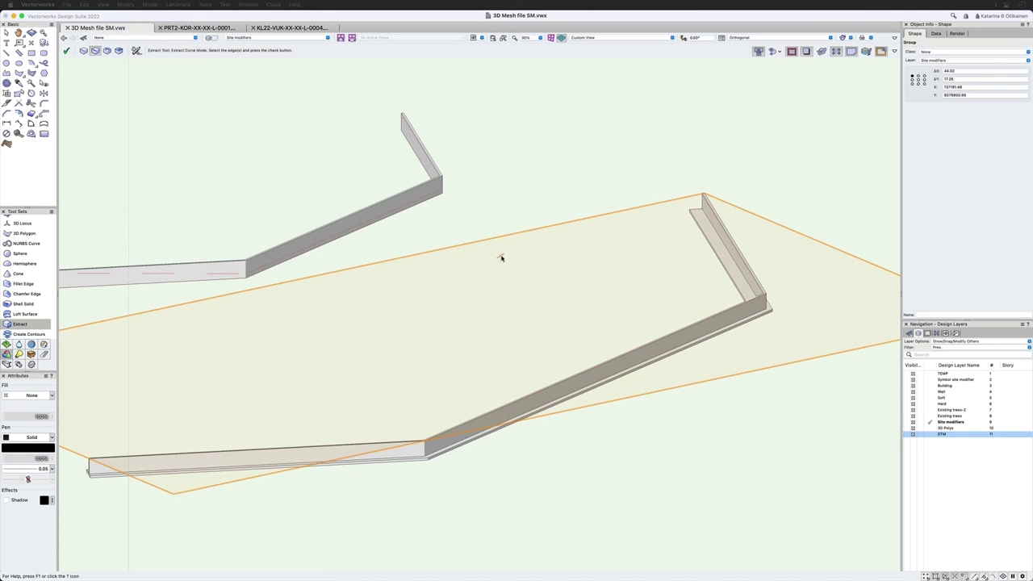
{"action": "left_click", "coordinate": [126, 5]}
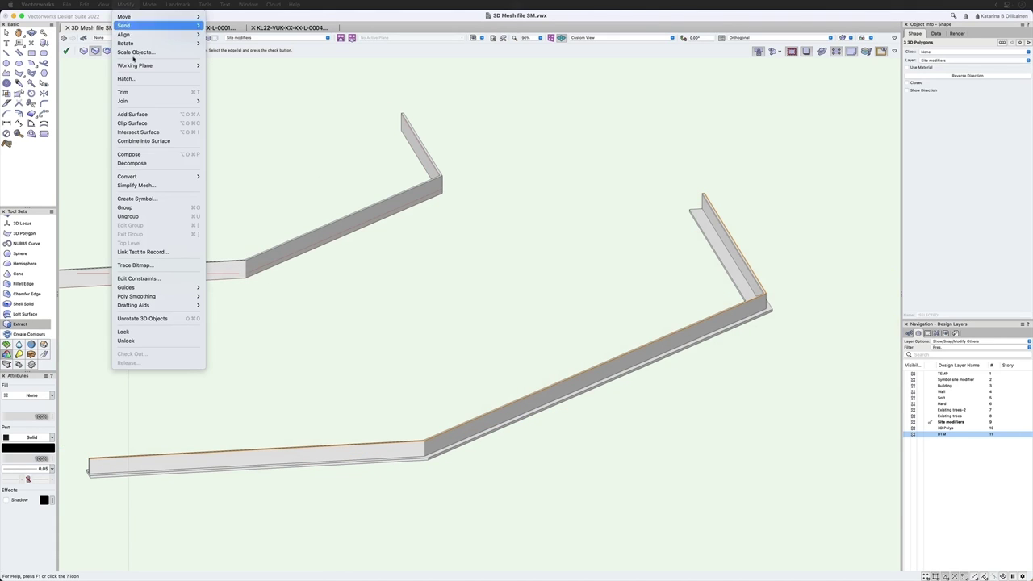
{"action": "left_click", "coordinate": [179, 156]}
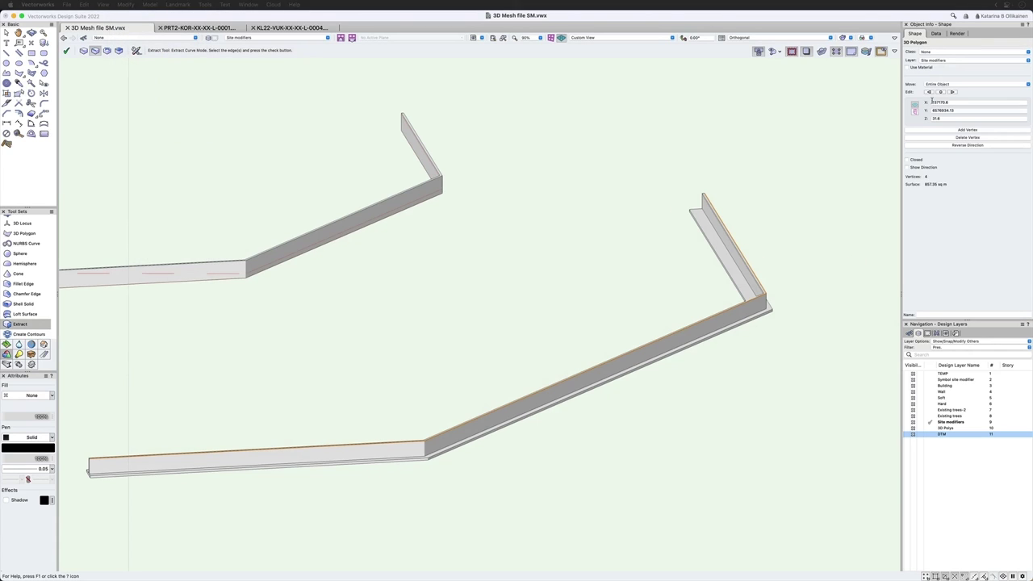
{"action": "left_click", "coordinate": [976, 119]}
{"action": "key", "text": "Return"}
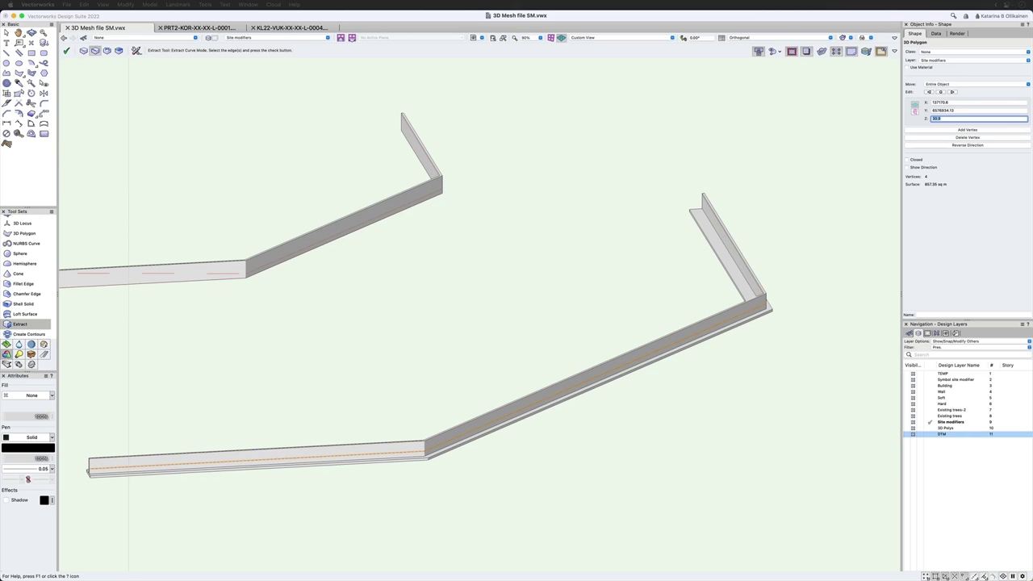
- Assign the polygon to the Site-DTM-Modifier class, keeping its own graphic attributes
{"action": "left_click", "coordinate": [965, 52]}
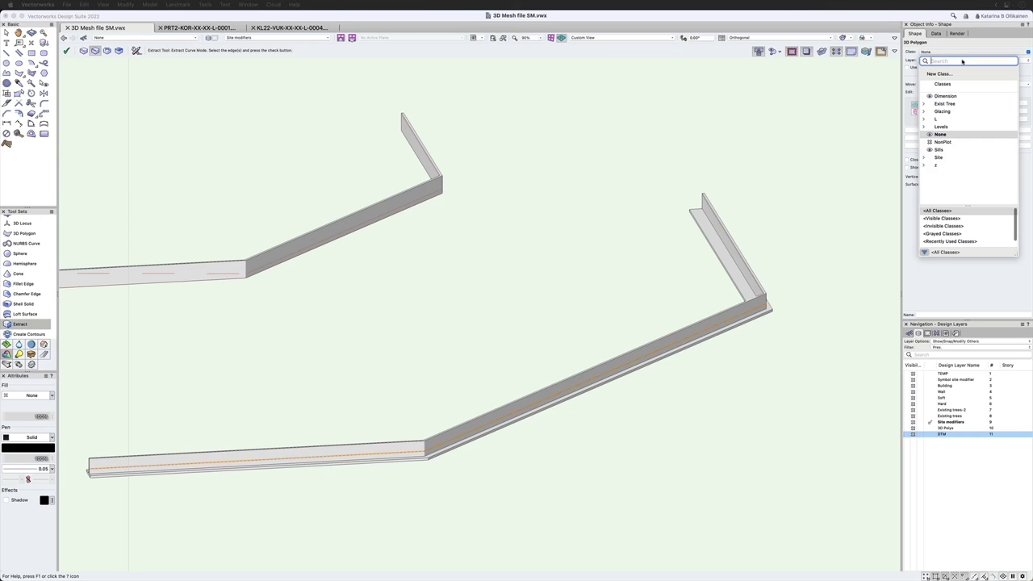
{"action": "left_click", "coordinate": [924, 158]}
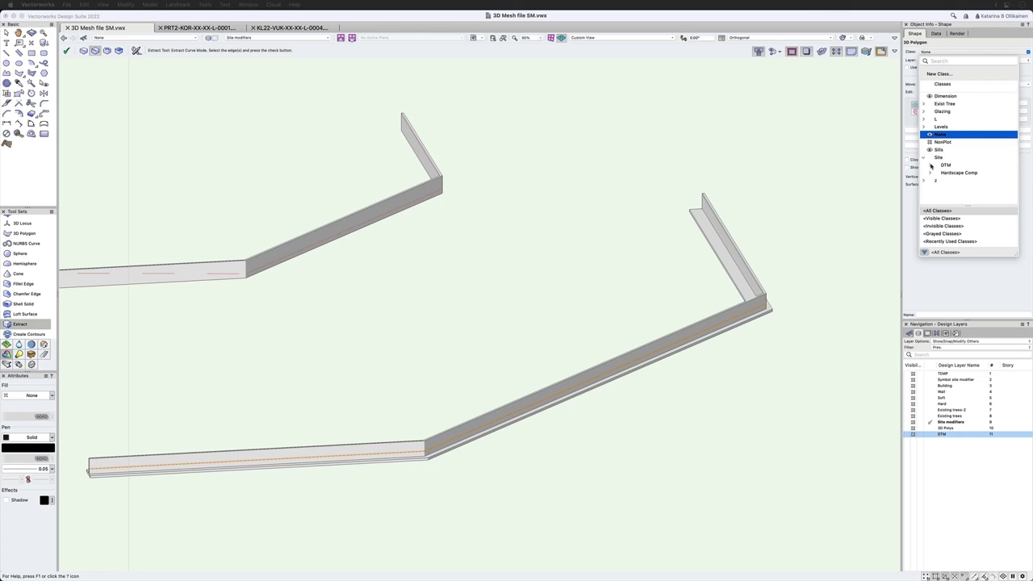
{"action": "left_click", "coordinate": [931, 165]}
{"action": "left_click", "coordinate": [947, 172]}
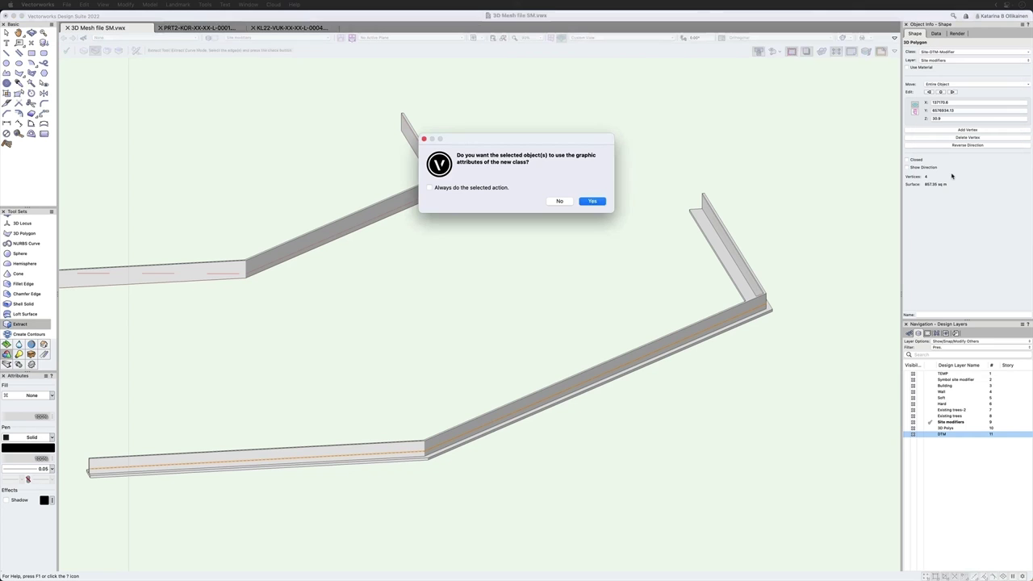
{"action": "left_click", "coordinate": [559, 201]}
- Reshape the polygon's end vertex onto the wall top, deselect, and return to Top/Plan
{"action": "scroll", "coordinate": [759, 242], "scroll_direction": "down", "scroll_amount": 3}
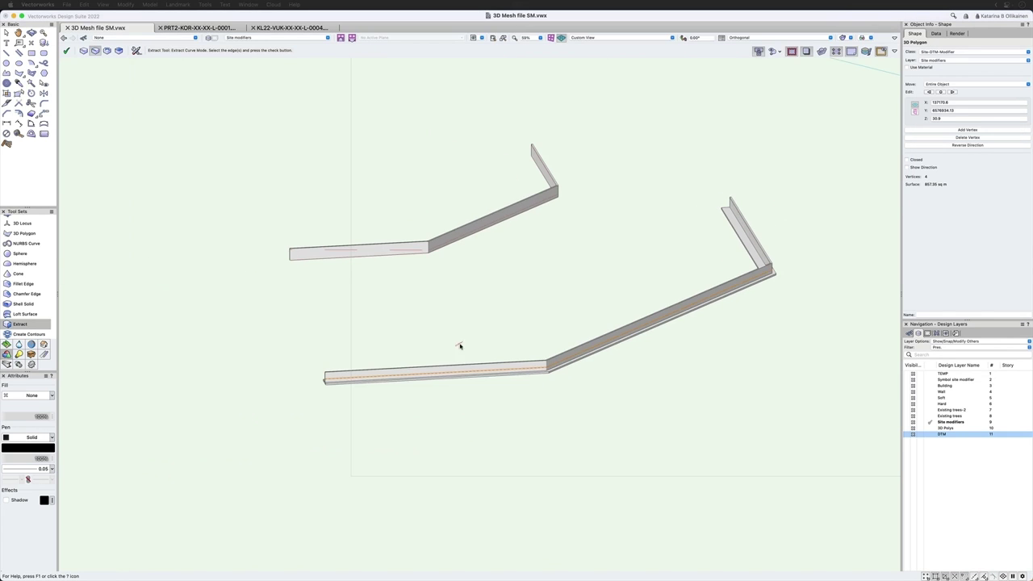
{"action": "scroll", "coordinate": [316, 381], "scroll_direction": "up", "scroll_amount": 4}
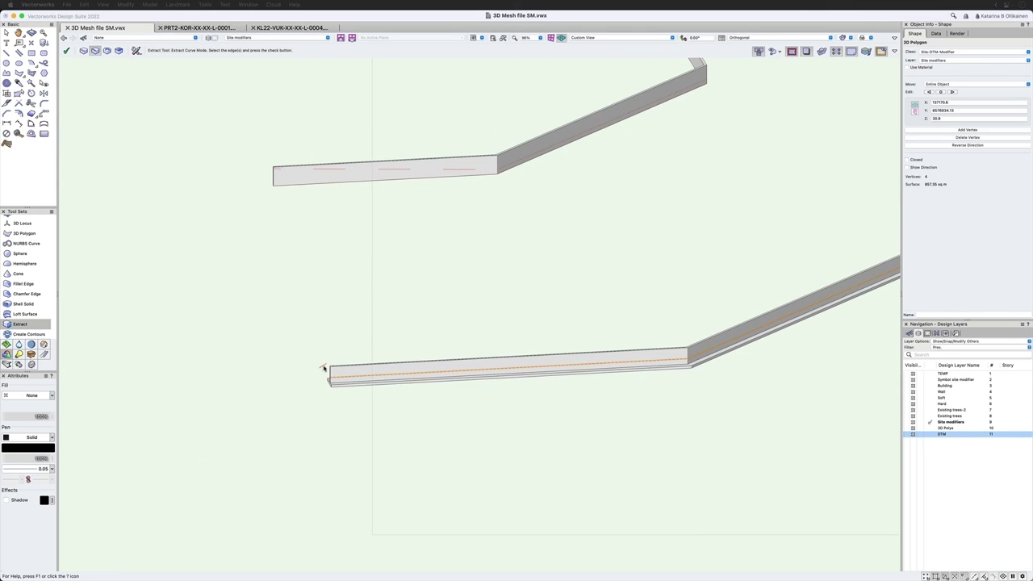
{"action": "scroll", "coordinate": [324, 369], "scroll_direction": "up", "scroll_amount": 6}
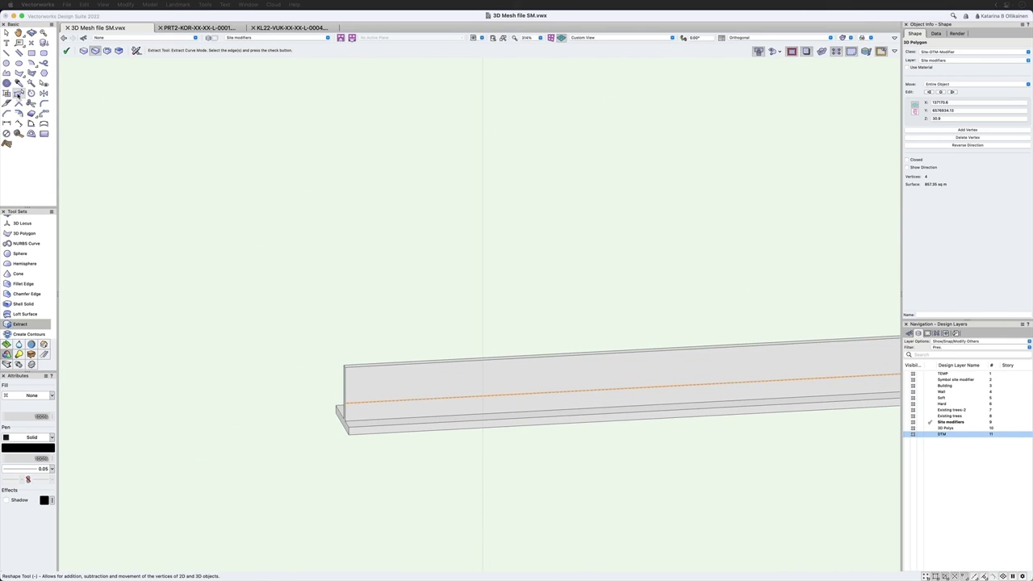
{"action": "left_click", "coordinate": [18, 93]}
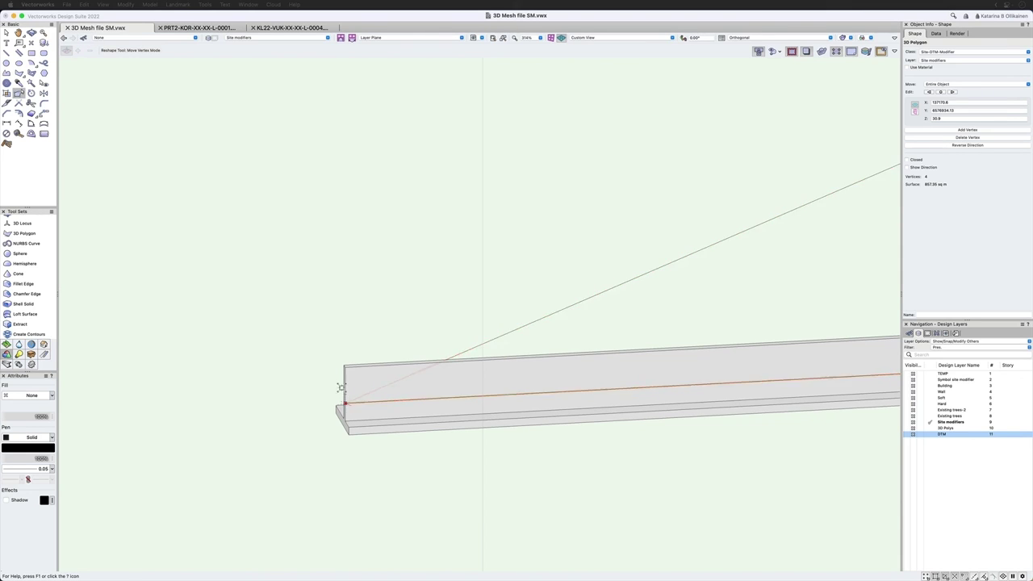
{"action": "left_click_drag", "start_coordinate": [341, 388], "coordinate": [346, 374]}
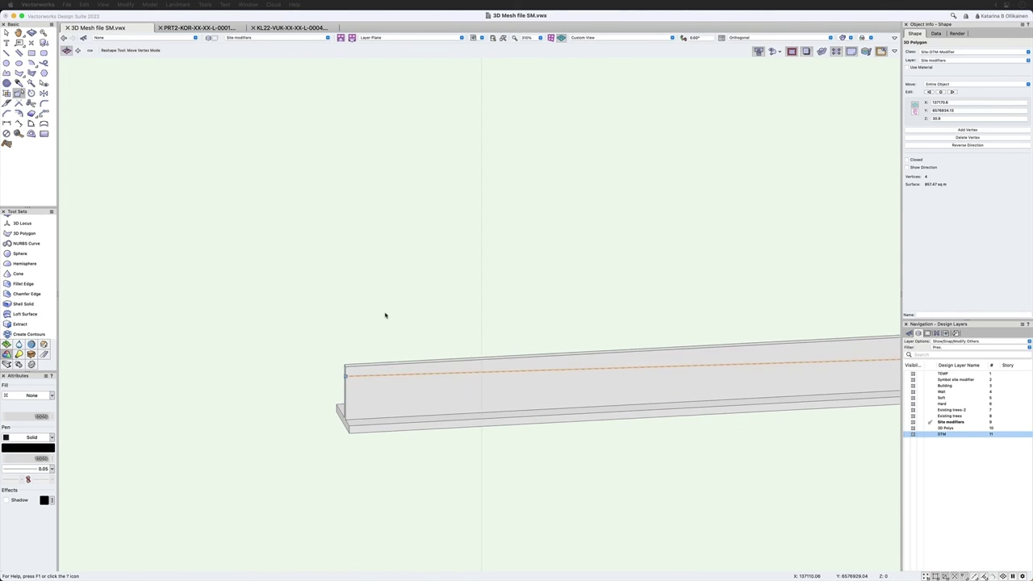
{"action": "scroll", "coordinate": [385, 316], "scroll_direction": "down", "scroll_amount": 4}
{"action": "key", "text": "x"}
{"action": "left_click", "coordinate": [430, 193]}
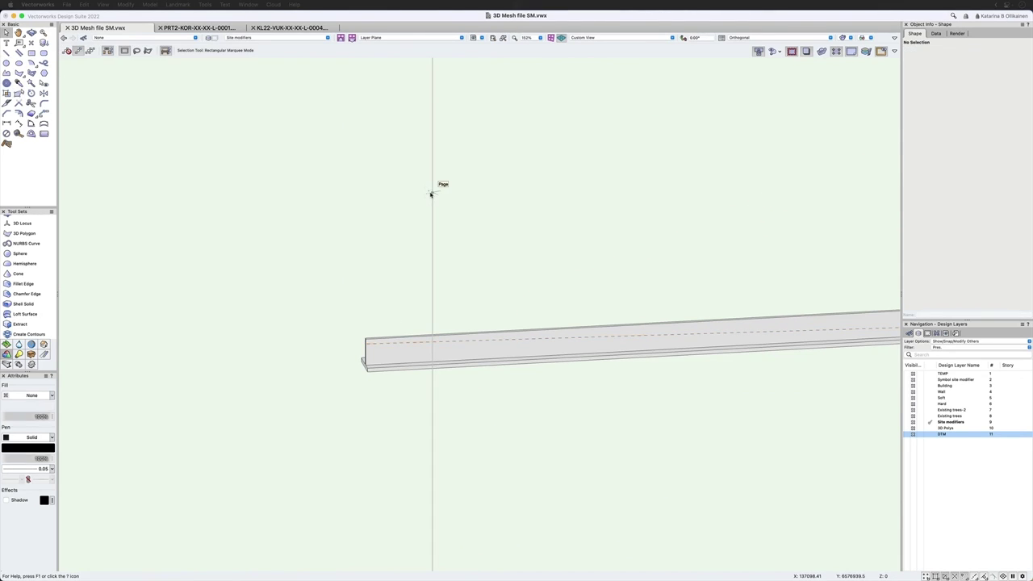
{"action": "key", "text": "super+5"}
{"action": "scroll", "coordinate": [537, 342], "scroll_direction": "down", "scroll_amount": 4}
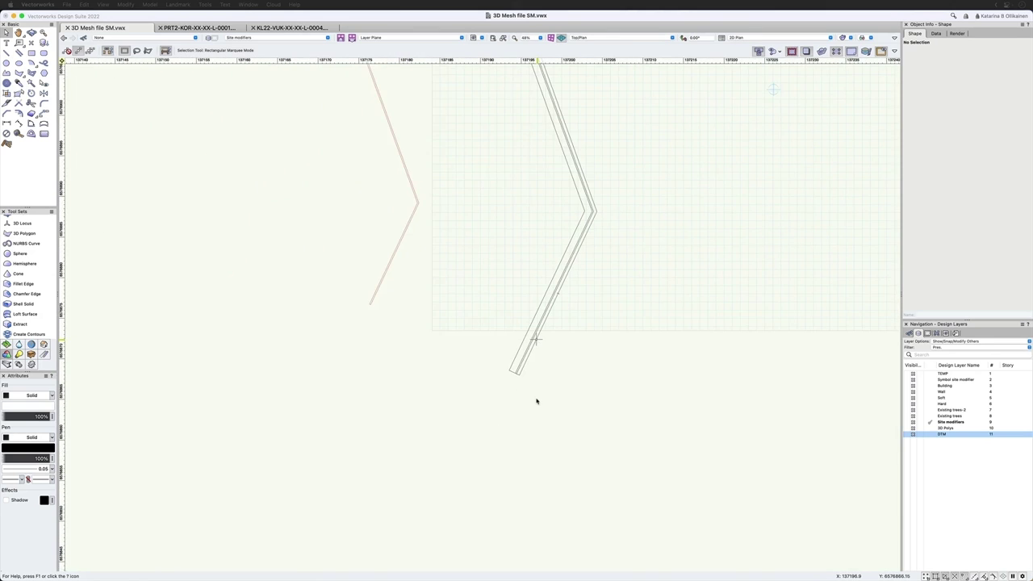
- Show the DTM layer, update the site model and fly around the terraced terrain in 3D
{"action": "scroll", "coordinate": [536, 401], "scroll_direction": "down", "scroll_amount": 3}
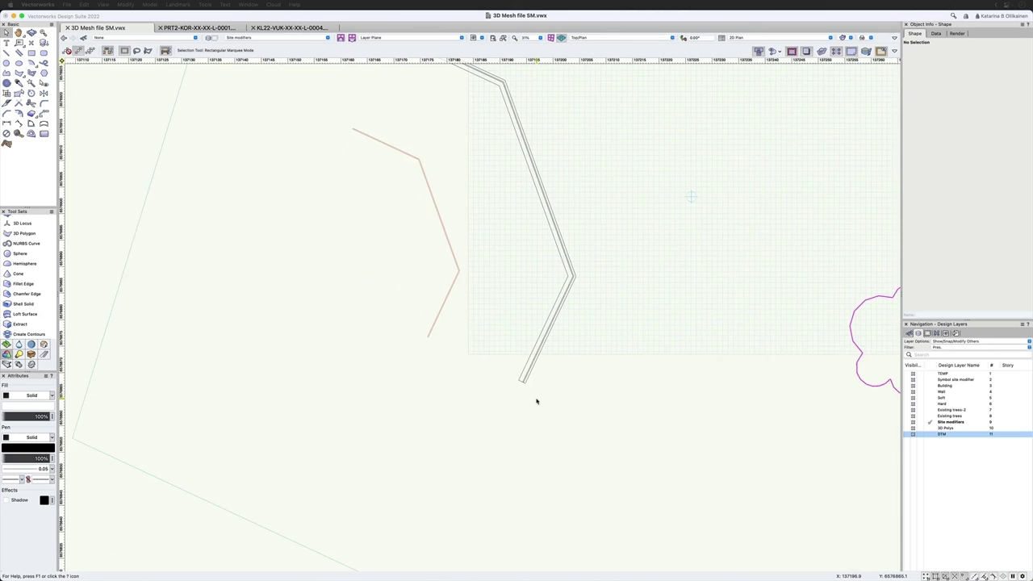
{"action": "left_click", "coordinate": [907, 434]}
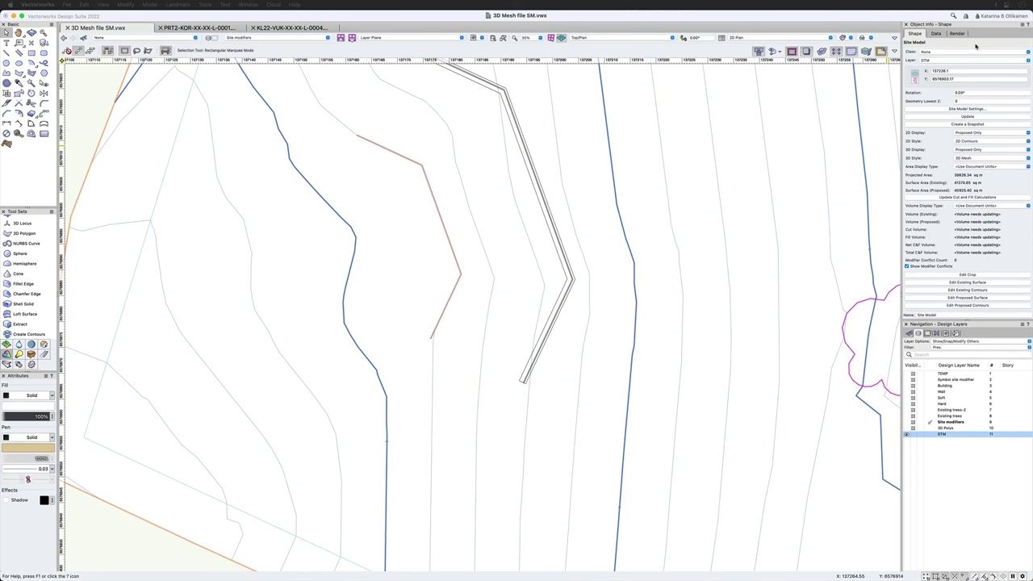
{"action": "left_click", "coordinate": [982, 116]}
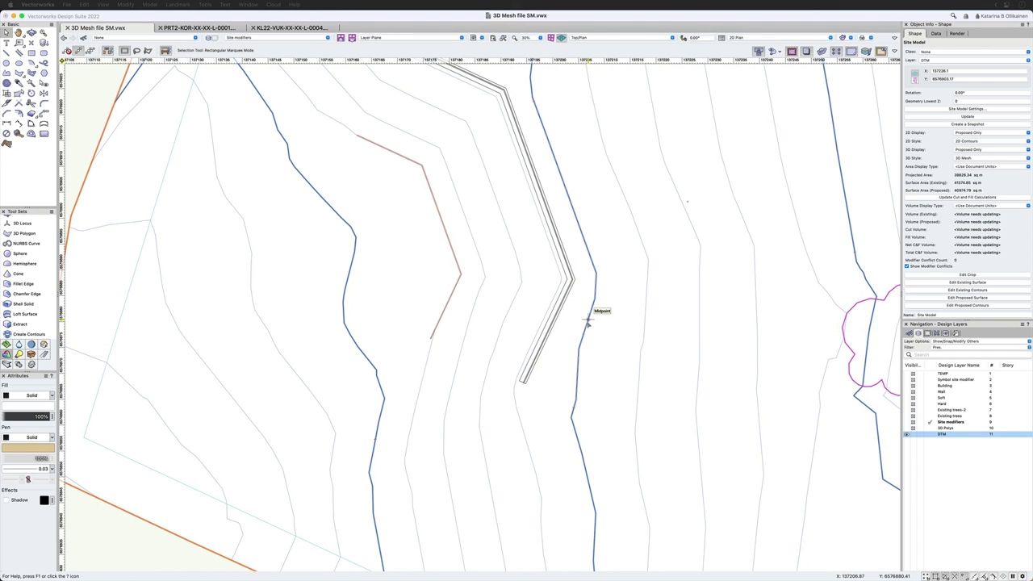
{"action": "middle_click_drag", "start_coordinate": [588, 320], "coordinate": [390, 248], "text": "shift"}
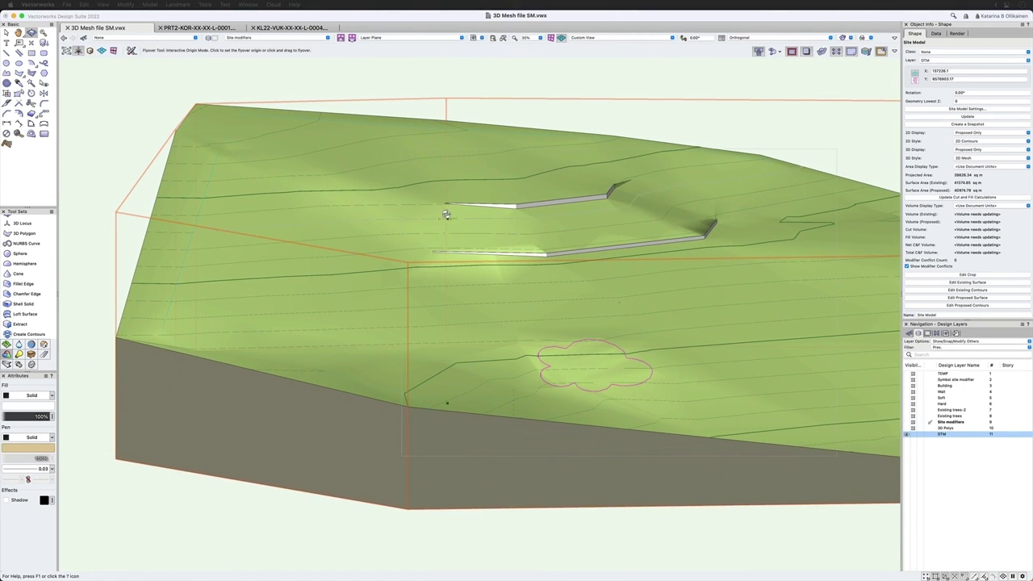
{"action": "scroll", "coordinate": [428, 220], "scroll_direction": "up", "scroll_amount": 5}
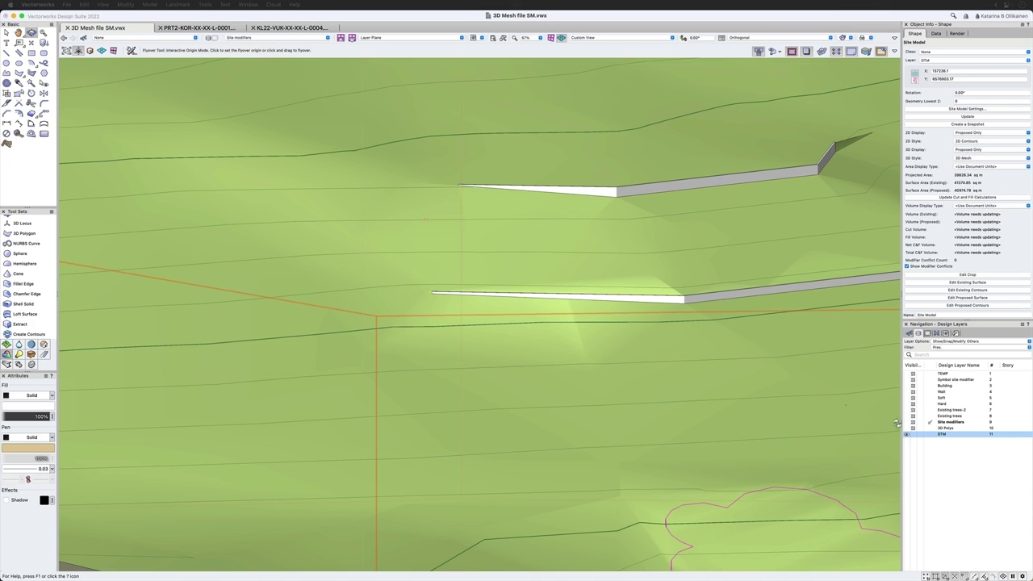
- Activate the Wall layer in Top/Plan, select the straight wall with DTM hidden, then reshow DTM
{"action": "left_click", "coordinate": [935, 392]}
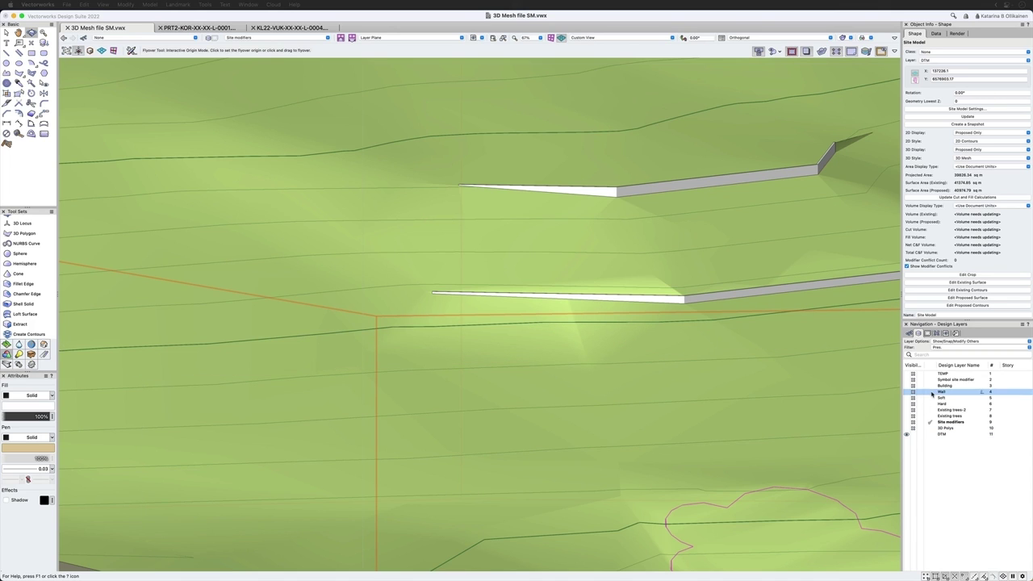
{"action": "key", "text": "super+5"}
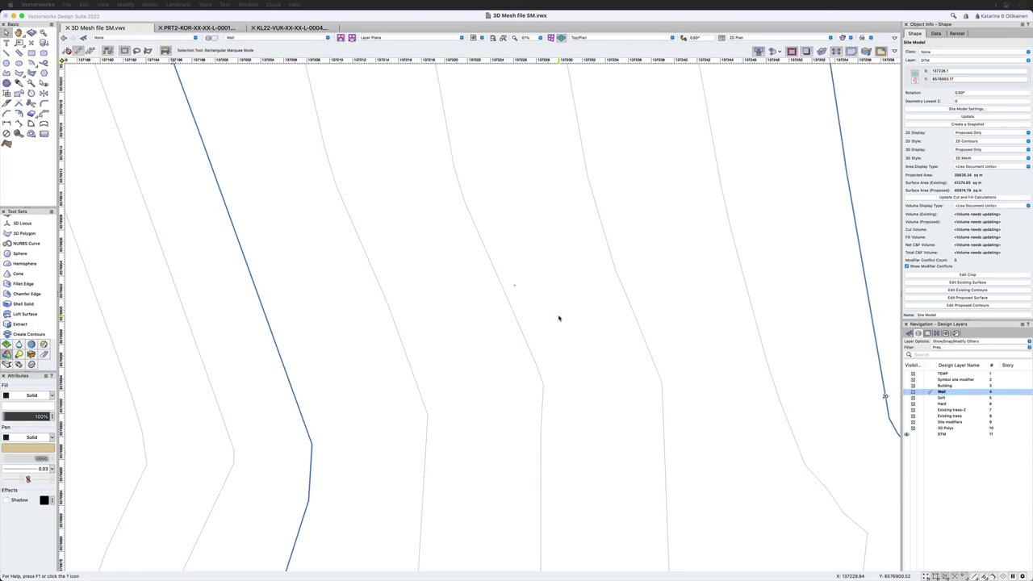
{"action": "left_click", "coordinate": [915, 436]}
{"action": "scroll", "coordinate": [502, 394], "scroll_direction": "up", "scroll_amount": 5}
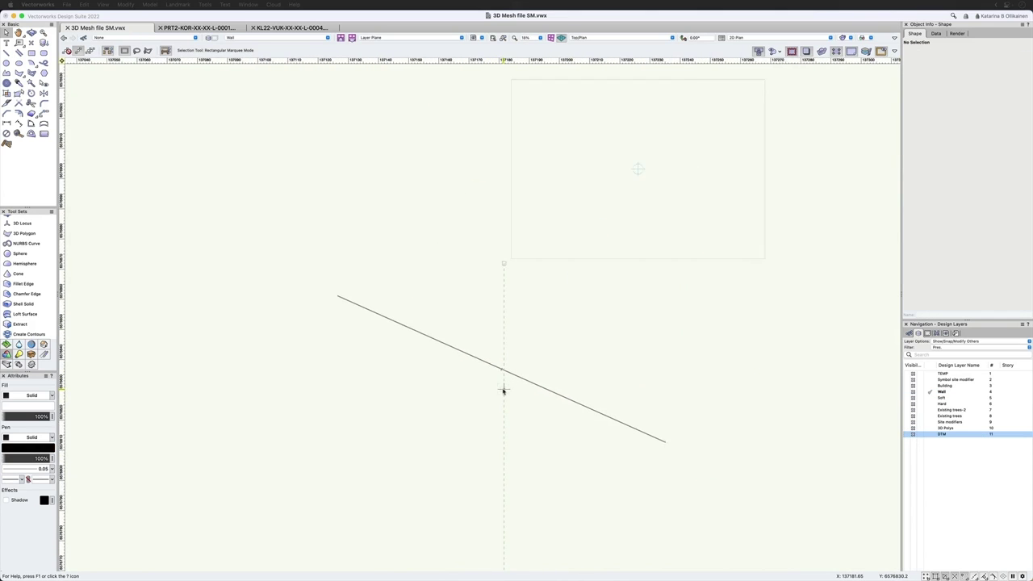
{"action": "left_click", "coordinate": [529, 373]}
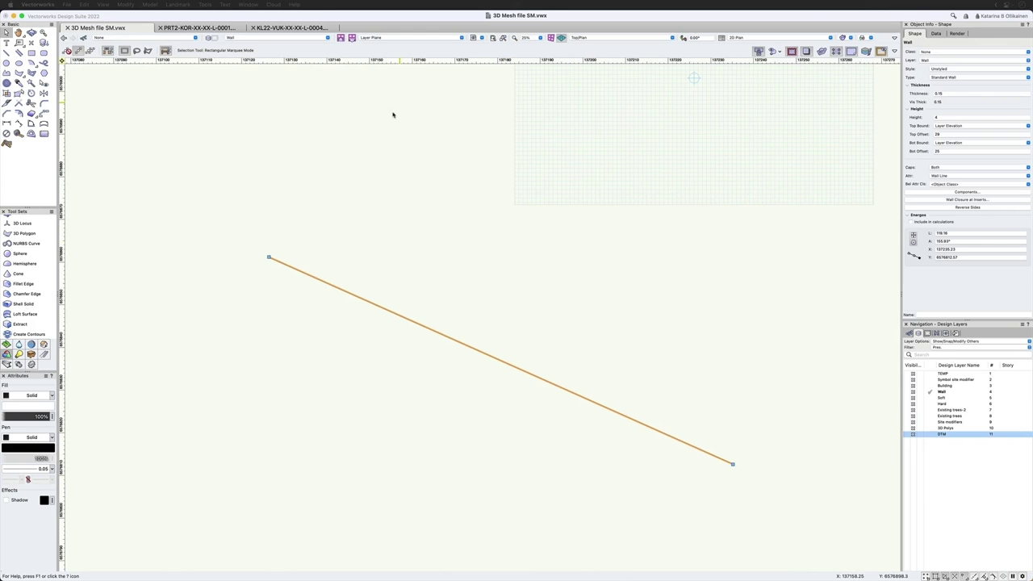
{"action": "left_click", "coordinate": [908, 434]}
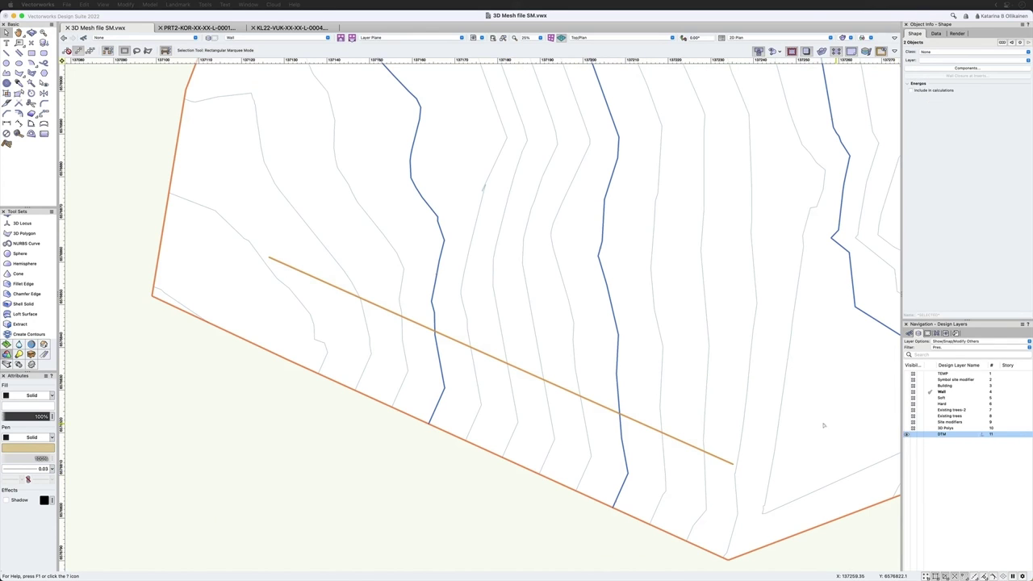
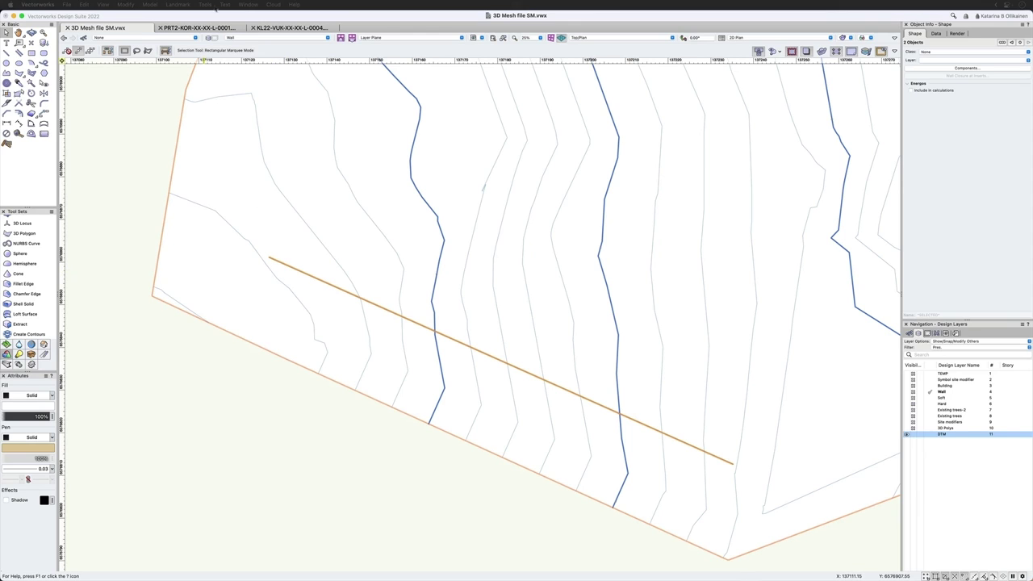
- Try Create Stepped Wall with nothing selected, then dismiss the Invalid Selection warning
{"action": "left_click", "coordinate": [175, 6]}
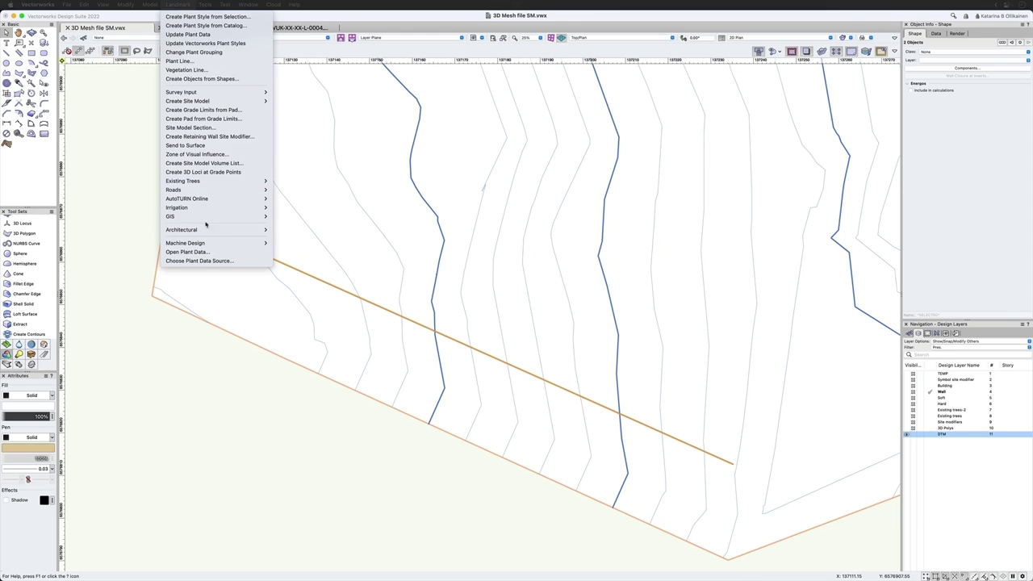
{"action": "mouse_move", "coordinate": [209, 234]}
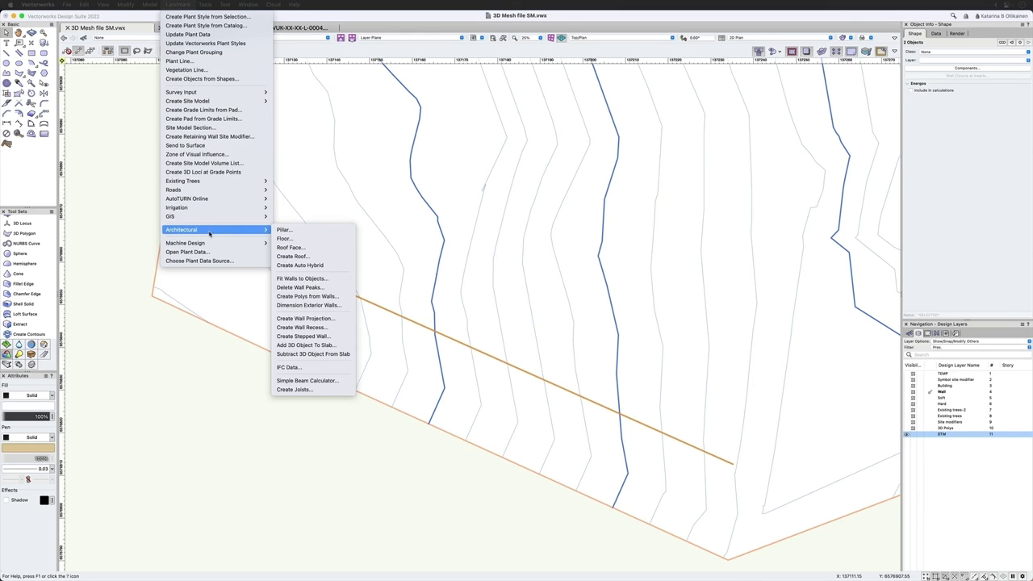
{"action": "left_click", "coordinate": [343, 338]}
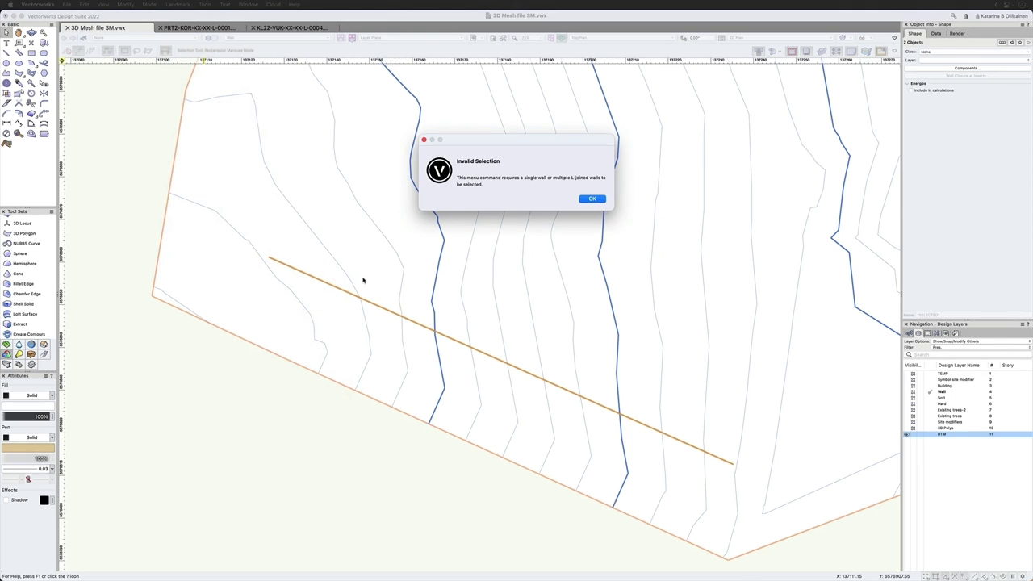
{"action": "left_click", "coordinate": [592, 198]}
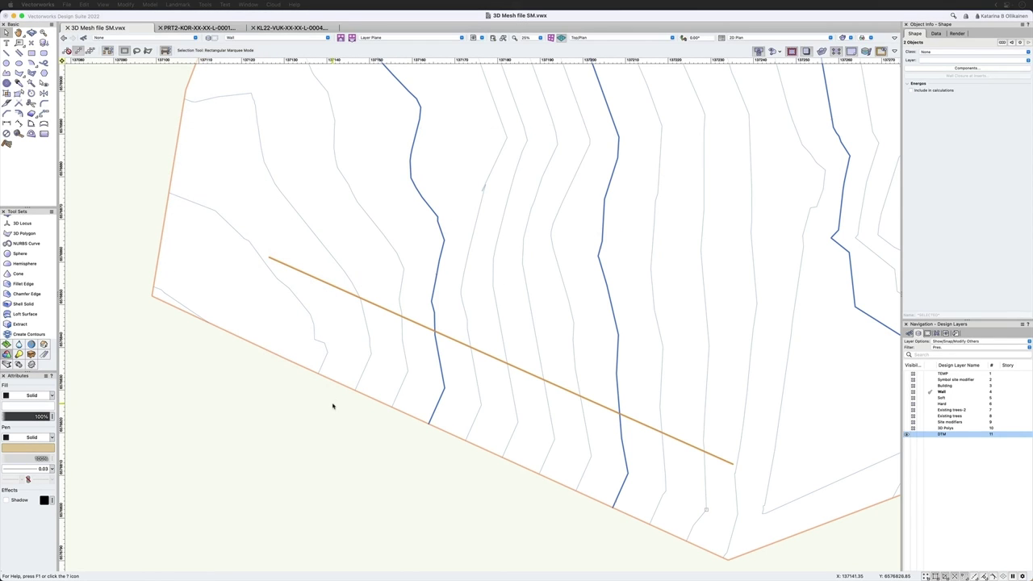
- Select the orange wall line and bring up Landmark > Architectural
{"action": "left_click", "coordinate": [374, 304]}
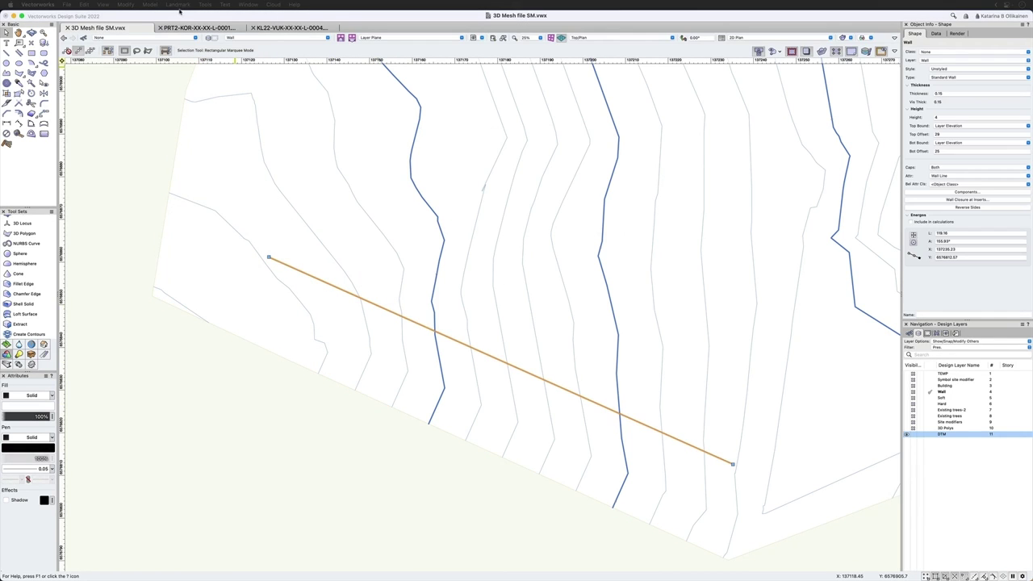
{"action": "left_click", "coordinate": [179, 5]}
{"action": "mouse_move", "coordinate": [235, 231]}
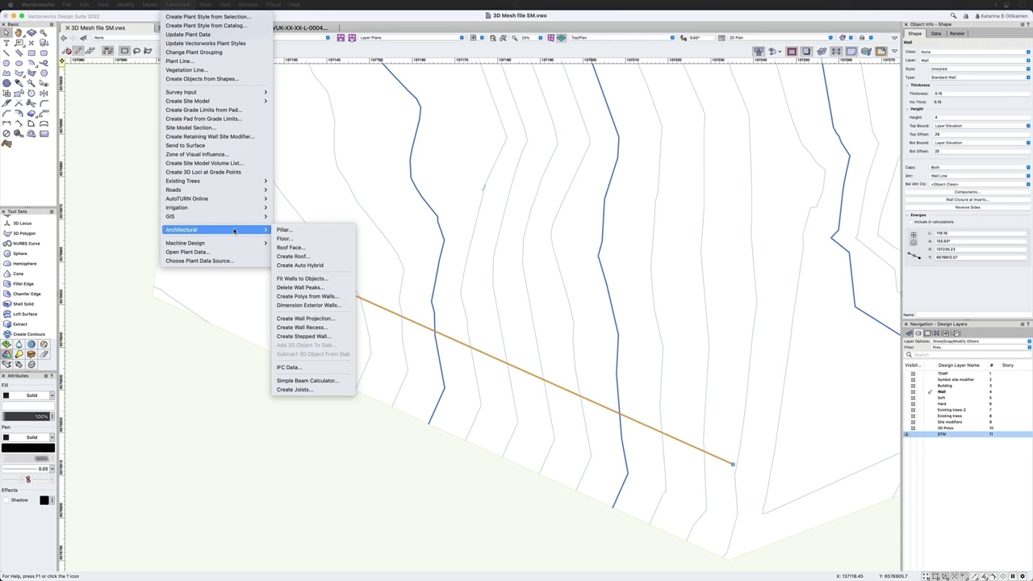
- Make the wall a terrain-stepped wall with step length 10, stepping the top of wall too
{"action": "left_click", "coordinate": [330, 336]}
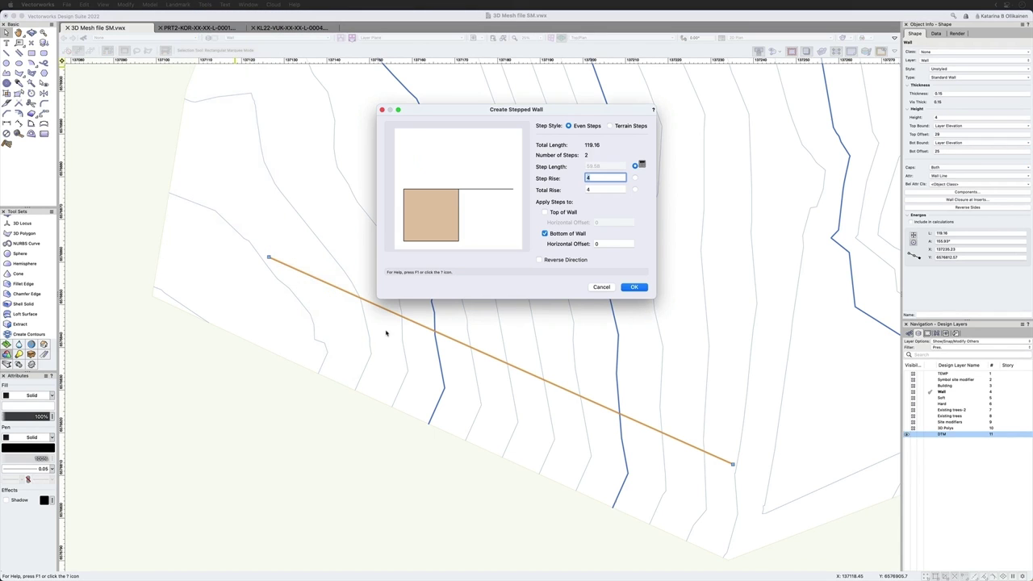
{"action": "left_click_drag", "start_coordinate": [436, 113], "coordinate": [411, 86]}
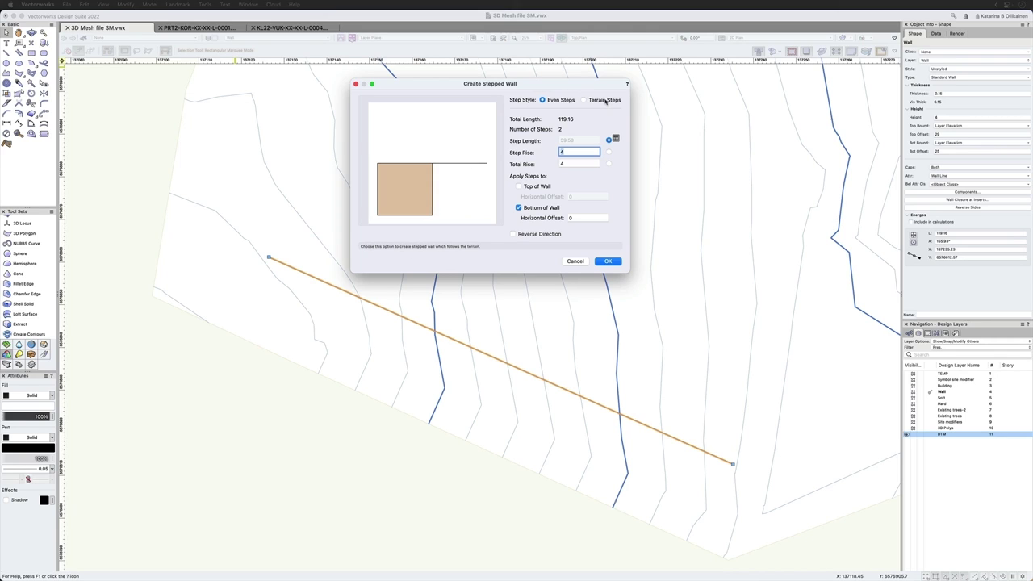
{"action": "left_click", "coordinate": [605, 100]}
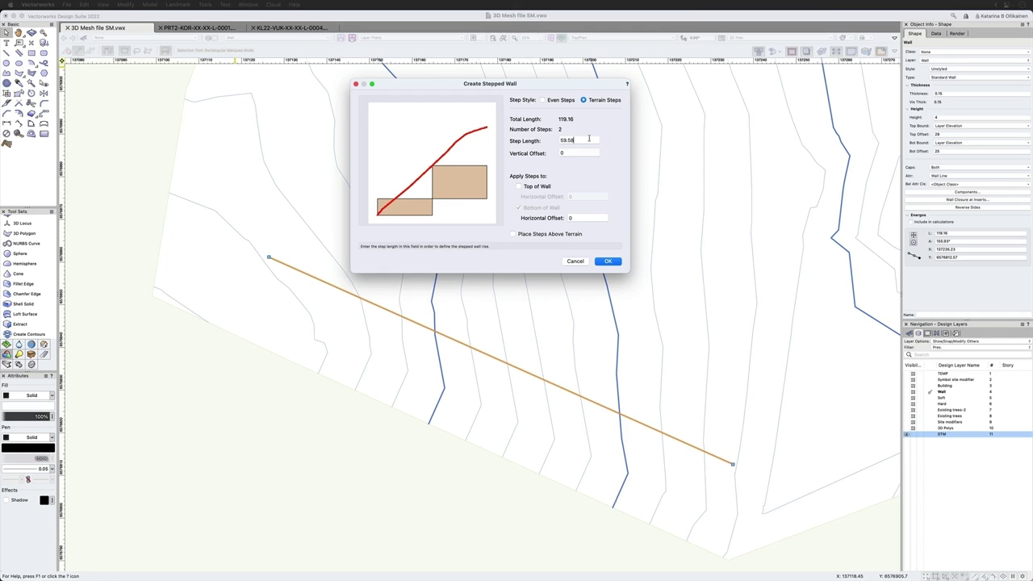
{"action": "double_click", "coordinate": [589, 139]}
{"action": "type", "text": "10"}
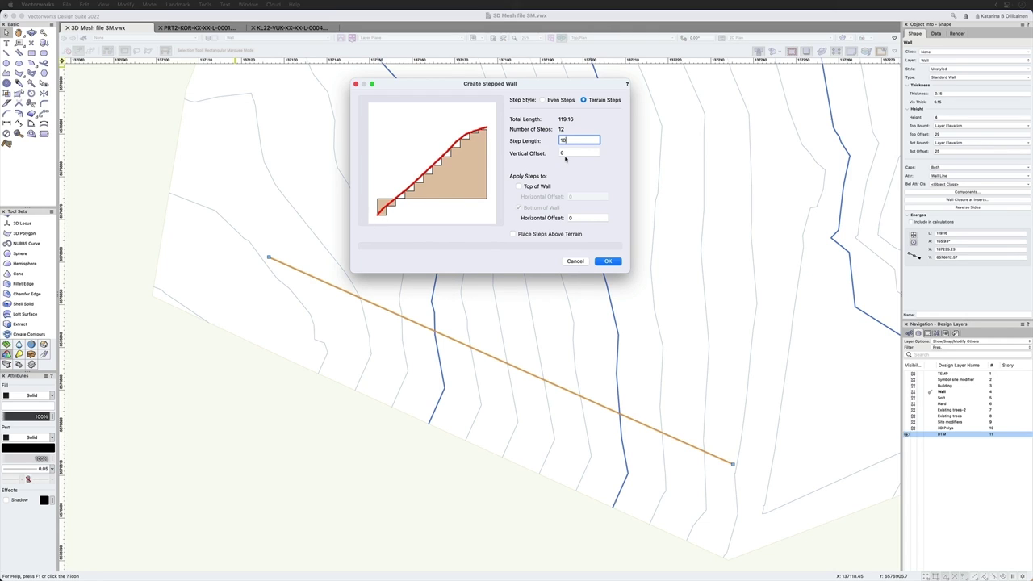
{"action": "left_click", "coordinate": [519, 188]}
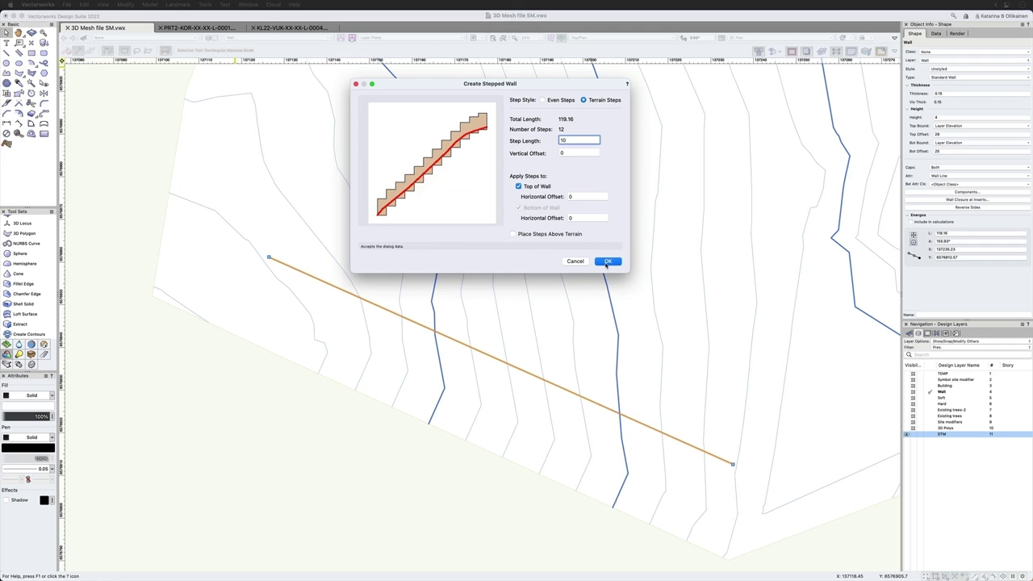
{"action": "left_click", "coordinate": [608, 262]}
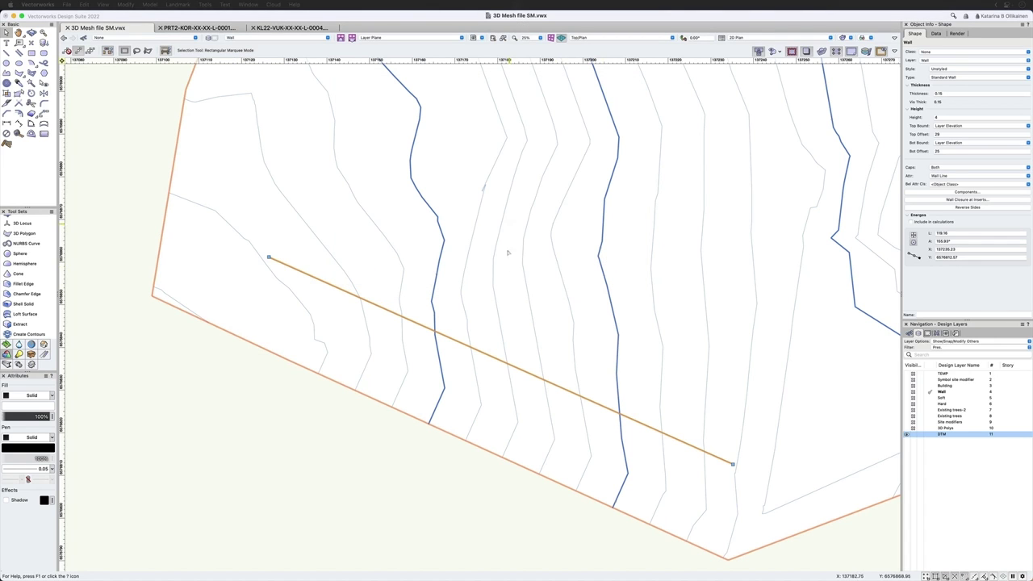
{"action": "middle_click_drag", "start_coordinate": [492, 356], "coordinate": [487, 272], "text": "shift"}
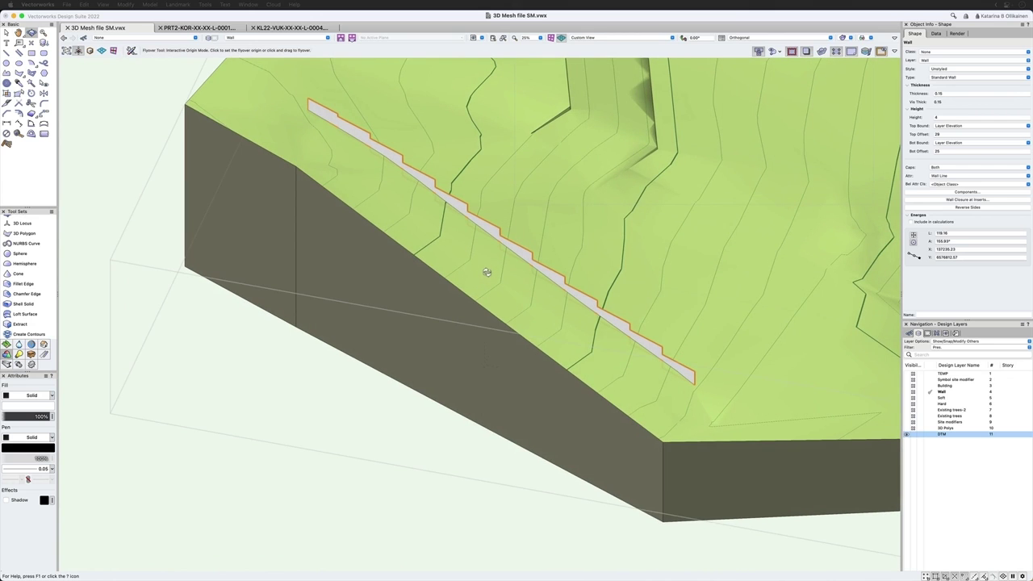
{"action": "key", "text": "5"}
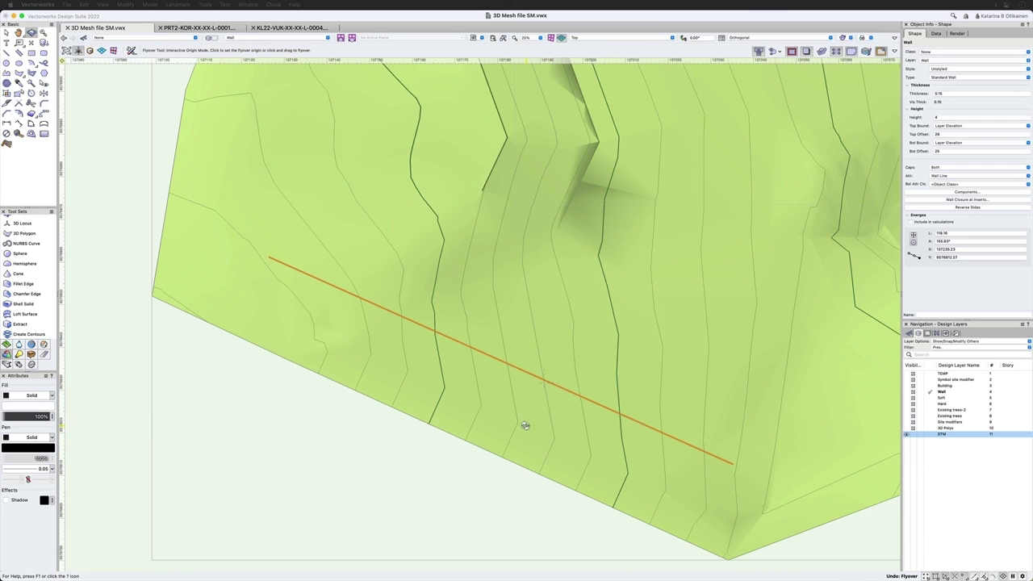
{"action": "key", "text": "x"}
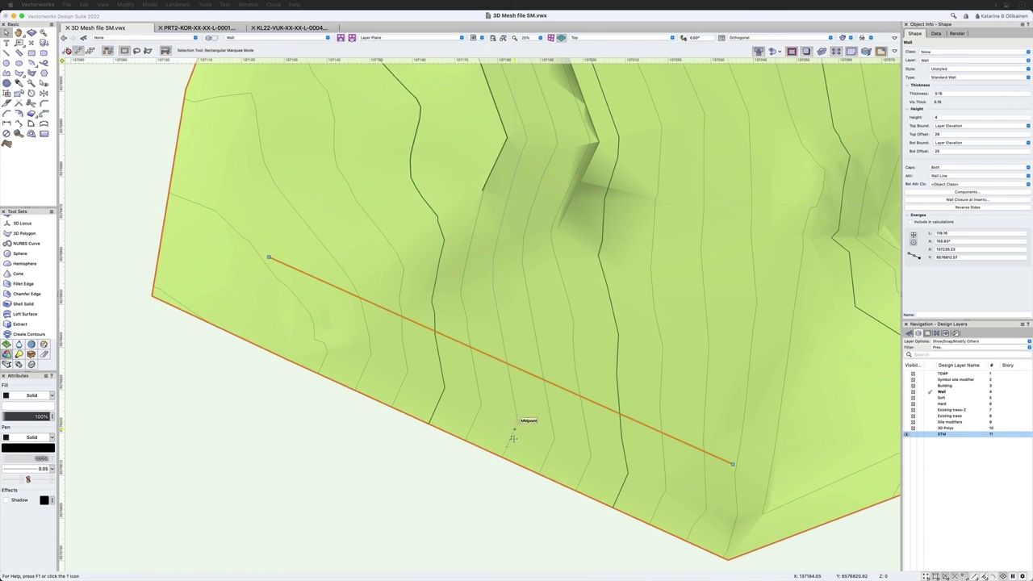
{"action": "left_click", "coordinate": [517, 423]}
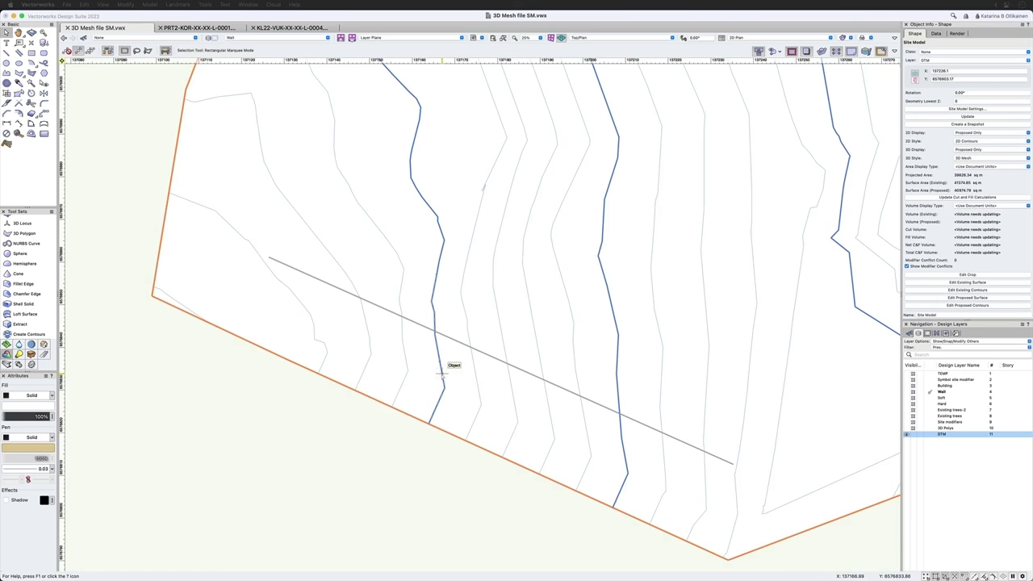
{"action": "key", "text": "0"}
{"action": "left_click", "coordinate": [404, 318]}
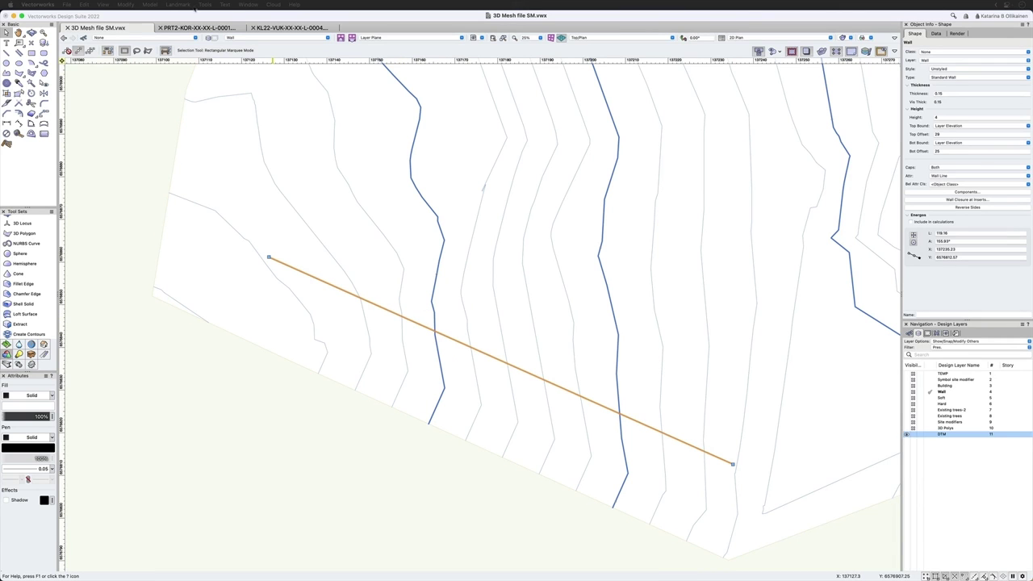
- Add a retaining wall site modifier with the right edge offset 1 below the wall top
{"action": "left_click", "coordinate": [184, 6]}
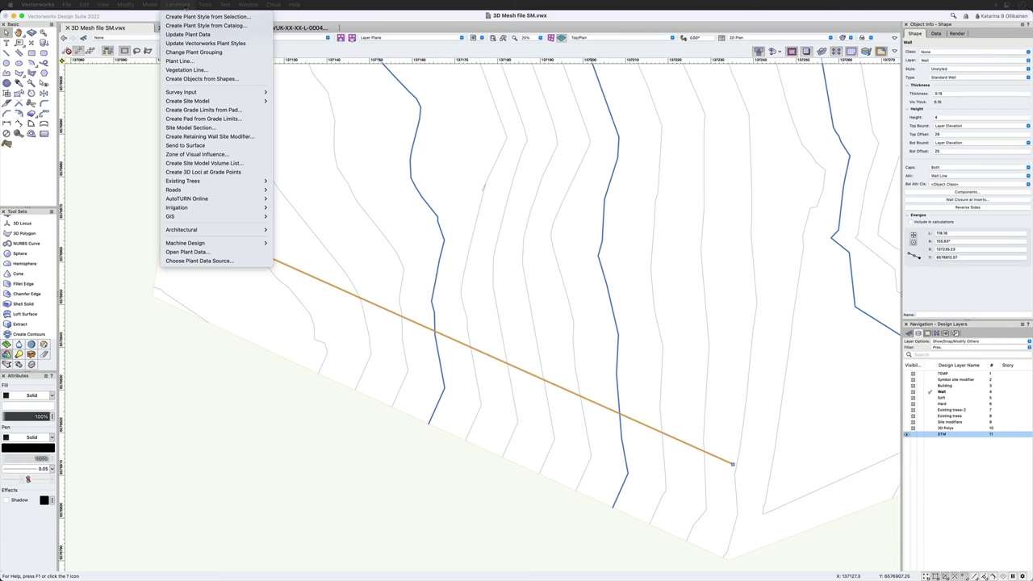
{"action": "left_click", "coordinate": [254, 141]}
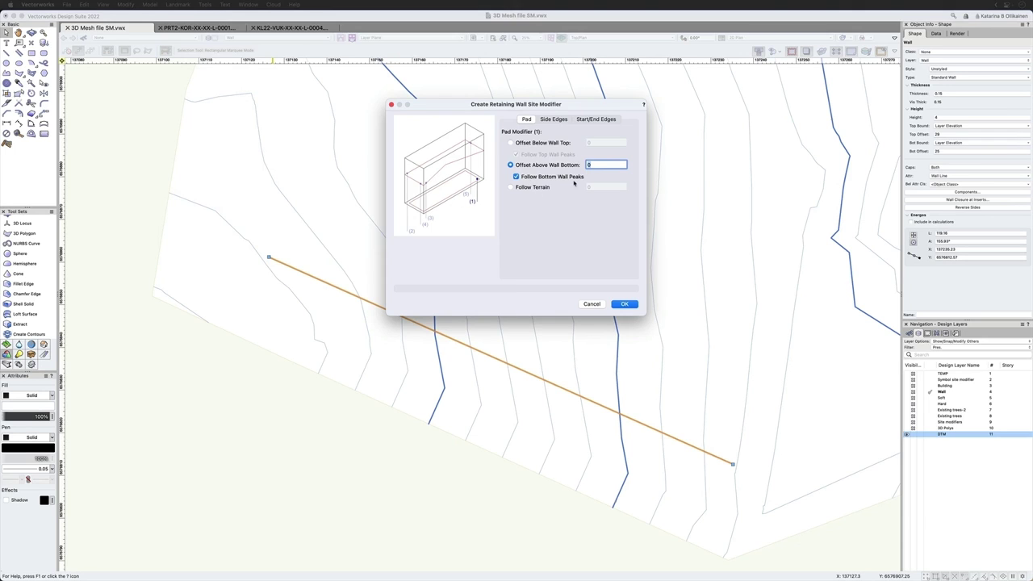
{"action": "left_click", "coordinate": [556, 119]}
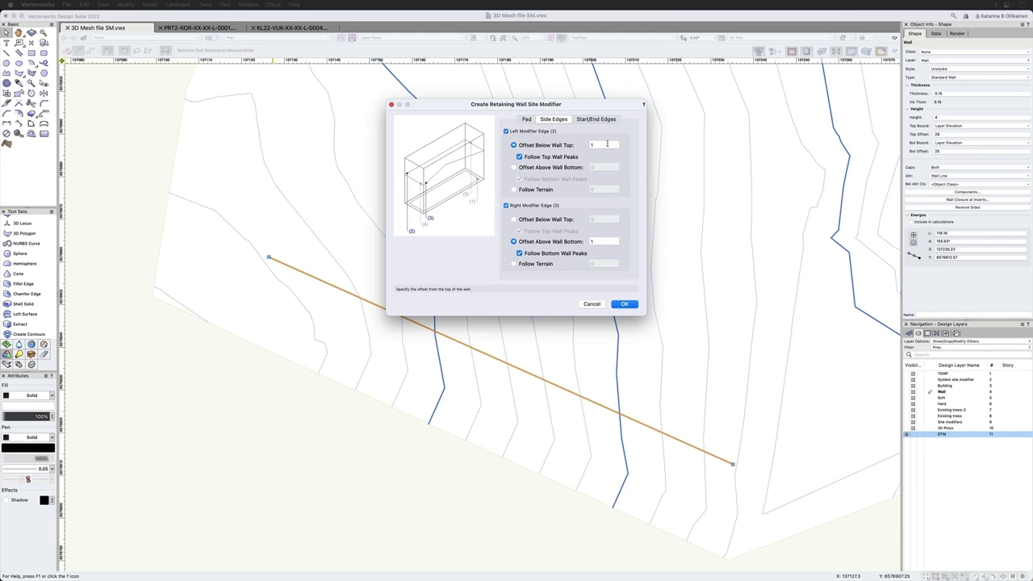
{"action": "left_click", "coordinate": [556, 220]}
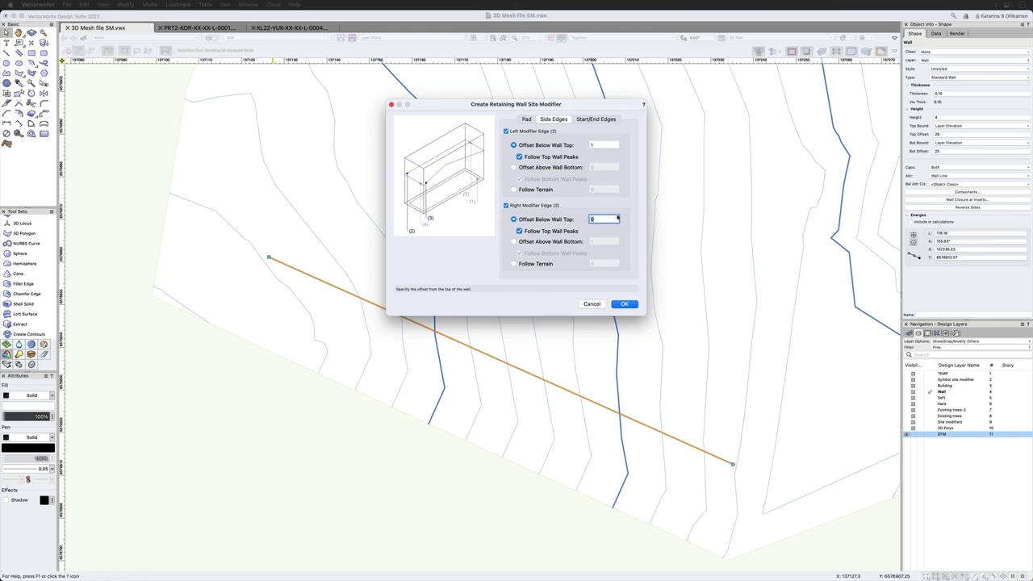
{"action": "type", "text": "1"}
{"action": "left_click", "coordinate": [625, 304]}
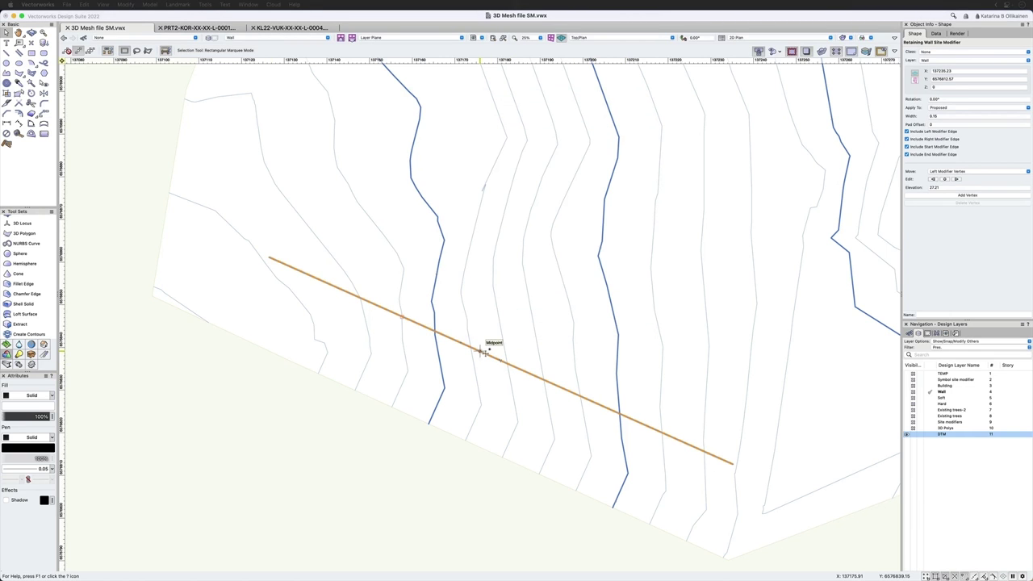
- Hide the DTM layer and orbit and zoom in on the stepped wall's modifier in 3D
{"action": "scroll", "coordinate": [485, 352], "scroll_direction": "down", "scroll_amount": 4}
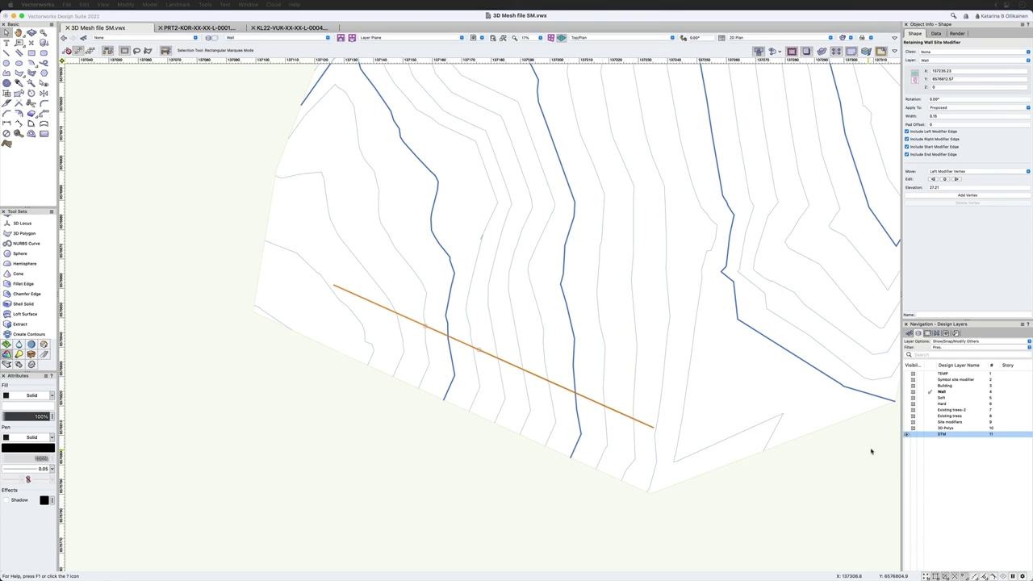
{"action": "left_click", "coordinate": [914, 435]}
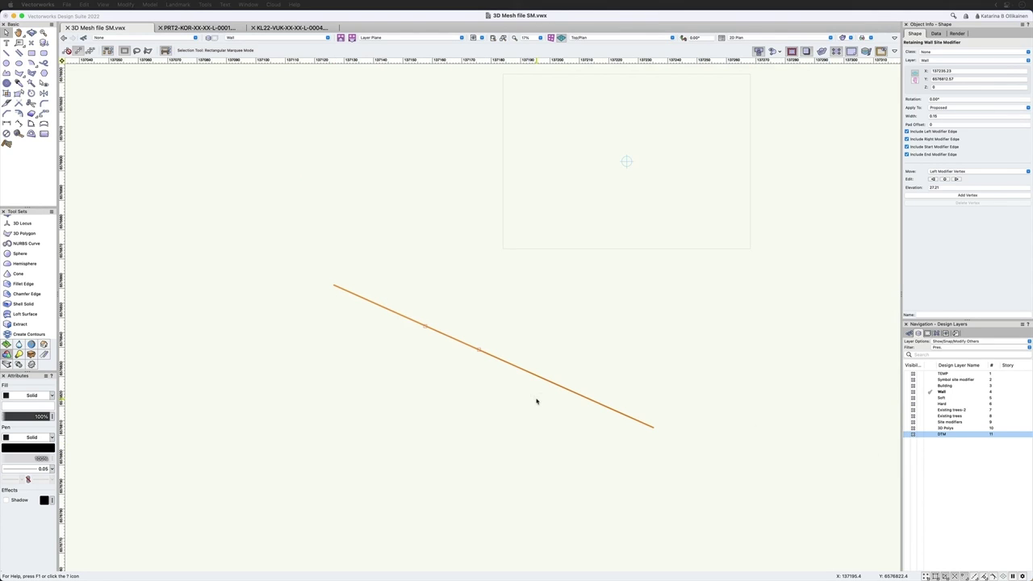
{"action": "key", "text": "shift+c"}
{"action": "left_click_drag", "start_coordinate": [549, 371], "coordinate": [546, 375]}
{"action": "scroll", "coordinate": [547, 377], "scroll_direction": "up", "scroll_amount": 10}
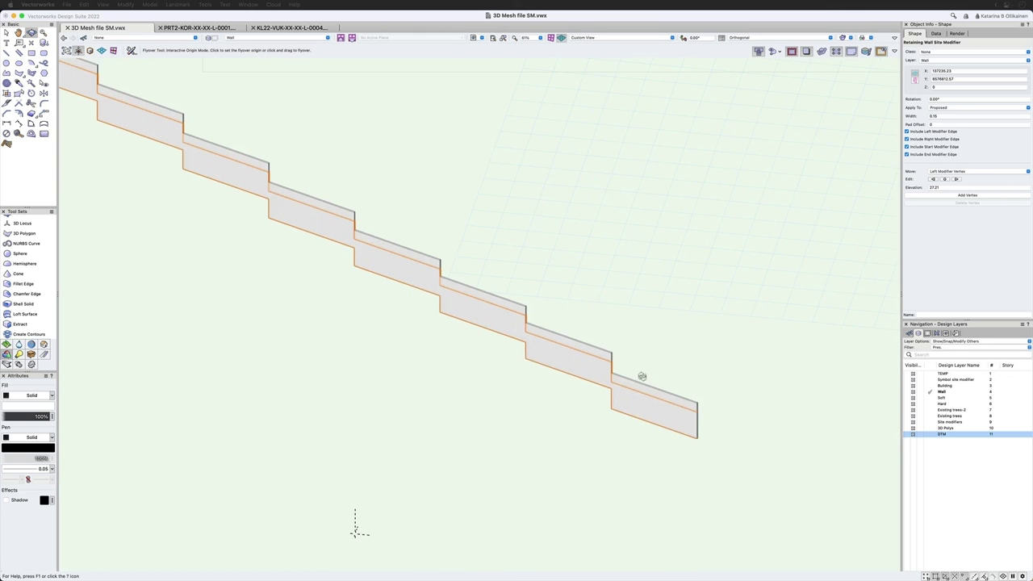
{"action": "scroll", "coordinate": [700, 423], "scroll_direction": "up", "scroll_amount": 10}
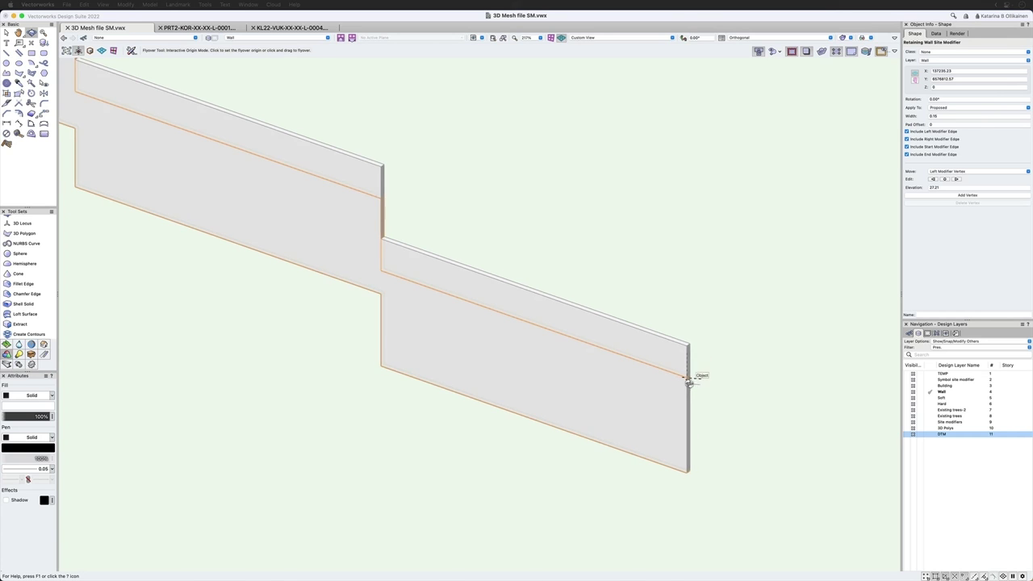
{"action": "left_click_drag", "start_coordinate": [687, 377], "coordinate": [634, 348]}
{"action": "scroll", "coordinate": [689, 377], "scroll_direction": "up", "scroll_amount": 3}
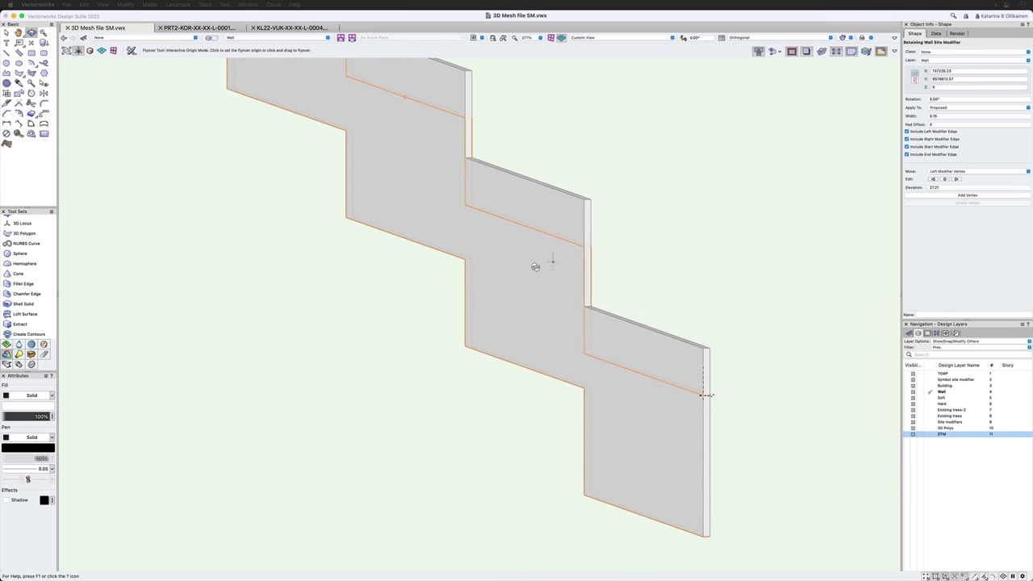
- Delete two modifier vertices with Reshape so the edge follows the stepped wall, then reselect the wall
{"action": "left_click", "coordinate": [19, 93]}
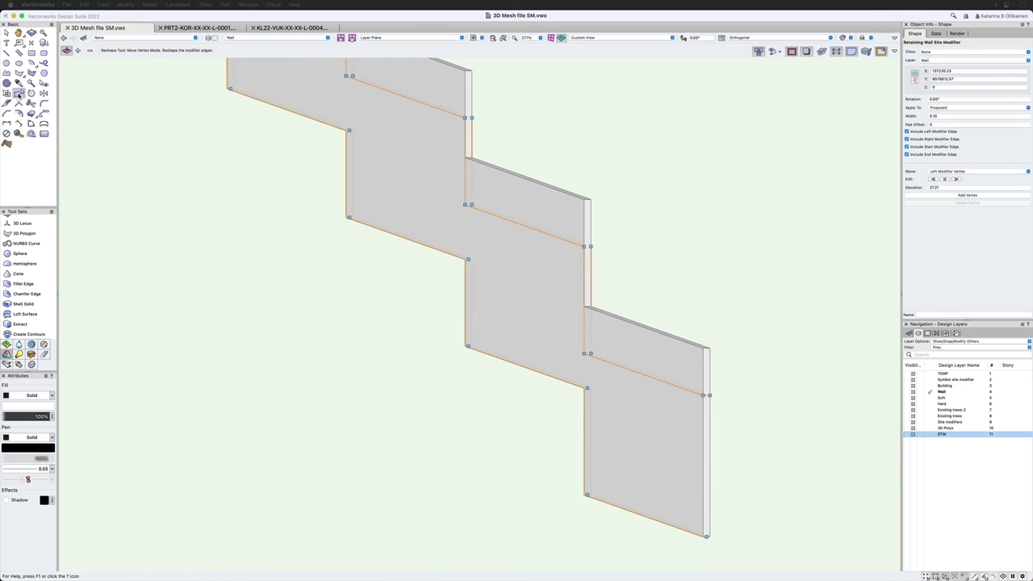
{"action": "left_click", "coordinate": [89, 50]}
{"action": "left_click", "coordinate": [585, 247]}
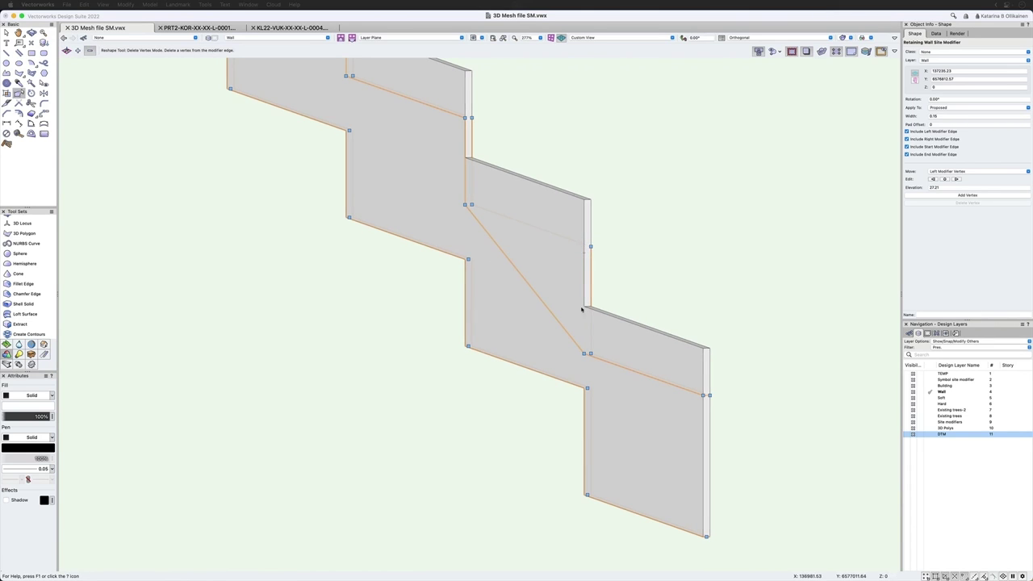
{"action": "left_click", "coordinate": [466, 118]}
{"action": "scroll", "coordinate": [598, 352], "scroll_direction": "down", "scroll_amount": 3}
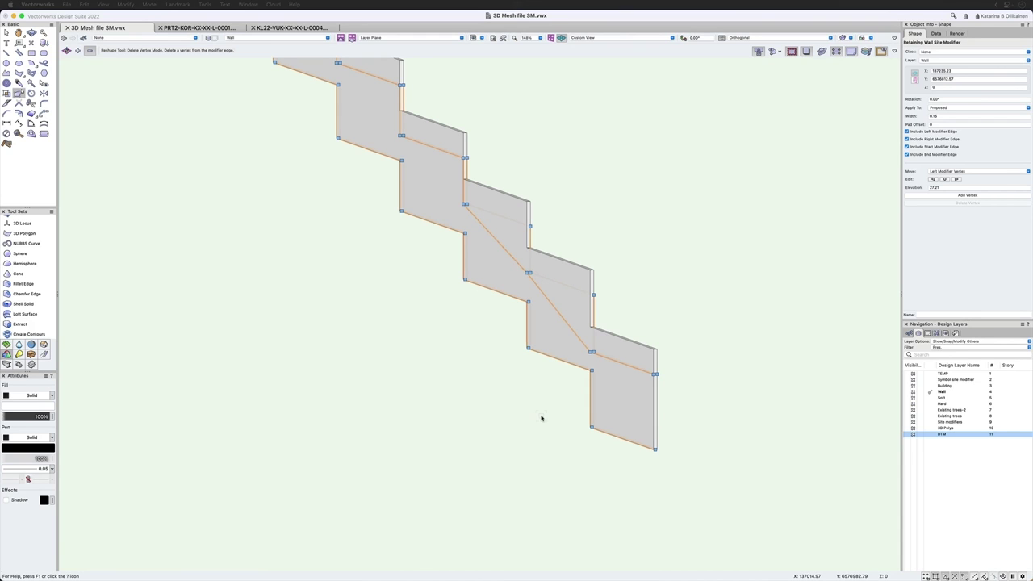
{"action": "left_click", "coordinate": [542, 418]}
{"action": "key", "text": "x"}
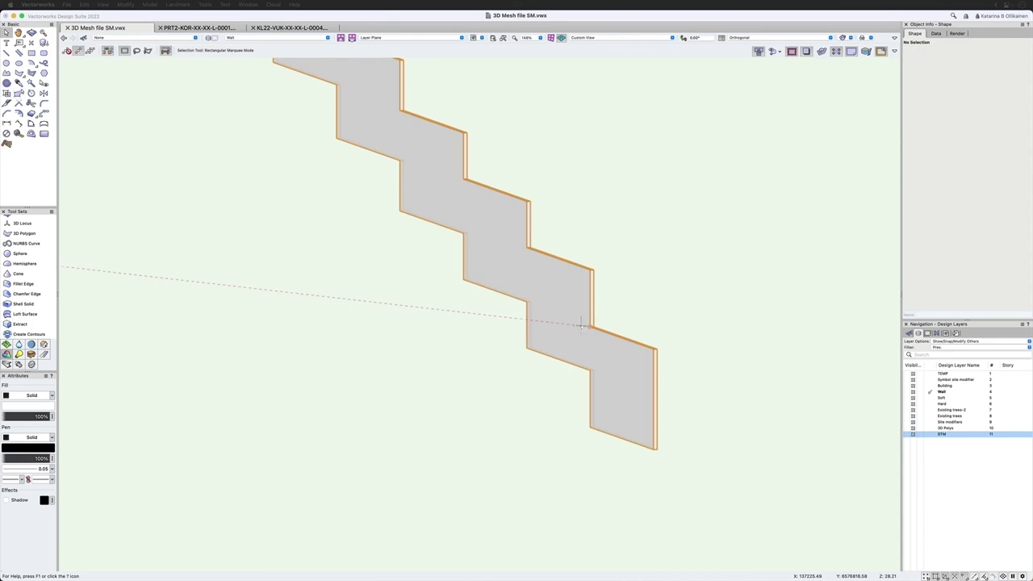
{"action": "left_click", "coordinate": [581, 325]}
- Switch to Top/Plan, make DTM the active layer and show the Site modifiers layer
{"action": "key", "text": "Delete"}
{"action": "key", "text": "super+5"}
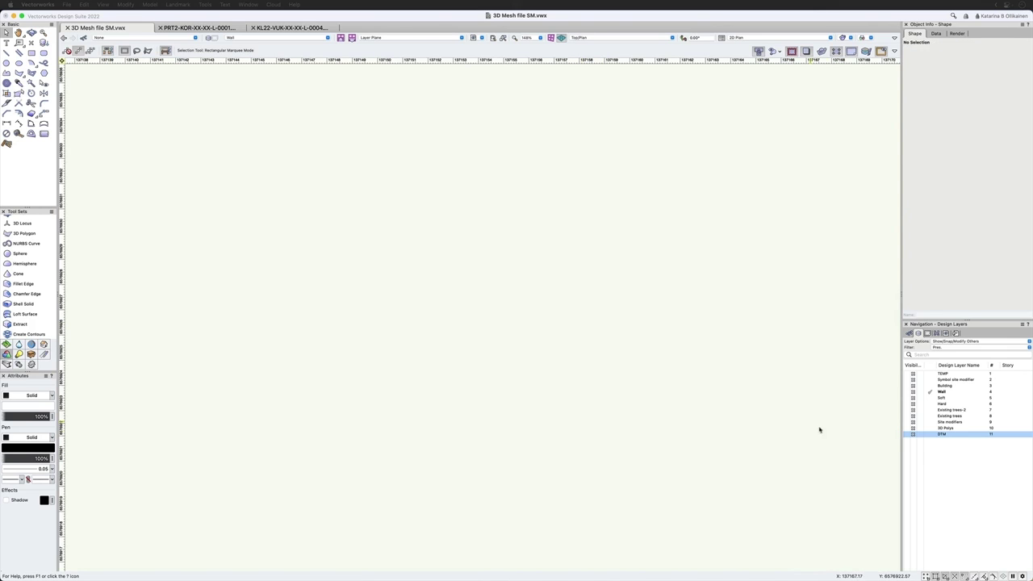
{"action": "left_click", "coordinate": [931, 434]}
{"action": "scroll", "coordinate": [604, 321], "scroll_direction": "down", "scroll_amount": 2}
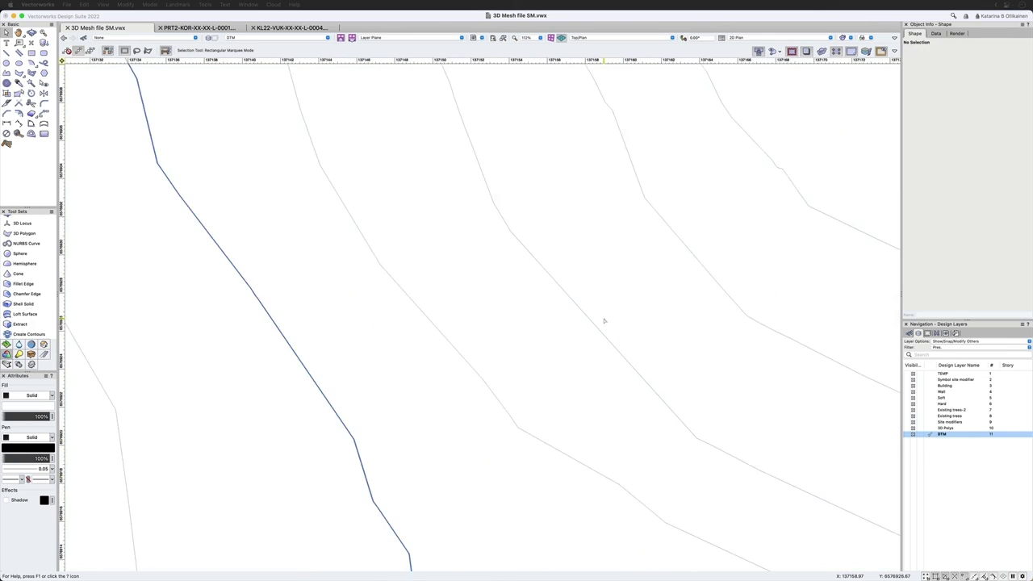
{"action": "scroll", "coordinate": [604, 322], "scroll_direction": "down", "scroll_amount": 3}
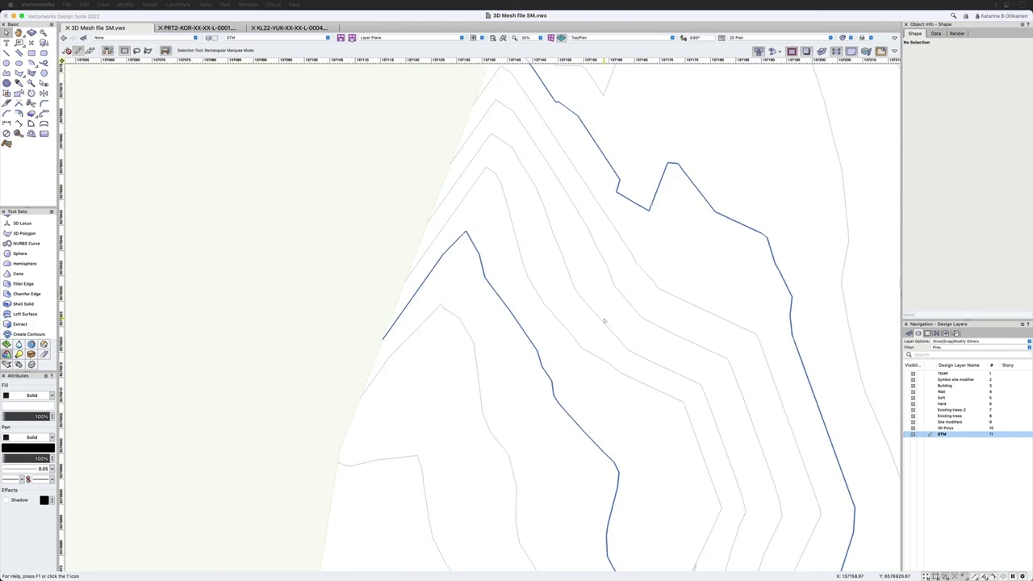
{"action": "left_click", "coordinate": [908, 423]}
- Pan and zoom the plan to bring the wall into view
{"action": "key", "text": "space"}
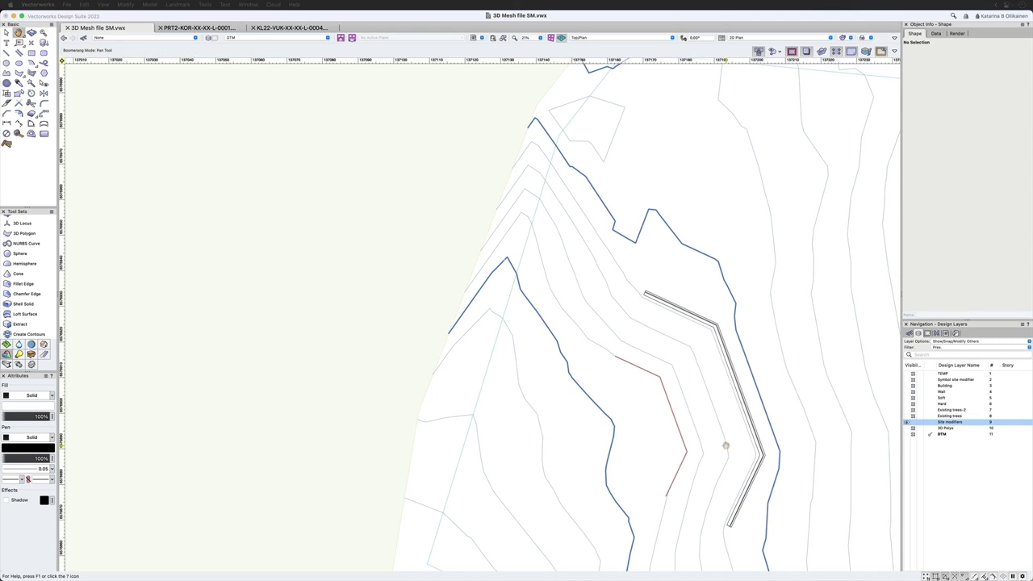
{"action": "left_click_drag", "start_coordinate": [646, 363], "coordinate": [450, 236]}
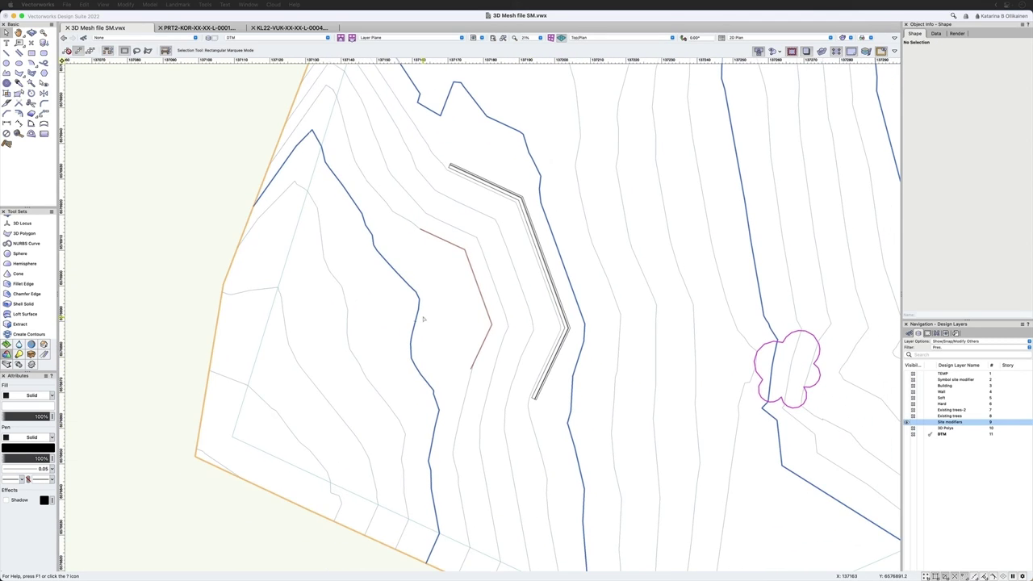
{"action": "scroll", "coordinate": [422, 318], "scroll_direction": "up", "scroll_amount": 5}
{"action": "scroll", "coordinate": [428, 309], "scroll_direction": "down", "scroll_amount": 4}
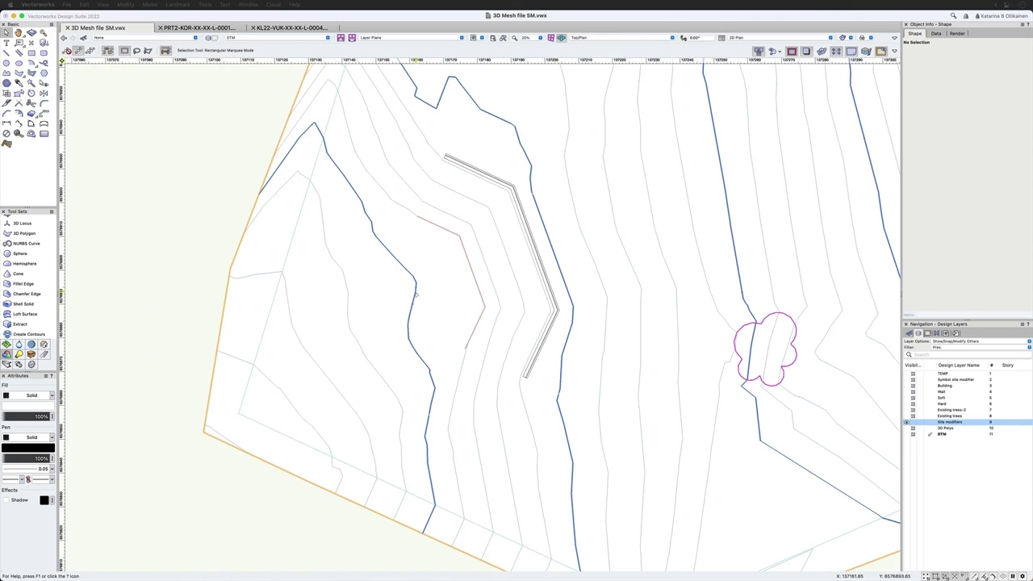
{"action": "scroll", "coordinate": [427, 420], "scroll_direction": "up", "scroll_amount": 10}
{"action": "scroll", "coordinate": [426, 419], "scroll_direction": "down", "scroll_amount": 8}
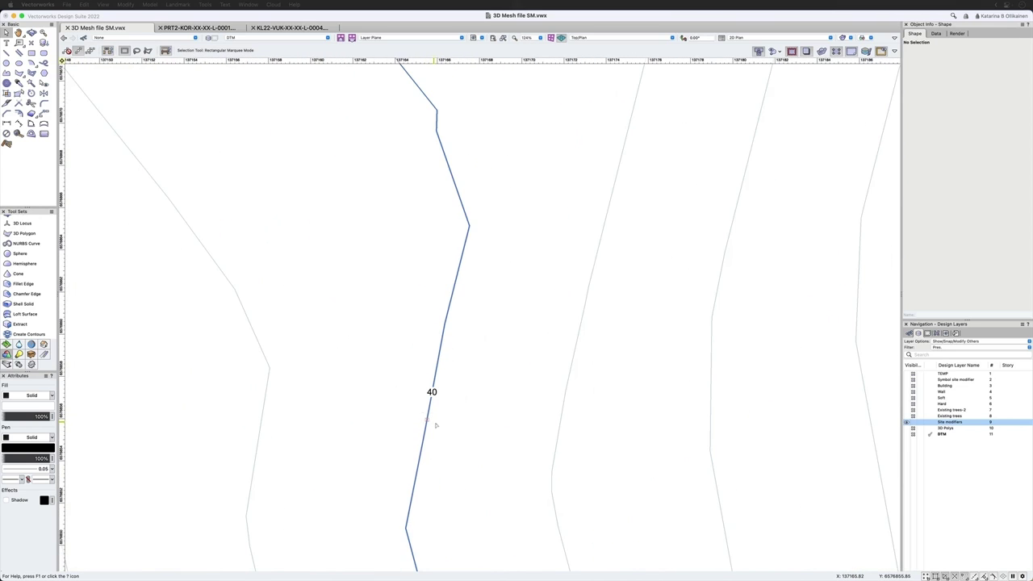
{"action": "middle_click_drag", "start_coordinate": [384, 168], "coordinate": [398, 256]}
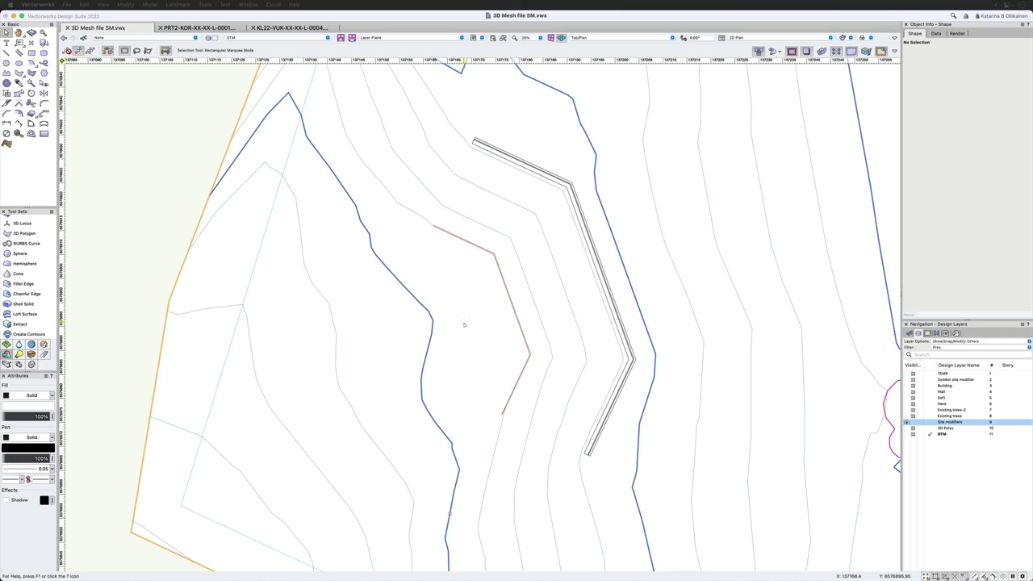
- Draw a three-point rotated rectangle inside the bend of the wall
{"action": "left_click", "coordinate": [7, 344]}
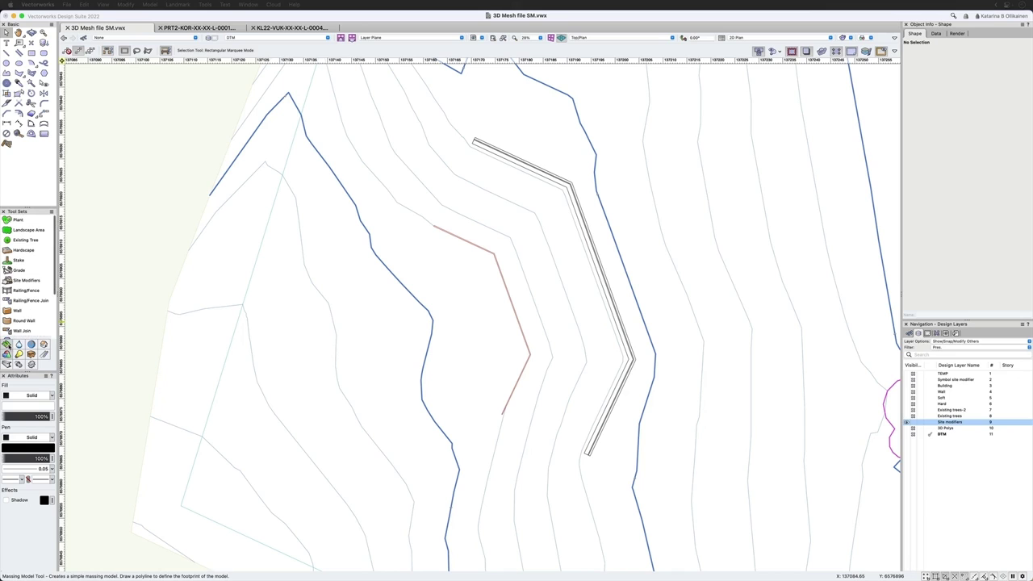
{"action": "left_click", "coordinate": [23, 251]}
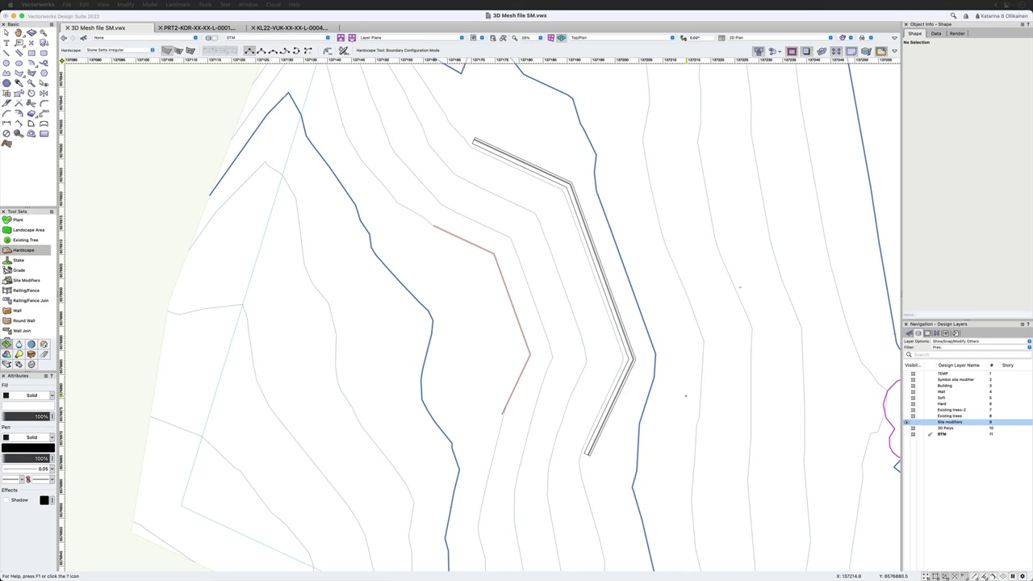
{"action": "left_click", "coordinate": [32, 53]}
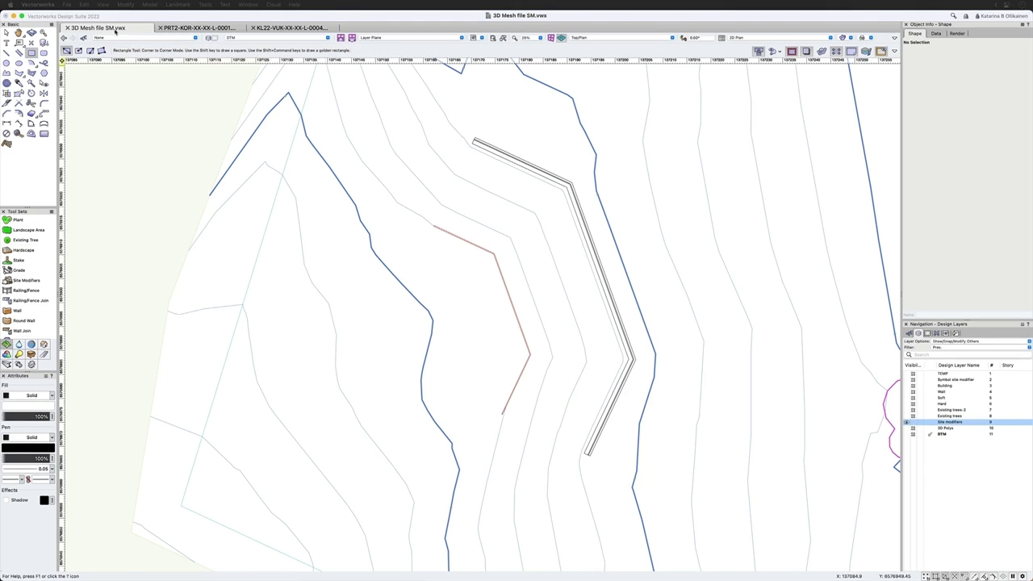
{"action": "key", "text": "u"}
{"action": "key", "text": "u"}
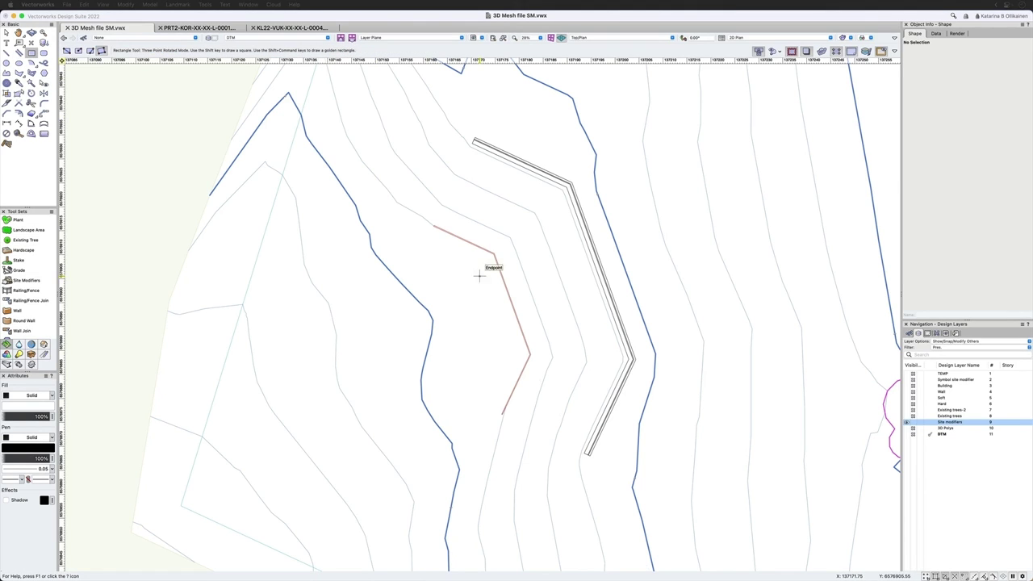
{"action": "left_click", "coordinate": [479, 276]}
{"action": "left_click", "coordinate": [506, 351]}
{"action": "left_click", "coordinate": [452, 369]}
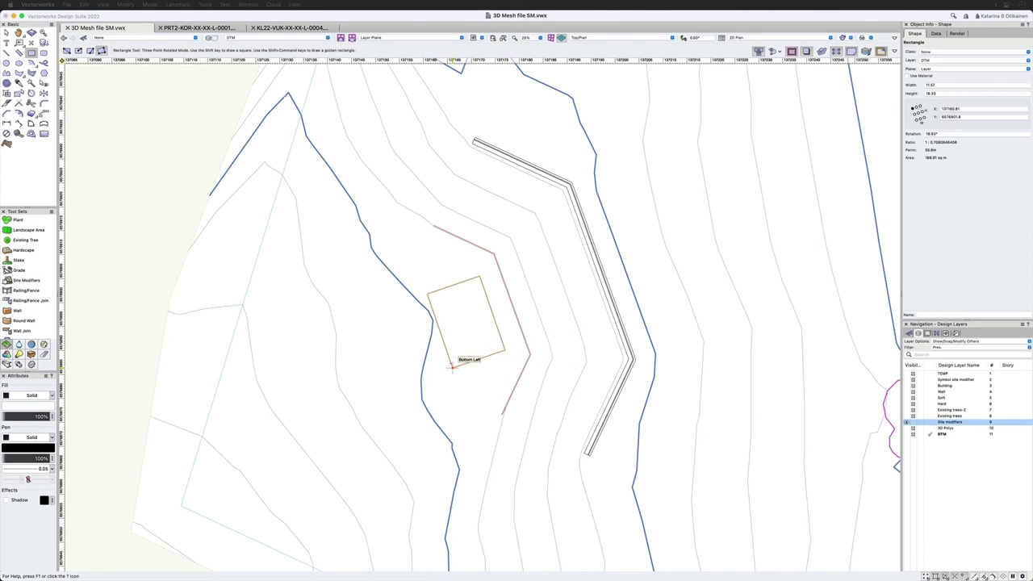
{"action": "key", "text": "x"}
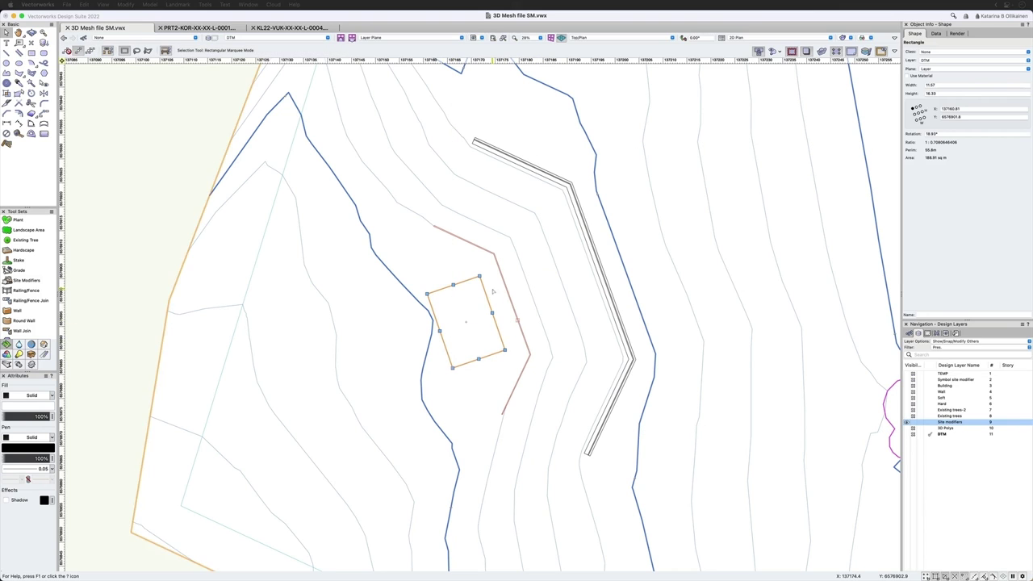
- Convert the rectangle into a Hardscape object via Create Objects from Shapes
{"action": "right_click", "coordinate": [489, 307]}
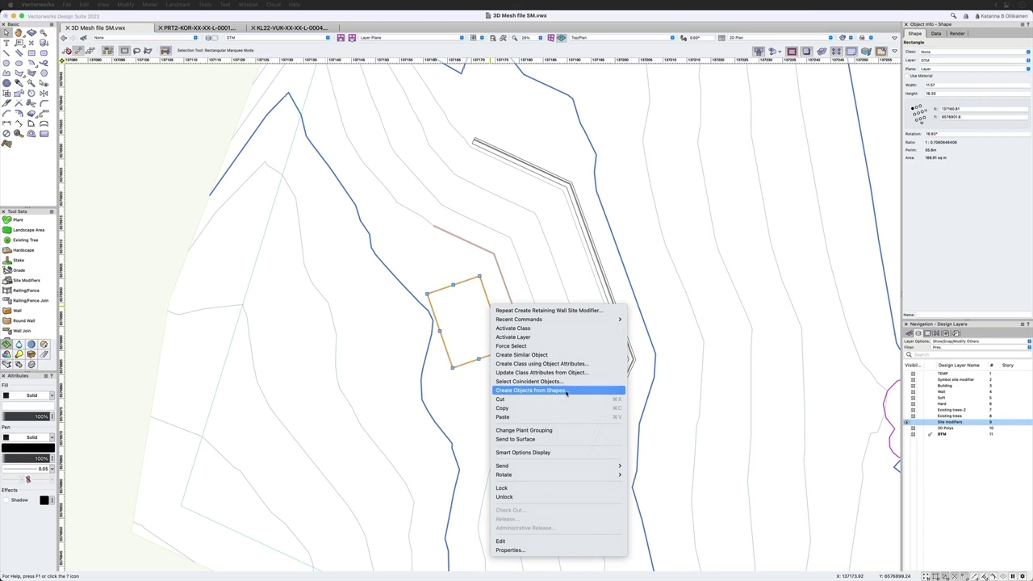
{"action": "left_click", "coordinate": [536, 390]}
{"action": "left_click", "coordinate": [534, 144]}
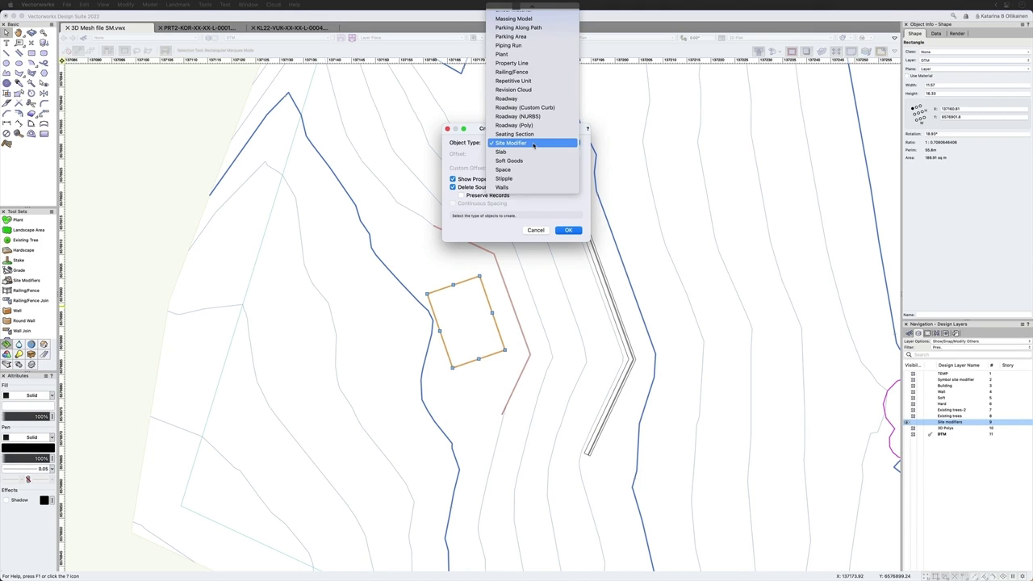
{"action": "scroll", "coordinate": [537, 121], "scroll_direction": "up", "scroll_amount": 5}
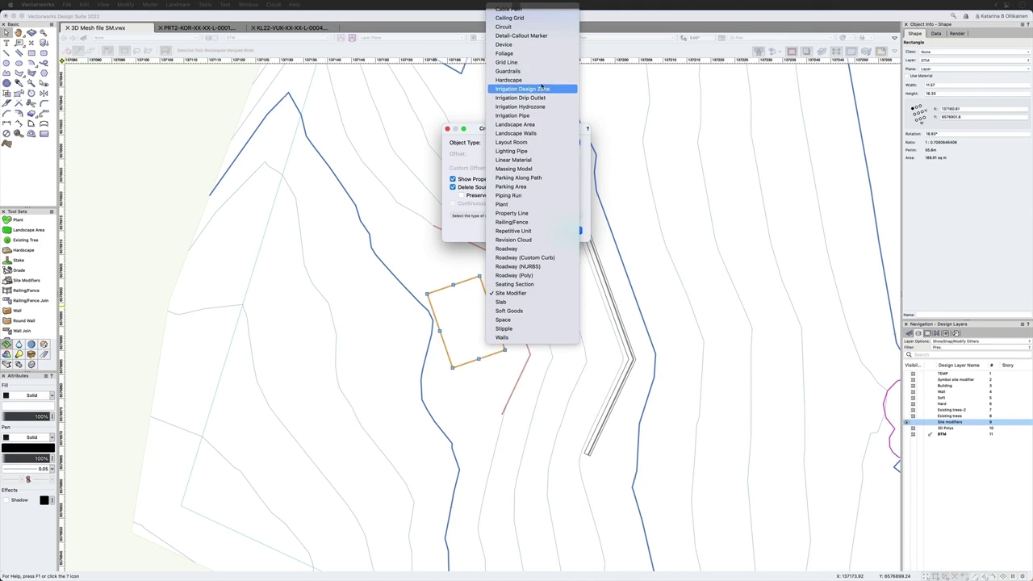
{"action": "left_click", "coordinate": [525, 80]}
{"action": "left_click", "coordinate": [569, 231]}
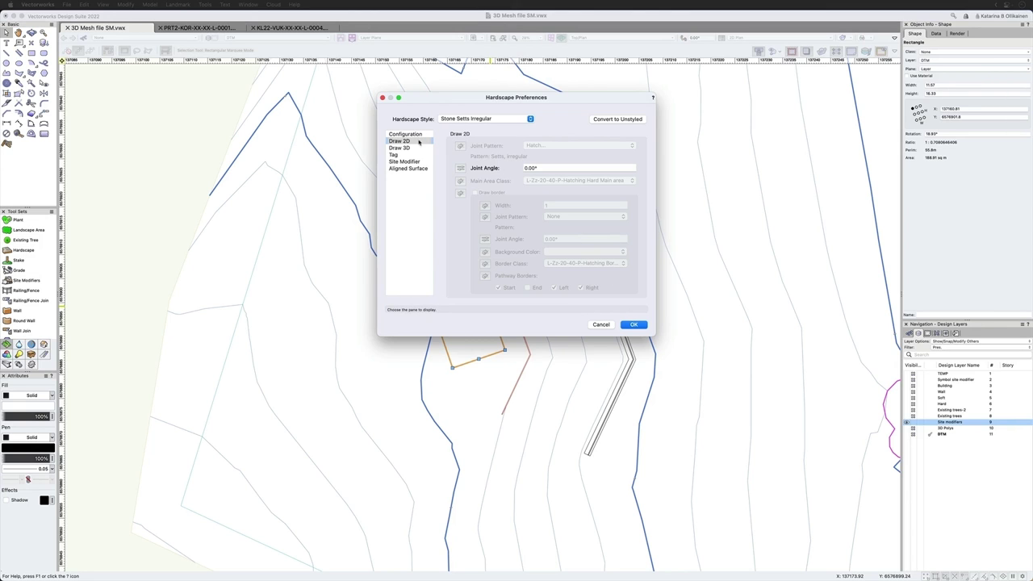
{"action": "left_click", "coordinate": [417, 149]}
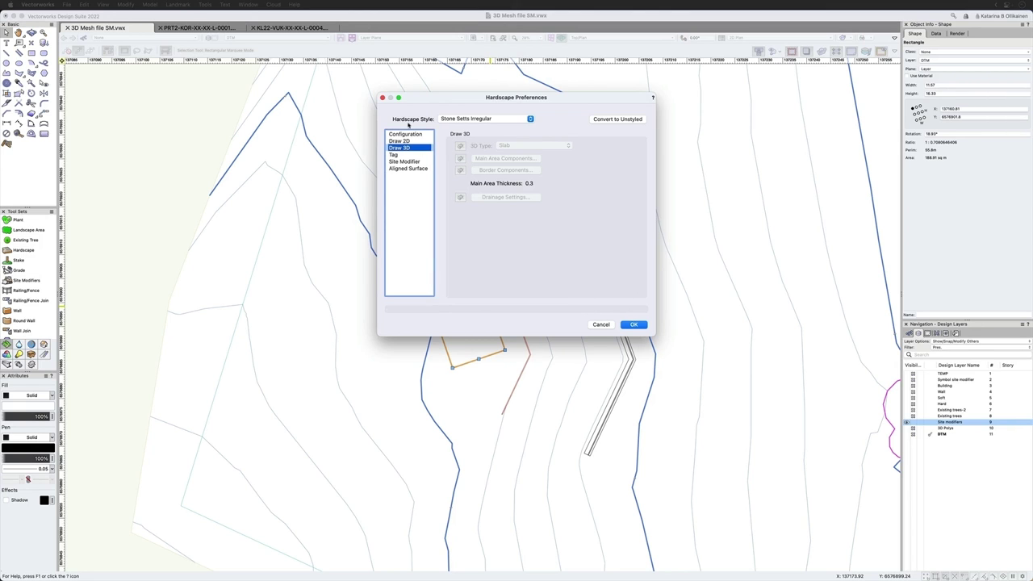
{"action": "left_click", "coordinate": [635, 325]}
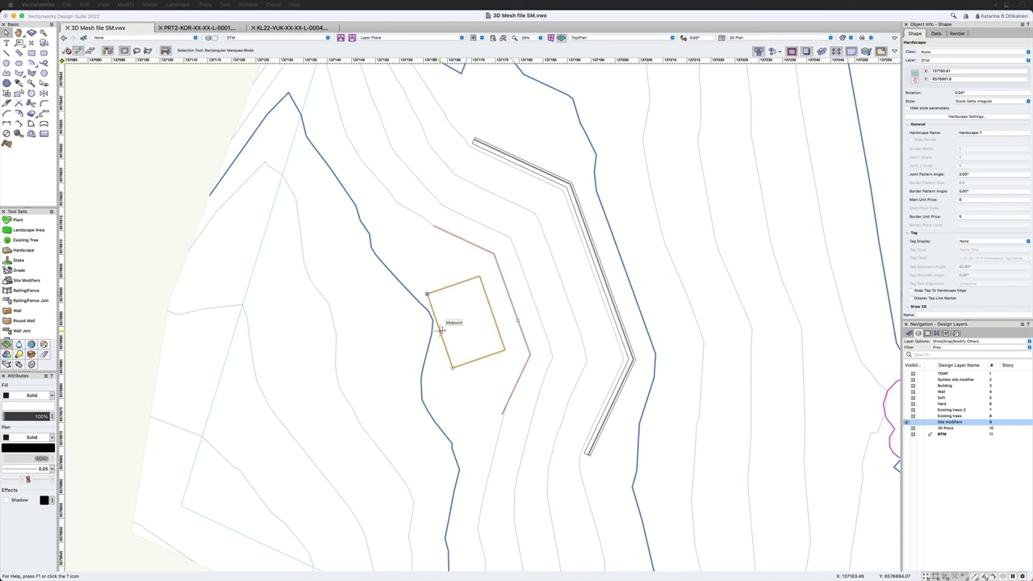
- Set the hardscape's elevation to 39.5 in Object Info
{"action": "scroll", "coordinate": [441, 329], "scroll_direction": "up", "scroll_amount": 5}
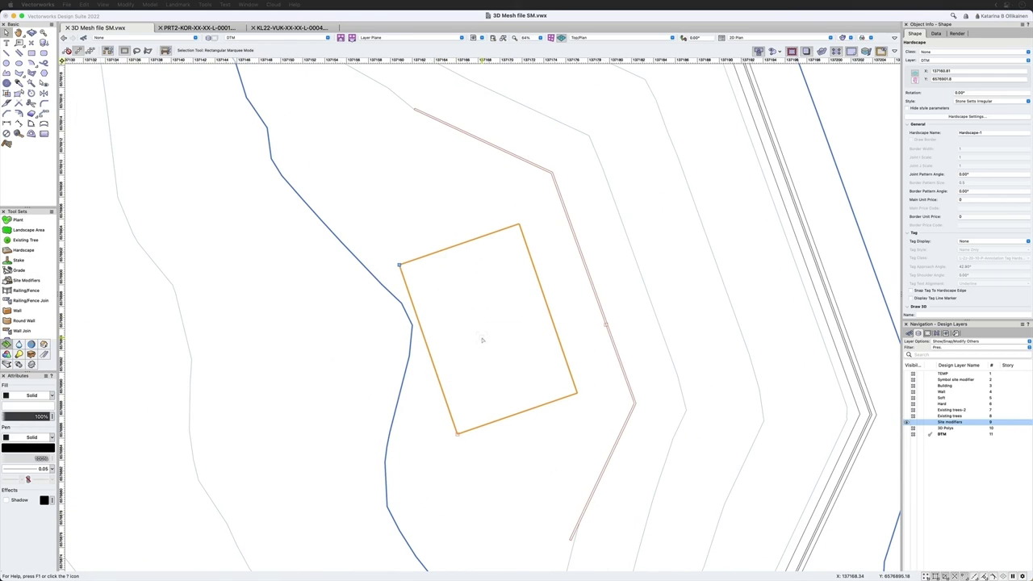
{"action": "scroll", "coordinate": [972, 259], "scroll_direction": "down", "scroll_amount": 3}
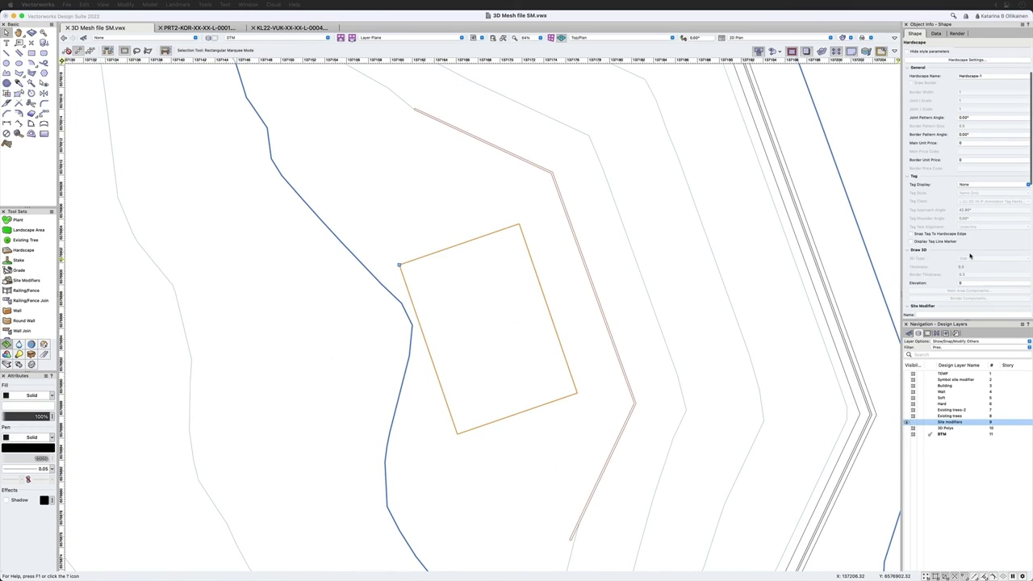
{"action": "scroll", "coordinate": [979, 265], "scroll_direction": "down", "scroll_amount": 1}
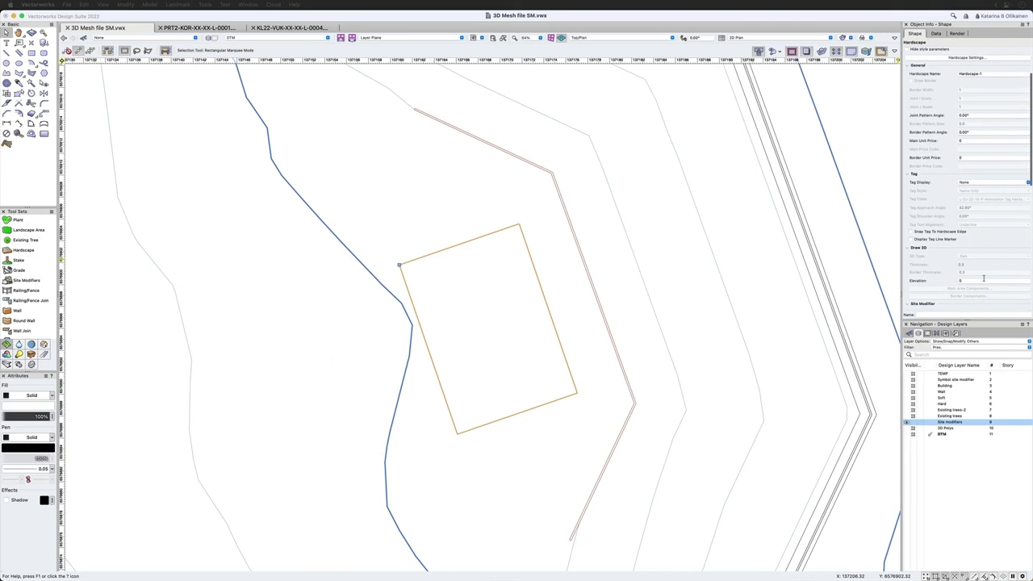
{"action": "left_click", "coordinate": [984, 279]}
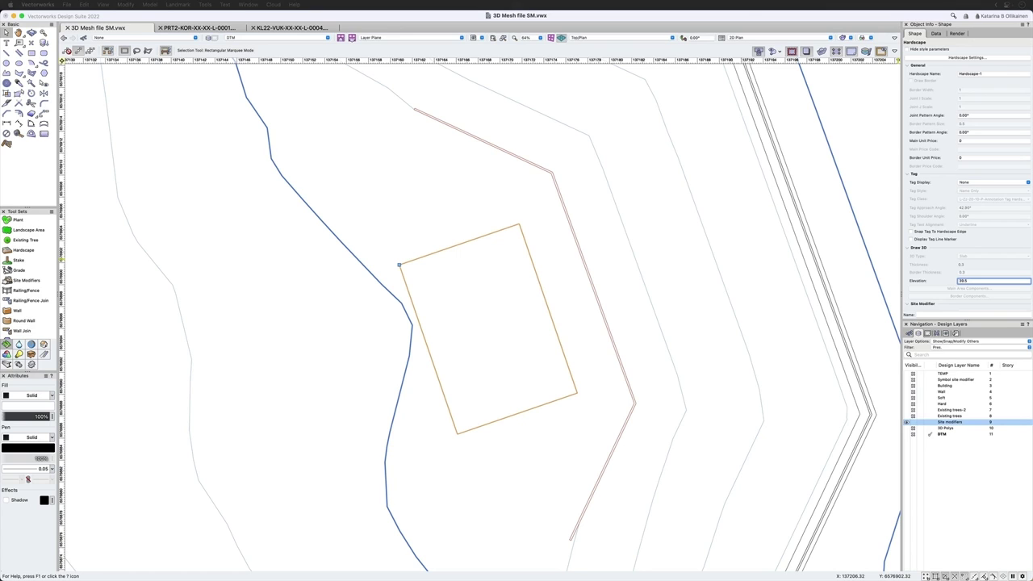
{"action": "key", "text": "Tab"}
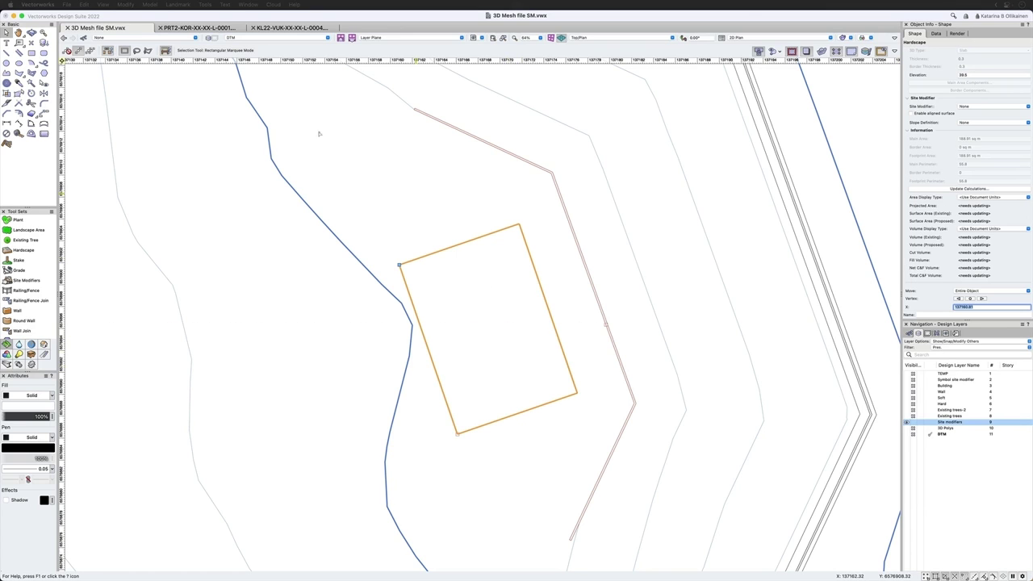
{"action": "left_click", "coordinate": [179, 5]}
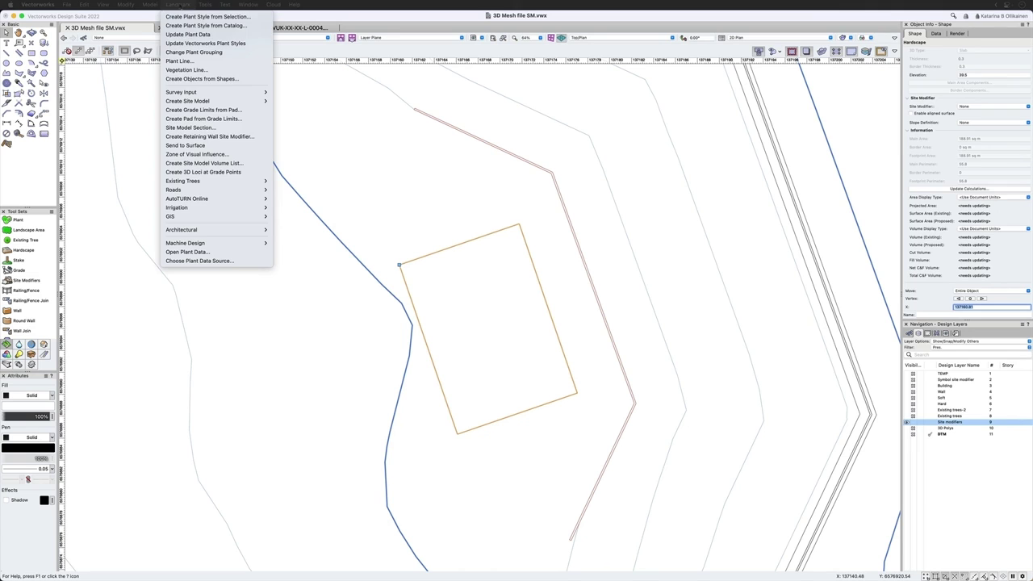
- Create a retaining wall site modifier with no right edge and left edge 0.05 below wall top
{"action": "left_click", "coordinate": [237, 137]}
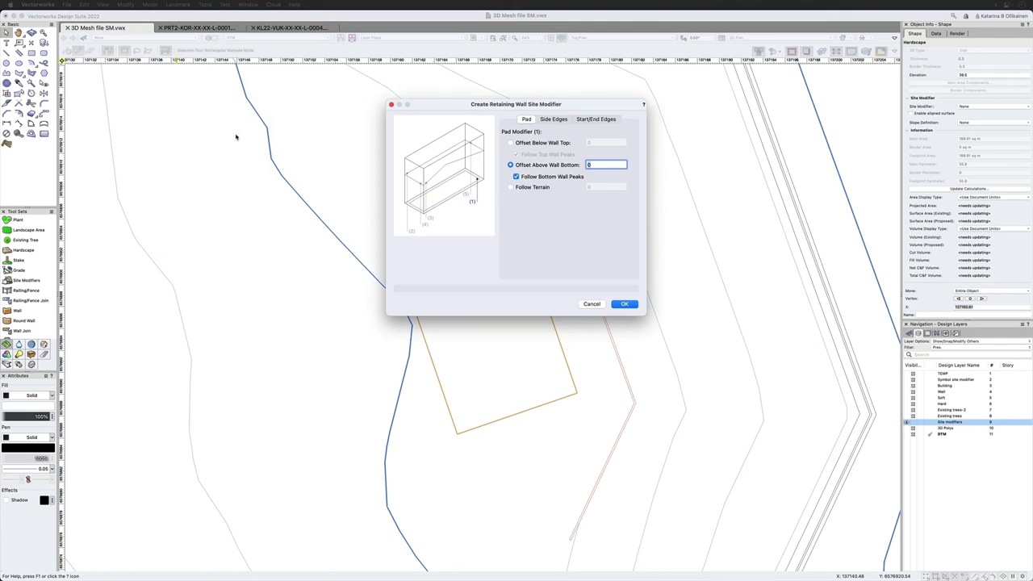
{"action": "left_click_drag", "start_coordinate": [574, 105], "coordinate": [384, 112]}
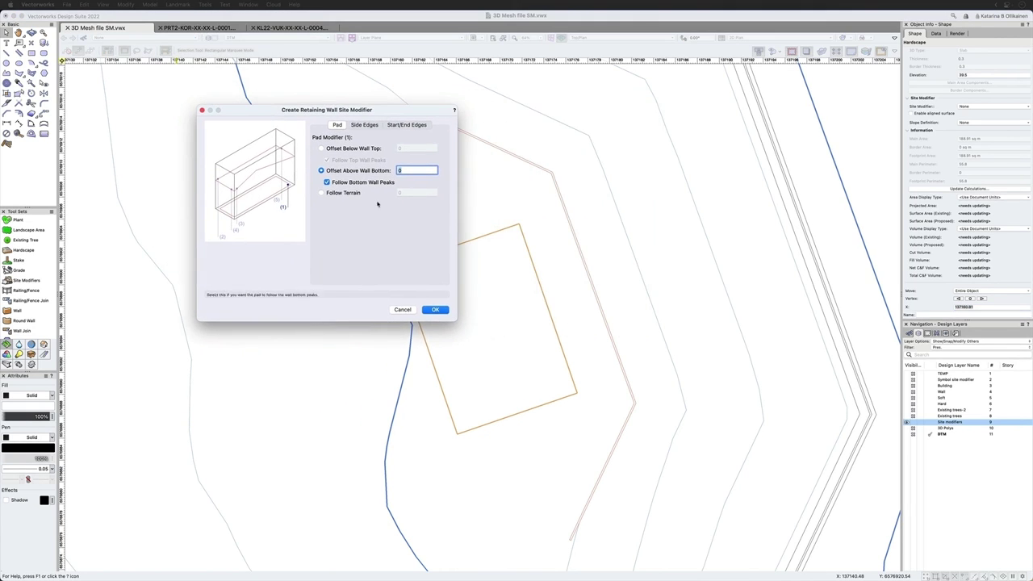
{"action": "left_click", "coordinate": [366, 125]}
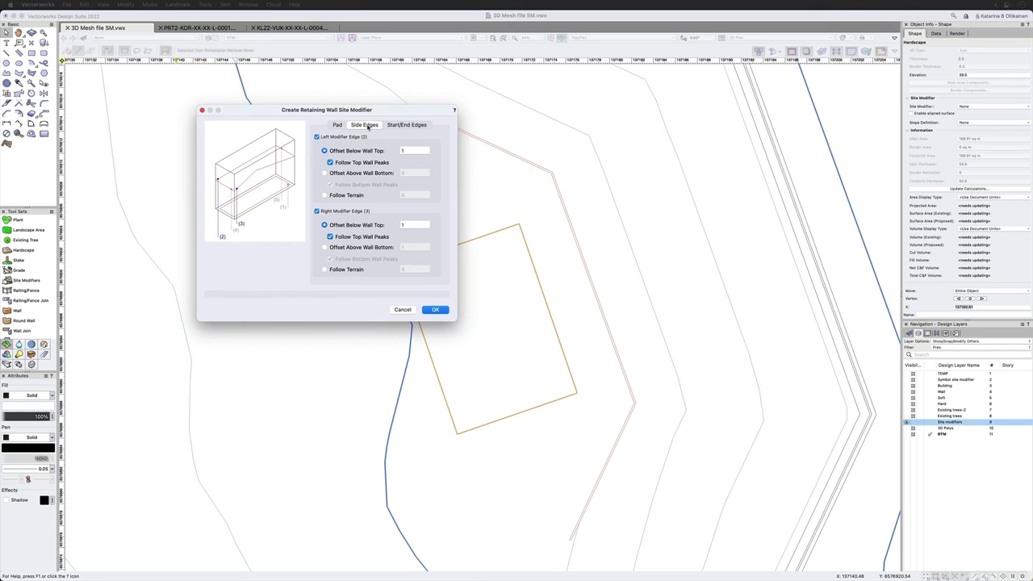
{"action": "left_click", "coordinate": [317, 212]}
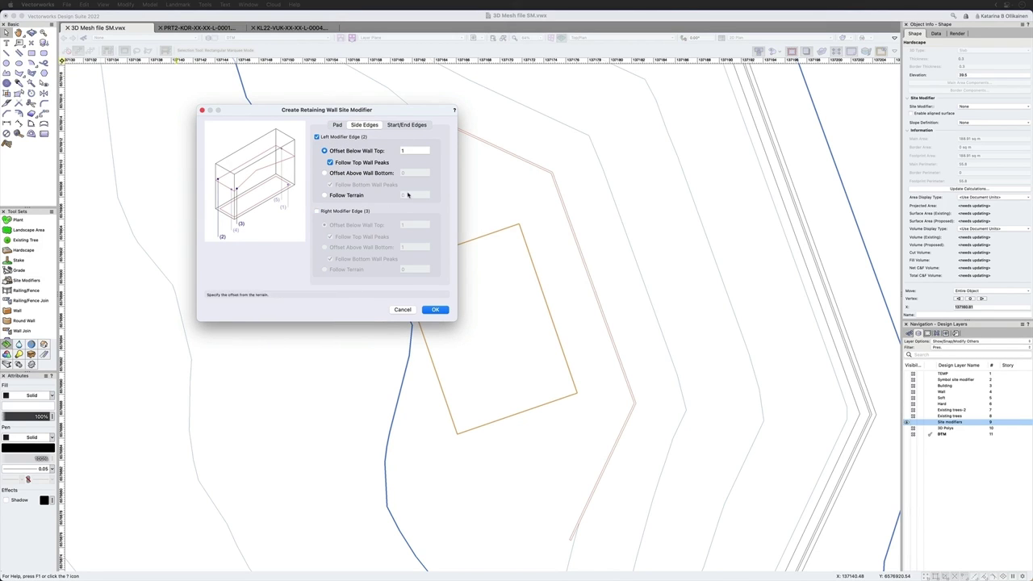
{"action": "left_click_drag", "start_coordinate": [398, 109], "coordinate": [313, 148]}
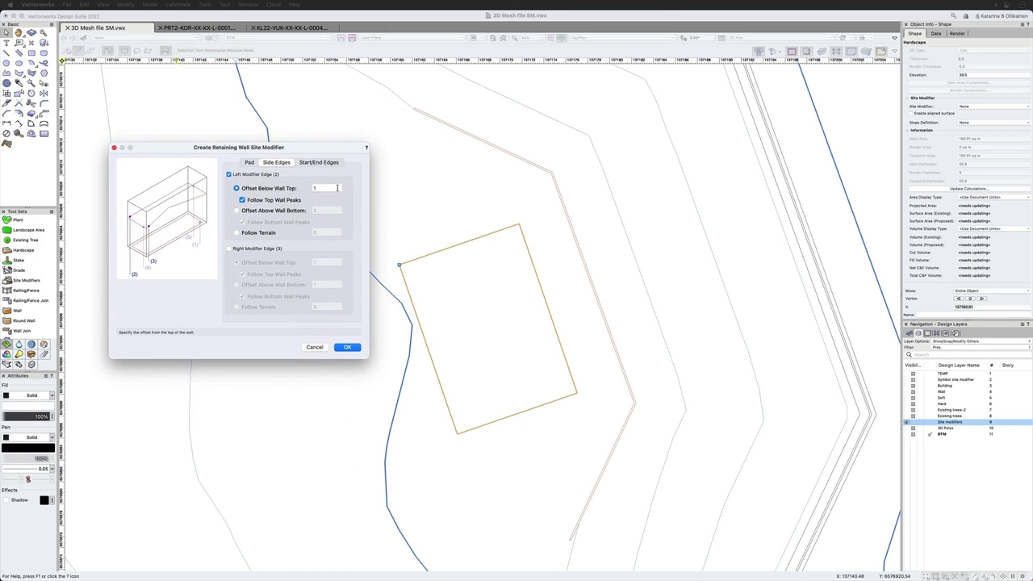
{"action": "left_click", "coordinate": [267, 187]}
{"action": "type", "text": ".05"}
{"action": "left_click", "coordinate": [347, 347]}
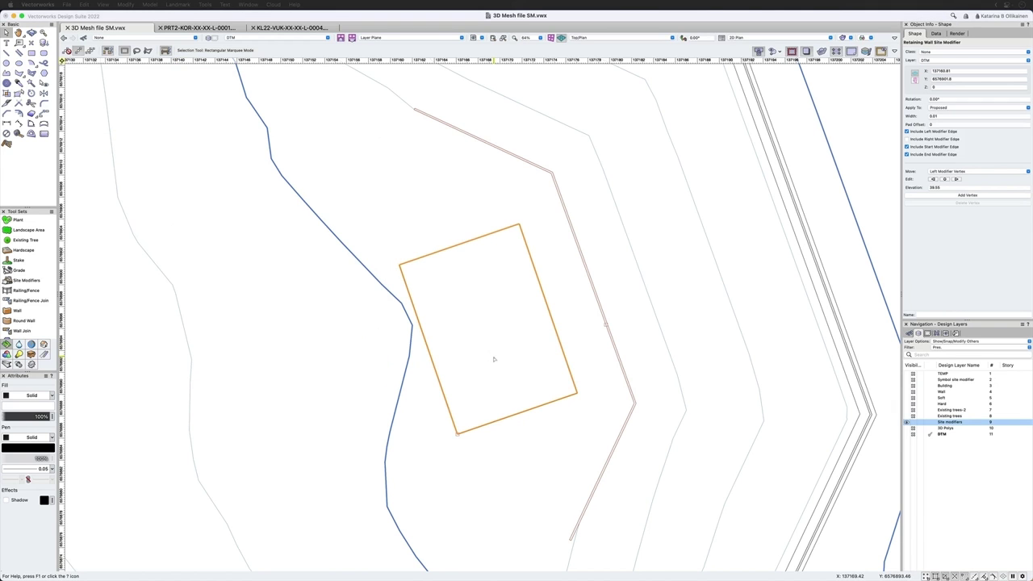
- Select the site model and update it to apply the new modifier
{"action": "scroll", "coordinate": [494, 359], "scroll_direction": "down", "scroll_amount": 5}
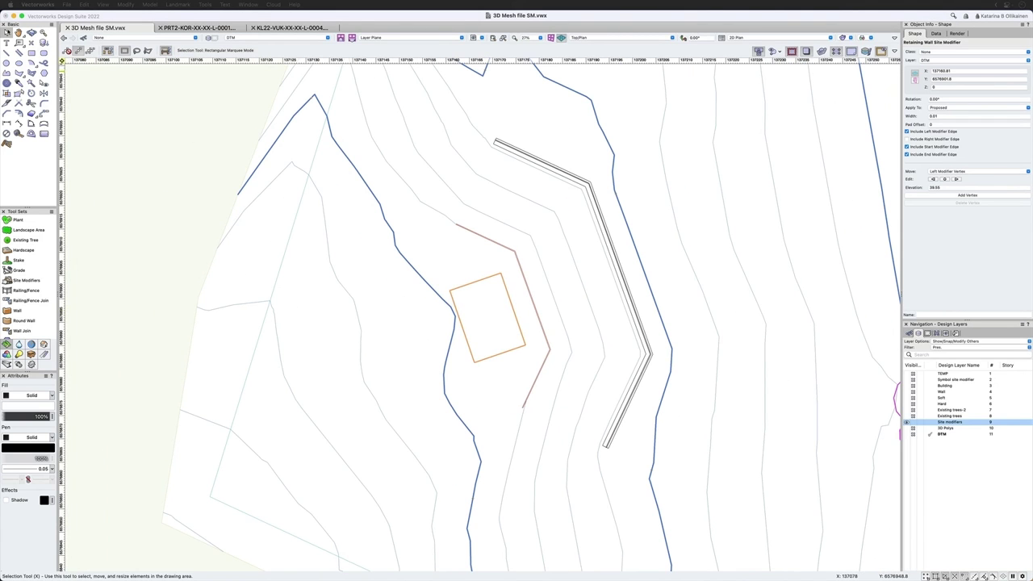
{"action": "left_click", "coordinate": [667, 364]}
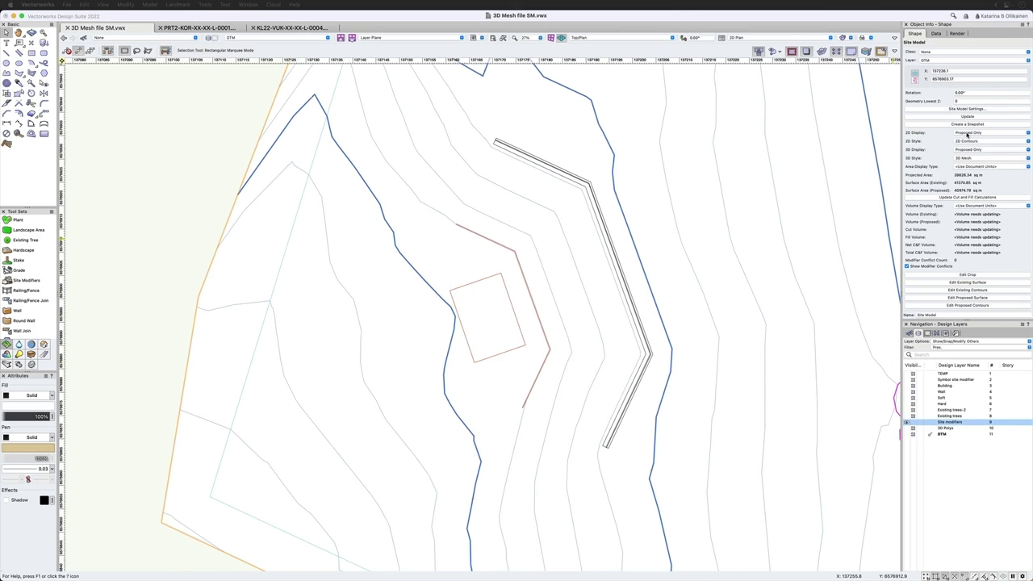
{"action": "left_click", "coordinate": [969, 117]}
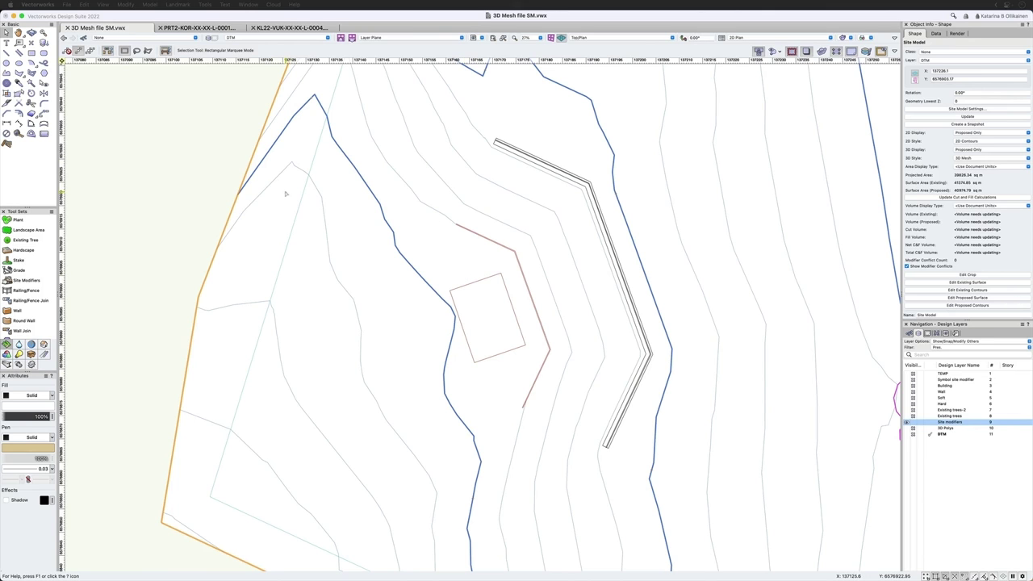
- Move the rectangle and its line to the Site modifiers layer and update the site model again
{"action": "left_click_drag", "start_coordinate": [143, 190], "coordinate": [536, 408]}
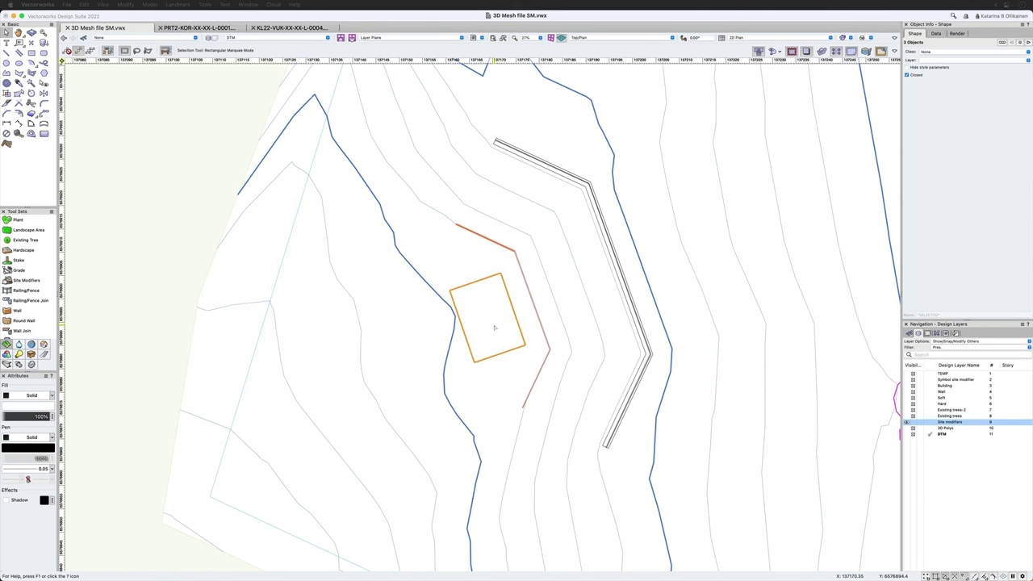
{"action": "left_click_drag", "start_coordinate": [179, 265], "coordinate": [562, 384]}
{"action": "left_click", "coordinate": [957, 61]}
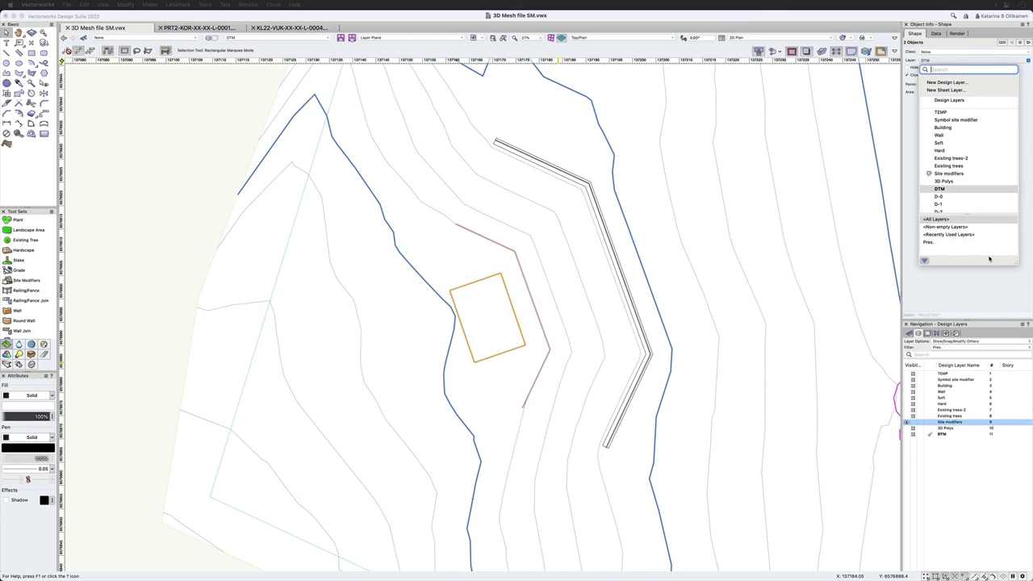
{"action": "left_click", "coordinate": [961, 175]}
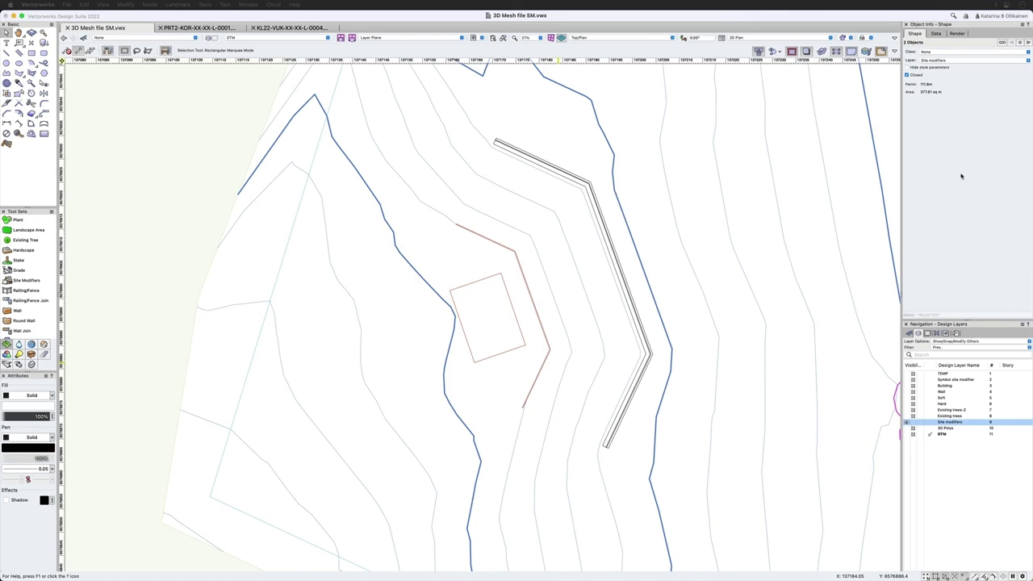
{"action": "left_click", "coordinate": [401, 355]}
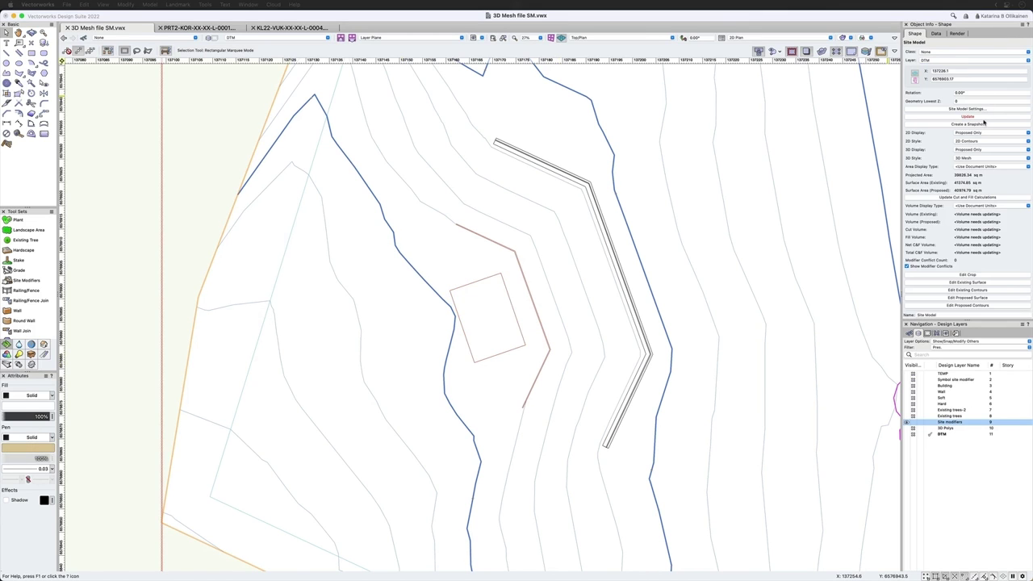
{"action": "left_click", "coordinate": [984, 117]}
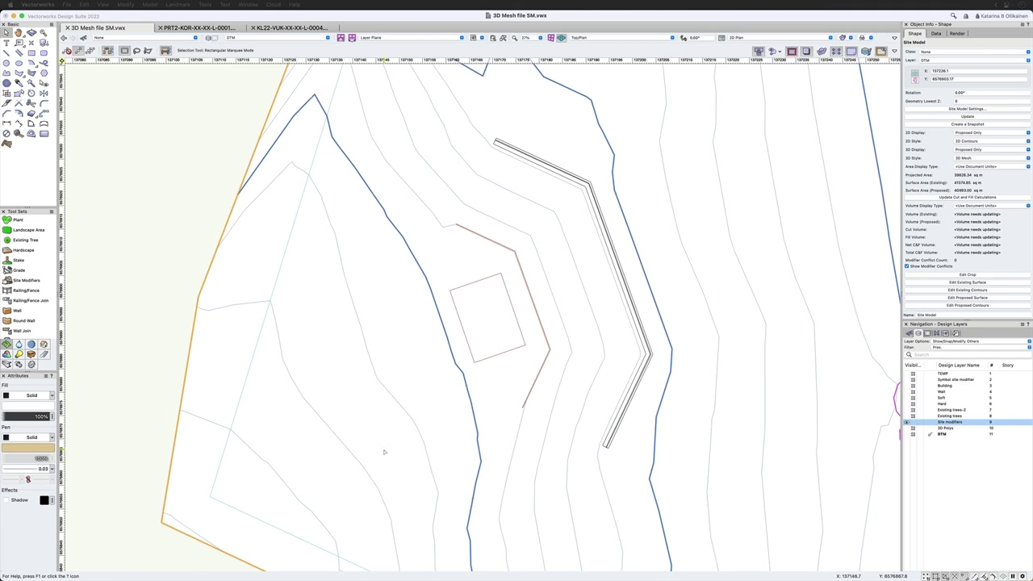
{"action": "key", "text": "shift+c"}
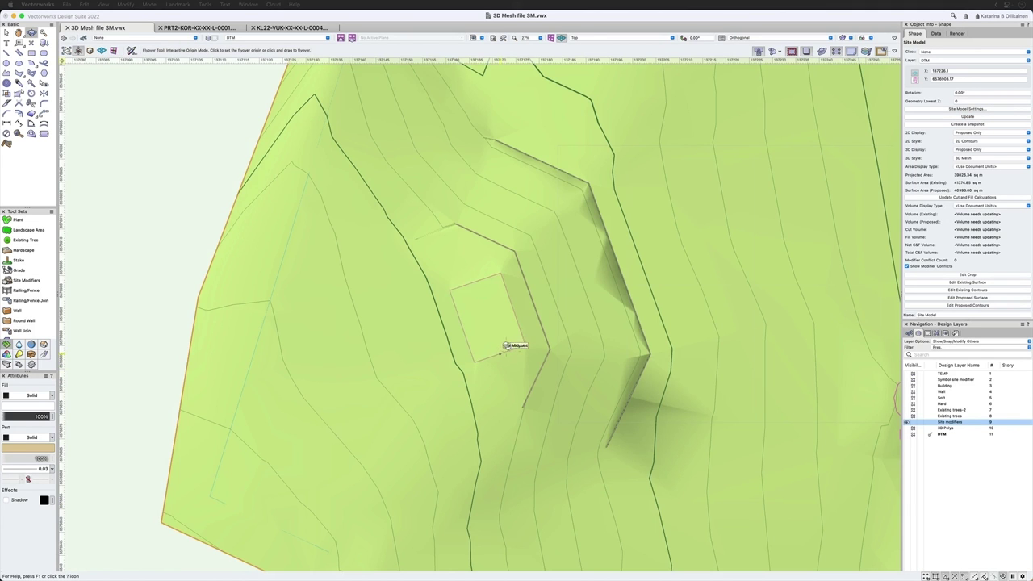
- Tilt the site model into 3D and make class L visible so the paving appears
{"action": "left_click_drag", "start_coordinate": [505, 345], "coordinate": [460, 230]}
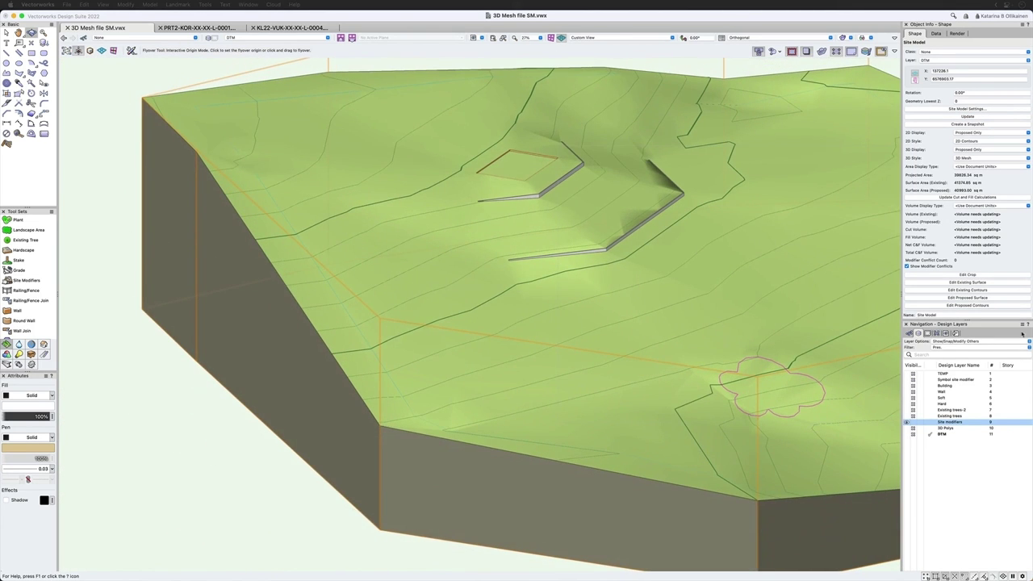
{"action": "left_click", "coordinate": [909, 334]}
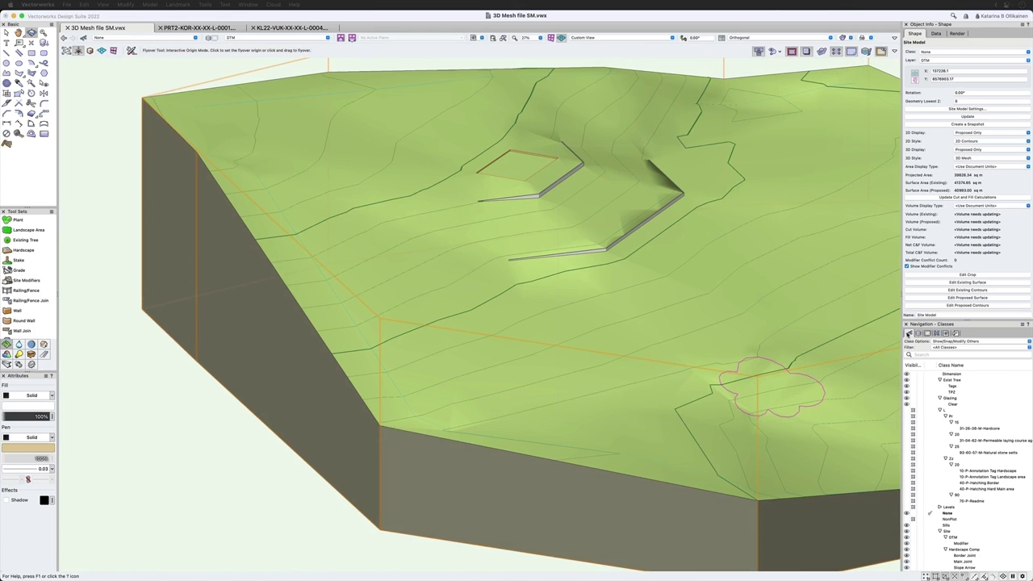
{"action": "left_click", "coordinate": [912, 411]}
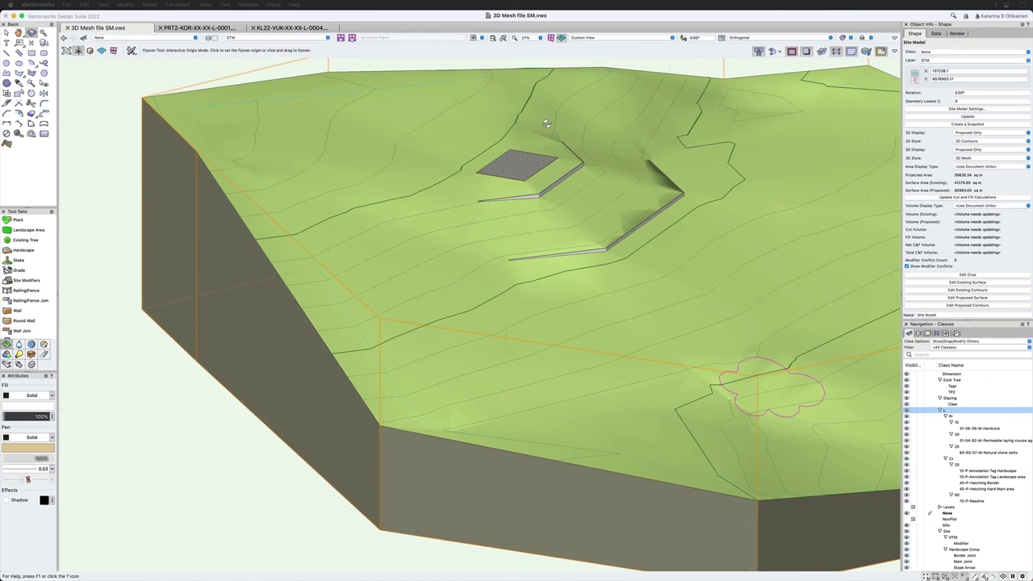
{"action": "scroll", "coordinate": [526, 127], "scroll_direction": "up", "scroll_amount": 5}
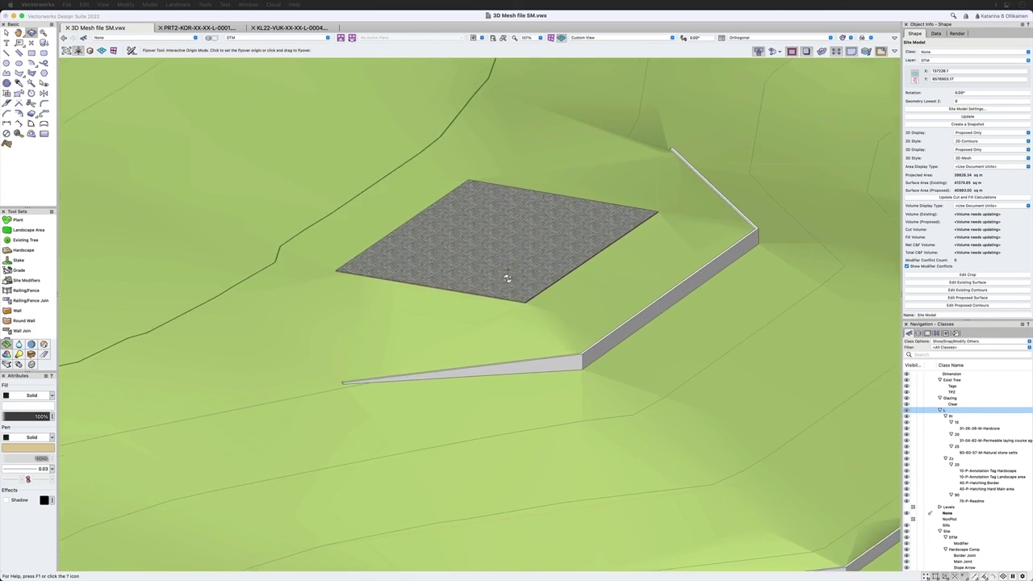
{"action": "scroll", "coordinate": [507, 279], "scroll_direction": "up", "scroll_amount": 5}
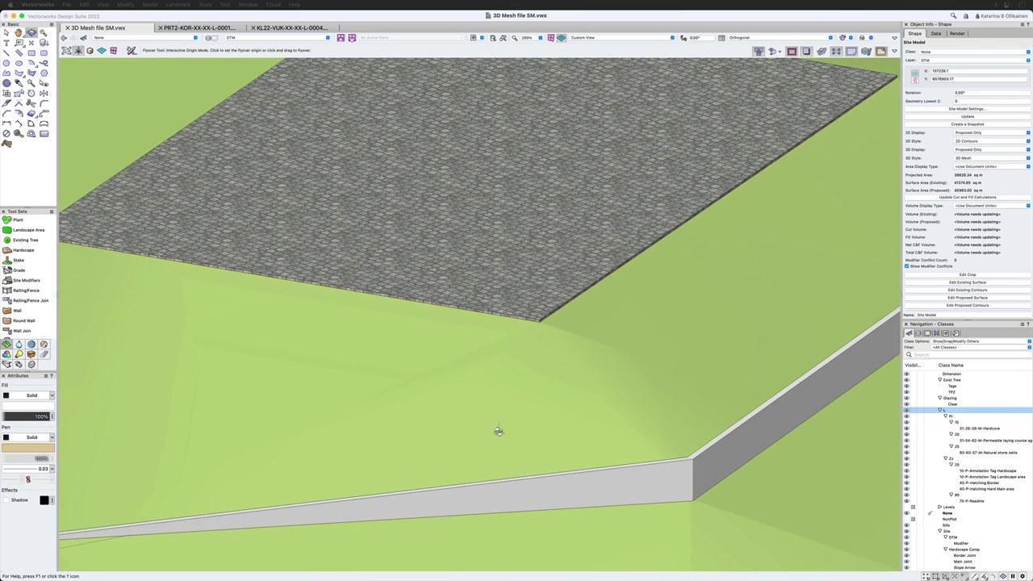
{"action": "scroll", "coordinate": [498, 431], "scroll_direction": "down", "scroll_amount": 2}
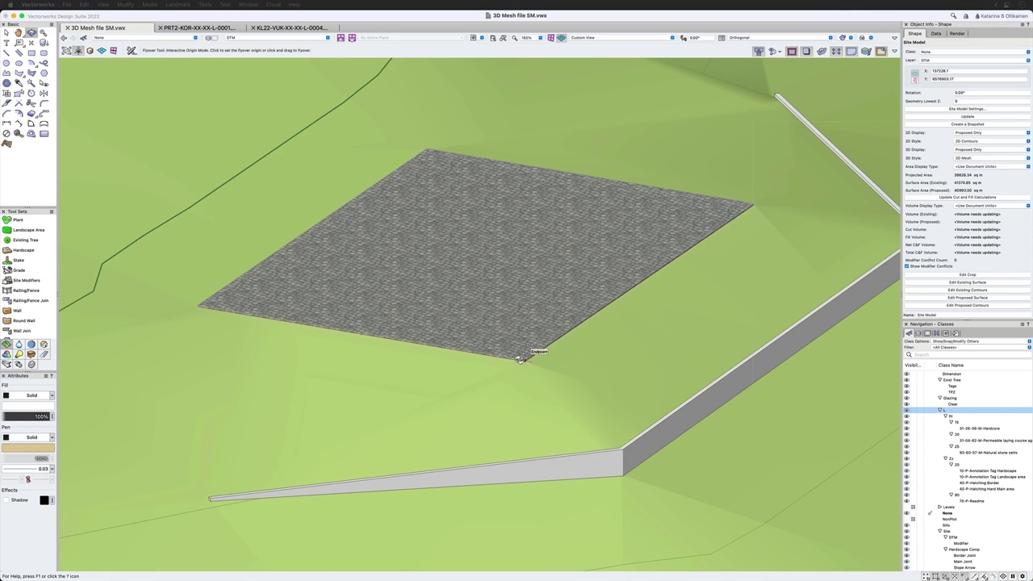
- Delete the paved hardscape and return to Top/Plan view
{"action": "key", "text": "x"}
{"action": "left_click", "coordinate": [491, 313]}
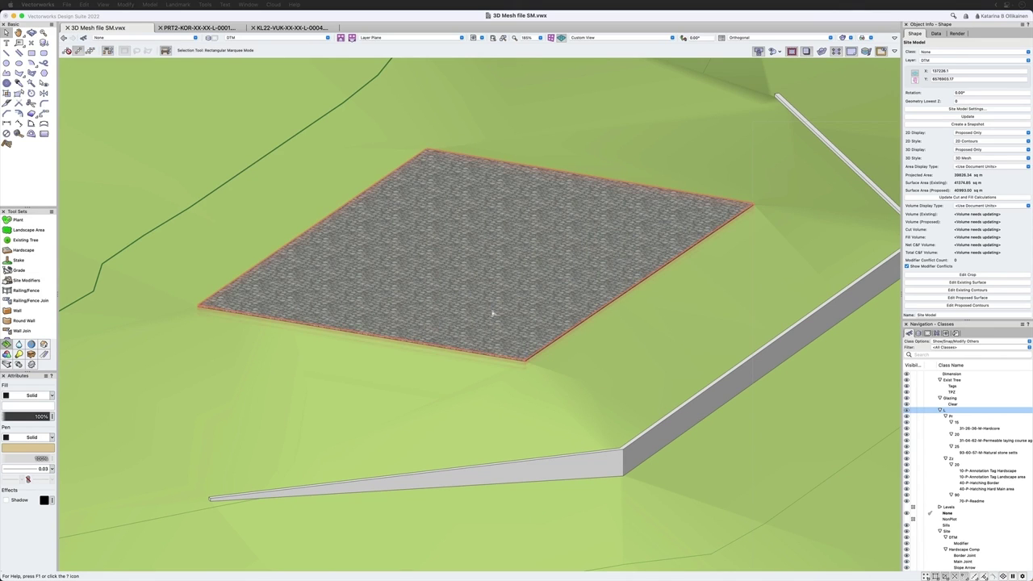
{"action": "key", "text": "Delete"}
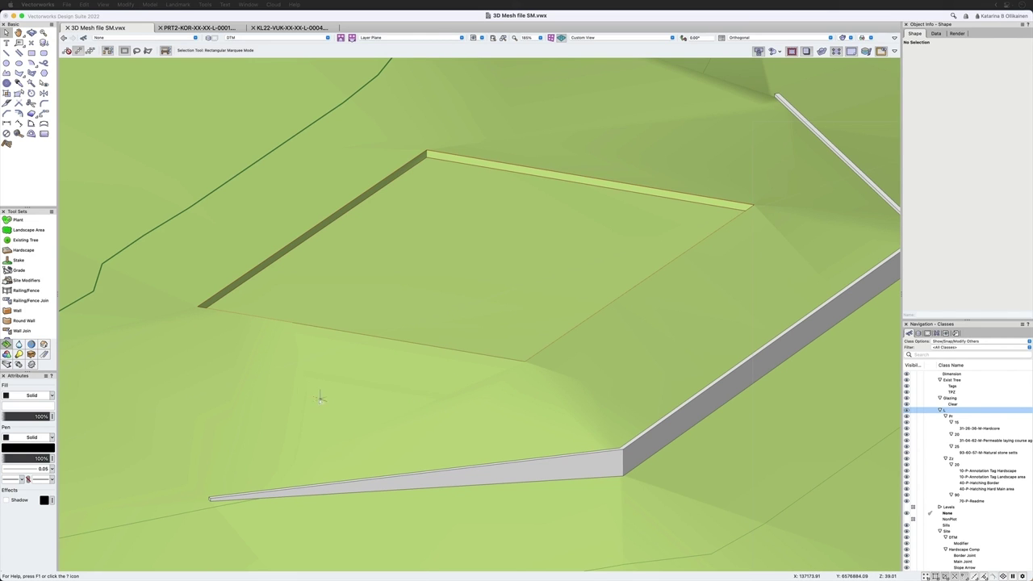
{"action": "scroll", "coordinate": [322, 396], "scroll_direction": "down", "scroll_amount": 5}
{"action": "scroll", "coordinate": [323, 338], "scroll_direction": "down", "scroll_amount": 3}
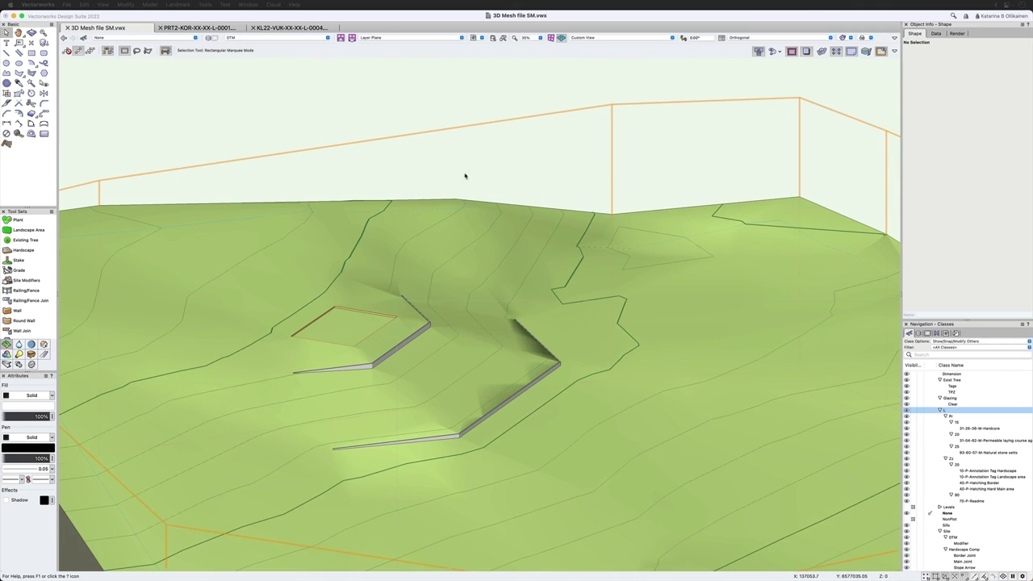
{"action": "key", "text": "super+5"}
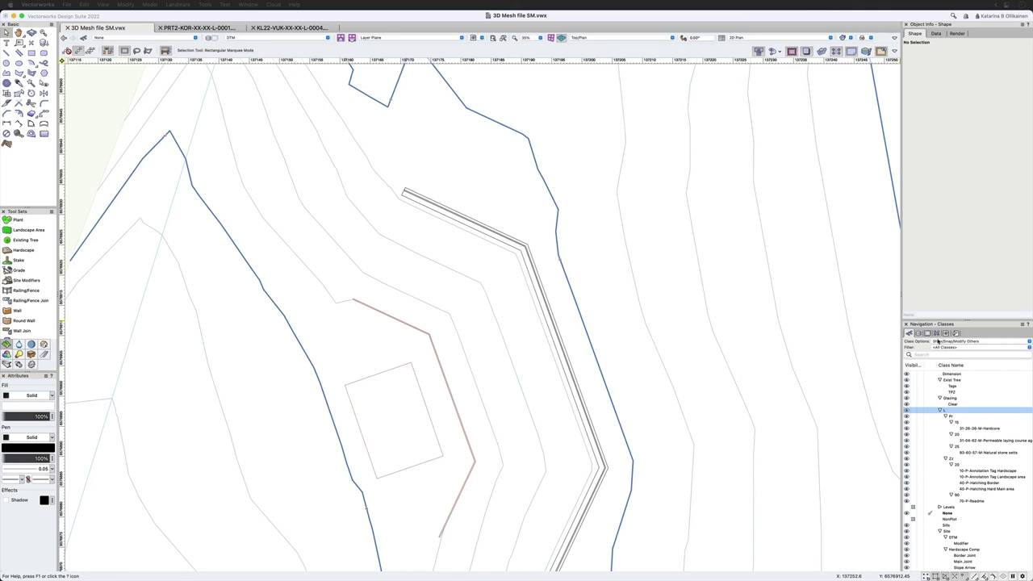
- Restore the Site Model Sections saved view, then bring the PRT2-KOR-XX-XX-L-0001.vwx document to front
{"action": "left_click", "coordinate": [946, 334]}
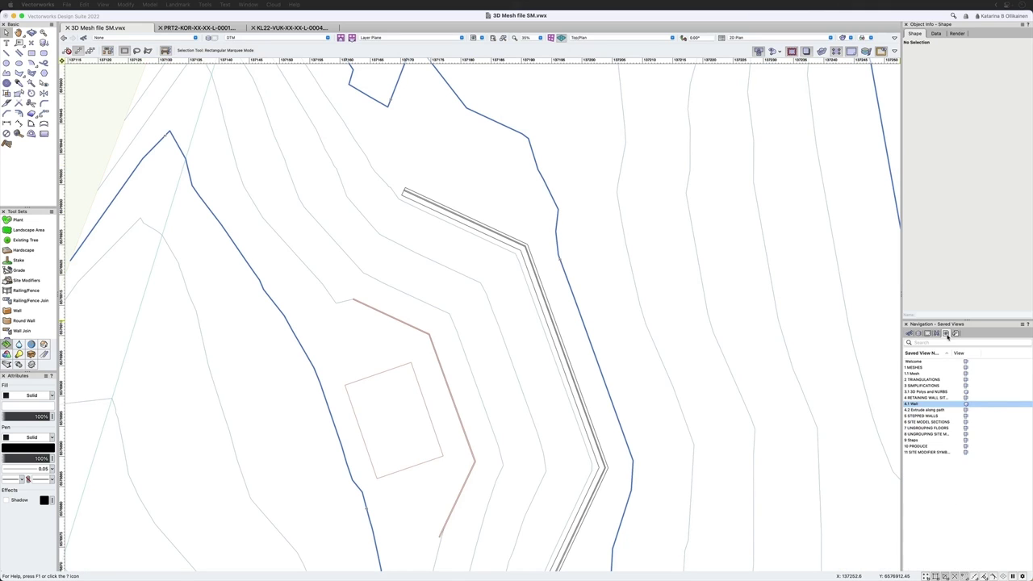
{"action": "double_click", "coordinate": [956, 422]}
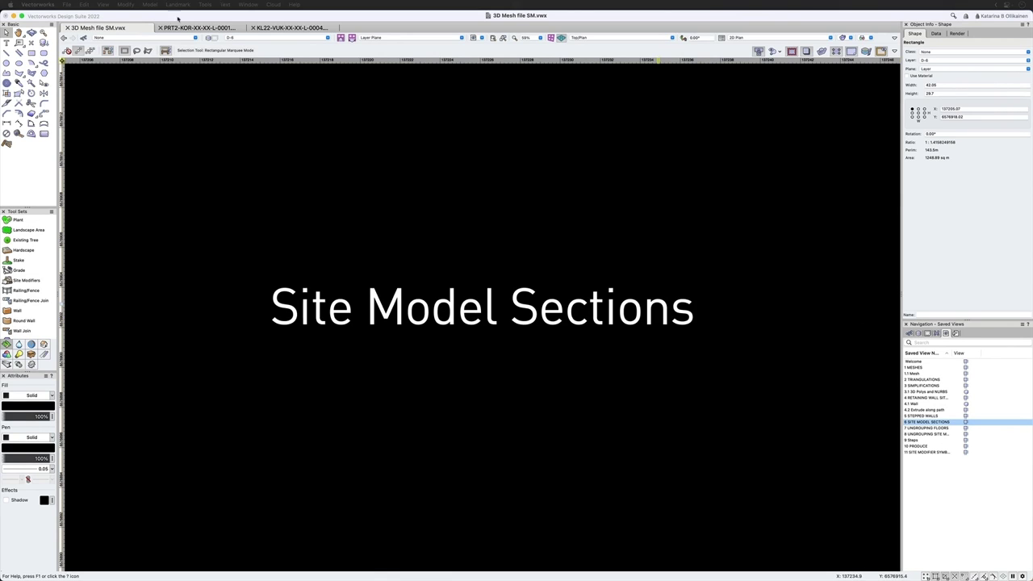
{"action": "left_click", "coordinate": [191, 27]}
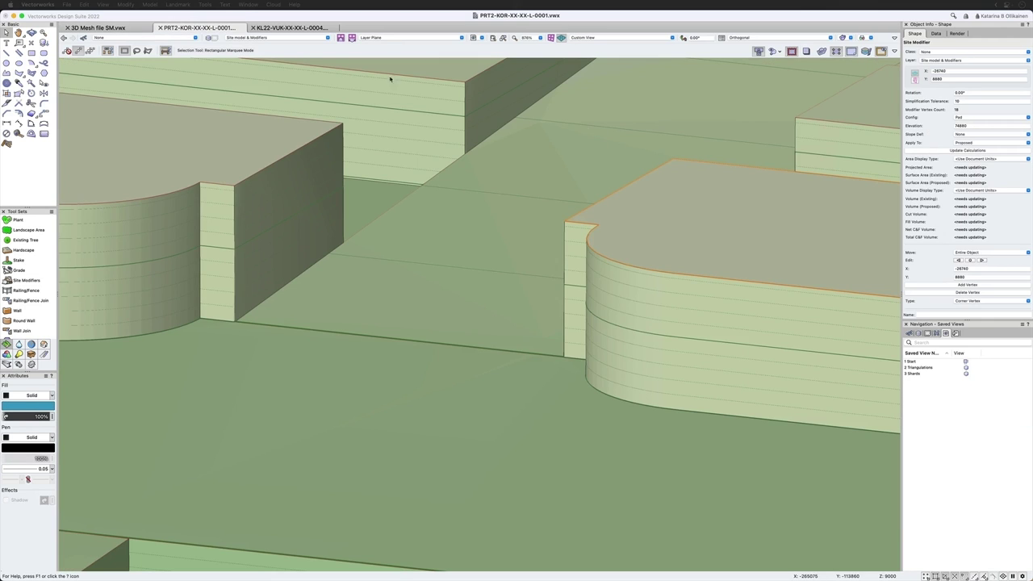
- Restore the 1 Start saved view showing the whole plan and select the red horizontal section line
{"action": "double_click", "coordinate": [924, 361]}
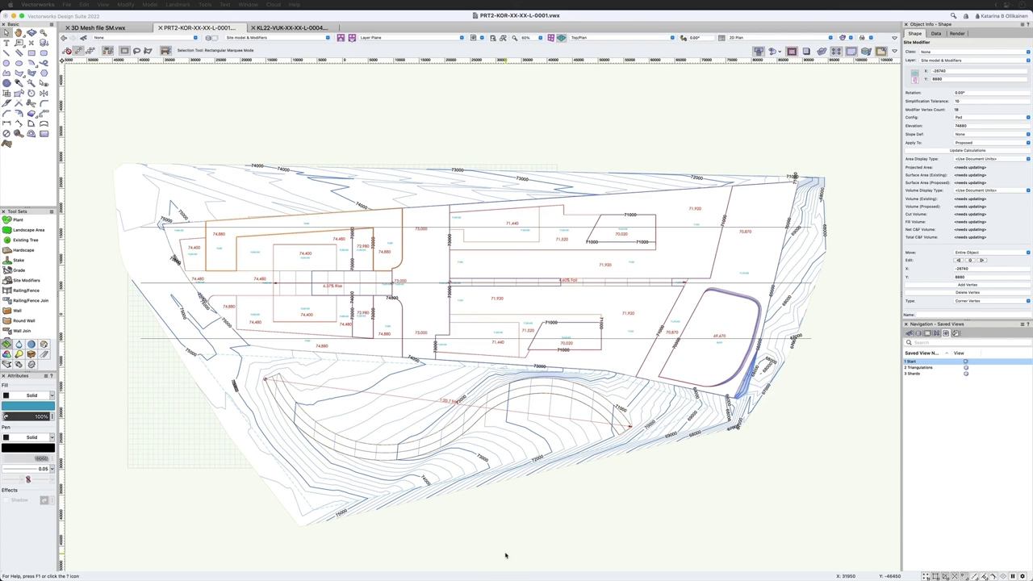
{"action": "scroll", "coordinate": [496, 549], "scroll_direction": "down", "scroll_amount": 2}
{"action": "scroll", "coordinate": [483, 542], "scroll_direction": "down", "scroll_amount": 3}
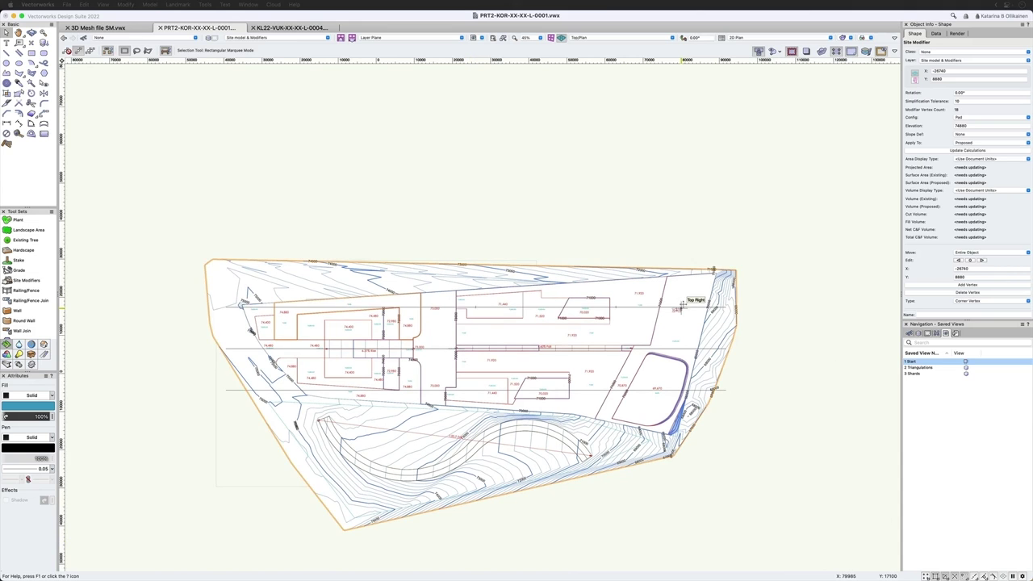
{"action": "left_click", "coordinate": [687, 305]}
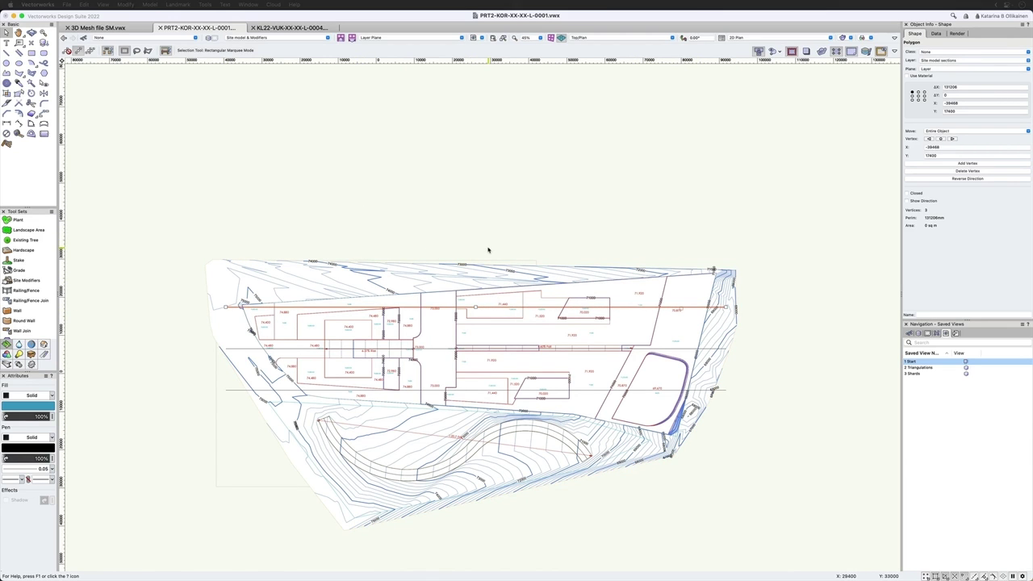
- Create a Site Model Section with background grid, existing and proposed profiles, and 10000 point interval
{"action": "left_click", "coordinate": [179, 5]}
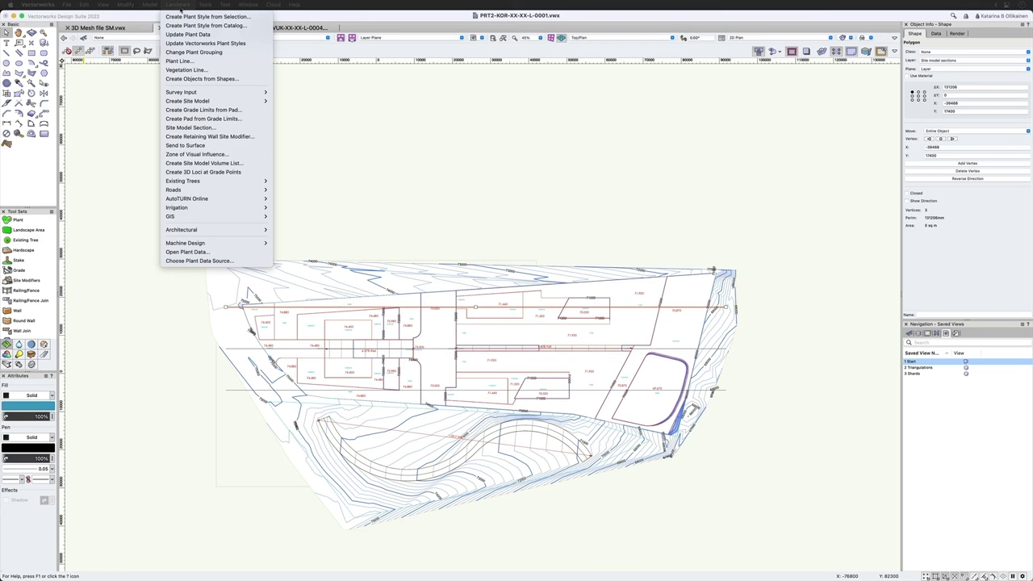
{"action": "left_click", "coordinate": [205, 129]}
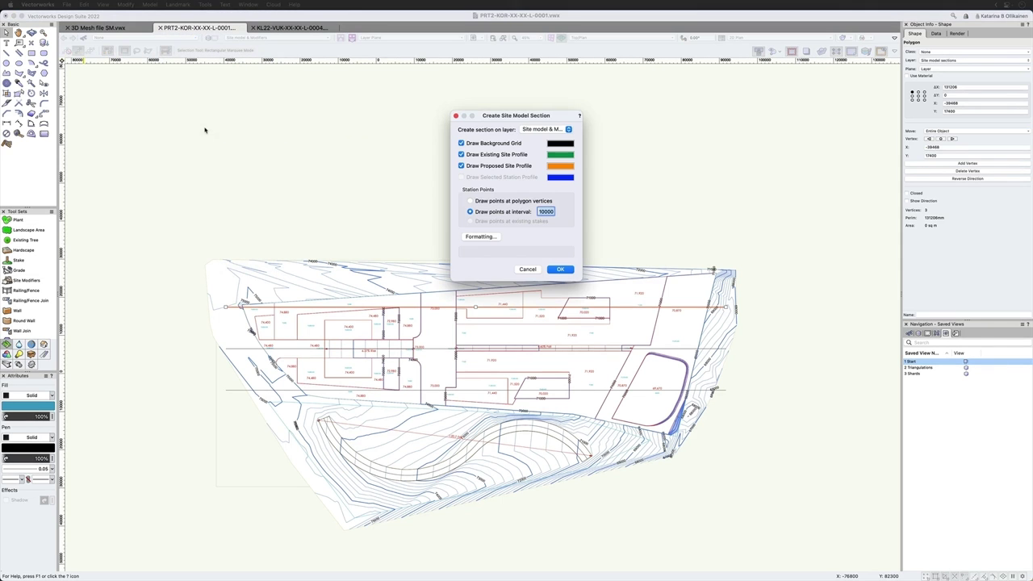
{"action": "left_click_drag", "start_coordinate": [492, 115], "coordinate": [361, 147]}
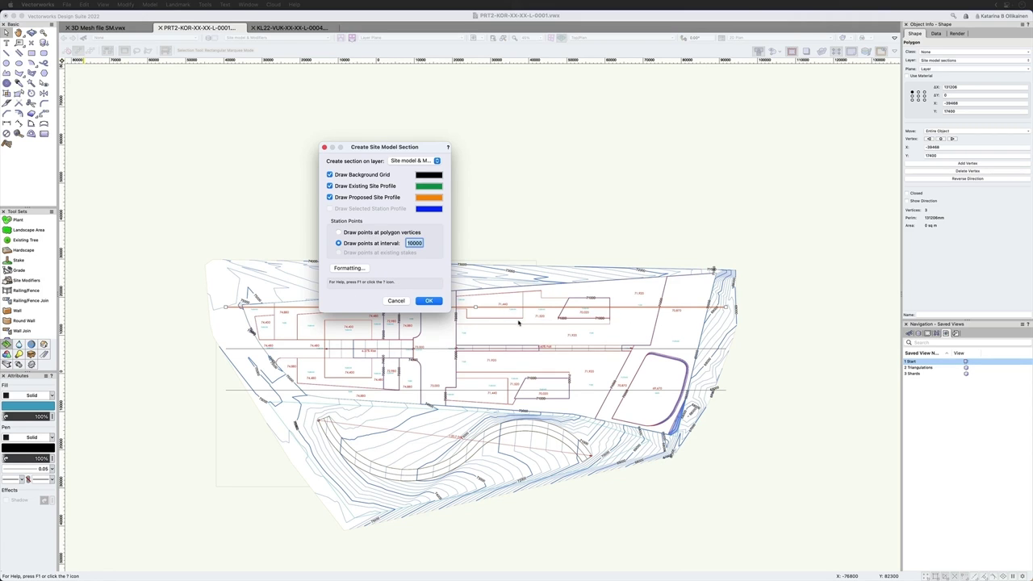
{"action": "left_click", "coordinate": [429, 300]}
{"action": "scroll", "coordinate": [410, 339], "scroll_direction": "down", "scroll_amount": 3}
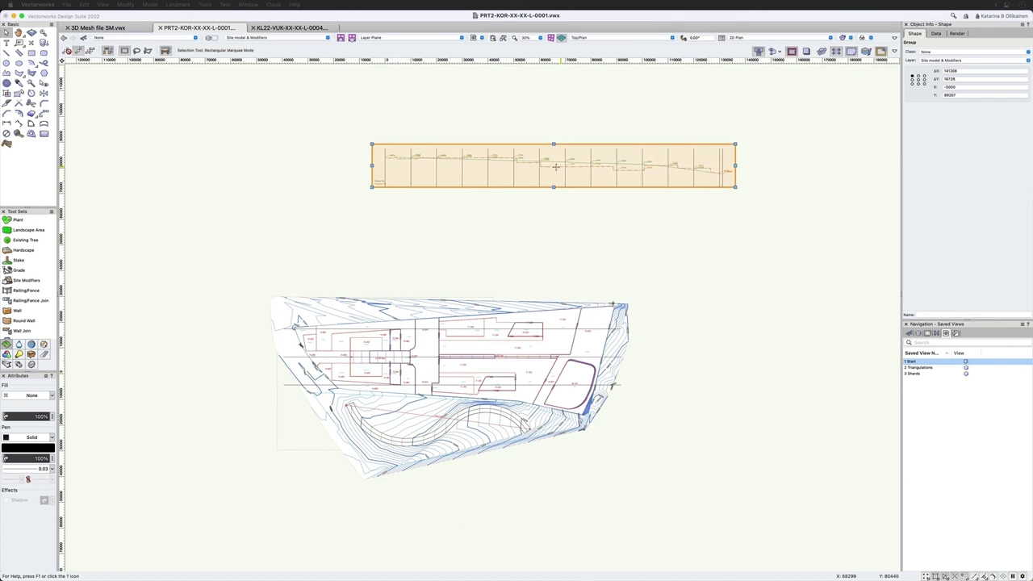
- Move the section diagram down closer above the site plan and enter its group for editing
{"action": "left_click_drag", "start_coordinate": [557, 167], "coordinate": [471, 217]}
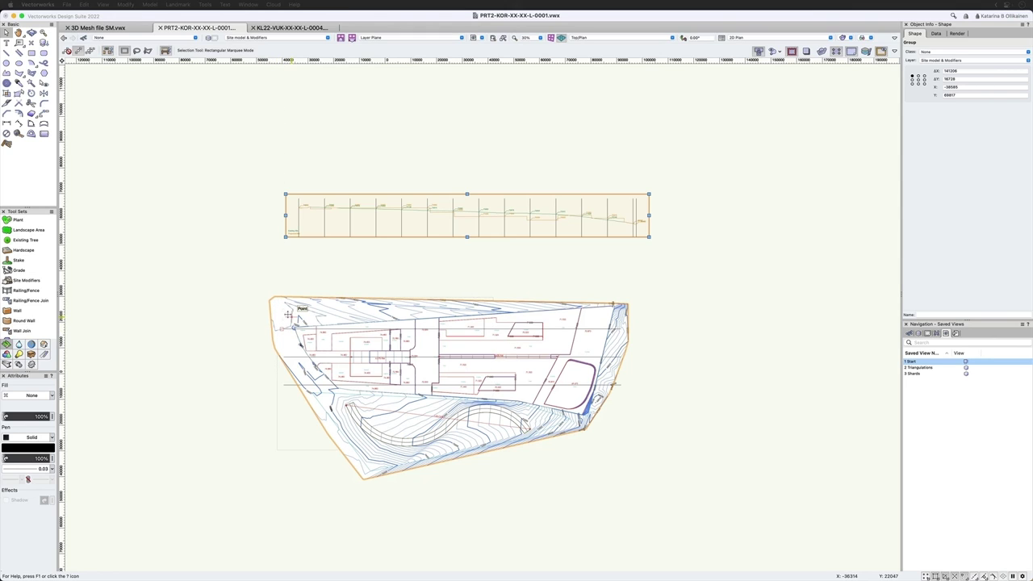
{"action": "scroll", "coordinate": [437, 230], "scroll_direction": "up", "scroll_amount": 3}
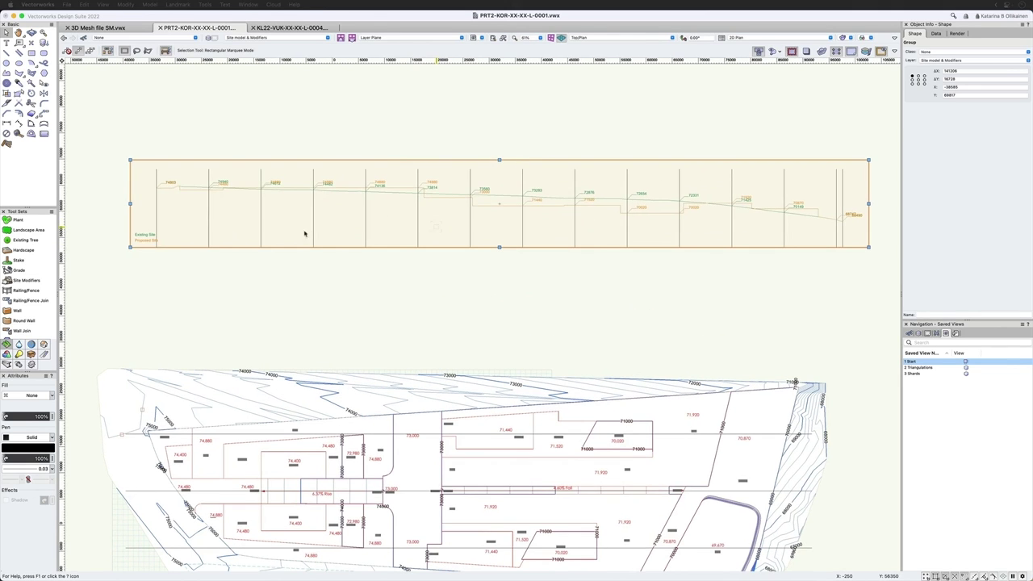
{"action": "double_click", "coordinate": [158, 189]}
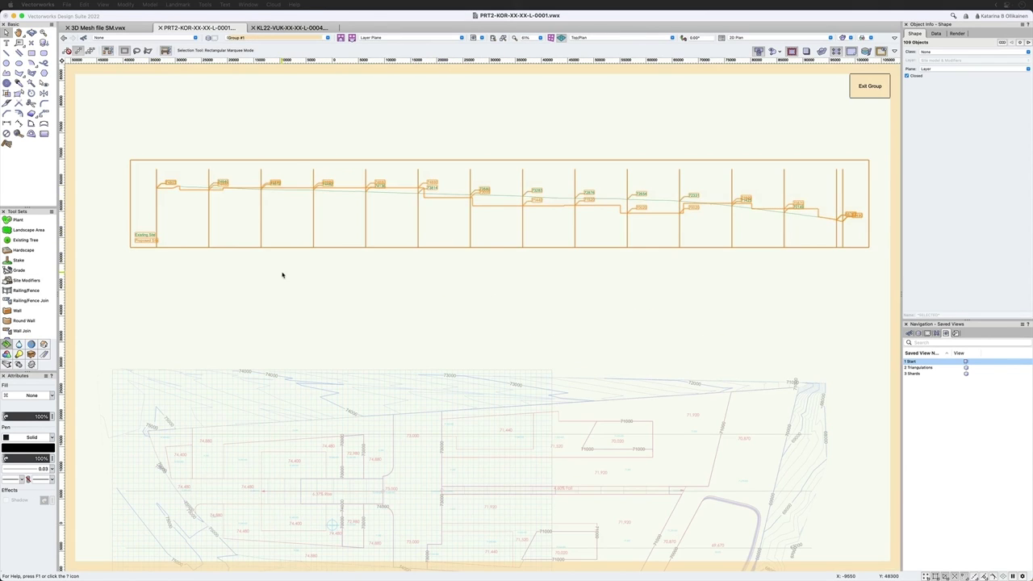
- Give the green existing-site profile line a 1.00 line thickness
{"action": "left_click", "coordinate": [194, 187]}
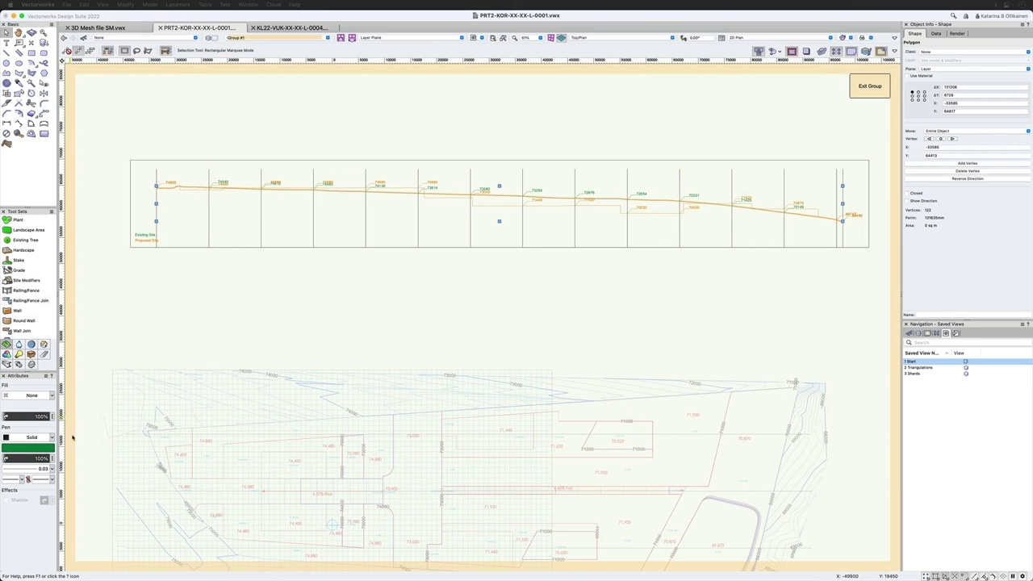
{"action": "left_click", "coordinate": [34, 469]}
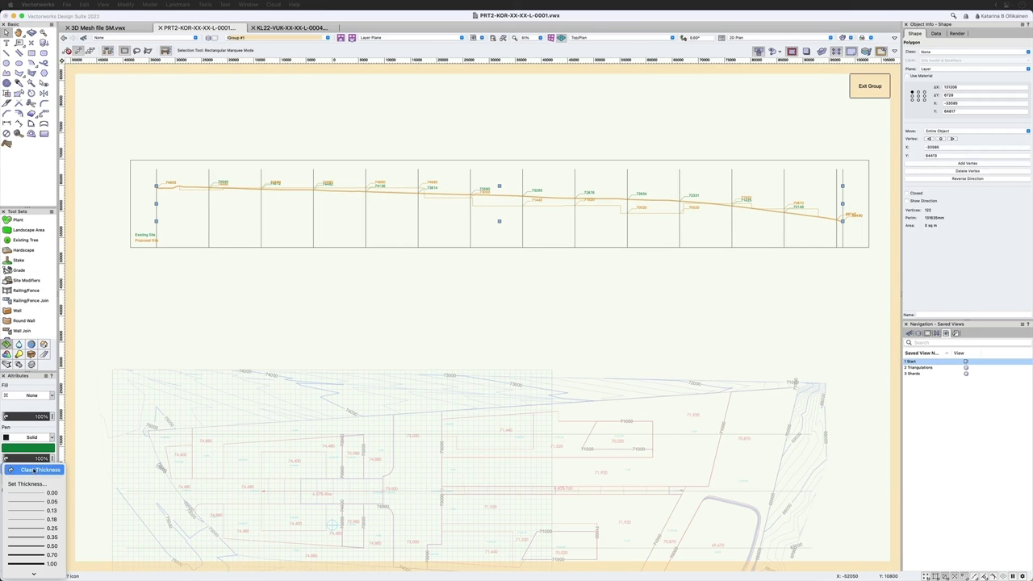
{"action": "left_click", "coordinate": [32, 563]}
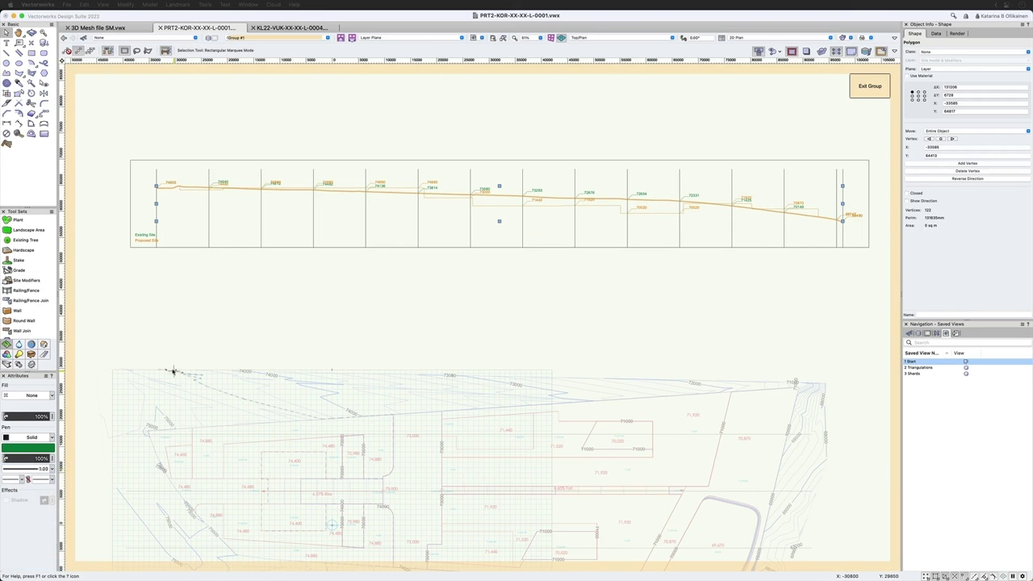
{"action": "left_click", "coordinate": [198, 336]}
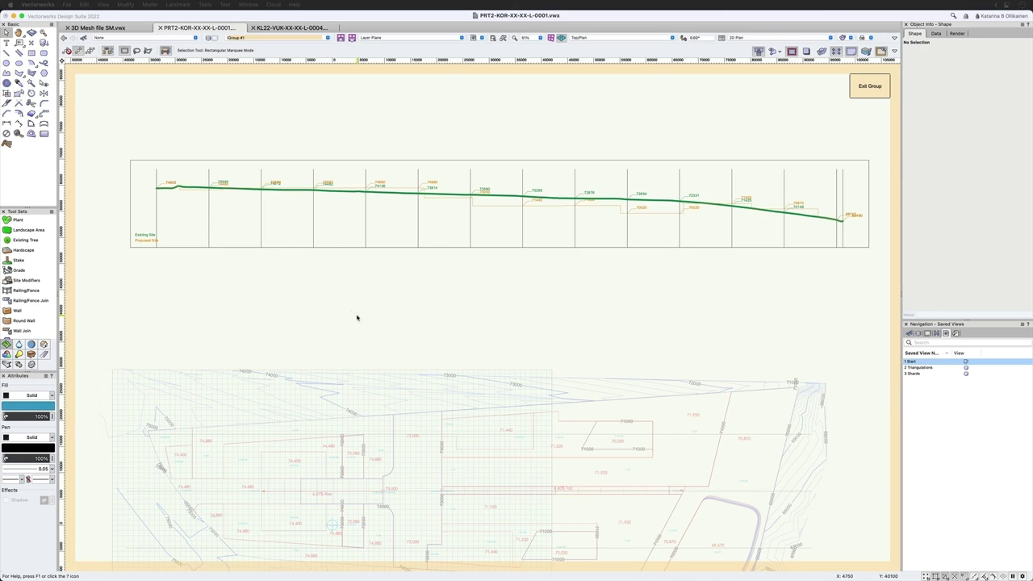
- Give the orange proposed-site profile line a 1.40 line thickness
{"action": "left_click", "coordinate": [183, 190]}
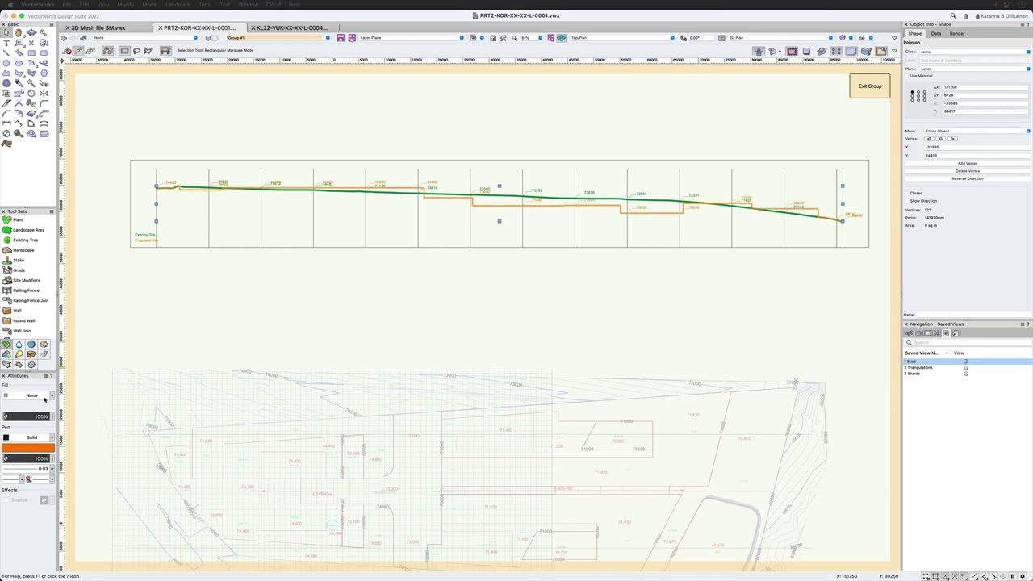
{"action": "left_click", "coordinate": [36, 468]}
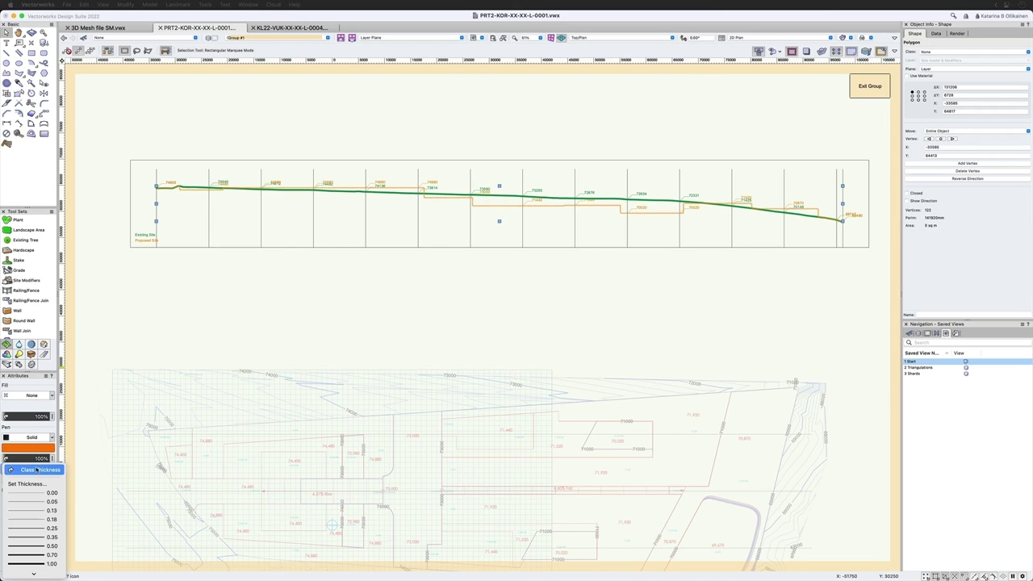
{"action": "left_click", "coordinate": [37, 564]}
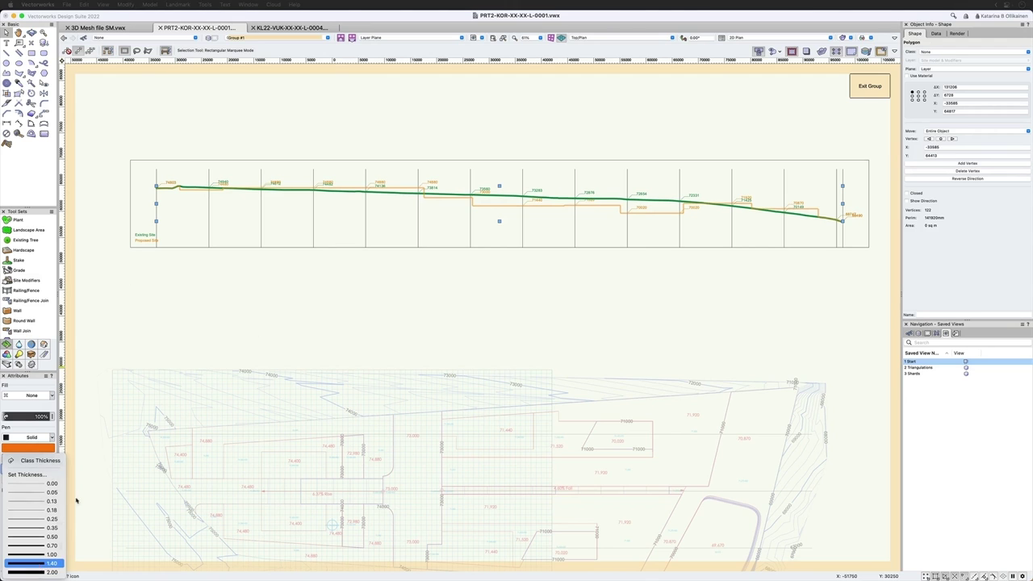
{"action": "left_click", "coordinate": [460, 355]}
{"action": "scroll", "coordinate": [493, 289], "scroll_direction": "down", "scroll_amount": 5}
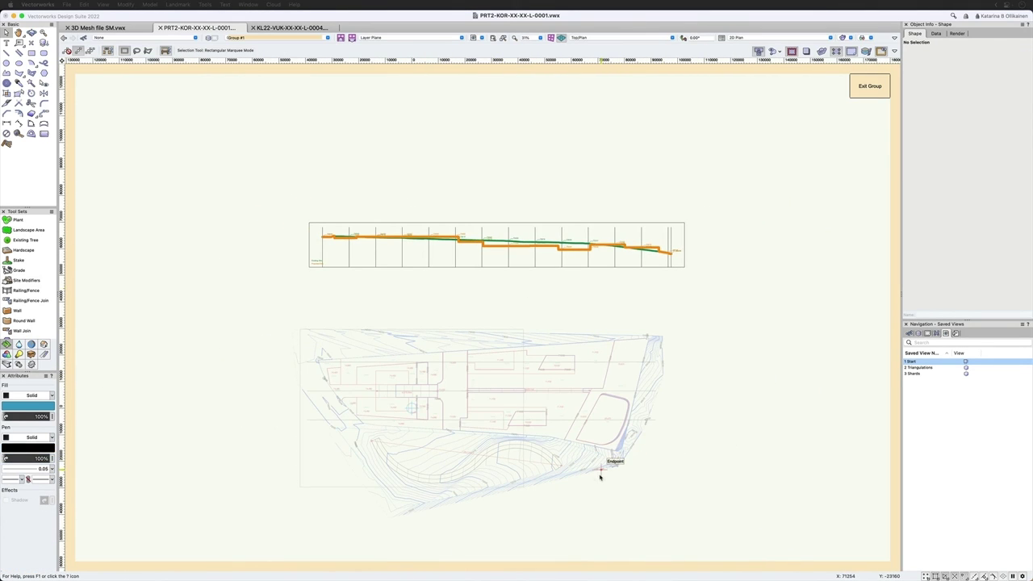
{"action": "left_click", "coordinate": [868, 86]}
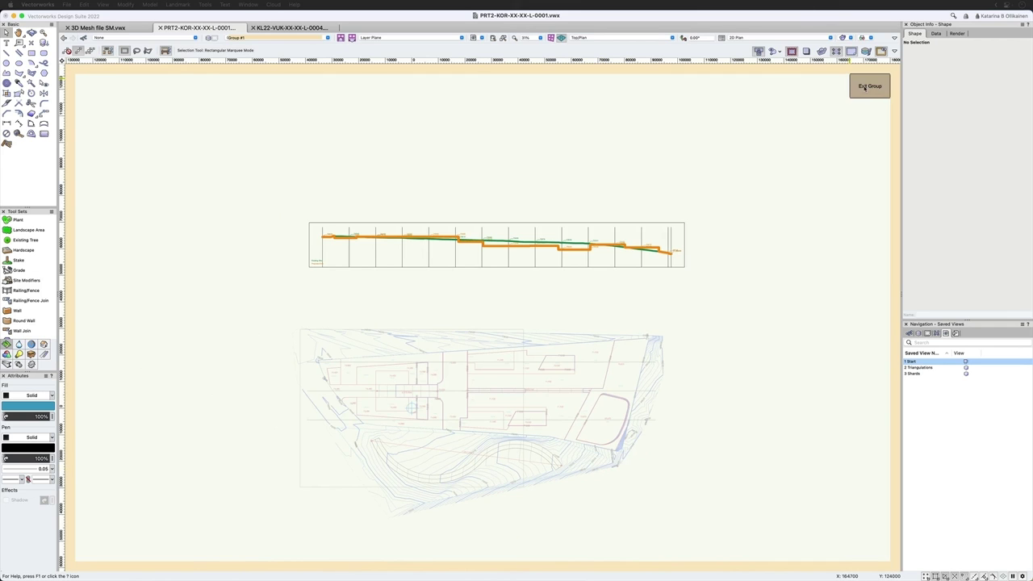
{"action": "scroll", "coordinate": [386, 164], "scroll_direction": "down", "scroll_amount": 2}
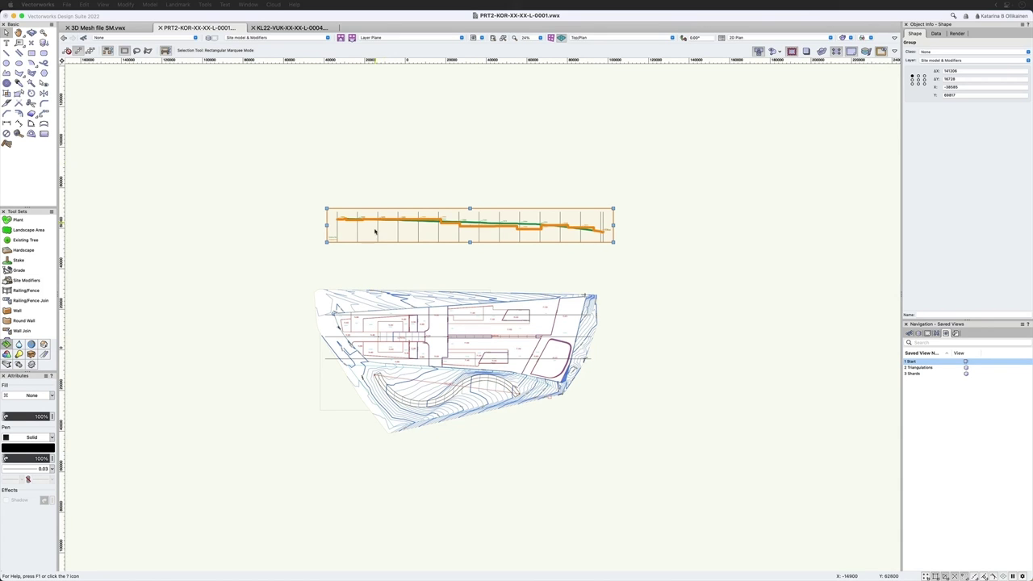
{"action": "scroll", "coordinate": [376, 367], "scroll_direction": "up", "scroll_amount": 4}
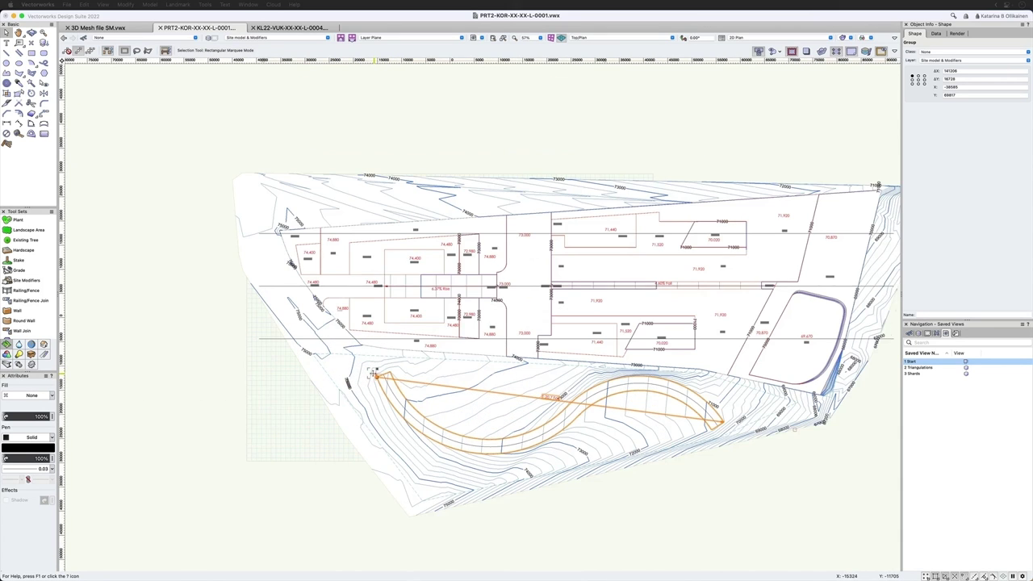
{"action": "left_click", "coordinate": [259, 231]}
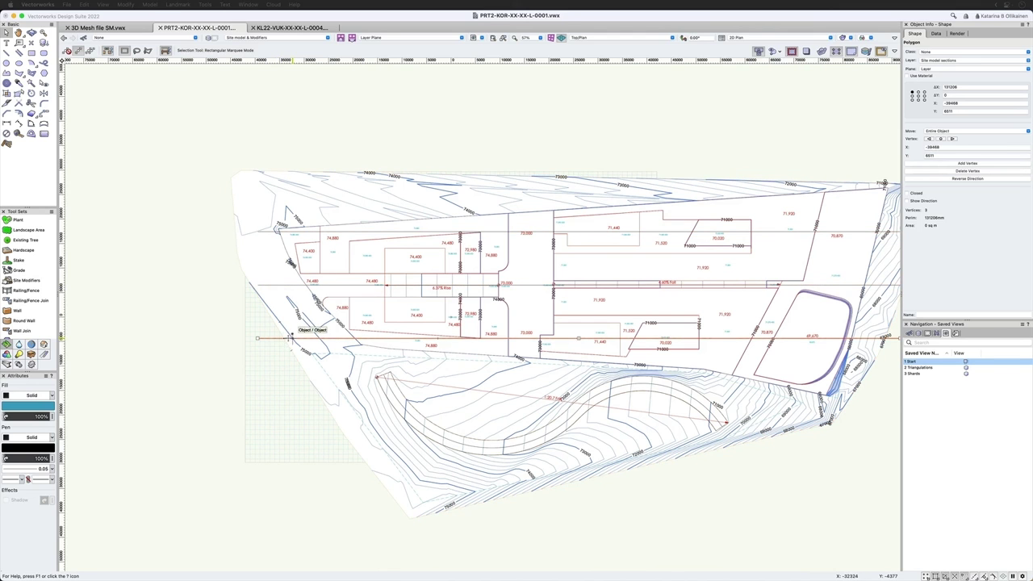
{"action": "scroll", "coordinate": [305, 393], "scroll_direction": "down", "scroll_amount": 3}
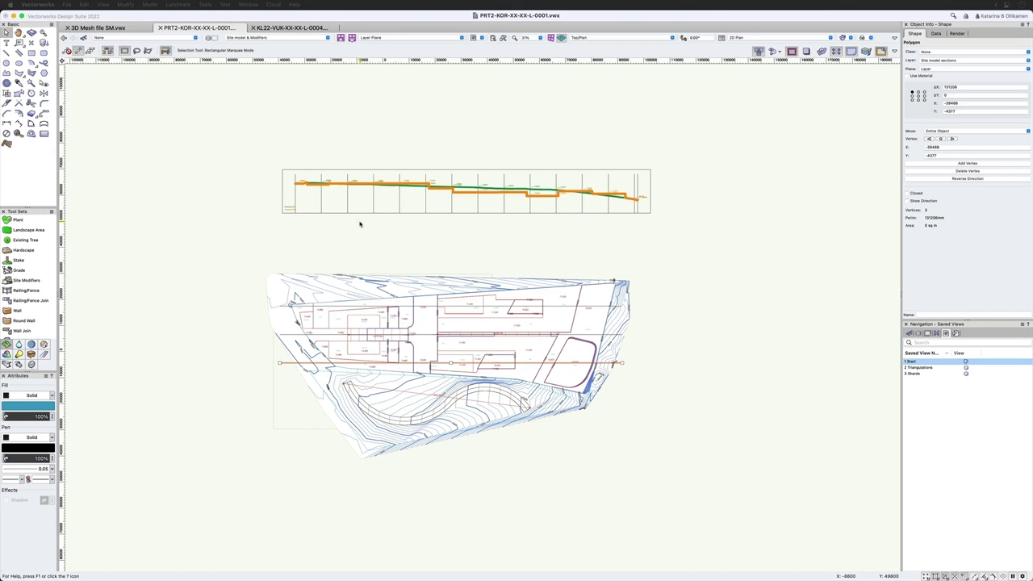
{"action": "left_click", "coordinate": [401, 185]}
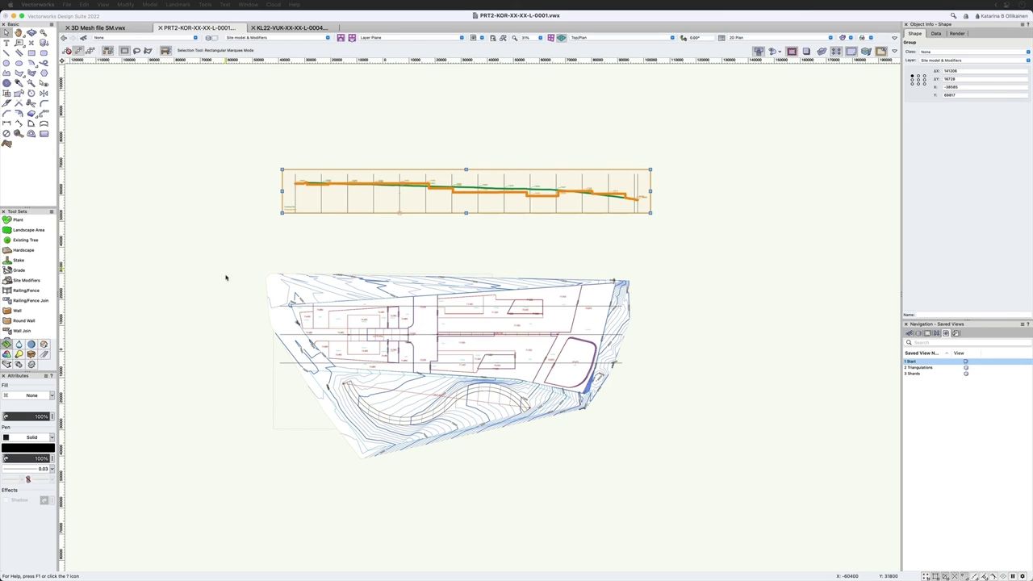
{"action": "left_click", "coordinate": [289, 304]}
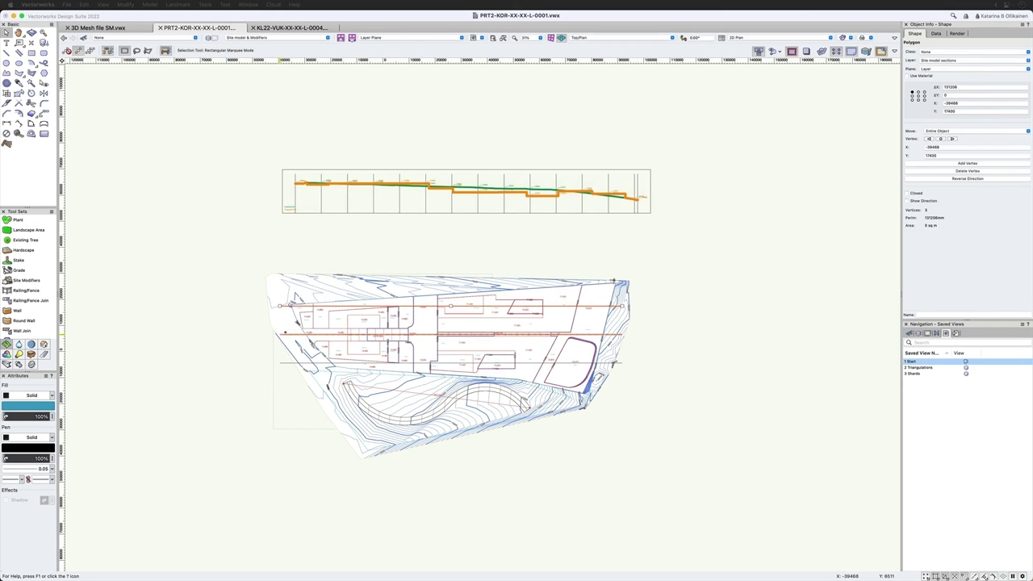
{"action": "left_click", "coordinate": [283, 364], "text": "shift"}
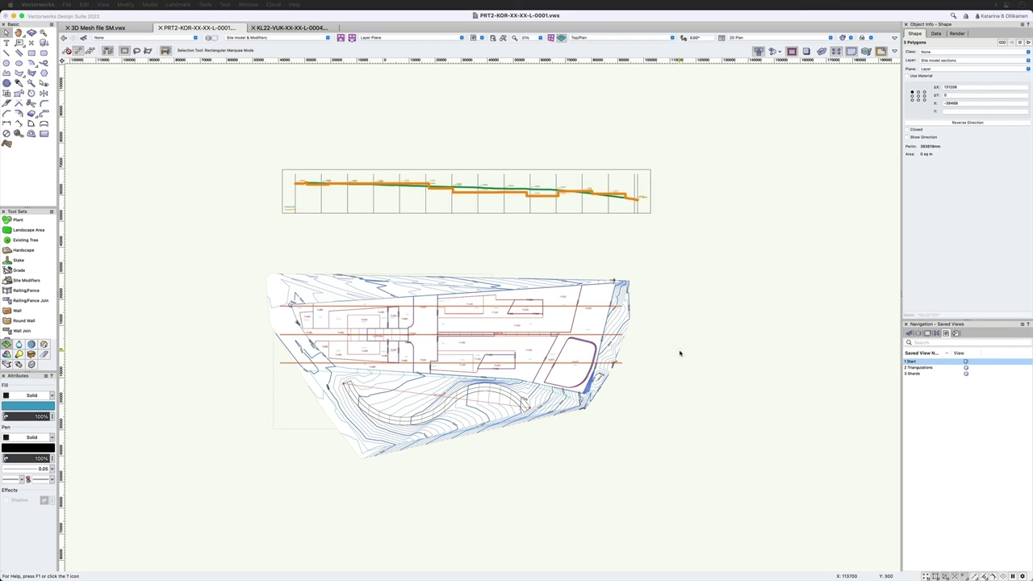
{"action": "left_click", "coordinate": [678, 296]}
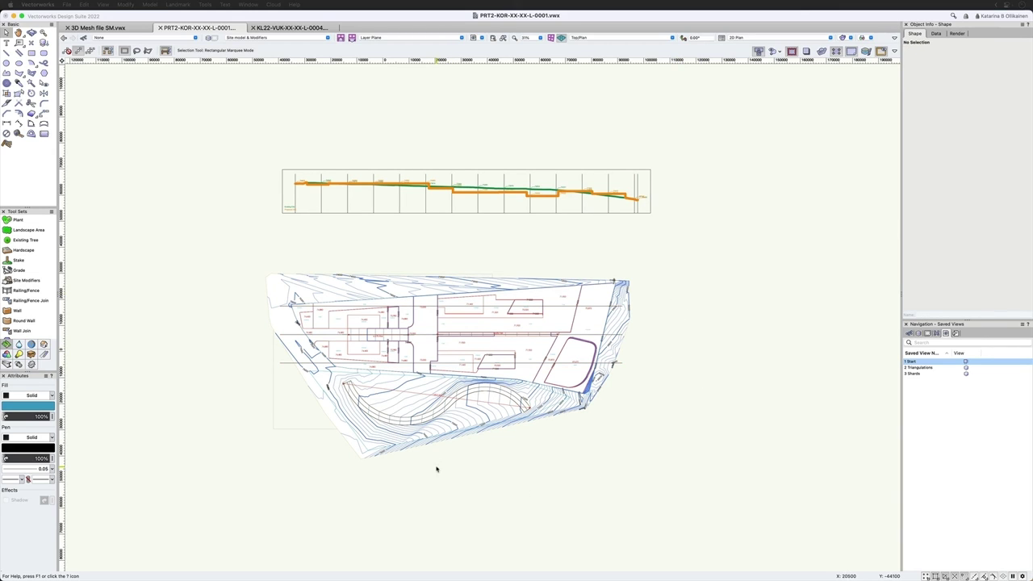
{"action": "scroll", "coordinate": [413, 467], "scroll_direction": "up", "scroll_amount": 1}
{"action": "scroll", "coordinate": [412, 468], "scroll_direction": "up", "scroll_amount": 3}
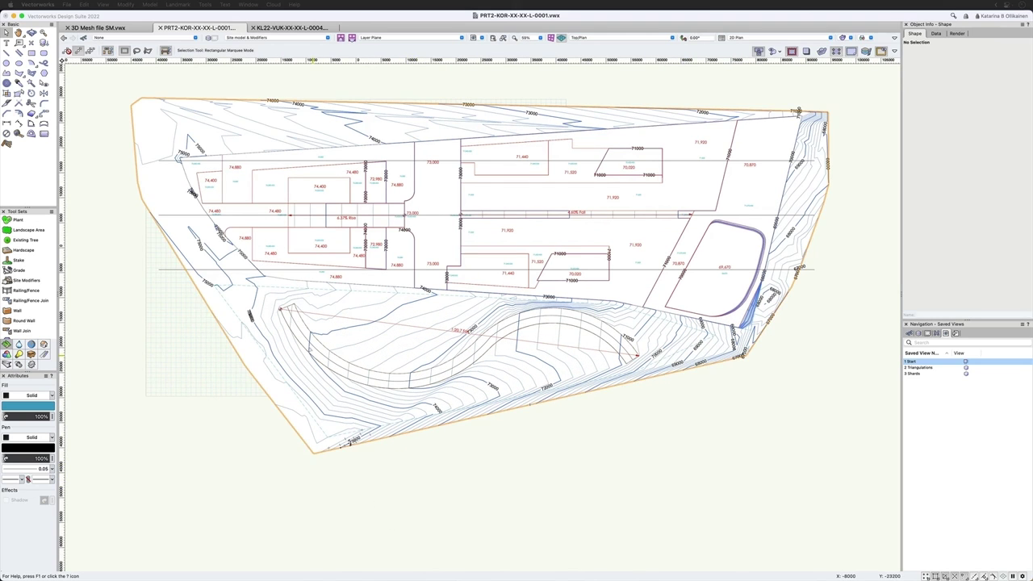
{"action": "key", "text": "shift+c"}
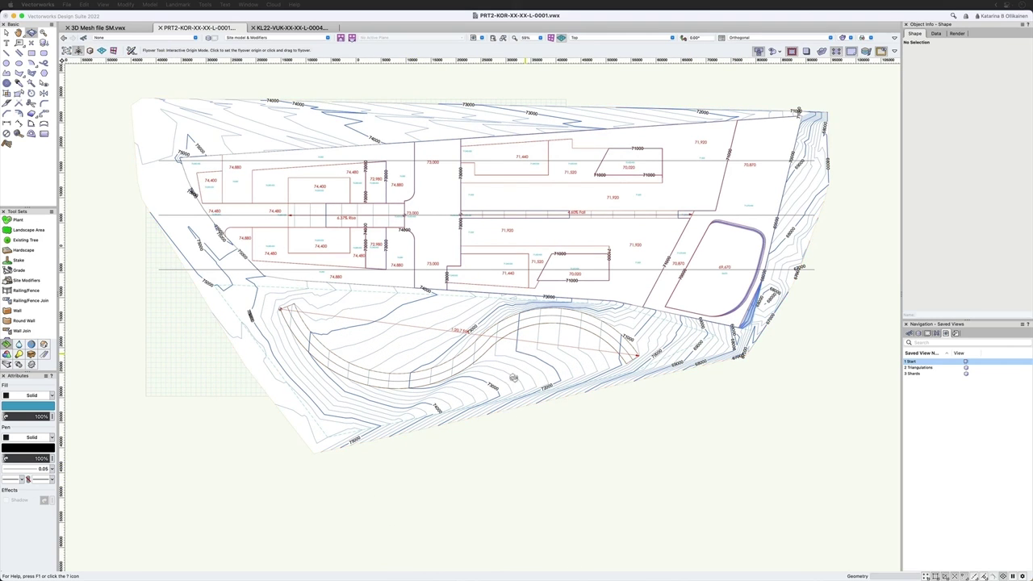
{"action": "left_click_drag", "start_coordinate": [517, 316], "coordinate": [421, 289]}
{"action": "left_click_drag", "start_coordinate": [533, 306], "coordinate": [509, 284]}
{"action": "left_click_drag", "start_coordinate": [467, 196], "coordinate": [492, 221]}
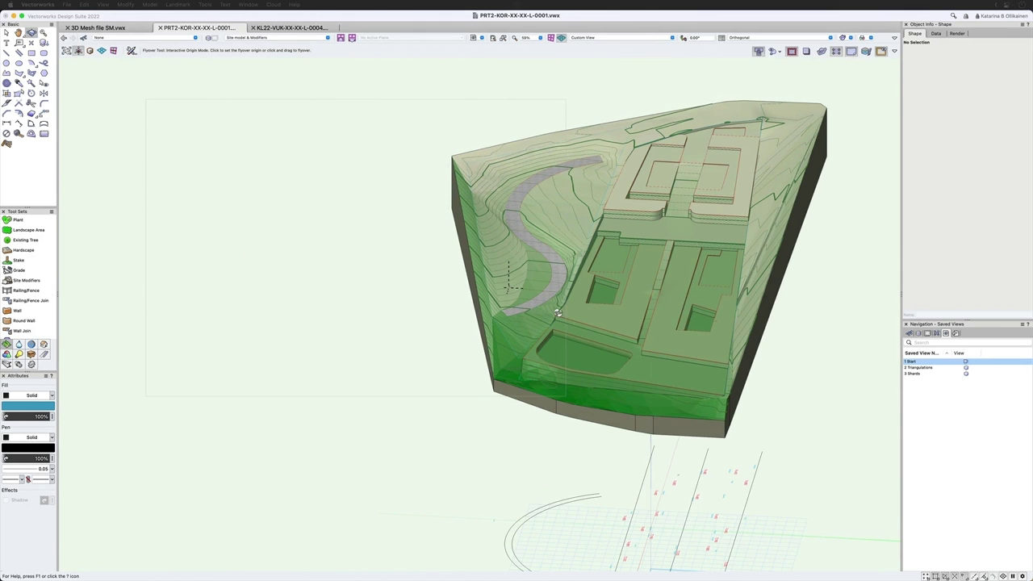
{"action": "key", "text": "x"}
{"action": "key", "text": "super+5"}
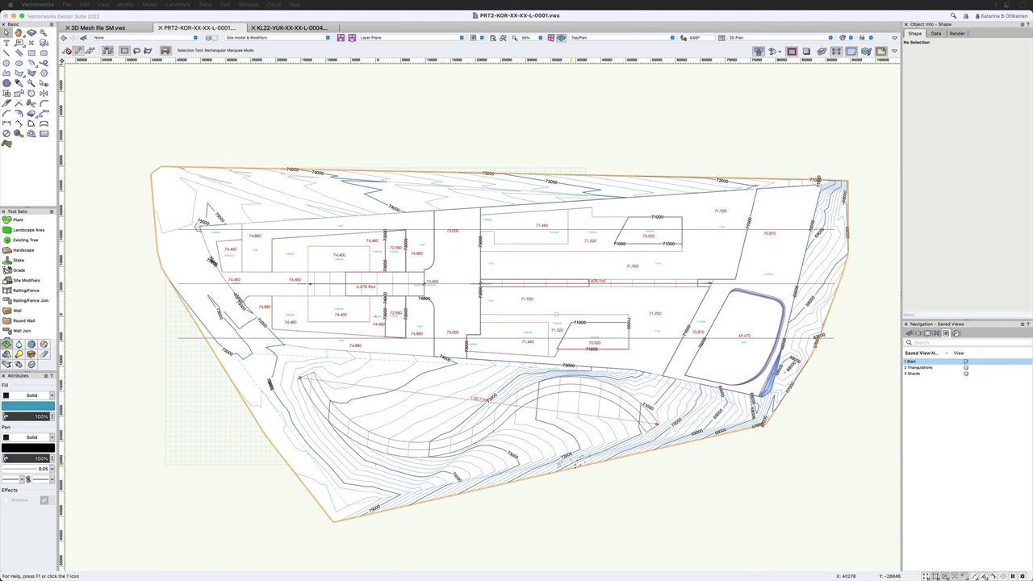
- Draw two vertical lines down from the curved path's left and right ends past the plan
{"action": "left_click", "coordinate": [482, 434]}
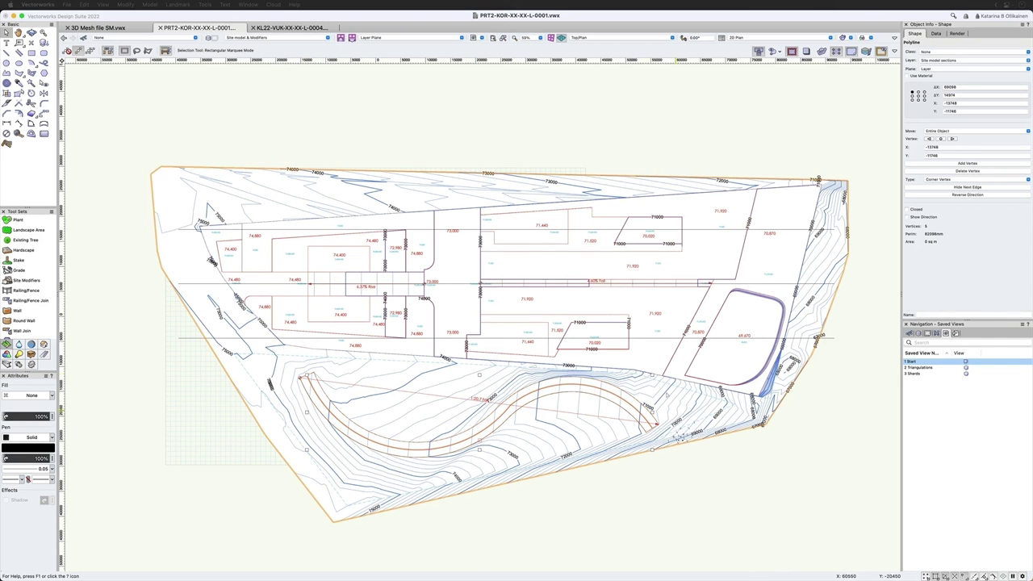
{"action": "middle_click_drag", "start_coordinate": [678, 437], "coordinate": [468, 245], "text": "shift"}
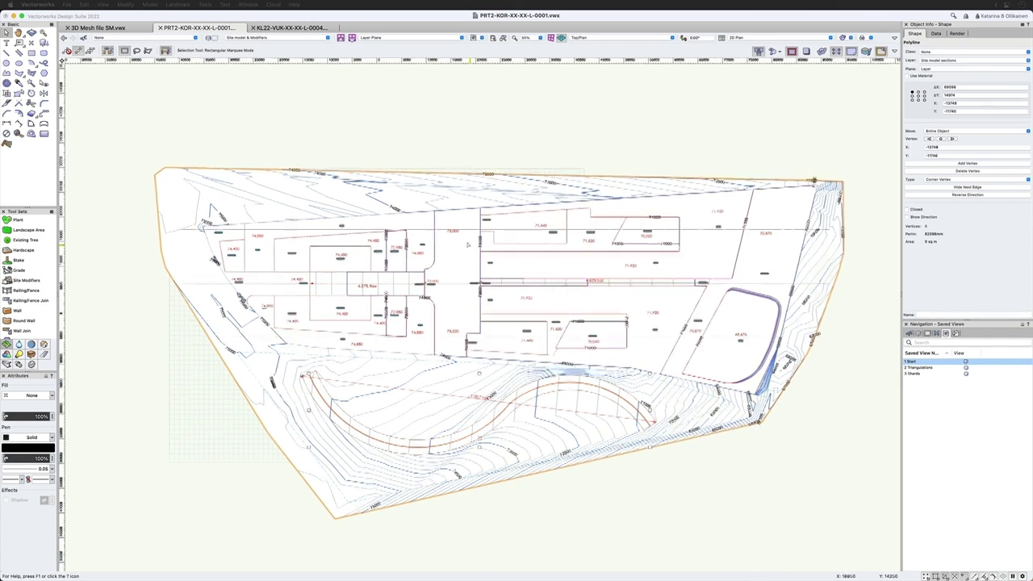
{"action": "scroll", "coordinate": [467, 244], "scroll_direction": "down", "scroll_amount": 3}
{"action": "left_click", "coordinate": [7, 51]}
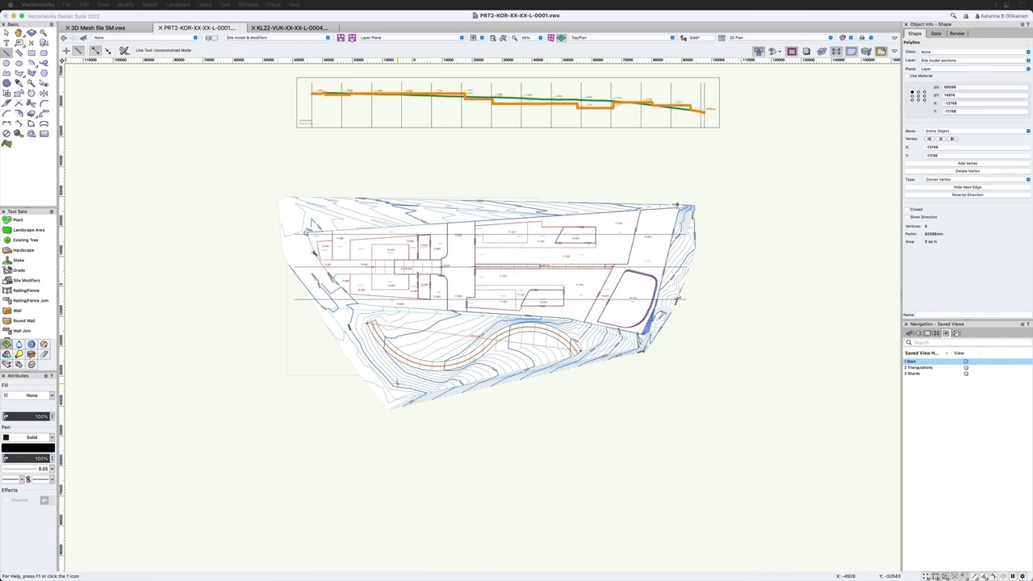
{"action": "left_click", "coordinate": [368, 322]}
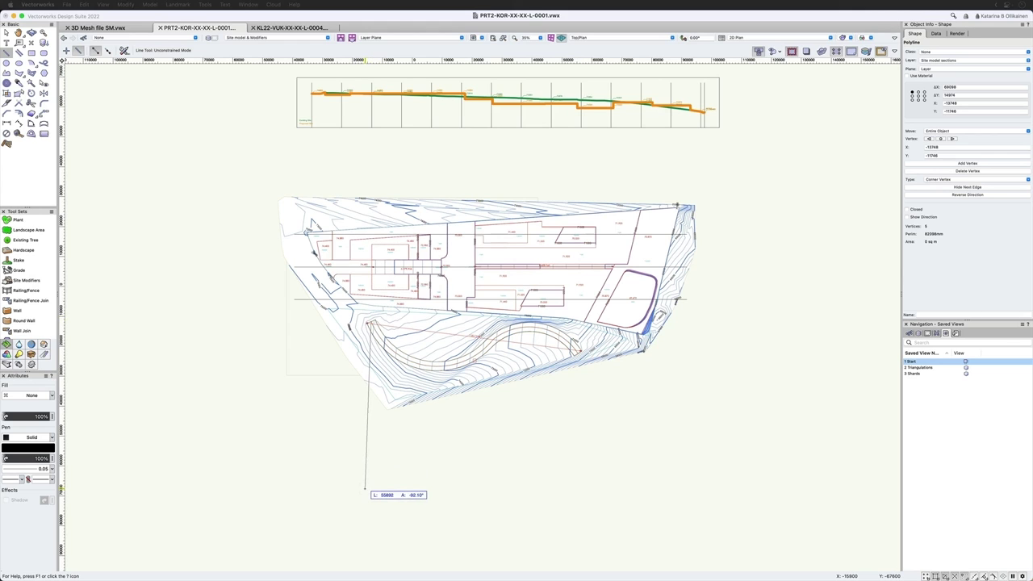
{"action": "left_click", "coordinate": [372, 488]}
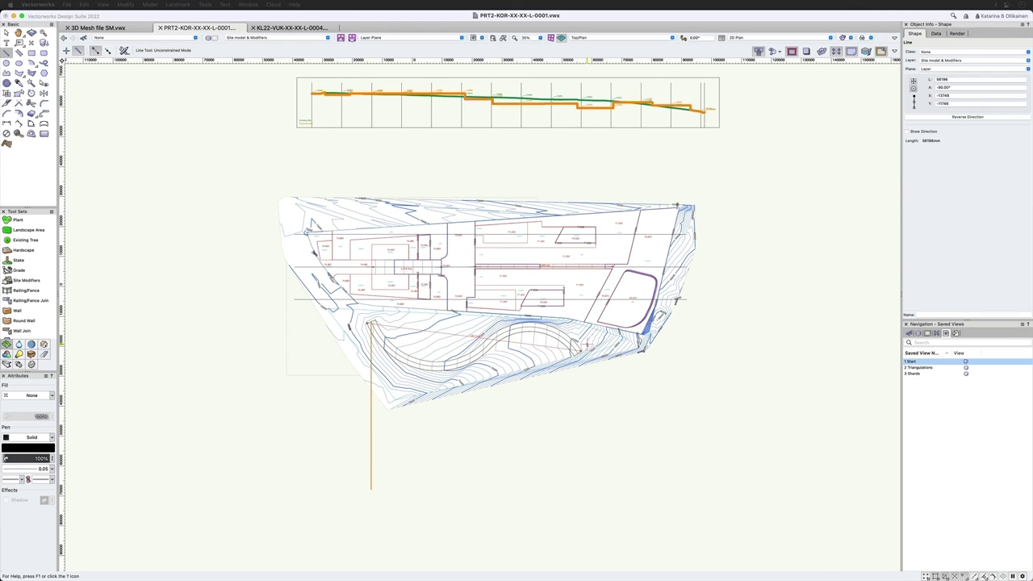
{"action": "left_click", "coordinate": [578, 346]}
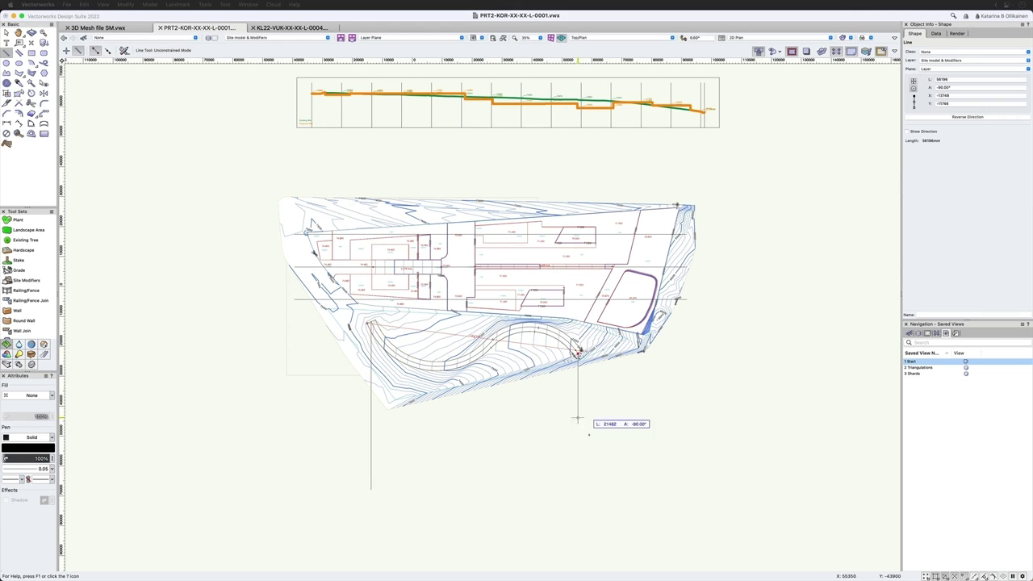
{"action": "left_click", "coordinate": [578, 479]}
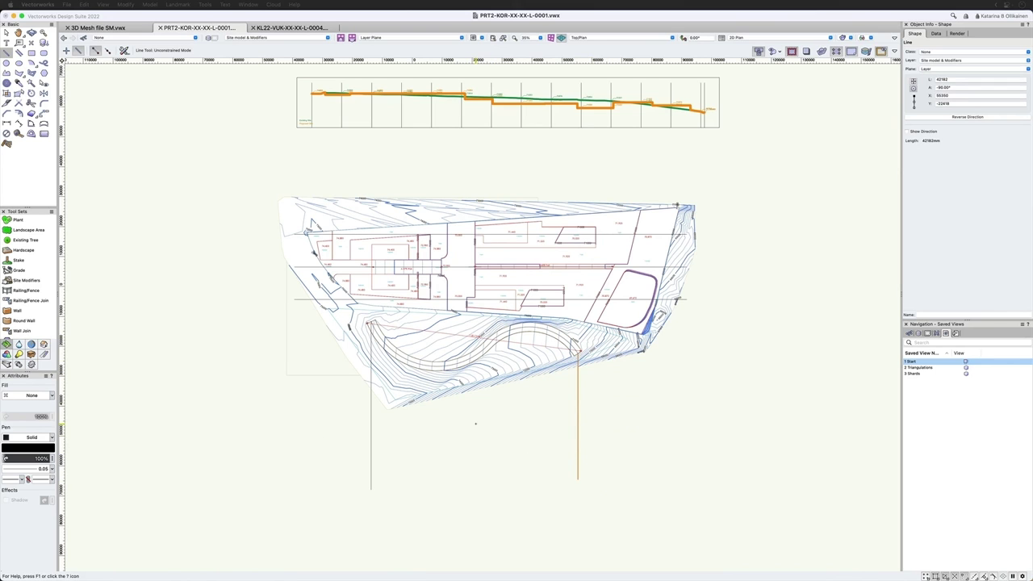
- Switch back to Selection and select the curved path polyline
{"action": "key", "text": "x"}
{"action": "left_click", "coordinate": [475, 367]}
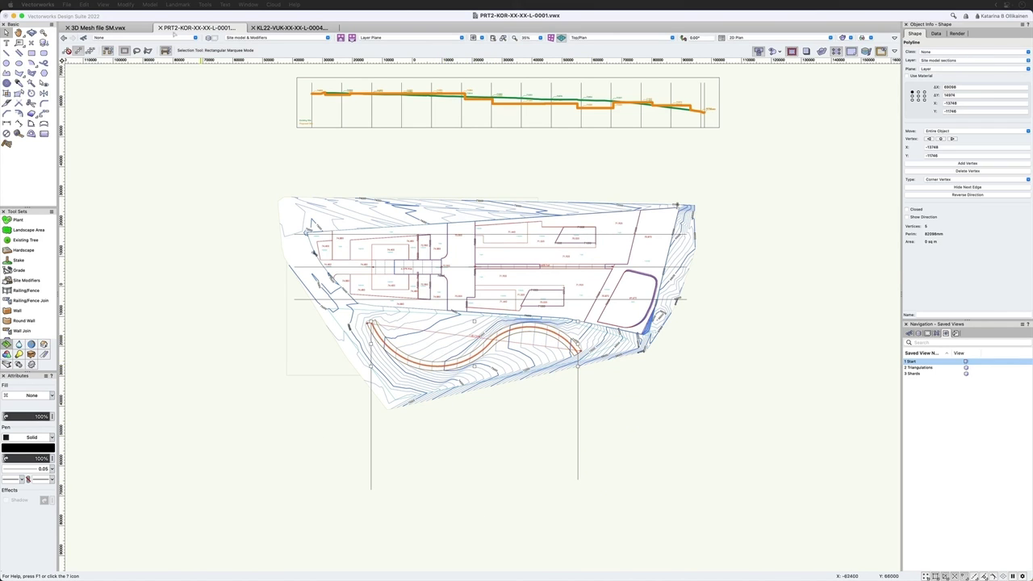
{"action": "left_click", "coordinate": [177, 5]}
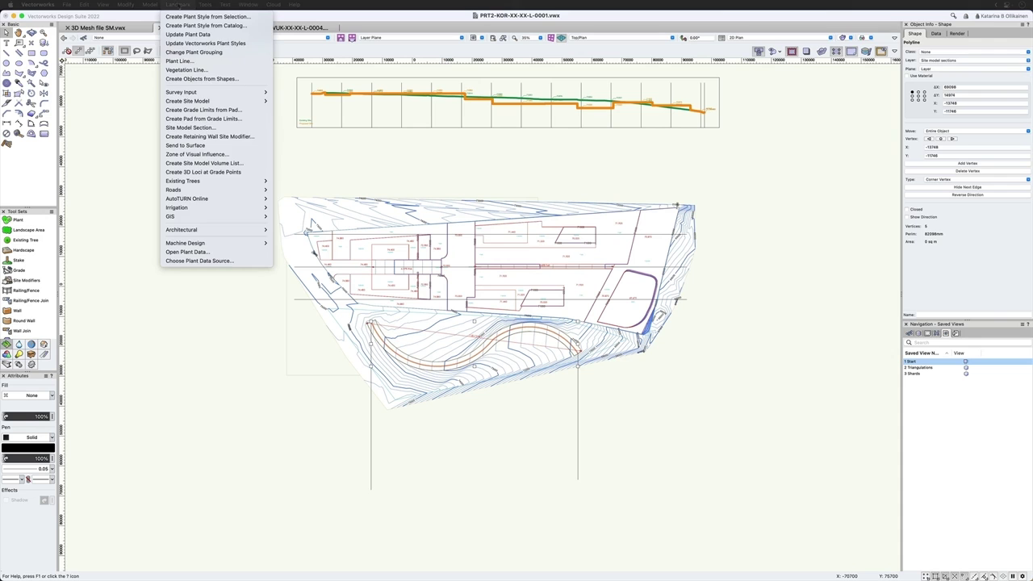
- Generate a Site Model Section along the curved path and move it below the site plan
{"action": "left_click", "coordinate": [230, 131]}
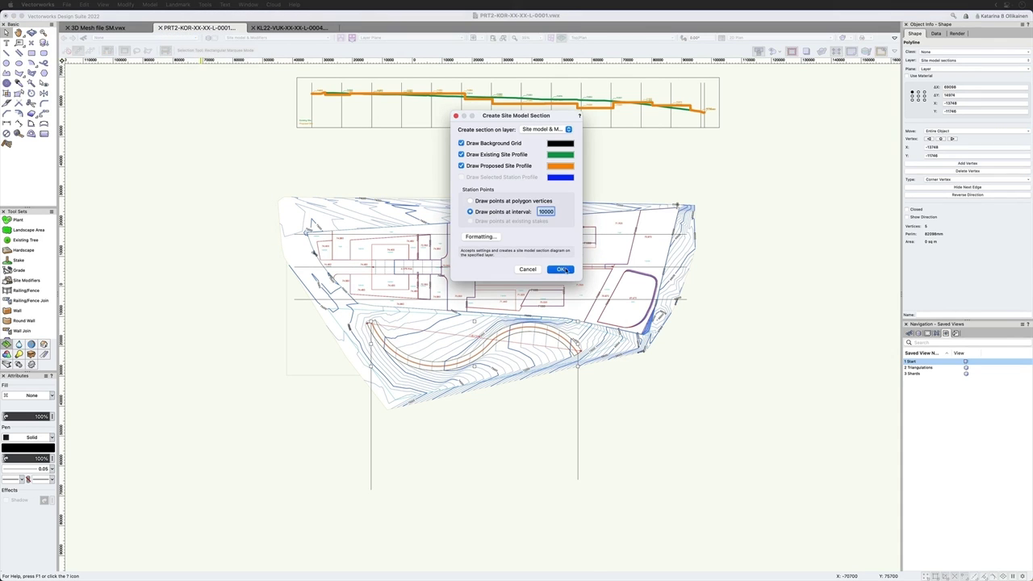
{"action": "left_click", "coordinate": [562, 270]}
{"action": "scroll", "coordinate": [410, 291], "scroll_direction": "down", "scroll_amount": 3}
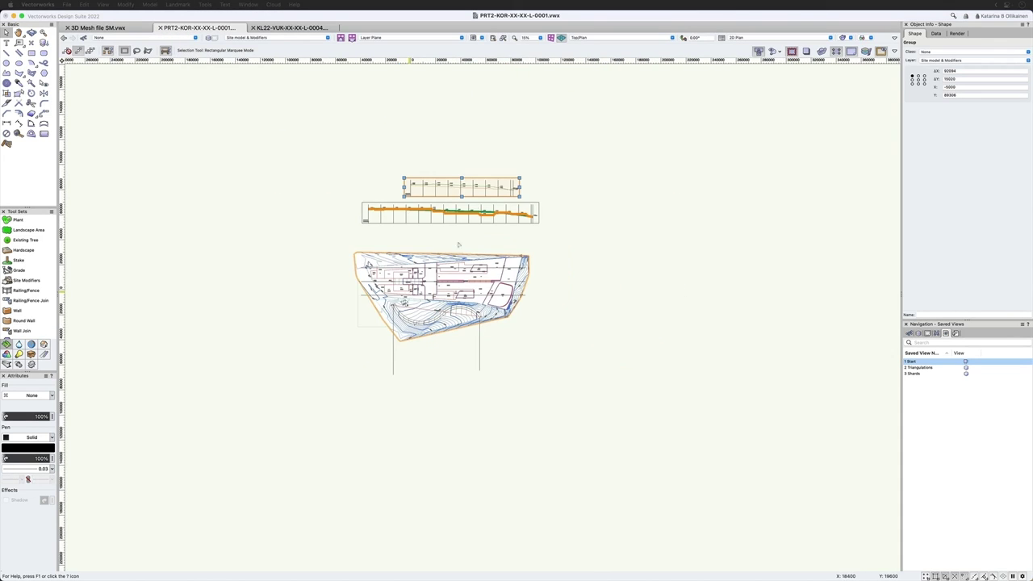
{"action": "left_click_drag", "start_coordinate": [448, 187], "coordinate": [432, 383]}
{"action": "scroll", "coordinate": [425, 352], "scroll_direction": "up", "scroll_amount": 4}
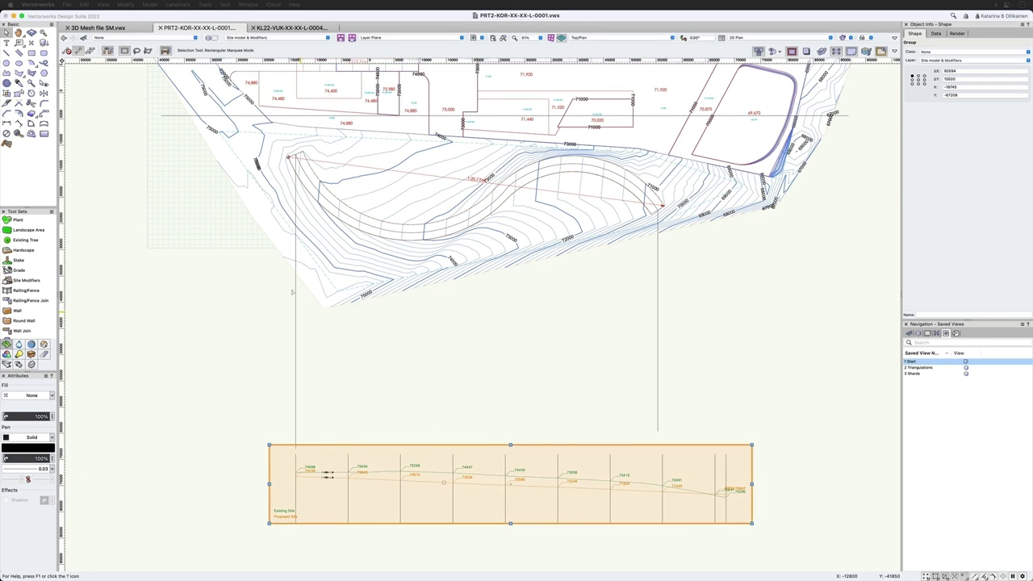
- Select the curved path polyline, then switch to the 3D Mesh file SM.vwx document
{"action": "left_click", "coordinate": [376, 223]}
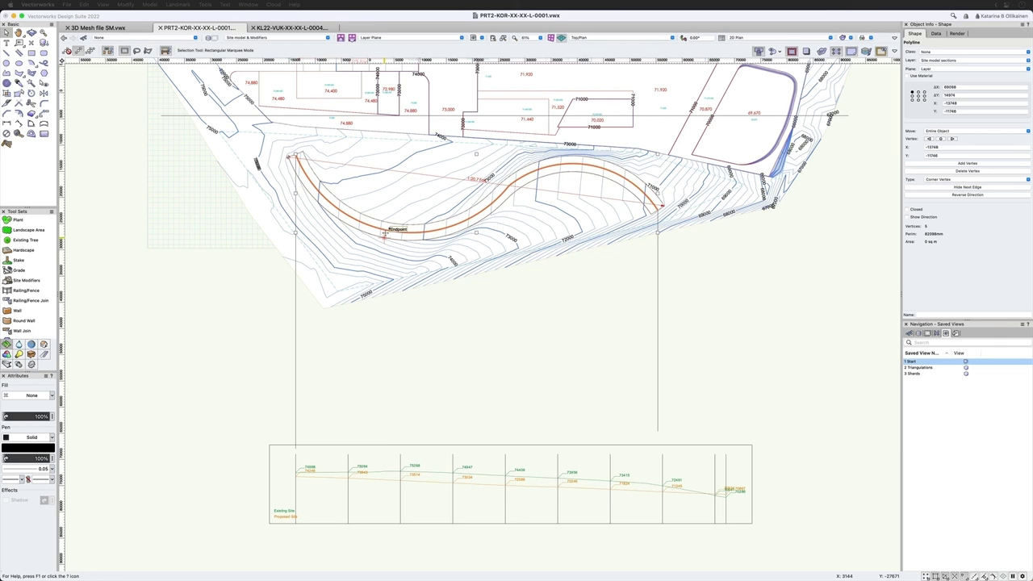
{"action": "scroll", "coordinate": [527, 514], "scroll_direction": "down", "scroll_amount": 3}
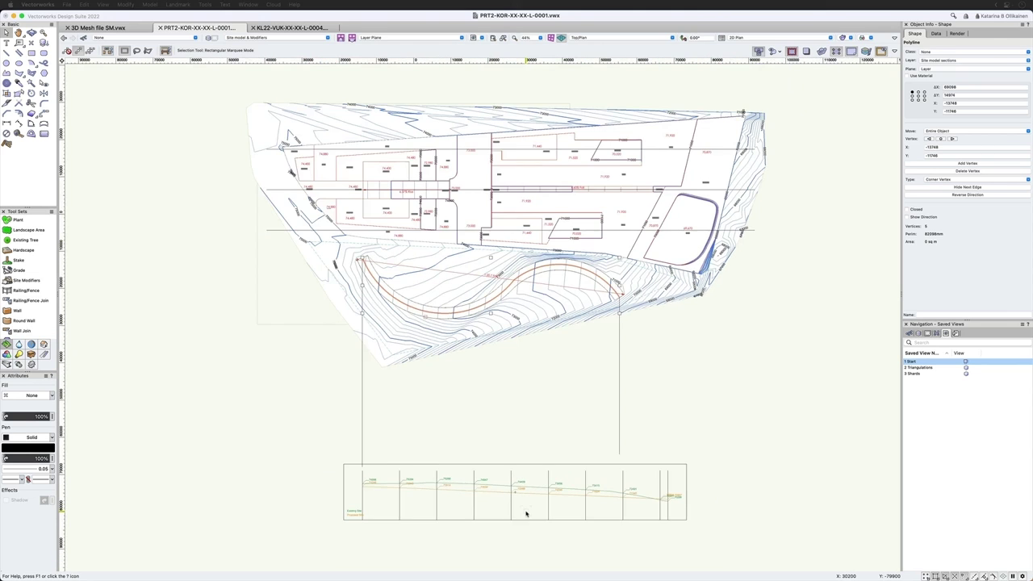
{"action": "scroll", "coordinate": [526, 513], "scroll_direction": "down", "scroll_amount": 1}
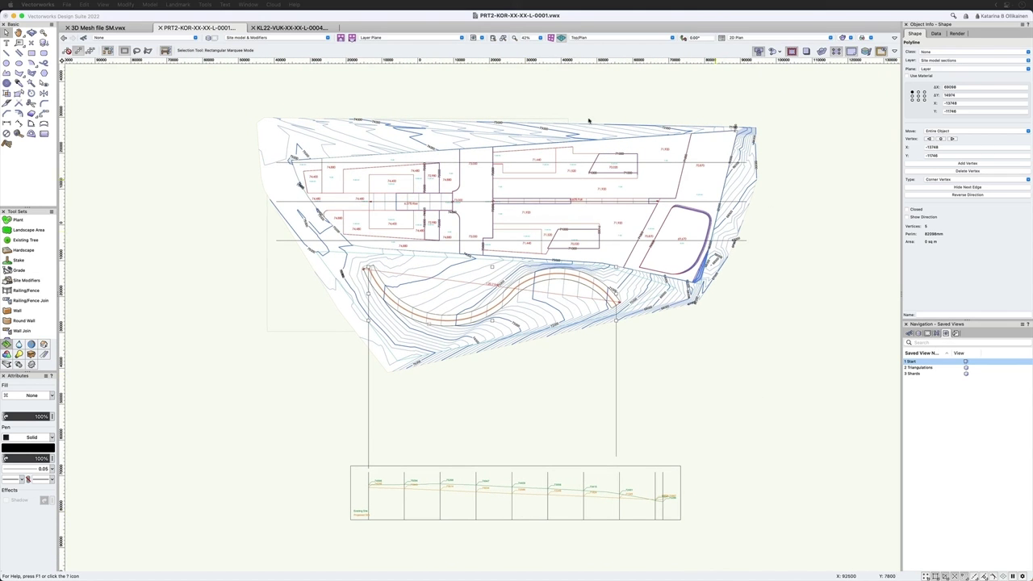
{"action": "left_click", "coordinate": [132, 29]}
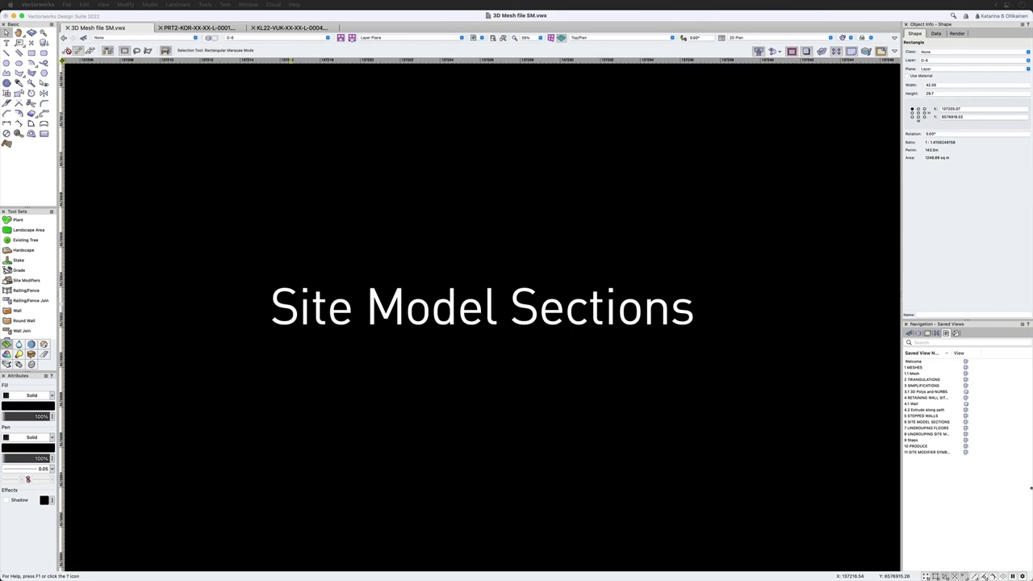
- Restore the 7 UNGROUPING FLOORS saved view, with Building as the active design layer
{"action": "double_click", "coordinate": [955, 429]}
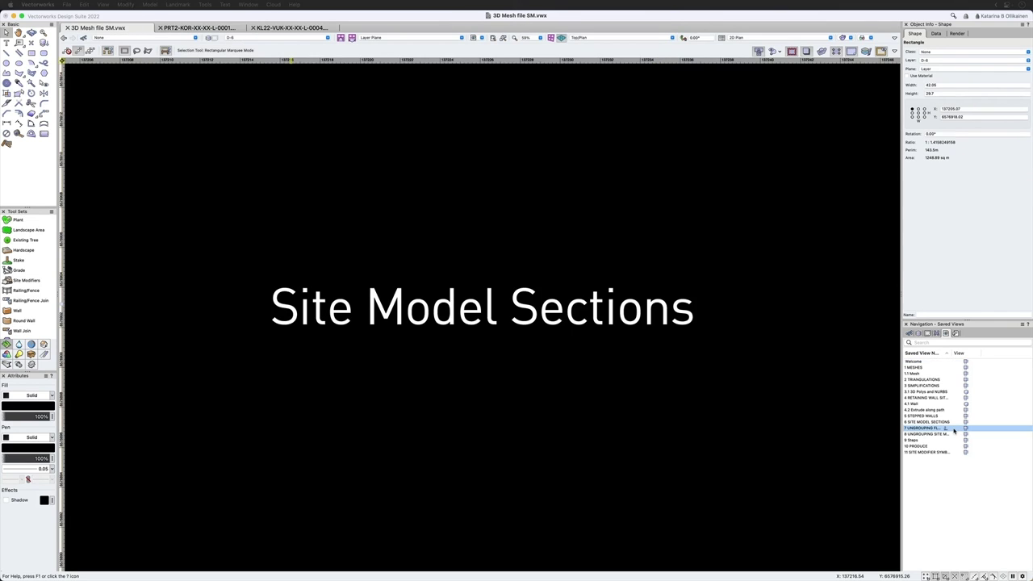
{"action": "left_click", "coordinate": [949, 505]}
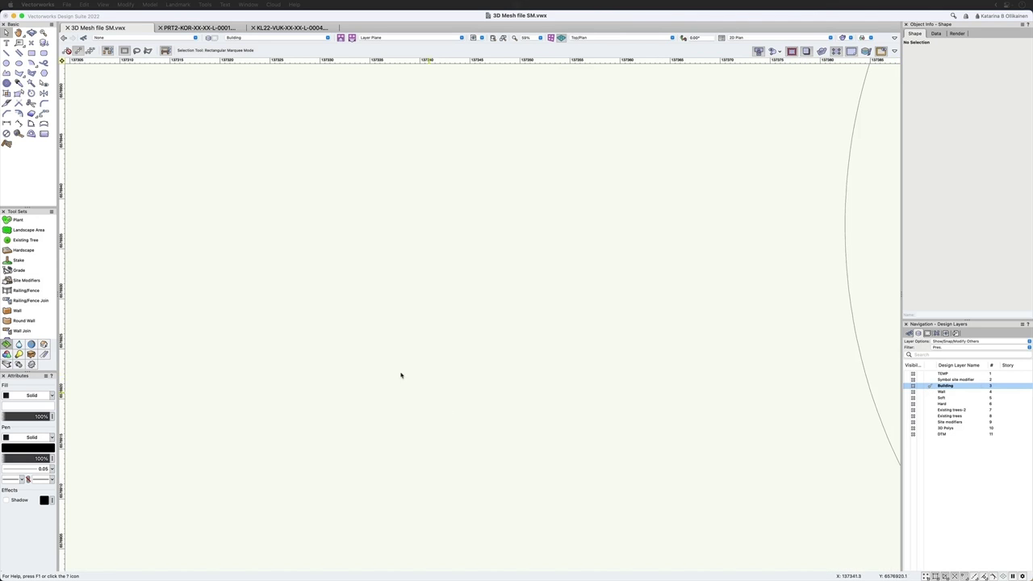
- Select the building's slab and ungroup it with Ctrl+U, confirming Yes
{"action": "scroll", "coordinate": [401, 375], "scroll_direction": "down", "scroll_amount": 6}
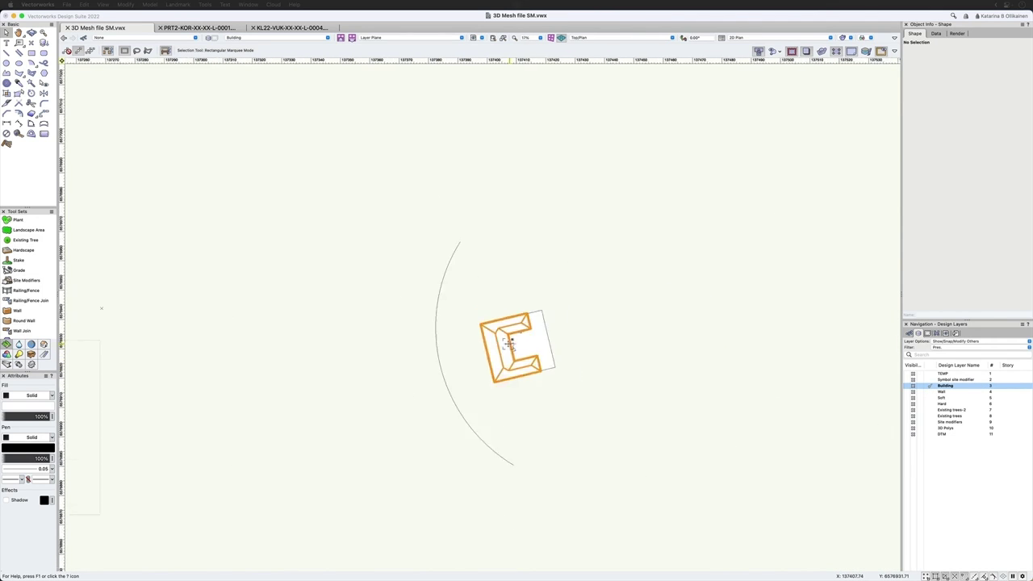
{"action": "scroll", "coordinate": [510, 343], "scroll_direction": "up", "scroll_amount": 6}
{"action": "left_click", "coordinate": [522, 351]}
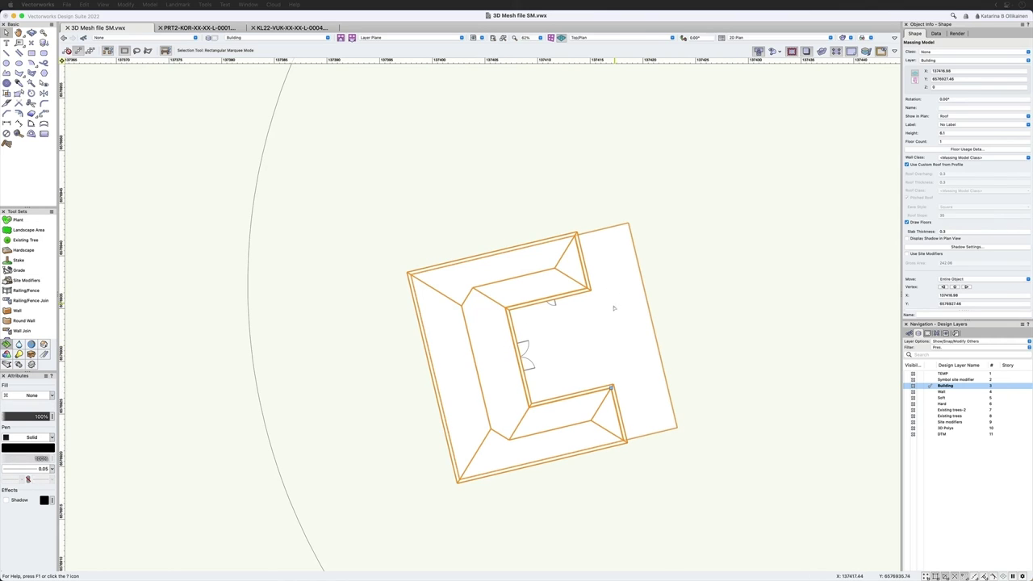
{"action": "left_click", "coordinate": [614, 309]}
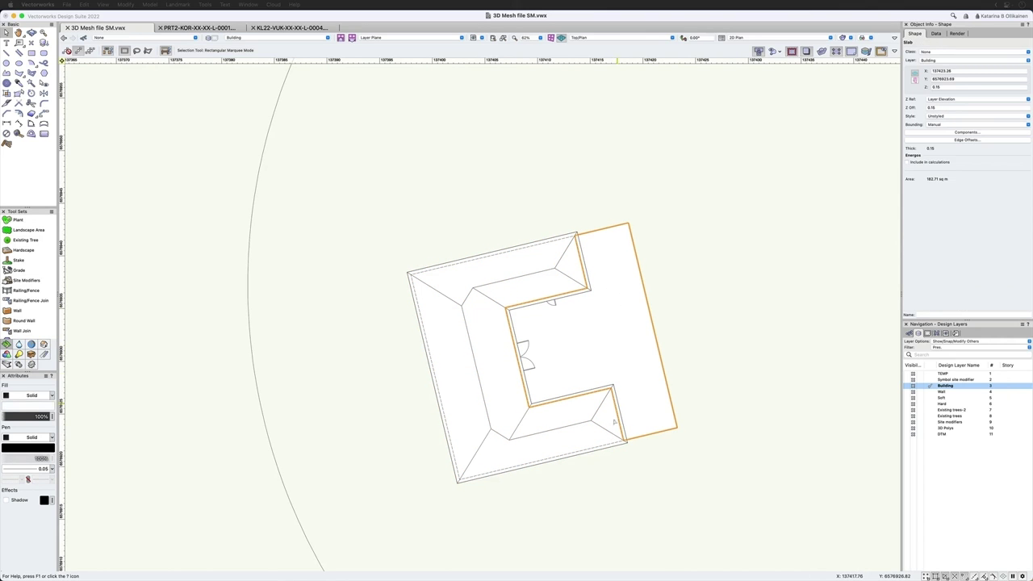
{"action": "scroll", "coordinate": [622, 438], "scroll_direction": "up", "scroll_amount": 3}
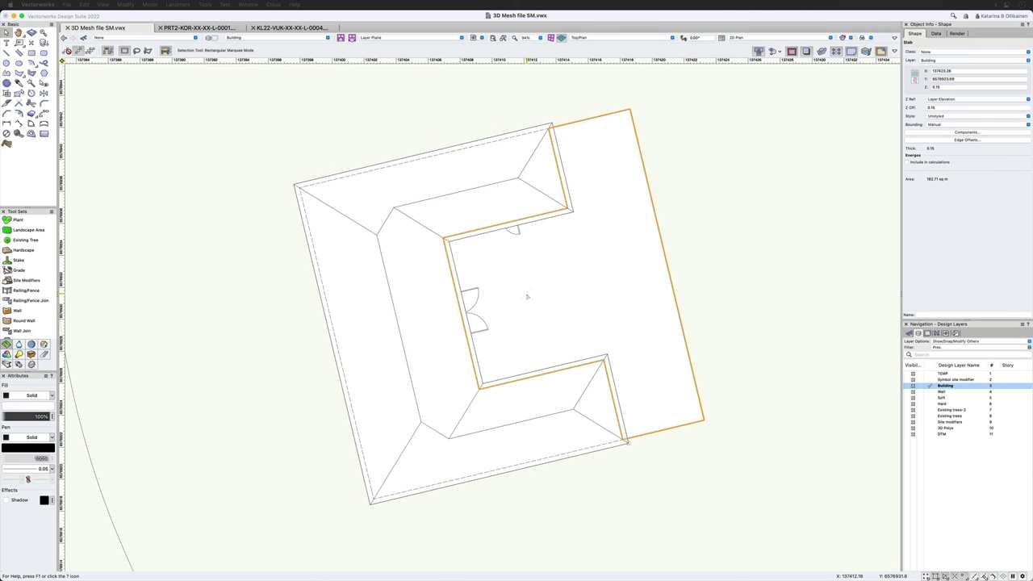
{"action": "scroll", "coordinate": [609, 515], "scroll_direction": "down", "scroll_amount": 2}
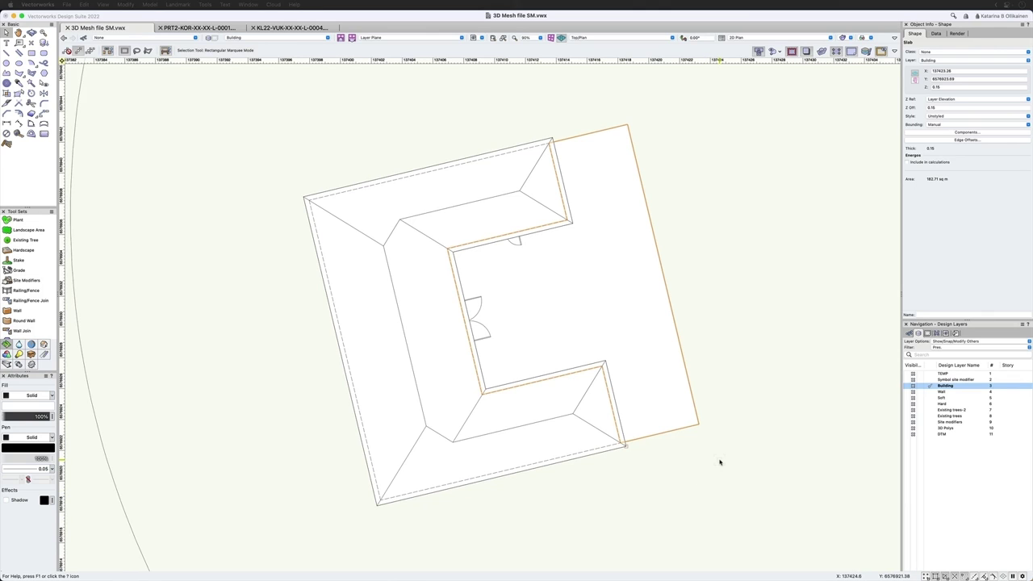
{"action": "key", "text": "super+u"}
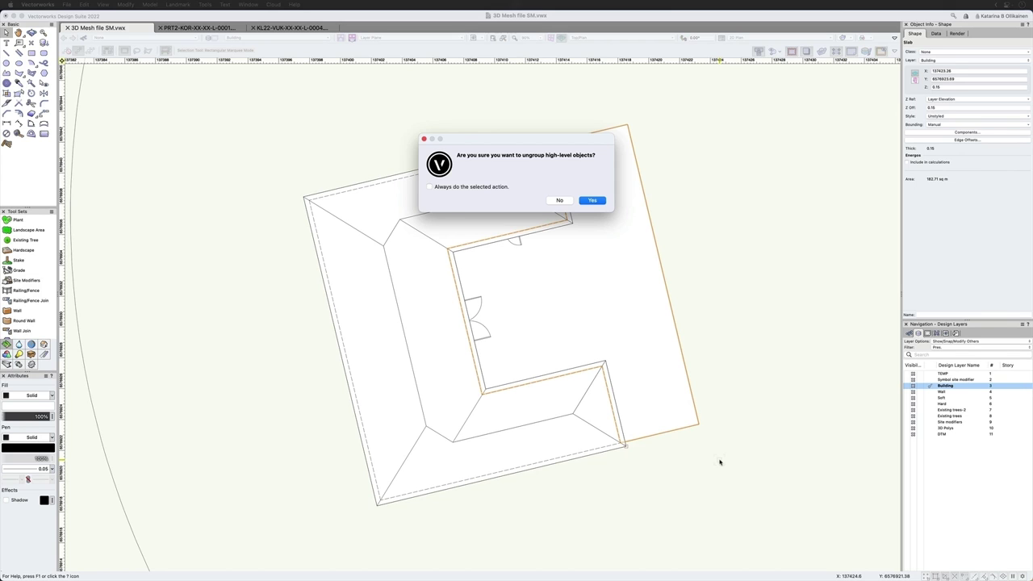
{"action": "left_click", "coordinate": [600, 203]}
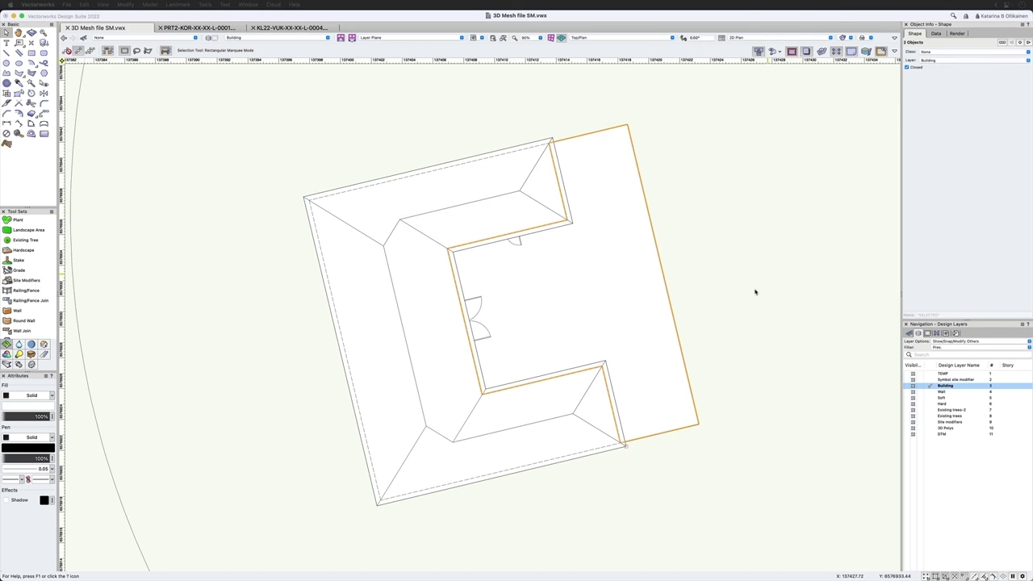
- Inspect the resulting floor piece and select the 182.71 sq m building outline polyline
{"action": "left_click", "coordinate": [591, 300]}
{"action": "left_click", "coordinate": [591, 300]}
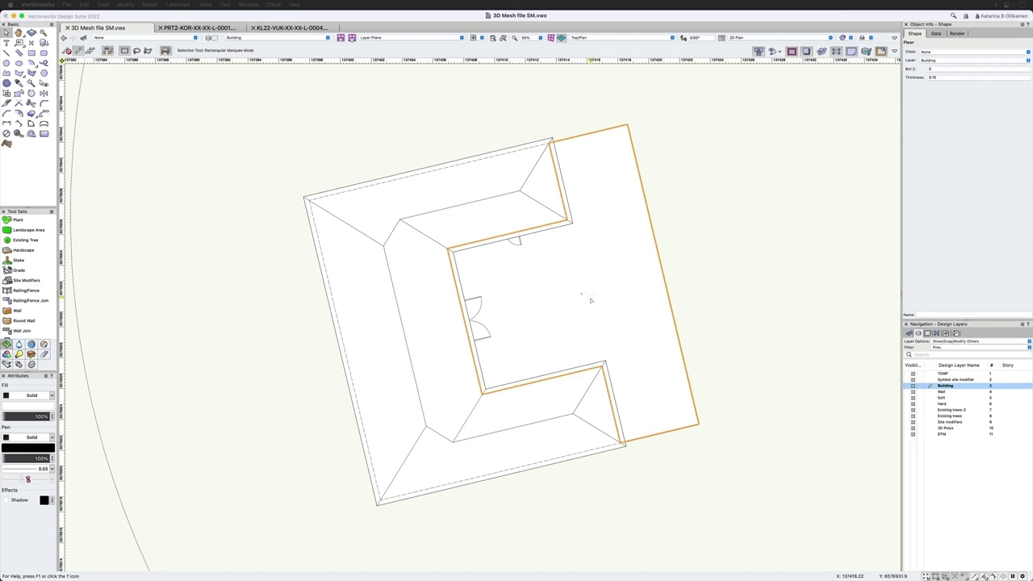
{"action": "key", "text": "Escape"}
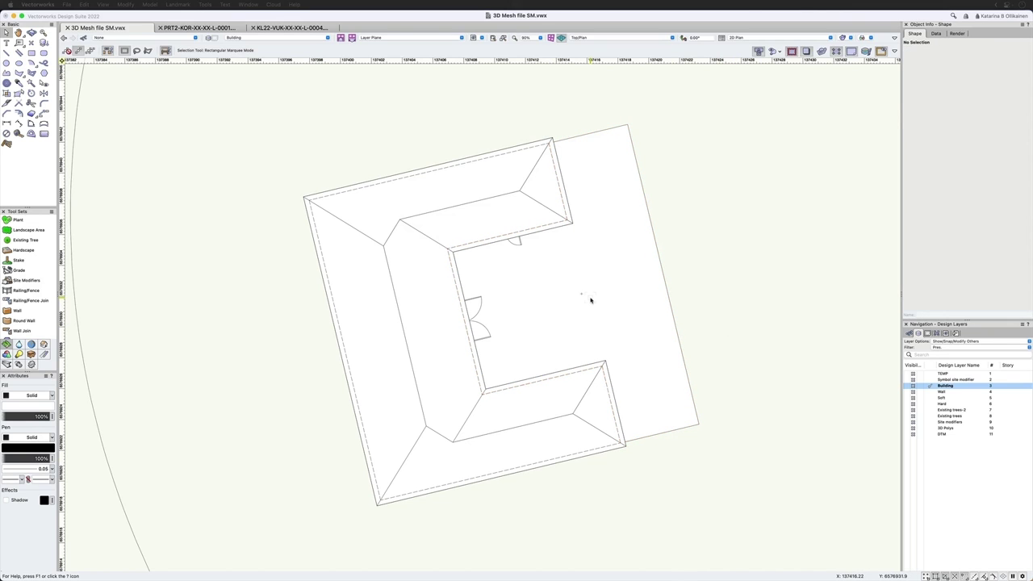
{"action": "left_click", "coordinate": [591, 297]}
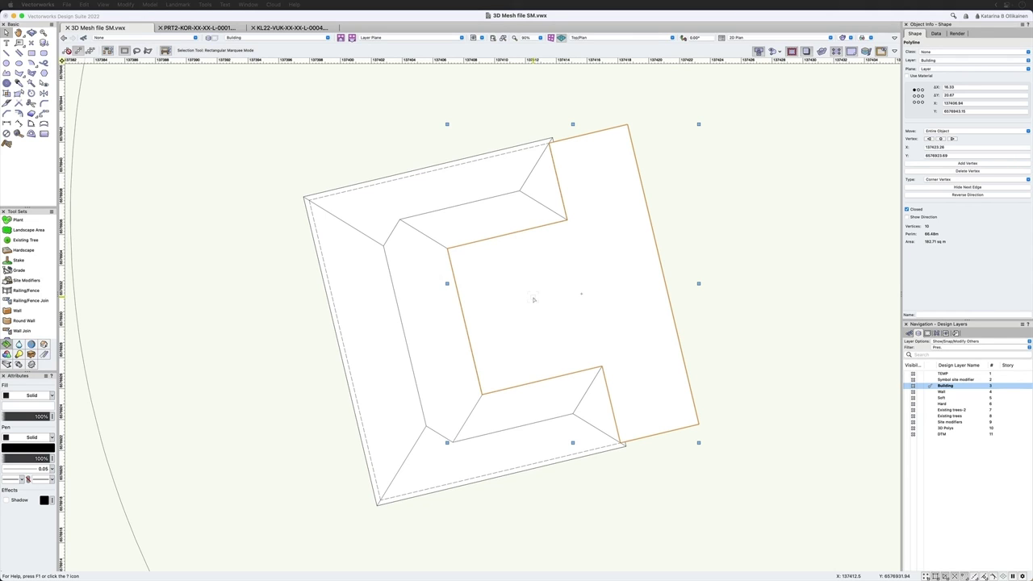
{"action": "right_click", "coordinate": [533, 300]}
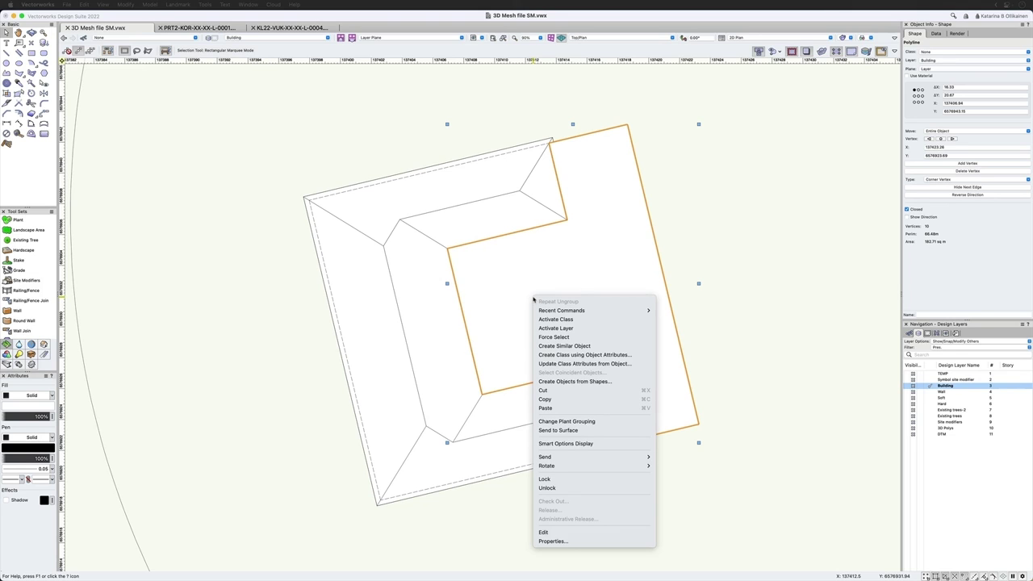
{"action": "left_click", "coordinate": [593, 381]}
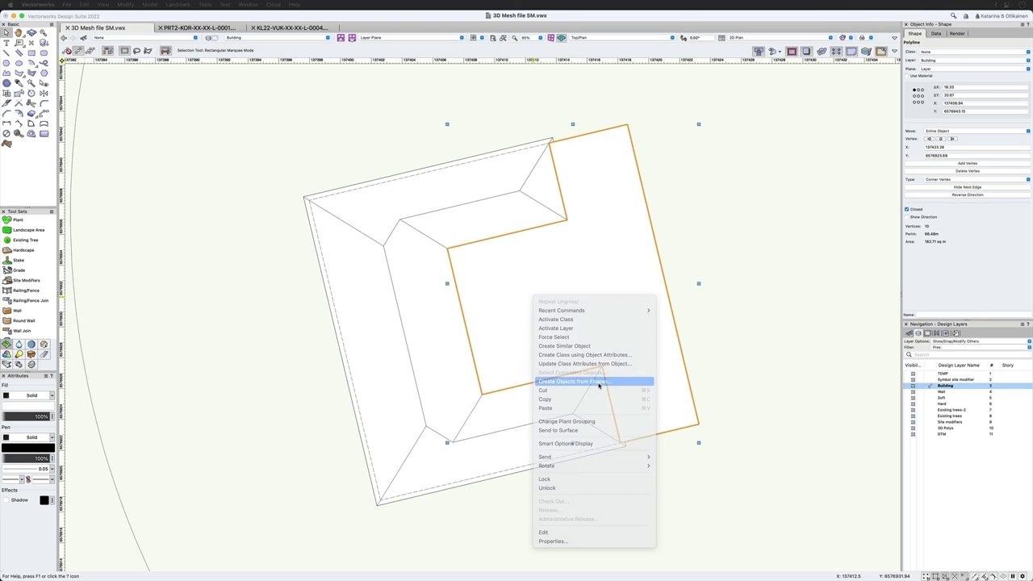
{"action": "left_click", "coordinate": [532, 143]}
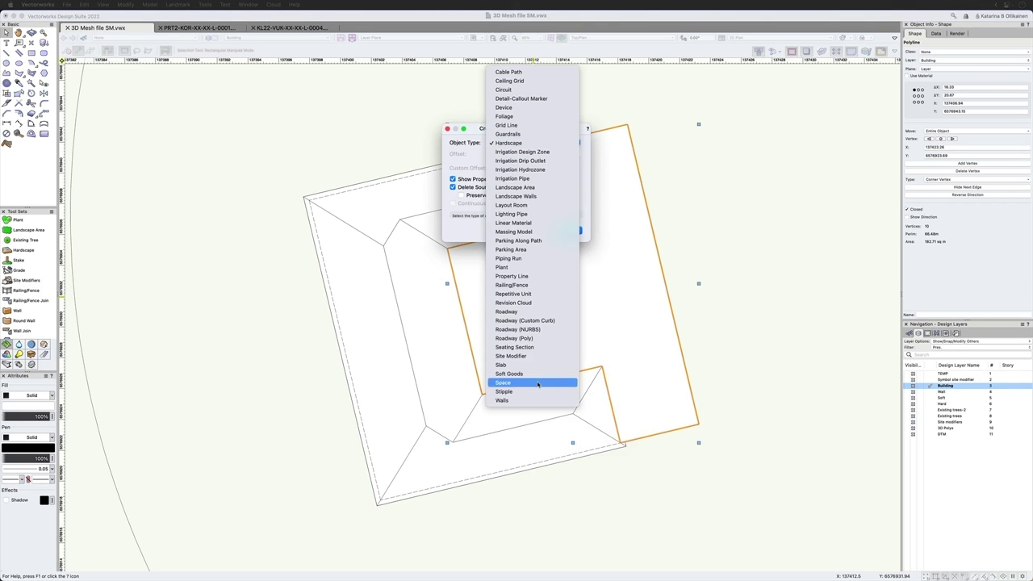
{"action": "left_click", "coordinate": [533, 358]}
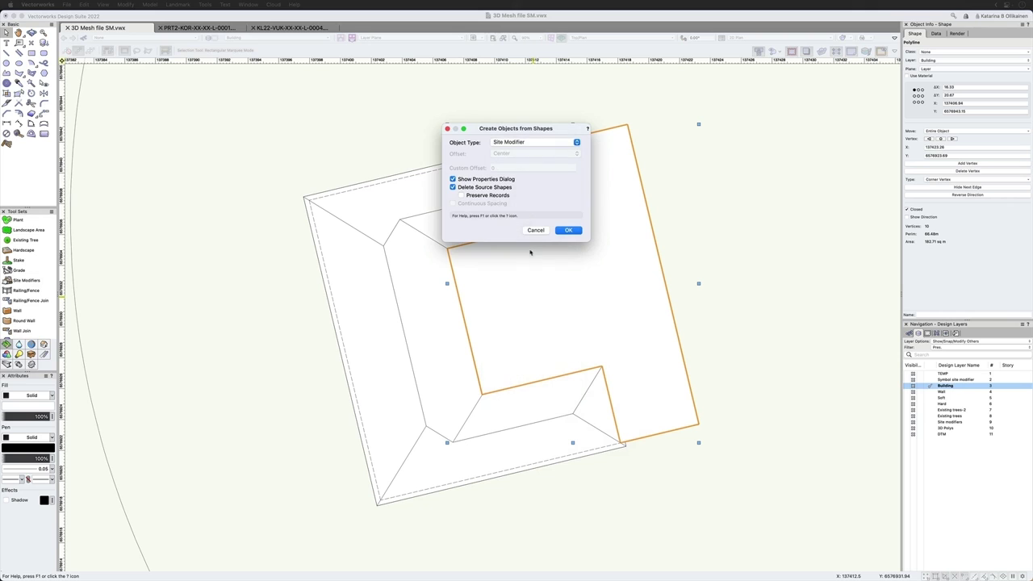
{"action": "left_click", "coordinate": [568, 230]}
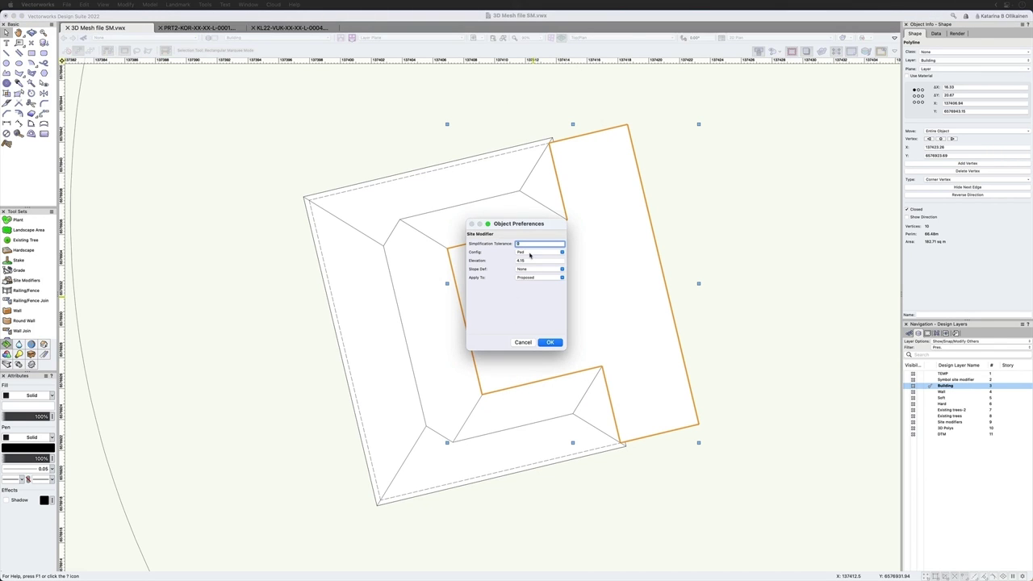
{"action": "key", "text": "Tab"}
{"action": "key", "text": "BackSpace"}
{"action": "type", "text": ".15"}
{"action": "key", "text": "Tab"}
{"action": "left_click", "coordinate": [555, 346]}
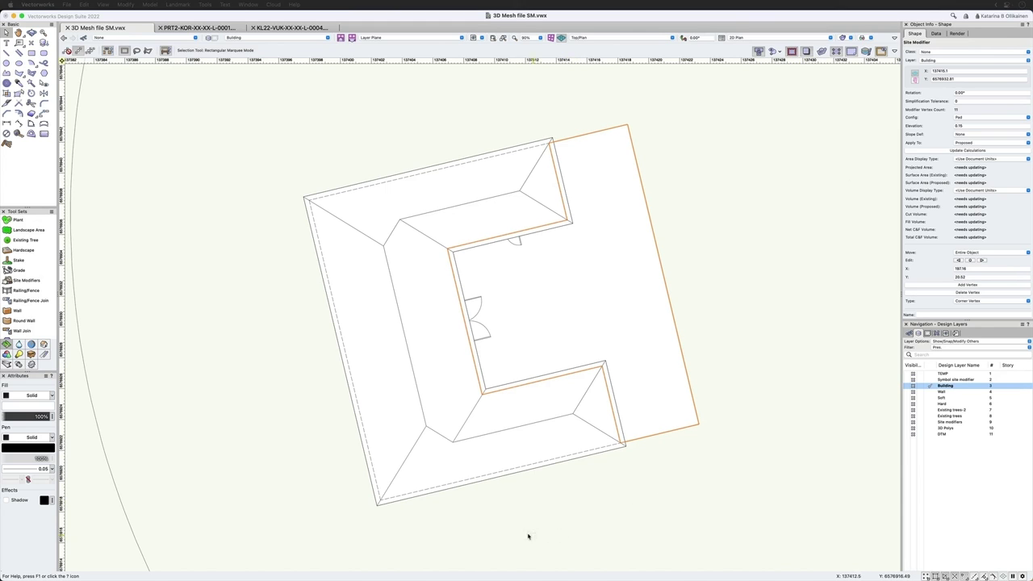
{"action": "scroll", "coordinate": [466, 512], "scroll_direction": "down", "scroll_amount": 2}
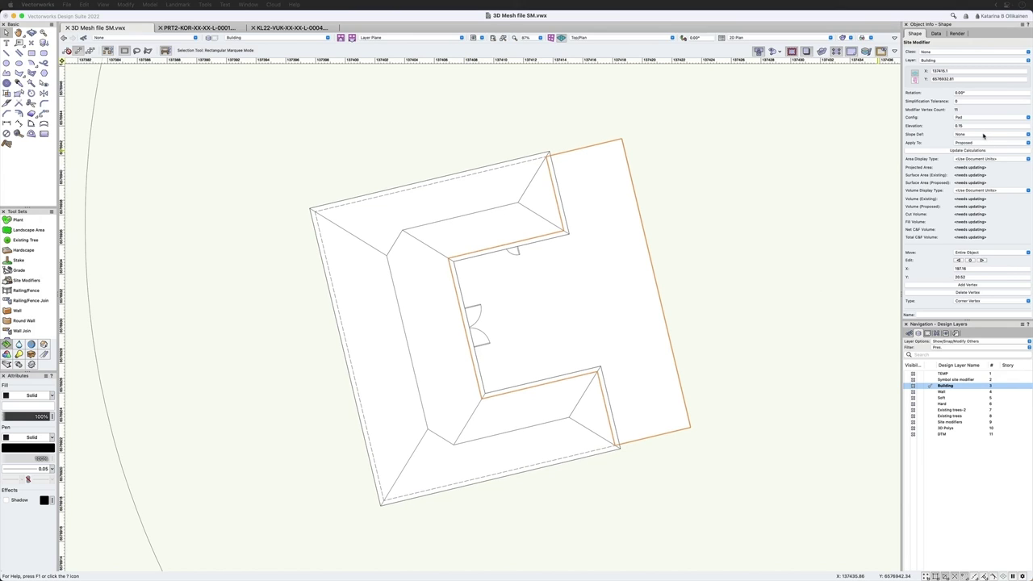
- Set Slope Def to Downward Ratio and drag the fall arrow across the courtyard to the right edge
{"action": "left_click", "coordinate": [983, 135]}
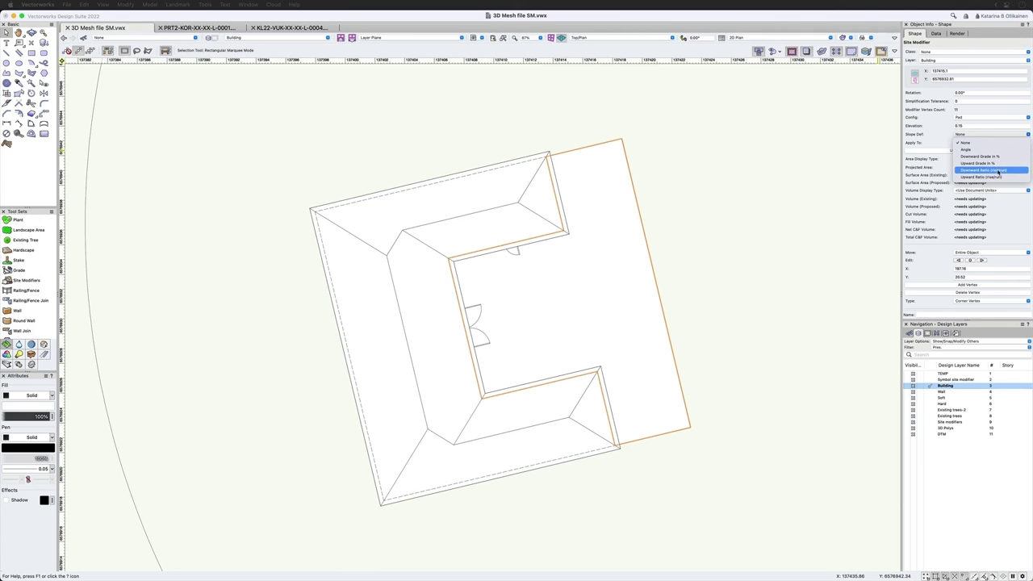
{"action": "left_click", "coordinate": [998, 170]}
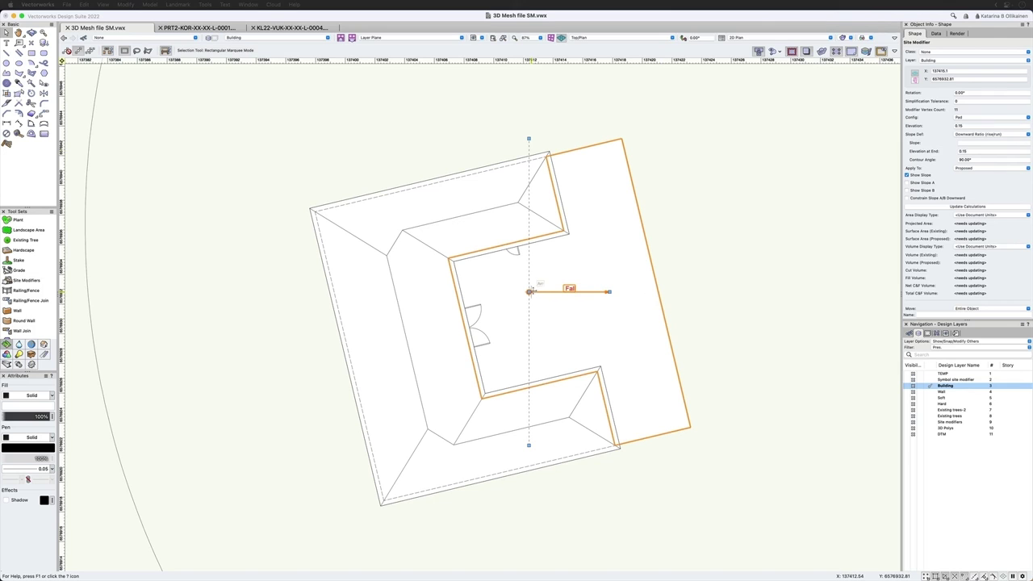
{"action": "left_click_drag", "start_coordinate": [531, 292], "coordinate": [465, 328]}
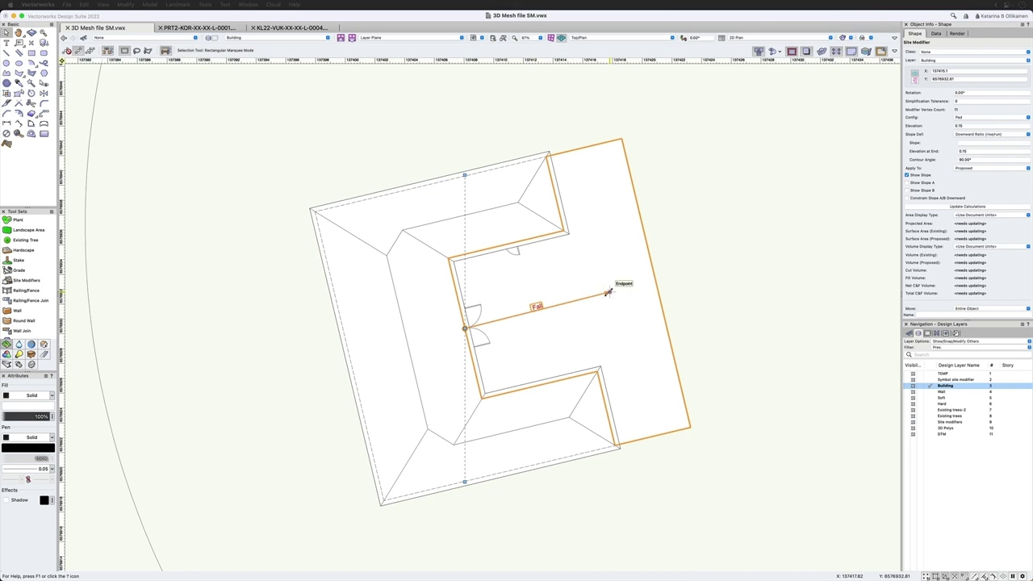
{"action": "left_click_drag", "start_coordinate": [608, 292], "coordinate": [655, 277]}
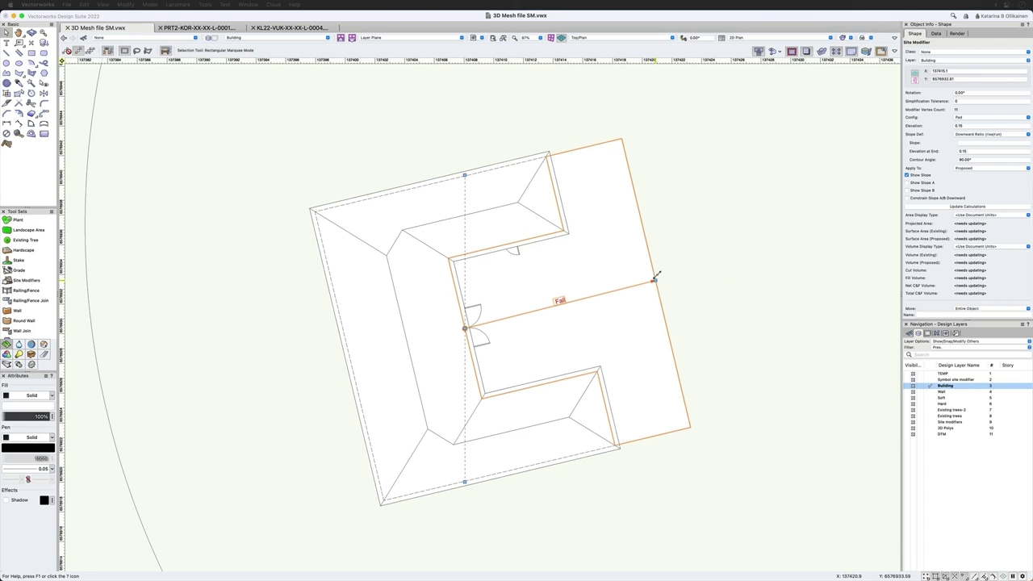
{"action": "left_click_drag", "start_coordinate": [464, 174], "coordinate": [449, 257]}
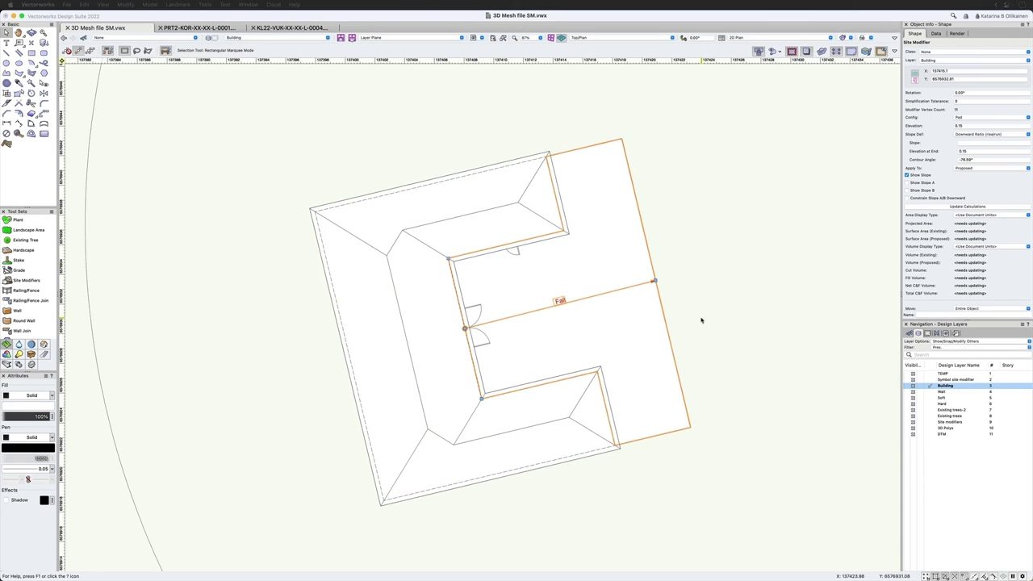
- Set the slope to 1:60 with Elevation at End 0
{"action": "left_click", "coordinate": [975, 142]}
{"action": "key", "text": "Tab"}
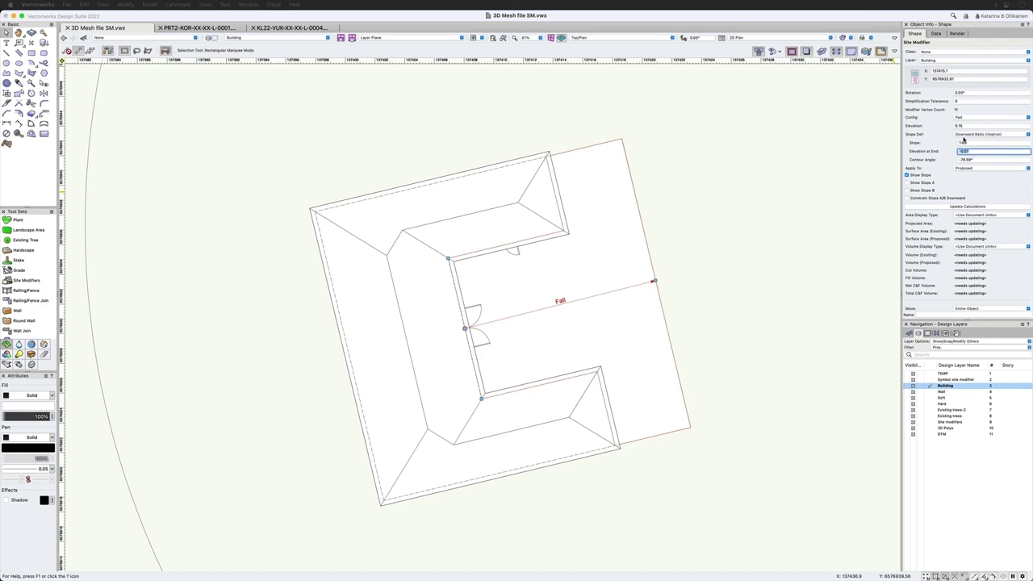
{"action": "scroll", "coordinate": [517, 272], "scroll_direction": "down", "scroll_amount": 2}
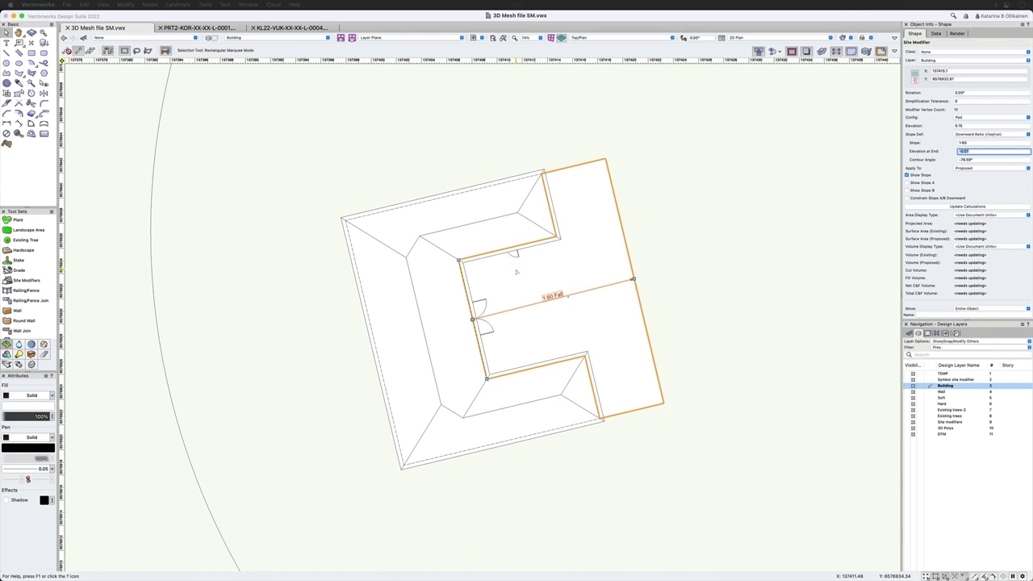
{"action": "scroll", "coordinate": [517, 272], "scroll_direction": "down", "scroll_amount": 1}
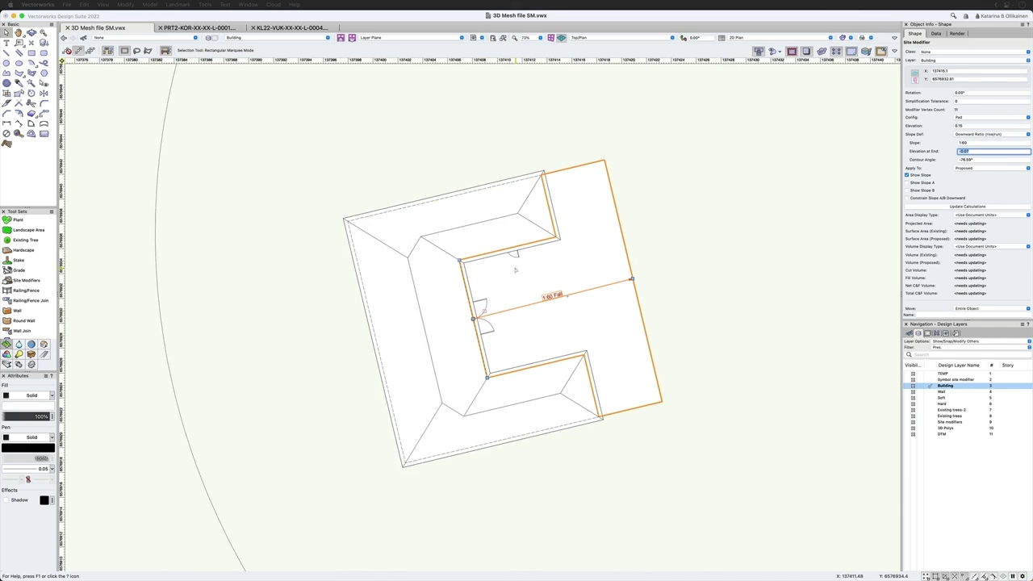
- Deselect the site modifier and orbit into a 3D view around the courtyard walls
{"action": "type", "text": "0"}
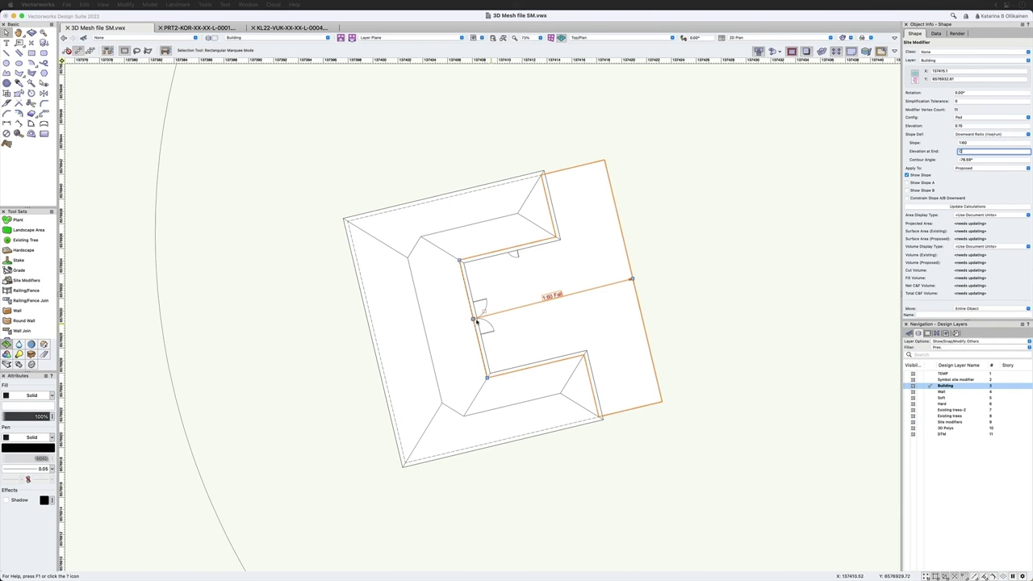
{"action": "left_click", "coordinate": [701, 315]}
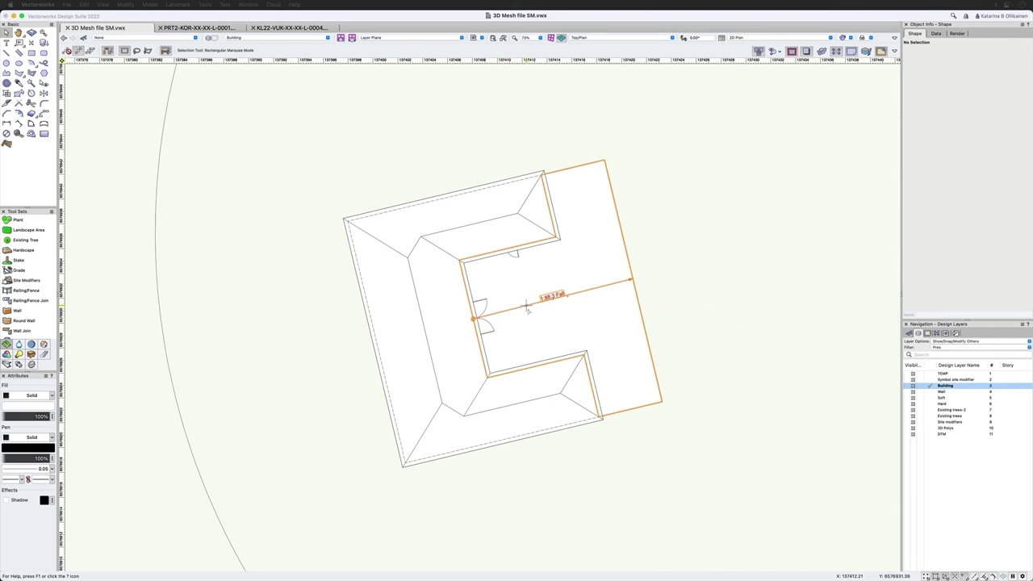
{"action": "mouse_move", "coordinate": [529, 309]}
{"action": "middle_mouse_down", "text": "super"}
{"action": "mouse_move", "coordinate": [512, 302]}
{"action": "mouse_move", "coordinate": [492, 320]}
{"action": "mouse_move", "coordinate": [545, 333]}
{"action": "mouse_move", "coordinate": [496, 226]}
{"action": "mouse_move", "coordinate": [470, 219]}
{"action": "middle_mouse_up", "text": "super"}
{"action": "scroll", "coordinate": [567, 318], "scroll_direction": "up", "scroll_amount": 5}
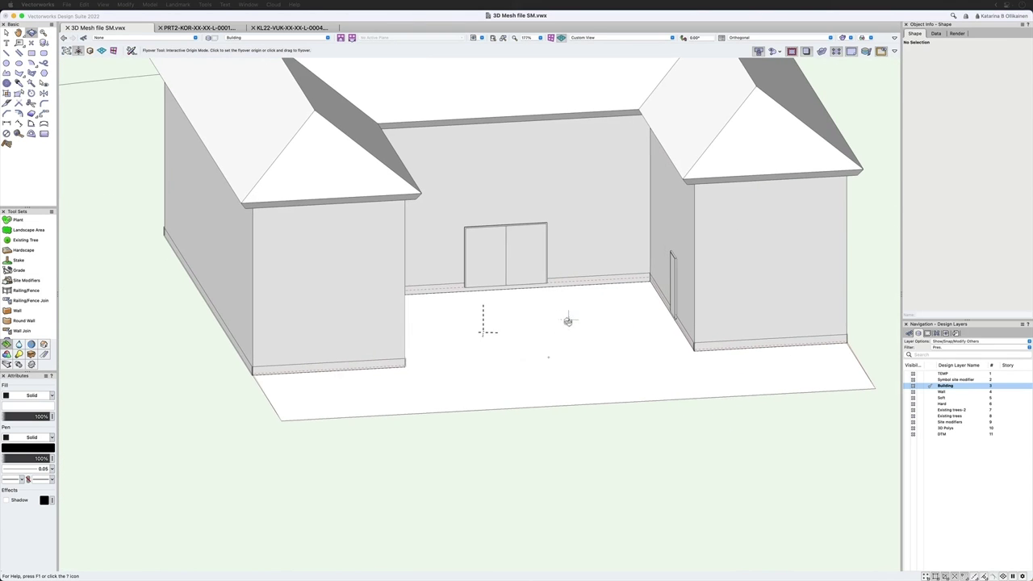
{"action": "scroll", "coordinate": [486, 269], "scroll_direction": "up", "scroll_amount": 7}
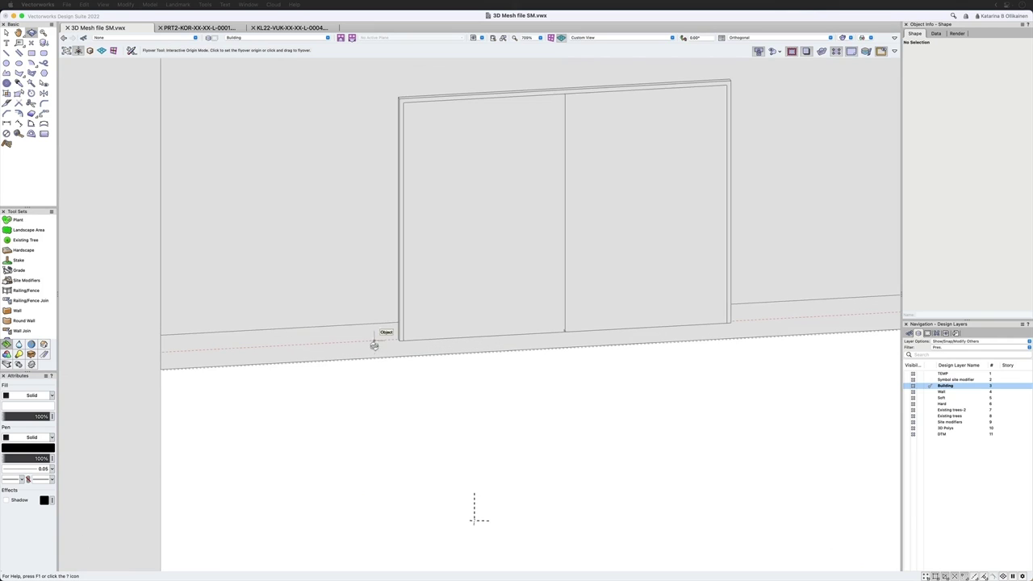
{"action": "scroll", "coordinate": [397, 242], "scroll_direction": "down", "scroll_amount": 5}
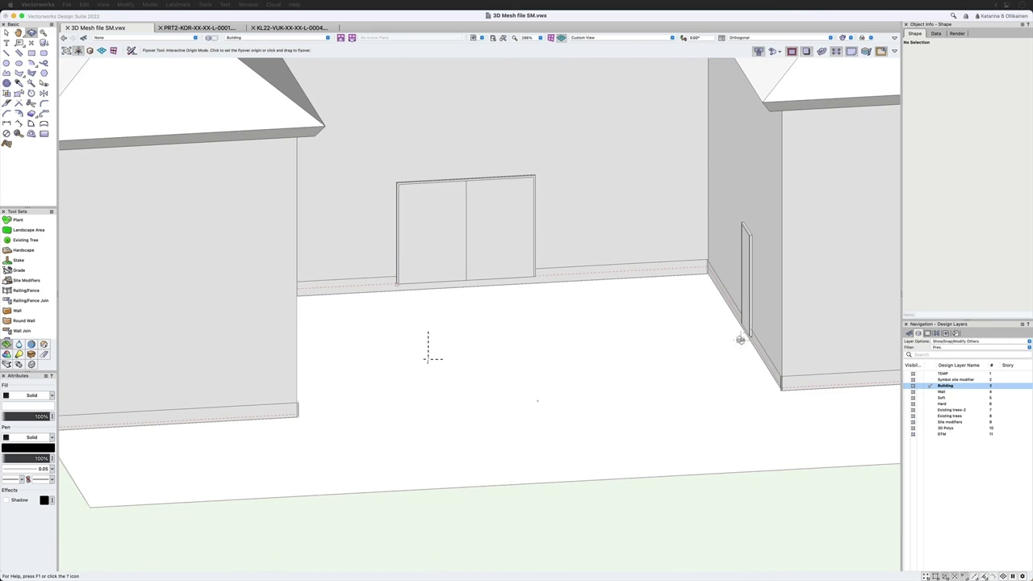
{"action": "left_click_drag", "start_coordinate": [740, 337], "coordinate": [778, 347]}
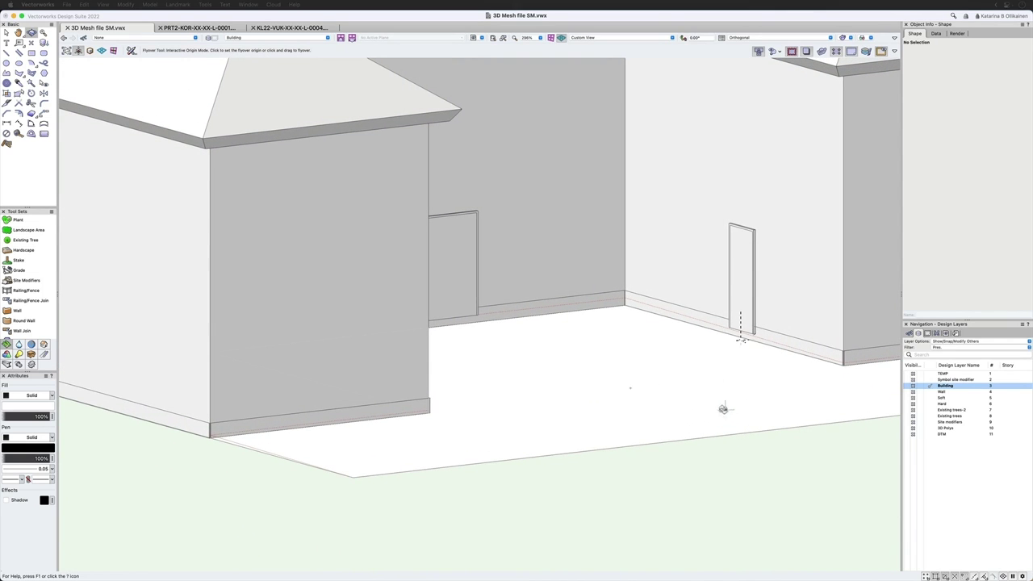
- Select the courtyard site modifier and zoom out to the whole building
{"action": "key", "text": "x"}
{"action": "left_click", "coordinate": [687, 303]}
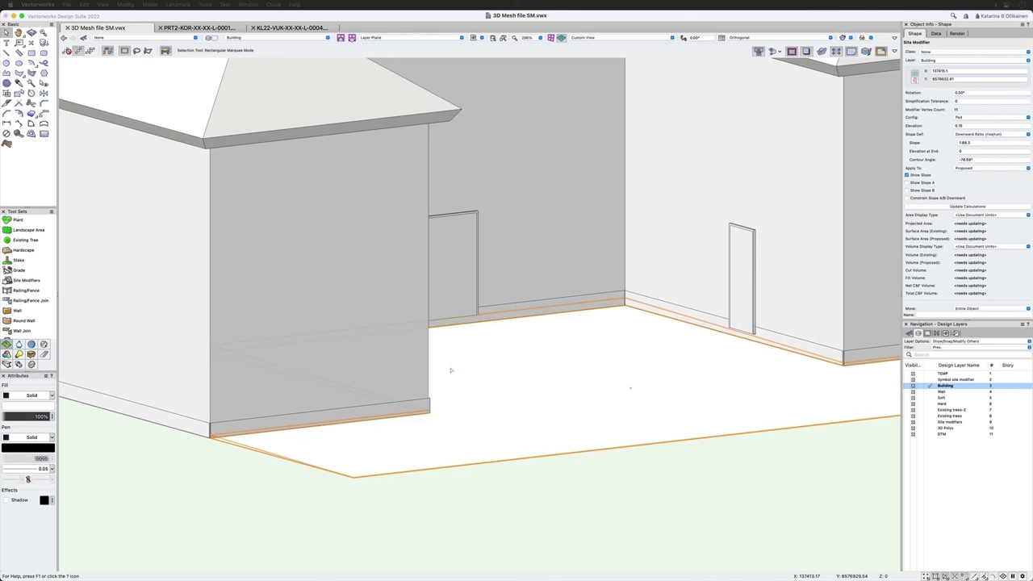
{"action": "scroll", "coordinate": [450, 367], "scroll_direction": "down", "scroll_amount": 3}
{"action": "scroll", "coordinate": [449, 365], "scroll_direction": "down", "scroll_amount": 3}
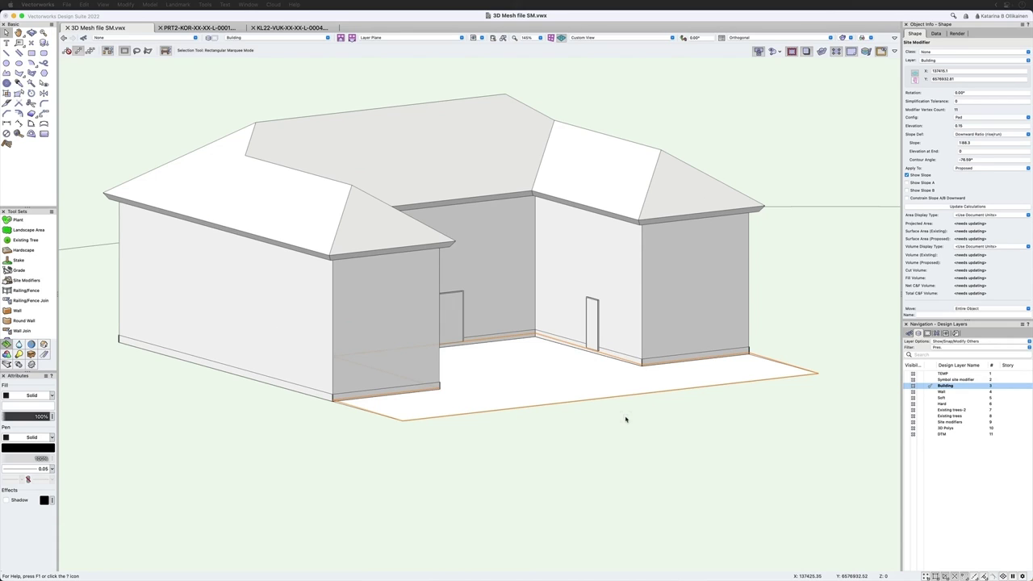
- Ungroup the courtyard site modifier into a 3D polygon and return to Top/Plan view
{"action": "key", "text": "super+u"}
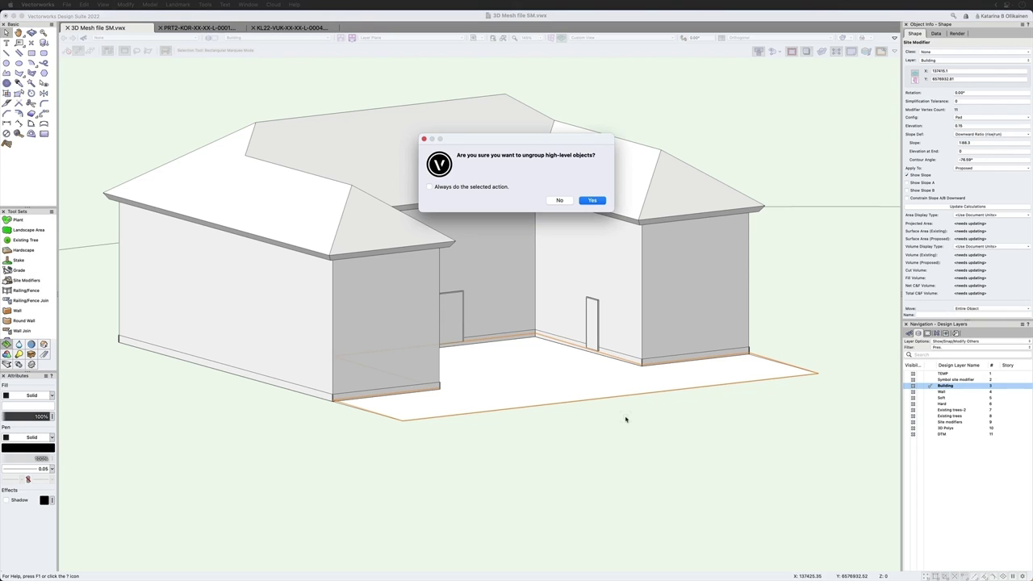
{"action": "left_click", "coordinate": [593, 201]}
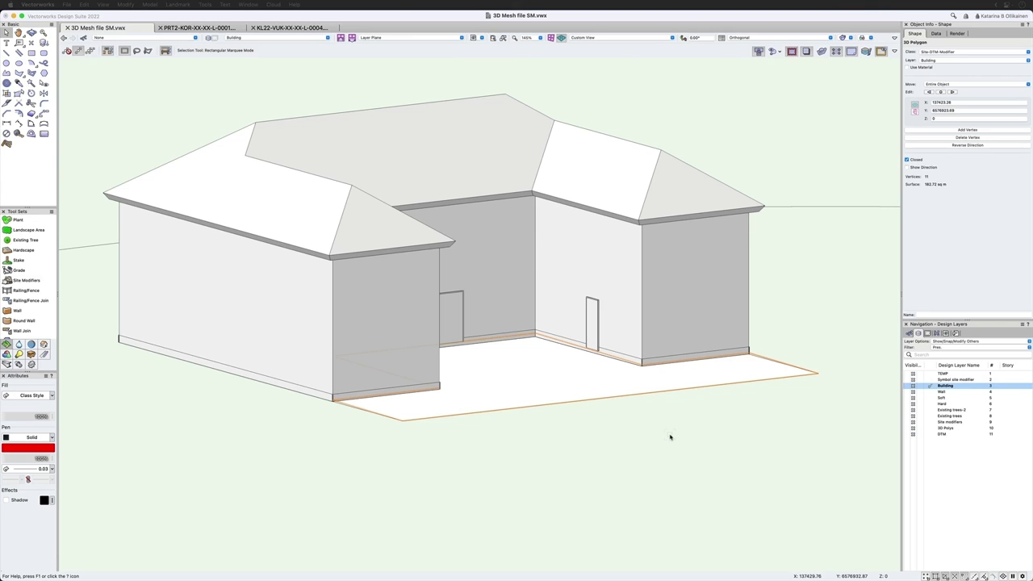
{"action": "key", "text": "F5"}
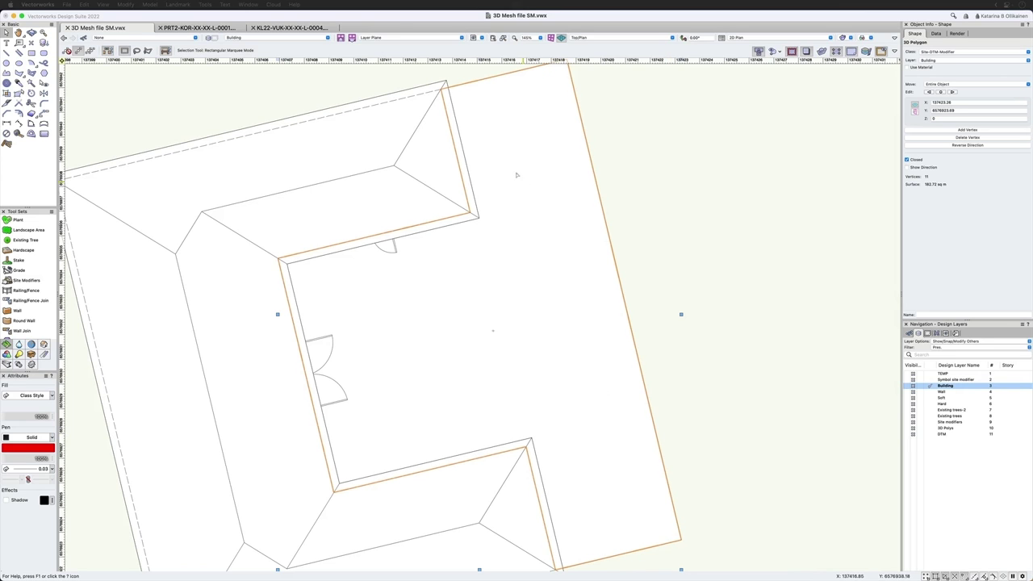
- In 3D, move the polygon's vertices onto the wall endpoint and the lower-right wall corner
{"action": "left_click", "coordinate": [18, 93]}
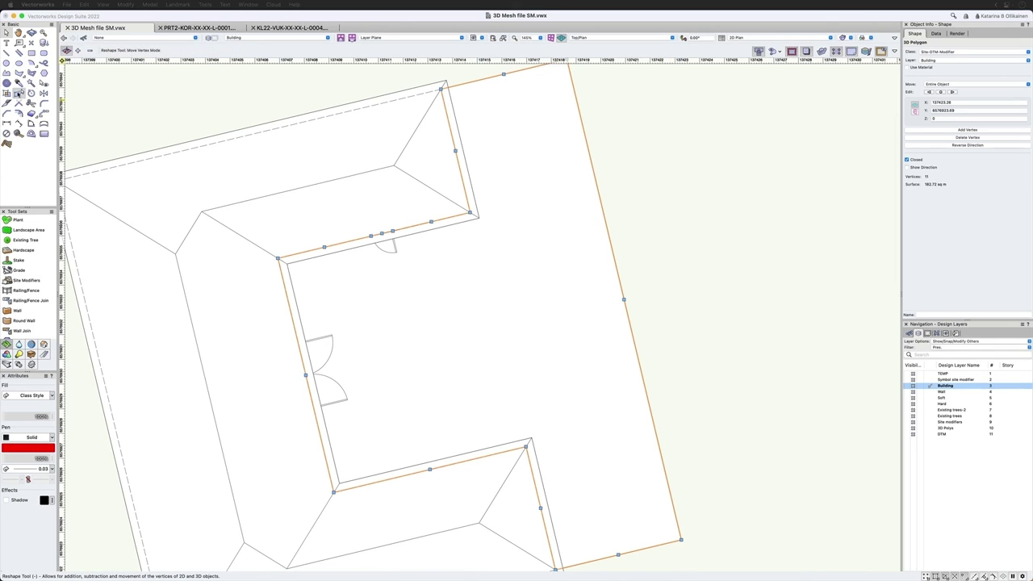
{"action": "scroll", "coordinate": [368, 234], "scroll_direction": "up", "scroll_amount": 1}
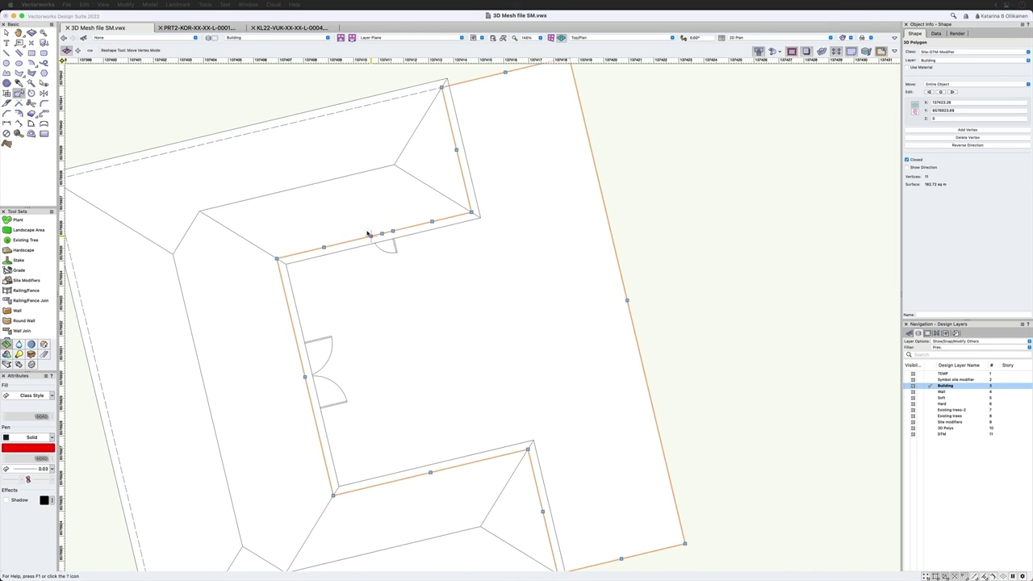
{"action": "scroll", "coordinate": [368, 234], "scroll_direction": "up", "scroll_amount": 2}
{"action": "scroll", "coordinate": [365, 225], "scroll_direction": "up", "scroll_amount": 3}
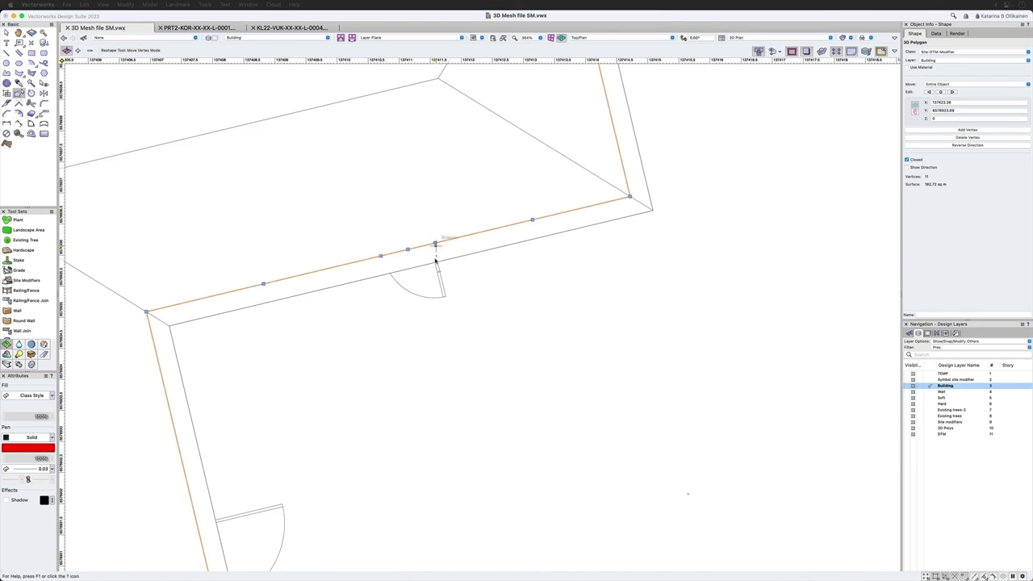
{"action": "middle_click_drag", "start_coordinate": [467, 322], "coordinate": [454, 284], "text": "shift"}
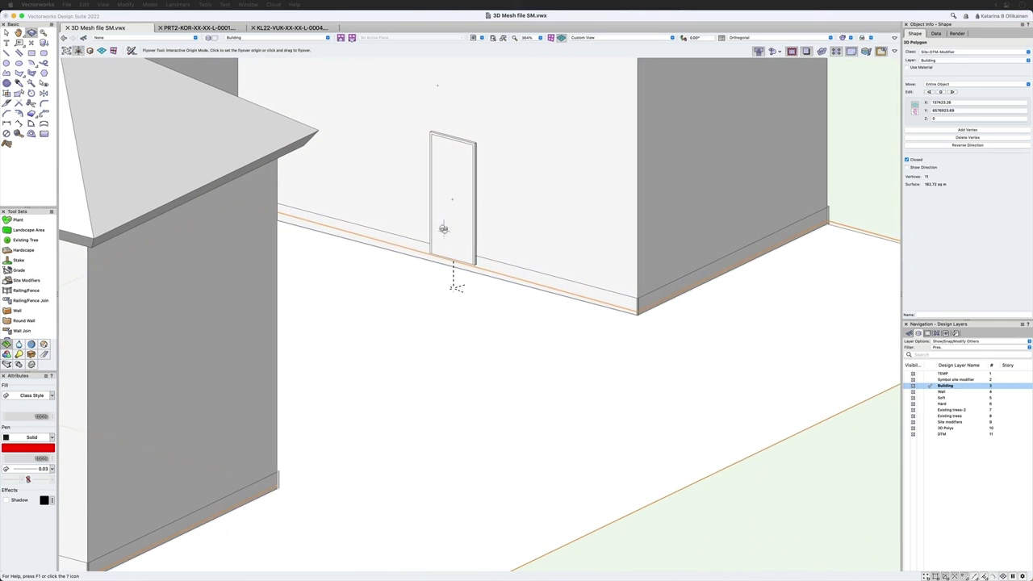
{"action": "scroll", "coordinate": [473, 393], "scroll_direction": "up", "scroll_amount": 5}
{"action": "scroll", "coordinate": [475, 398], "scroll_direction": "up", "scroll_amount": 3}
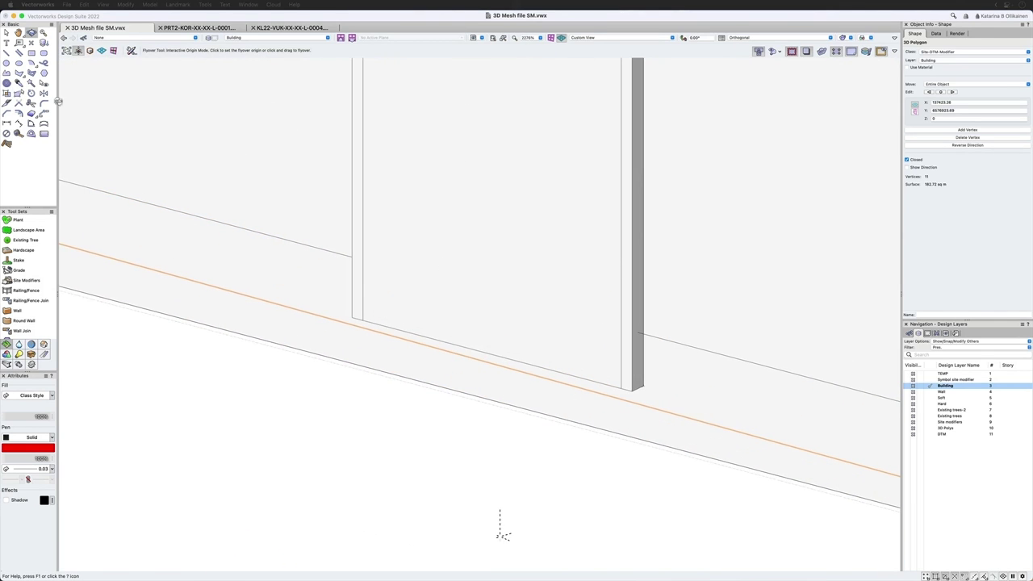
{"action": "left_click", "coordinate": [19, 94]}
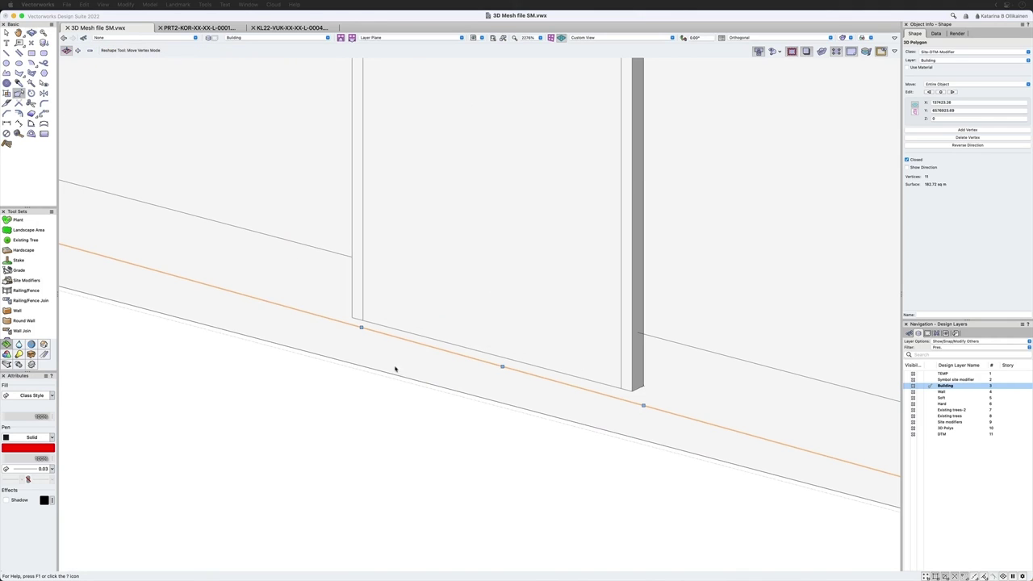
{"action": "left_click_drag", "start_coordinate": [360, 327], "coordinate": [362, 320]}
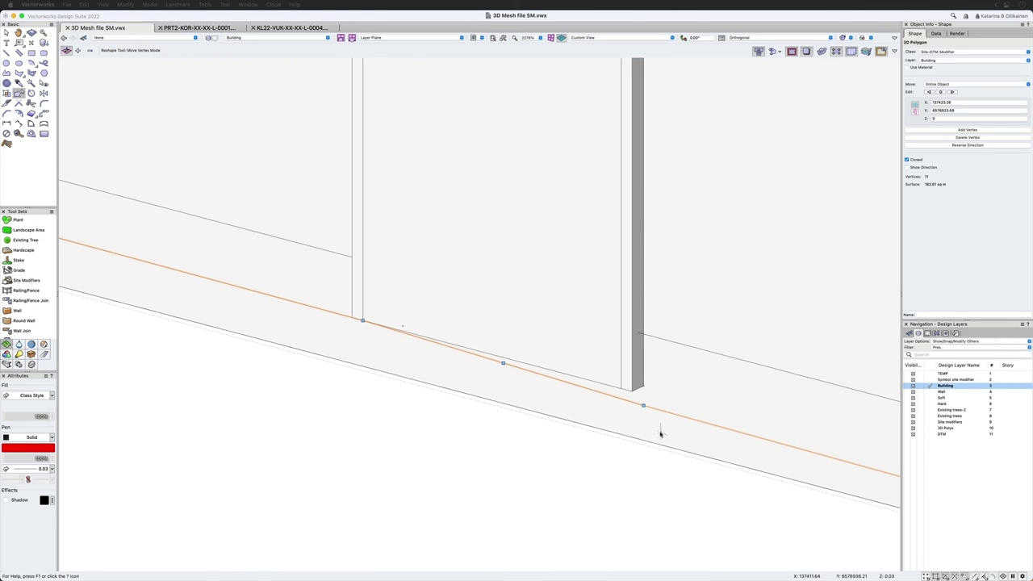
{"action": "left_click_drag", "start_coordinate": [643, 406], "coordinate": [642, 387]}
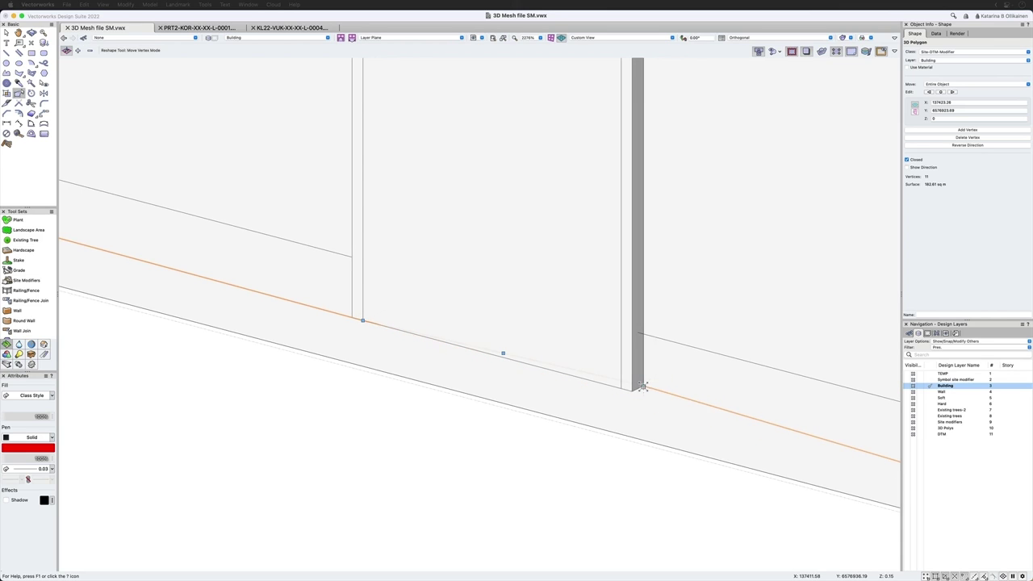
- Back in top plan view, snap the modifier vertex onto the courtyard wall's midpoint
{"action": "scroll", "coordinate": [439, 384], "scroll_direction": "down", "scroll_amount": 2}
{"action": "scroll", "coordinate": [439, 387], "scroll_direction": "down", "scroll_amount": 1}
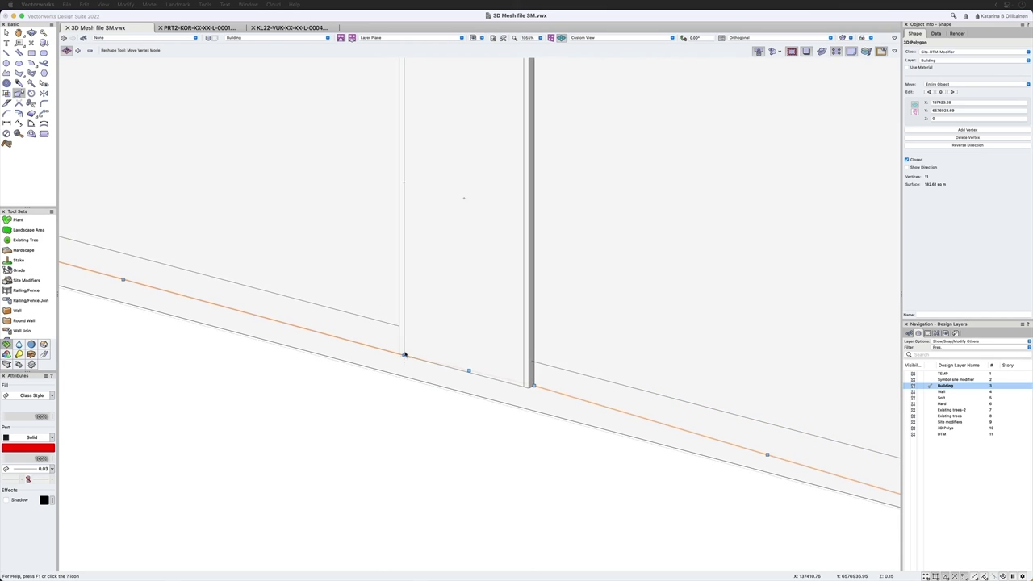
{"action": "scroll", "coordinate": [430, 326], "scroll_direction": "down", "scroll_amount": 3}
{"action": "key", "text": "super+5"}
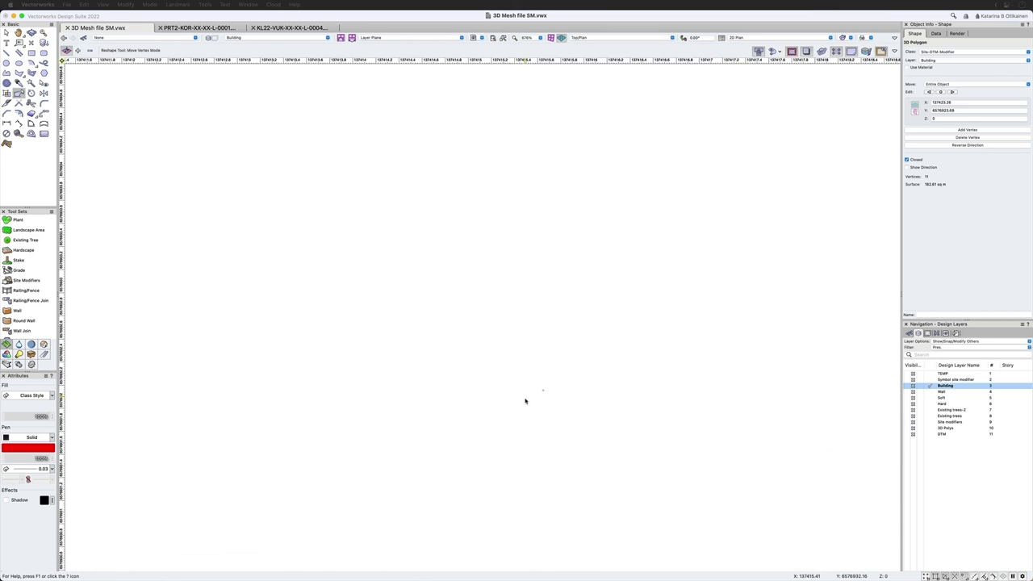
{"action": "scroll", "coordinate": [504, 374], "scroll_direction": "down", "scroll_amount": 3}
{"action": "scroll", "coordinate": [270, 186], "scroll_direction": "up", "scroll_amount": 10}
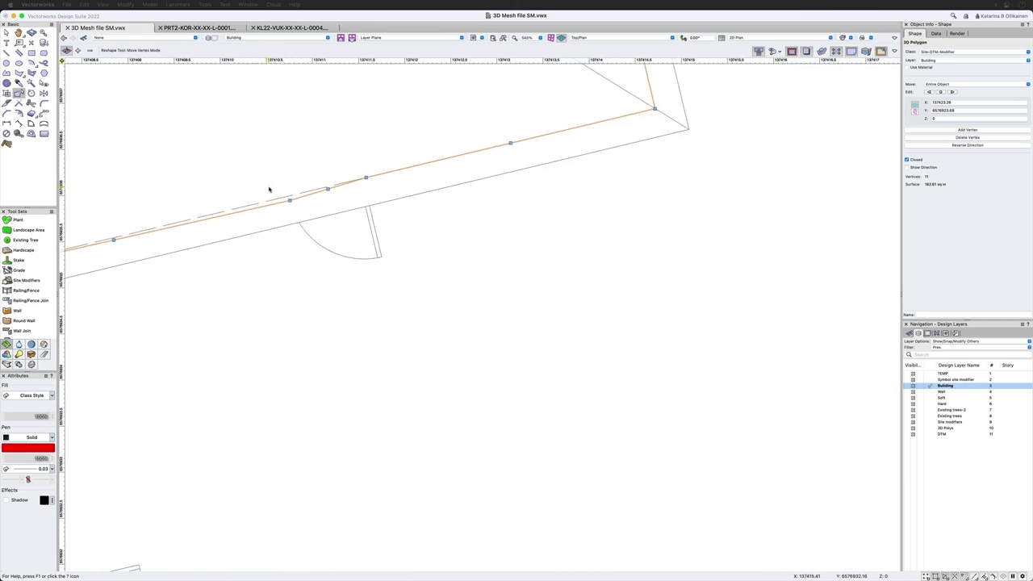
{"action": "left_click_drag", "start_coordinate": [398, 279], "coordinate": [400, 243]}
{"action": "scroll", "coordinate": [380, 283], "scroll_direction": "down", "scroll_amount": 11}
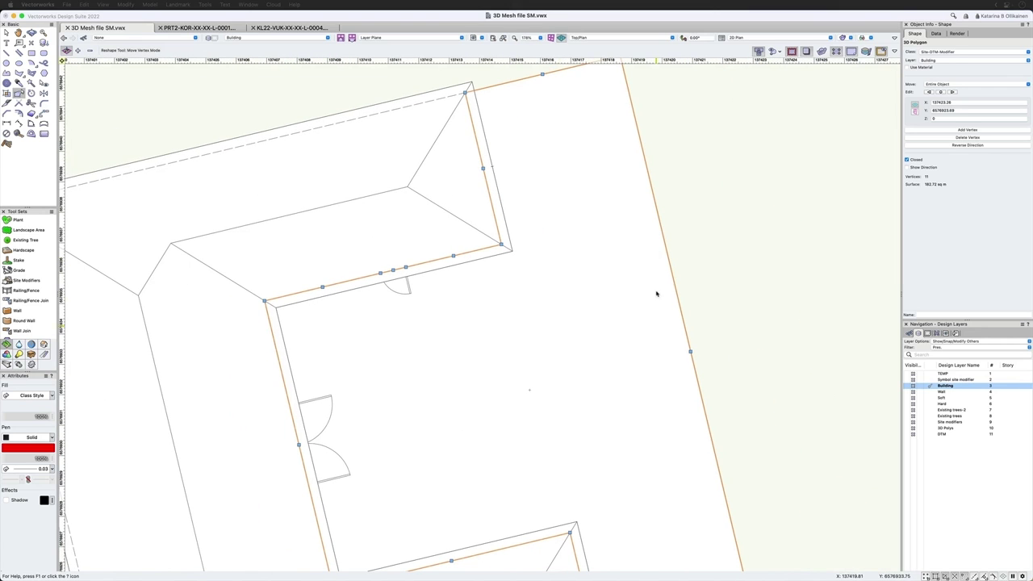
{"action": "scroll", "coordinate": [506, 205], "scroll_direction": "down", "scroll_amount": 3}
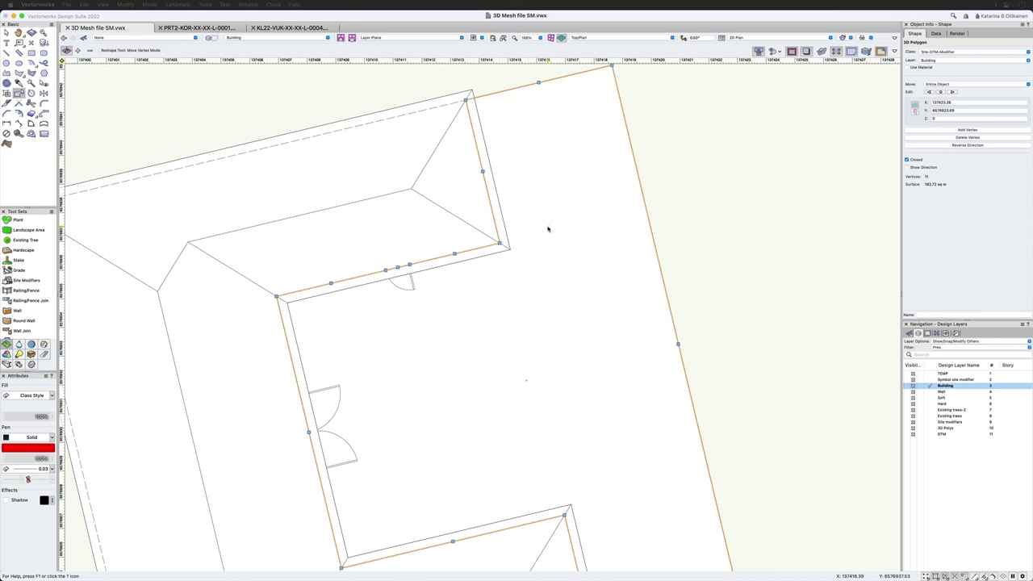
{"action": "scroll", "coordinate": [522, 153], "scroll_direction": "down", "scroll_amount": 3}
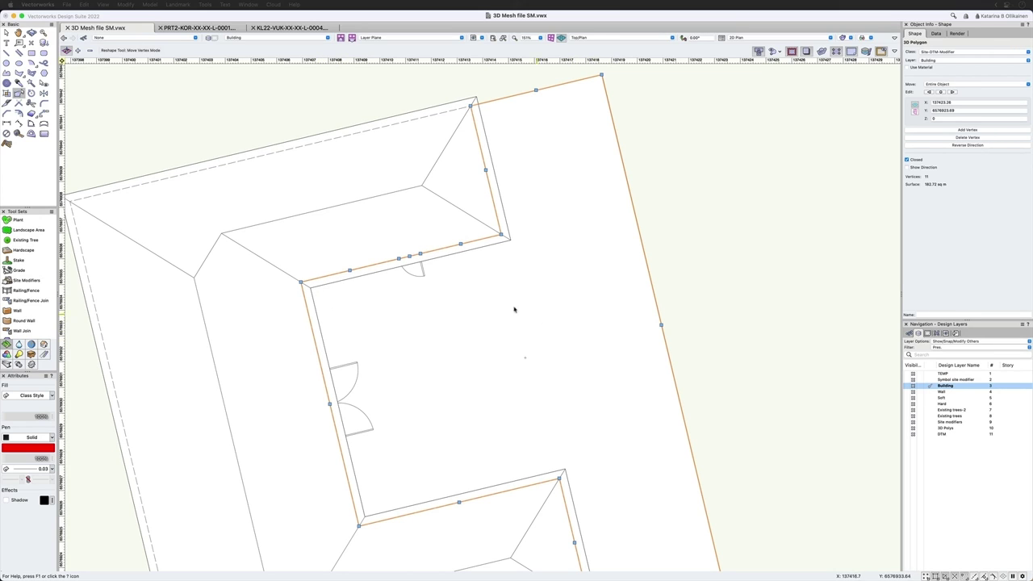
- Draw a grade from the courtyard building corner to the outer edge midpoint
{"action": "left_click", "coordinate": [29, 272]}
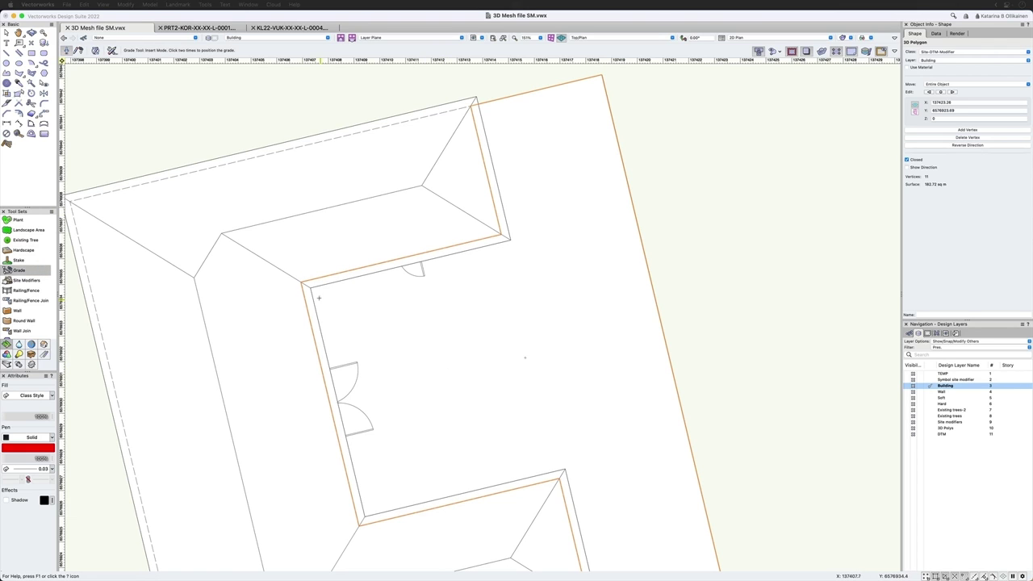
{"action": "left_click", "coordinate": [303, 282]}
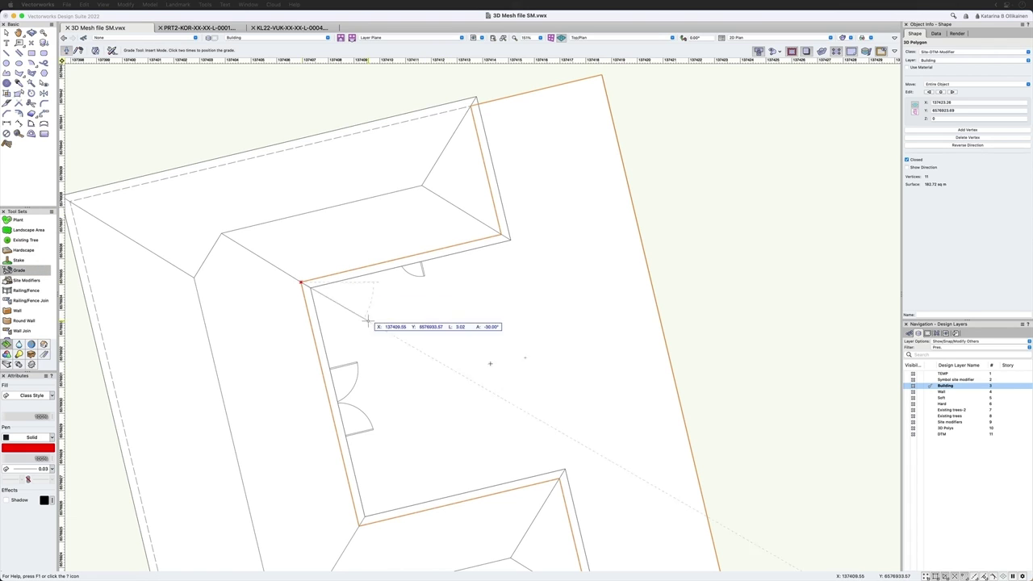
{"action": "left_click", "coordinate": [662, 325]}
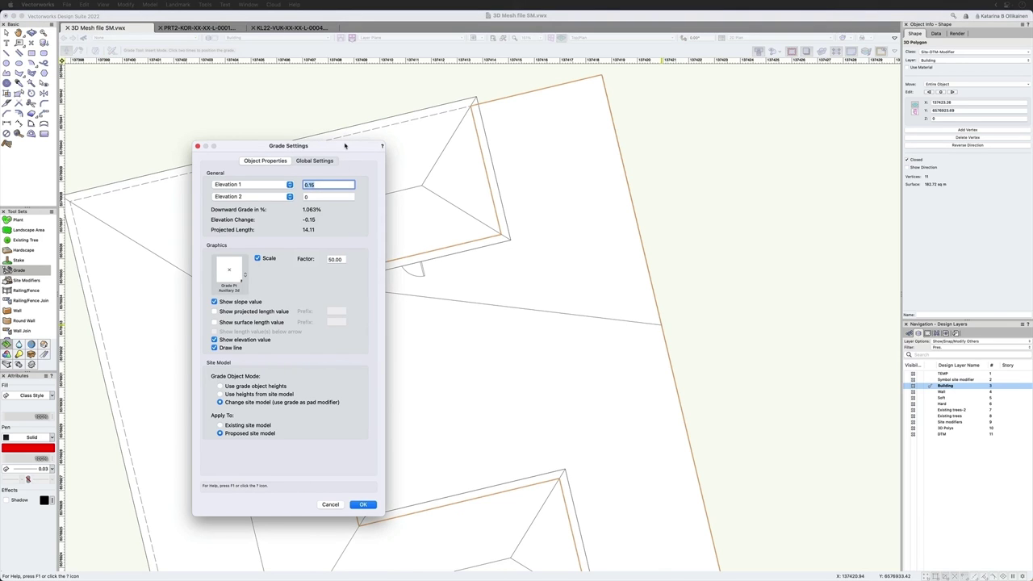
{"action": "left_click_drag", "start_coordinate": [345, 146], "coordinate": [479, 173]}
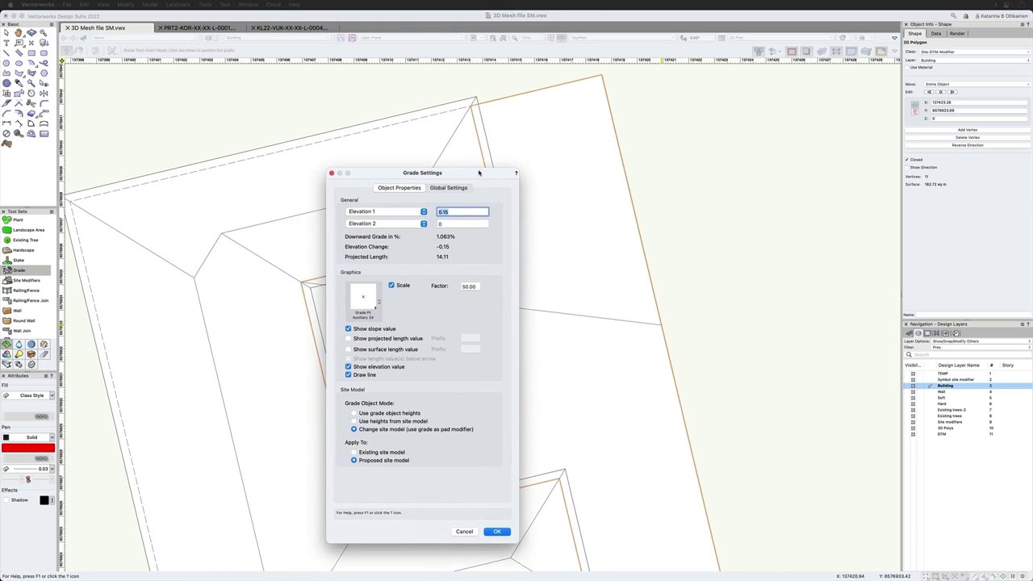
- Set the grade's Elevation 2 to 0.07 for a 0.6% slope and confirm
{"action": "left_click", "coordinate": [457, 224]}
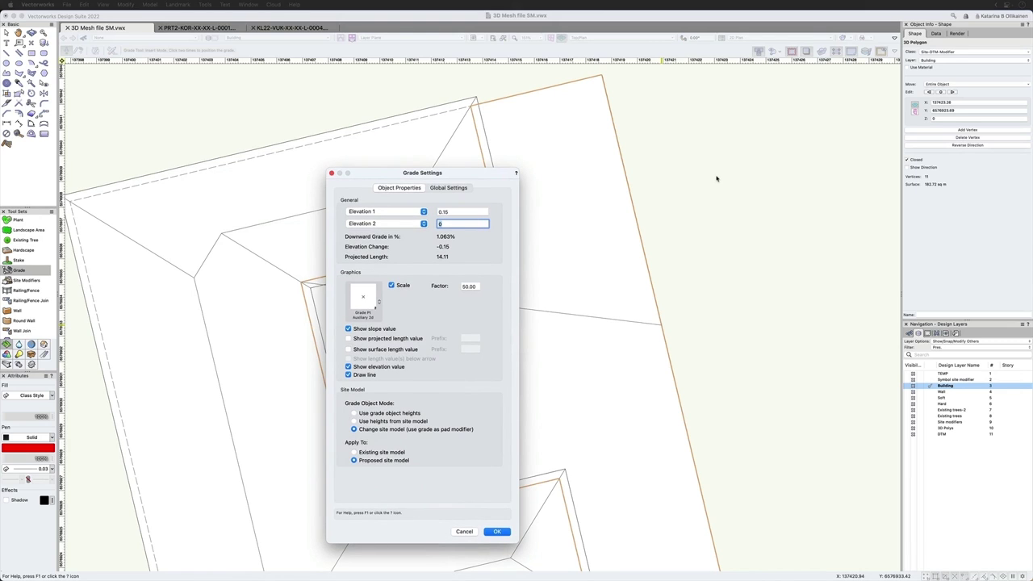
{"action": "key", "text": "BackSpace"}
{"action": "type", "text": ".07"}
{"action": "key", "text": "Tab"}
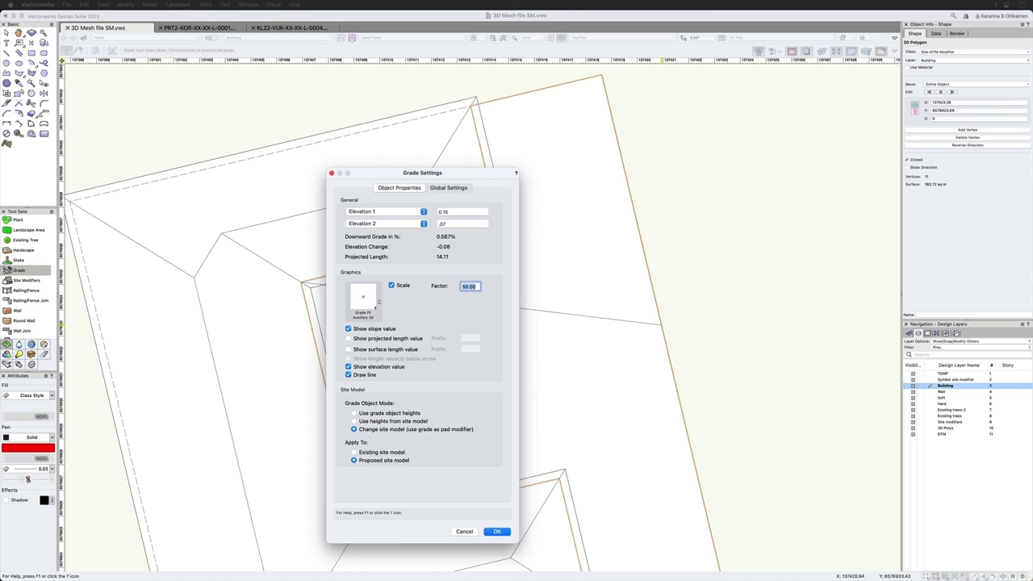
{"action": "left_click", "coordinate": [498, 532]}
{"action": "scroll", "coordinate": [438, 310], "scroll_direction": "down", "scroll_amount": 2}
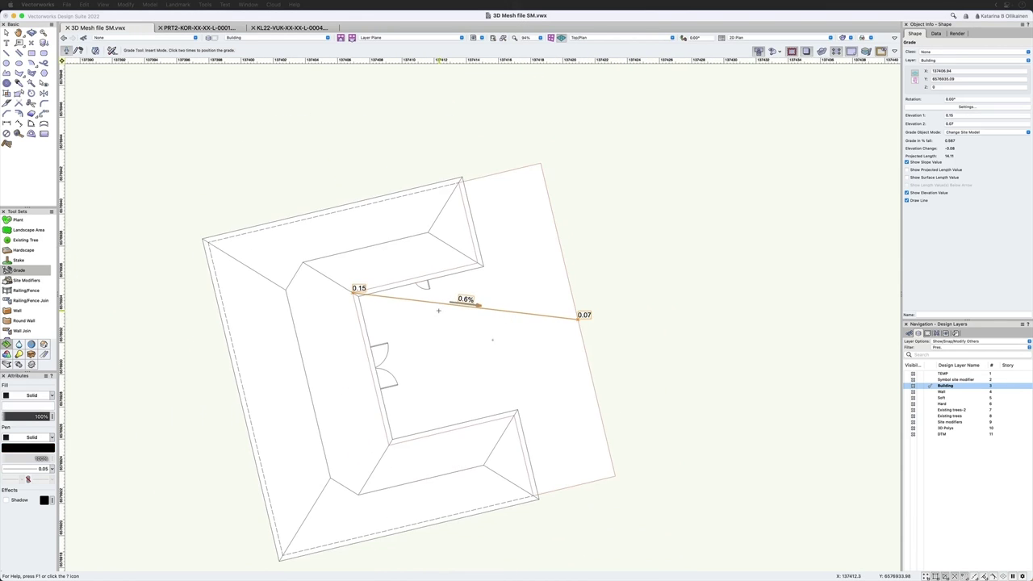
{"action": "key", "text": "x"}
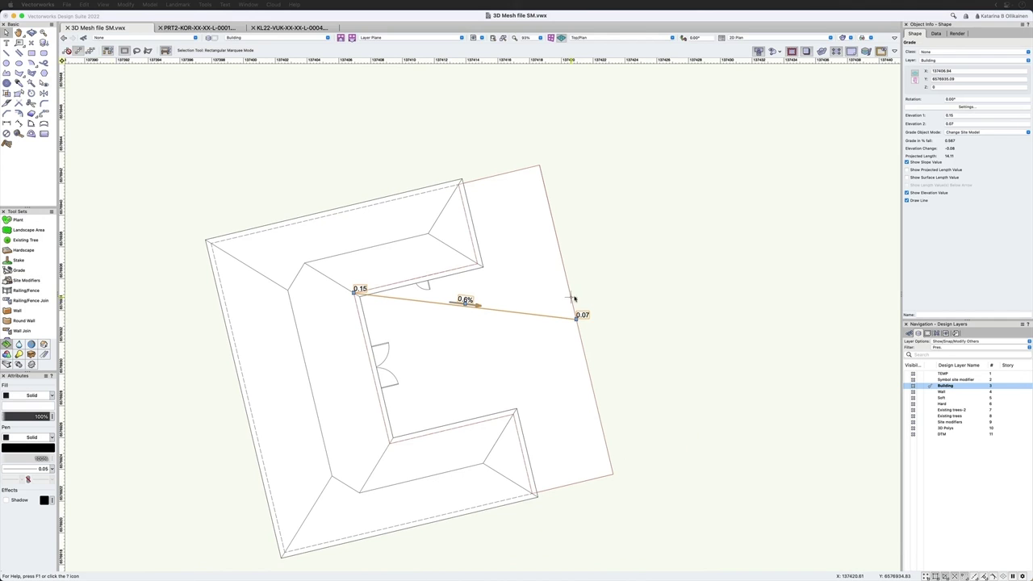
{"action": "key", "text": "shift+c"}
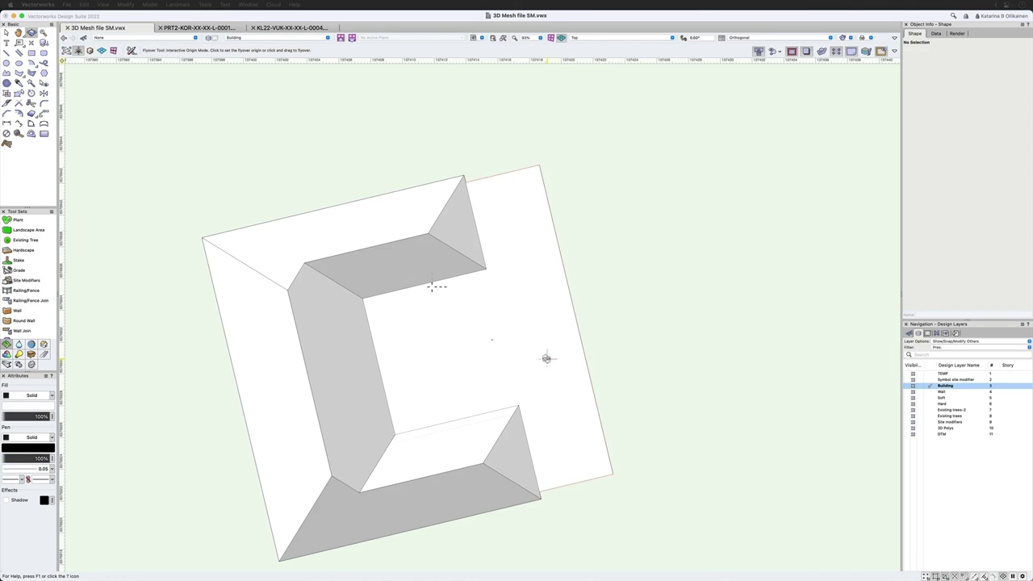
{"action": "left_click_drag", "start_coordinate": [546, 355], "coordinate": [547, 353]}
{"action": "left_click_drag", "start_coordinate": [459, 266], "coordinate": [460, 256]}
{"action": "scroll", "coordinate": [459, 256], "scroll_direction": "up", "scroll_amount": 5}
{"action": "scroll", "coordinate": [461, 255], "scroll_direction": "down", "scroll_amount": 3}
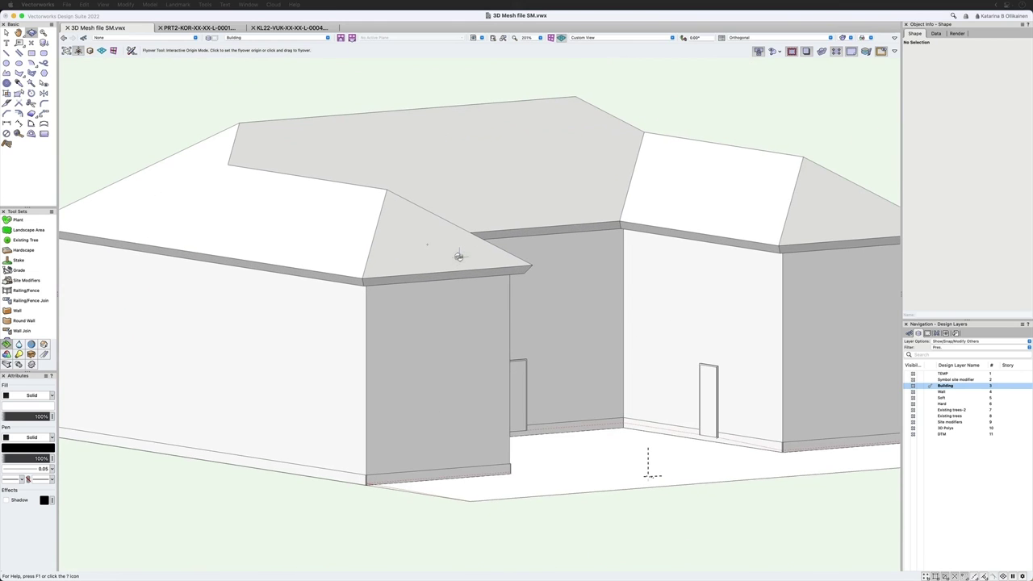
{"action": "key", "text": "x"}
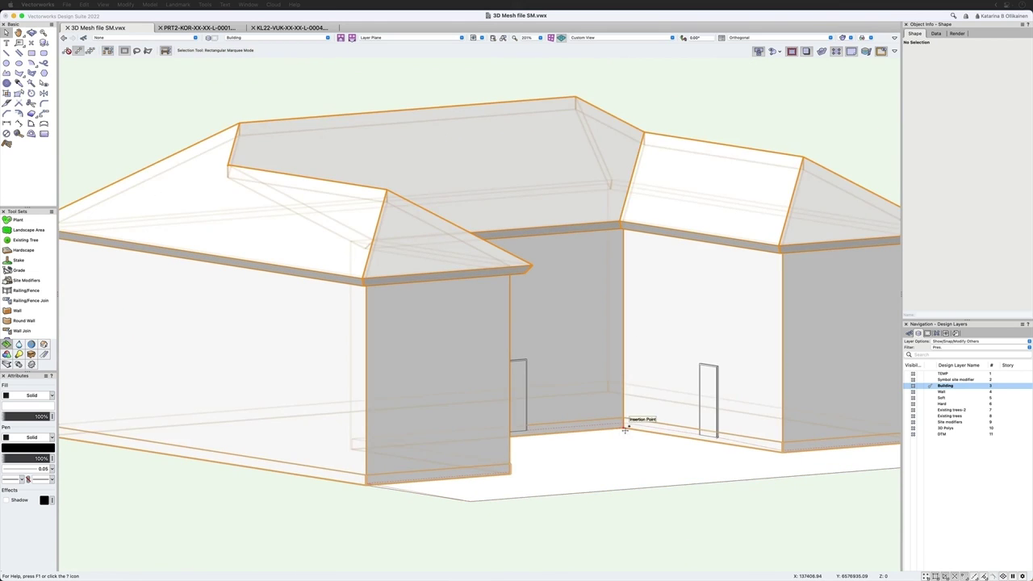
{"action": "scroll", "coordinate": [616, 476], "scroll_direction": "down", "scroll_amount": 1}
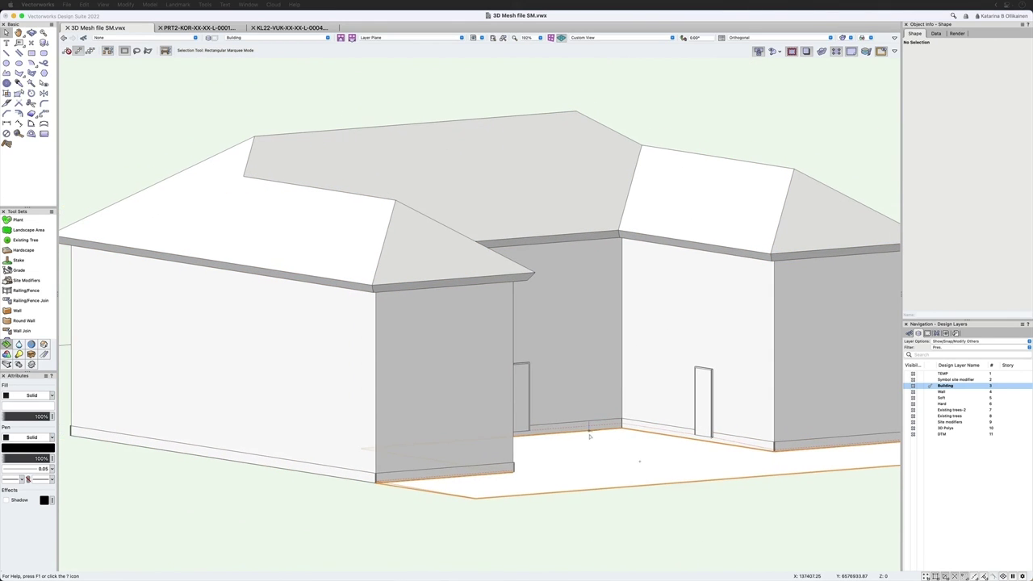
{"action": "key", "text": "super+5"}
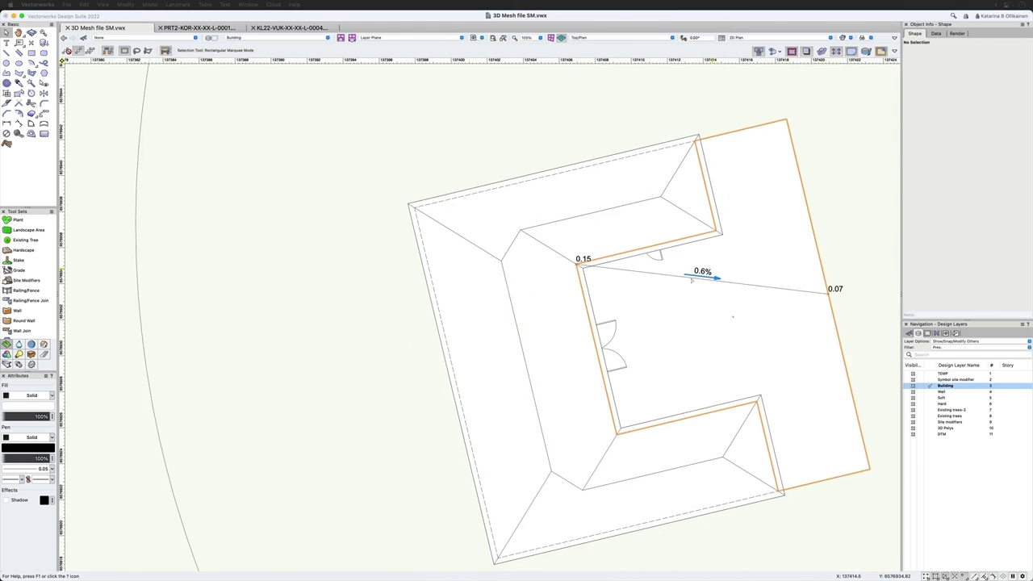
{"action": "left_click", "coordinate": [702, 275]}
{"action": "scroll", "coordinate": [309, 357], "scroll_direction": "down", "scroll_amount": 3}
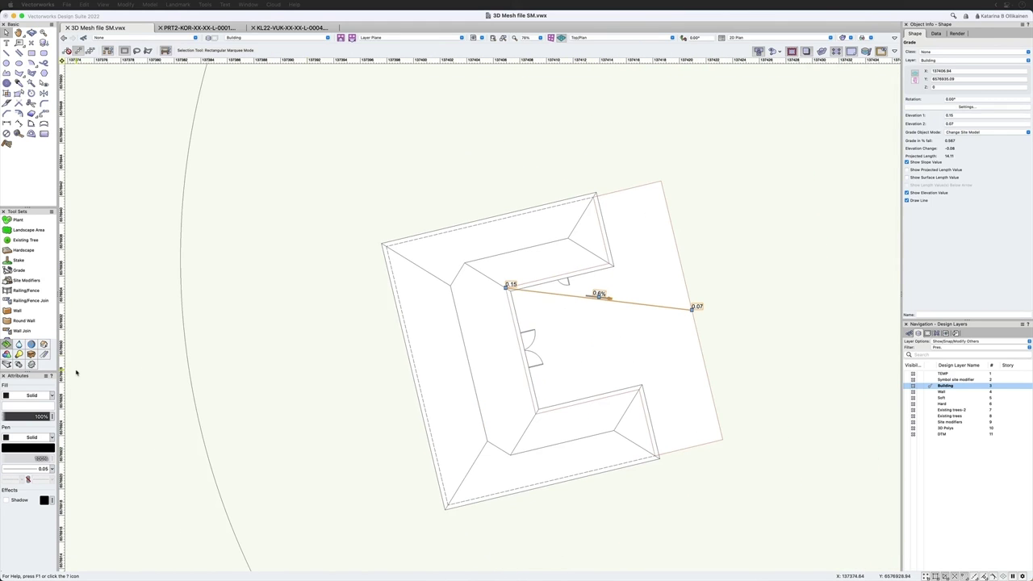
{"action": "left_click", "coordinate": [31, 409]}
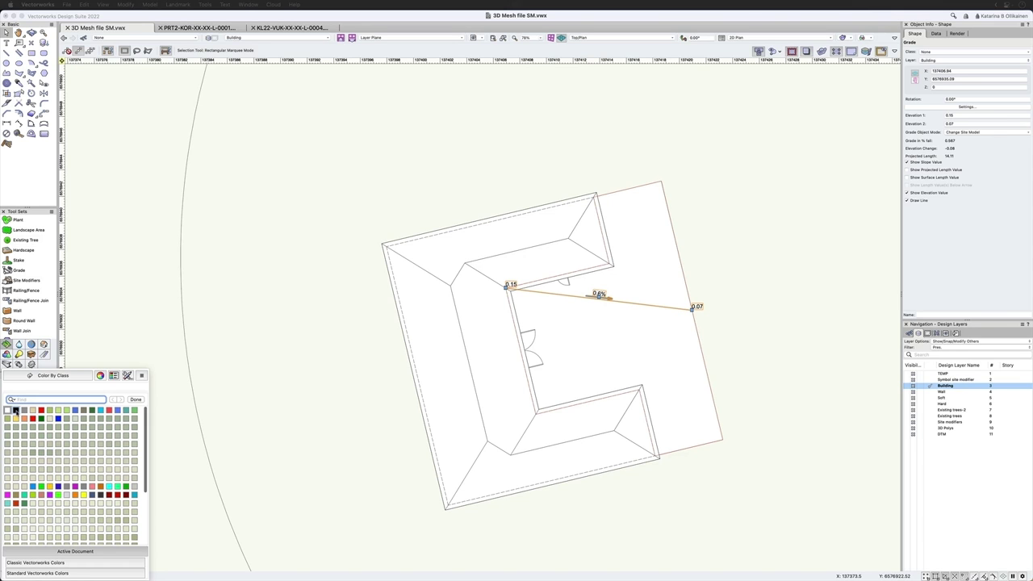
{"action": "left_click", "coordinate": [16, 411]}
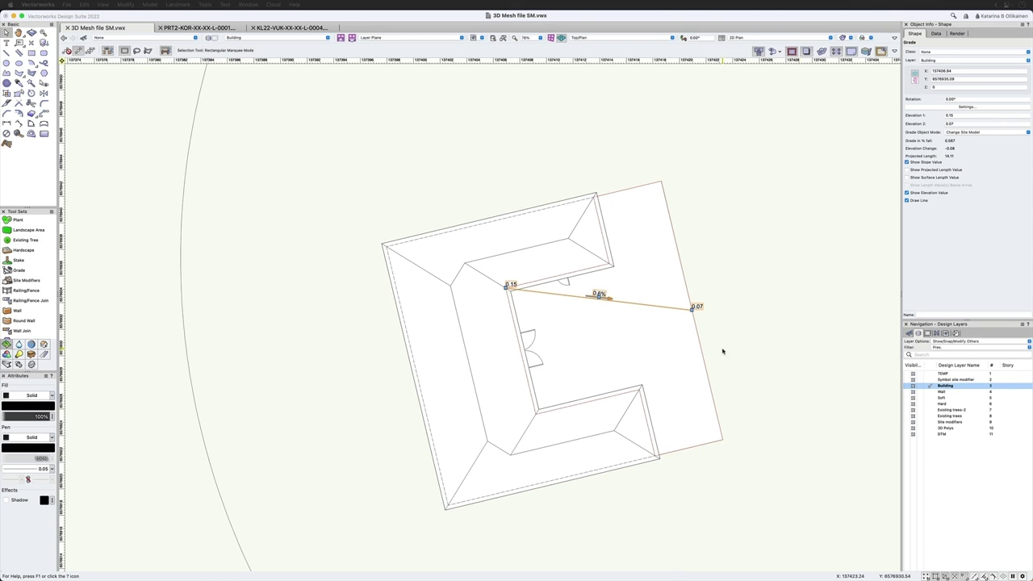
{"action": "mouse_move", "coordinate": [723, 351]}
{"action": "middle_mouse_down"}
{"action": "mouse_move", "coordinate": [673, 363]}
{"action": "mouse_move", "coordinate": [657, 339]}
{"action": "mouse_move", "coordinate": [670, 319]}
{"action": "middle_mouse_up"}
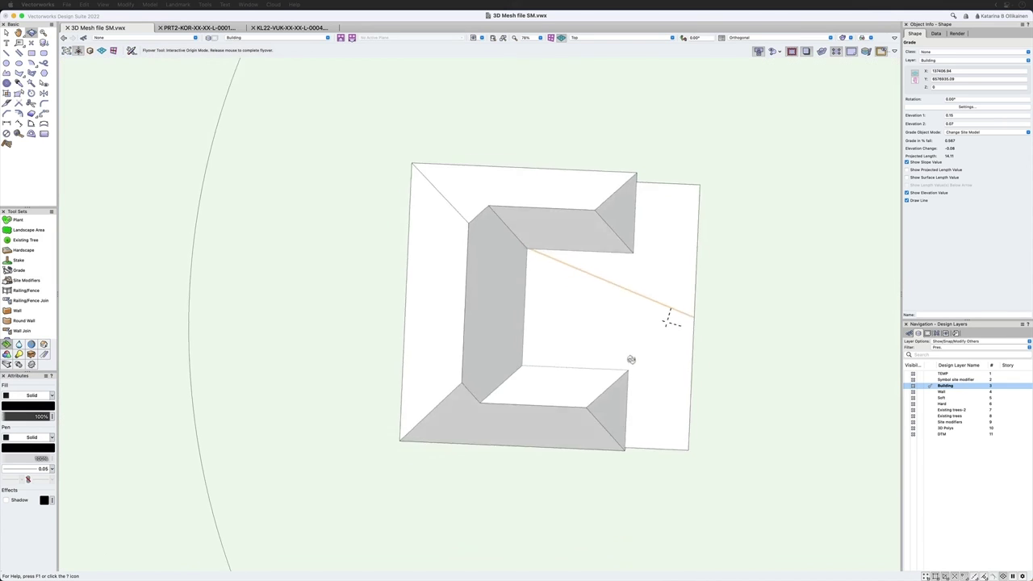
{"action": "middle_click_drag", "start_coordinate": [632, 360], "coordinate": [717, 340]}
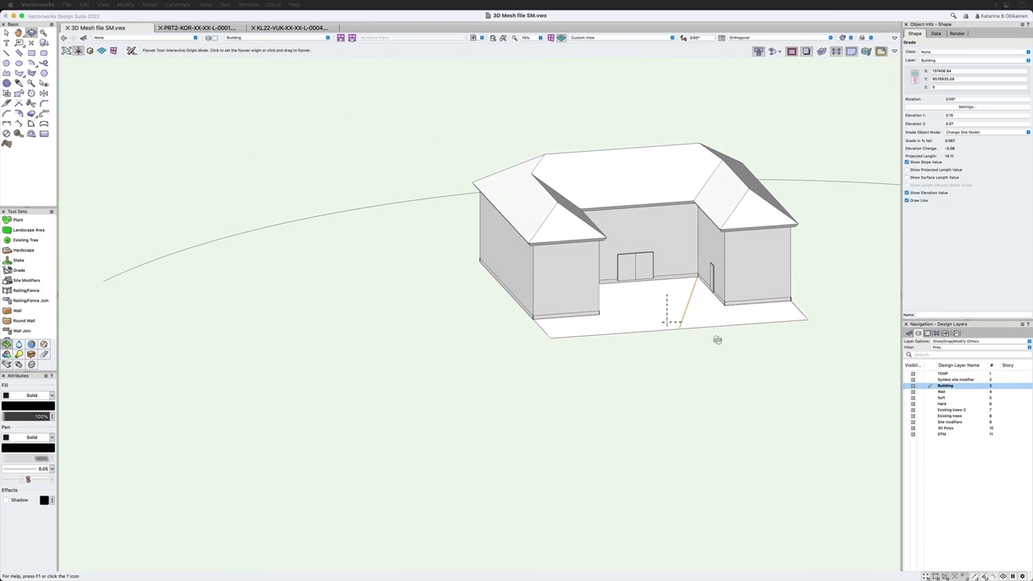
{"action": "scroll", "coordinate": [710, 311], "scroll_direction": "up", "scroll_amount": 6}
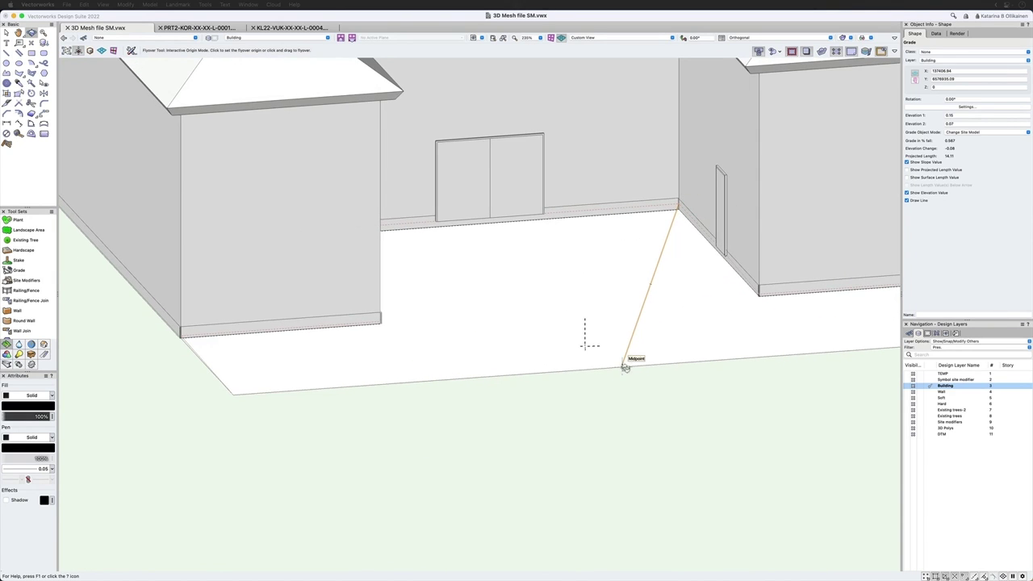
{"action": "left_click_drag", "start_coordinate": [557, 353], "coordinate": [589, 332]}
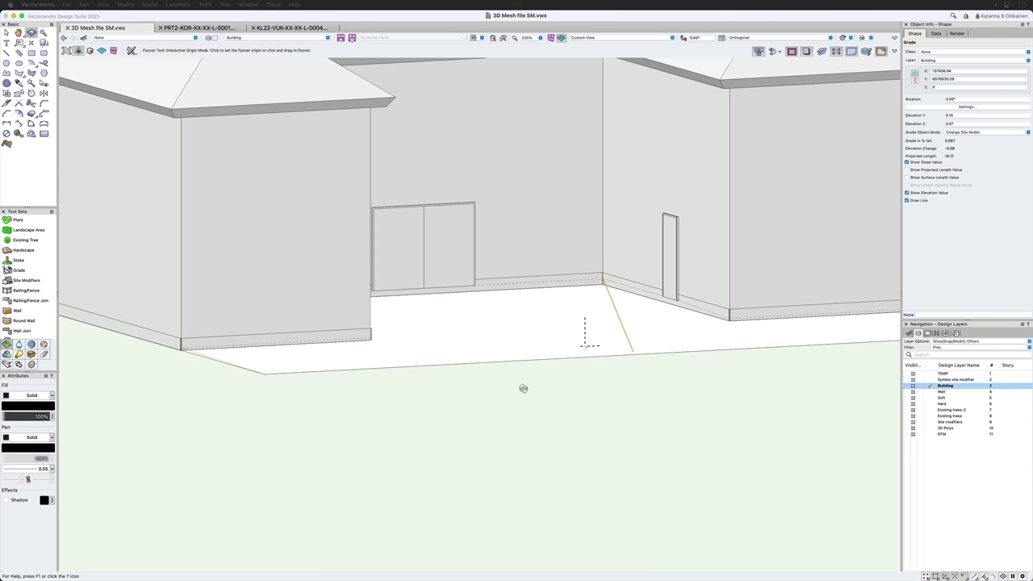
{"action": "key", "text": "super+5"}
{"action": "scroll", "coordinate": [524, 392], "scroll_direction": "down", "scroll_amount": 5}
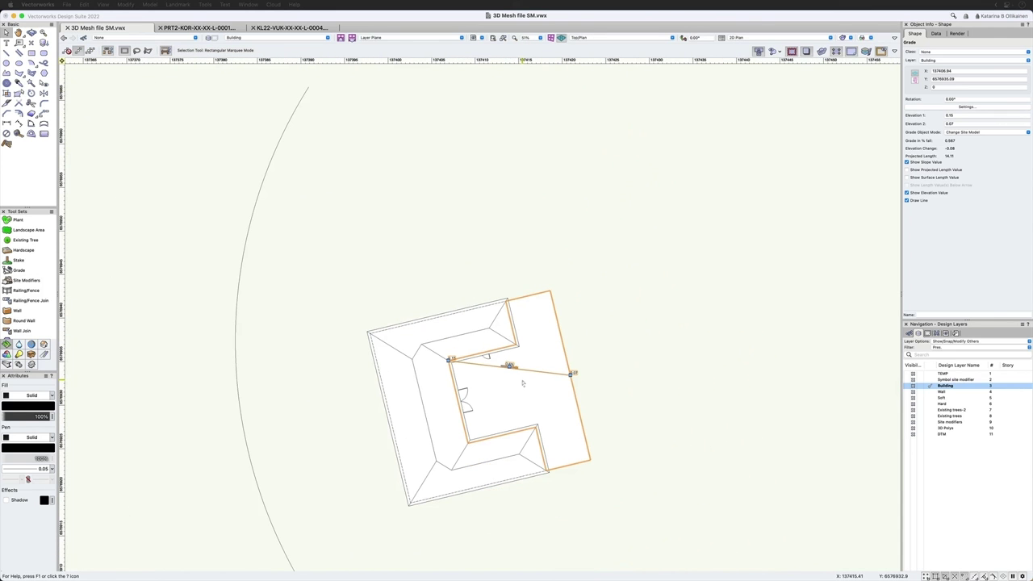
{"action": "middle_click_drag", "start_coordinate": [569, 501], "coordinate": [566, 395]}
{"action": "scroll", "coordinate": [591, 428], "scroll_direction": "down", "scroll_amount": 1}
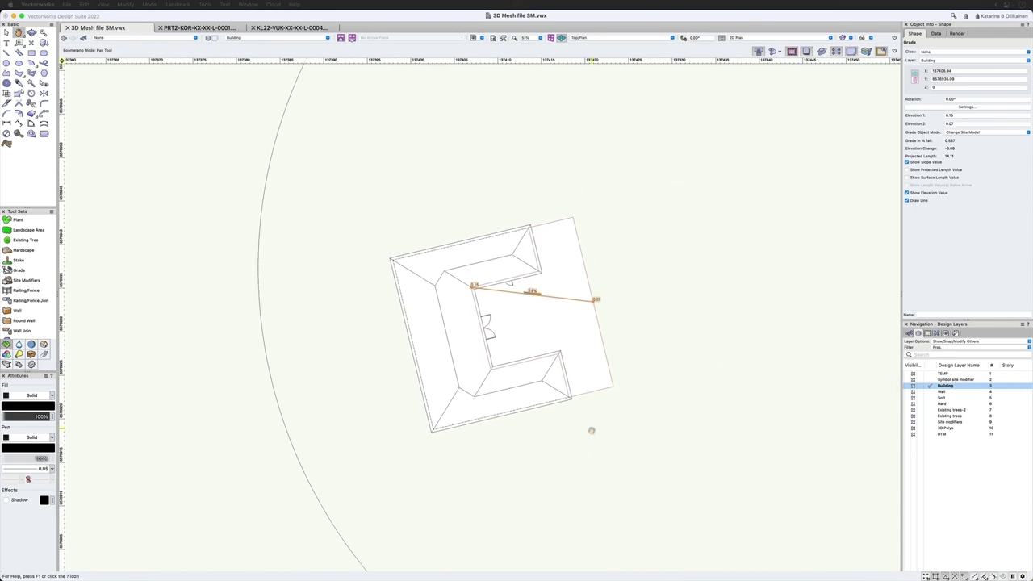
- Select the building modifiers and move them by points onto the DTM terrain
{"action": "scroll", "coordinate": [587, 284], "scroll_direction": "down", "scroll_amount": 3}
{"action": "scroll", "coordinate": [587, 284], "scroll_direction": "down", "scroll_amount": 3}
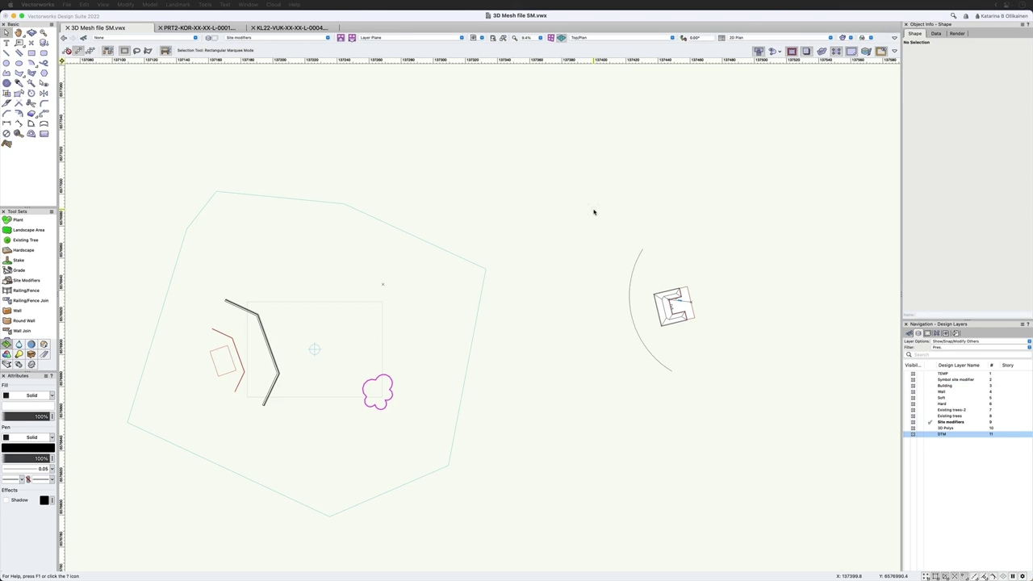
{"action": "left_click_drag", "start_coordinate": [590, 208], "coordinate": [751, 454]}
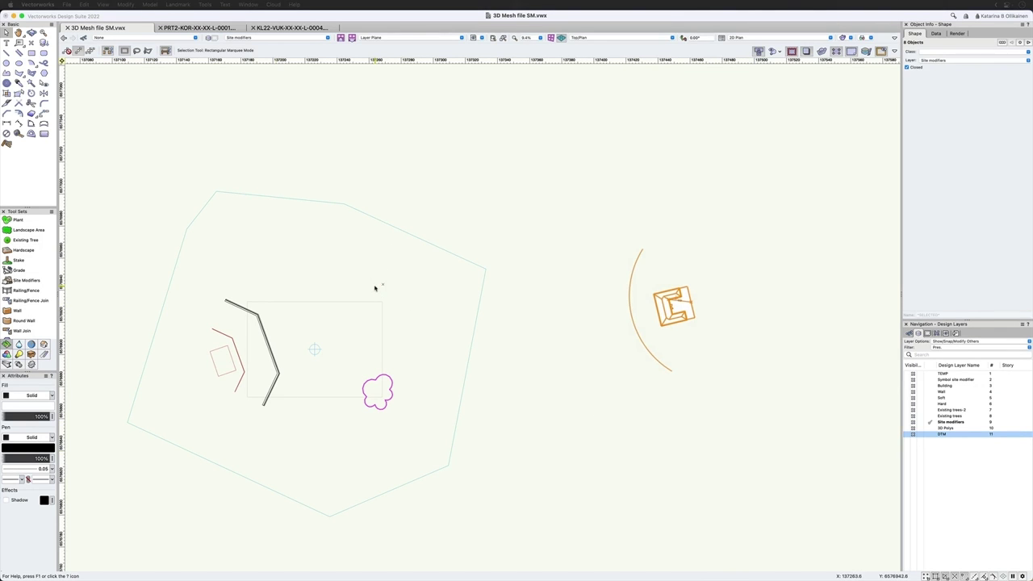
{"action": "left_click", "coordinate": [908, 435]}
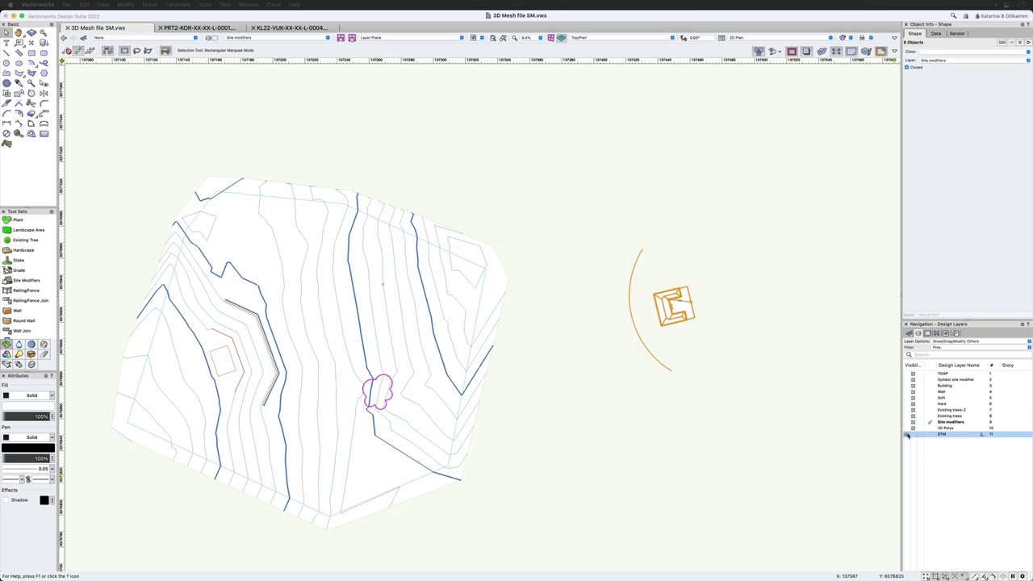
{"action": "key", "text": "shift+m"}
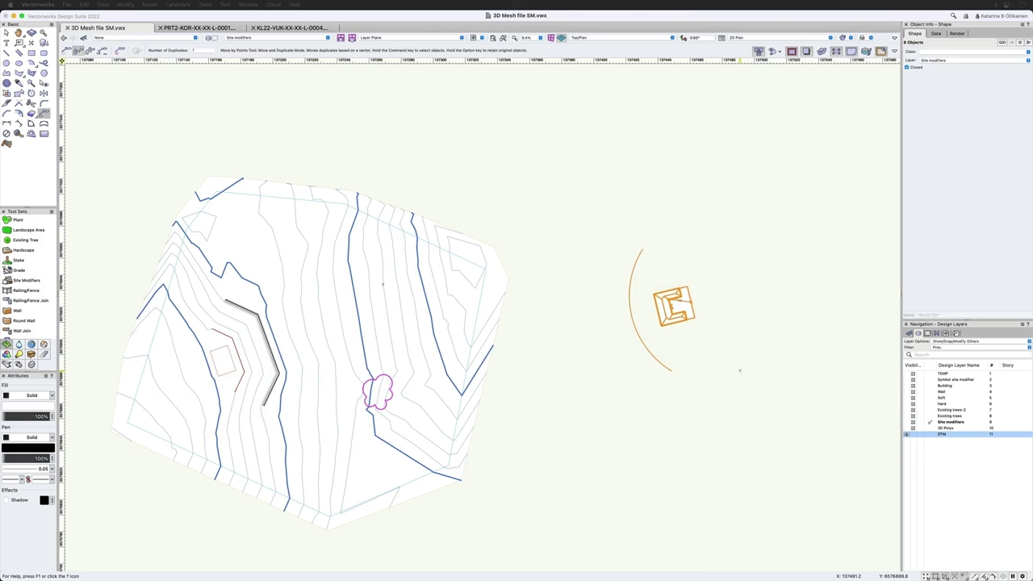
{"action": "left_click", "coordinate": [654, 297]}
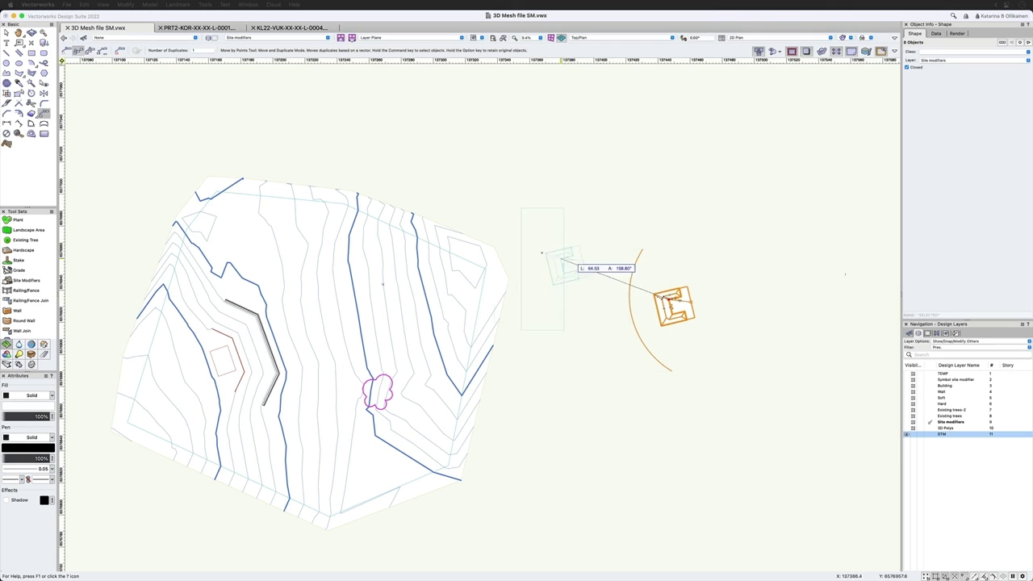
{"action": "left_click", "coordinate": [391, 282]}
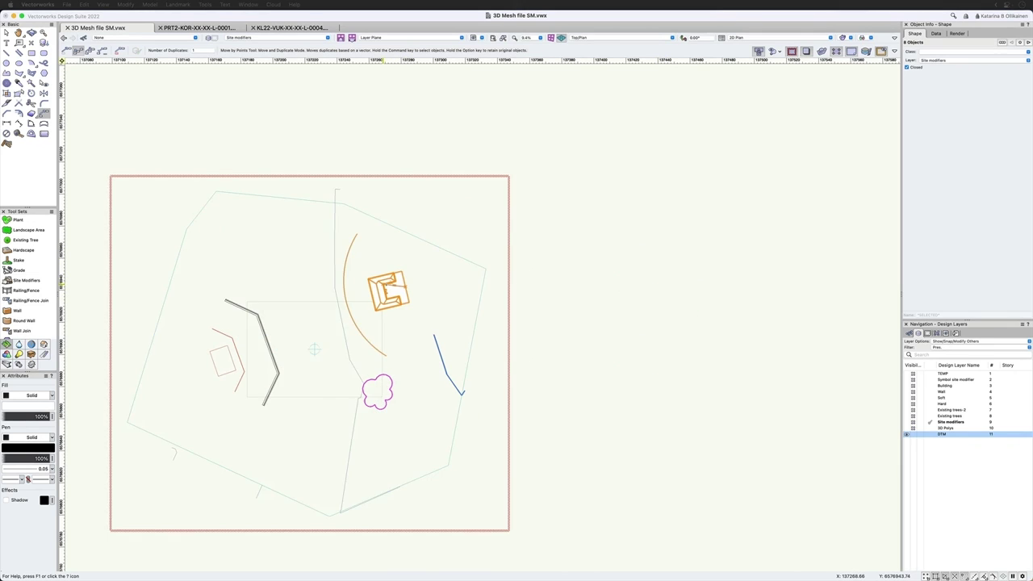
- Select the site model and update it around the moved building
{"action": "key", "text": "x"}
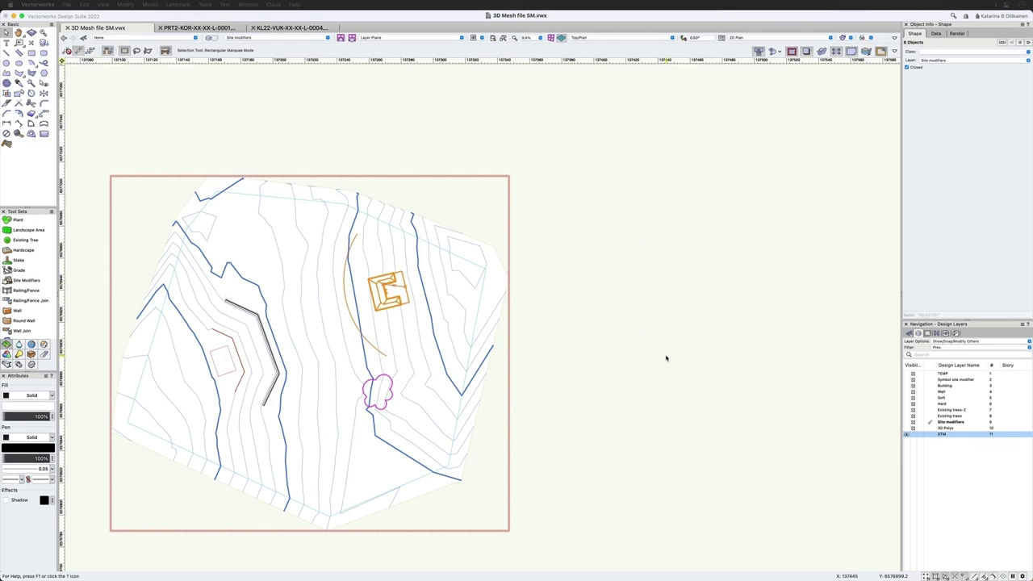
{"action": "left_click", "coordinate": [462, 275]}
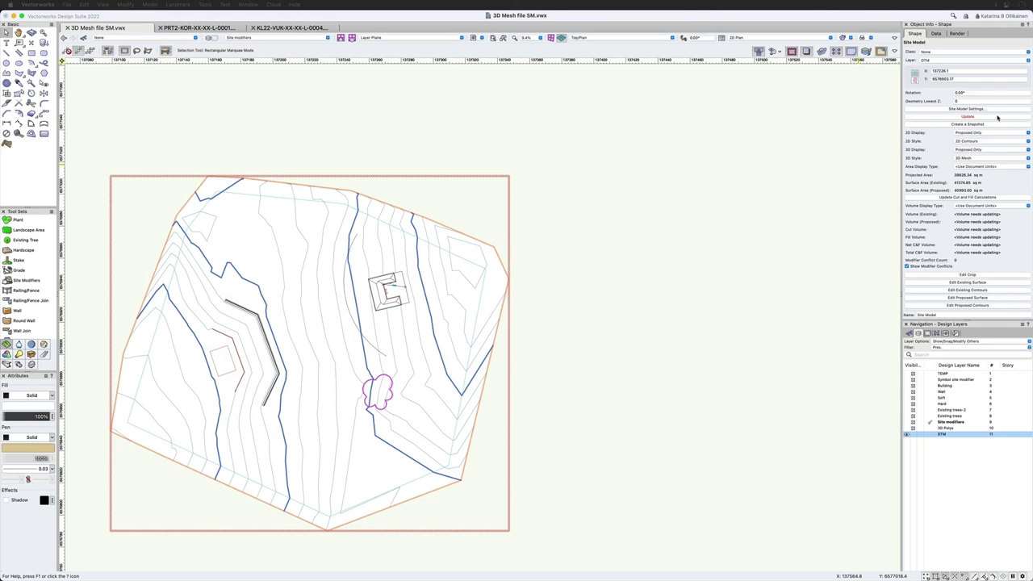
{"action": "left_click", "coordinate": [997, 117]}
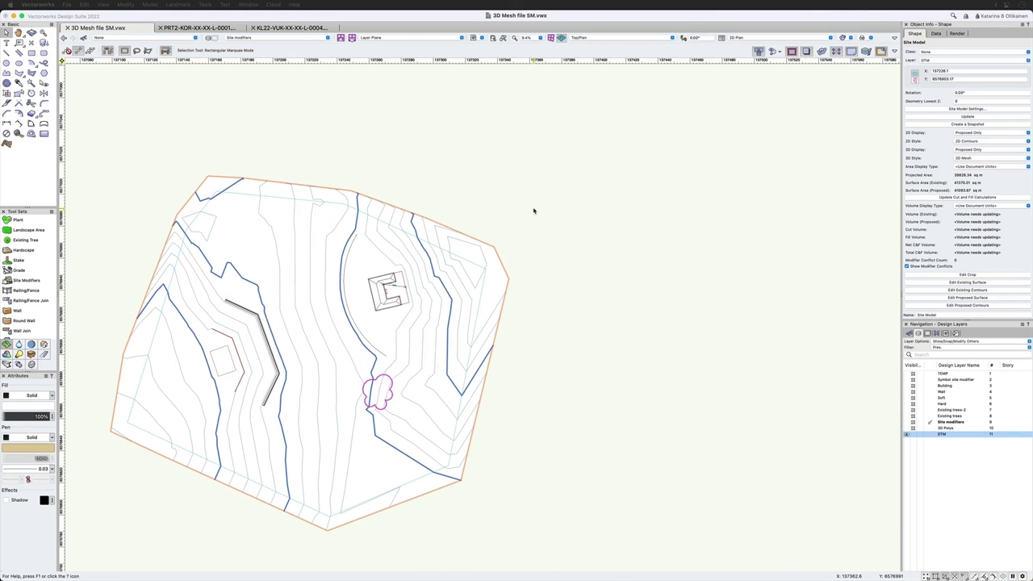
- Orbit the updated site model in shaded 3D, then return to top plan view
{"action": "mouse_move", "coordinate": [539, 219]}
{"action": "middle_mouse_down", "text": "shift"}
{"action": "mouse_move", "coordinate": [525, 231]}
{"action": "mouse_move", "coordinate": [528, 266]}
{"action": "middle_mouse_up", "text": "shift"}
{"action": "mouse_move", "coordinate": [332, 260]}
{"action": "middle_mouse_down", "text": "shift"}
{"action": "mouse_move", "coordinate": [318, 226]}
{"action": "mouse_move", "coordinate": [352, 212]}
{"action": "middle_mouse_up", "text": "shift"}
{"action": "scroll", "coordinate": [366, 281], "scroll_direction": "up", "scroll_amount": 8}
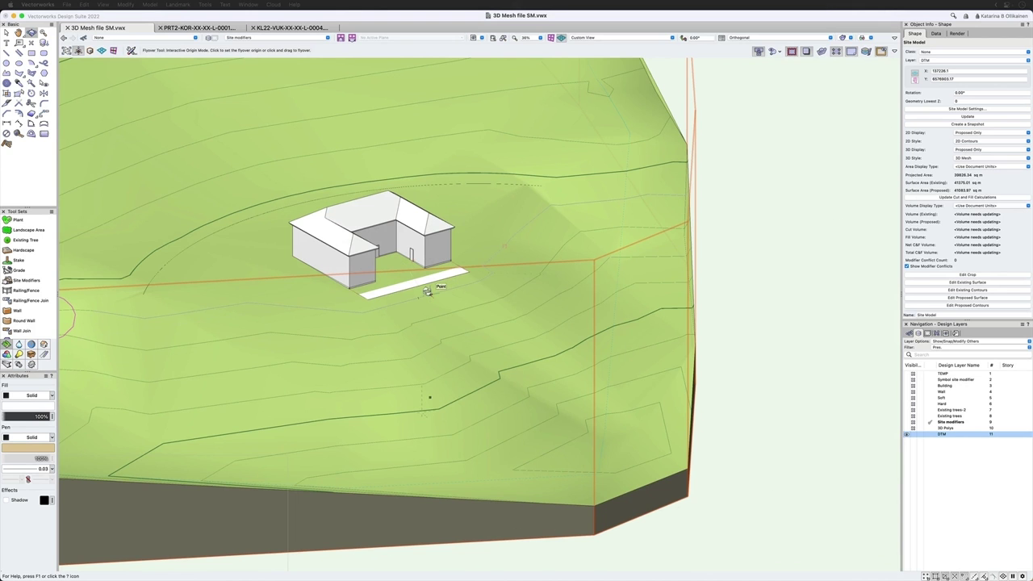
{"action": "key", "text": "x"}
{"action": "key", "text": "super+5"}
{"action": "key", "text": "super+6"}
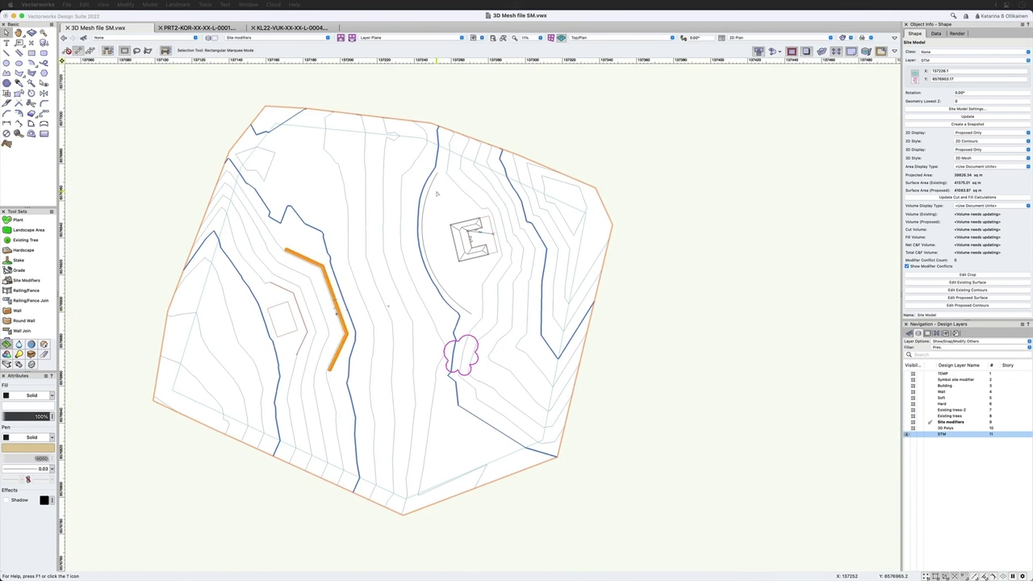
{"action": "scroll", "coordinate": [477, 210], "scroll_direction": "up", "scroll_amount": 5}
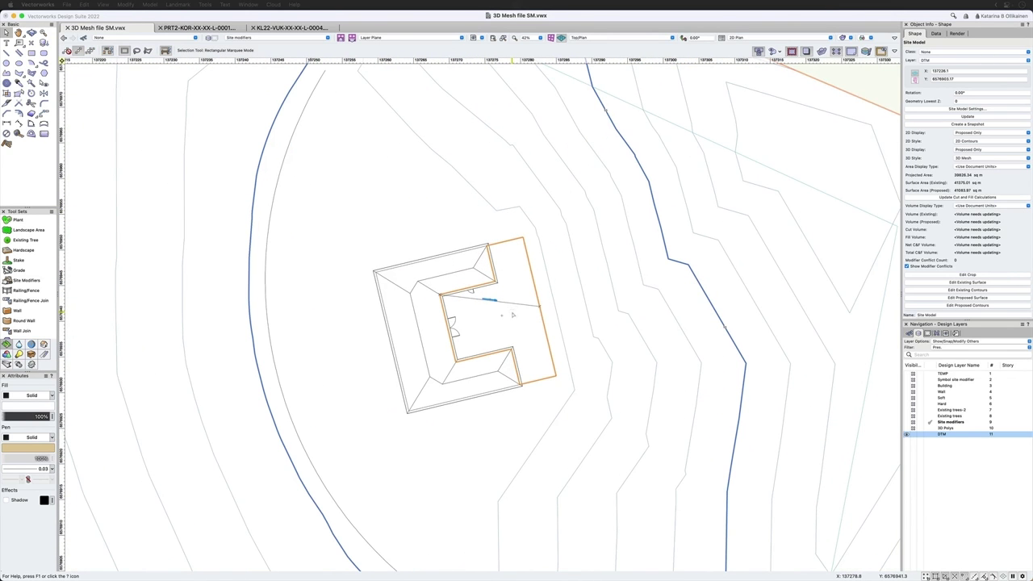
- Convert the courtyard outline polyline into a Landscape Area with Create Objects from Shapes
{"action": "left_click", "coordinate": [513, 315]}
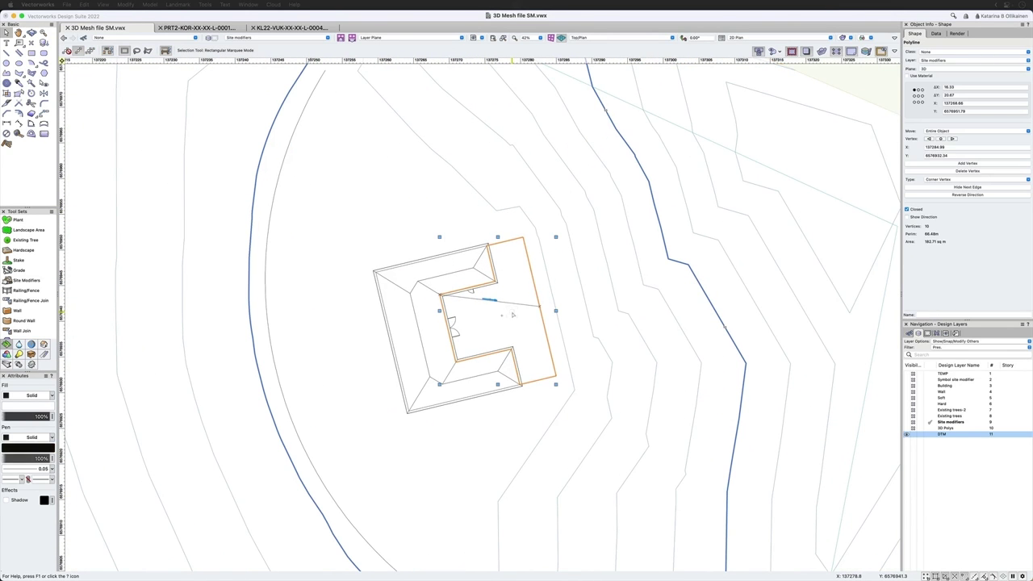
{"action": "left_click", "coordinate": [33, 230]}
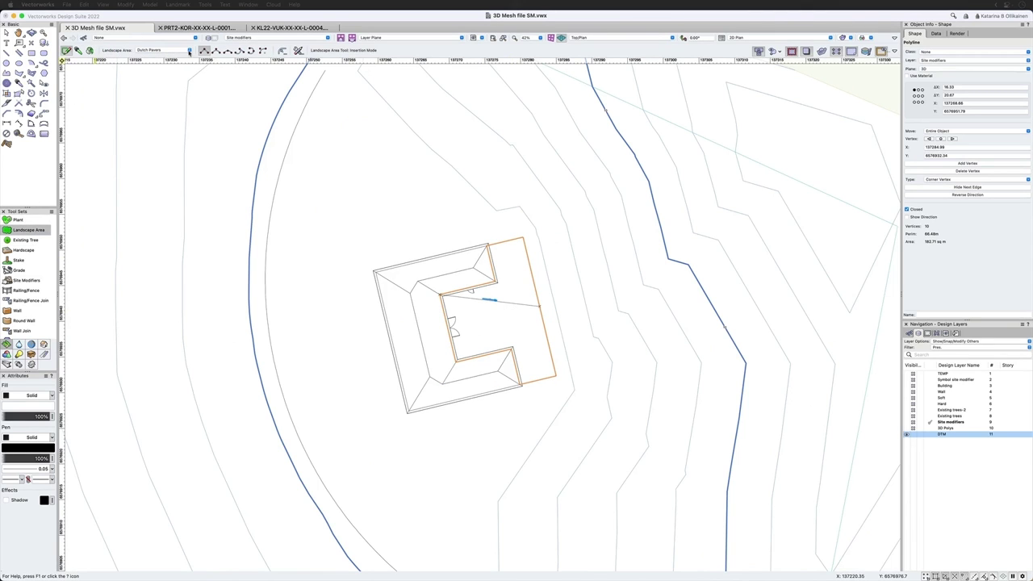
{"action": "key", "text": "x"}
{"action": "left_click", "coordinate": [512, 350]}
{"action": "right_click", "coordinate": [503, 333]}
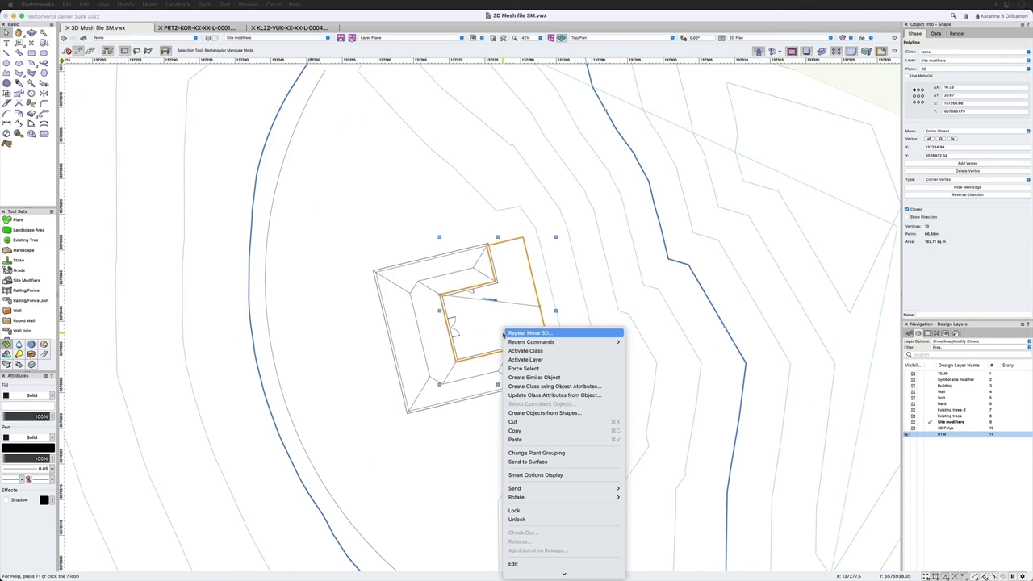
{"action": "left_click", "coordinate": [568, 413]}
{"action": "left_click", "coordinate": [529, 143]}
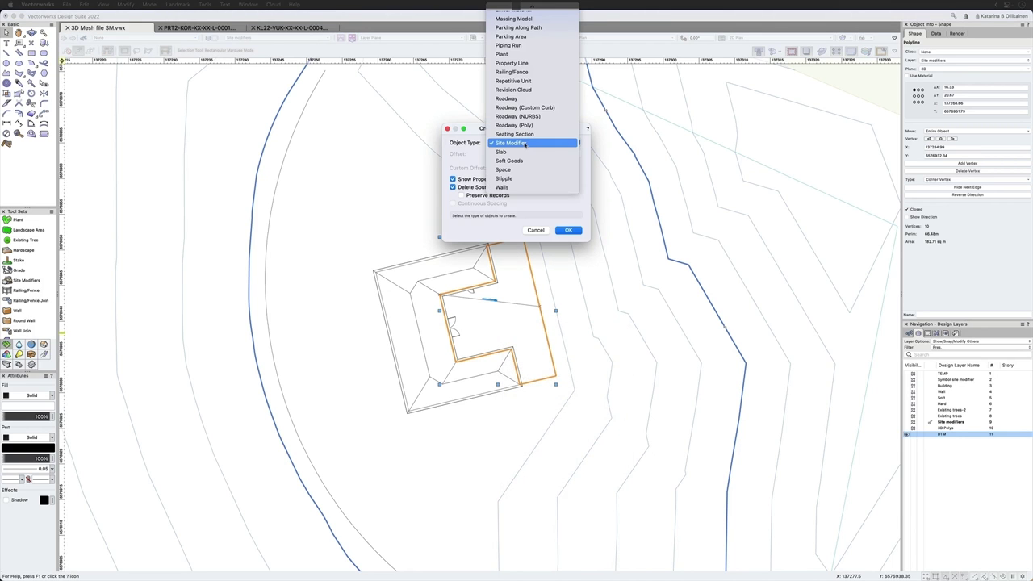
{"action": "scroll", "coordinate": [551, 72], "scroll_direction": "up", "scroll_amount": 10}
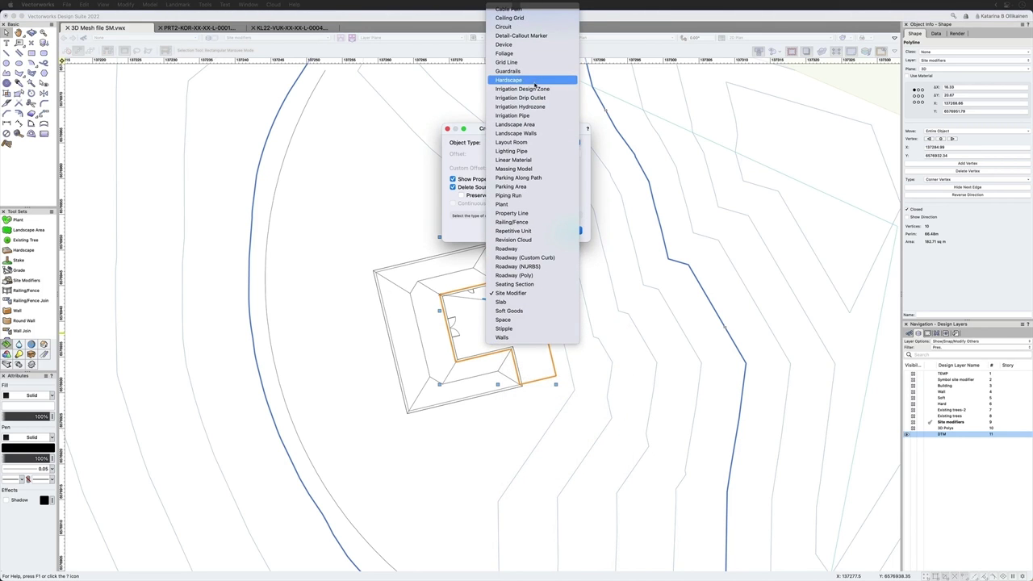
{"action": "left_click", "coordinate": [545, 125]}
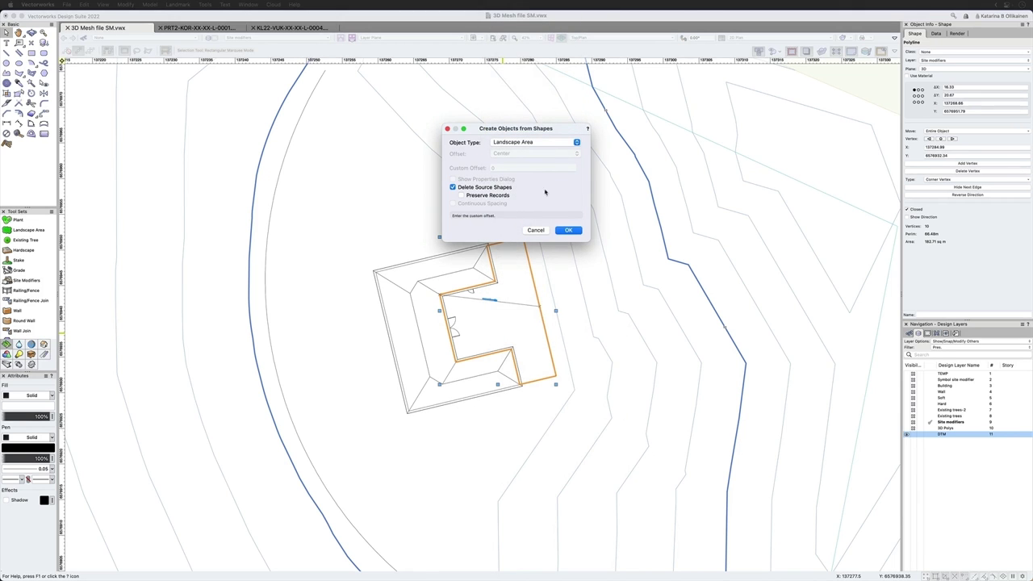
{"action": "left_click", "coordinate": [569, 230]}
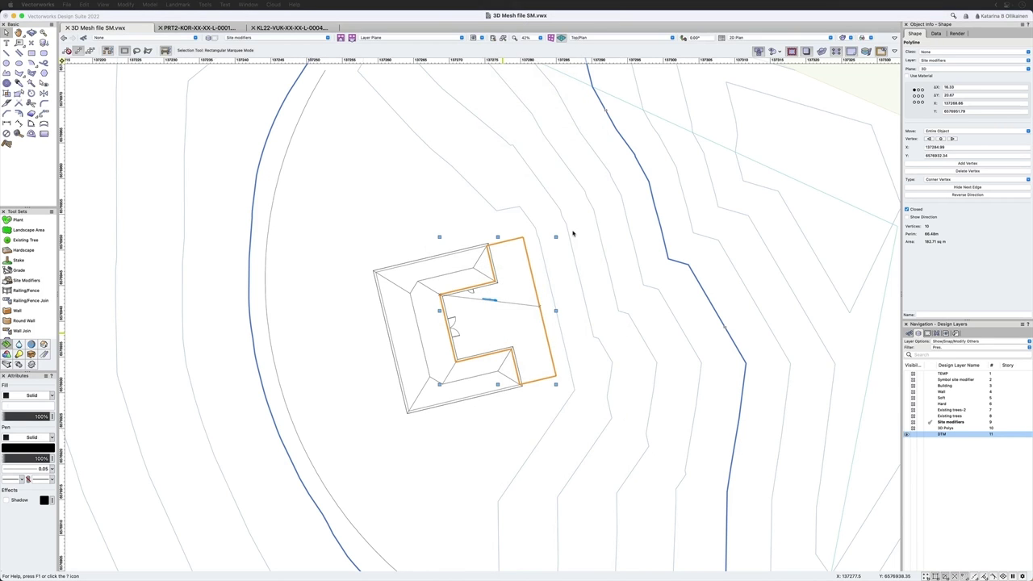
- Set the Dutch Pavers landscape area's Site Model Layer to DTM and update the site model
{"action": "scroll", "coordinate": [482, 297], "scroll_direction": "down", "scroll_amount": 3}
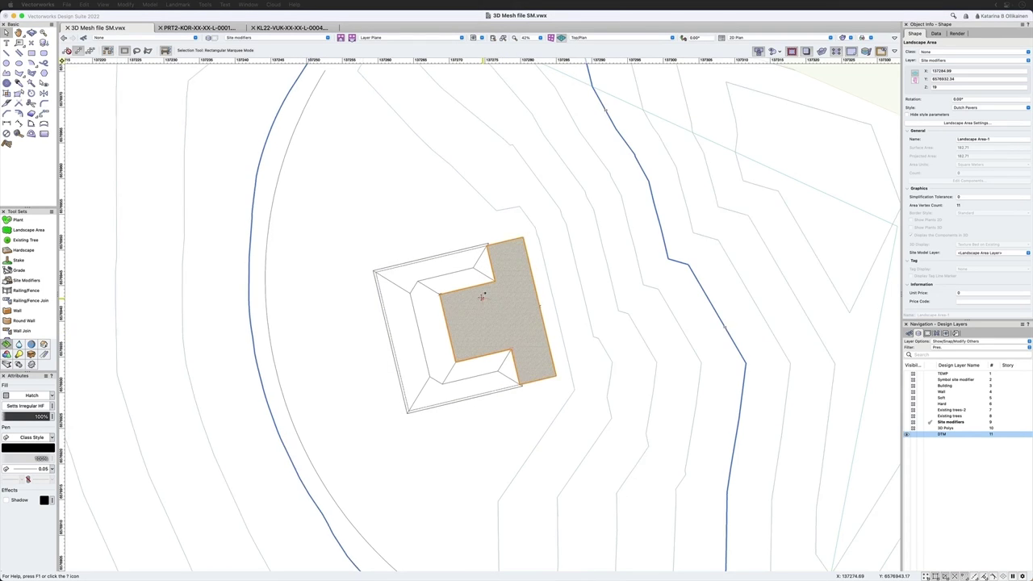
{"action": "left_click", "coordinate": [1003, 254]}
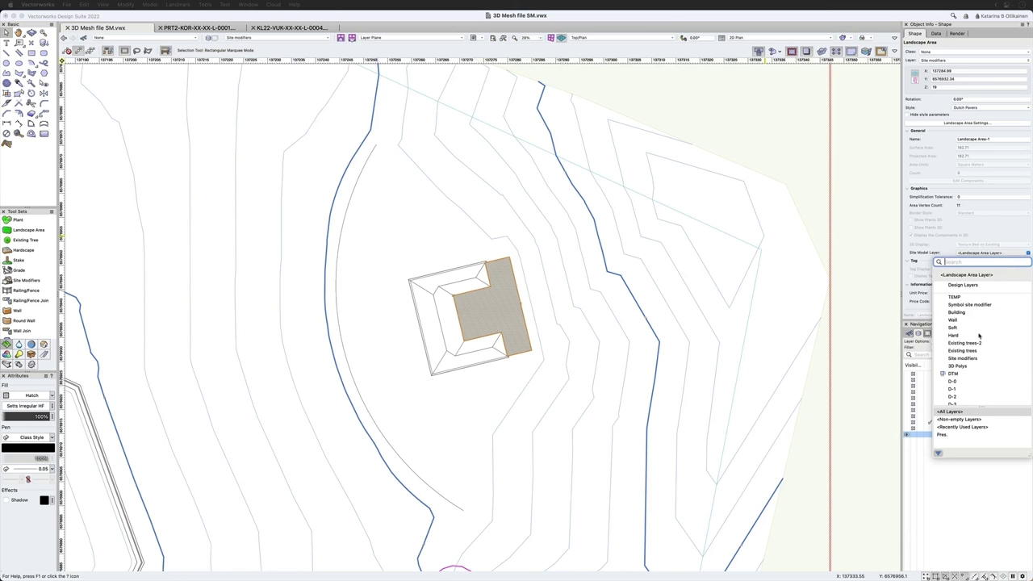
{"action": "left_click", "coordinate": [956, 375]}
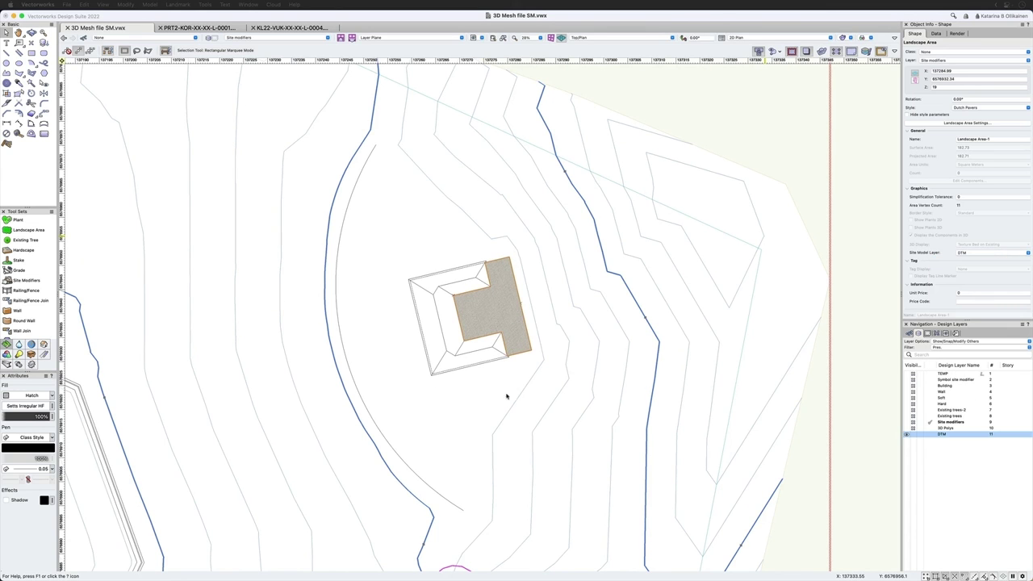
{"action": "scroll", "coordinate": [432, 378], "scroll_direction": "down", "scroll_amount": 1}
{"action": "scroll", "coordinate": [431, 378], "scroll_direction": "down", "scroll_amount": 1}
{"action": "left_click", "coordinate": [646, 346]}
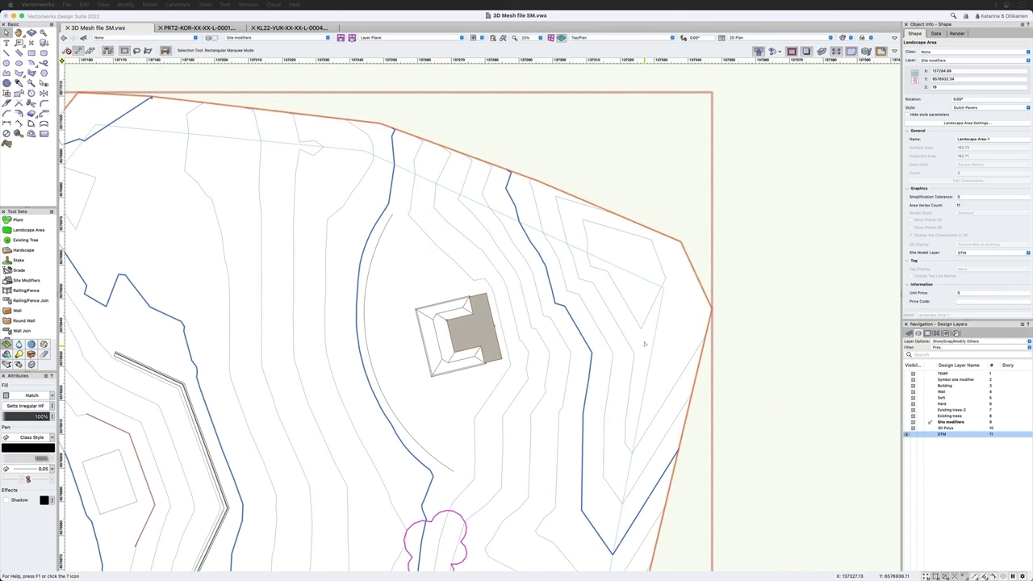
{"action": "left_click", "coordinate": [968, 117]}
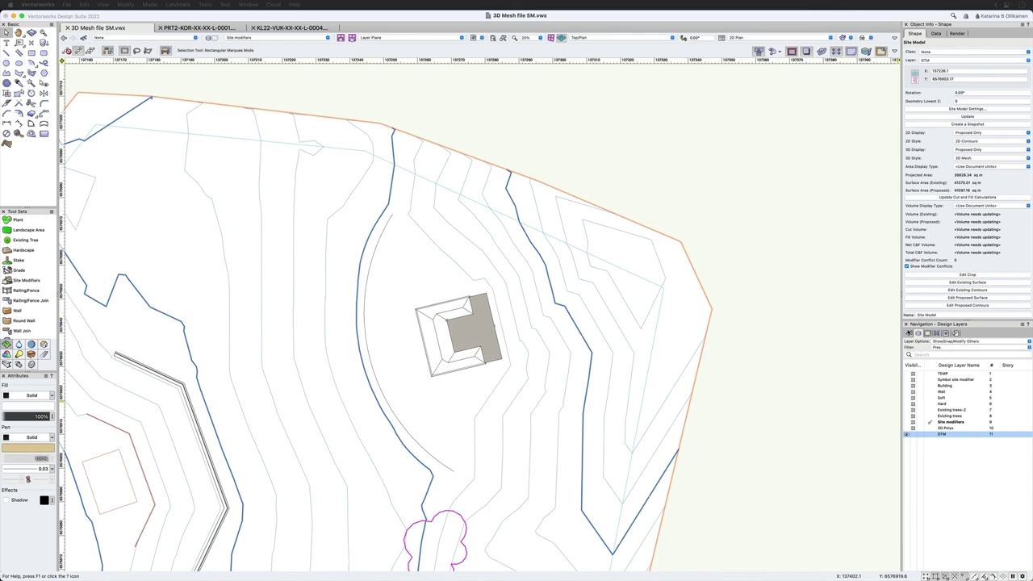
- Make the L class and sub-classes visible, then orbit into a 3D view of the site
{"action": "left_click", "coordinate": [918, 332]}
{"action": "left_click", "coordinate": [906, 410]}
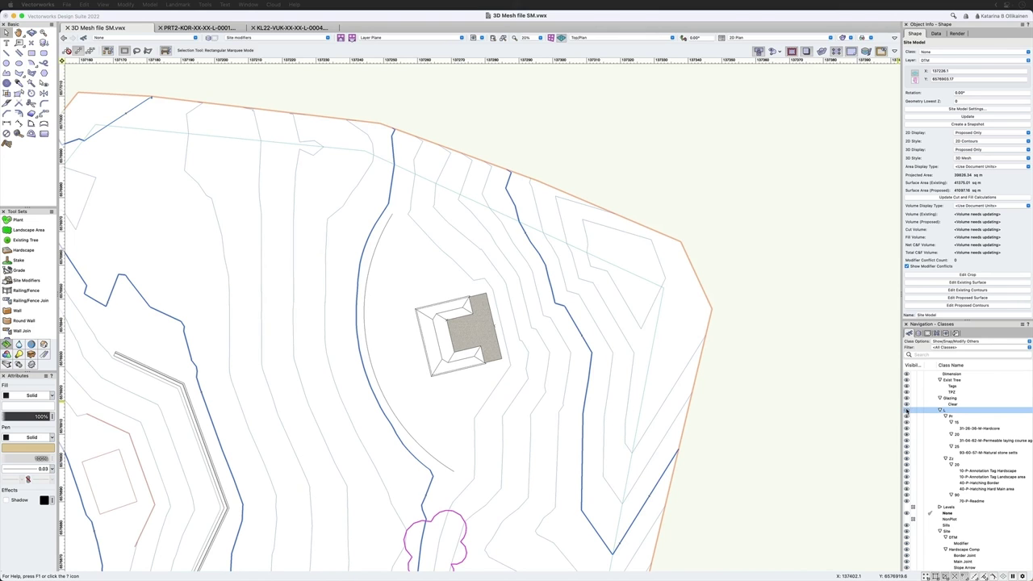
{"action": "key", "text": "shift+c"}
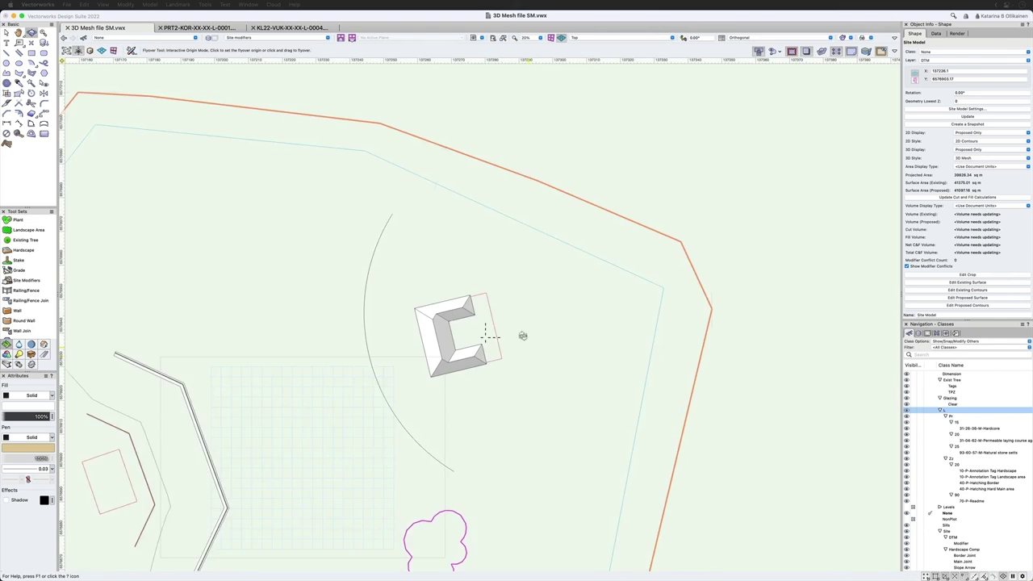
{"action": "left_click_drag", "start_coordinate": [522, 336], "coordinate": [485, 257]}
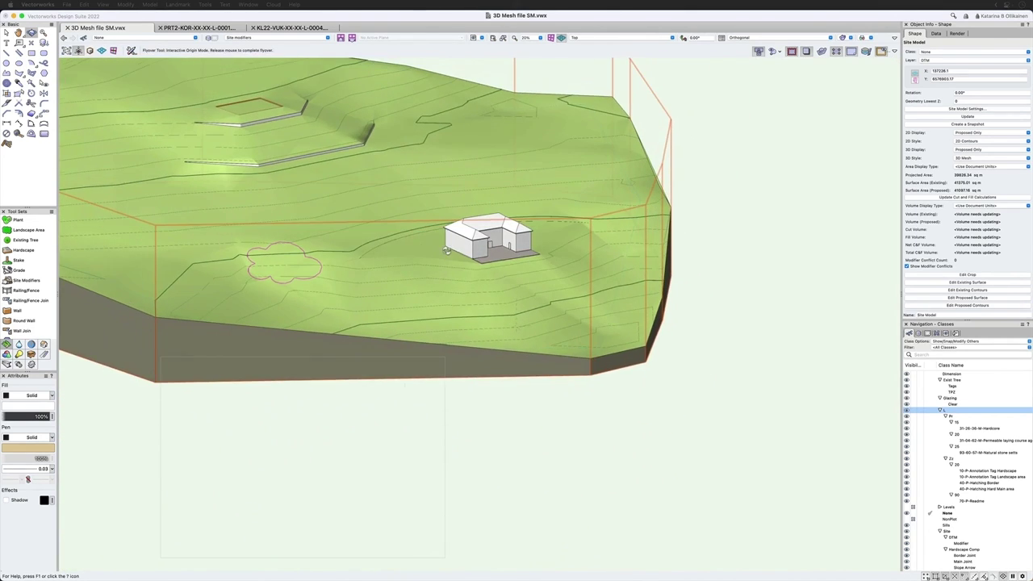
- Zoom in on the paved courtyard and view it through the walls in wireframe
{"action": "scroll", "coordinate": [501, 242], "scroll_direction": "up", "scroll_amount": 3}
{"action": "scroll", "coordinate": [479, 261], "scroll_direction": "up", "scroll_amount": 5}
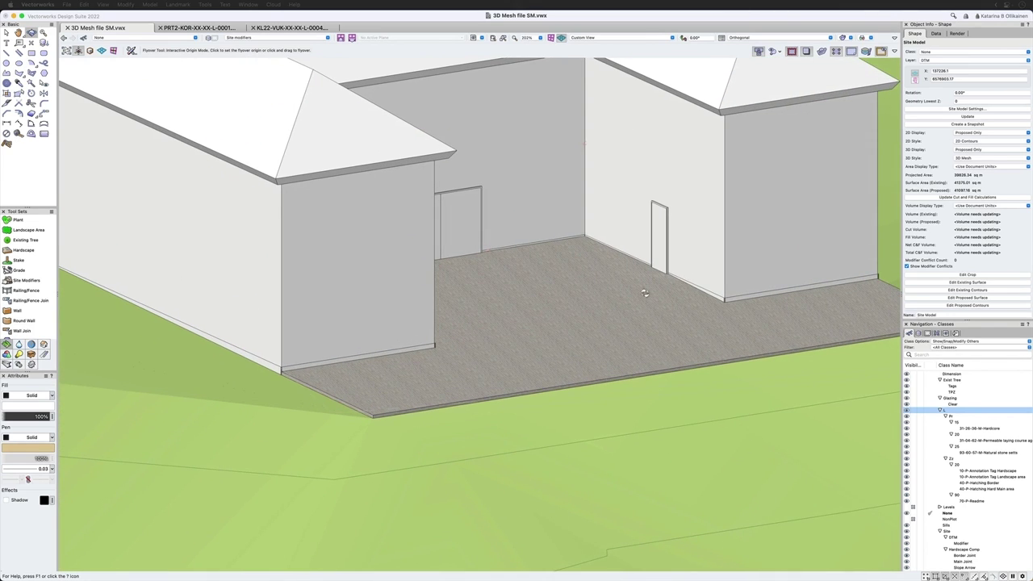
{"action": "scroll", "coordinate": [650, 294], "scroll_direction": "up", "scroll_amount": 3}
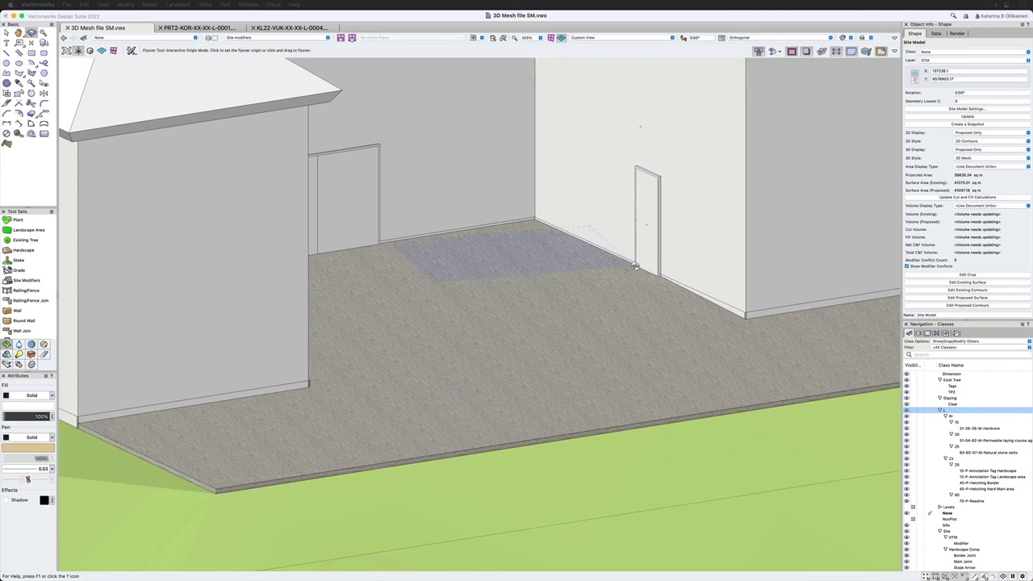
{"action": "scroll", "coordinate": [512, 291], "scroll_direction": "down", "scroll_amount": 3}
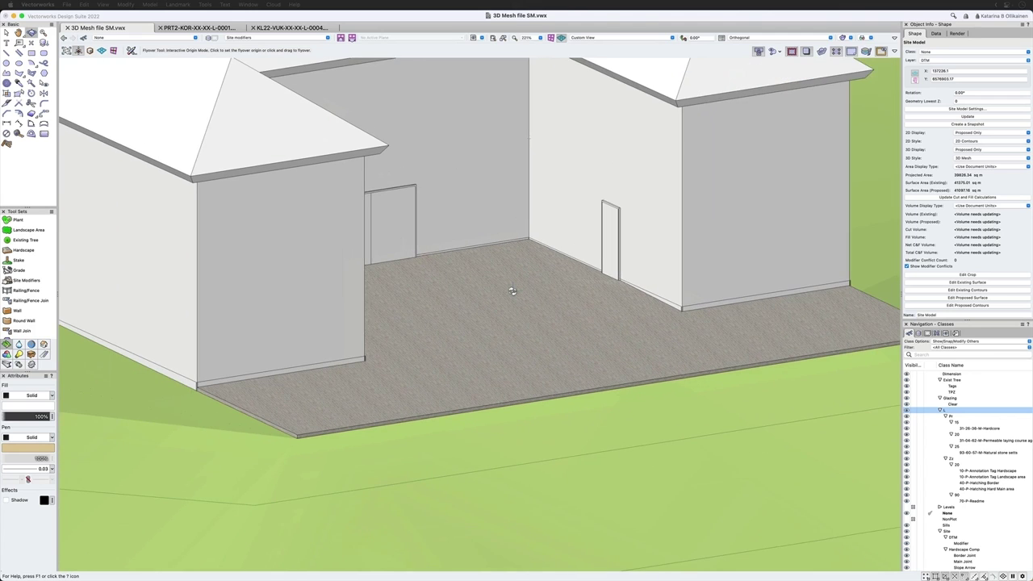
{"action": "key", "text": "b"}
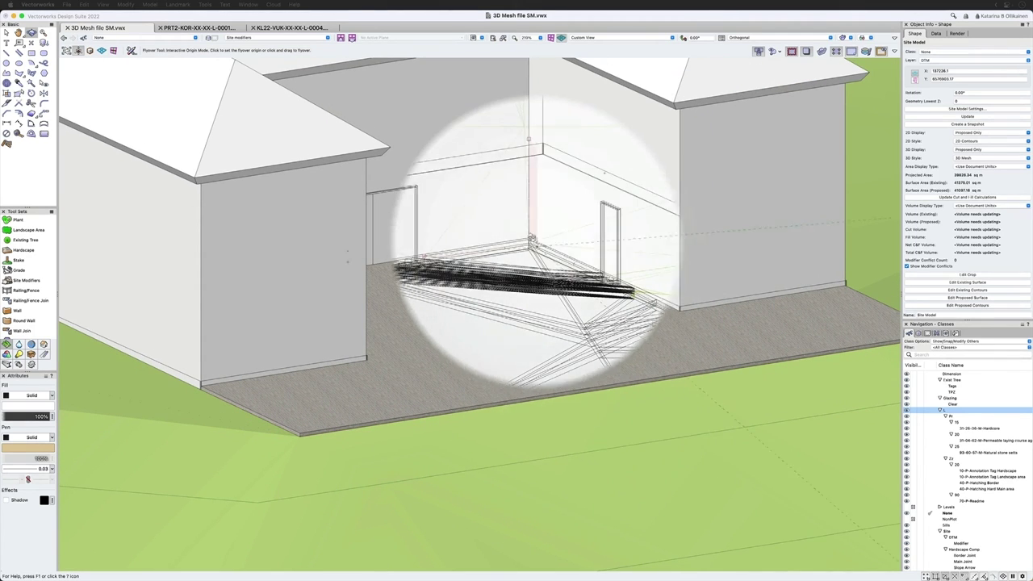
{"action": "scroll", "coordinate": [577, 354], "scroll_direction": "down", "scroll_amount": 5}
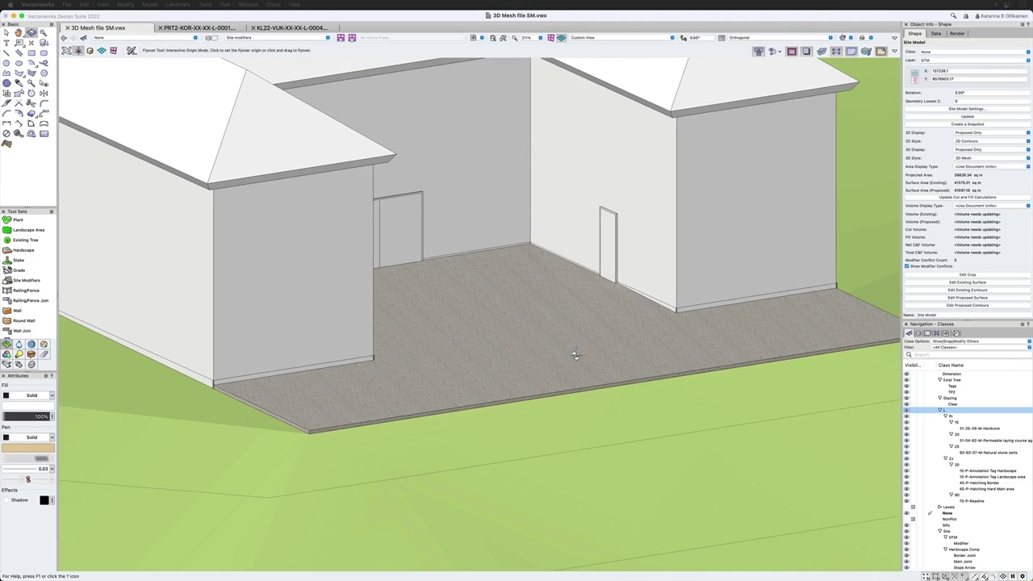
{"action": "scroll", "coordinate": [620, 488], "scroll_direction": "down", "scroll_amount": 3}
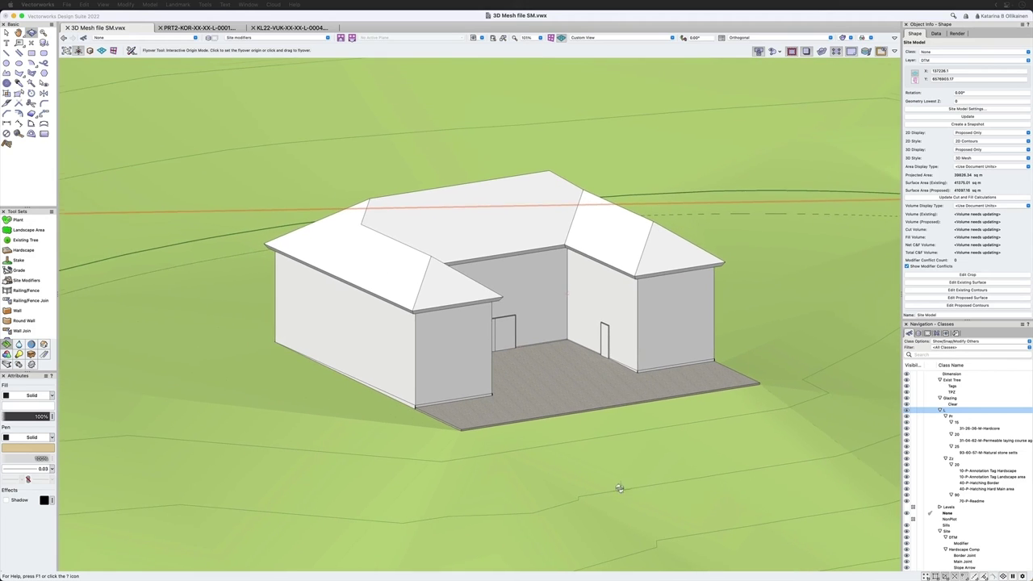
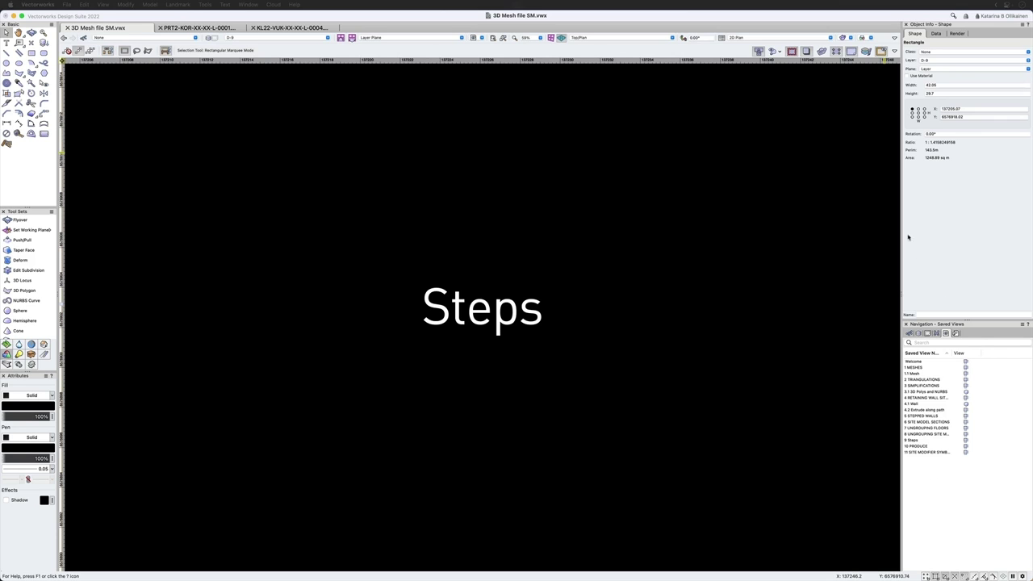
- Make TEMP the active design layer
{"action": "left_click", "coordinate": [918, 333]}
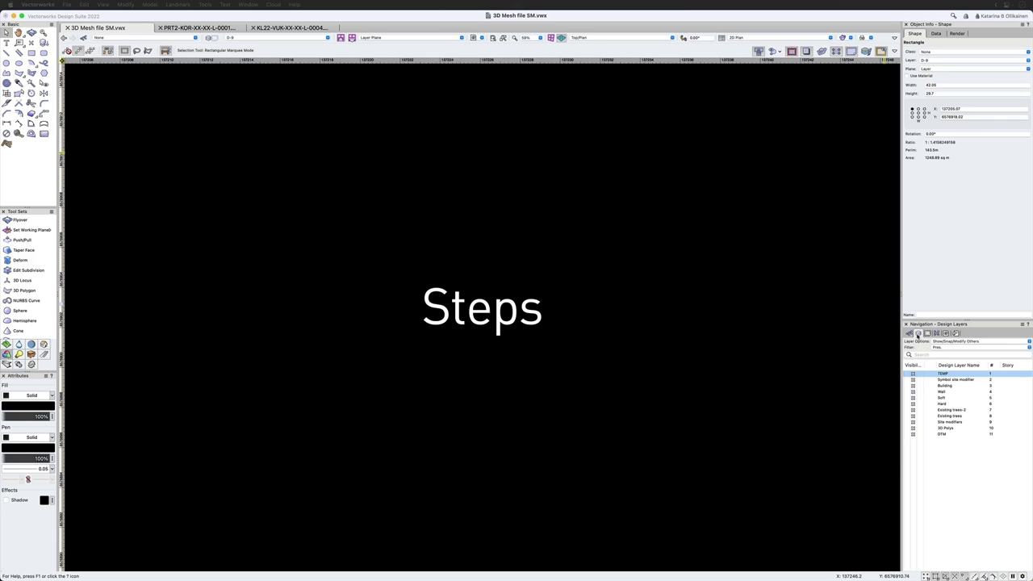
{"action": "left_click", "coordinate": [930, 374]}
{"action": "scroll", "coordinate": [495, 313], "scroll_direction": "up", "scroll_amount": 5}
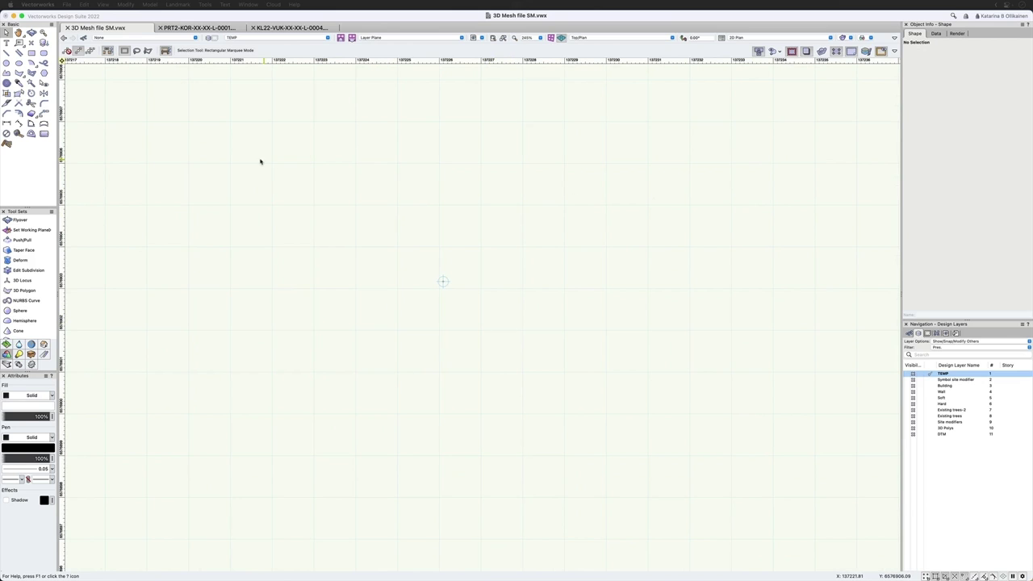
- Draw a 0.4 × 0.15 rectangle on TEMP using the data bar values
{"action": "left_click", "coordinate": [31, 53]}
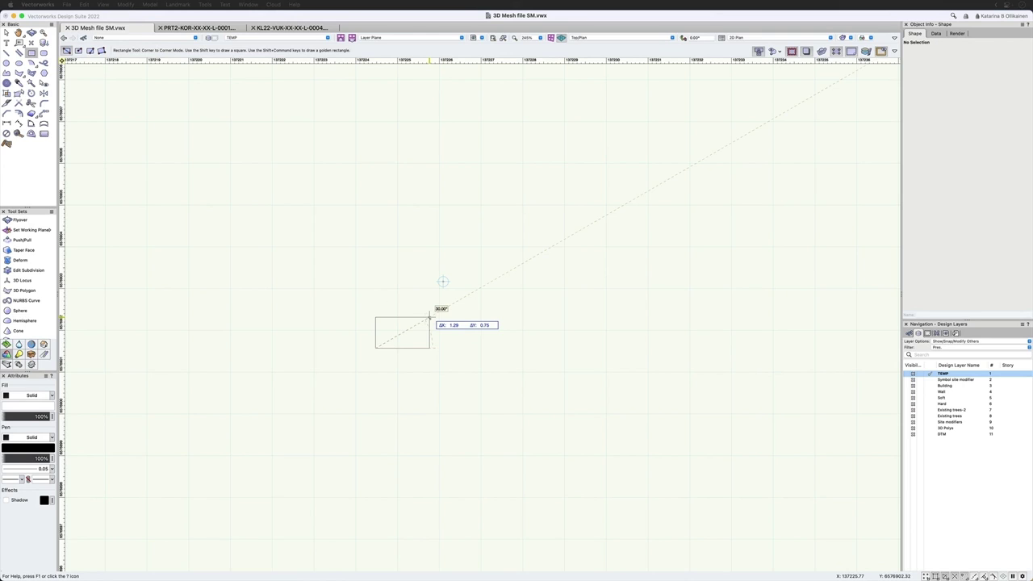
{"action": "key", "text": "Tab"}
{"action": "type", "text": "0.4"}
{"action": "key", "text": "Tab"}
{"action": "type", "text": "15"}
{"action": "key", "text": "Tab"}
{"action": "key", "text": "Return"}
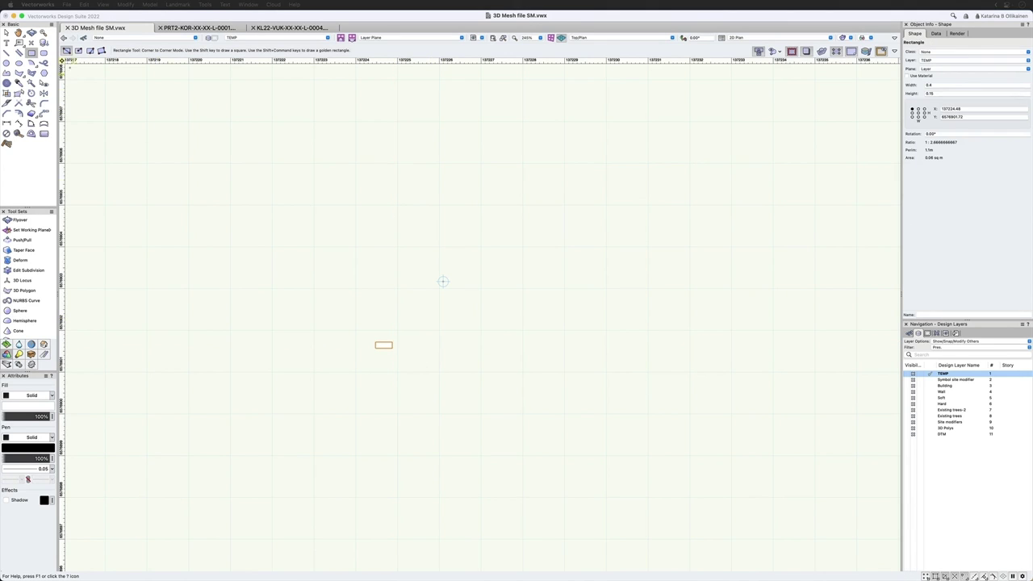
{"action": "left_click", "coordinate": [44, 113]}
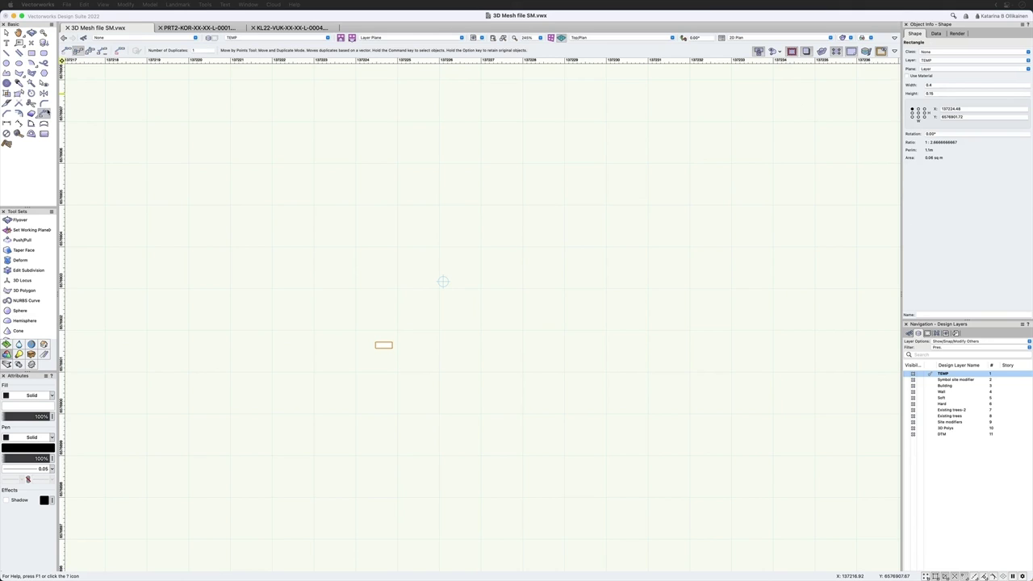
- Duplicate the rectangle 7 times with Move by Points, stepping up to the right
{"action": "left_click", "coordinate": [120, 50]}
{"action": "left_click", "coordinate": [137, 50]}
{"action": "left_click", "coordinate": [376, 348]}
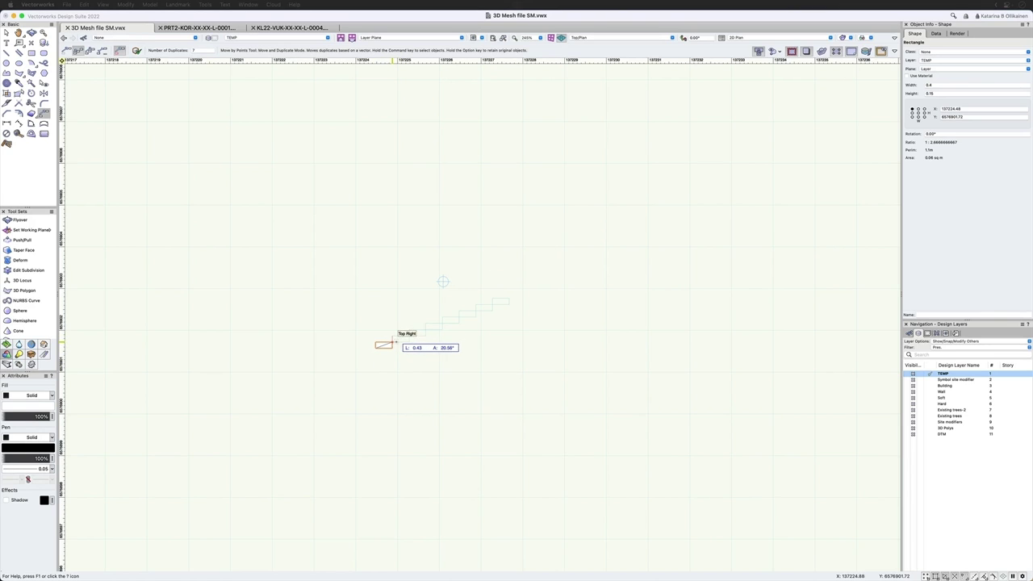
{"action": "left_click", "coordinate": [408, 336]}
{"action": "key", "text": "x"}
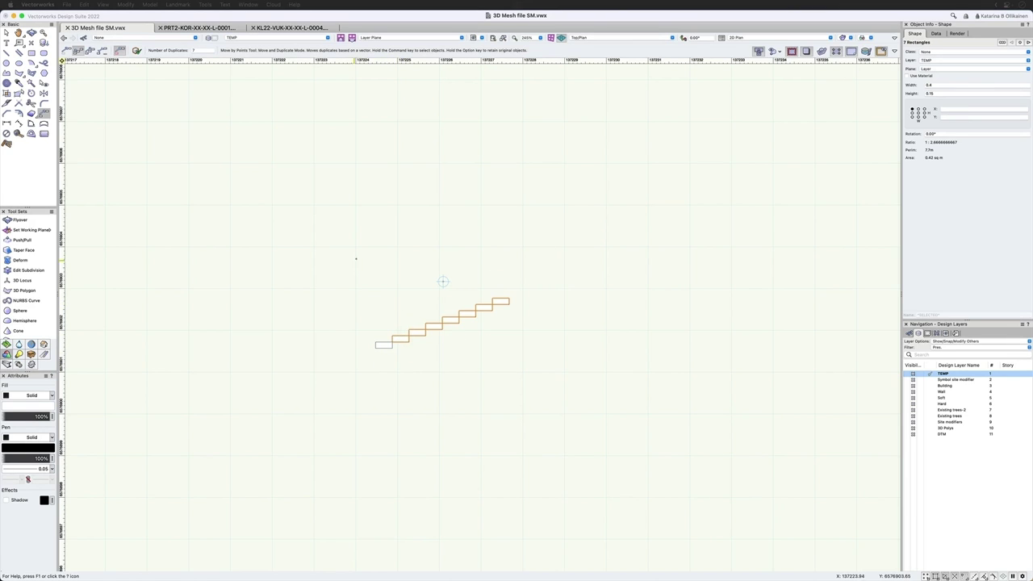
{"action": "scroll", "coordinate": [376, 254], "scroll_direction": "up", "scroll_amount": 2}
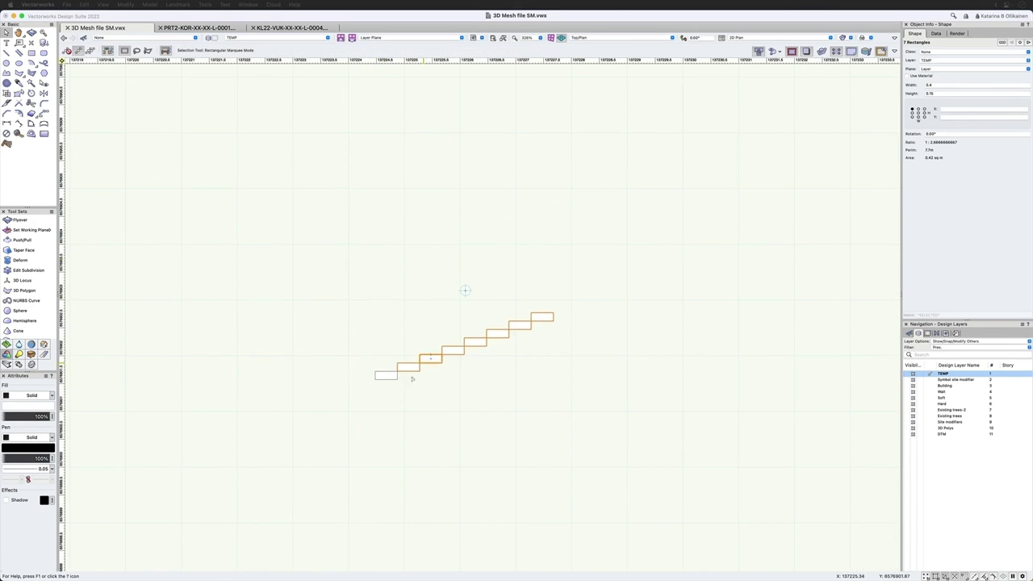
{"action": "scroll", "coordinate": [488, 339], "scroll_direction": "up", "scroll_amount": 1}
{"action": "scroll", "coordinate": [488, 339], "scroll_direction": "up", "scroll_amount": 5}
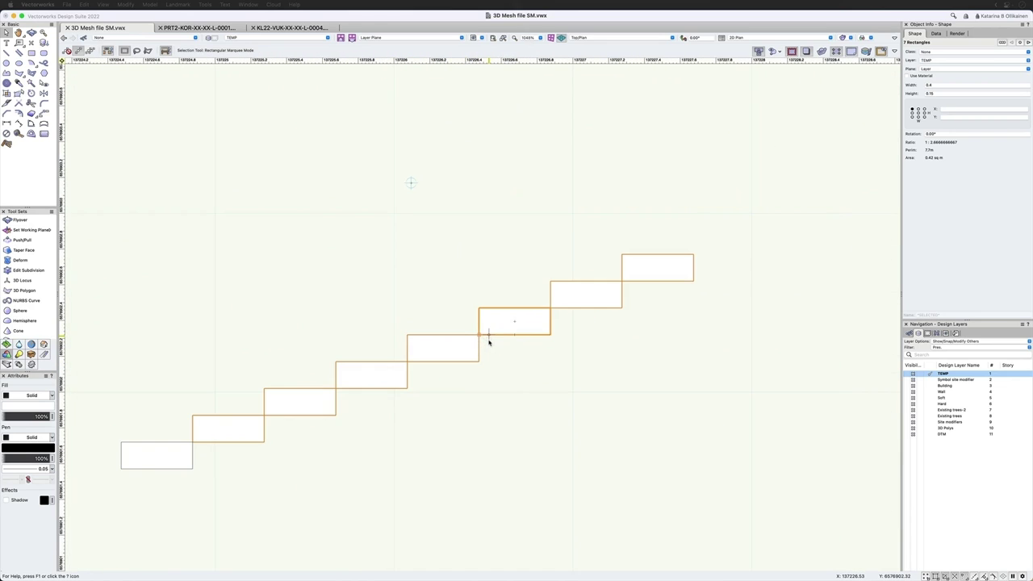
- Draw a closed 3D polygon along the step undersides from bottom to top step
{"action": "left_click", "coordinate": [20, 72]}
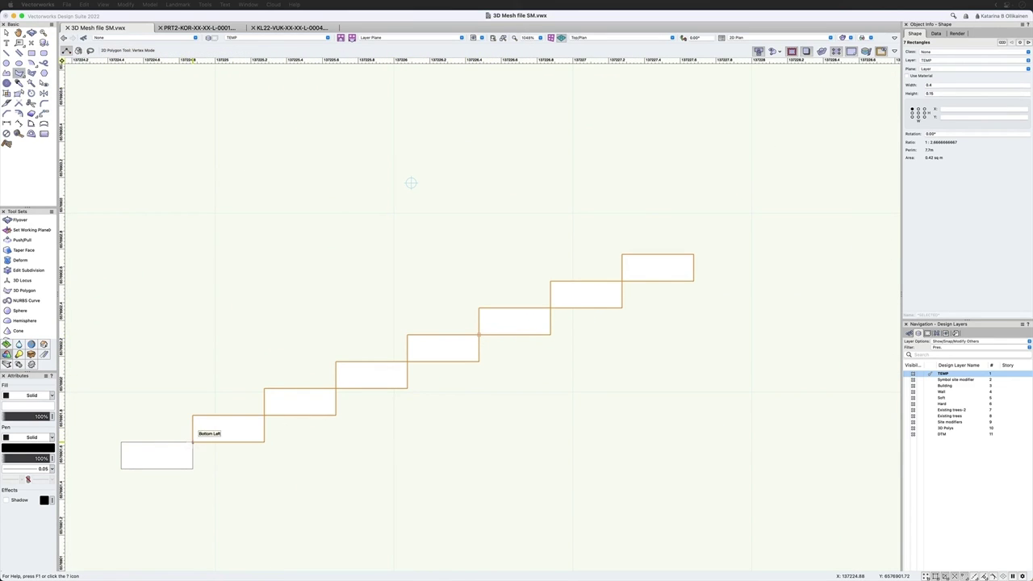
{"action": "left_click", "coordinate": [192, 442]}
{"action": "left_click", "coordinate": [695, 255]}
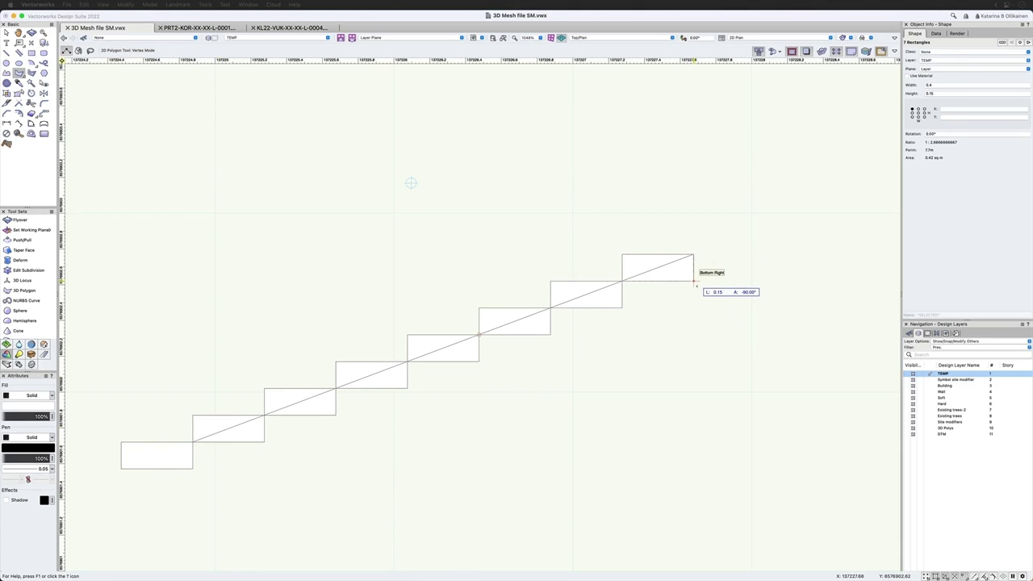
{"action": "left_click", "coordinate": [692, 281]}
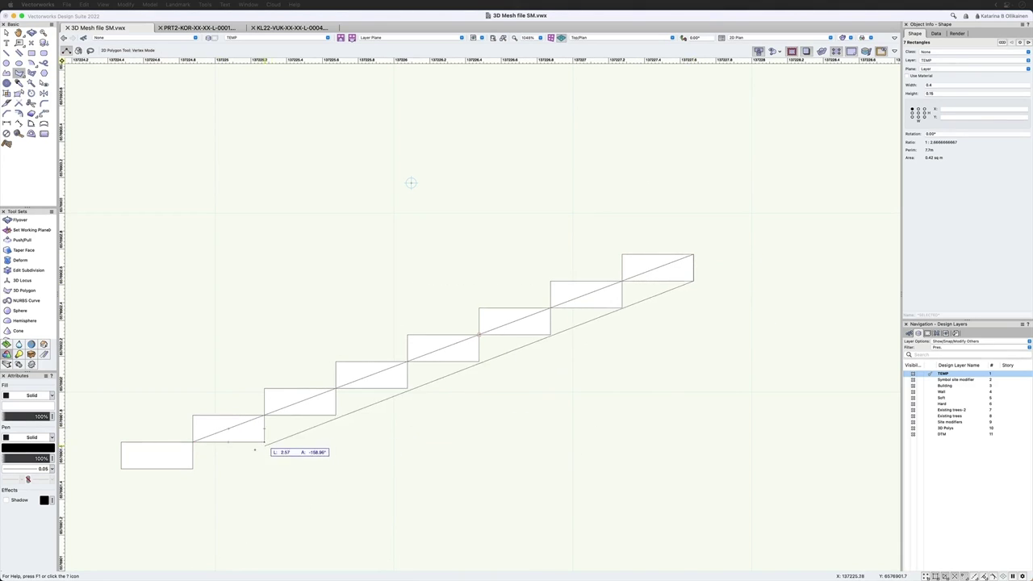
{"action": "left_click", "coordinate": [192, 468]}
{"action": "left_click", "coordinate": [193, 441]}
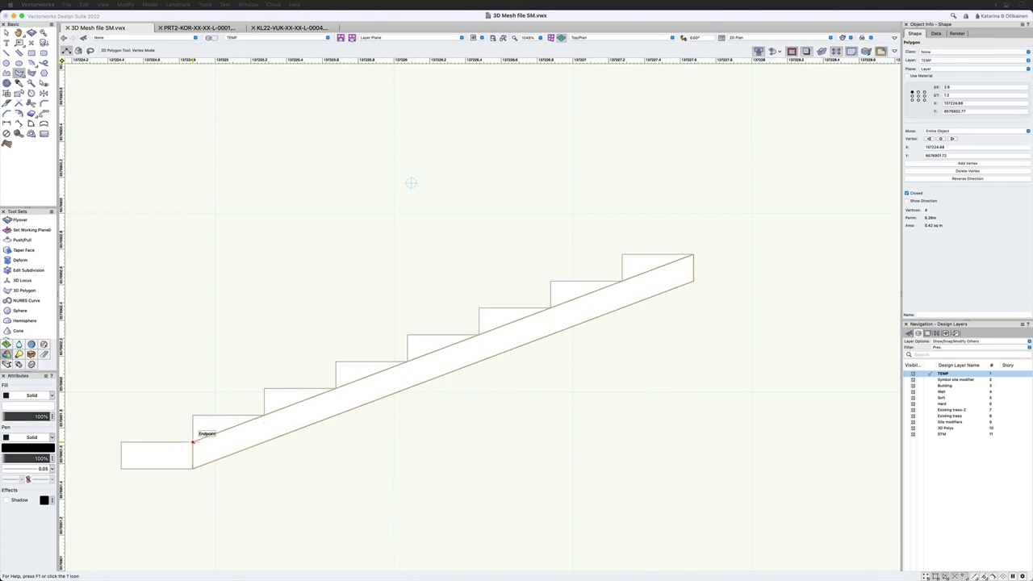
{"action": "key", "text": "x"}
- Select all steps and the underside polygon and merge them with Add Surface
{"action": "left_click_drag", "start_coordinate": [87, 263], "coordinate": [740, 490]}
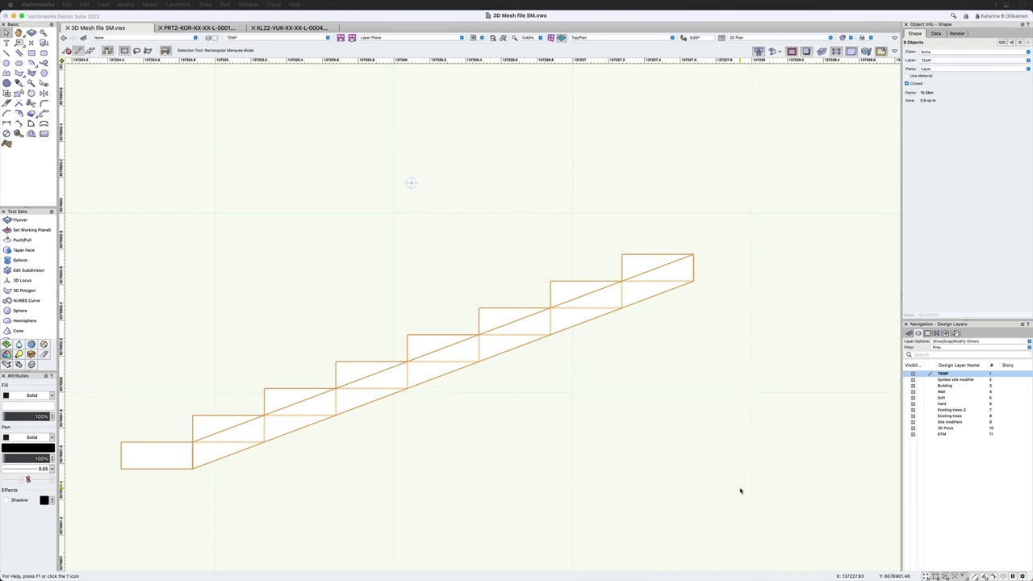
{"action": "key", "text": "super+alt+a"}
{"action": "scroll", "coordinate": [740, 285], "scroll_direction": "down", "scroll_amount": 3}
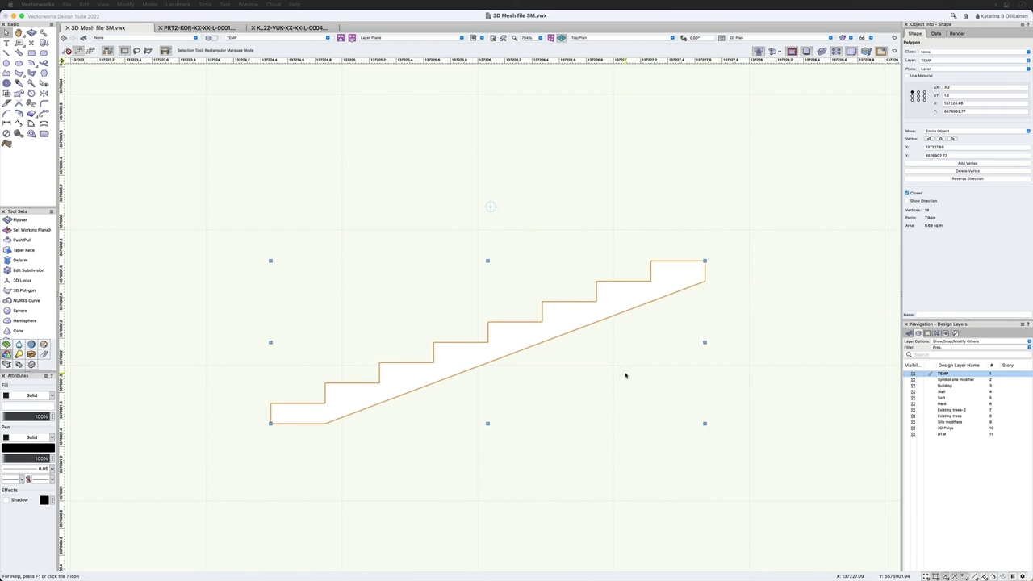
- Extrude the stair outline 1.2 deep
{"action": "key", "text": "super+e"}
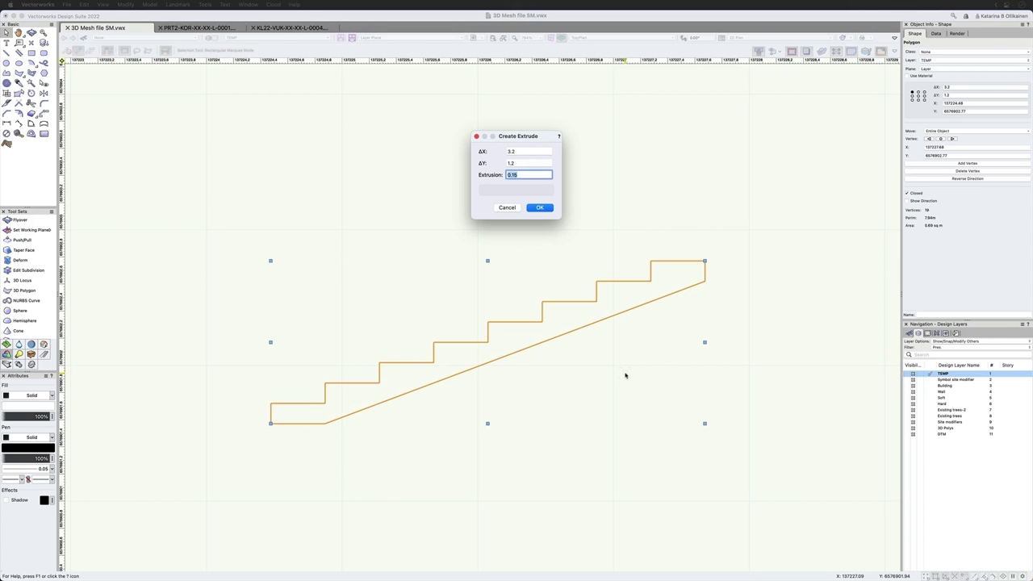
{"action": "type", "text": "1.2"}
{"action": "key", "text": "Return"}
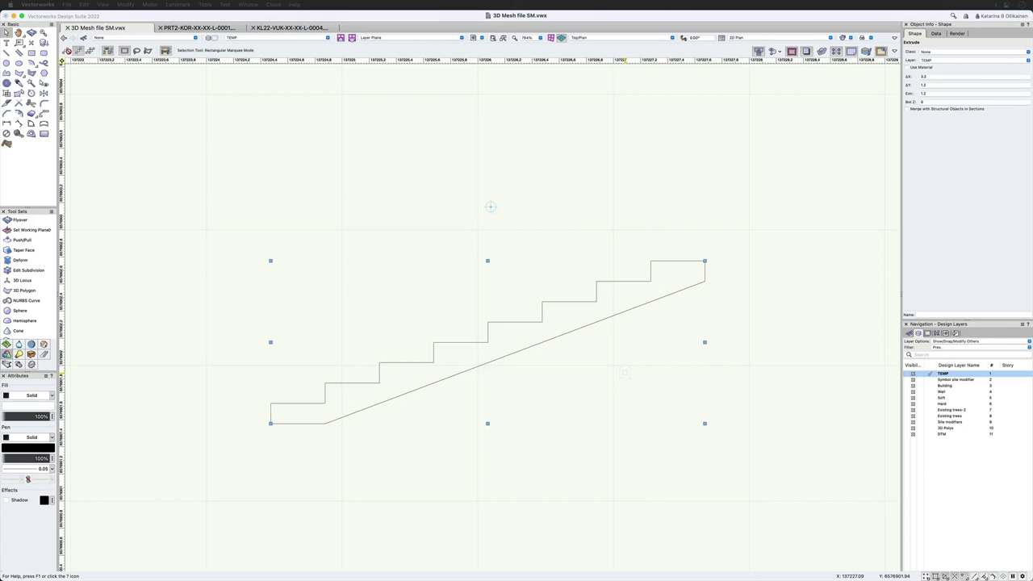
- In Left view rotate the extrude 90° upright, then return to Top/Plan
{"action": "key", "text": "4"}
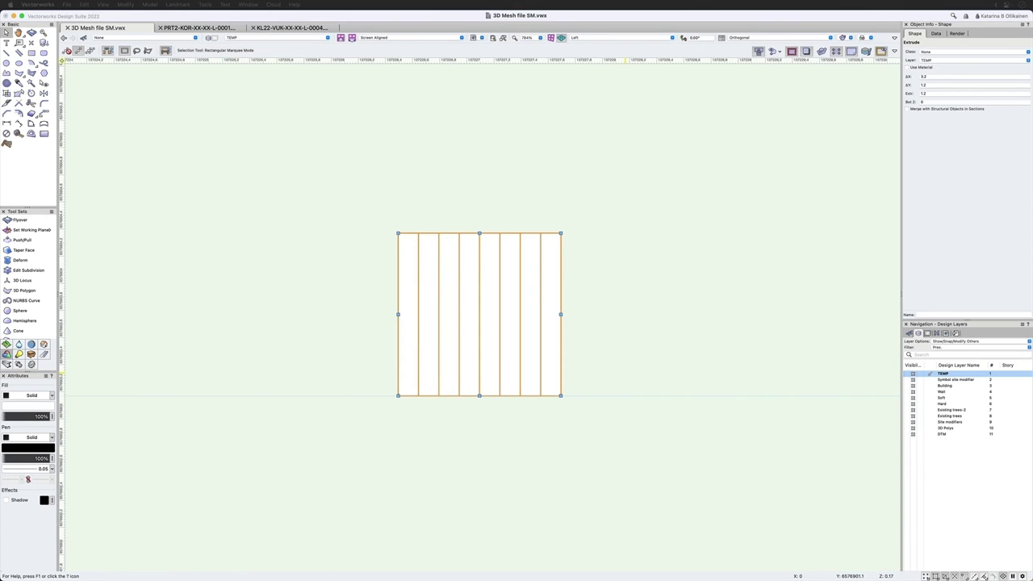
{"action": "key", "text": "alt+shift+r"}
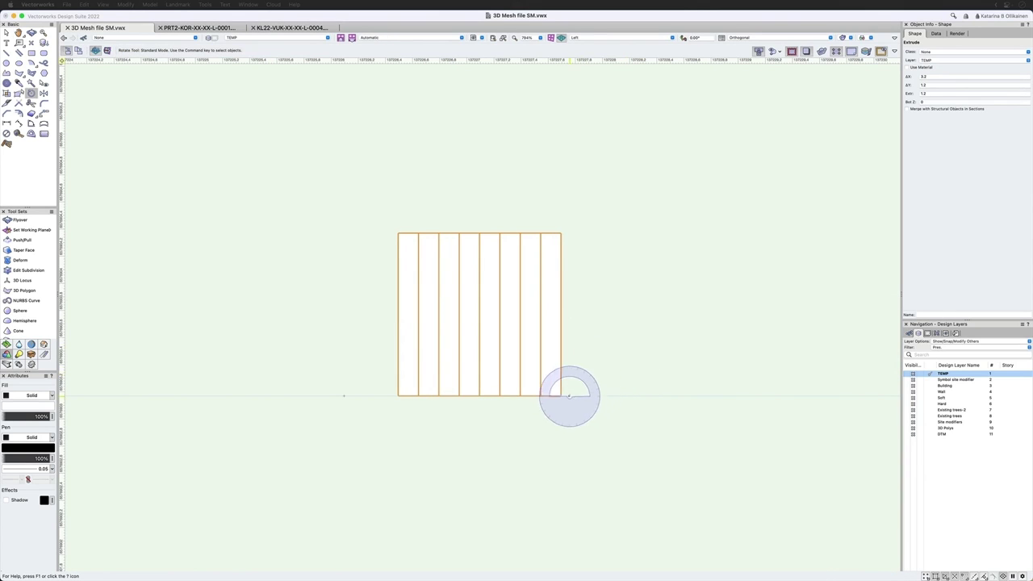
{"action": "left_click", "coordinate": [561, 395]}
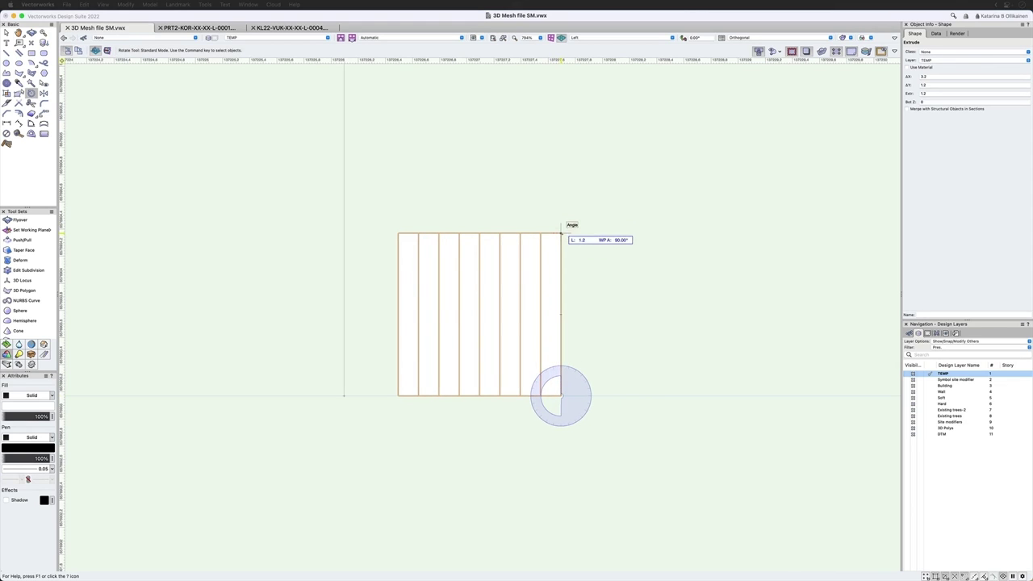
{"action": "left_click", "coordinate": [561, 233]}
{"action": "left_click", "coordinate": [723, 395]}
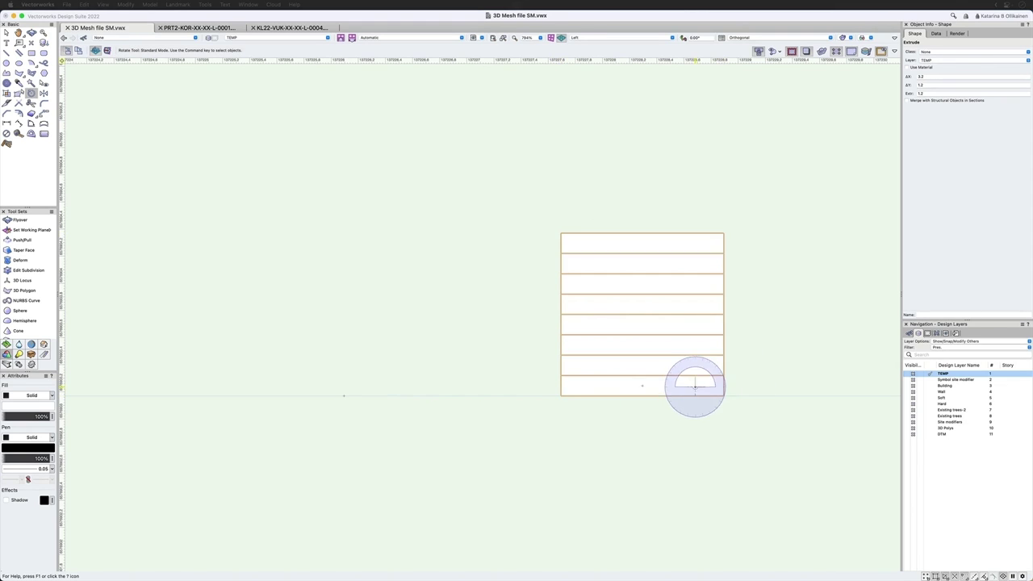
{"action": "key", "text": "0"}
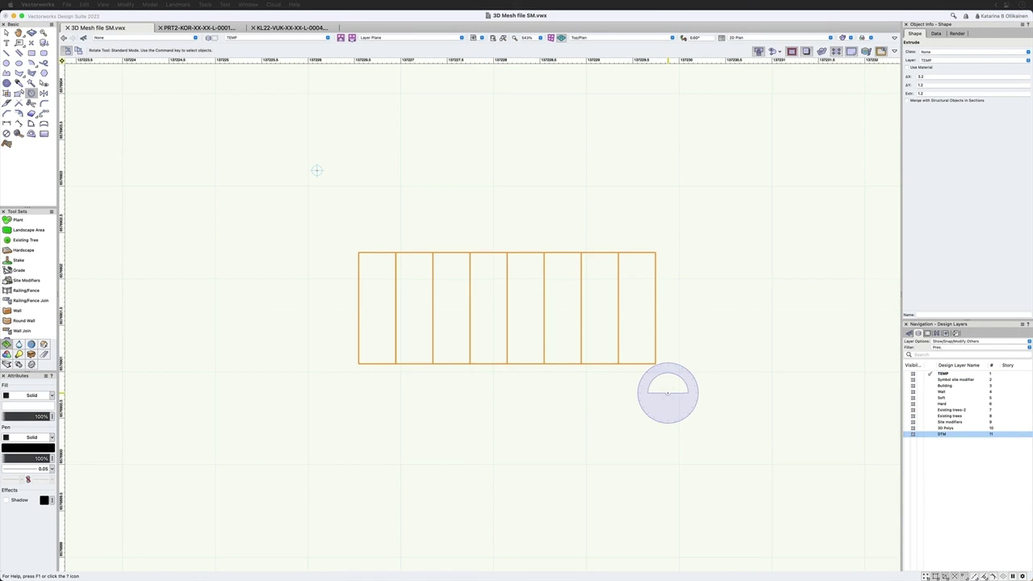
{"action": "key", "text": "x"}
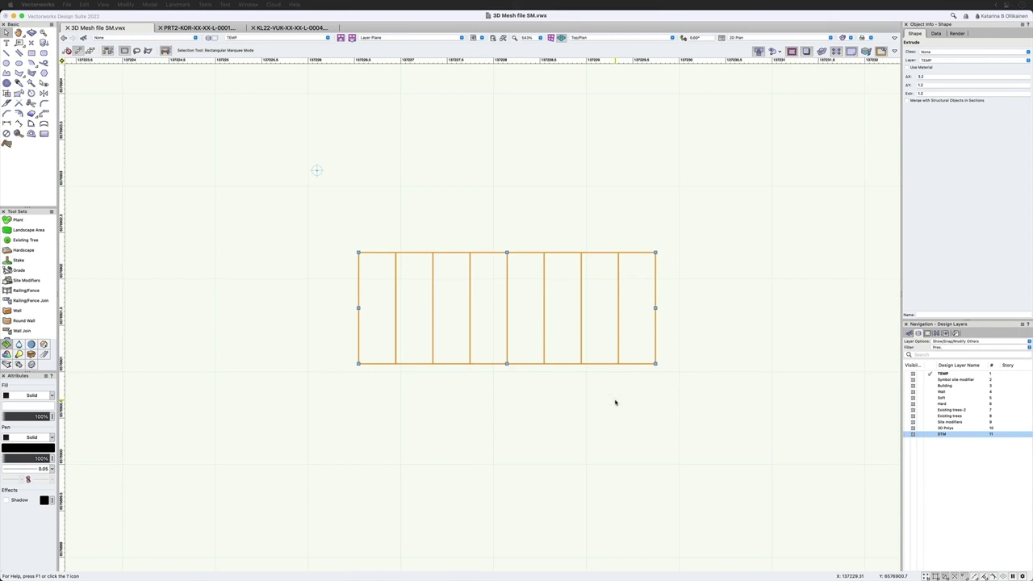
- Orbit the 3D view with Flyover to inspect the stair's side and sloping underside
{"action": "key", "text": "shift+c"}
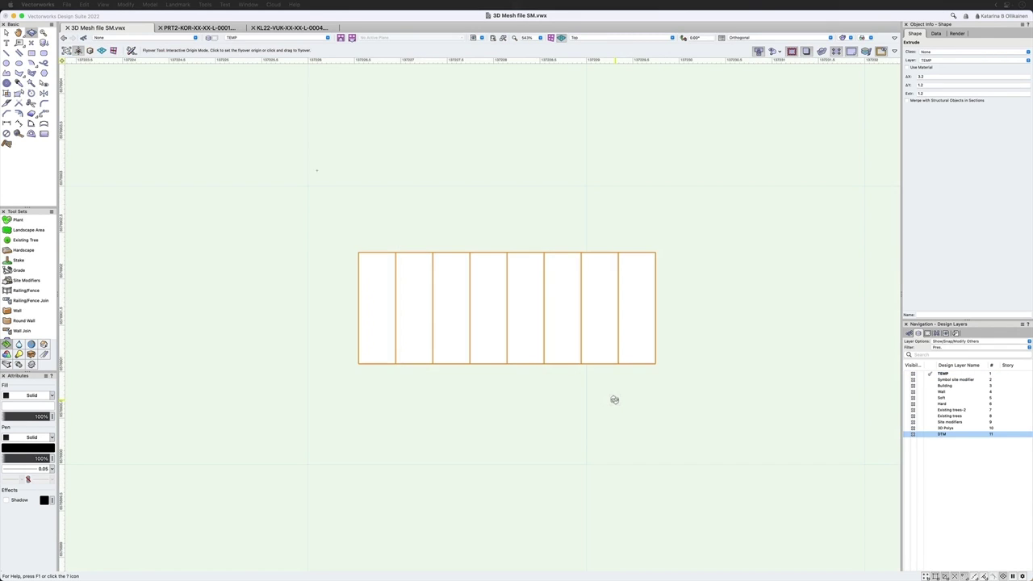
{"action": "left_click", "coordinate": [581, 364]}
{"action": "left_click_drag", "start_coordinate": [553, 385], "coordinate": [564, 265]}
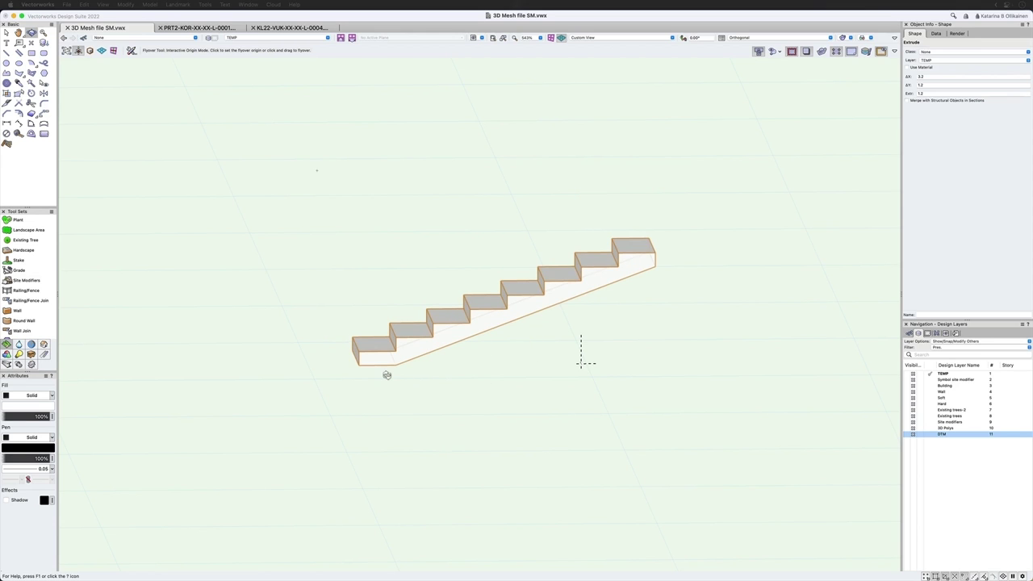
{"action": "left_click_drag", "start_coordinate": [637, 379], "coordinate": [522, 313]}
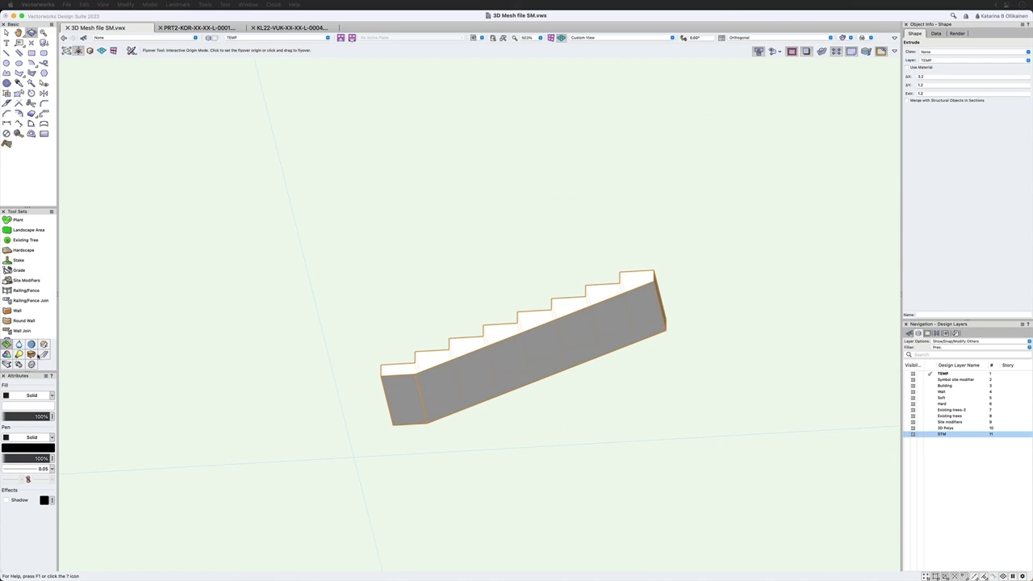
- Extract the stair's top front, far vertical, end and long bottom edges as NURBS curves
{"action": "left_click", "coordinate": [6, 354]}
{"action": "scroll", "coordinate": [17, 315], "scroll_direction": "down", "scroll_amount": 5}
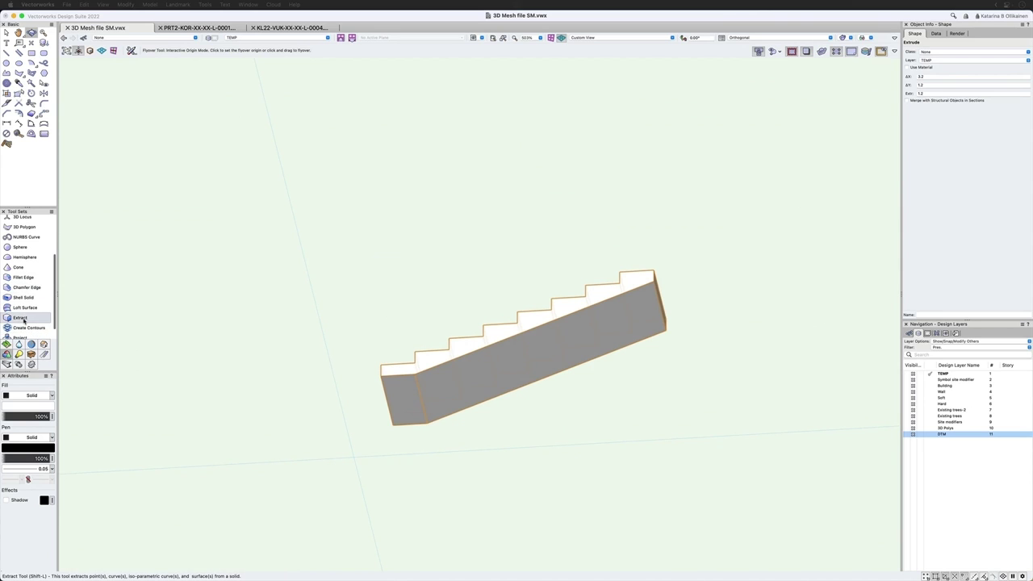
{"action": "left_click", "coordinate": [20, 318]}
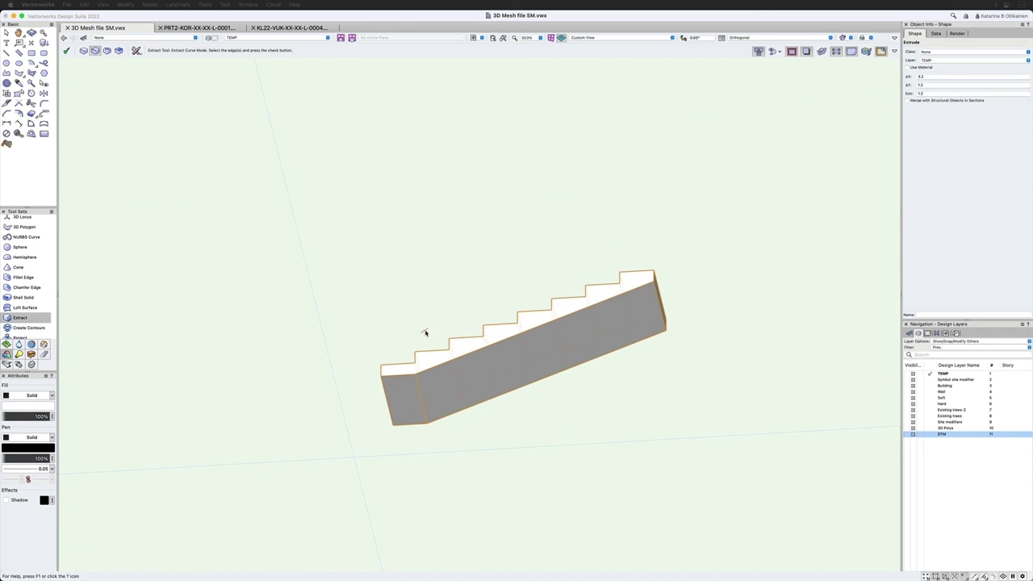
{"action": "left_click", "coordinate": [482, 355]}
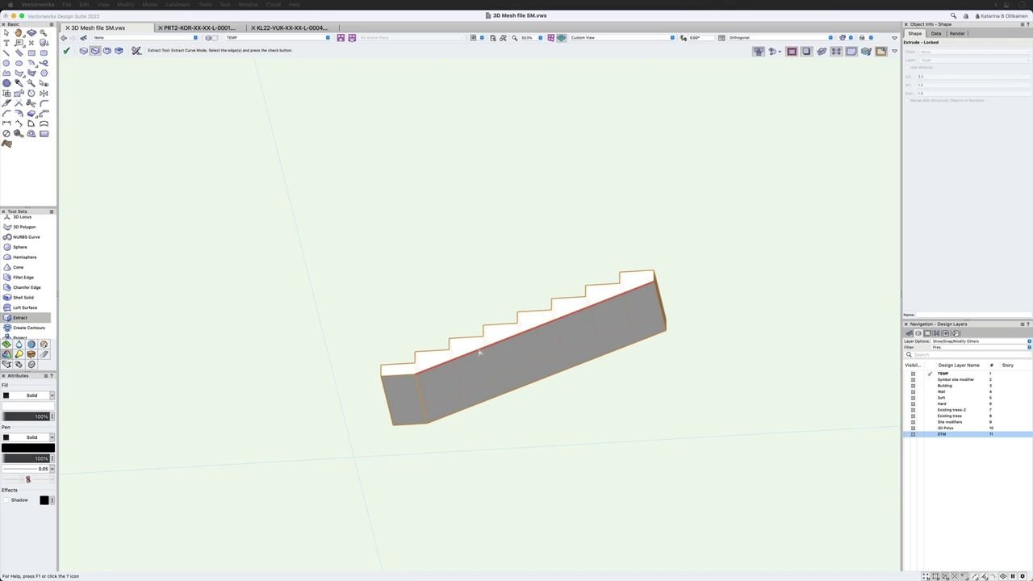
{"action": "left_click", "coordinate": [658, 300]}
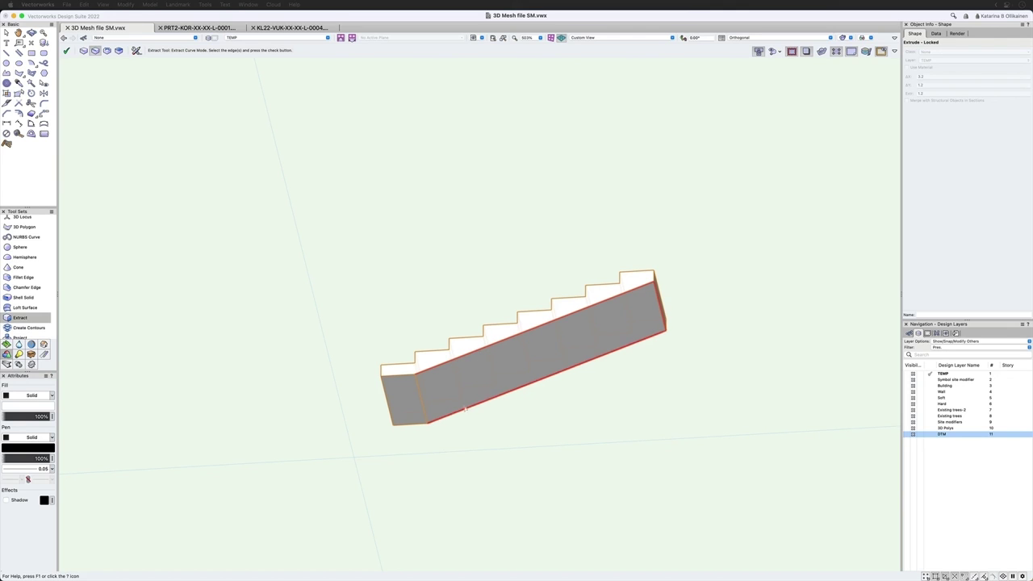
{"action": "left_click", "coordinate": [401, 419]}
{"action": "left_click", "coordinate": [389, 409]}
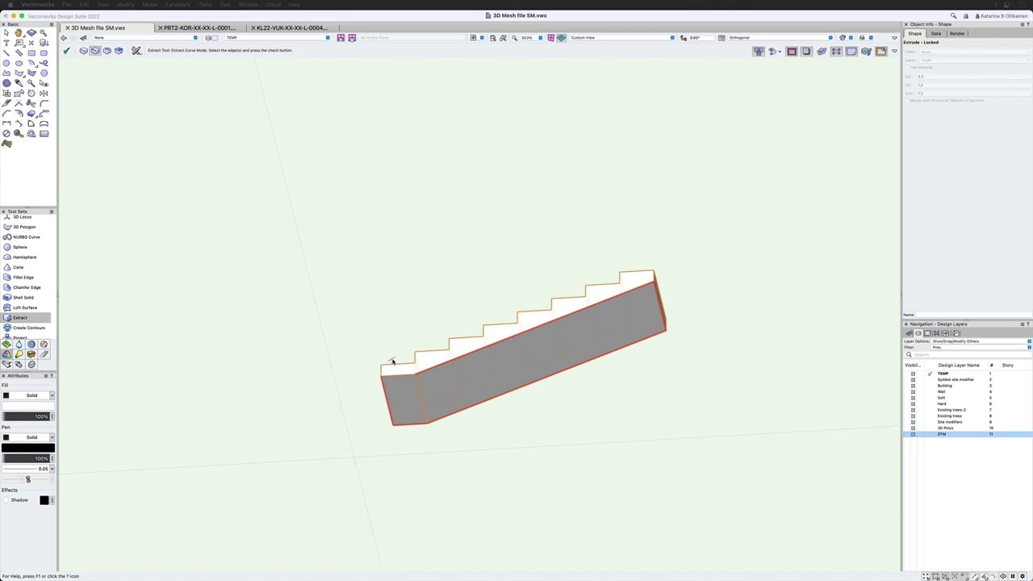
{"action": "left_click", "coordinate": [548, 386]}
{"action": "left_click", "coordinate": [67, 50]}
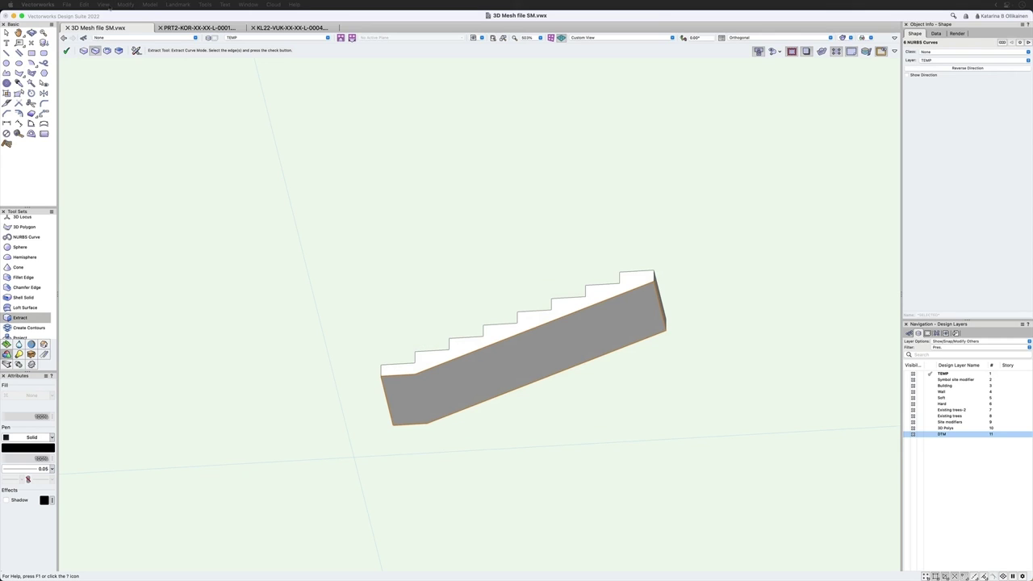
- Convert the curves to 3D polygons, ungroup, and compose them into one 7-vertex polygon
{"action": "left_click", "coordinate": [126, 4]}
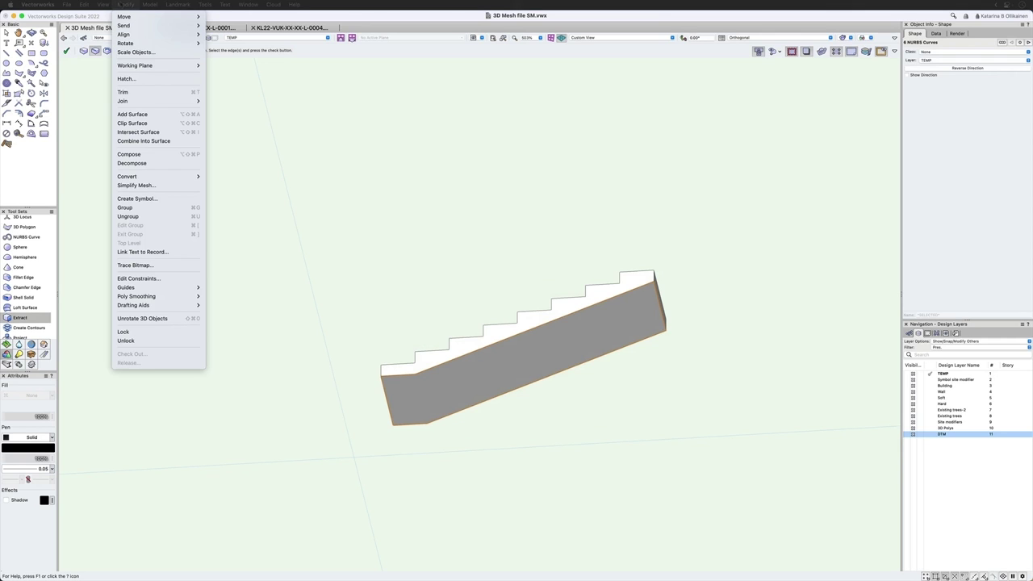
{"action": "mouse_move", "coordinate": [129, 176]}
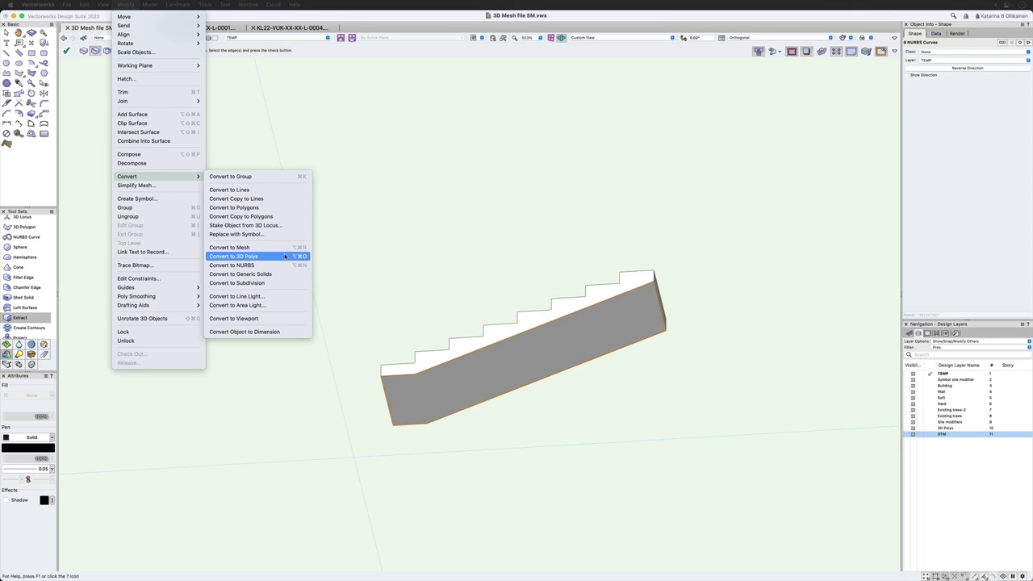
{"action": "left_click", "coordinate": [234, 256]}
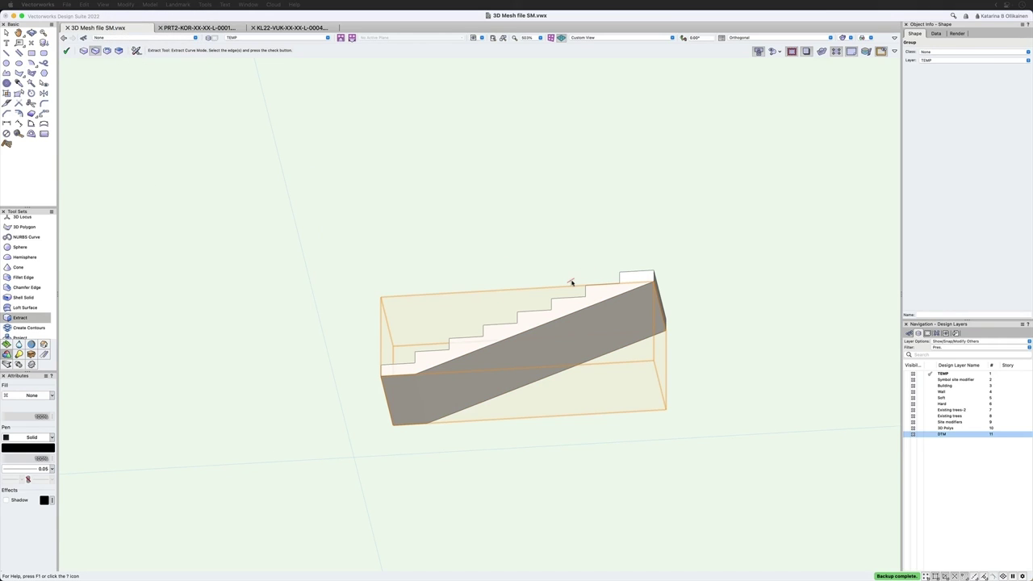
{"action": "left_click", "coordinate": [126, 5]}
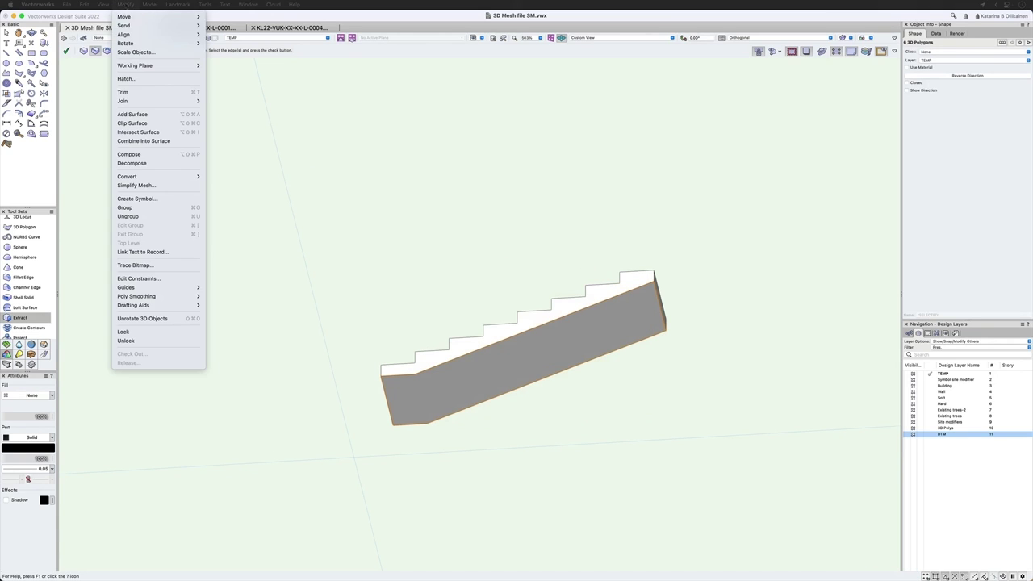
{"action": "left_click", "coordinate": [130, 154]}
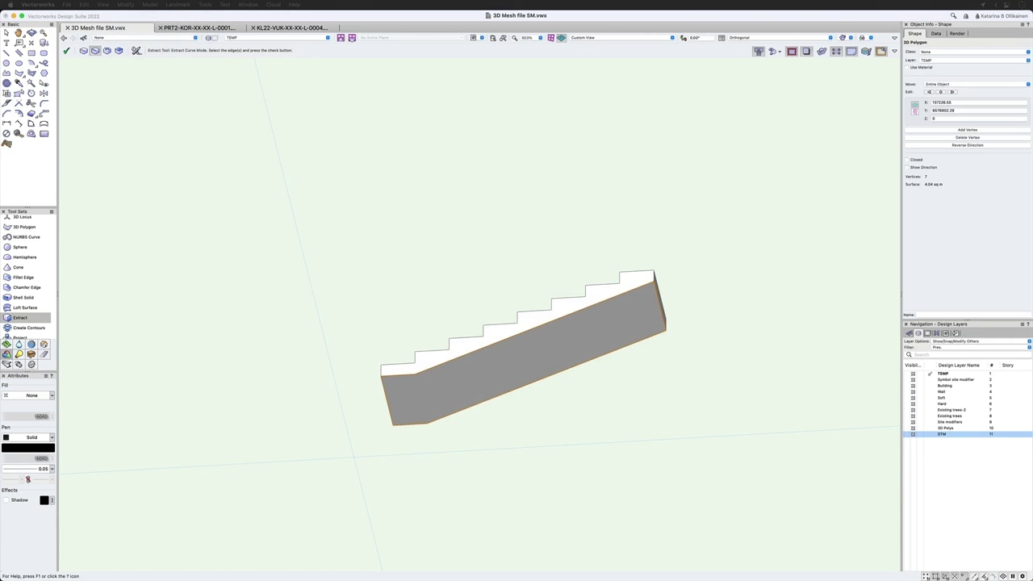
{"action": "key", "text": "shift+c"}
{"action": "left_click_drag", "start_coordinate": [487, 387], "coordinate": [545, 446]}
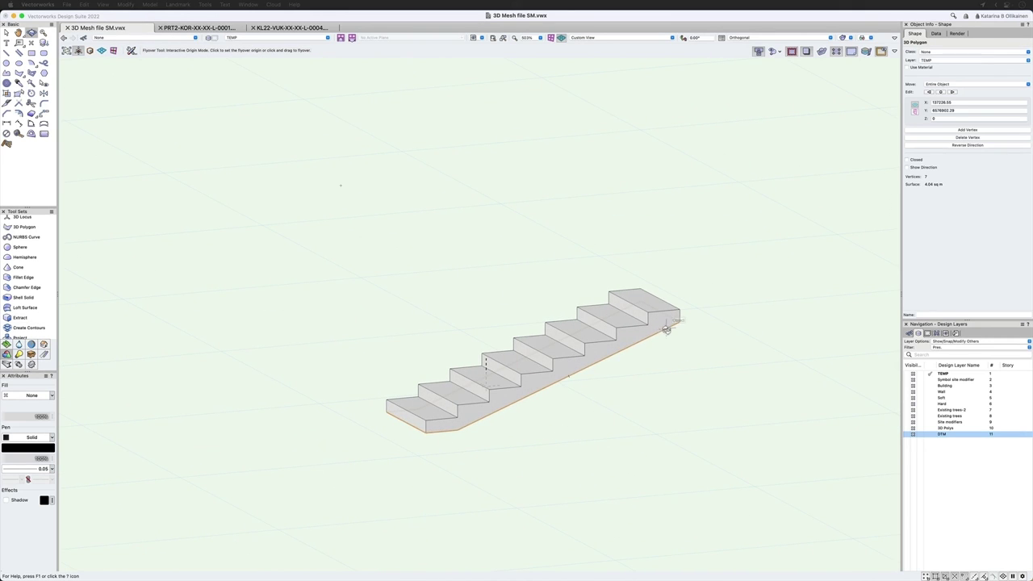
{"action": "scroll", "coordinate": [683, 309], "scroll_direction": "up", "scroll_amount": 2}
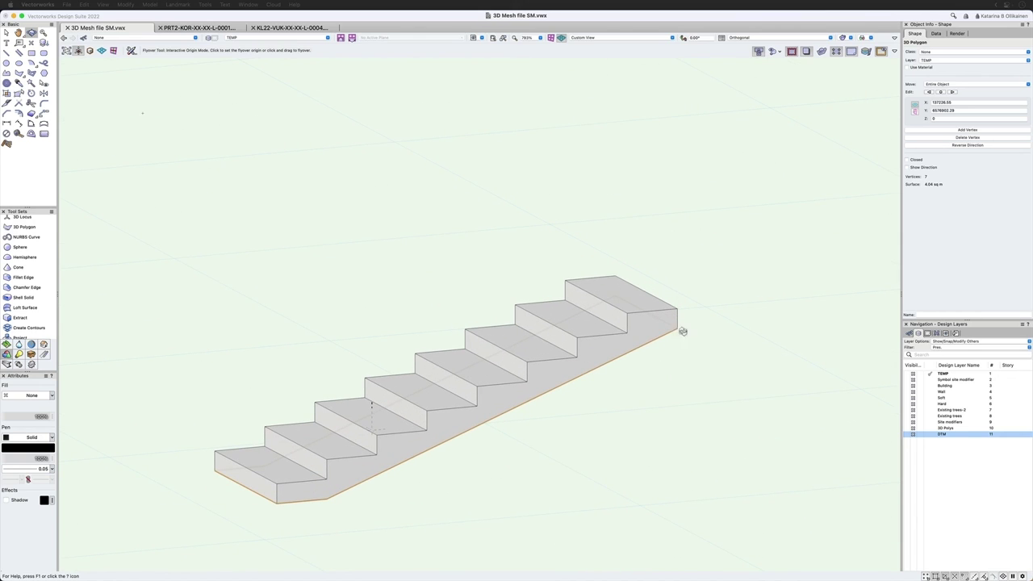
- Assign the underside polygon to the Site-DTM-Modifier class, adopting its graphic attributes
{"action": "left_click", "coordinate": [943, 52]}
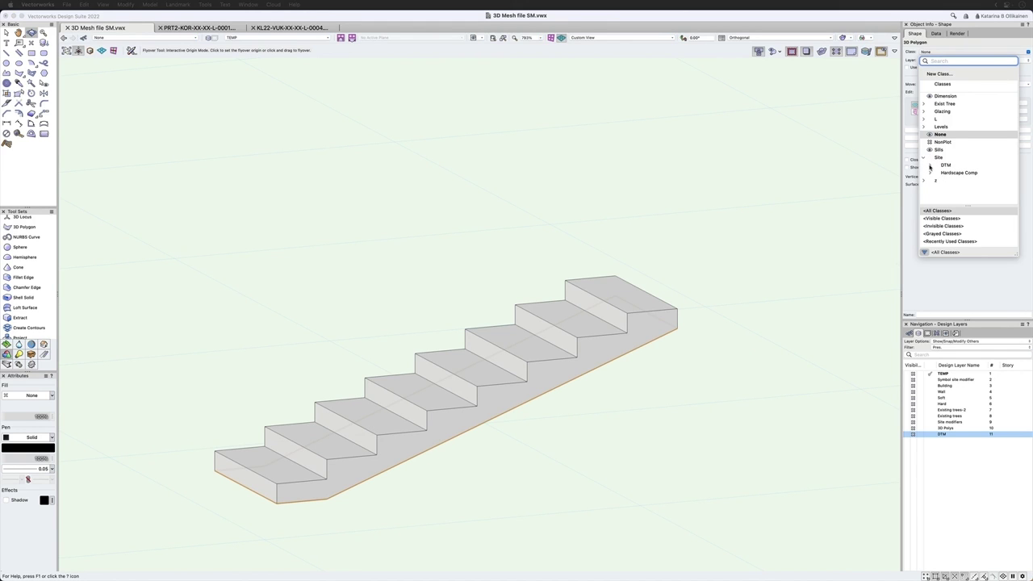
{"action": "left_click", "coordinate": [930, 167]}
{"action": "left_click", "coordinate": [950, 173]}
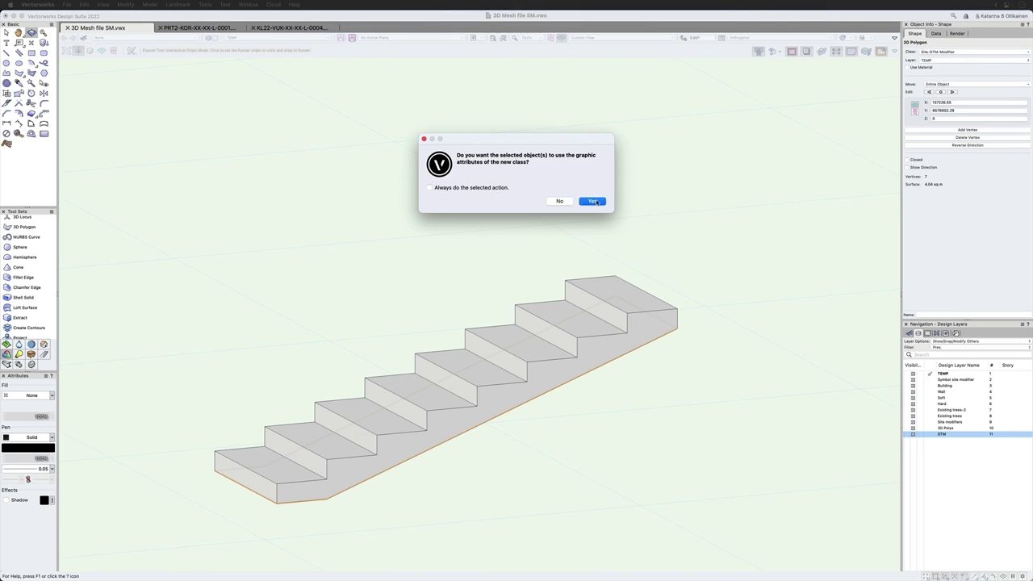
{"action": "left_click", "coordinate": [561, 201]}
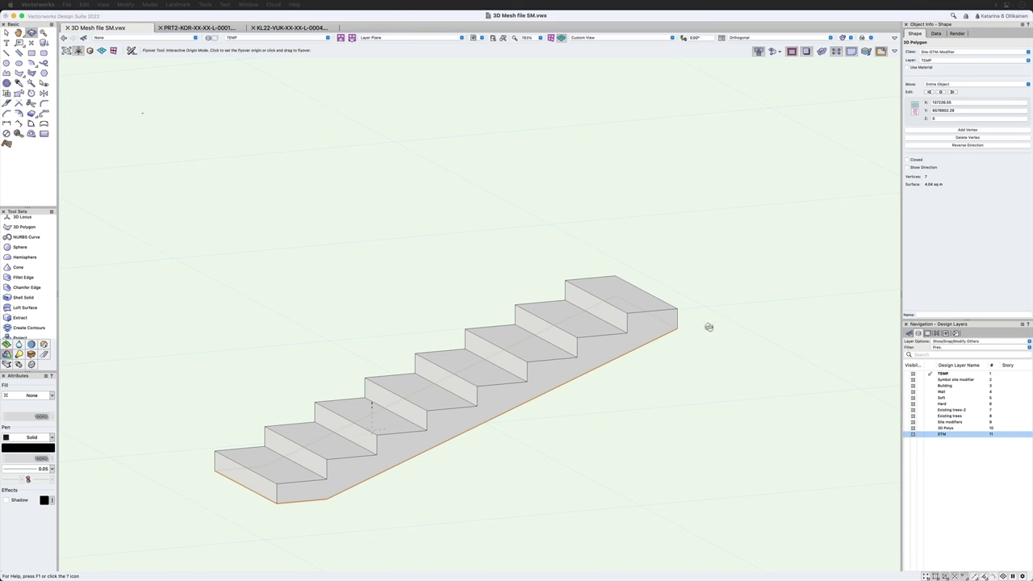
- Select the 3D polygon rather than the extrude at the stair's lower edge
{"action": "key", "text": "shift+m"}
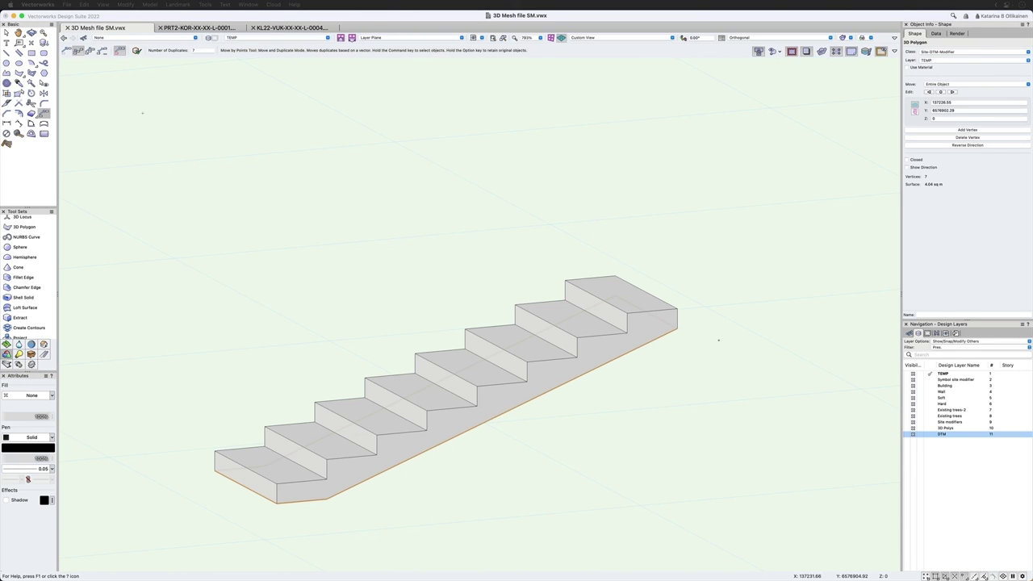
{"action": "key", "text": "x"}
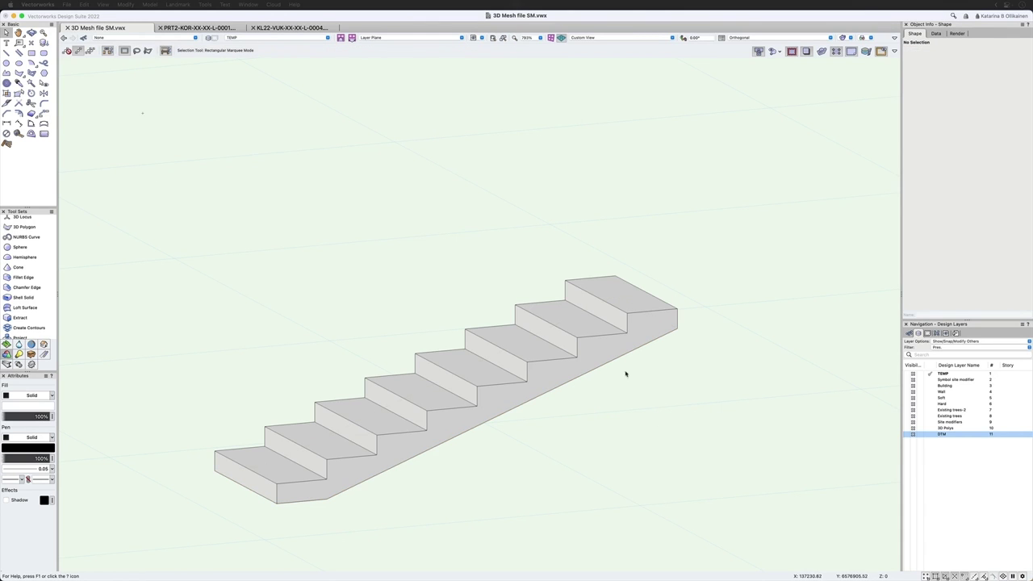
{"action": "left_click", "coordinate": [625, 371]}
{"action": "left_click", "coordinate": [610, 361]}
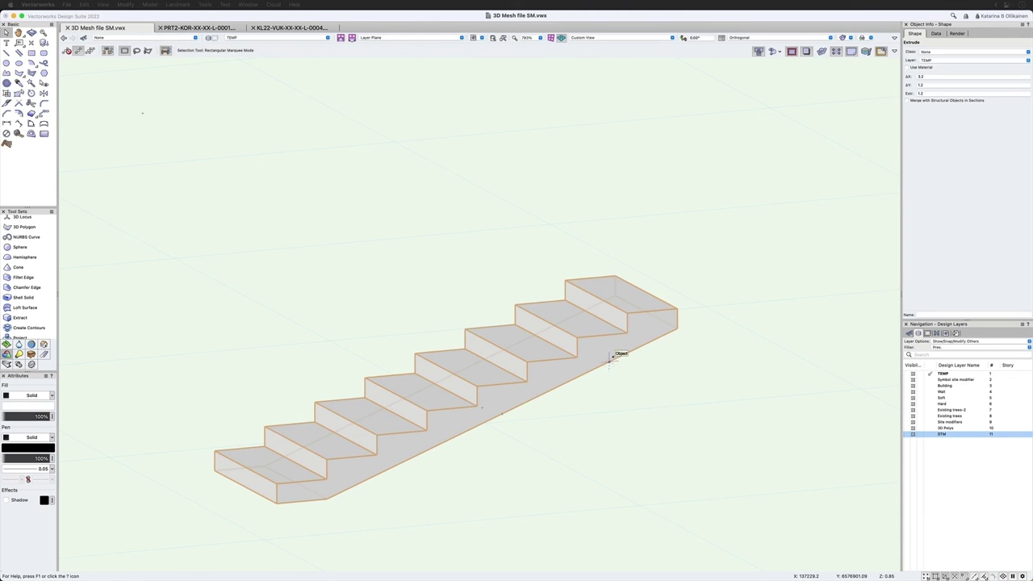
{"action": "left_click", "coordinate": [610, 360]}
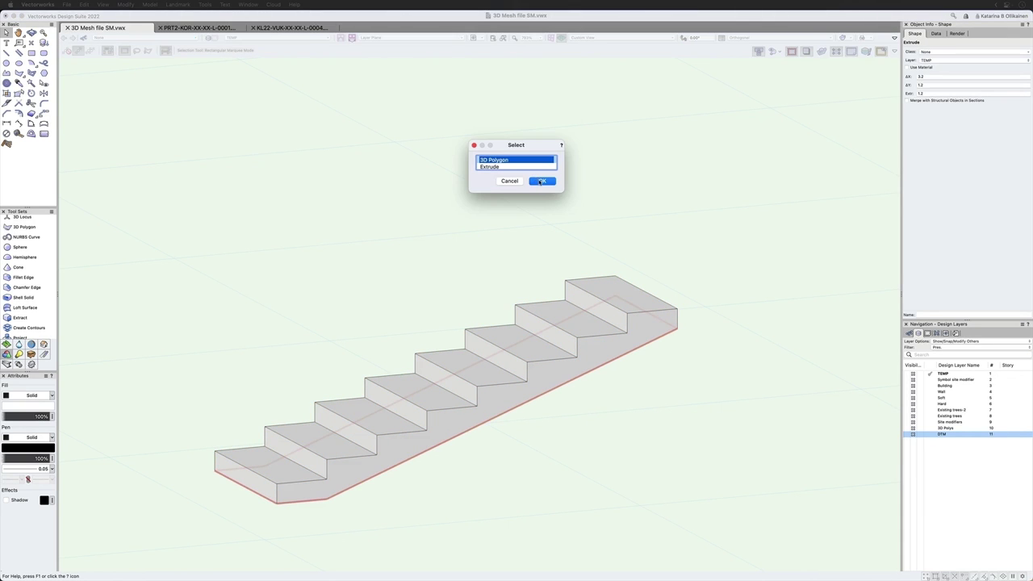
{"action": "left_click", "coordinate": [541, 182]}
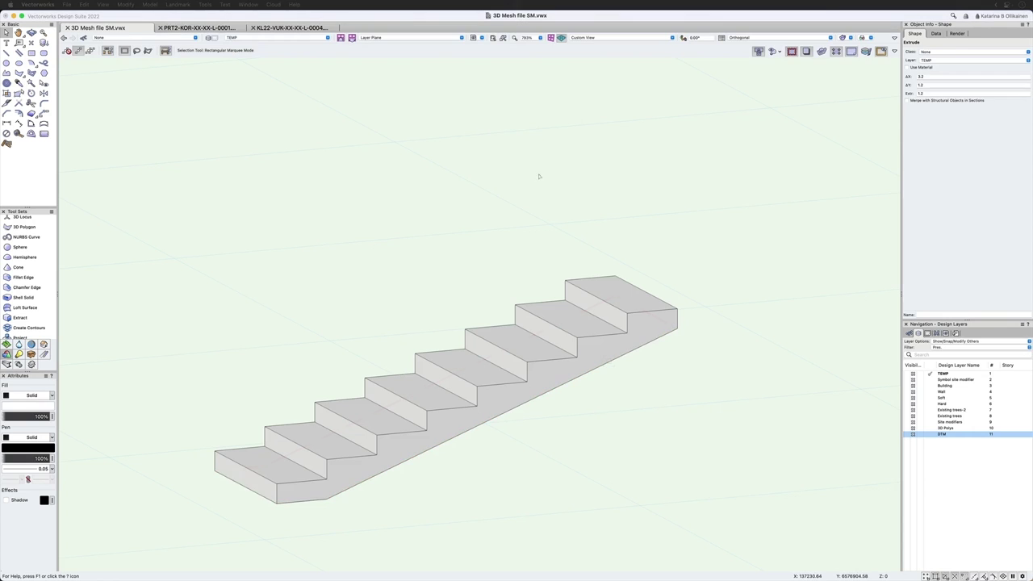
- Reshape the 3D polygon, moving its end corner and other vertices to the stair's outline
{"action": "left_click", "coordinate": [19, 92]}
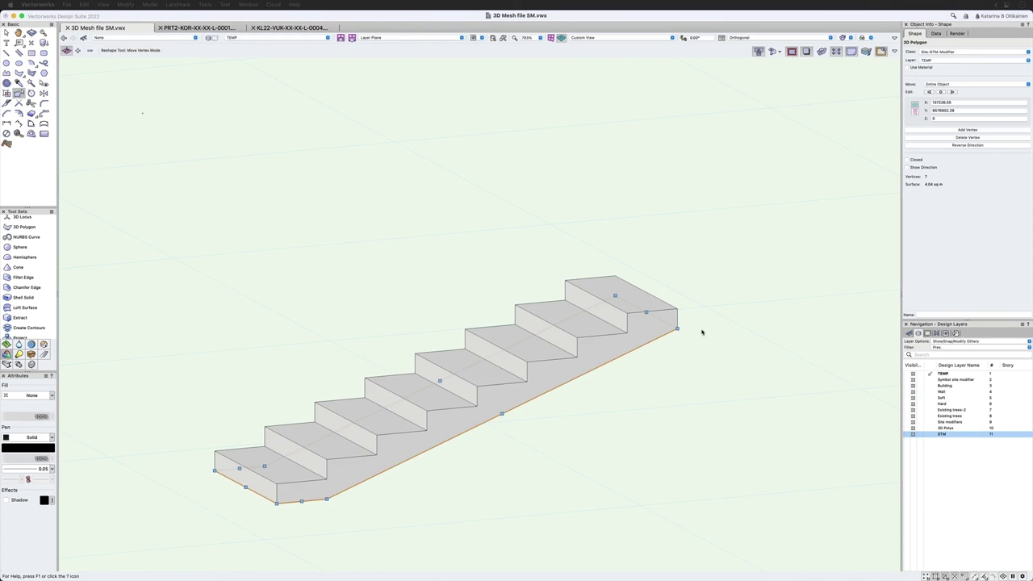
{"action": "scroll", "coordinate": [688, 332], "scroll_direction": "up", "scroll_amount": 5}
{"action": "left_click_drag", "start_coordinate": [644, 322], "coordinate": [643, 239]}
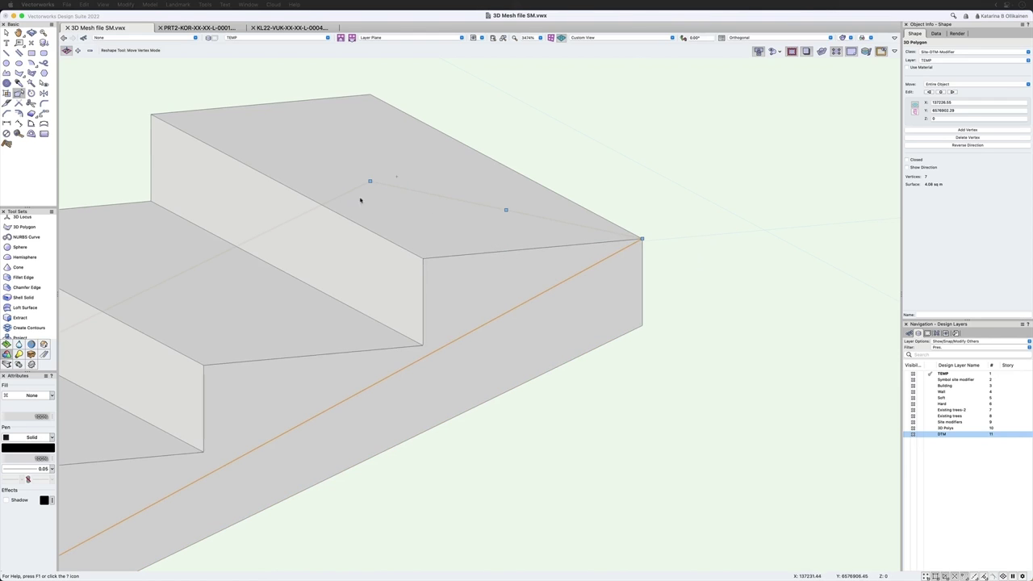
{"action": "left_click_drag", "start_coordinate": [370, 181], "coordinate": [370, 135]}
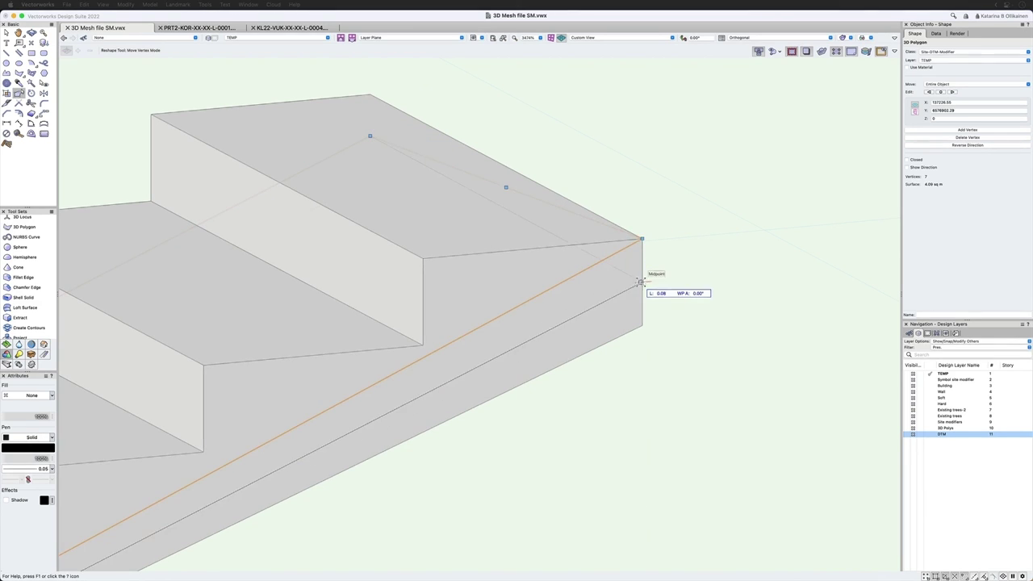
{"action": "scroll", "coordinate": [693, 250], "scroll_direction": "down", "scroll_amount": 3}
{"action": "scroll", "coordinate": [698, 243], "scroll_direction": "down", "scroll_amount": 5}
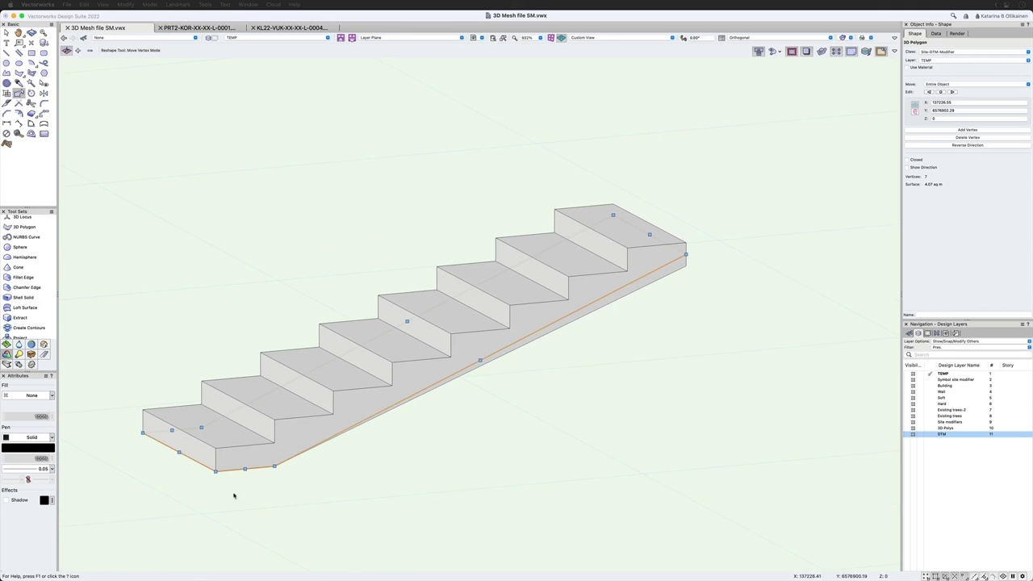
{"action": "scroll", "coordinate": [185, 471], "scroll_direction": "up", "scroll_amount": 5}
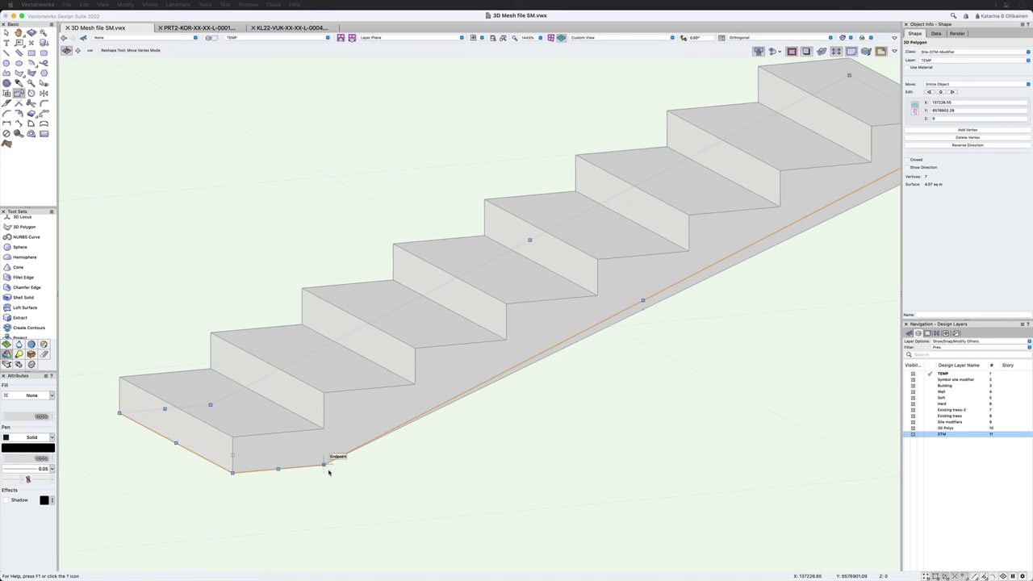
{"action": "left_click_drag", "start_coordinate": [323, 465], "coordinate": [324, 446]}
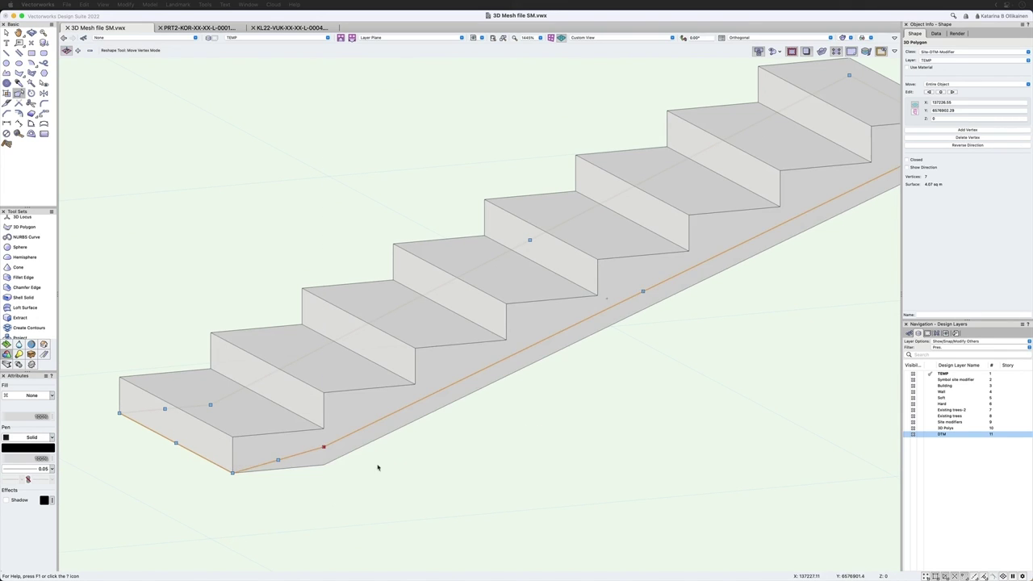
{"action": "scroll", "coordinate": [502, 468], "scroll_direction": "down", "scroll_amount": 1}
{"action": "scroll", "coordinate": [503, 468], "scroll_direction": "down", "scroll_amount": 1}
- From the other side, move the polygon's corner vertex up along the sloped stair base
{"action": "key", "text": "shift+c"}
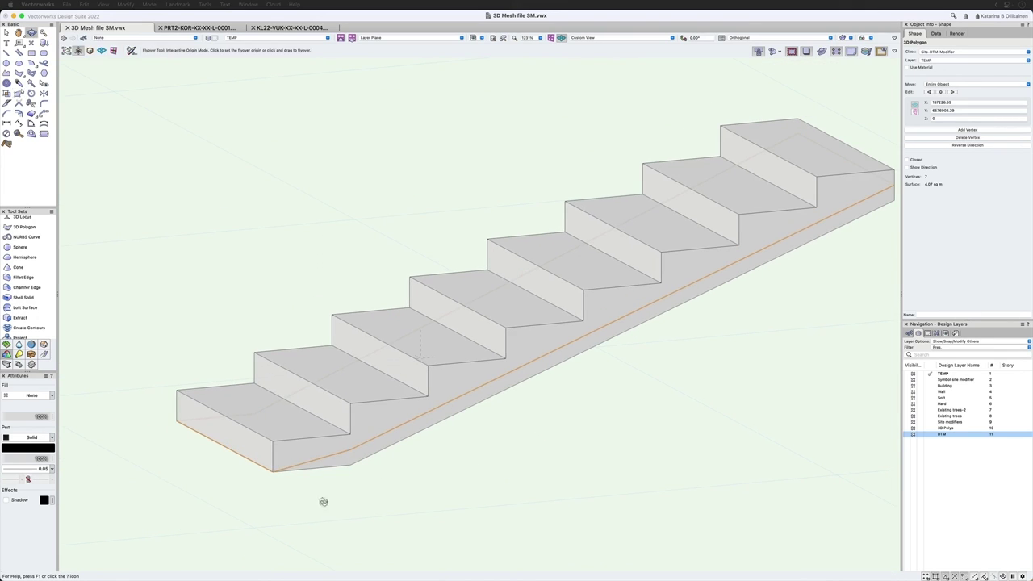
{"action": "left_click_drag", "start_coordinate": [219, 459], "coordinate": [551, 454]}
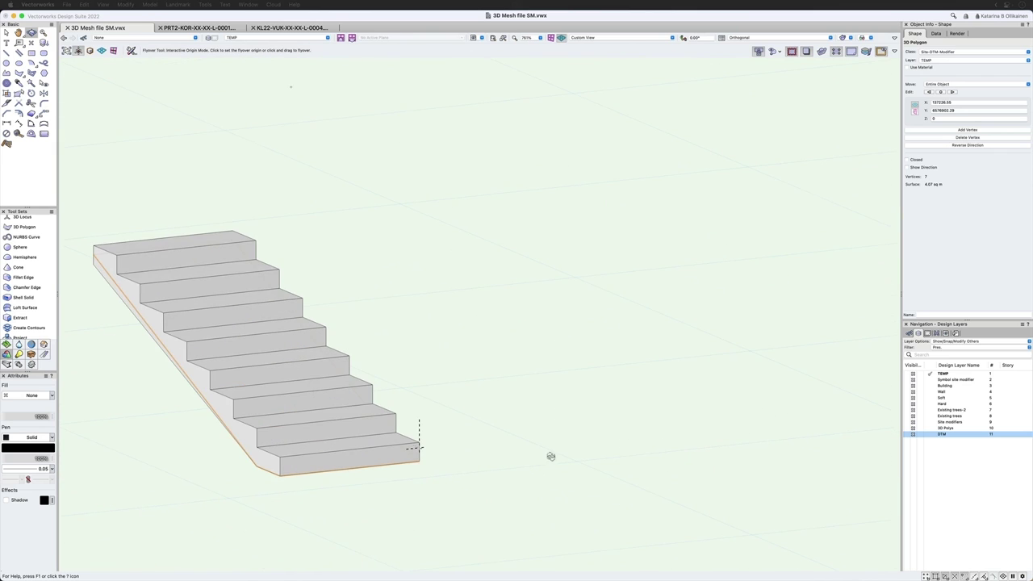
{"action": "scroll", "coordinate": [233, 465], "scroll_direction": "up", "scroll_amount": 9}
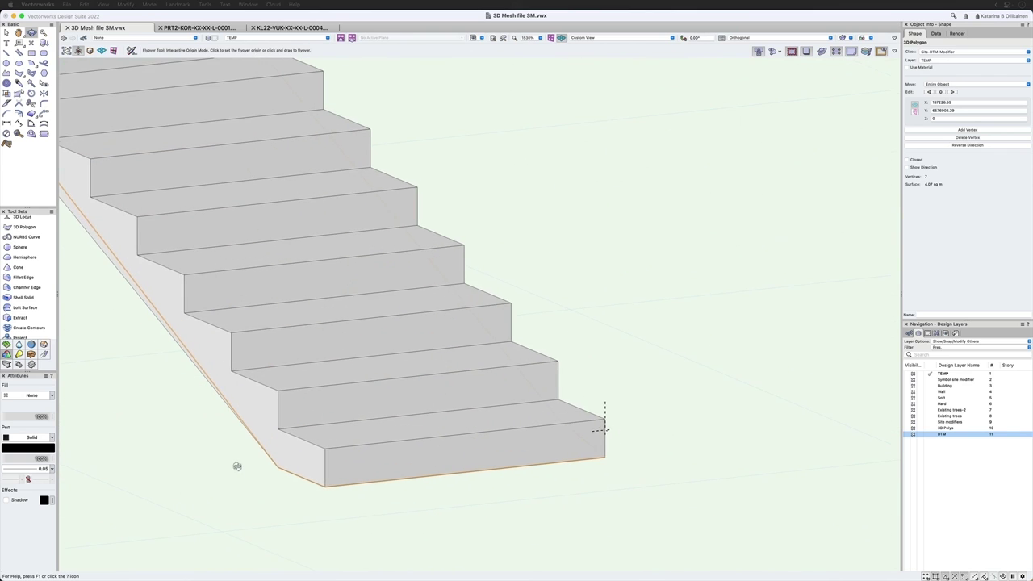
{"action": "left_click", "coordinate": [18, 93]}
{"action": "left_click_drag", "start_coordinate": [278, 467], "coordinate": [277, 447]}
{"action": "scroll", "coordinate": [570, 515], "scroll_direction": "down", "scroll_amount": 9}
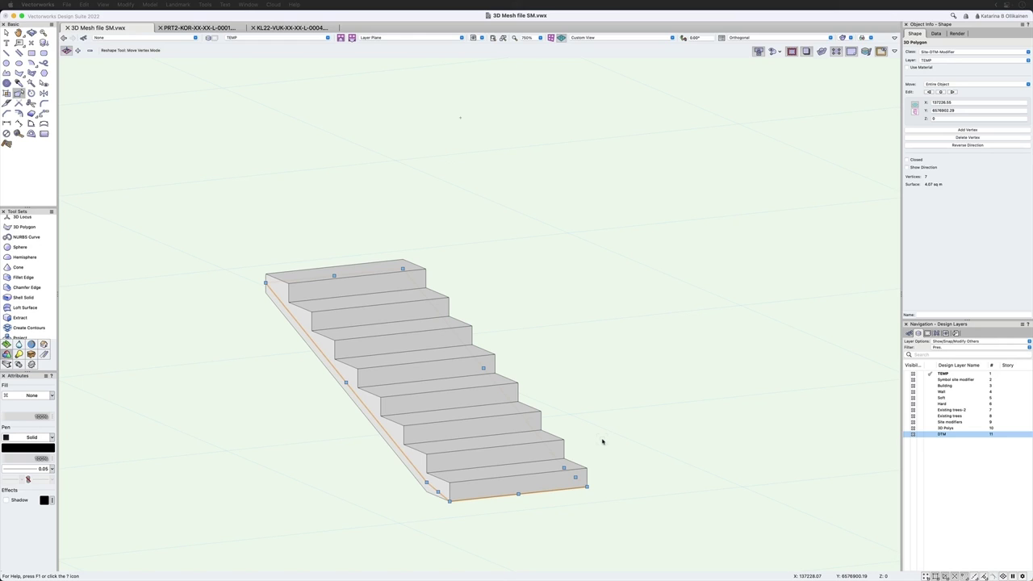
{"action": "key", "text": "shift+c"}
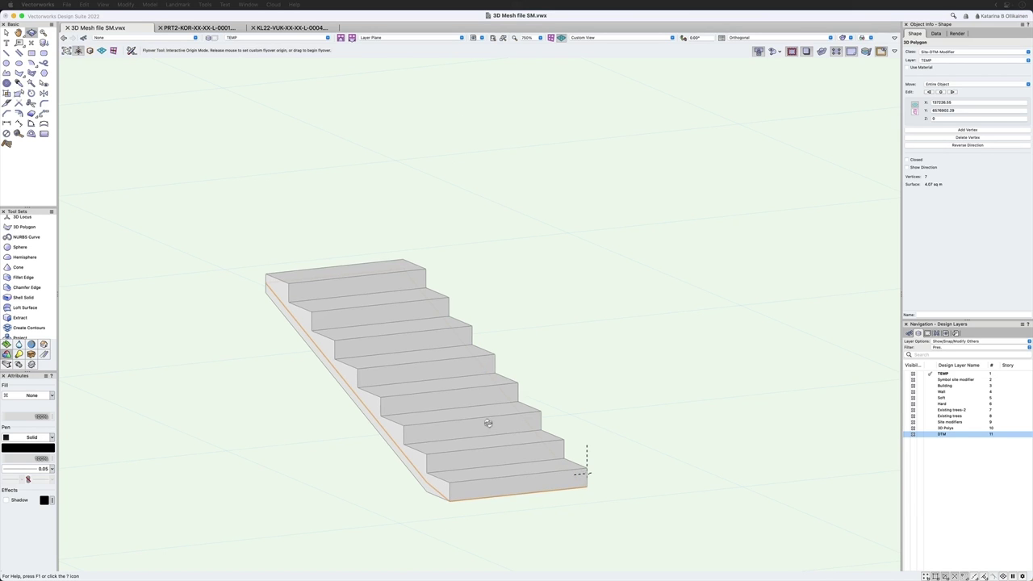
{"action": "left_click_drag", "start_coordinate": [486, 424], "coordinate": [634, 379]}
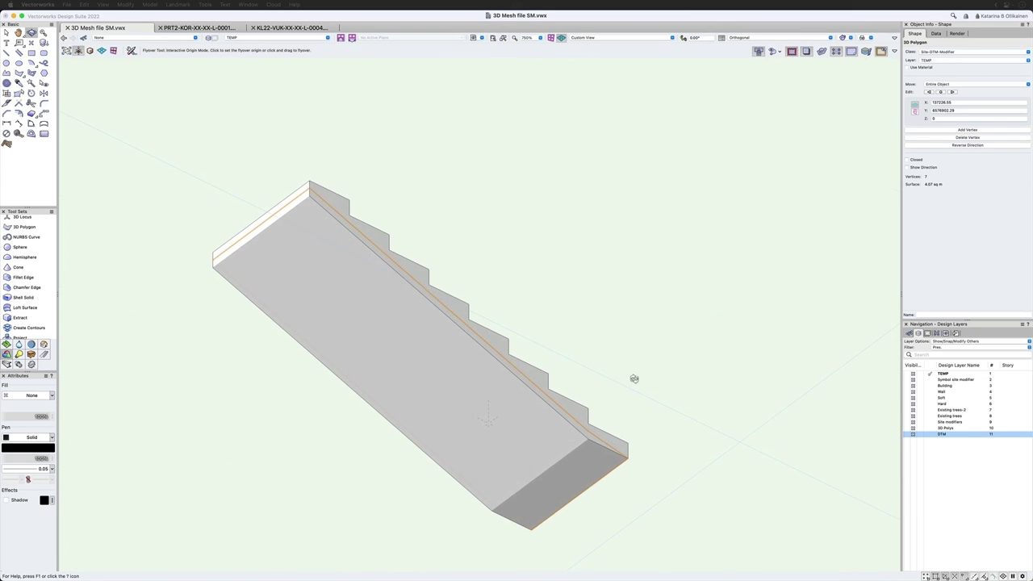
- Extract the stair's sloped underside and lower end face as NURBS surfaces in Surface Mode
{"action": "left_click", "coordinate": [21, 318]}
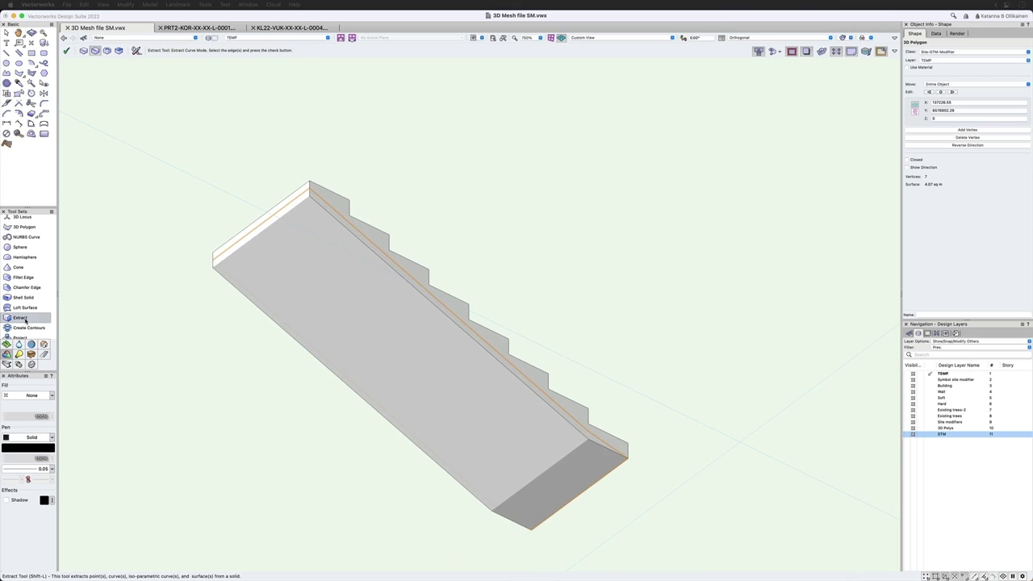
{"action": "left_click", "coordinate": [118, 50]}
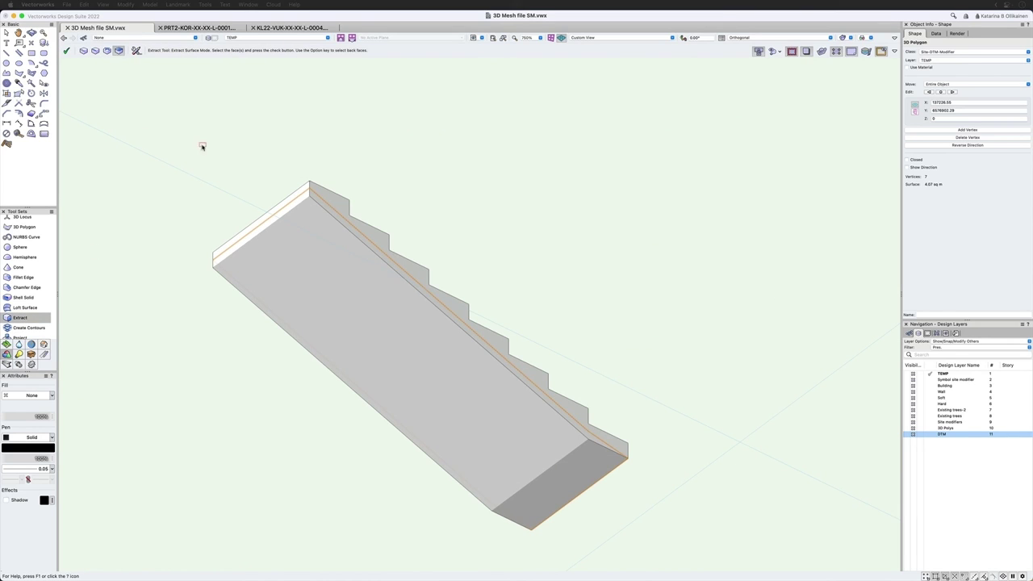
{"action": "left_click", "coordinate": [411, 348]}
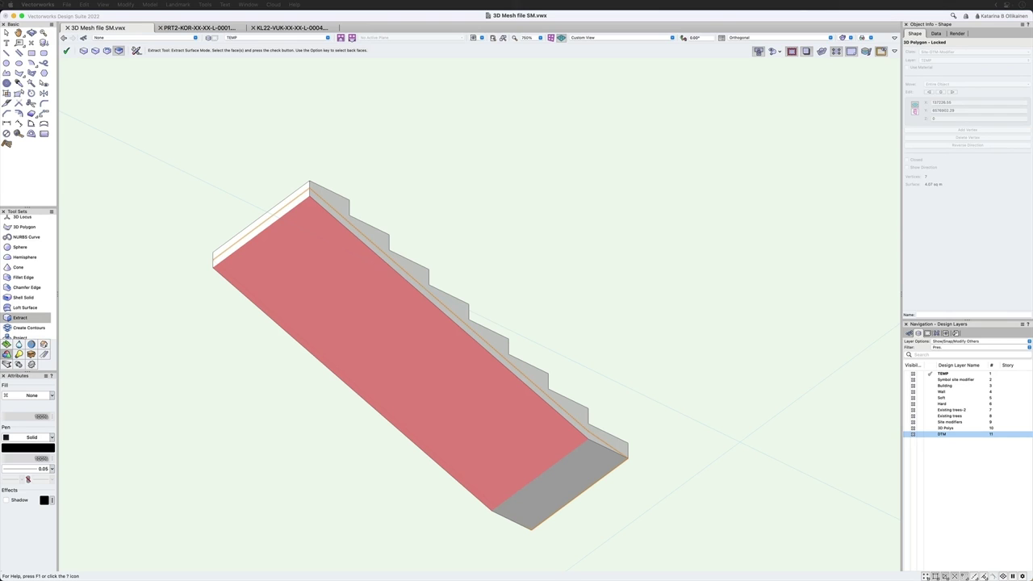
{"action": "left_click", "coordinate": [66, 50]}
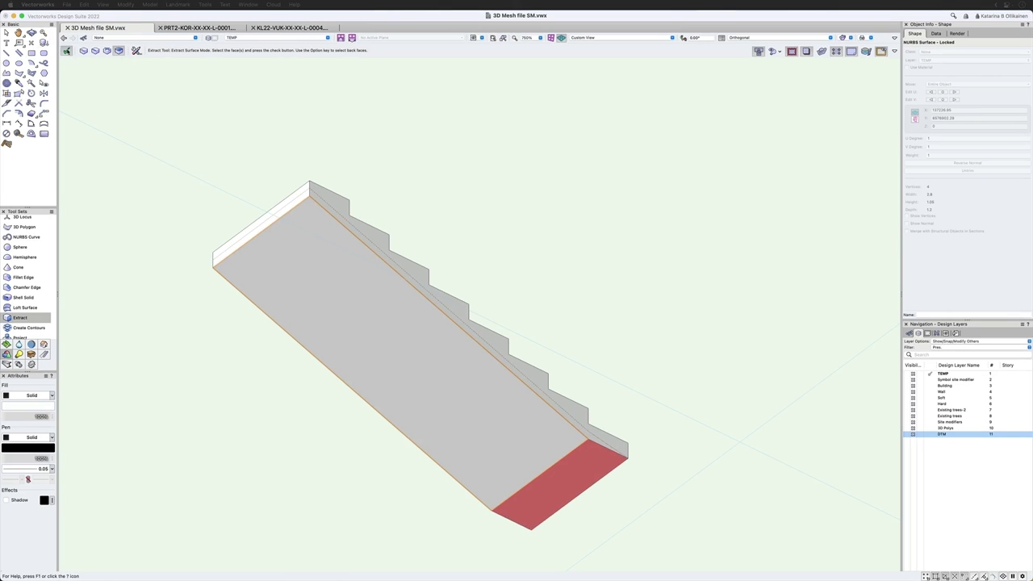
{"action": "left_click", "coordinate": [66, 50]}
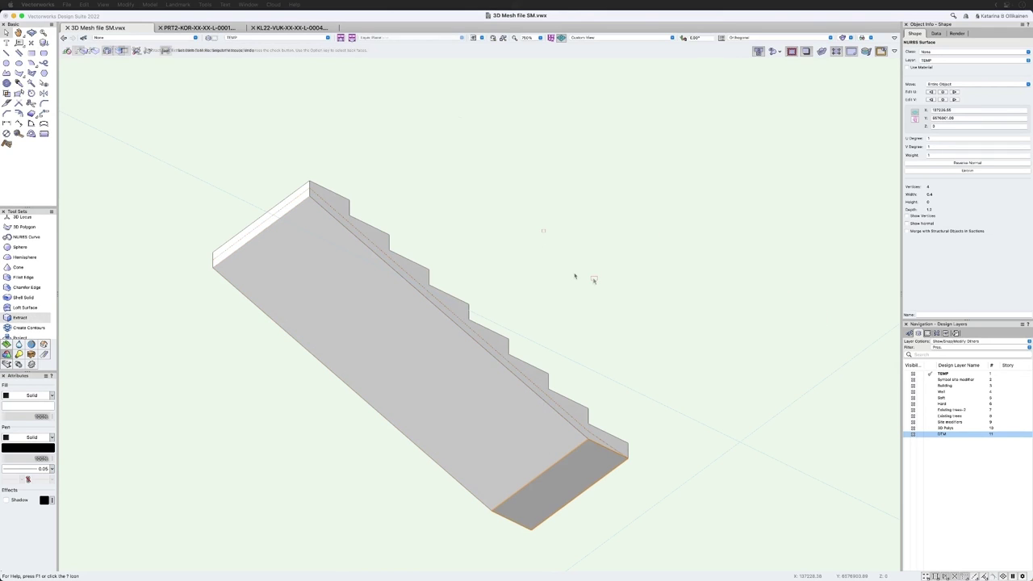
{"action": "key", "text": "x"}
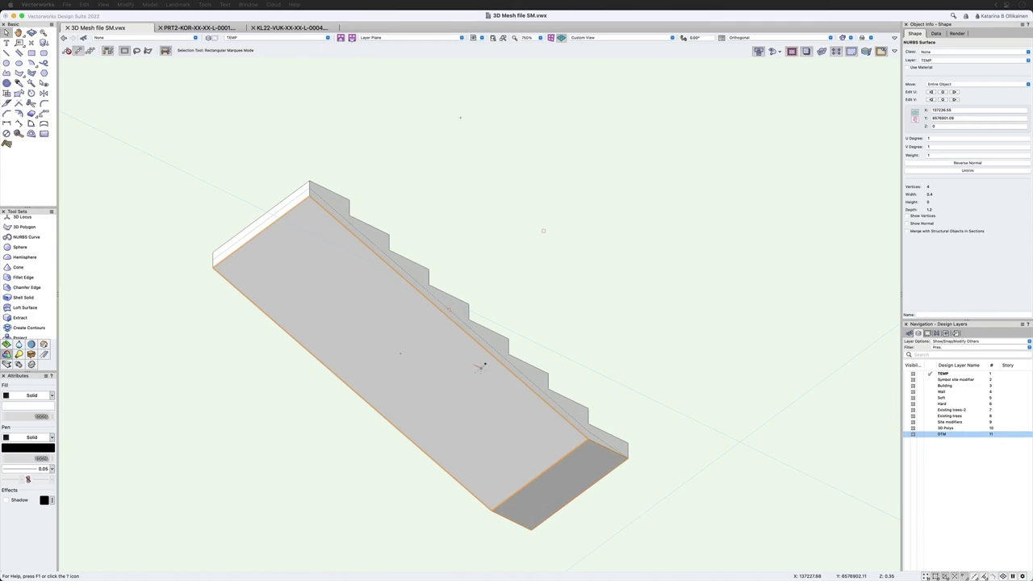
{"action": "key", "text": "F5"}
{"action": "scroll", "coordinate": [510, 233], "scroll_direction": "up", "scroll_amount": 6}
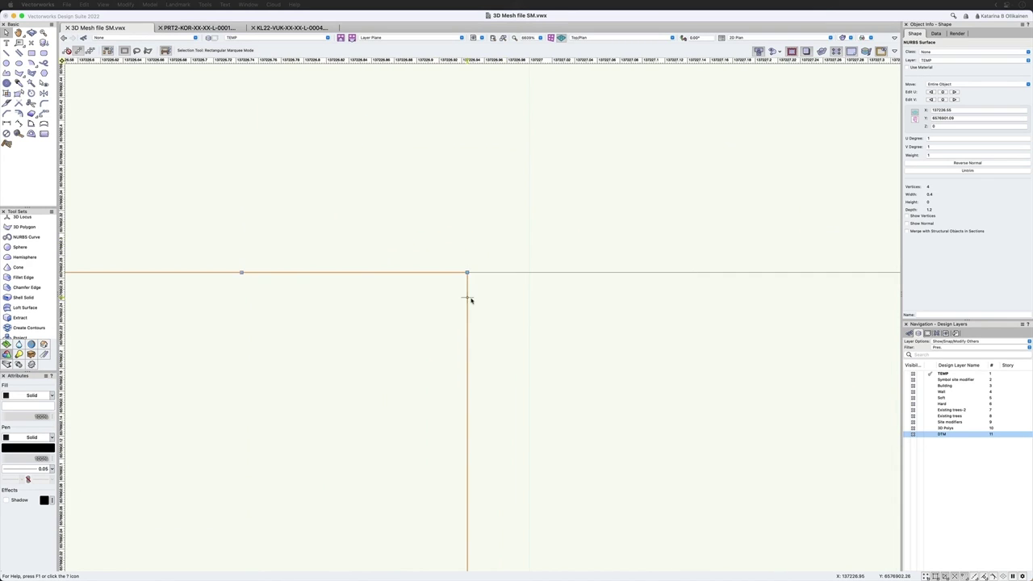
{"action": "scroll", "coordinate": [471, 300], "scroll_direction": "up", "scroll_amount": 4}
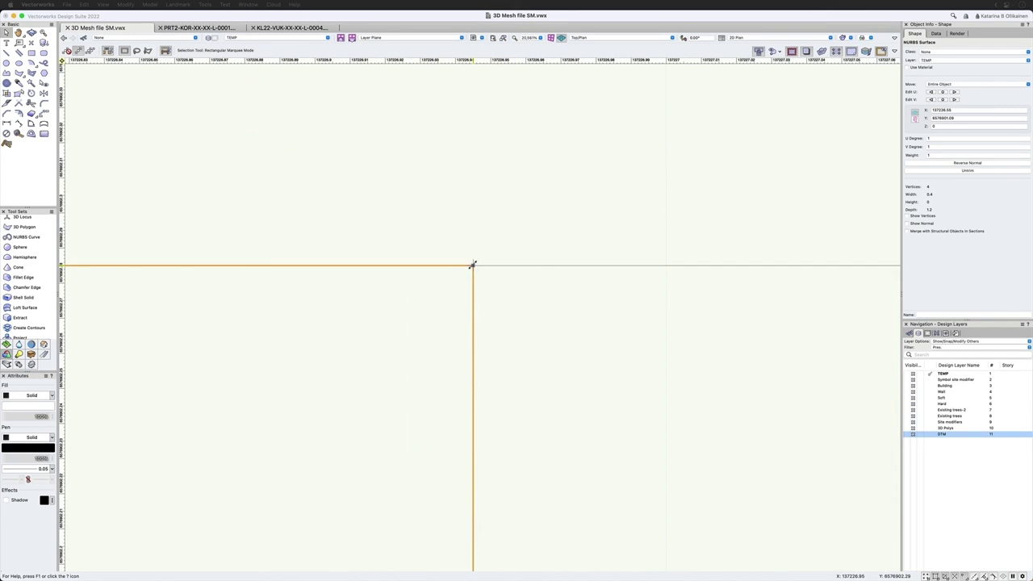
{"action": "scroll", "coordinate": [556, 240], "scroll_direction": "down", "scroll_amount": 5}
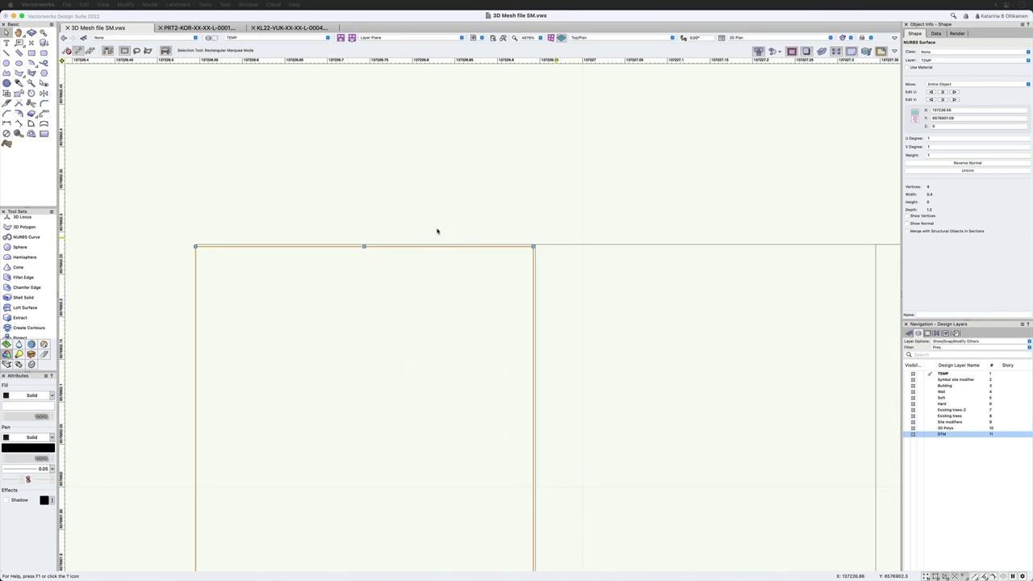
{"action": "left_click", "coordinate": [195, 246]}
{"action": "scroll", "coordinate": [529, 239], "scroll_direction": "up", "scroll_amount": 3}
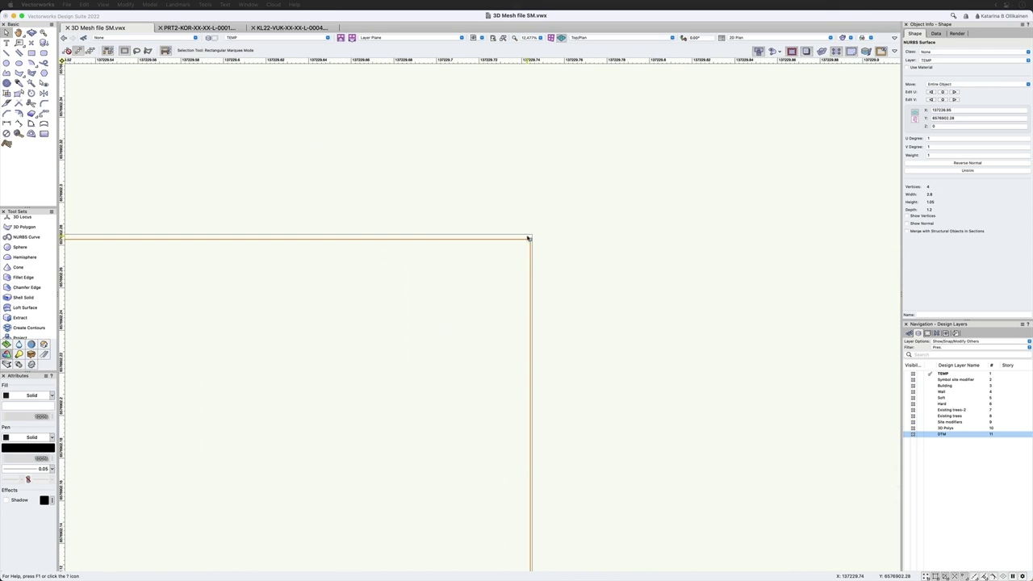
{"action": "scroll", "coordinate": [529, 239], "scroll_direction": "down", "scroll_amount": 10}
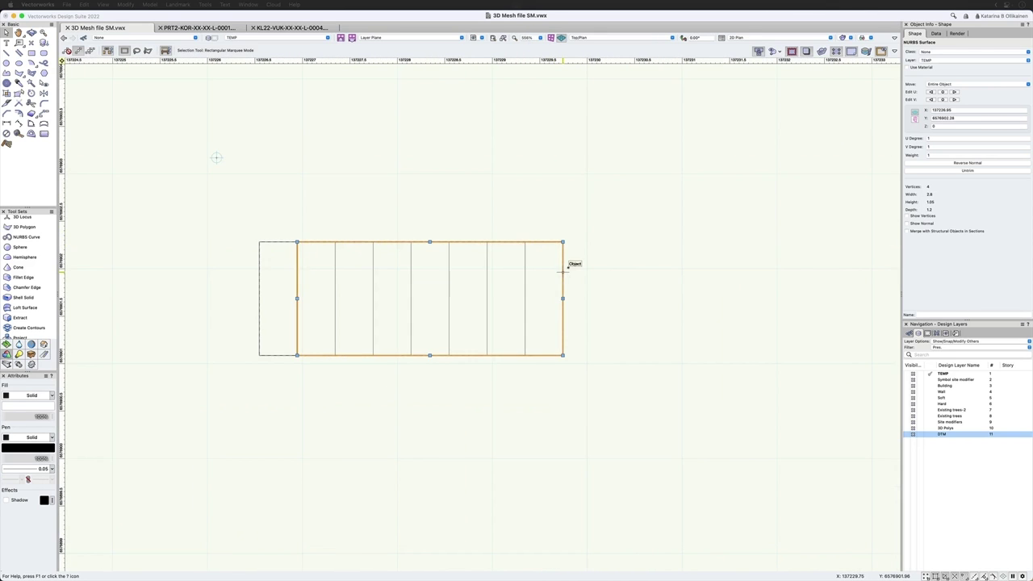
{"action": "key", "text": "shift+c"}
{"action": "left_click_drag", "start_coordinate": [556, 348], "coordinate": [544, 344]}
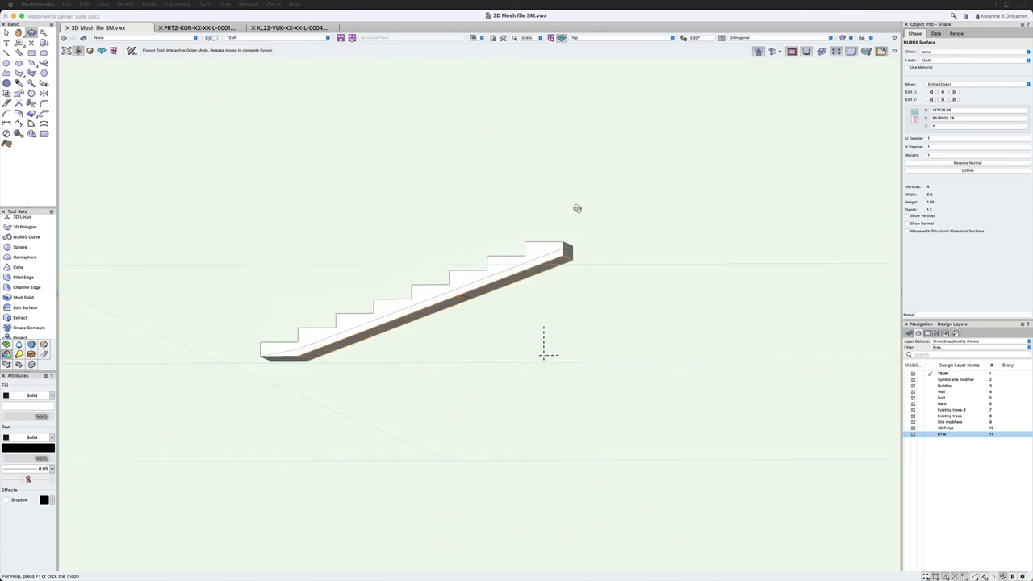
- Select both extracted NURBS surfaces, the underside and the end face
{"action": "left_click_drag", "start_coordinate": [577, 208], "coordinate": [88, 376]}
{"action": "scroll", "coordinate": [113, 387], "scroll_direction": "up", "scroll_amount": 5}
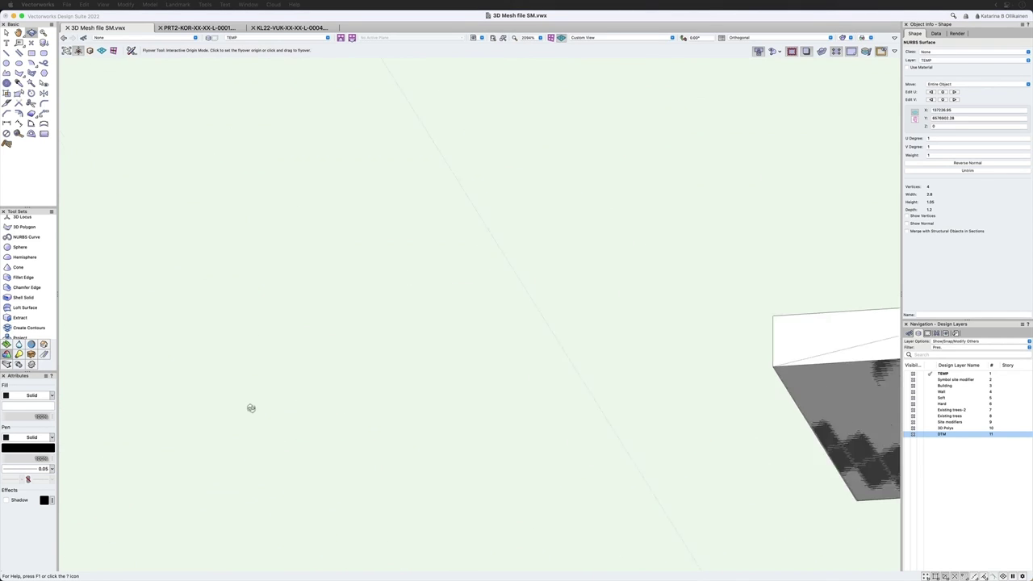
{"action": "scroll", "coordinate": [252, 408], "scroll_direction": "down", "scroll_amount": 5}
{"action": "key", "text": "x"}
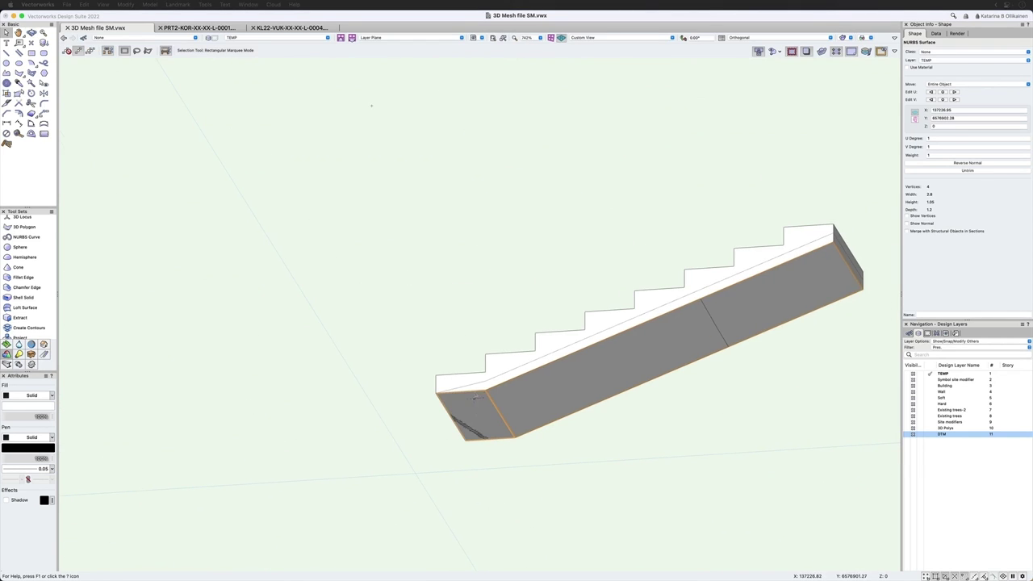
{"action": "left_click", "coordinate": [476, 395], "text": "shift"}
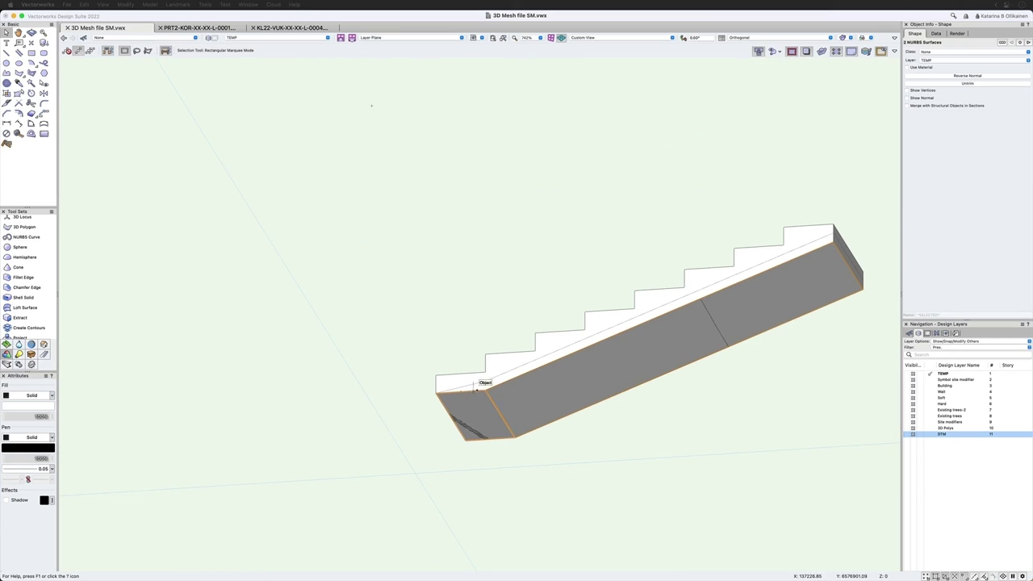
- Assign the surfaces to Site-DTM-Modifier, declining the class graphic attributes, then return to Top/Plan
{"action": "left_click", "coordinate": [943, 52]}
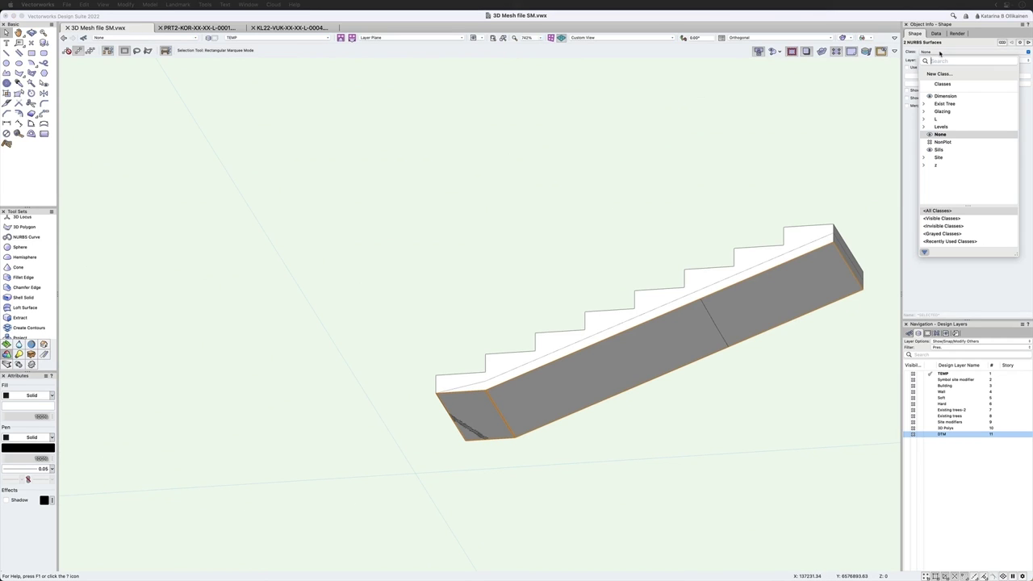
{"action": "left_click", "coordinate": [925, 157]}
{"action": "left_click", "coordinate": [930, 165]}
{"action": "left_click", "coordinate": [949, 173]}
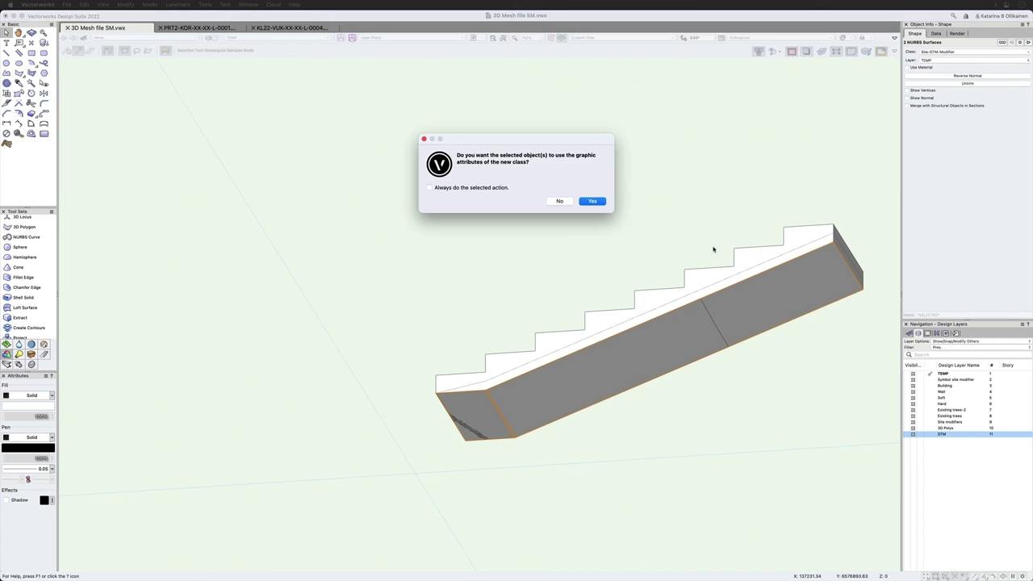
{"action": "left_click", "coordinate": [559, 202]}
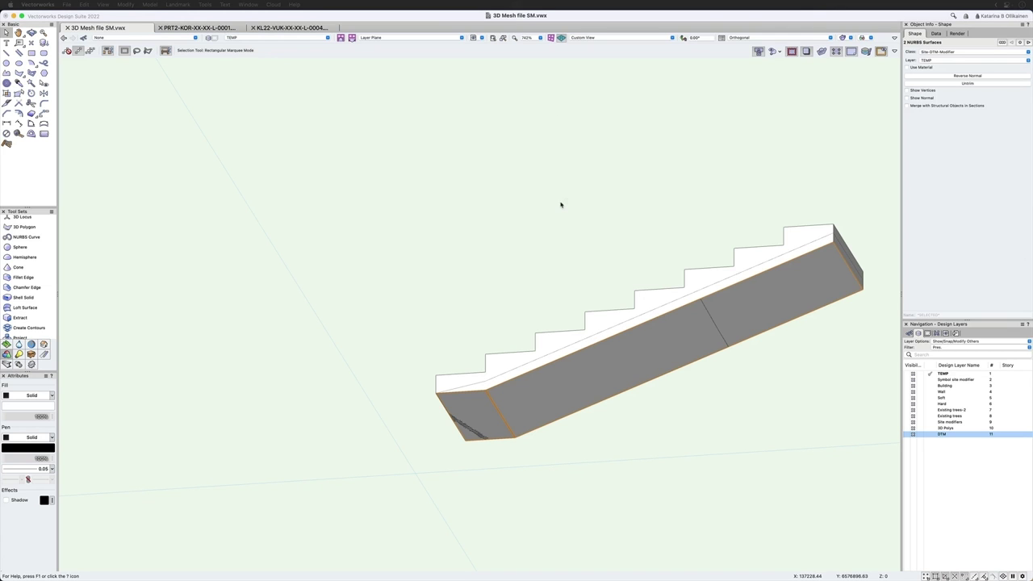
{"action": "key", "text": "F5"}
- Select all the stair surfaces in plan and group them into one 3.2 × 1.2 stair
{"action": "scroll", "coordinate": [624, 339], "scroll_direction": "down", "scroll_amount": 2}
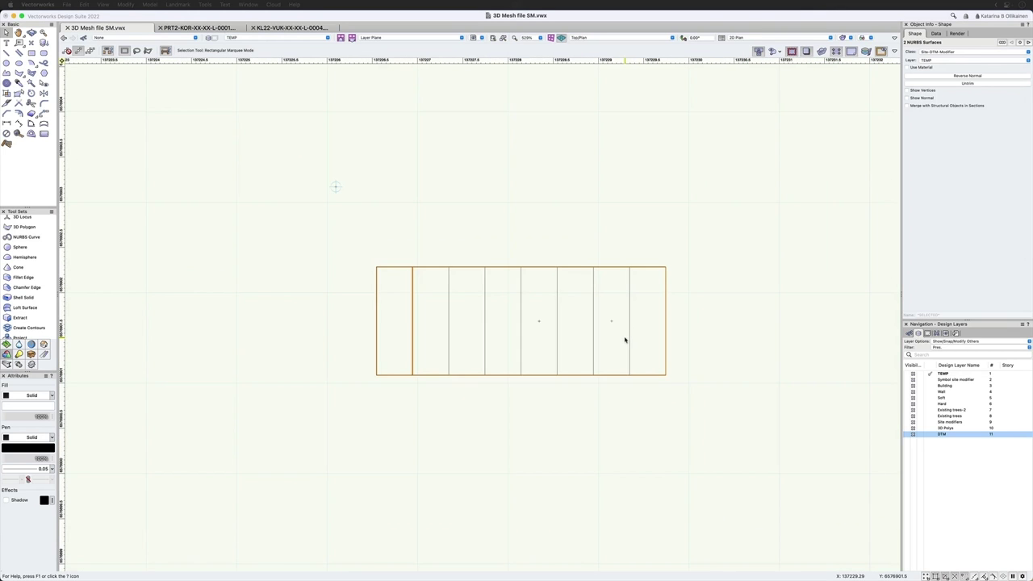
{"action": "left_click_drag", "start_coordinate": [335, 237], "coordinate": [770, 426]}
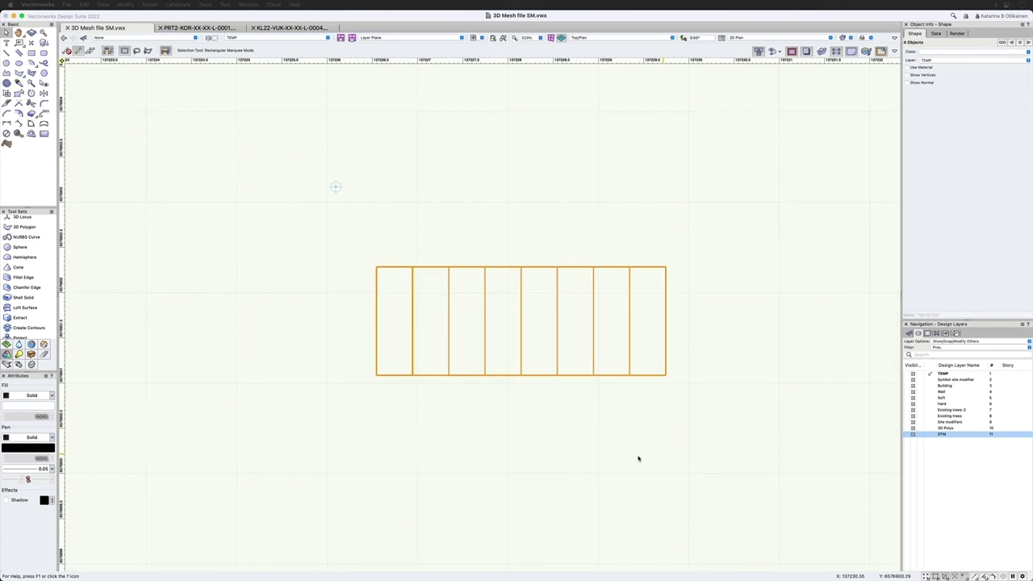
{"action": "scroll", "coordinate": [590, 409], "scroll_direction": "down", "scroll_amount": 3}
{"action": "scroll", "coordinate": [591, 409], "scroll_direction": "down", "scroll_amount": 1}
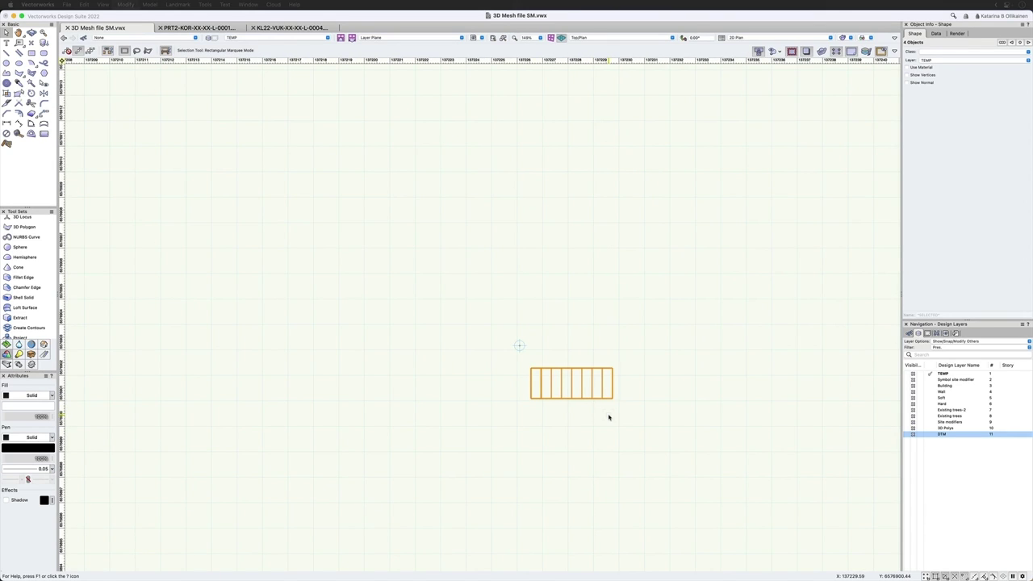
{"action": "key", "text": "super+l"}
{"action": "key", "text": "super+l"}
{"action": "scroll", "coordinate": [534, 377], "scroll_direction": "down", "scroll_amount": 2}
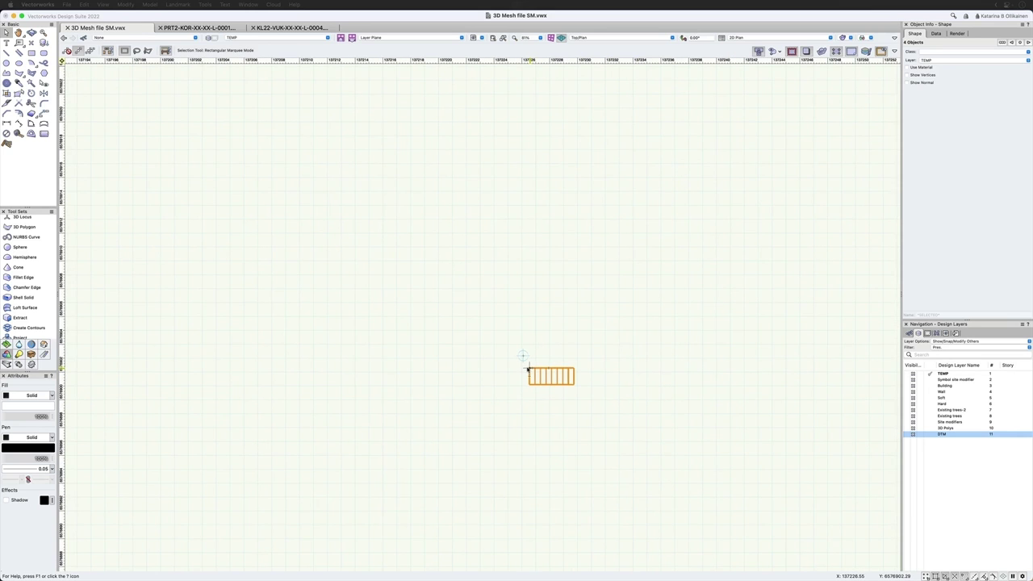
{"action": "key", "text": "super+g"}
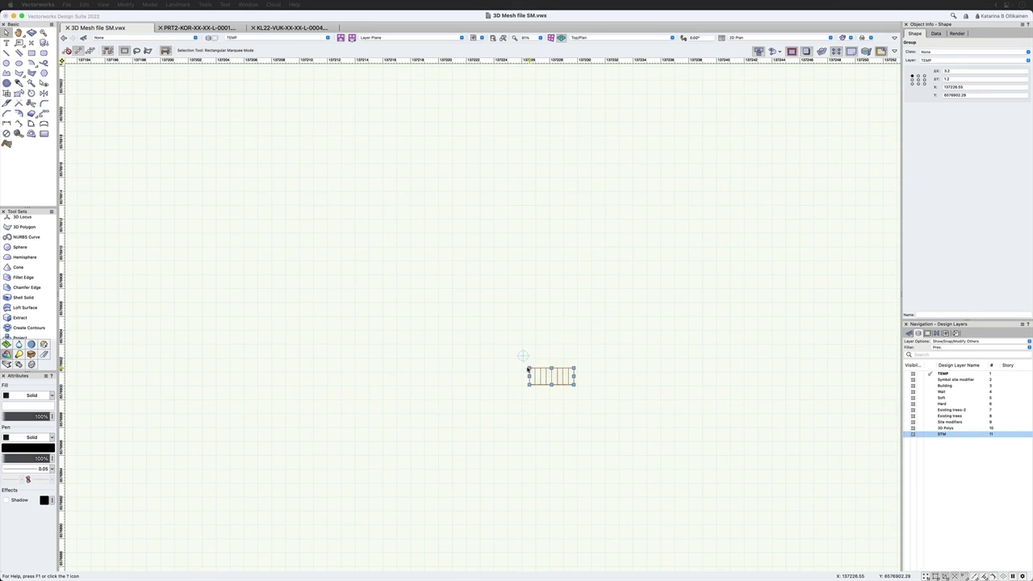
- Show the DTM terrain contours and place a copy of the stair group on the blue contour
{"action": "left_click", "coordinate": [910, 435]}
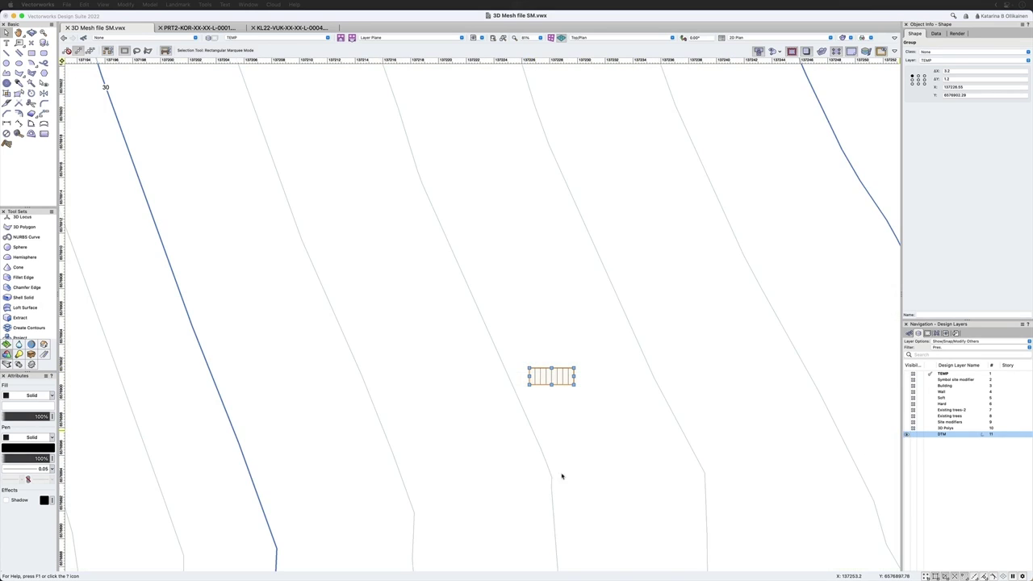
{"action": "scroll", "coordinate": [512, 323], "scroll_direction": "down", "scroll_amount": 2}
{"action": "scroll", "coordinate": [213, 485], "scroll_direction": "right", "scroll_amount": 3}
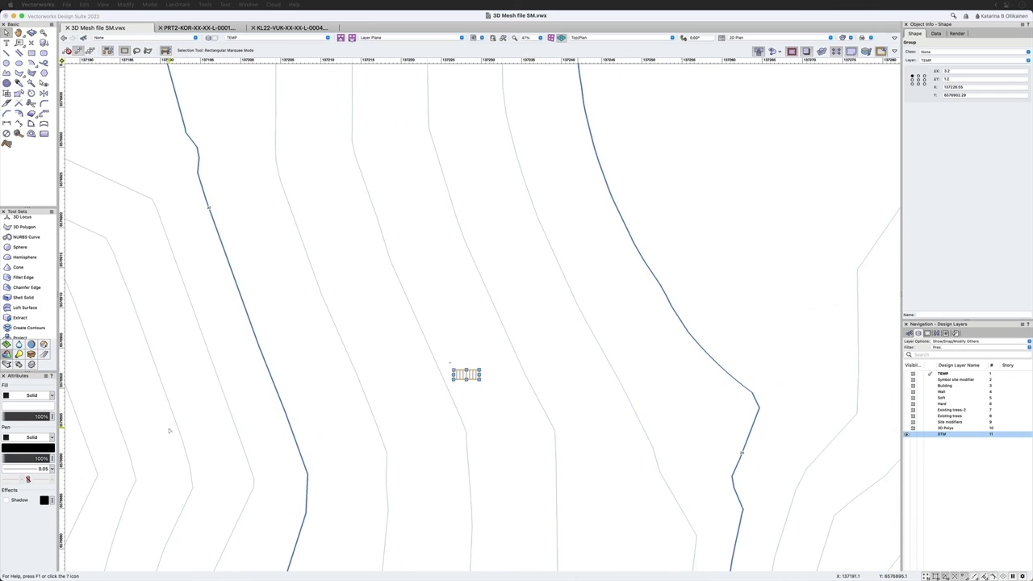
{"action": "scroll", "coordinate": [168, 431], "scroll_direction": "down", "scroll_amount": 1}
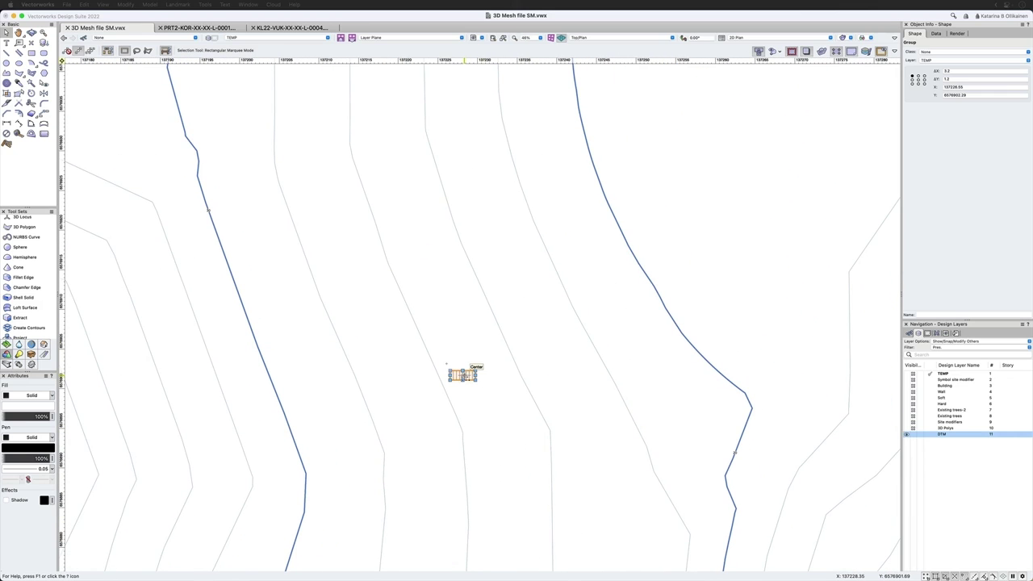
{"action": "key", "text": "m"}
{"action": "left_click", "coordinate": [463, 375]}
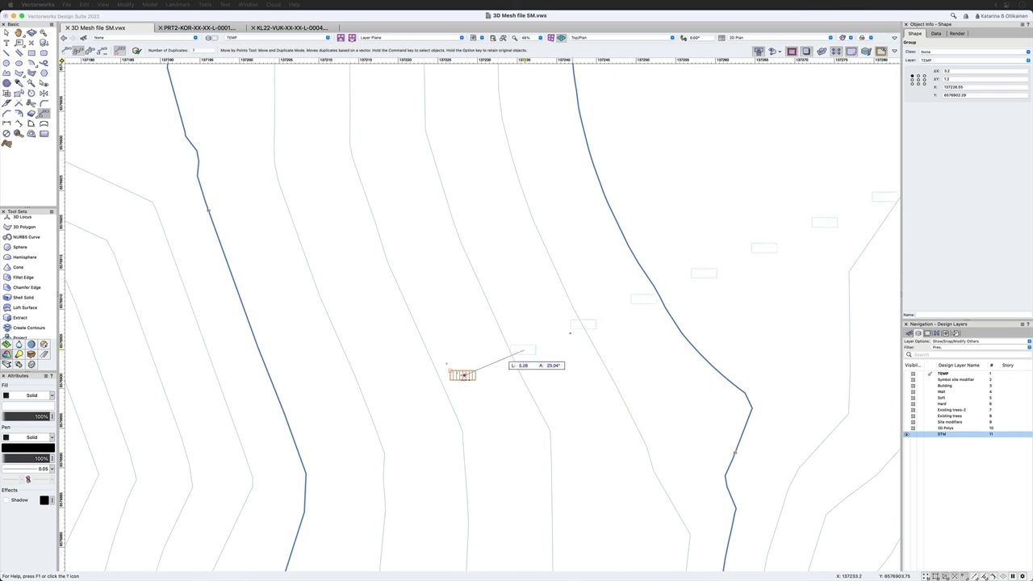
{"action": "left_click", "coordinate": [737, 410]}
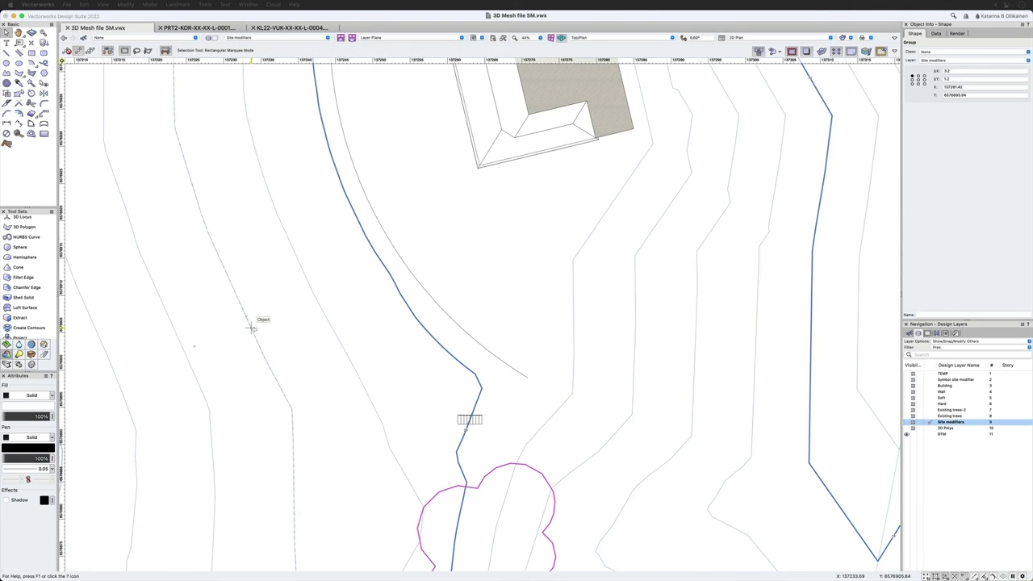
- Update the site model around the stair and orbit into a rendered 3D view of the terrain
{"action": "left_click", "coordinate": [259, 321]}
{"action": "left_click", "coordinate": [963, 118]}
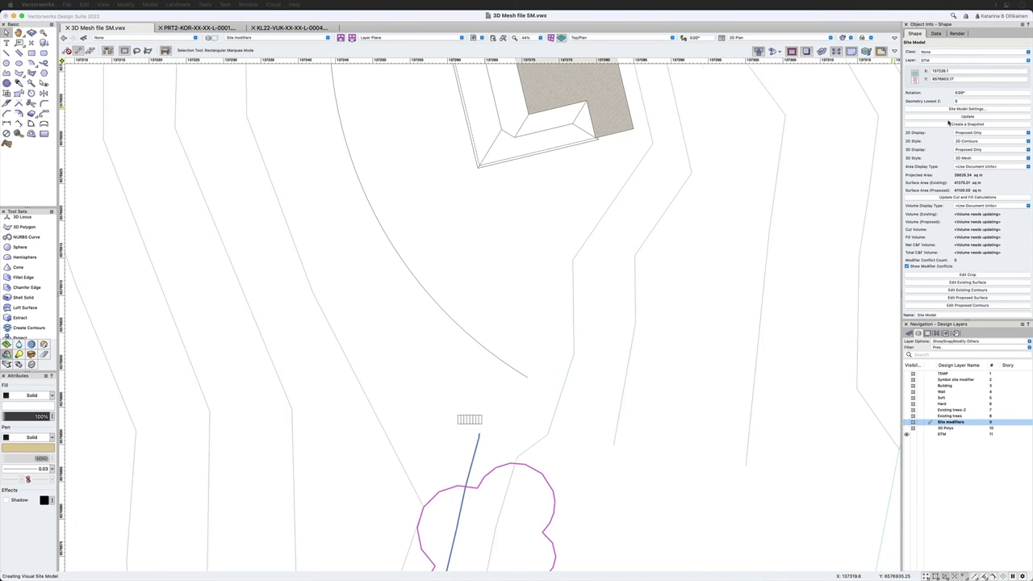
{"action": "middle_click_drag", "start_coordinate": [631, 355], "coordinate": [475, 266]}
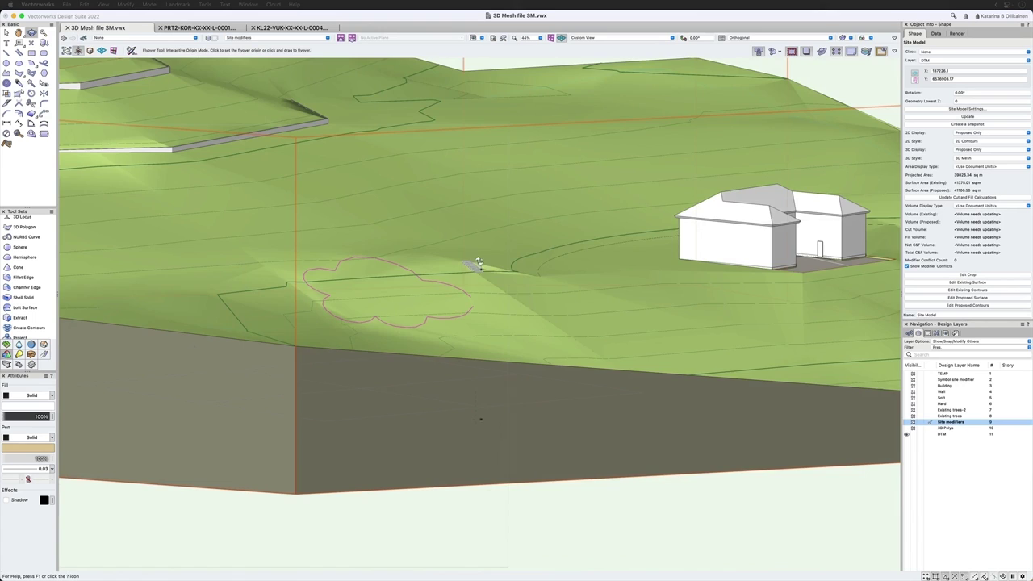
{"action": "scroll", "coordinate": [475, 265], "scroll_direction": "up", "scroll_amount": 10}
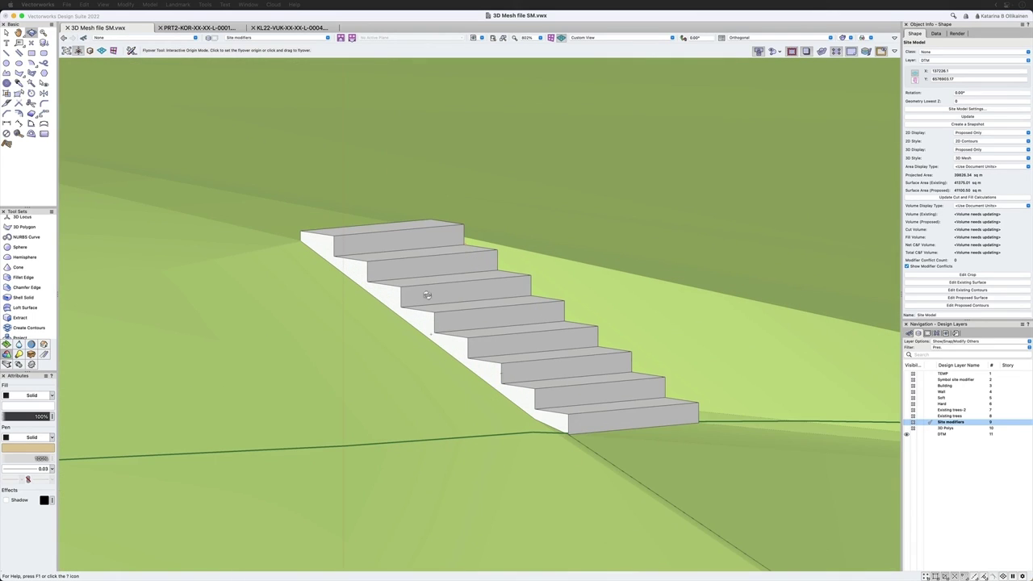
- Test-delete the stair group to preview the terrain cut, restore it, then hide the DTM layer
{"action": "key", "text": "x"}
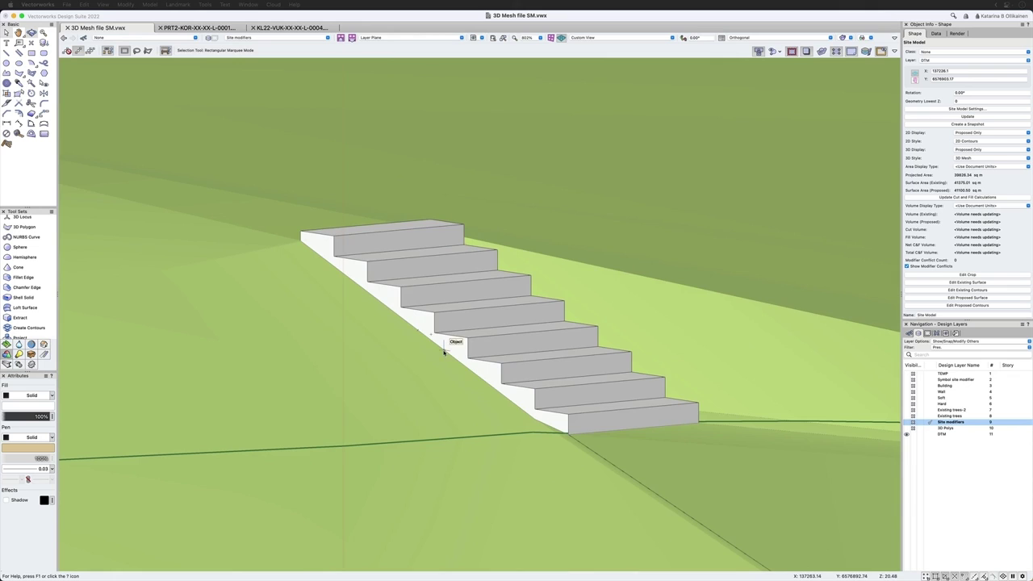
{"action": "left_click", "coordinate": [523, 408]}
{"action": "left_click", "coordinate": [520, 377]}
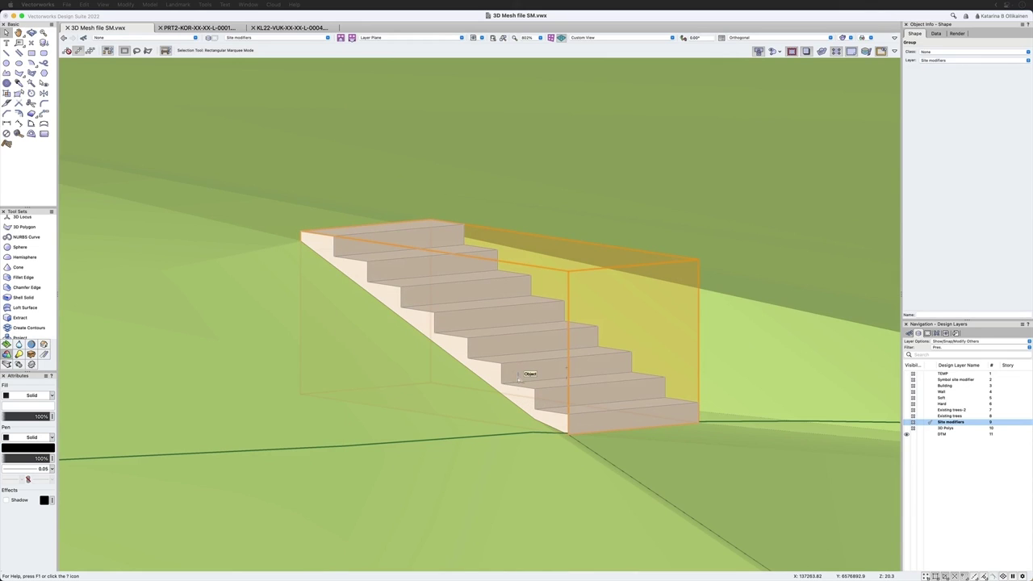
{"action": "key", "text": "Delete"}
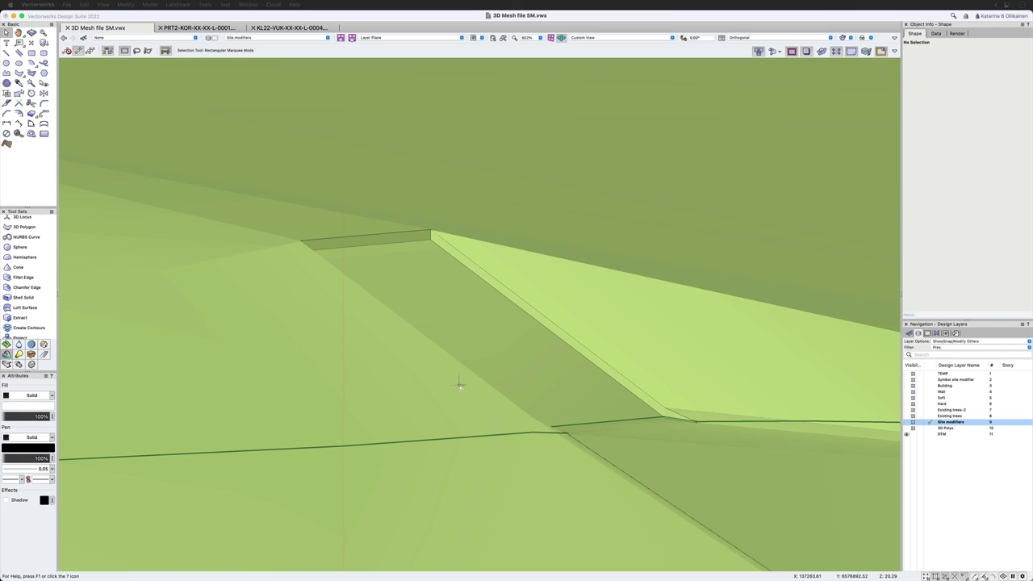
{"action": "key", "text": "super+z"}
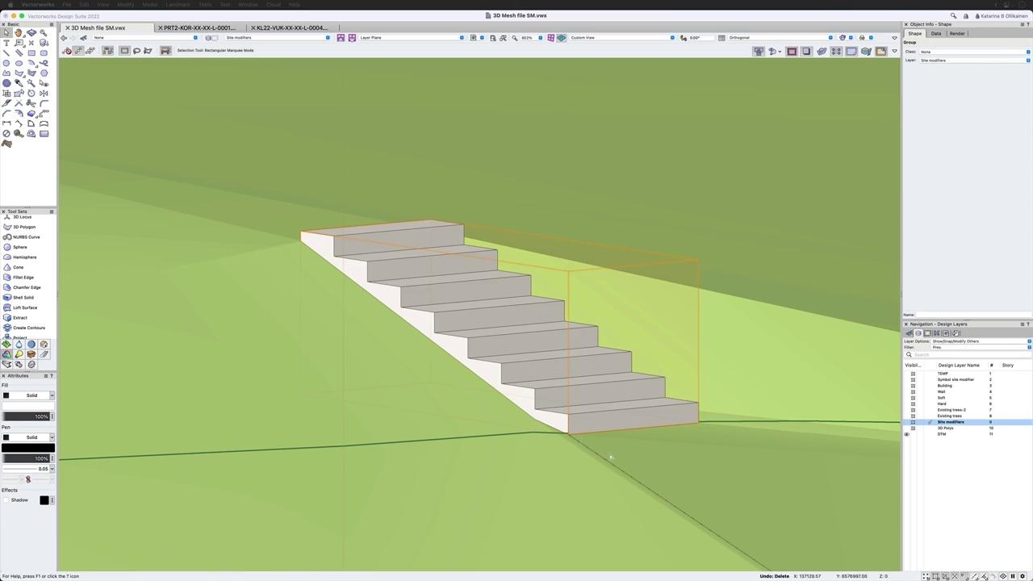
{"action": "left_click", "coordinate": [913, 434]}
{"action": "scroll", "coordinate": [589, 362], "scroll_direction": "down", "scroll_amount": 5}
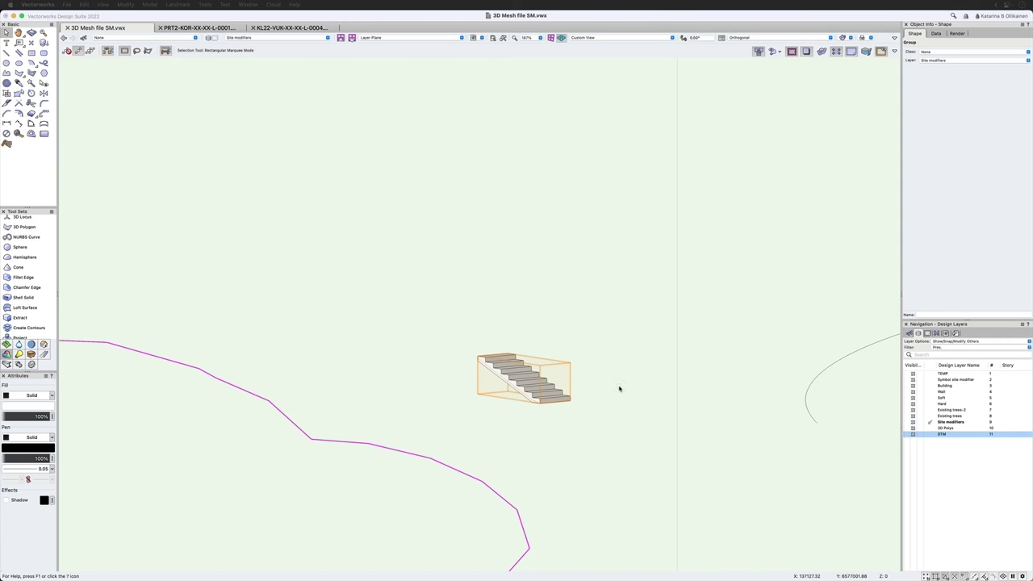
- In Top/Plan, convert the stair group into a symbol named 'Step 1' stored in the file's root folder
{"action": "key", "text": "super+5"}
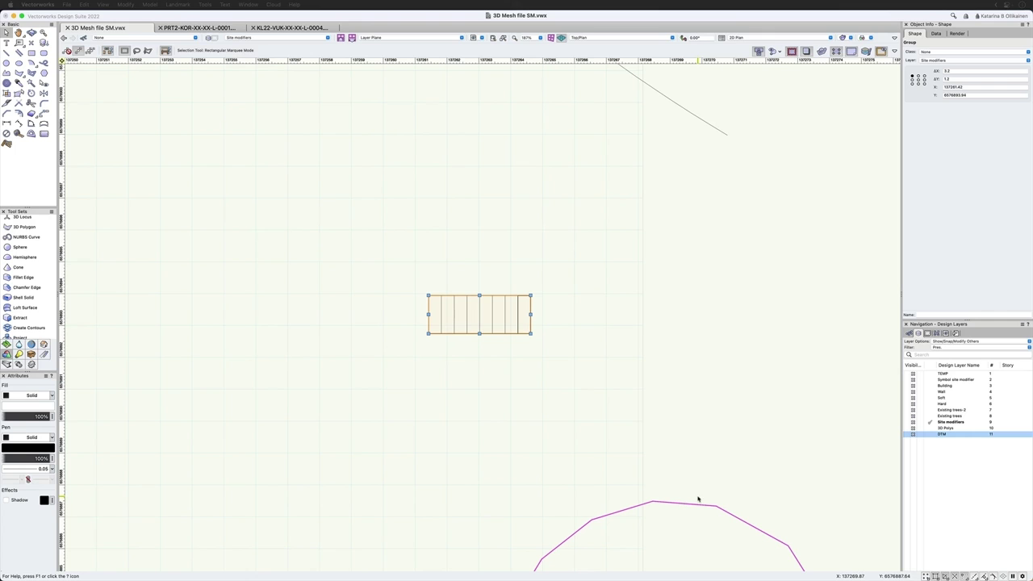
{"action": "left_click", "coordinate": [125, 5]}
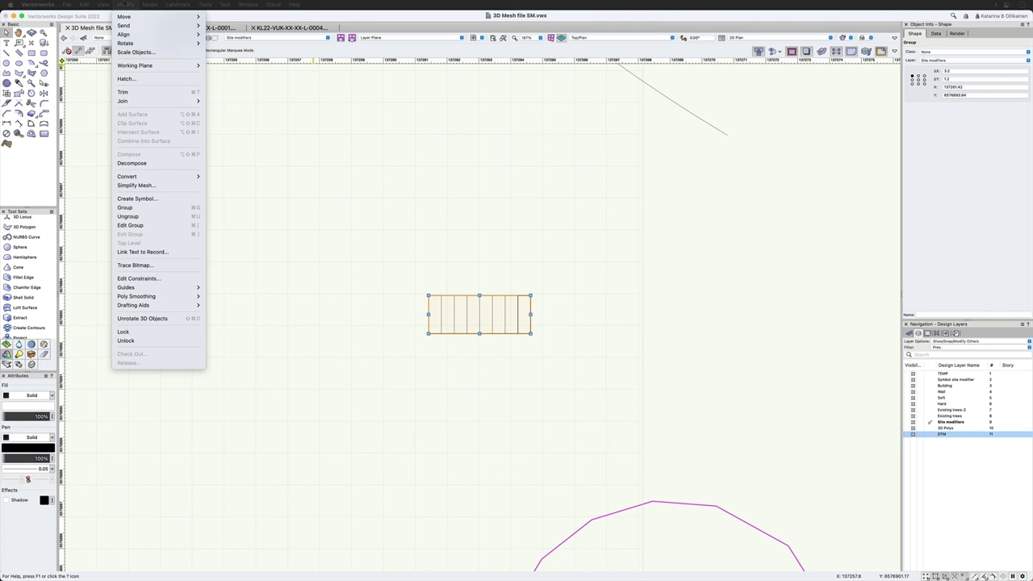
{"action": "left_click", "coordinate": [161, 199]}
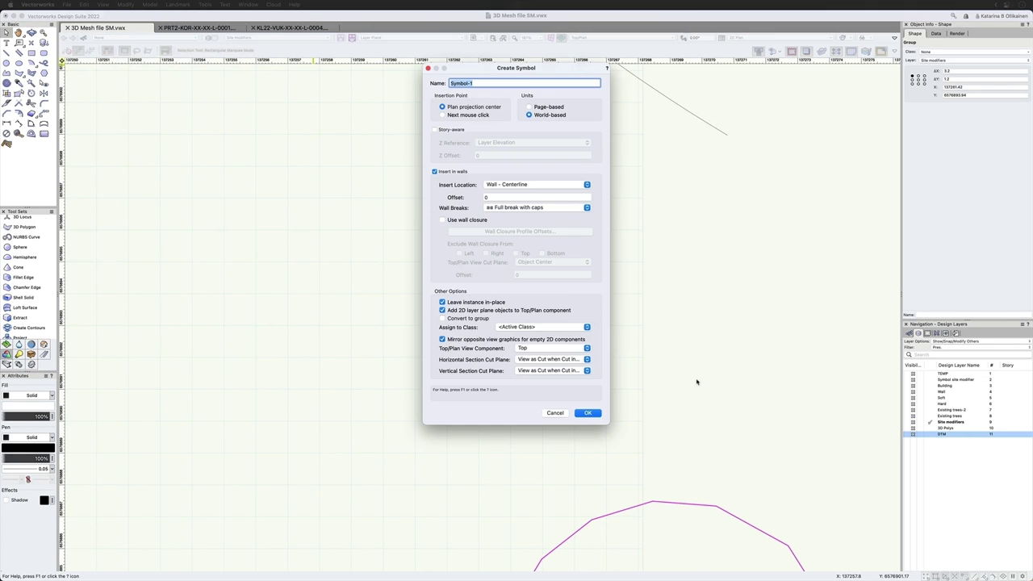
{"action": "type", "text": "Step 1"}
{"action": "left_click", "coordinate": [588, 413]}
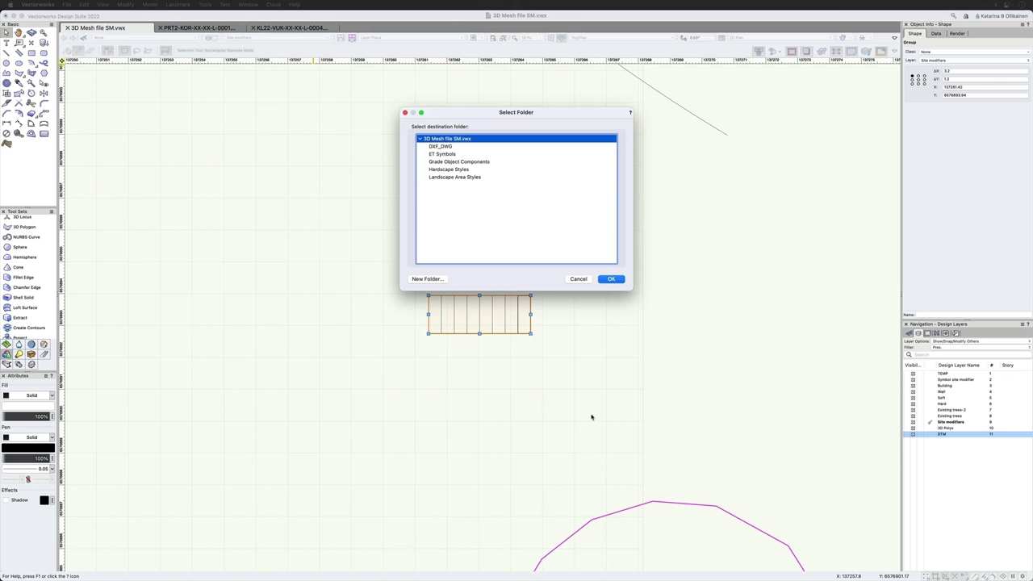
{"action": "left_click", "coordinate": [612, 278]}
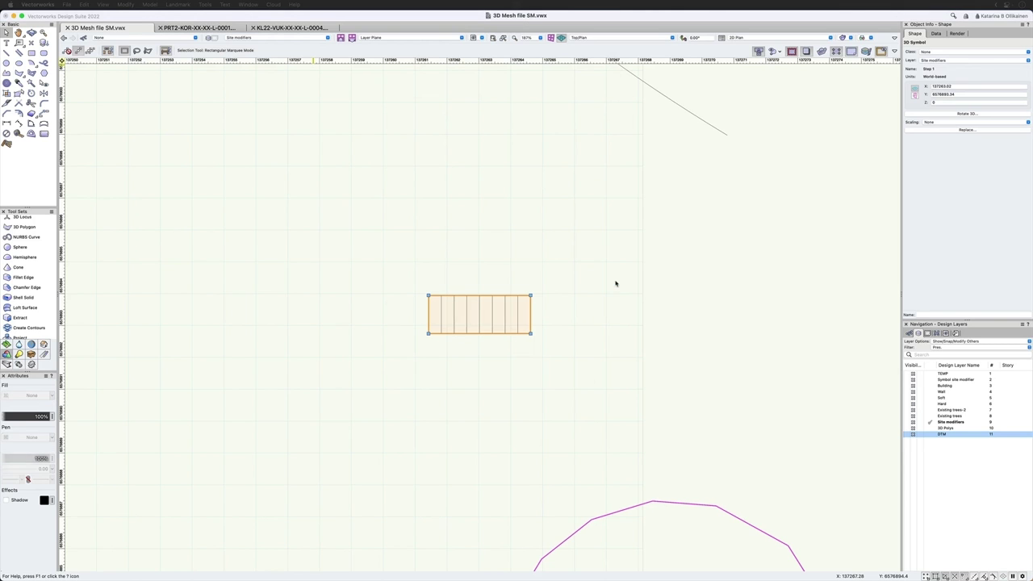
- Set Move by Points to 1 duplicate and move the Step 1 symbol up to a new spot
{"action": "scroll", "coordinate": [546, 347], "scroll_direction": "down", "scroll_amount": 5}
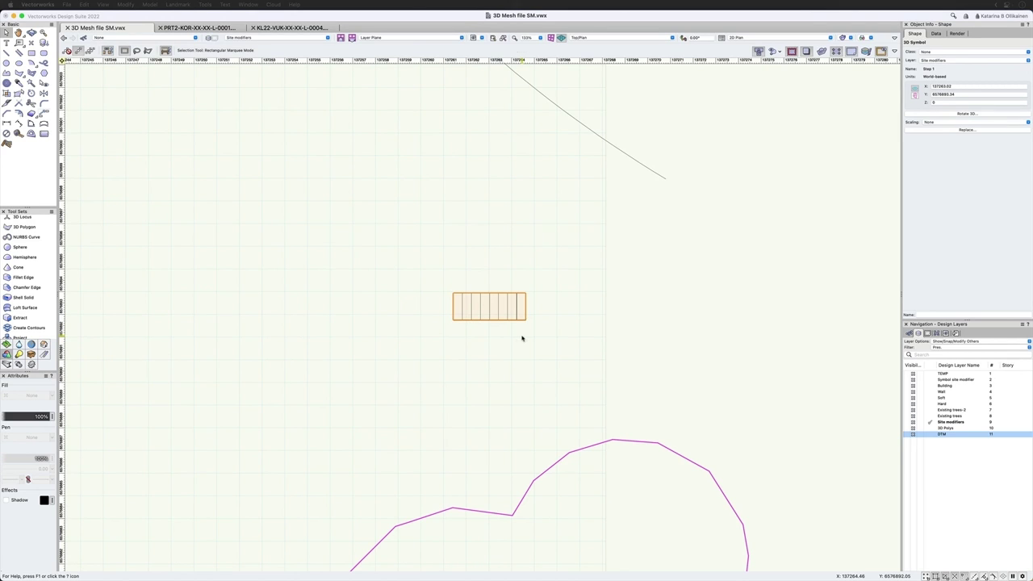
{"action": "key", "text": "alt+shift+m"}
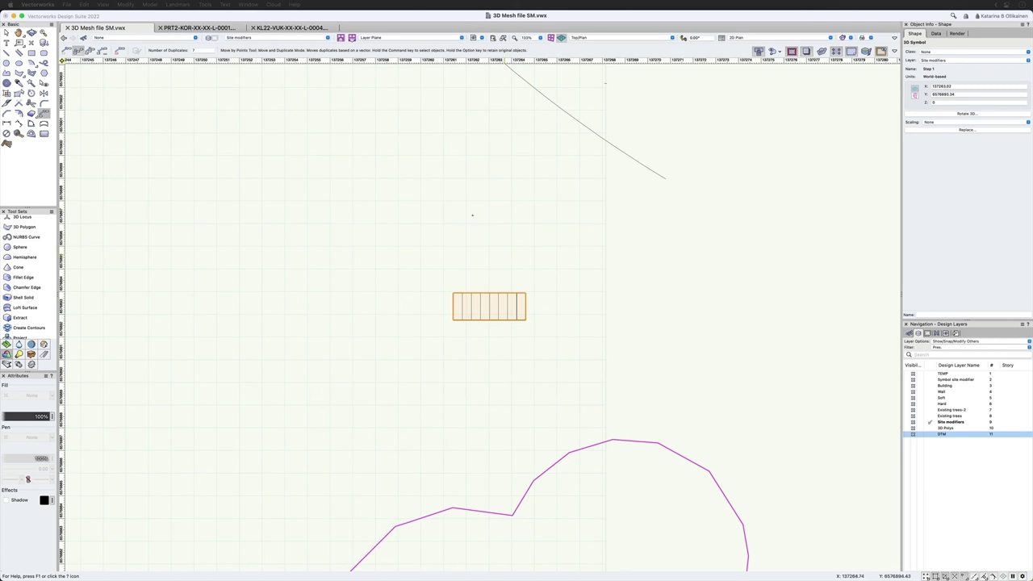
{"action": "type", "text": "1"}
{"action": "key", "text": "Return"}
{"action": "left_click", "coordinate": [526, 319]}
{"action": "scroll", "coordinate": [542, 438], "scroll_direction": "down", "scroll_amount": 3}
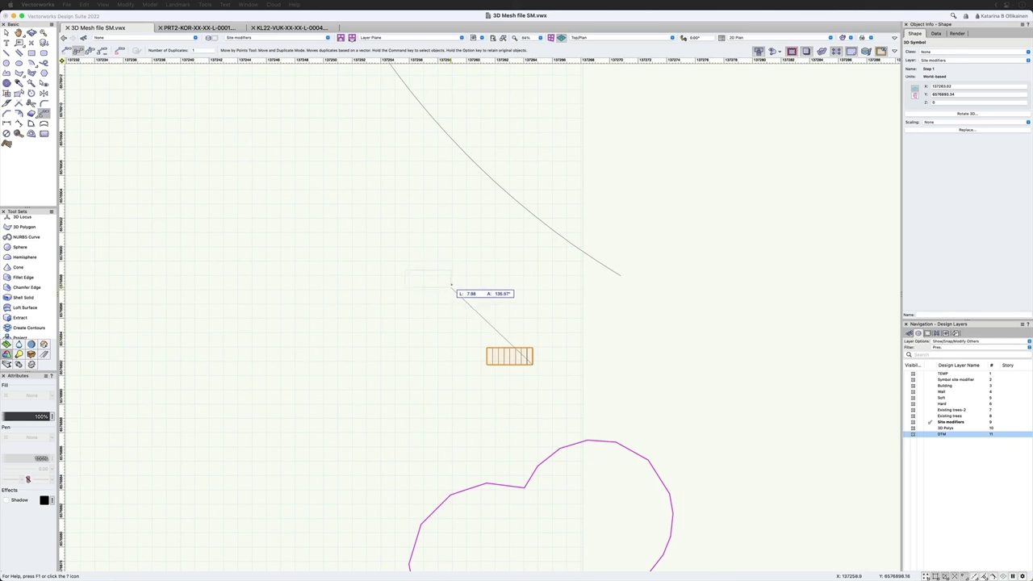
{"action": "left_click", "coordinate": [473, 284]}
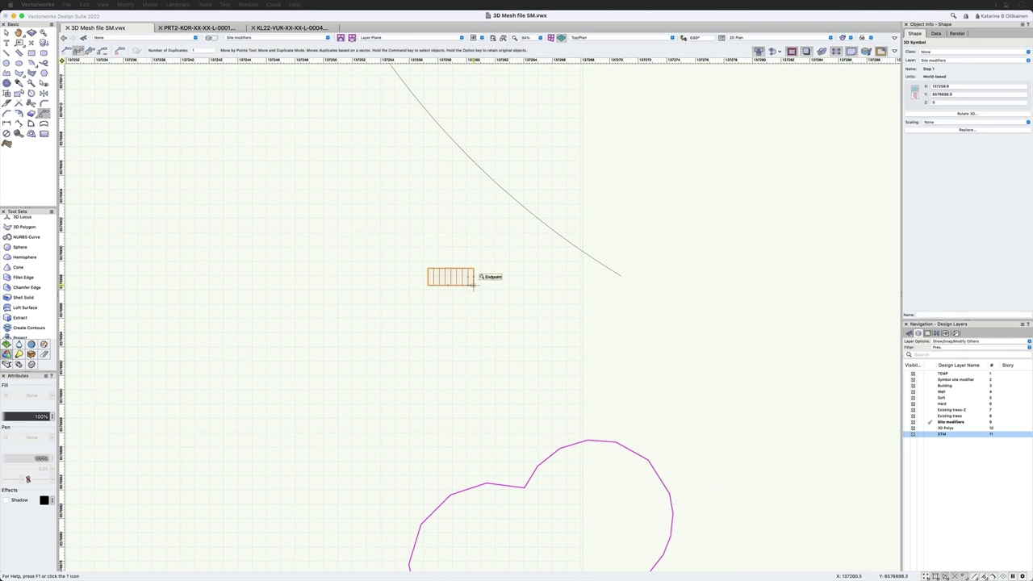
- Place a duplicate Step 1 symbol lower on the slope and show the terrain layer again
{"action": "left_click", "coordinate": [473, 284]}
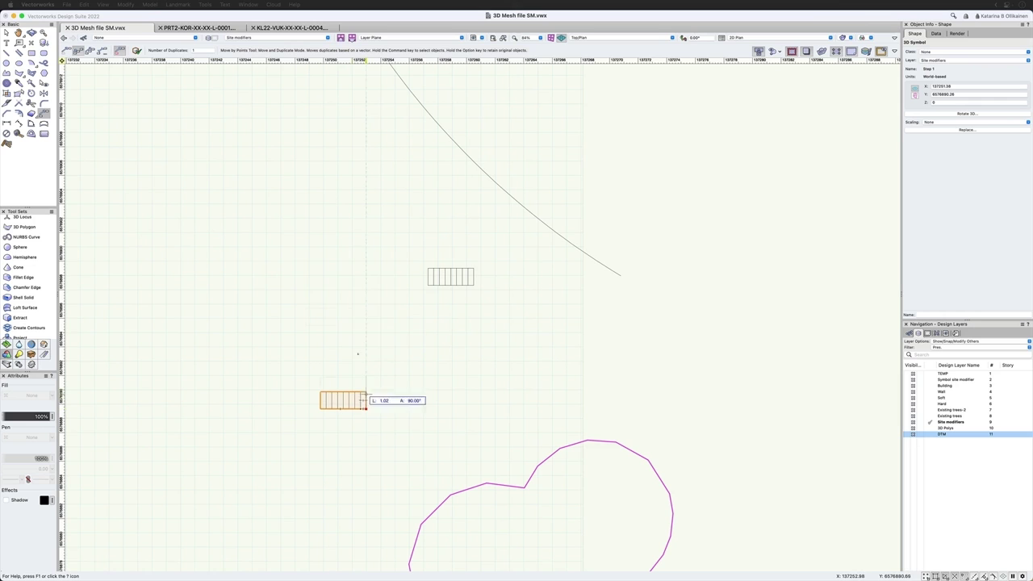
{"action": "left_click", "coordinate": [335, 281]}
{"action": "scroll", "coordinate": [423, 376], "scroll_direction": "down", "scroll_amount": 1}
{"action": "key", "text": "x"}
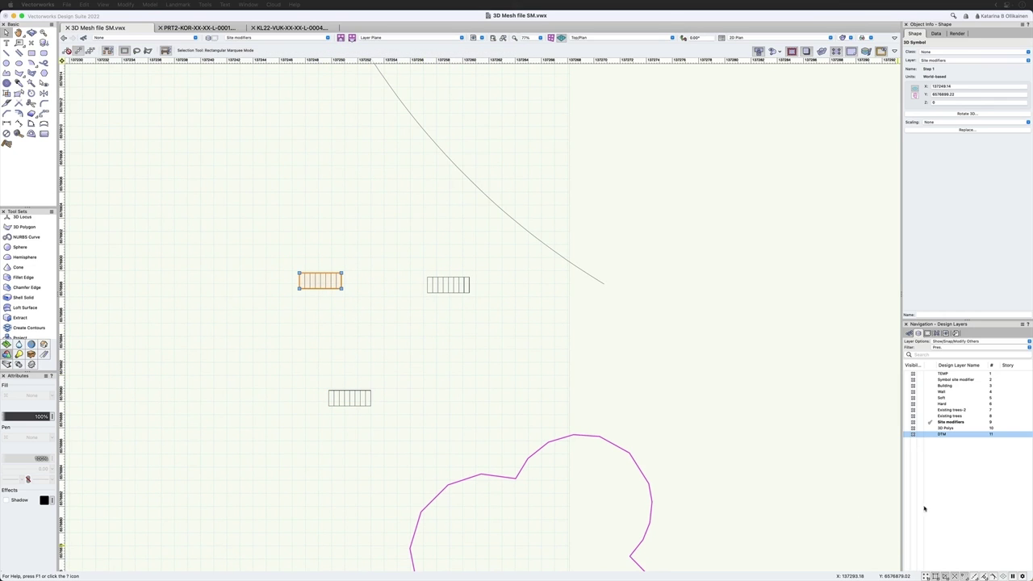
{"action": "left_click", "coordinate": [906, 435]}
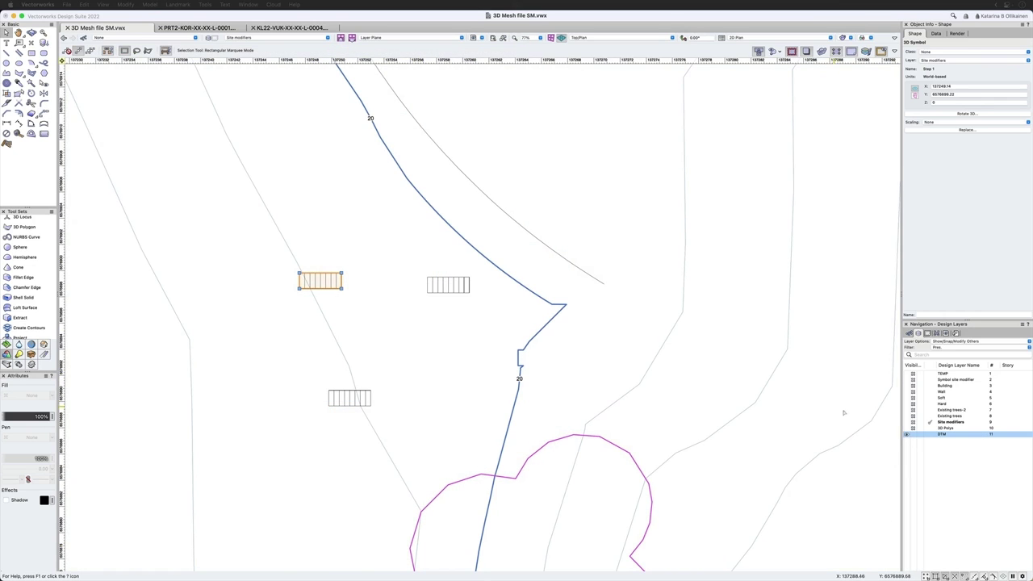
- Update the site model around the stair symbols and orbit to view them on the hillside
{"action": "left_click", "coordinate": [379, 415]}
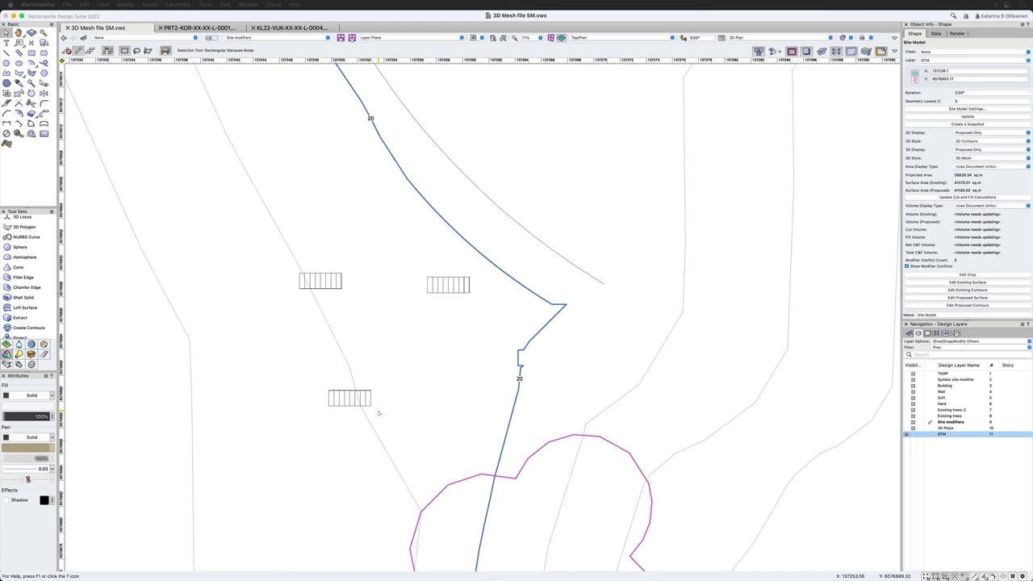
{"action": "left_click", "coordinate": [978, 118]}
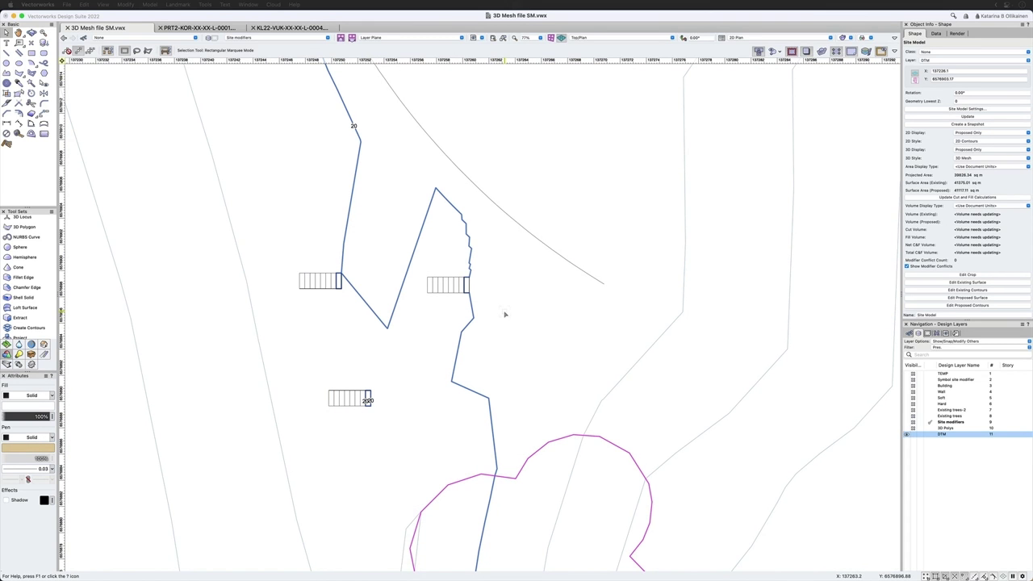
{"action": "key", "text": "shift+c"}
{"action": "left_click_drag", "start_coordinate": [505, 314], "coordinate": [482, 215]}
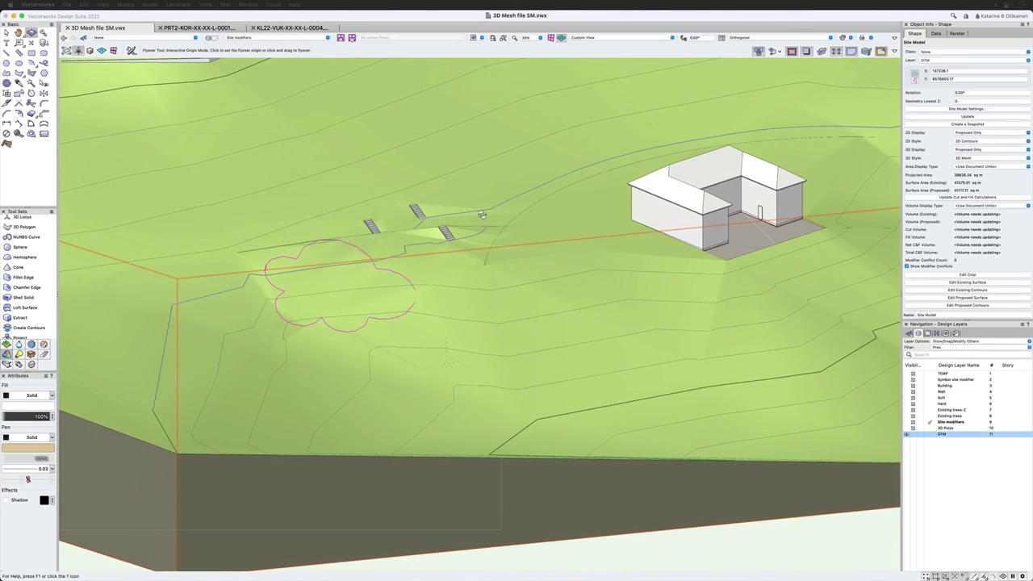
- Scroll the Resource Manager down and preview the Step 1 stair resource
{"action": "key", "text": "super+r"}
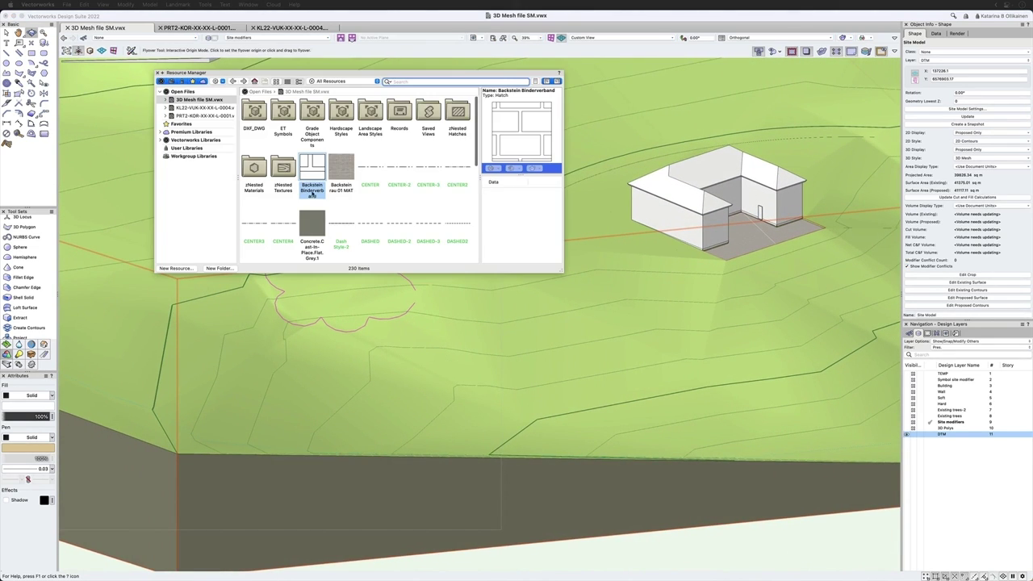
{"action": "scroll", "coordinate": [462, 213], "scroll_direction": "down", "scroll_amount": 5}
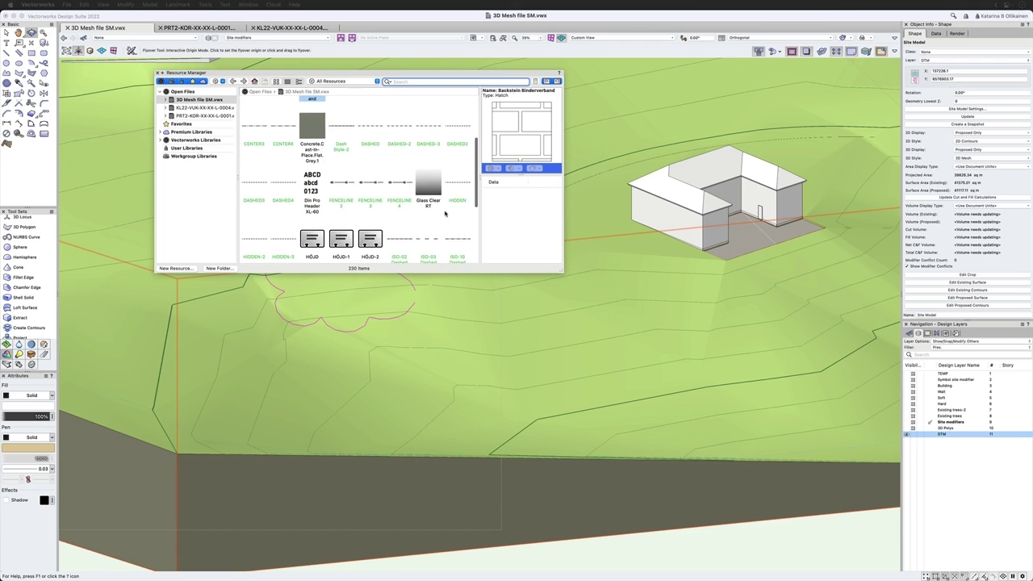
{"action": "scroll", "coordinate": [455, 248], "scroll_direction": "down", "scroll_amount": 2}
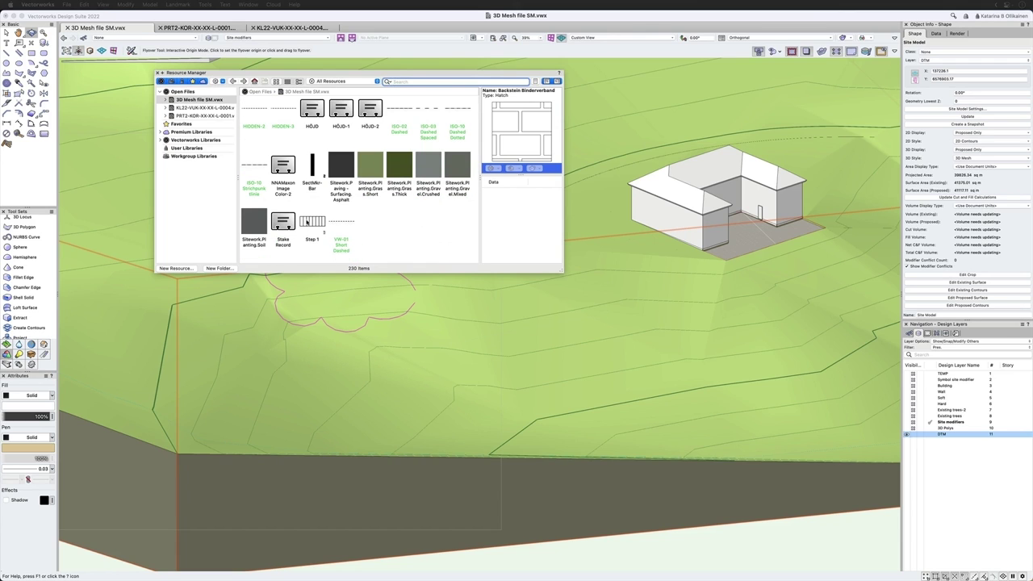
{"action": "left_click", "coordinate": [307, 221]}
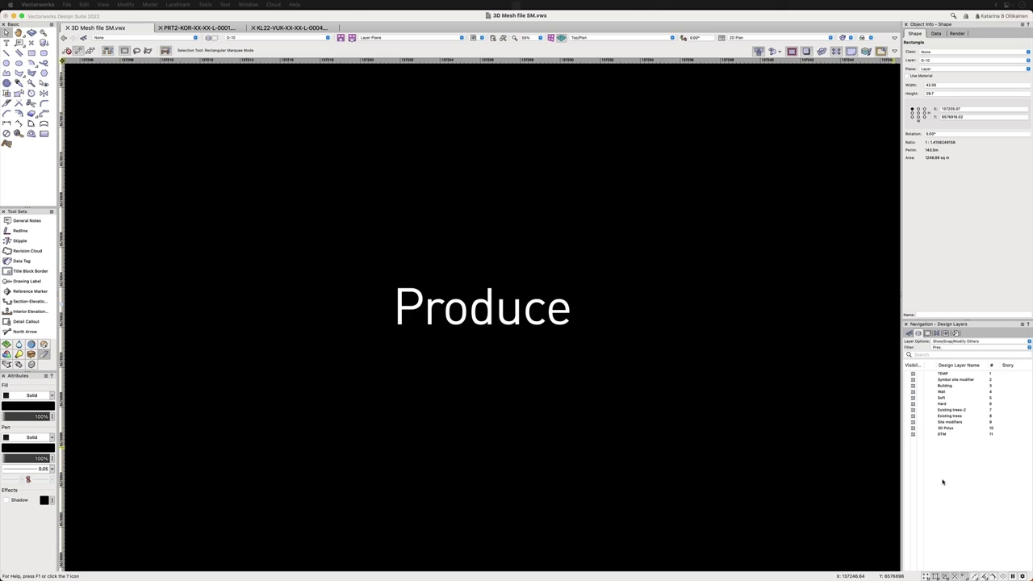
- Switch to the KL22-VUK-XX-XX-L-0004 hillside house drawing
{"action": "left_click", "coordinate": [281, 29]}
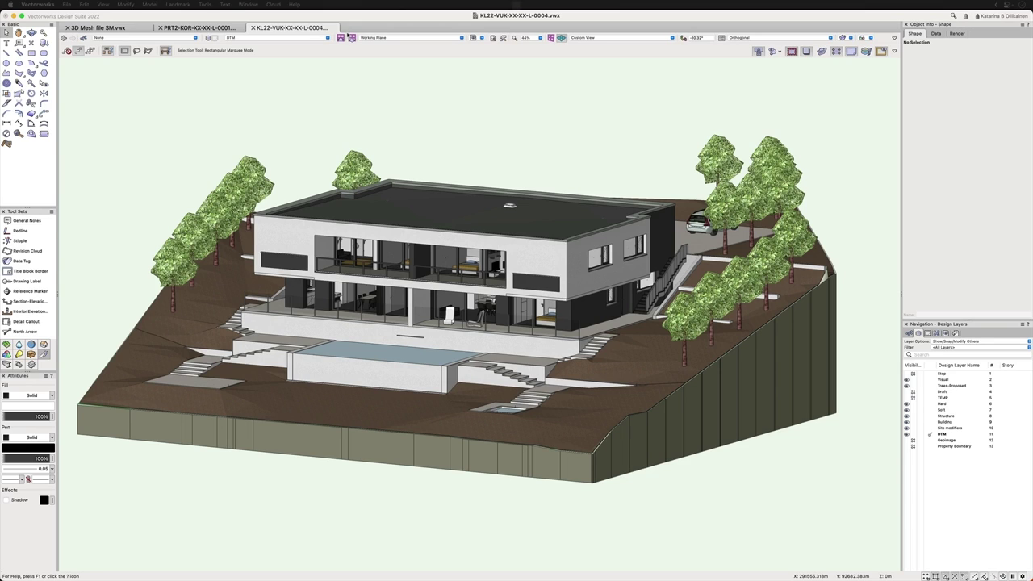
- Select and deselect the building model, then recall the '2 step' saved view
{"action": "left_click", "coordinate": [399, 218]}
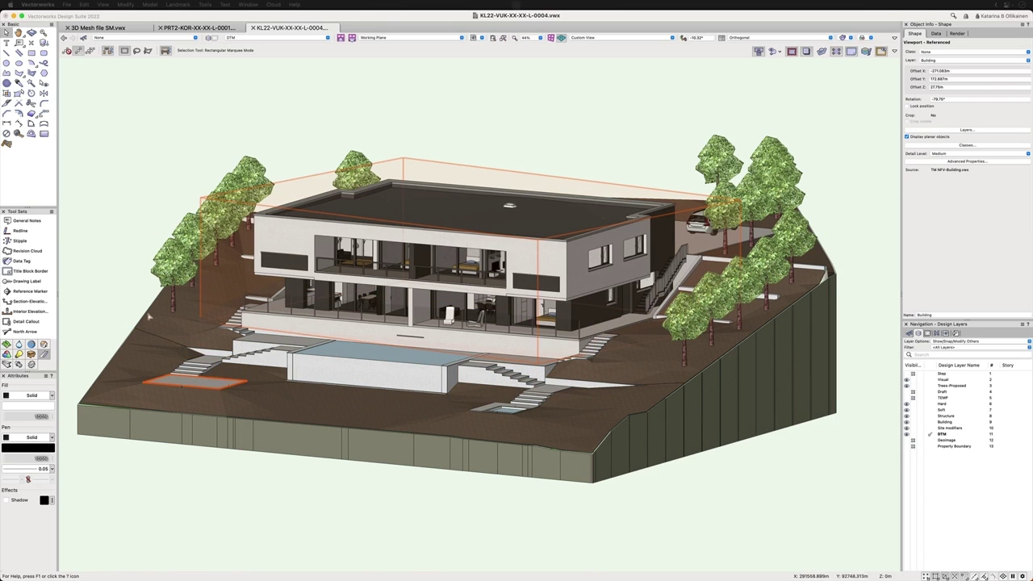
{"action": "left_click", "coordinate": [105, 232]}
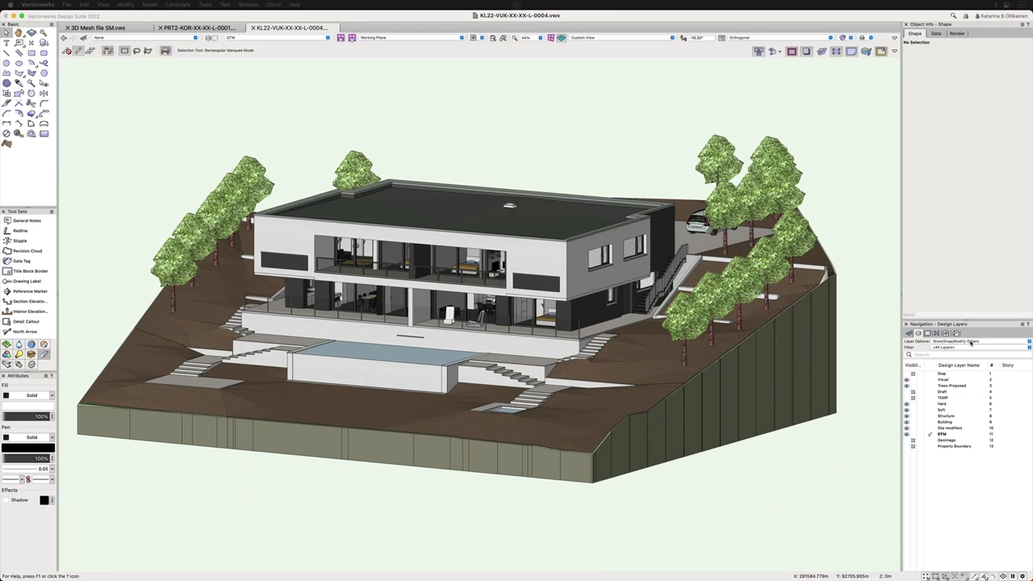
{"action": "left_click", "coordinate": [947, 333]}
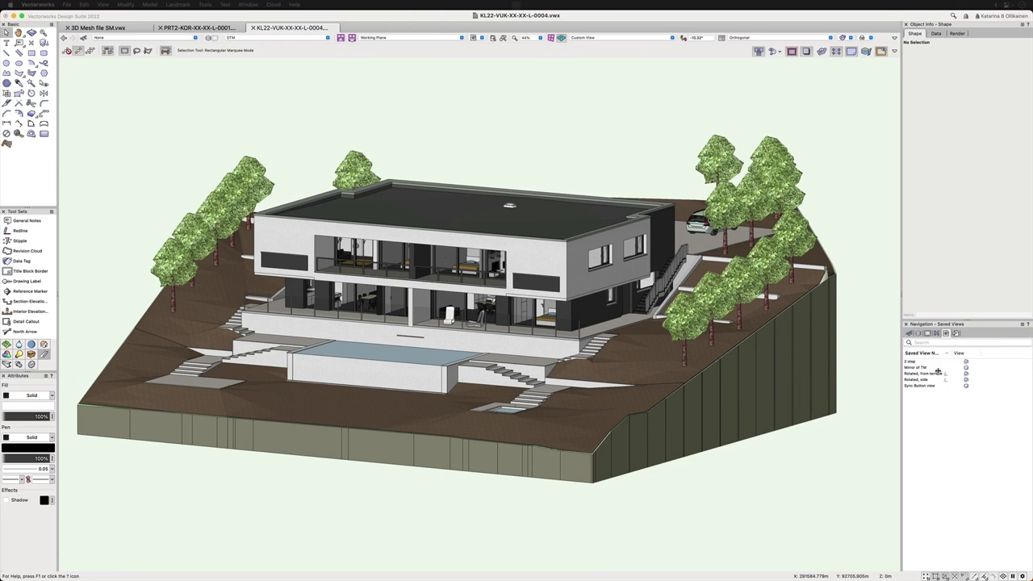
{"action": "double_click", "coordinate": [931, 362]}
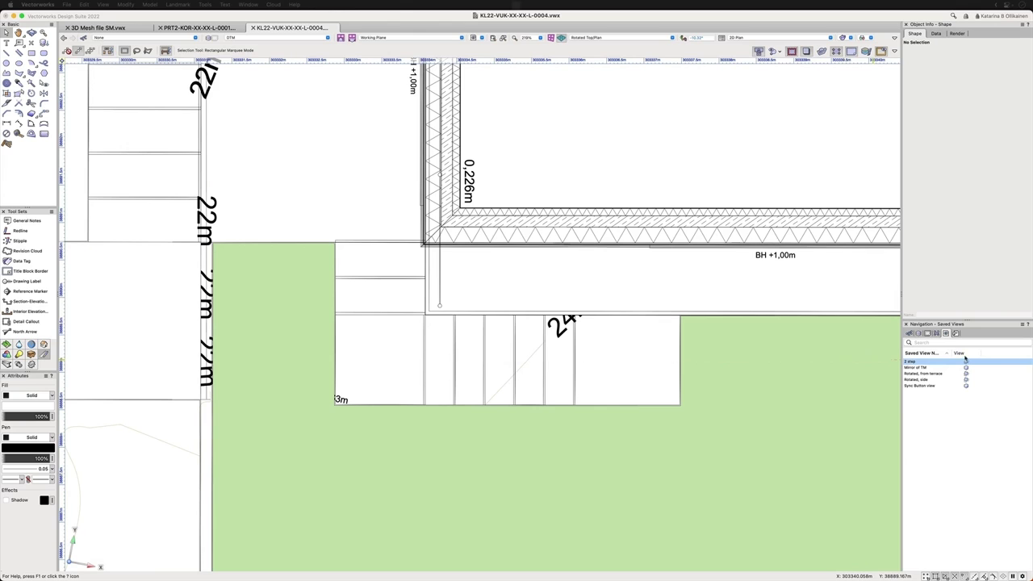
- Make Step the active design layer and set layer display to Active Only
{"action": "left_click", "coordinate": [919, 334]}
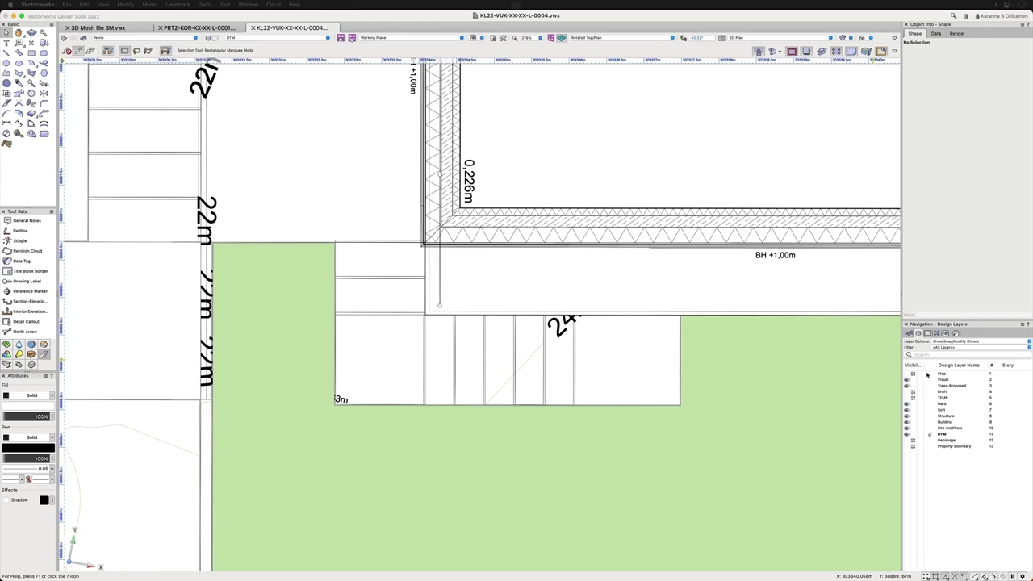
{"action": "left_click", "coordinate": [930, 376]}
{"action": "left_click", "coordinate": [957, 341]}
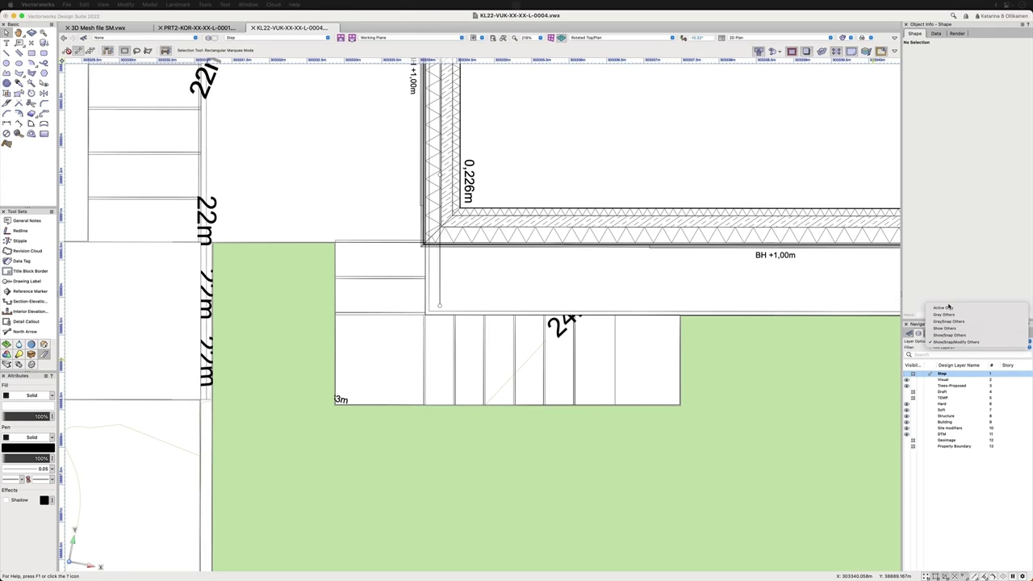
{"action": "left_click", "coordinate": [950, 309]}
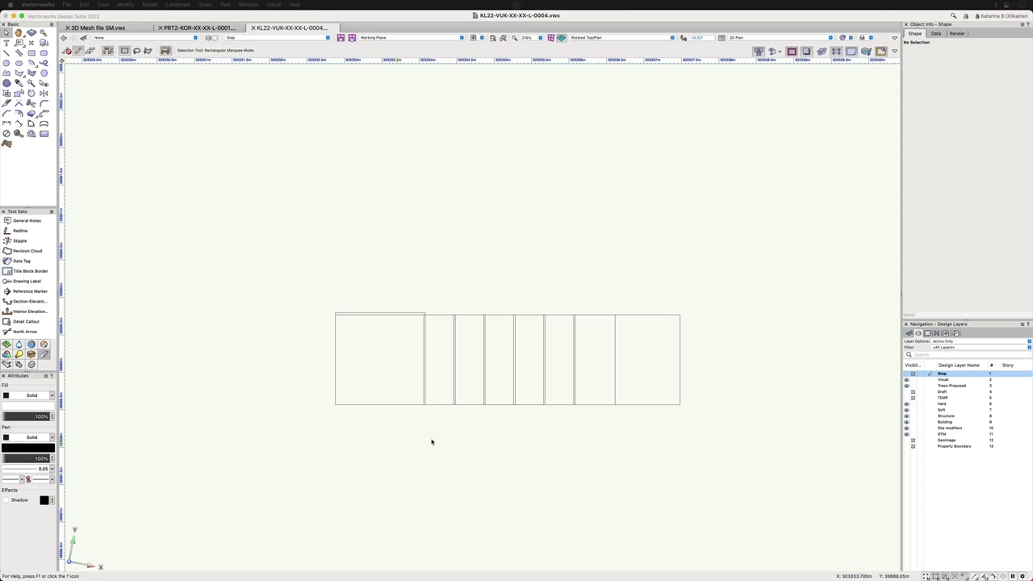
- Fly over into a rendered 3D view and select the concrete stair solid
{"action": "key", "text": "shift+c"}
{"action": "left_click_drag", "start_coordinate": [457, 438], "coordinate": [557, 316]}
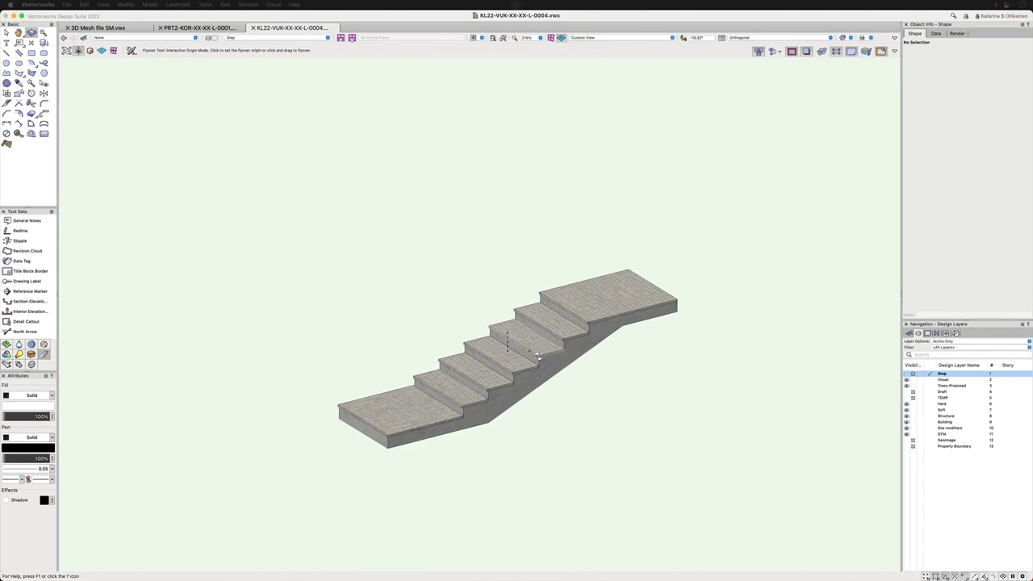
{"action": "scroll", "coordinate": [538, 401], "scroll_direction": "up", "scroll_amount": 3}
{"action": "key", "text": "x"}
{"action": "left_click", "coordinate": [526, 380]}
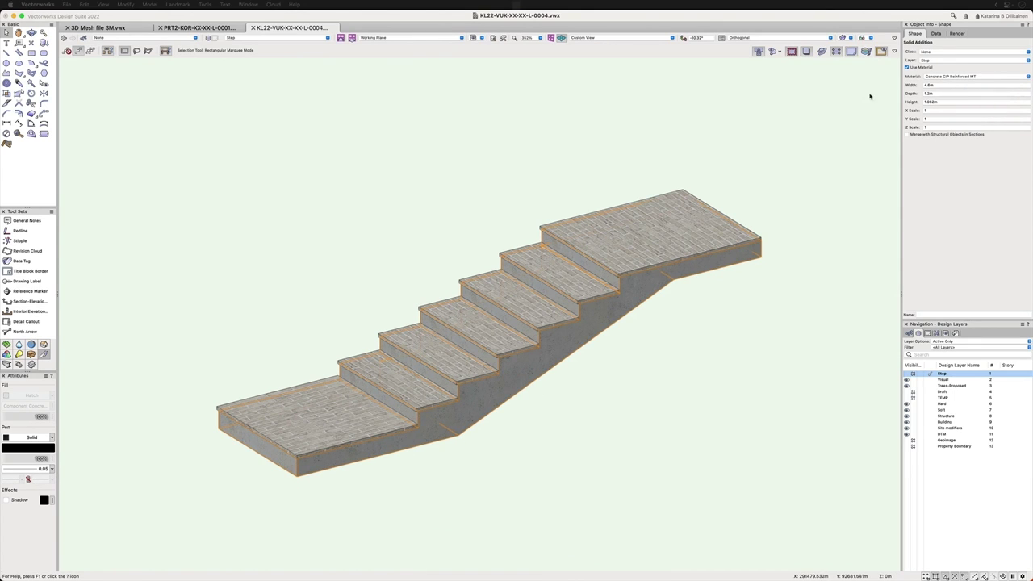
- Select the stair's top landing paving slab and view the stair outlines in Top/Plan
{"action": "left_click", "coordinate": [650, 234]}
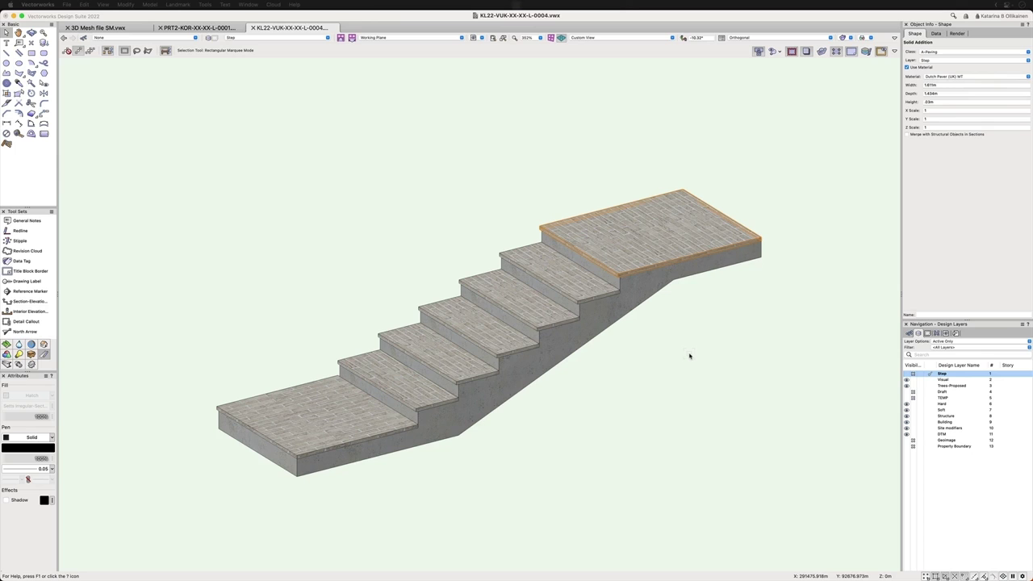
{"action": "key", "text": "F5"}
{"action": "scroll", "coordinate": [773, 312], "scroll_direction": "down", "scroll_amount": 4}
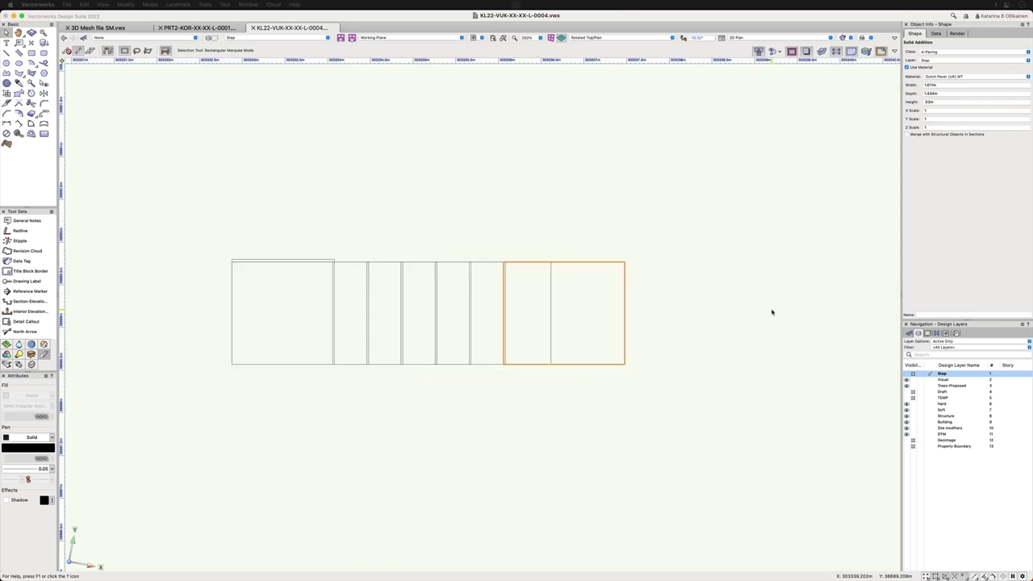
{"action": "scroll", "coordinate": [645, 261], "scroll_direction": "up", "scroll_amount": 3}
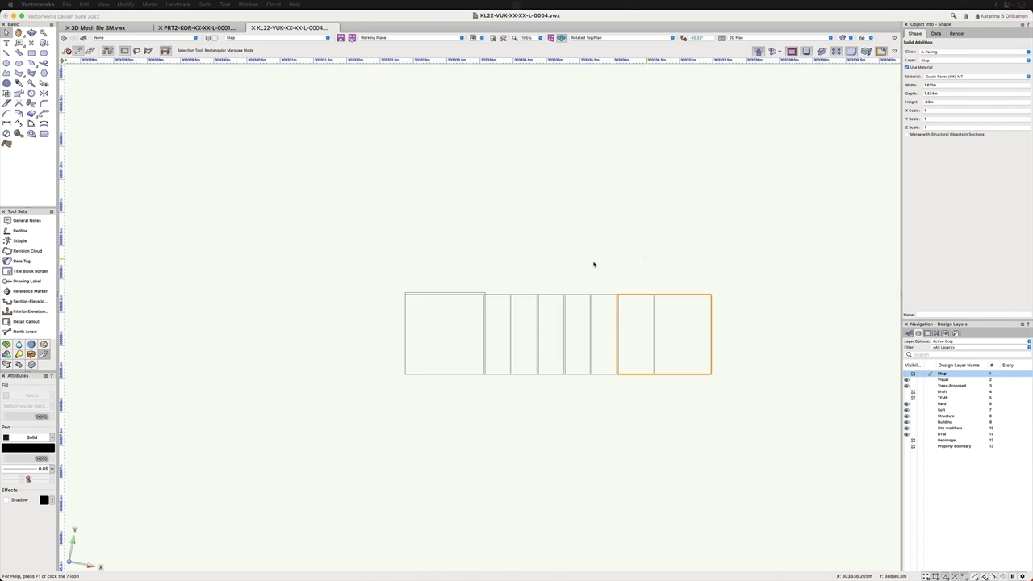
- Draw a 1/A1 section line lengthwise through the stair and start a section viewport from it
{"action": "left_click", "coordinate": [37, 301]}
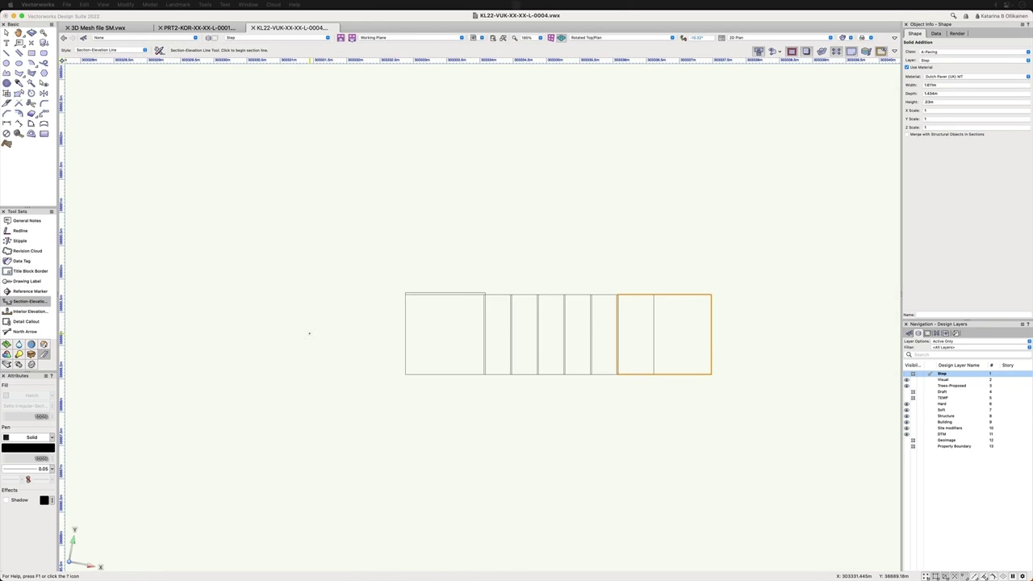
{"action": "left_click", "coordinate": [310, 333]}
{"action": "left_click", "coordinate": [840, 333]}
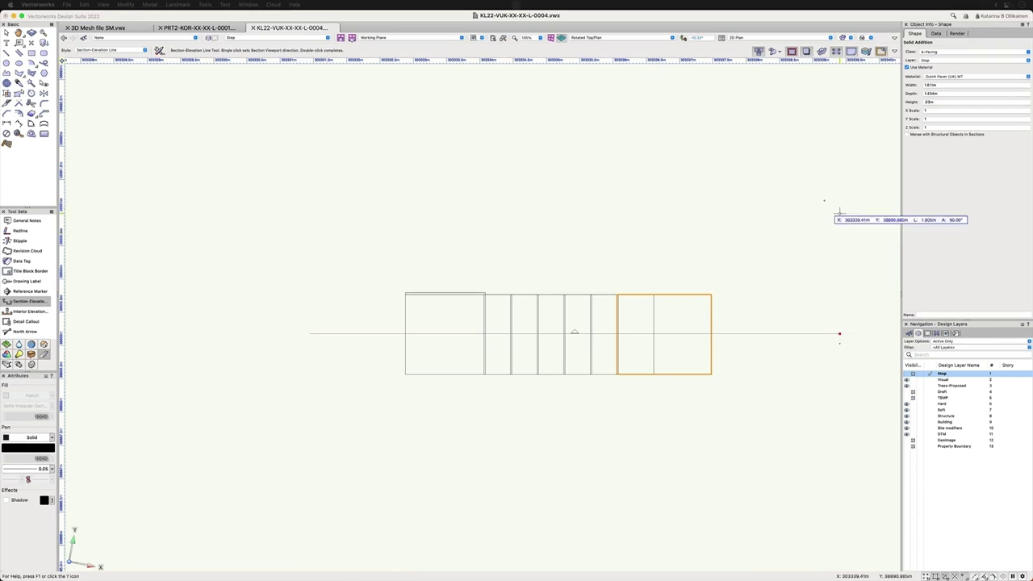
{"action": "double_click", "coordinate": [840, 196]}
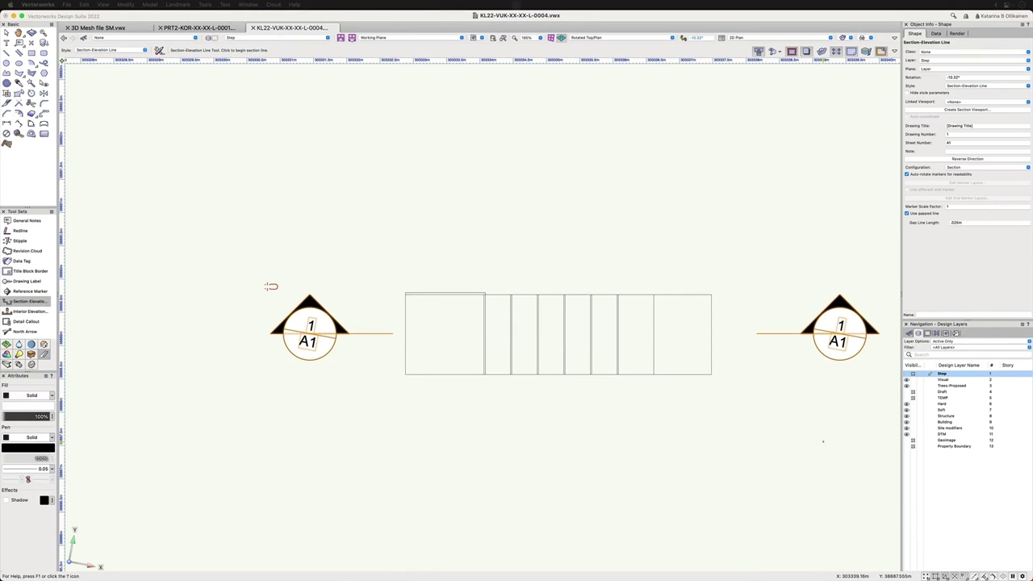
{"action": "key", "text": "x"}
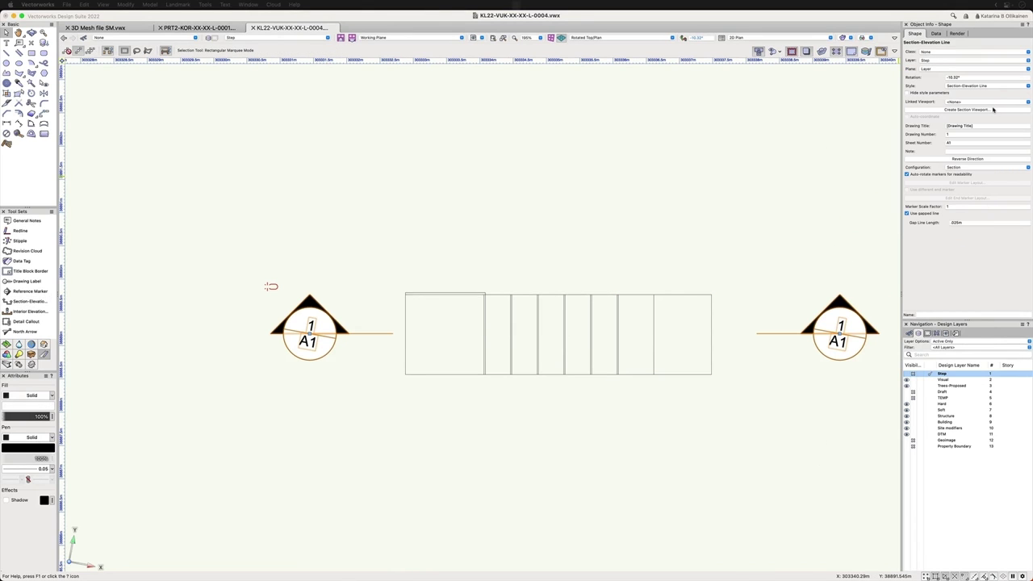
{"action": "left_click", "coordinate": [993, 109]}
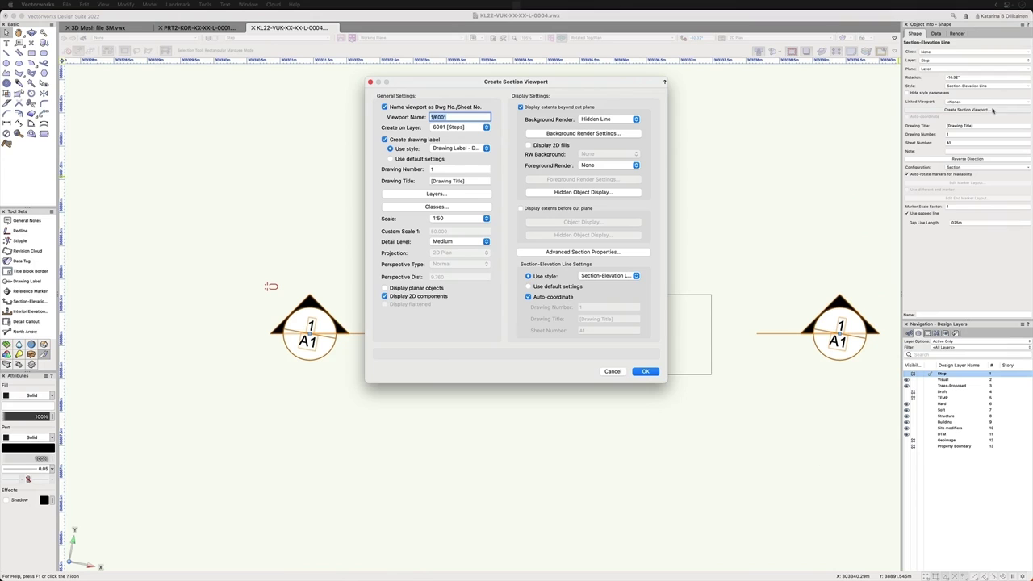
- Create the section viewport at 1:20 scale and zoom in and out to inspect the stepped profile
{"action": "left_click", "coordinate": [459, 219]}
{"action": "left_click", "coordinate": [461, 203]}
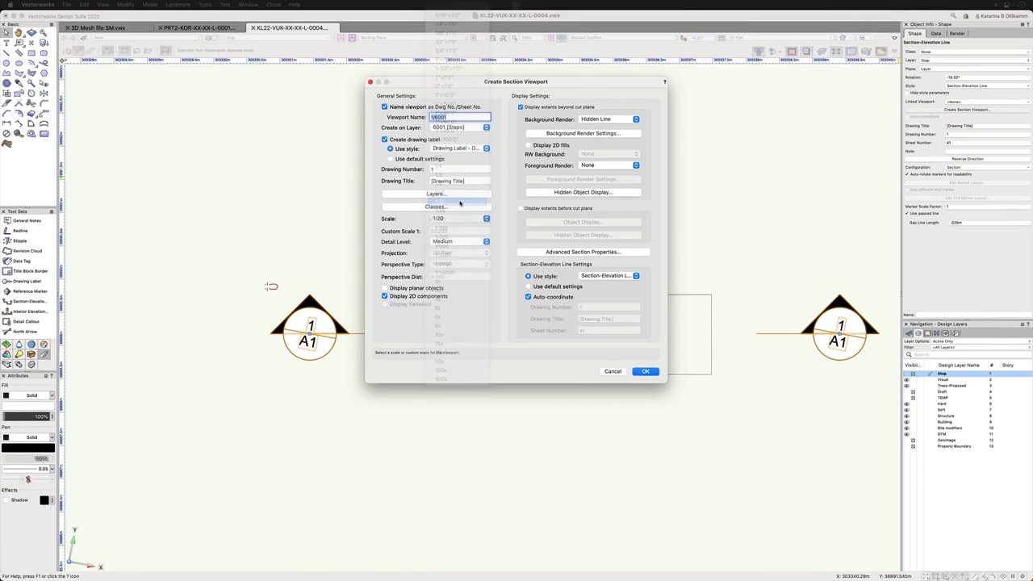
{"action": "left_click", "coordinate": [646, 372]}
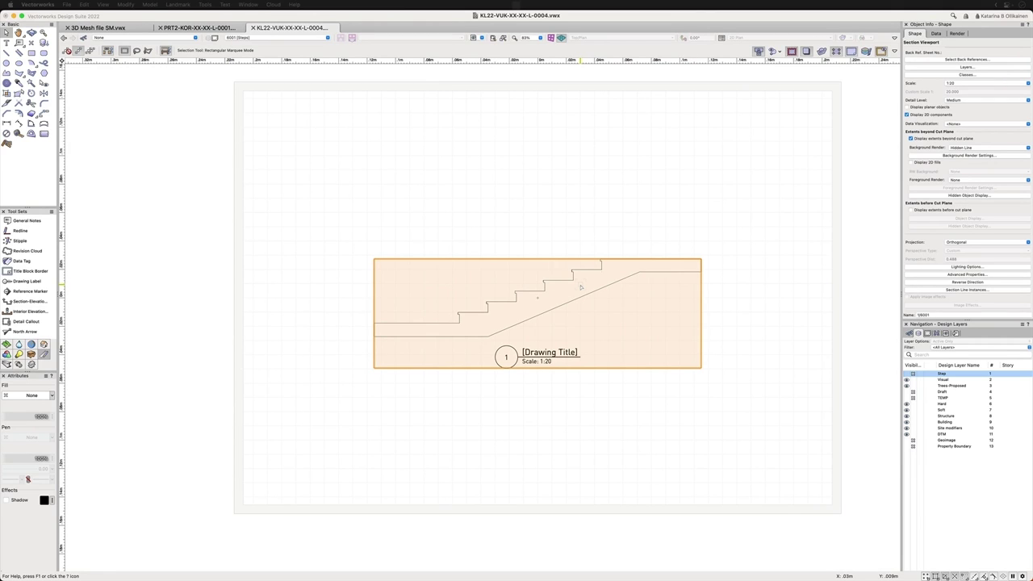
{"action": "scroll", "coordinate": [574, 270], "scroll_direction": "up", "scroll_amount": 1}
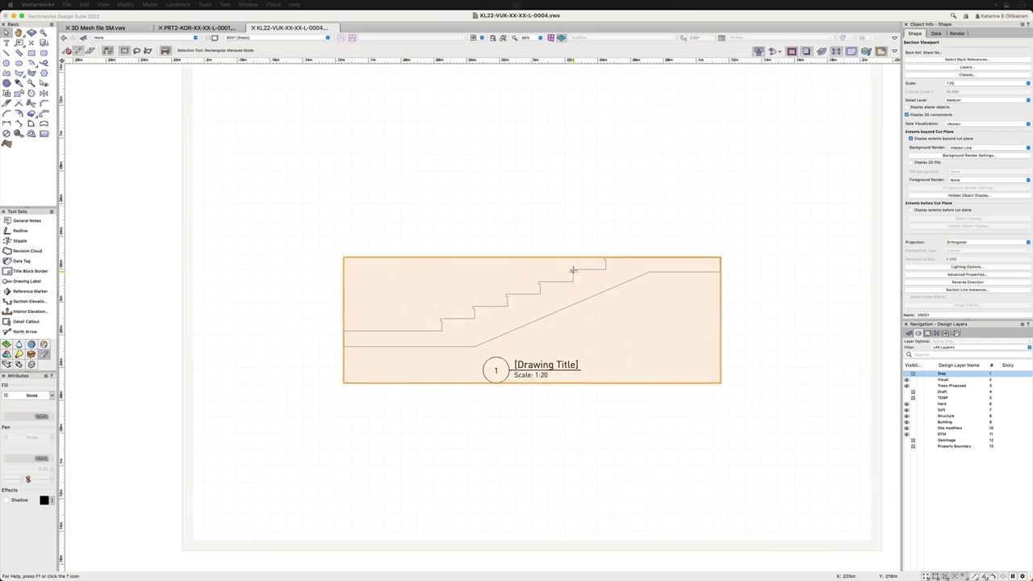
{"action": "scroll", "coordinate": [573, 269], "scroll_direction": "up", "scroll_amount": 3}
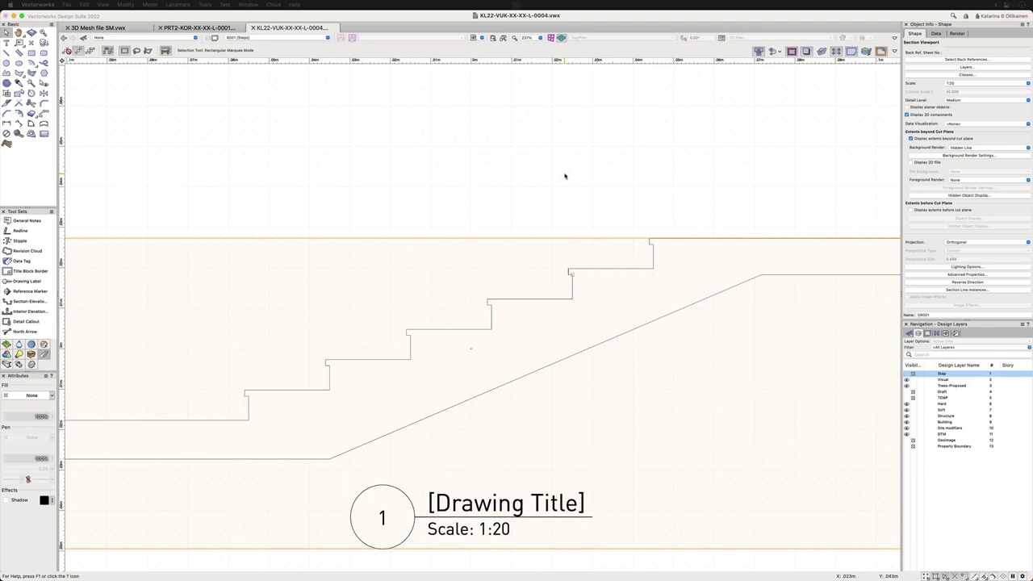
{"action": "scroll", "coordinate": [565, 173], "scroll_direction": "down", "scroll_amount": 2}
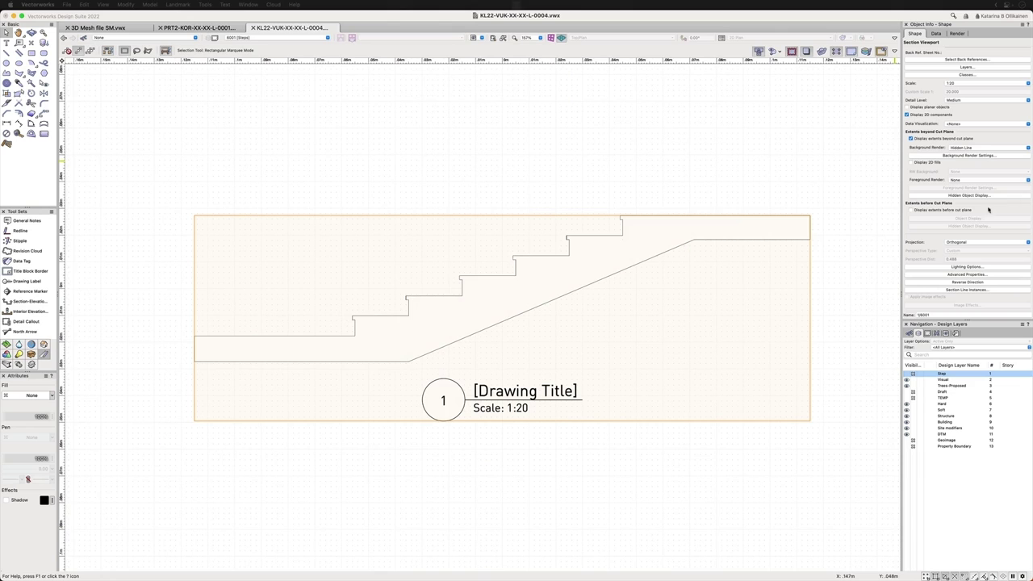
- Set Advanced Section Properties to Separate Cross Sections using attributes of original objects
{"action": "left_click", "coordinate": [995, 275]}
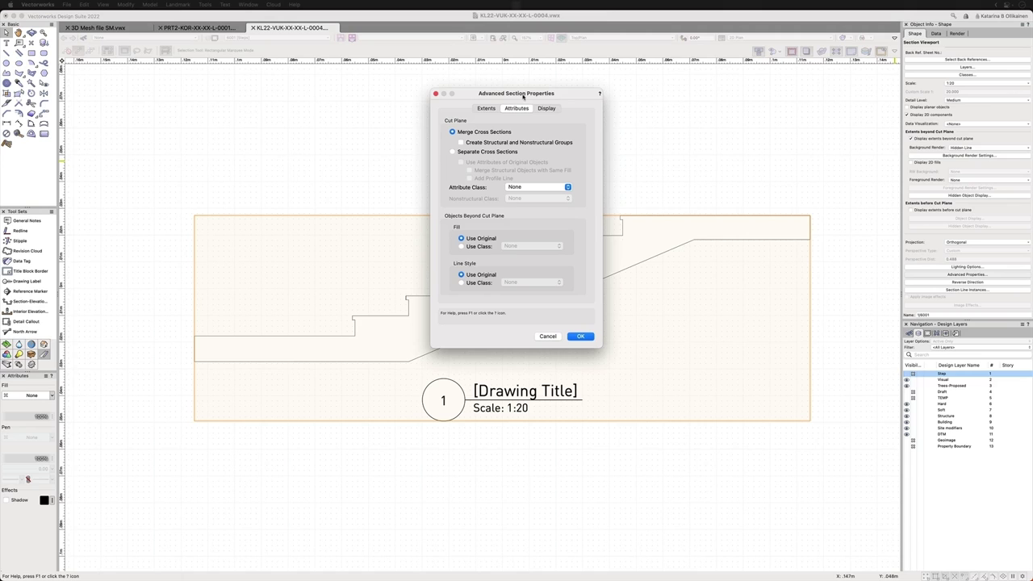
{"action": "left_click_drag", "start_coordinate": [523, 97], "coordinate": [521, 99]}
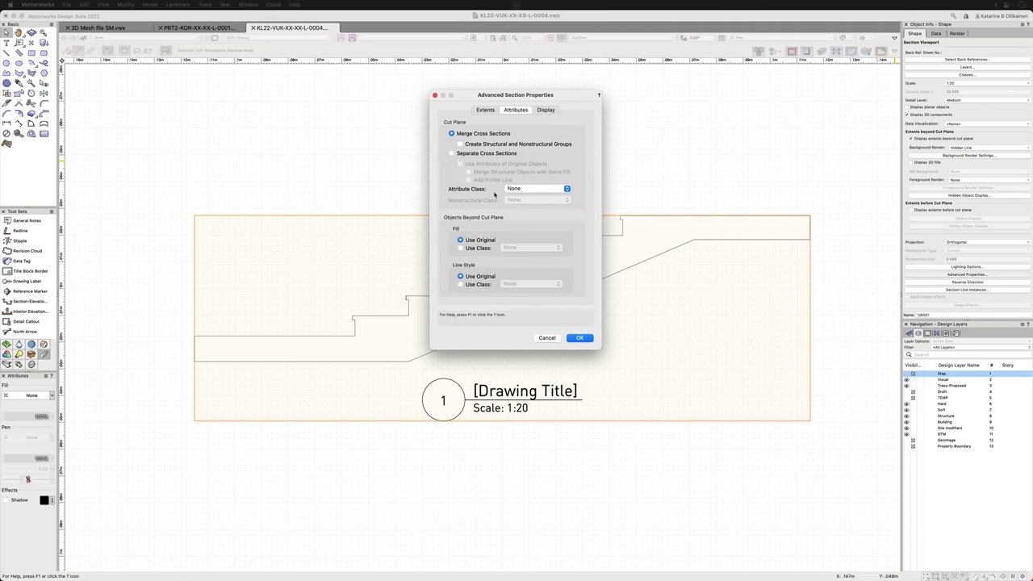
{"action": "left_click", "coordinate": [489, 154]}
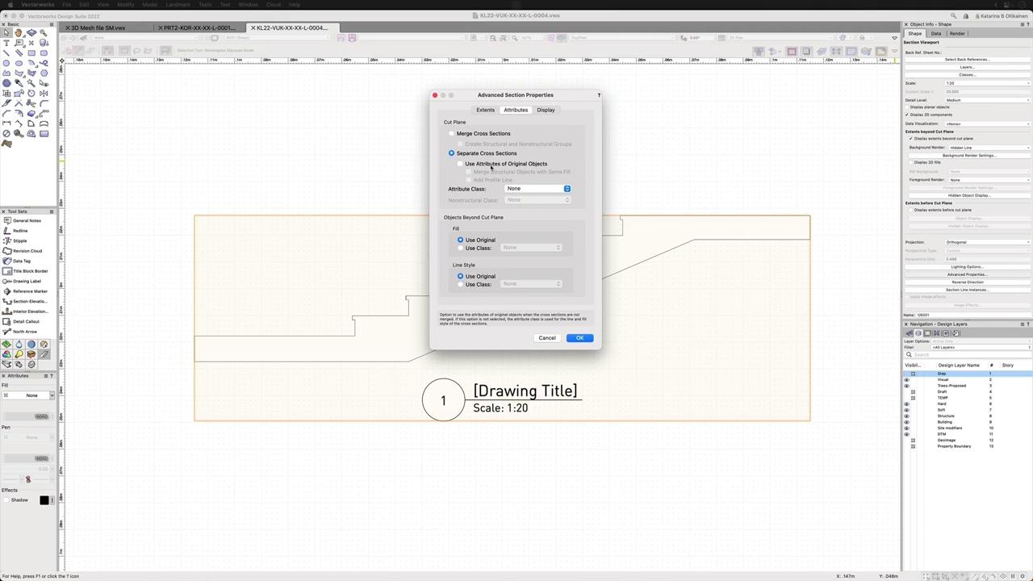
{"action": "left_click", "coordinate": [517, 162]}
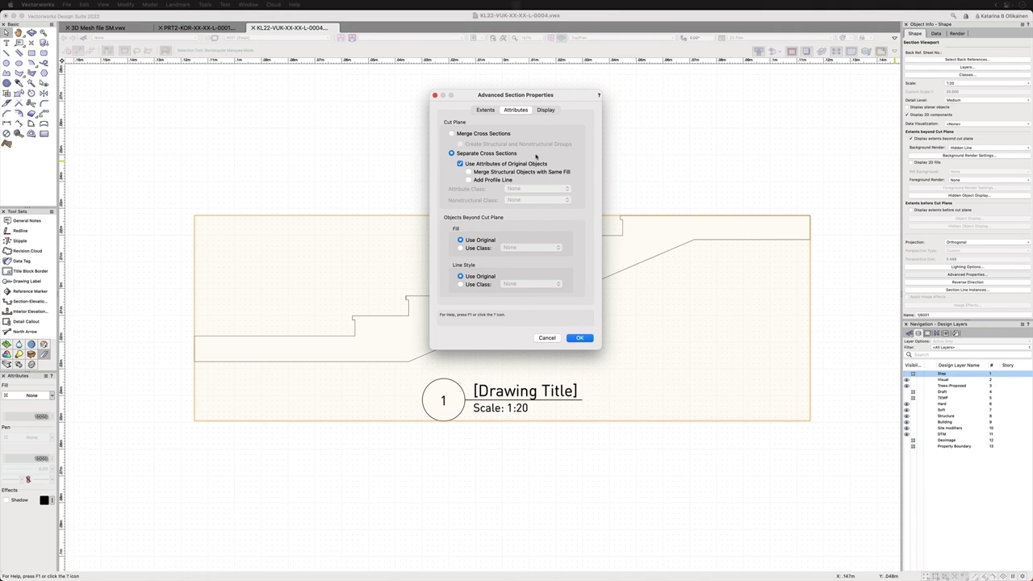
{"action": "left_click", "coordinate": [580, 338]}
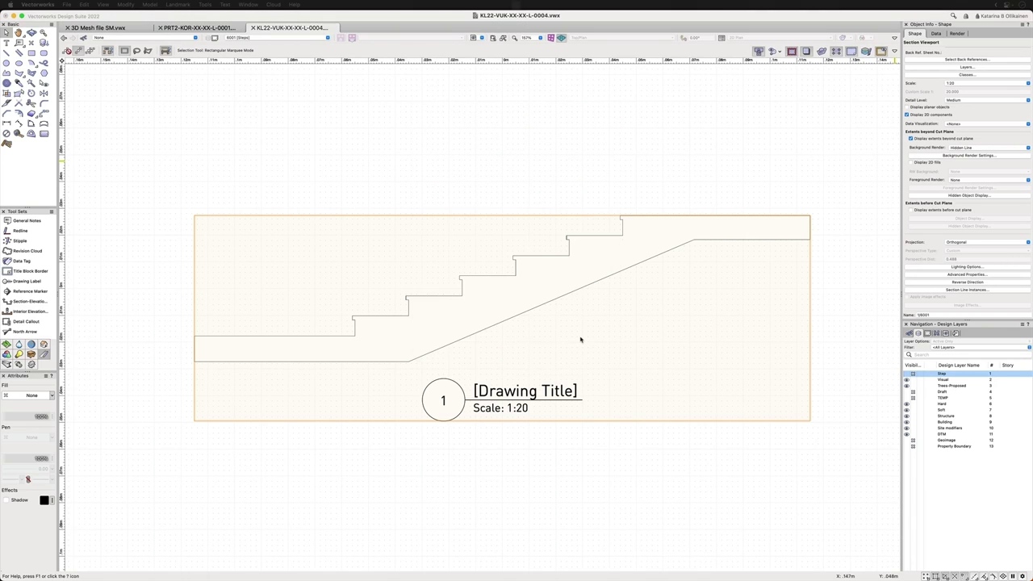
- Update the section viewport, then enter the Step design layer behind it
{"action": "scroll", "coordinate": [962, 148], "scroll_direction": "up", "scroll_amount": 3}
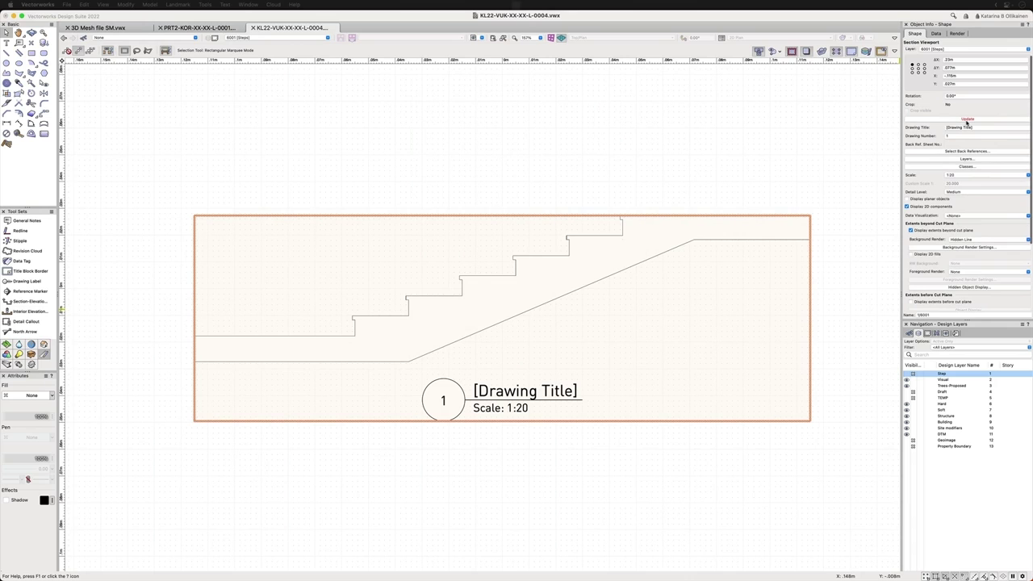
{"action": "left_click", "coordinate": [969, 120]}
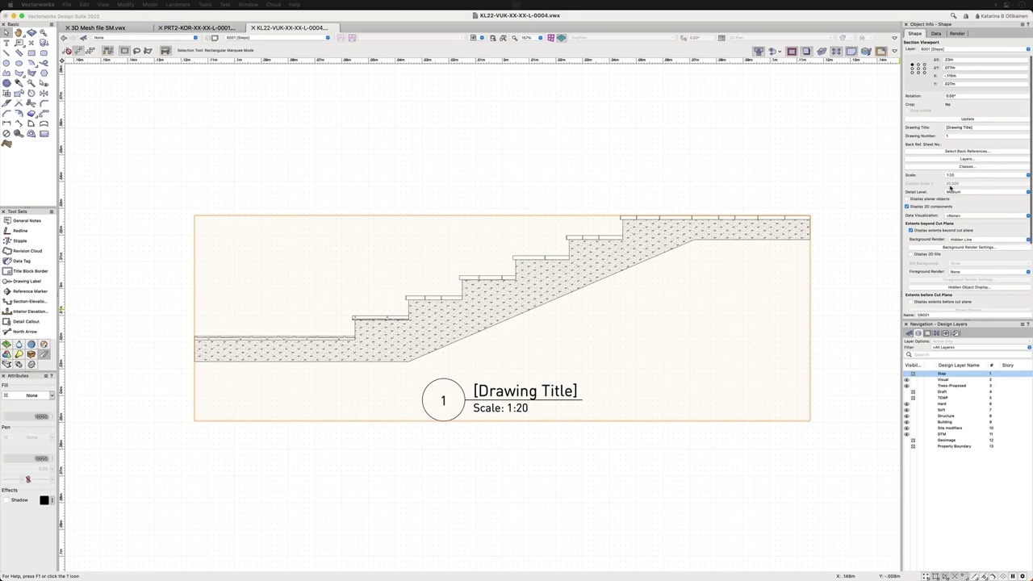
{"action": "left_click", "coordinate": [711, 129]}
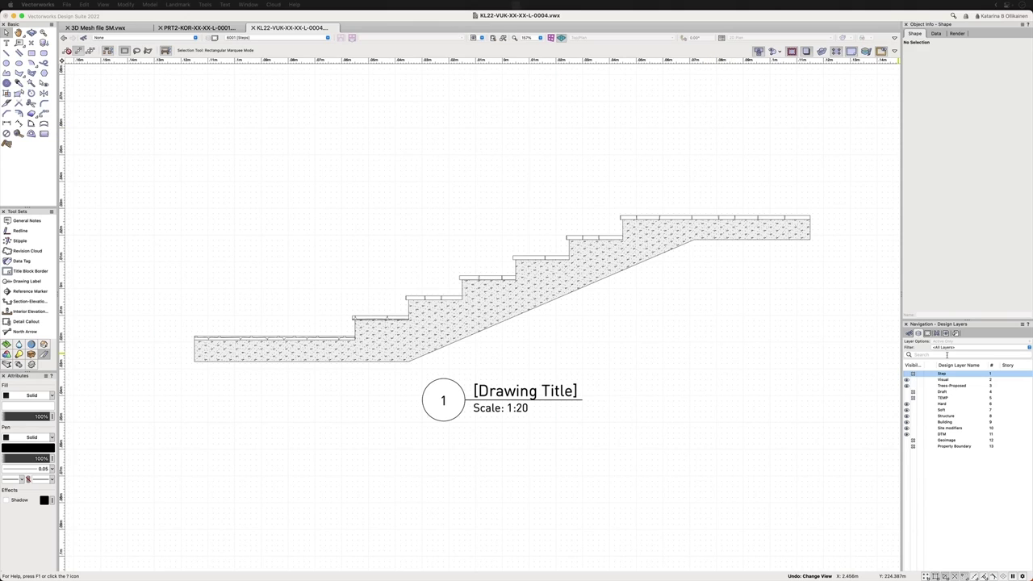
{"action": "left_click", "coordinate": [659, 352]}
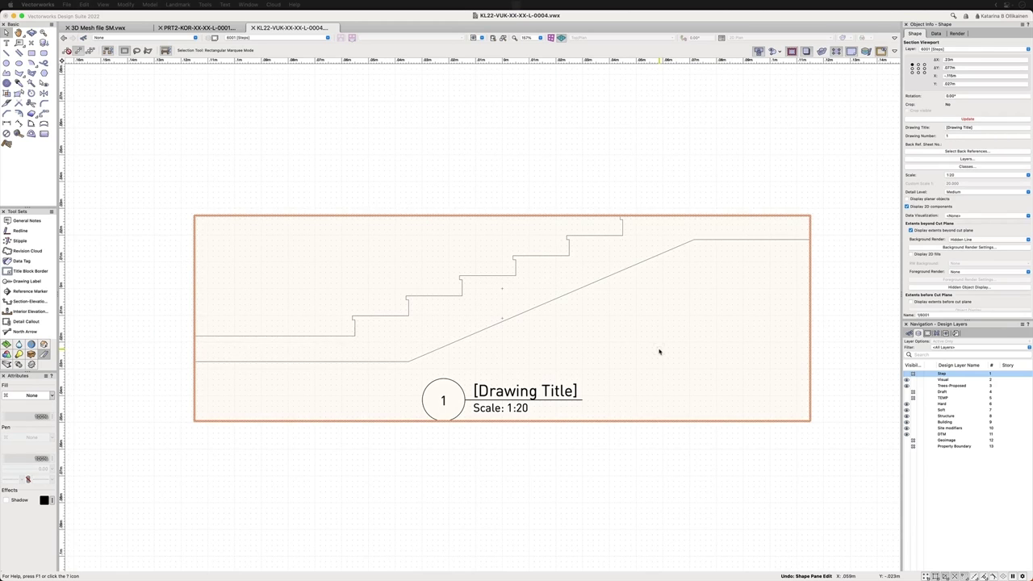
{"action": "double_click", "coordinate": [660, 352]}
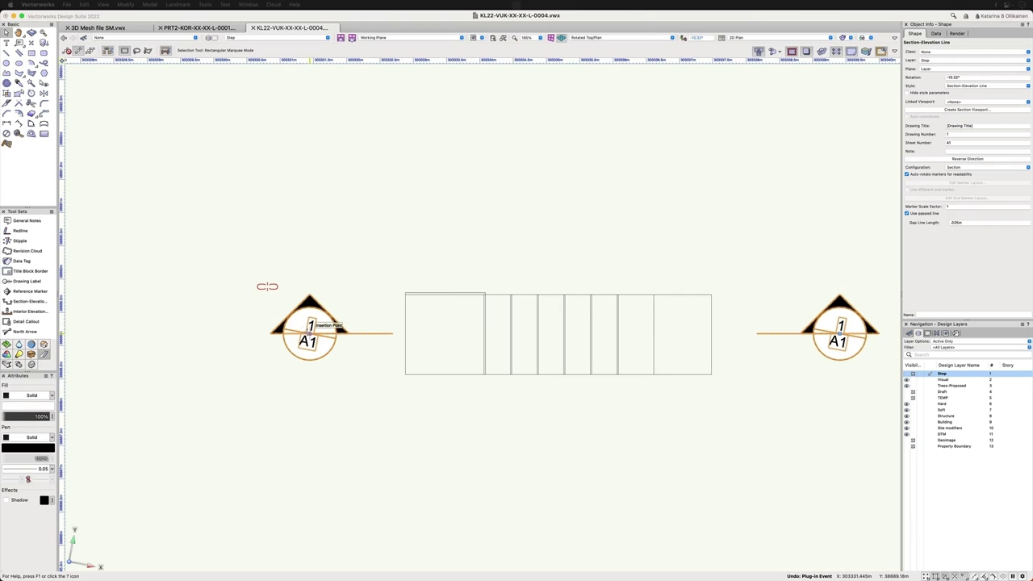
- Delete the section line and markers, select all stair pieces, and orbit from Top view into 3D
{"action": "key", "text": "Delete"}
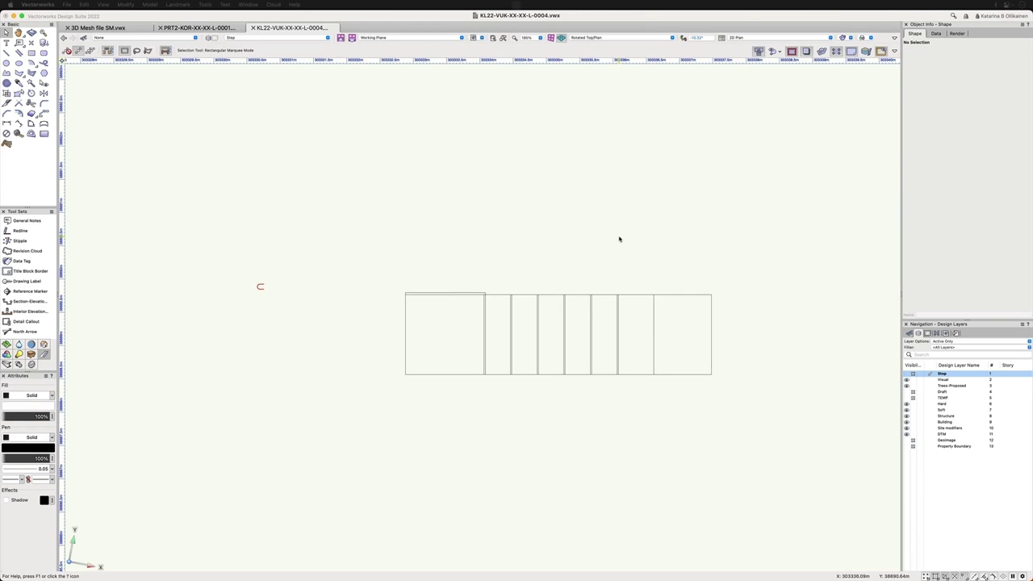
{"action": "left_click_drag", "start_coordinate": [292, 242], "coordinate": [816, 386]}
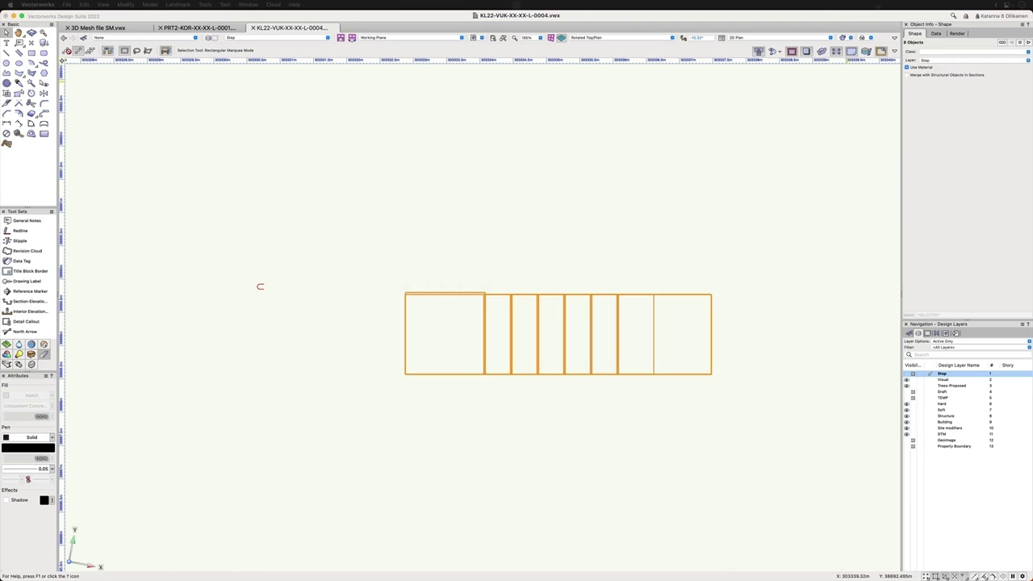
{"action": "left_click", "coordinate": [823, 52]}
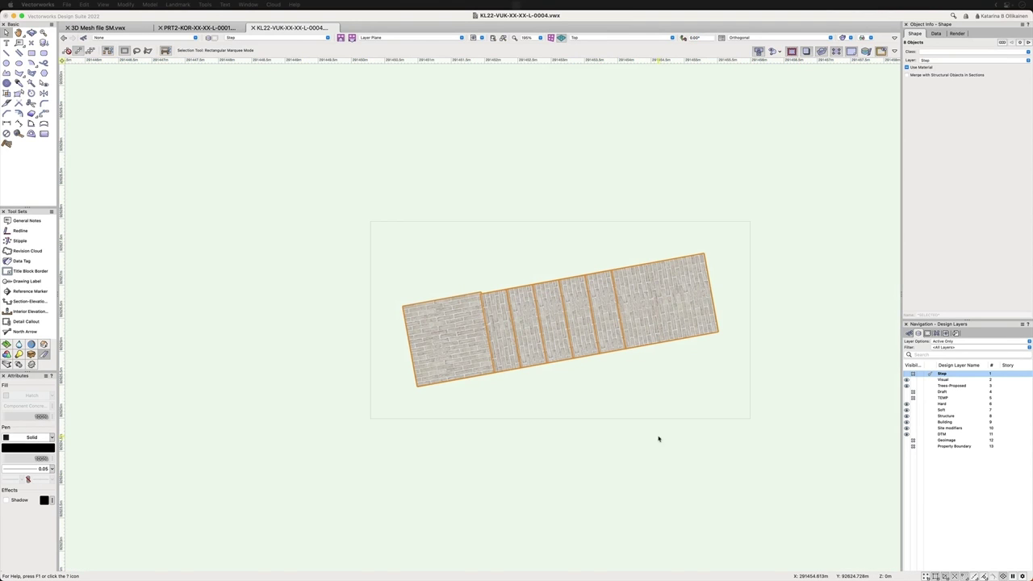
{"action": "key", "text": "shift+c"}
{"action": "left_click_drag", "start_coordinate": [584, 342], "coordinate": [611, 234]}
- Rotate the clip cube around the stair using its gizmo
{"action": "key", "text": "x"}
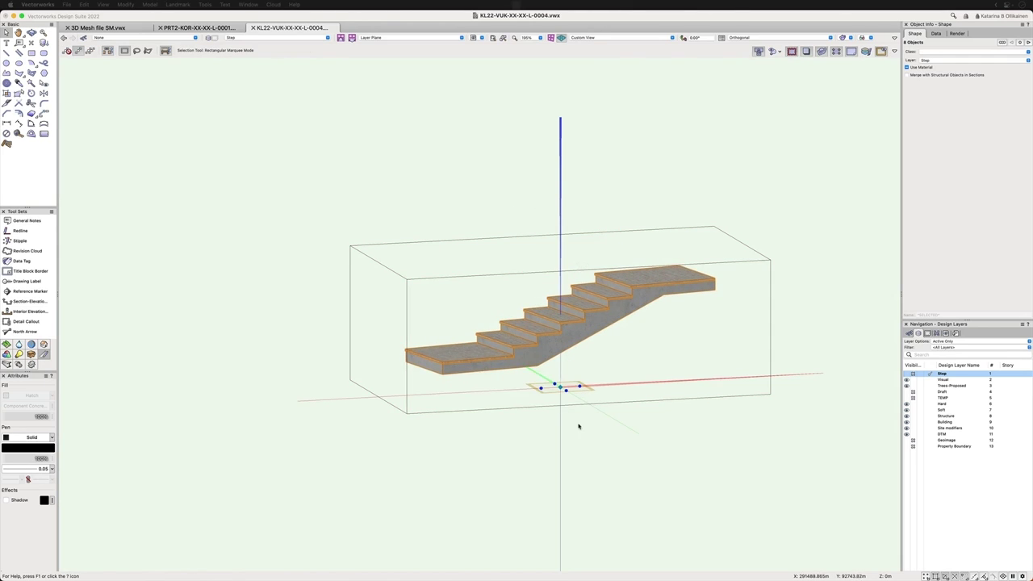
{"action": "left_click", "coordinate": [565, 388]}
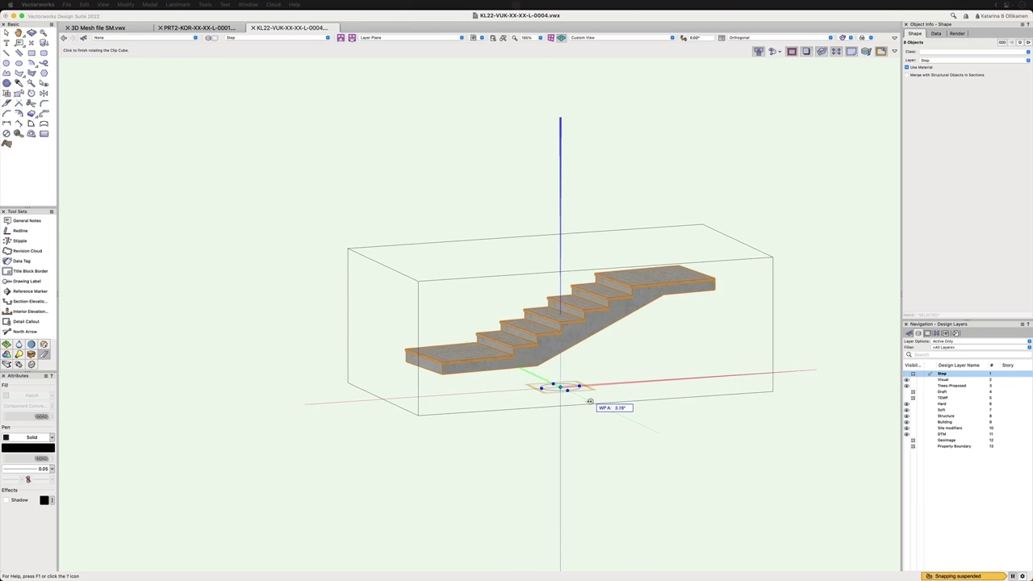
{"action": "left_click", "coordinate": [590, 401]}
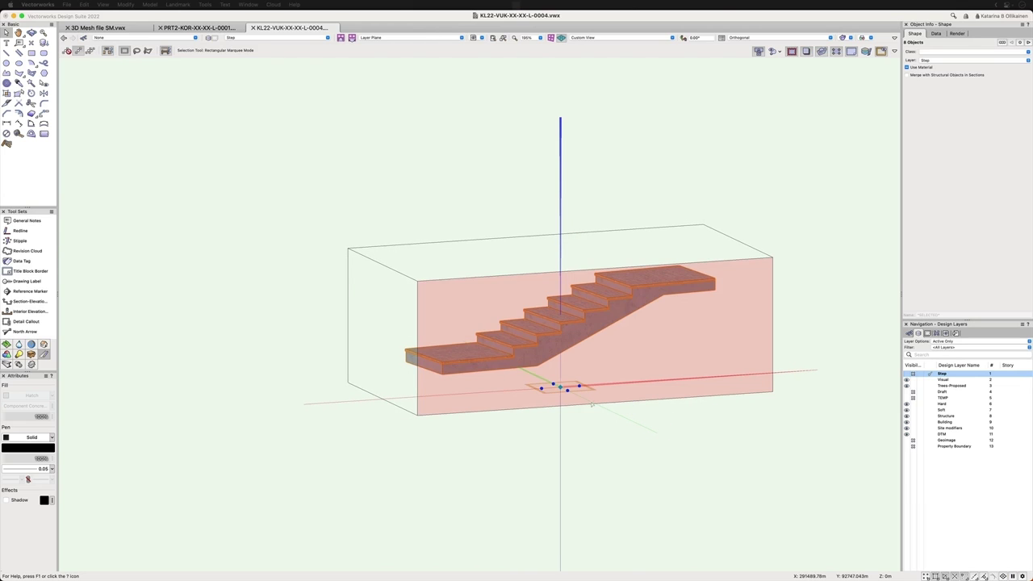
- Move a clip-cube face inward to cut through the stair and bring up Create Section Viewport
{"action": "left_click", "coordinate": [563, 348]}
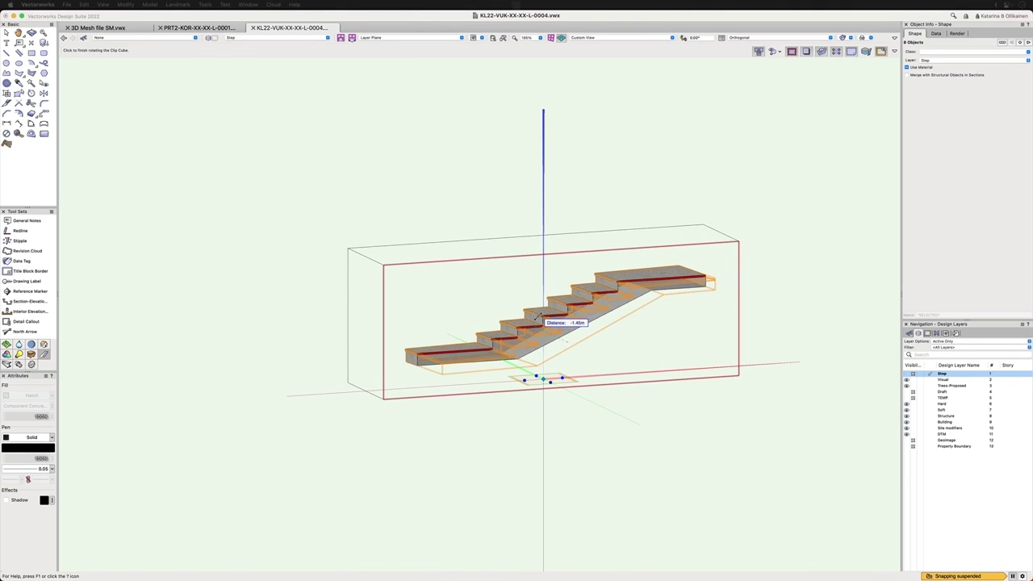
{"action": "left_click", "coordinate": [539, 319]}
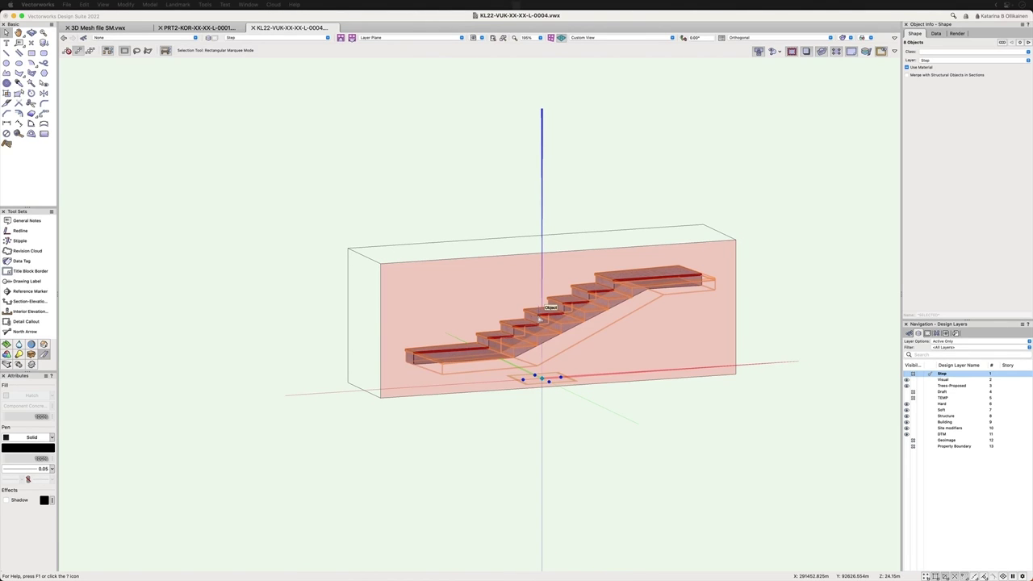
{"action": "right_click", "coordinate": [540, 320]}
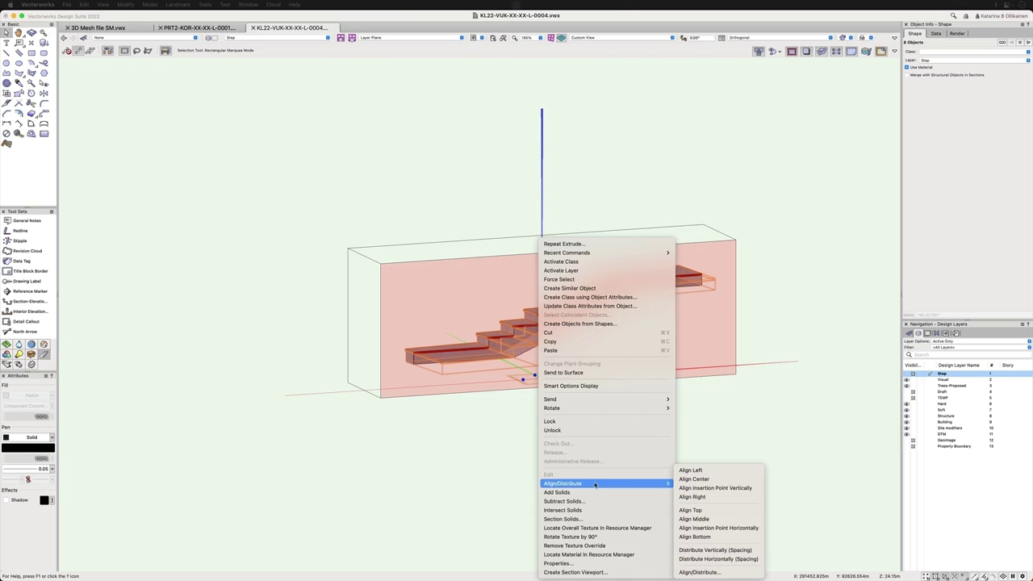
{"action": "mouse_move", "coordinate": [597, 573]}
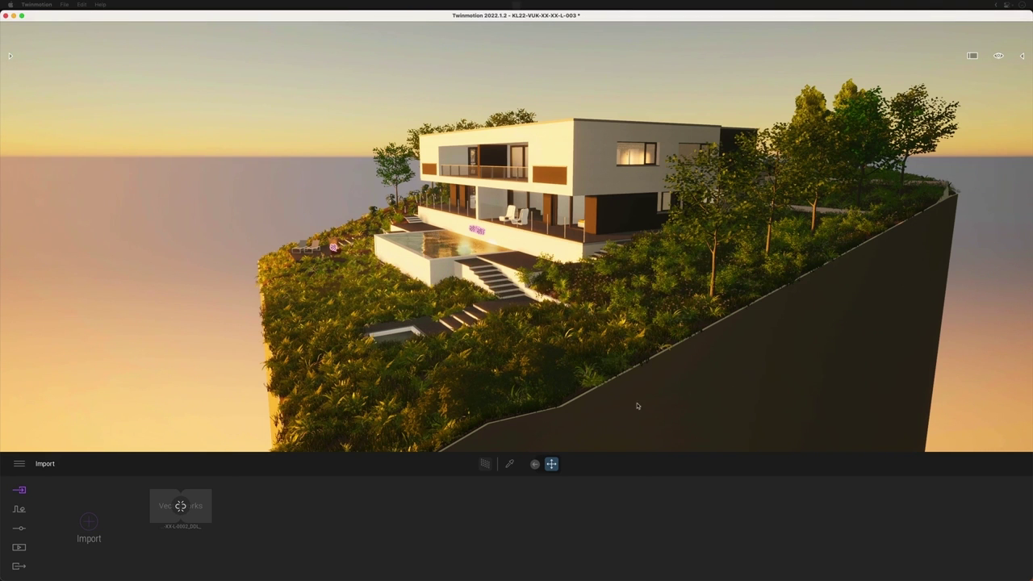
{"action": "scroll", "coordinate": [646, 364], "scroll_direction": "down", "scroll_amount": 3}
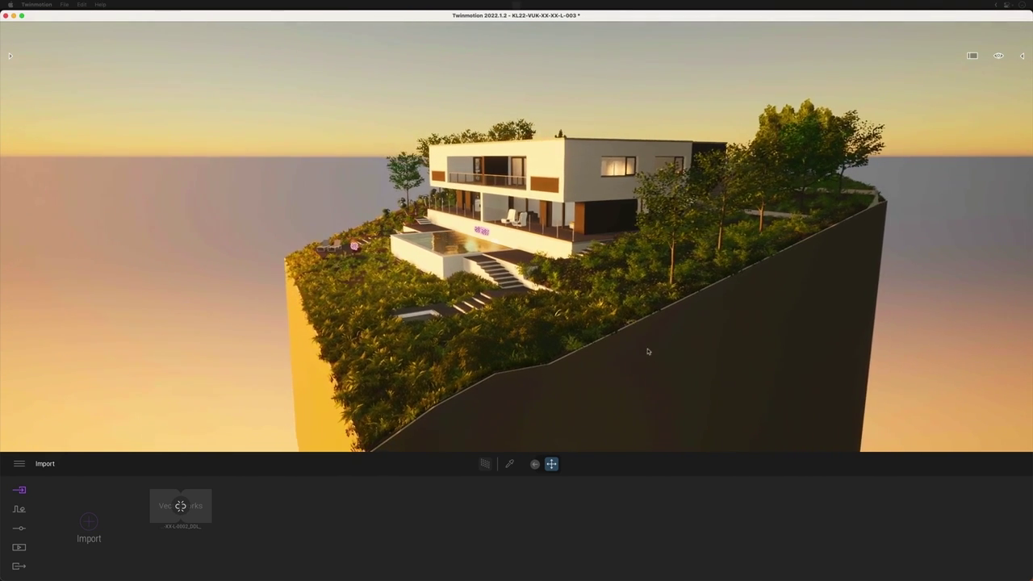
{"action": "scroll", "coordinate": [563, 369], "scroll_direction": "up", "scroll_amount": 3}
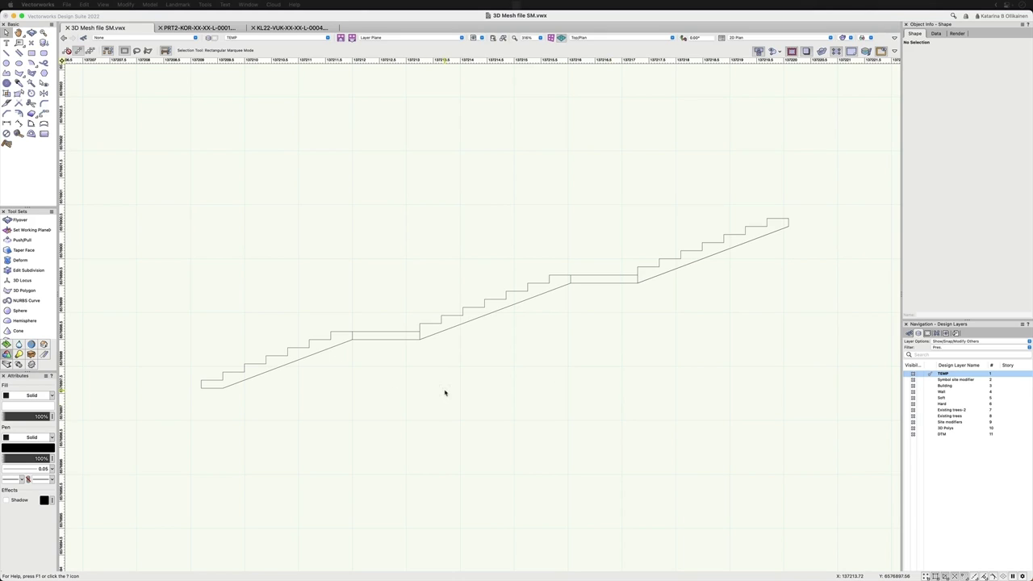
- In Left view, rotate all three stair extrudes -90° about the stair corner
{"action": "key", "text": "shift+c"}
{"action": "left_click_drag", "start_coordinate": [420, 339], "coordinate": [534, 444]}
{"action": "key", "text": "4"}
{"action": "key", "text": "r"}
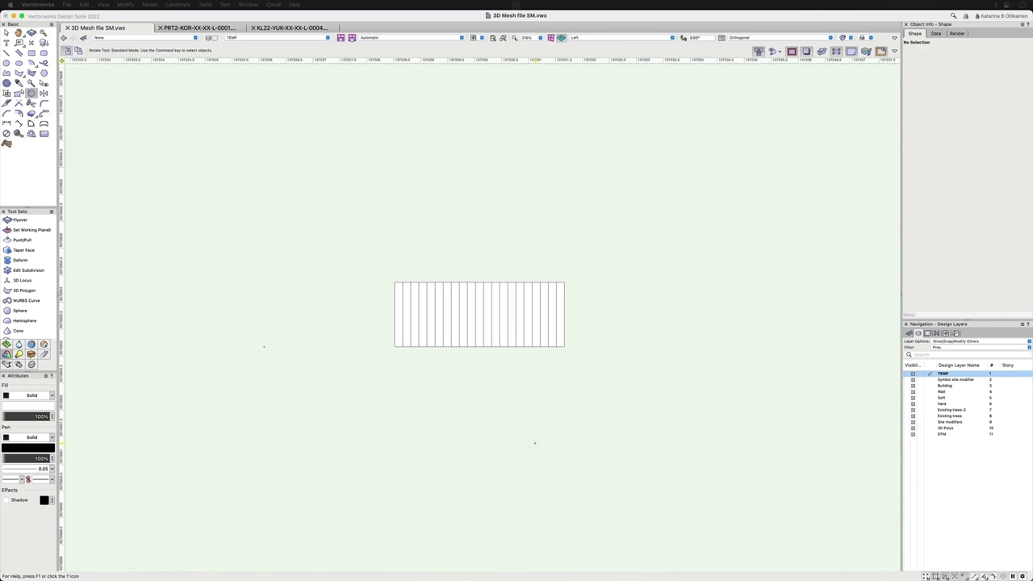
{"action": "key", "text": "super+a"}
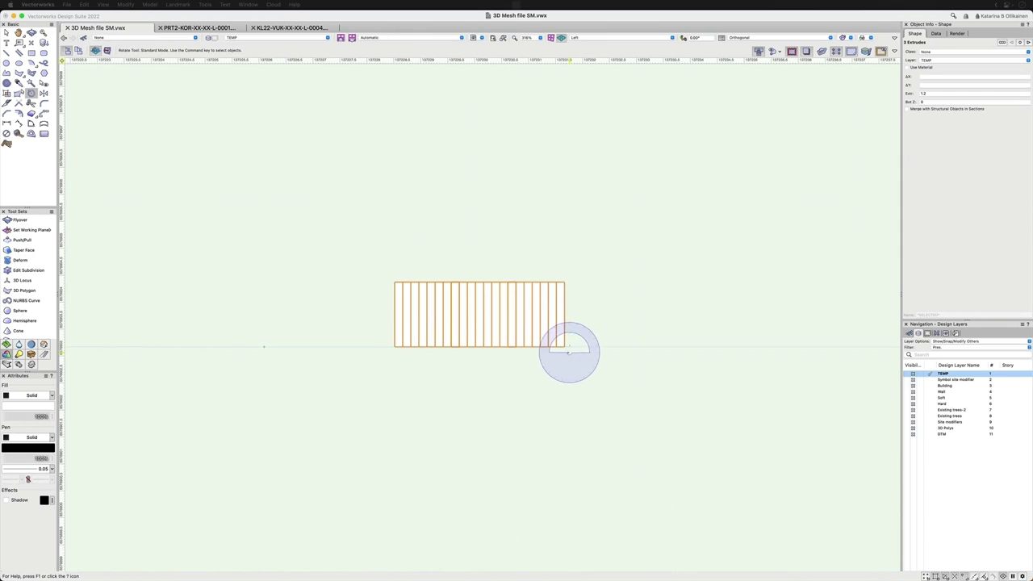
{"action": "left_click", "coordinate": [563, 347]}
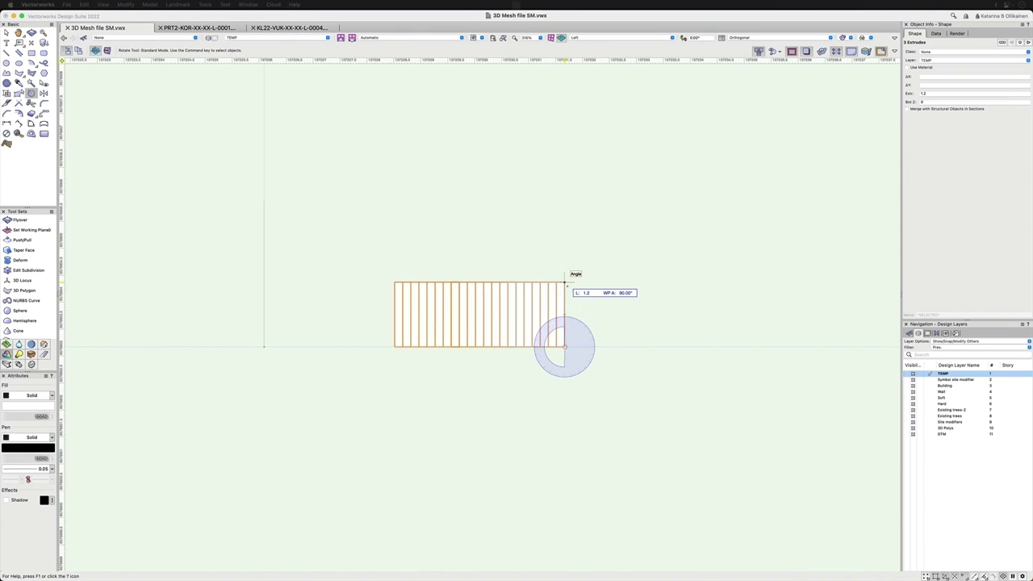
{"action": "left_click", "coordinate": [572, 276]}
{"action": "left_click", "coordinate": [617, 347]}
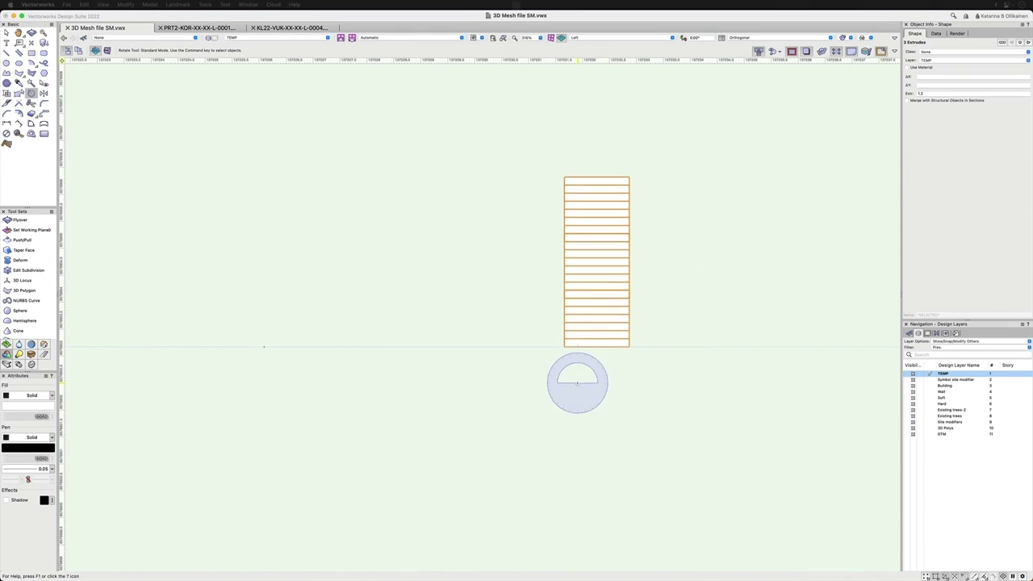
- Return to Top/Plan view and select the left stair segment
{"action": "key", "text": "super+5"}
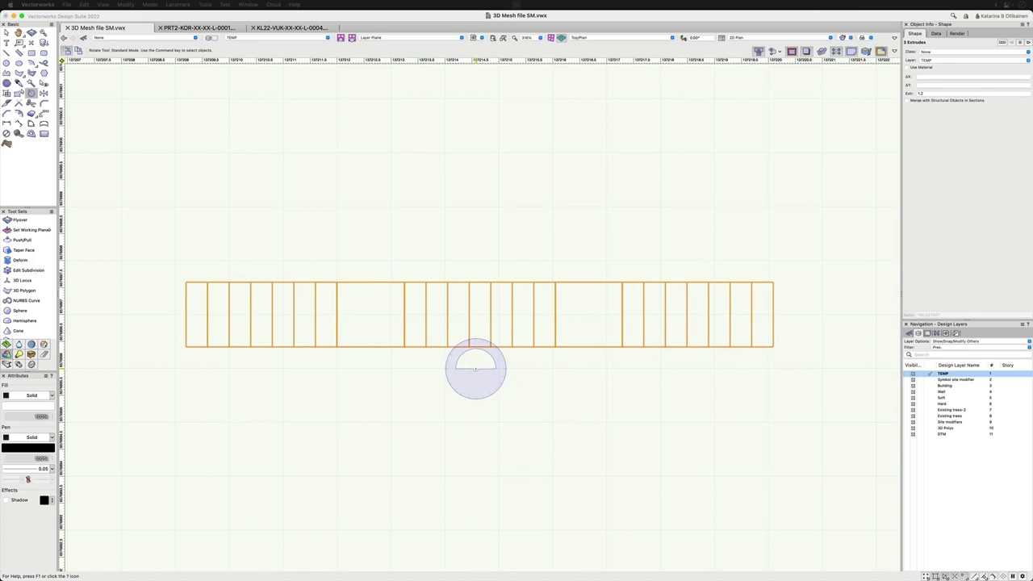
{"action": "key", "text": "x"}
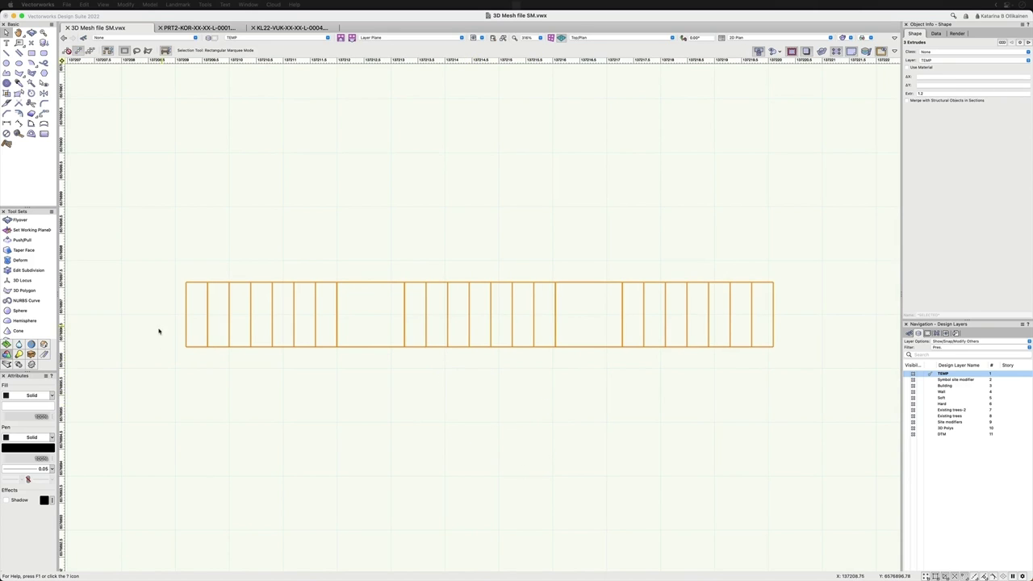
{"action": "left_click", "coordinate": [371, 416]}
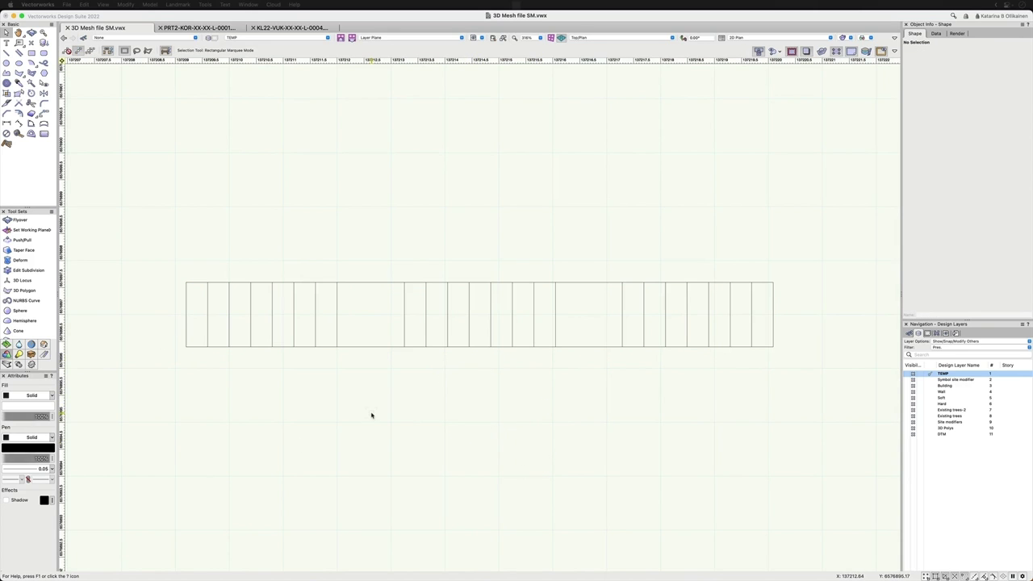
{"action": "left_click", "coordinate": [231, 303]}
{"action": "left_click", "coordinate": [230, 303]}
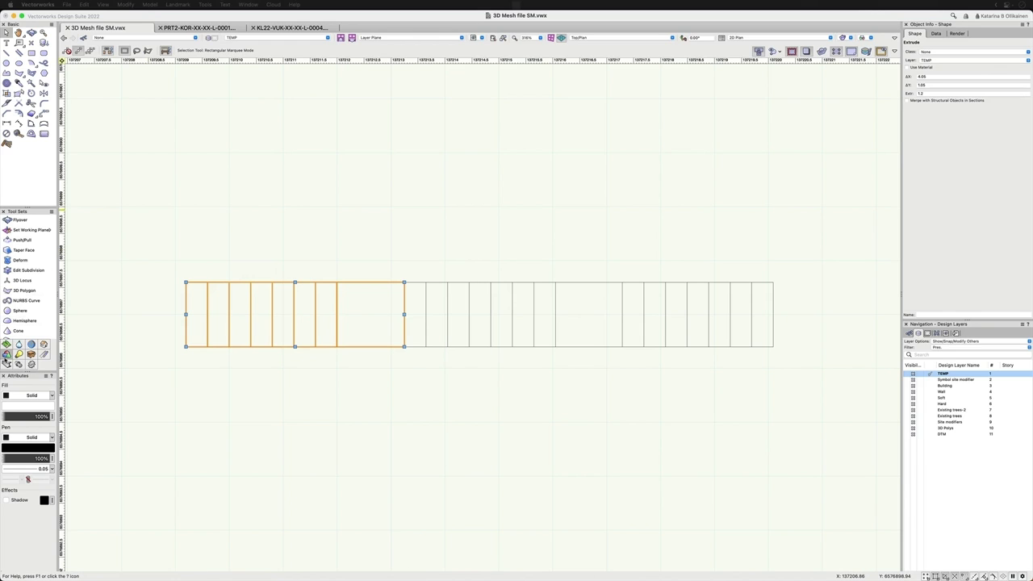
- With Deform in Bend Solid mode, bend the left stair flight 60° upward
{"action": "left_click", "coordinate": [35, 262]}
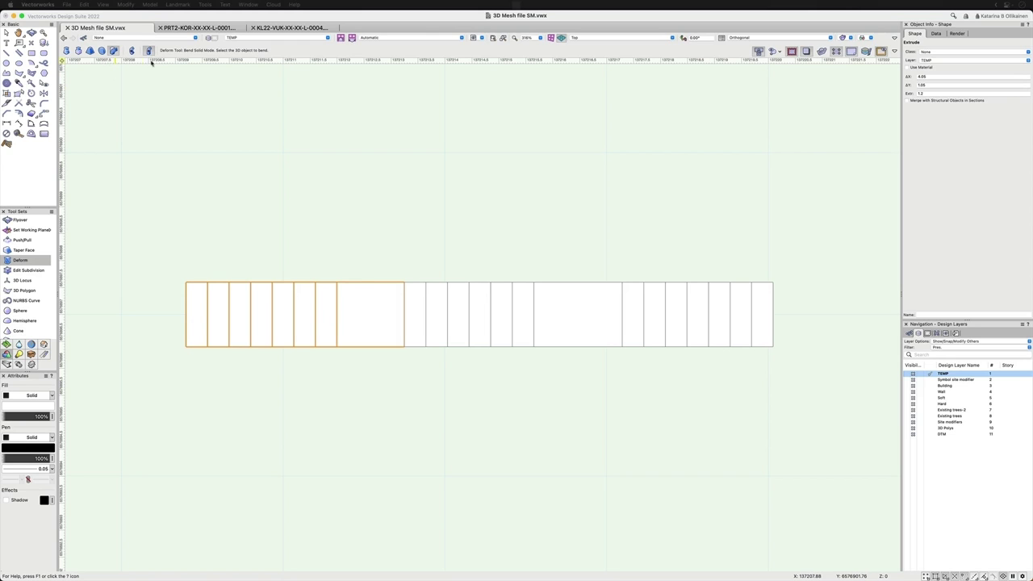
{"action": "left_click", "coordinate": [186, 317]}
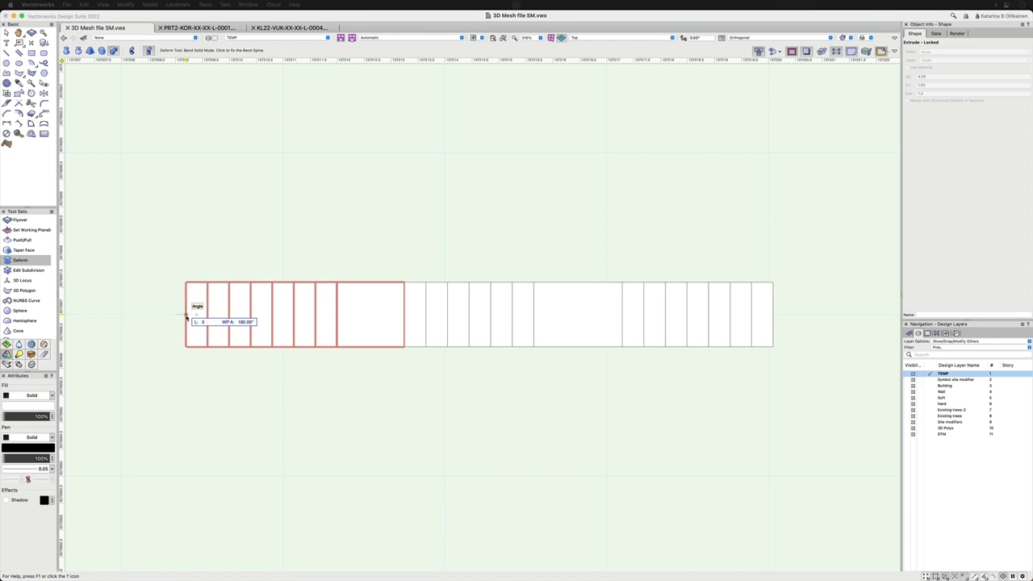
{"action": "left_click", "coordinate": [186, 318]}
{"action": "left_click", "coordinate": [187, 317]}
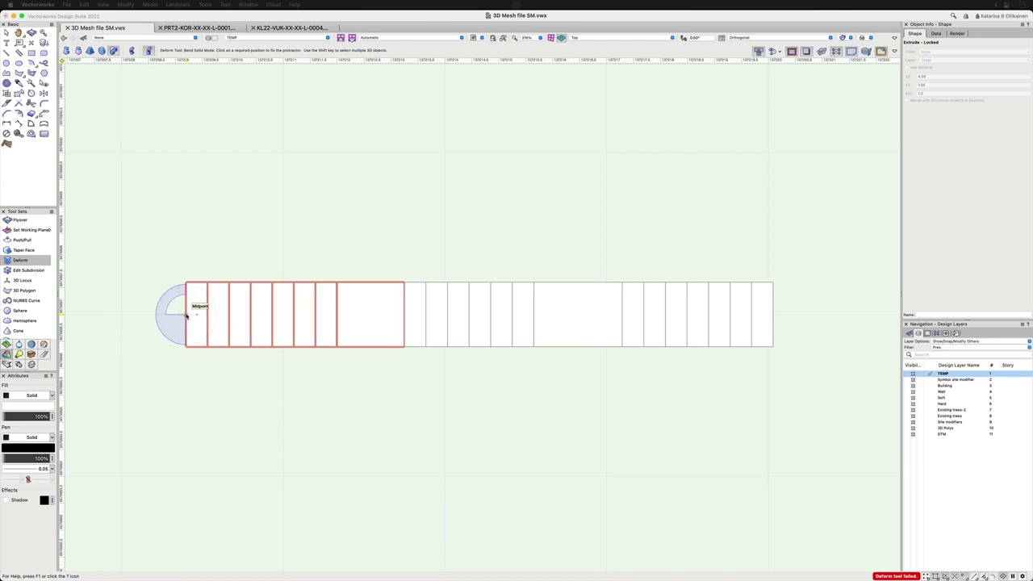
{"action": "left_click", "coordinate": [186, 317]}
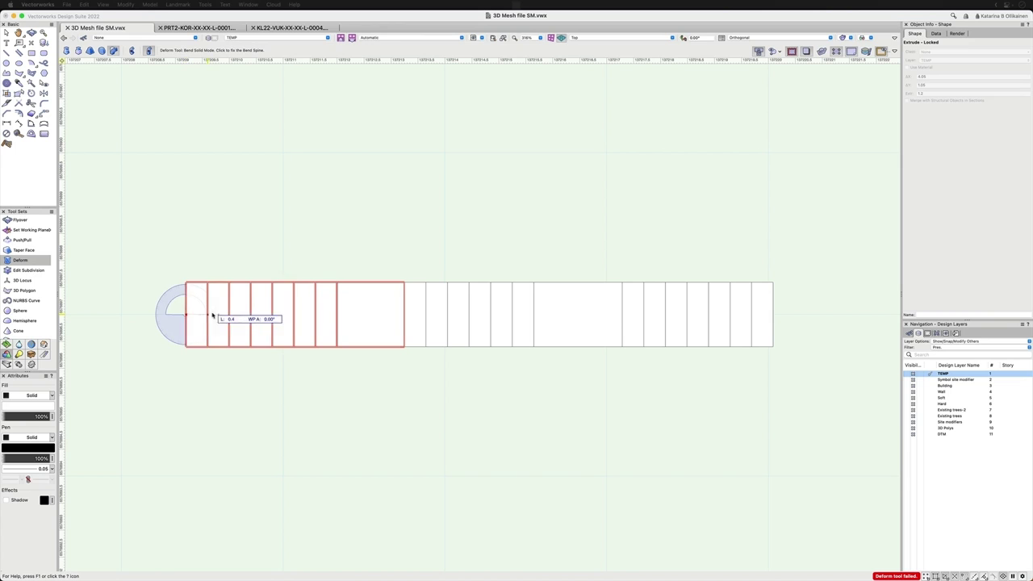
{"action": "left_click", "coordinate": [337, 316]}
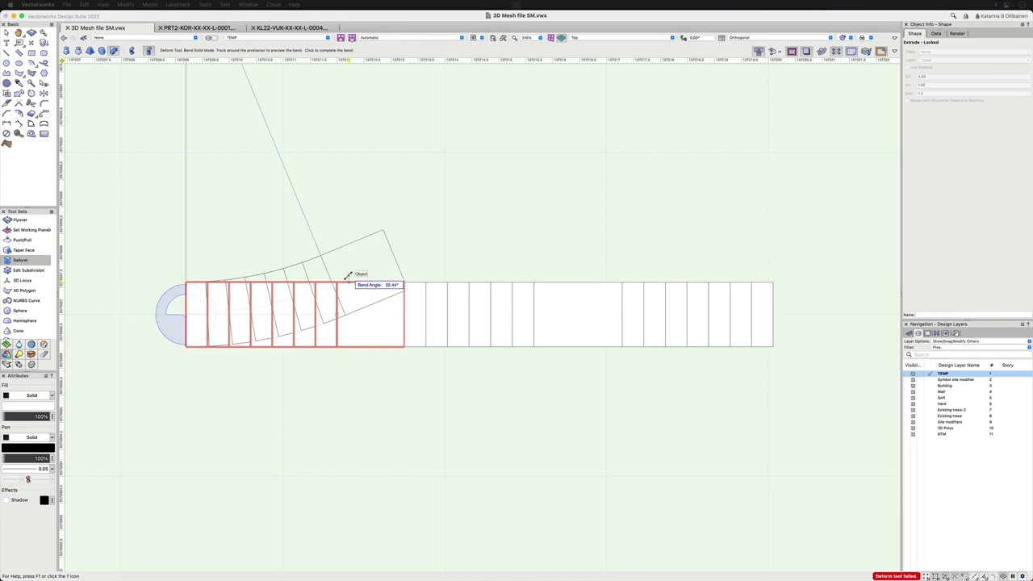
{"action": "left_click", "coordinate": [329, 236]}
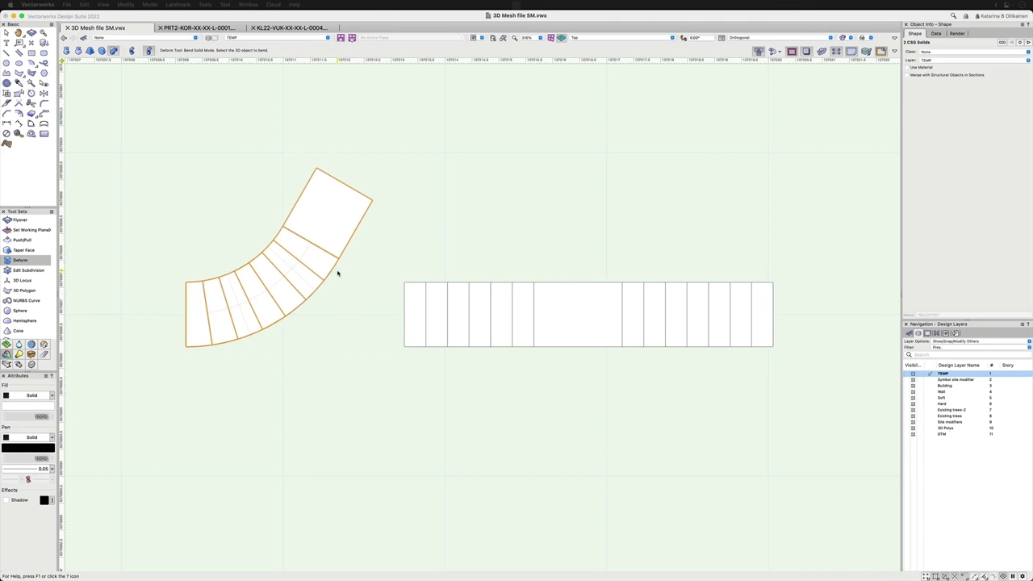
- Bend the middle flight about -42° downward and the right flight upward
{"action": "left_click", "coordinate": [416, 315]}
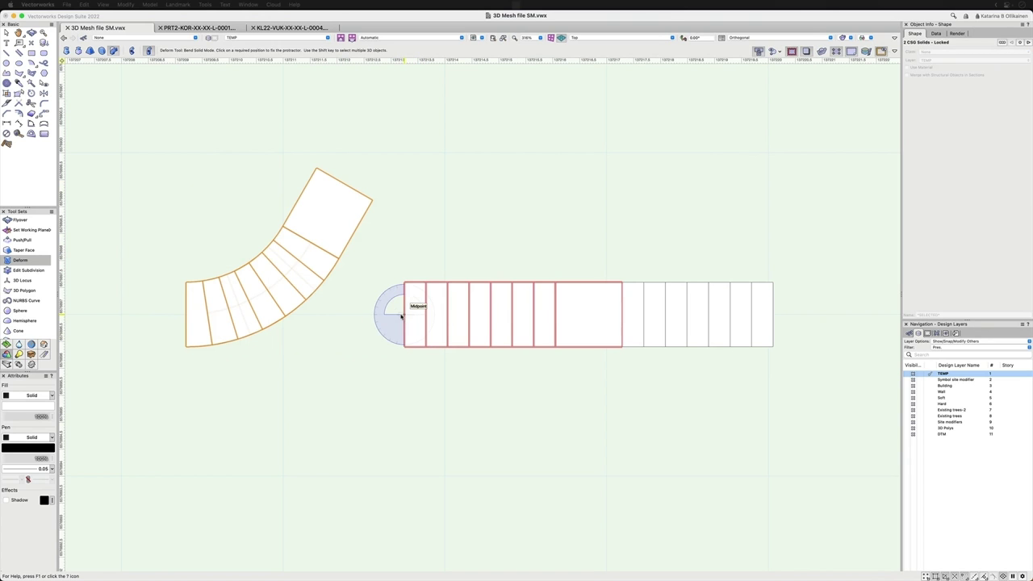
{"action": "left_click", "coordinate": [401, 316]}
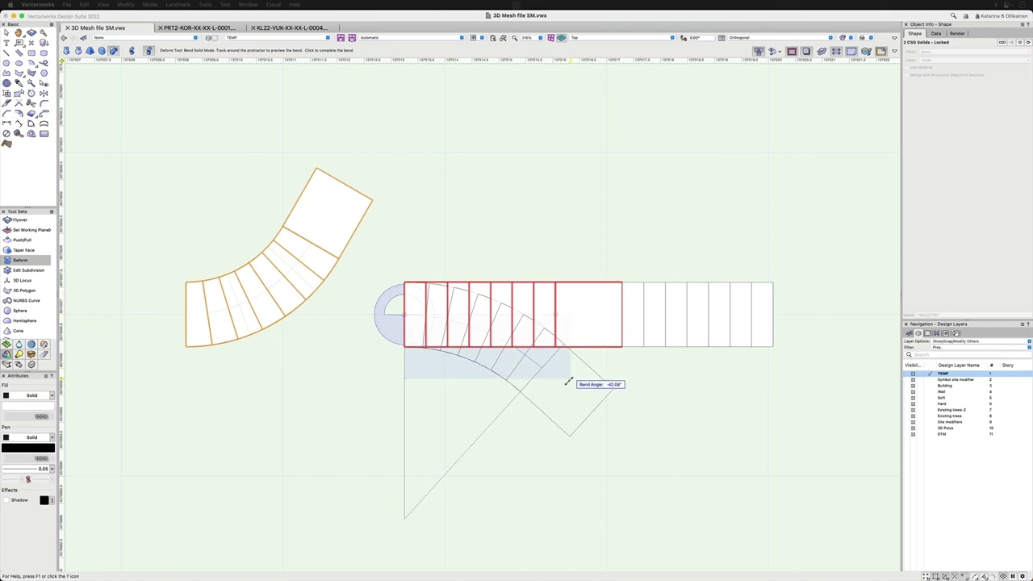
{"action": "left_click", "coordinate": [550, 406]}
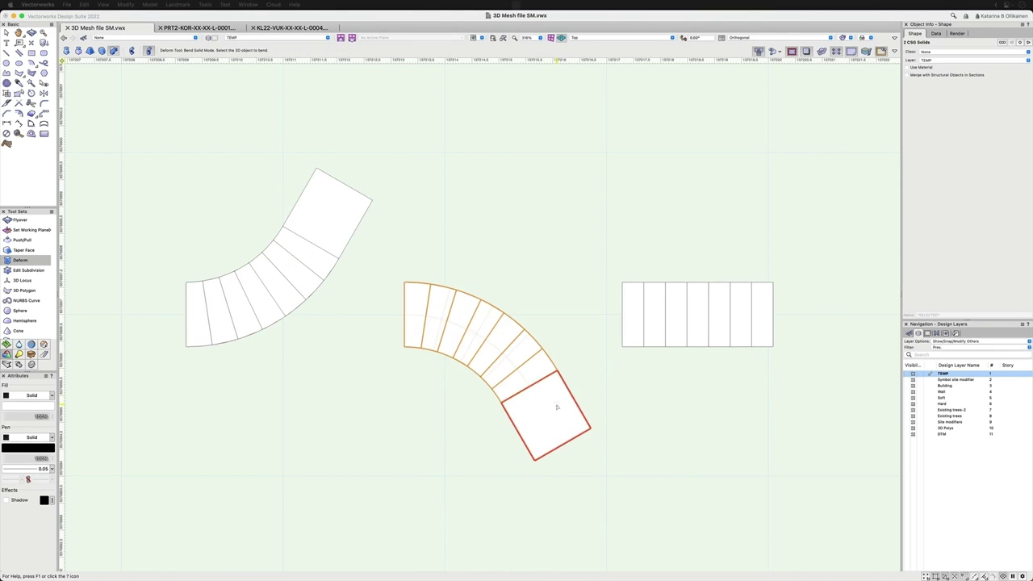
{"action": "left_click", "coordinate": [682, 345]}
{"action": "left_click", "coordinate": [623, 314]}
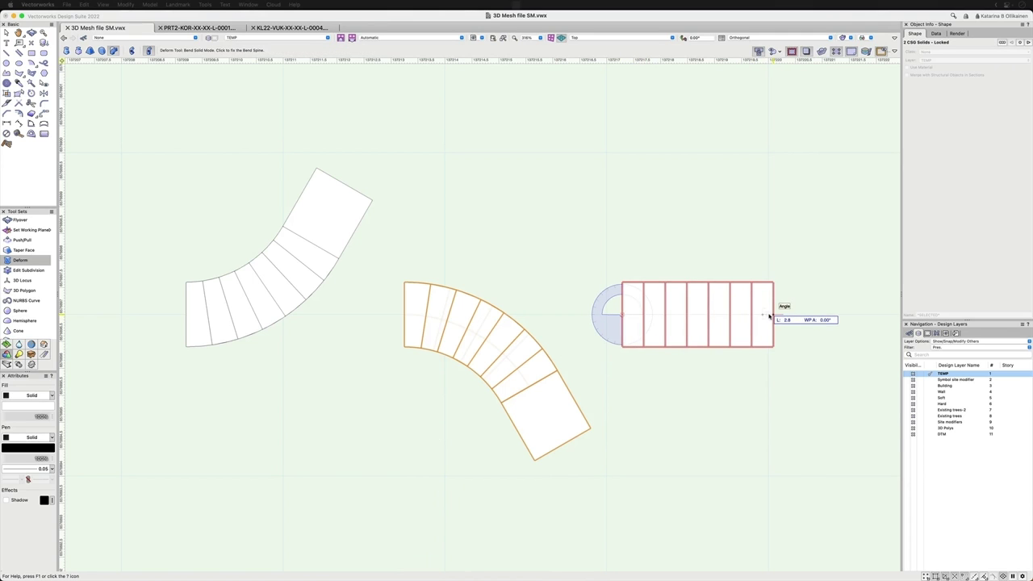
{"action": "left_click", "coordinate": [769, 316]}
{"action": "left_click", "coordinate": [776, 228]}
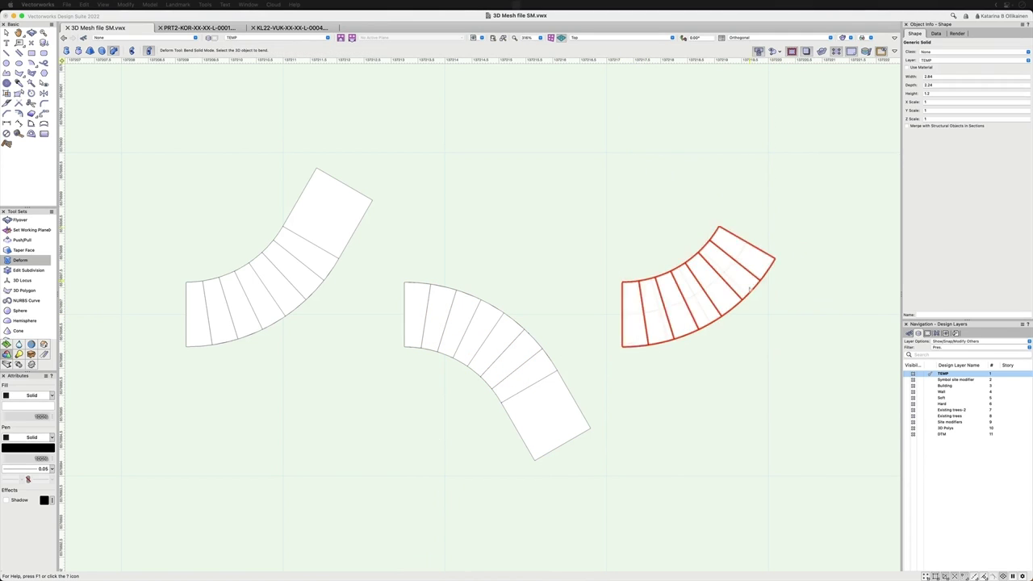
- Move the middle bent flight by points onto the left flight's end
{"action": "key", "text": "x"}
{"action": "left_click", "coordinate": [669, 388]}
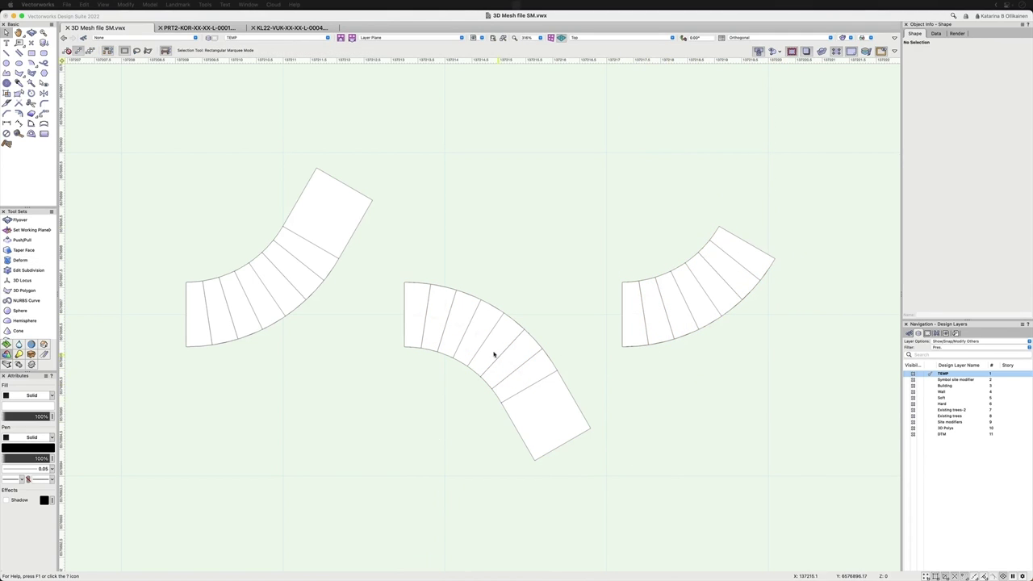
{"action": "scroll", "coordinate": [512, 459], "scroll_direction": "down", "scroll_amount": 5}
{"action": "left_click", "coordinate": [515, 420]}
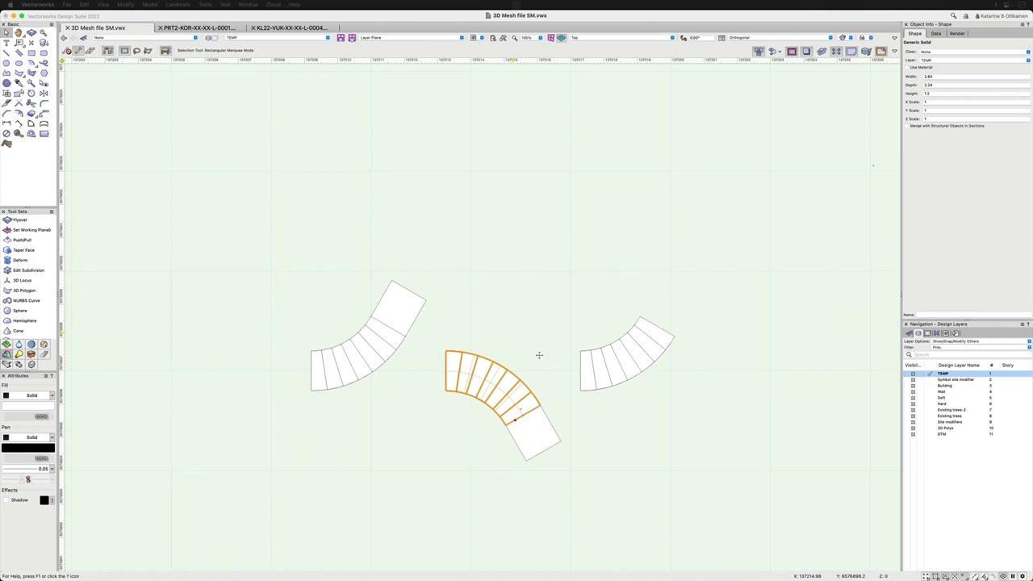
{"action": "left_click", "coordinate": [535, 431], "text": "shift"}
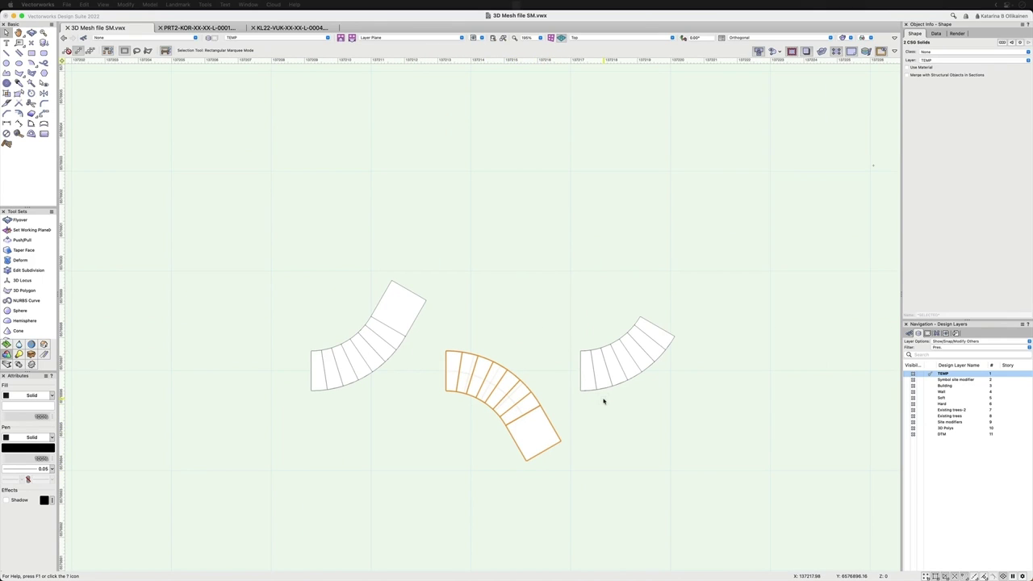
{"action": "key", "text": "m"}
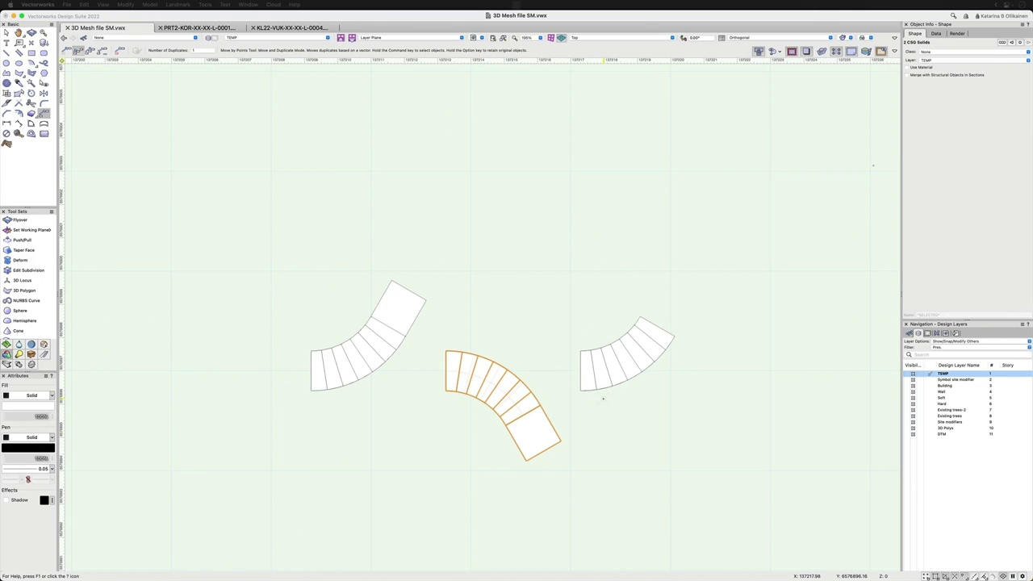
{"action": "left_click", "coordinate": [446, 391]}
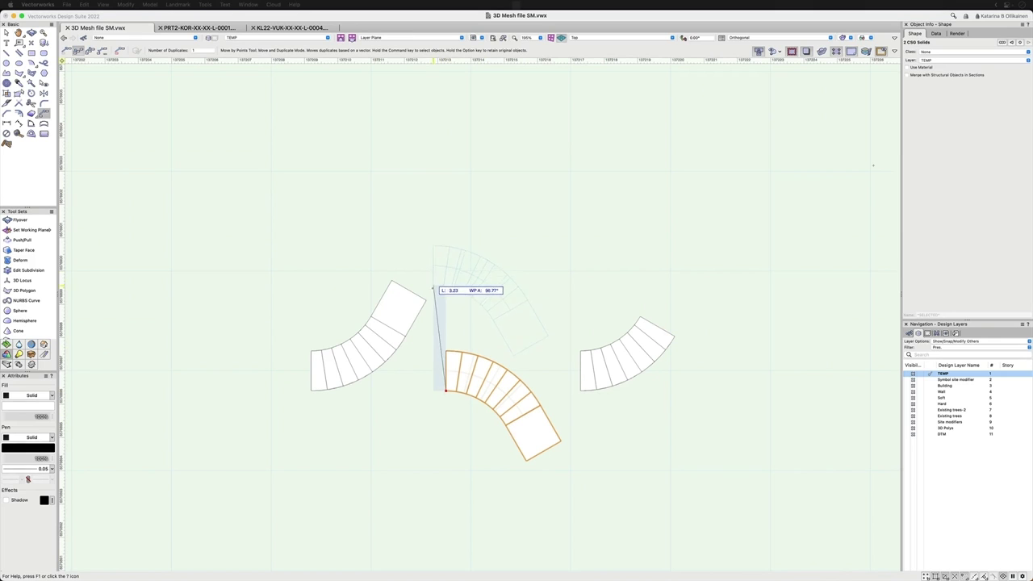
{"action": "left_click", "coordinate": [428, 301]}
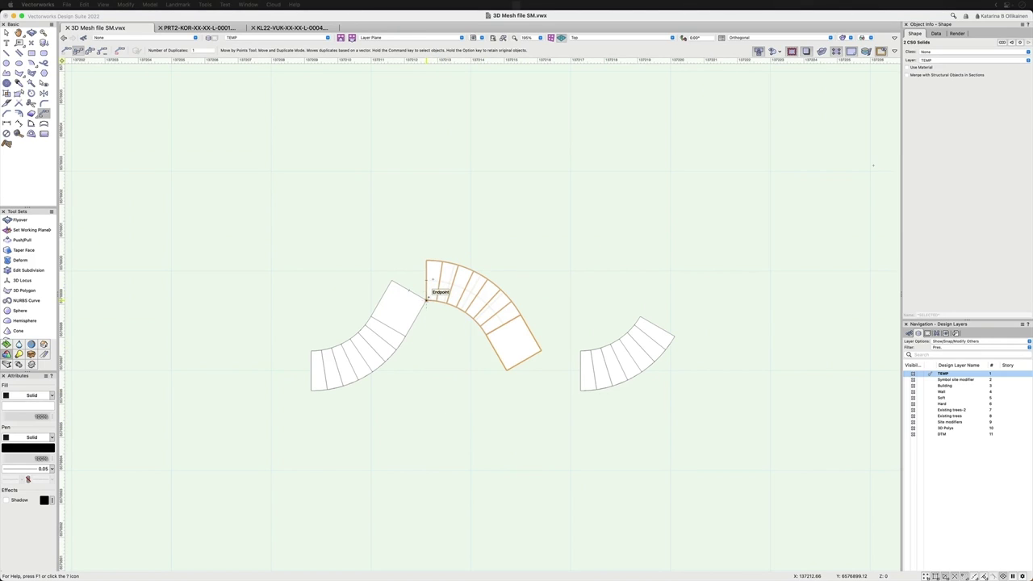
- Rotate the middle flight about the joint to align with the left flight
{"action": "key", "text": "shift+7"}
{"action": "left_click", "coordinate": [427, 300]}
{"action": "left_click", "coordinate": [426, 266]}
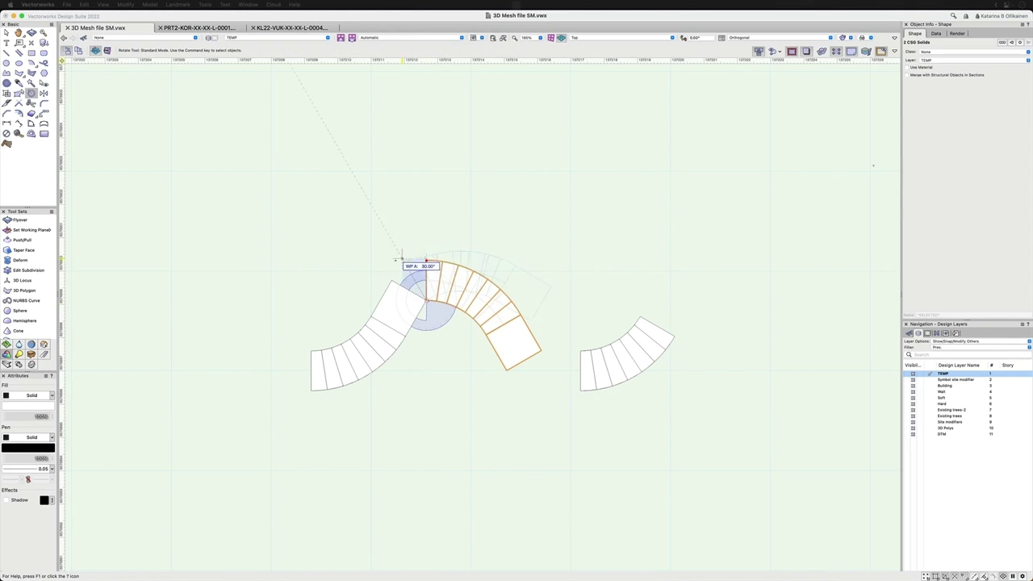
{"action": "left_click", "coordinate": [398, 282]}
- Move the right bent flight by points onto the stair's top end
{"action": "key", "text": "x"}
{"action": "left_click", "coordinate": [612, 351]}
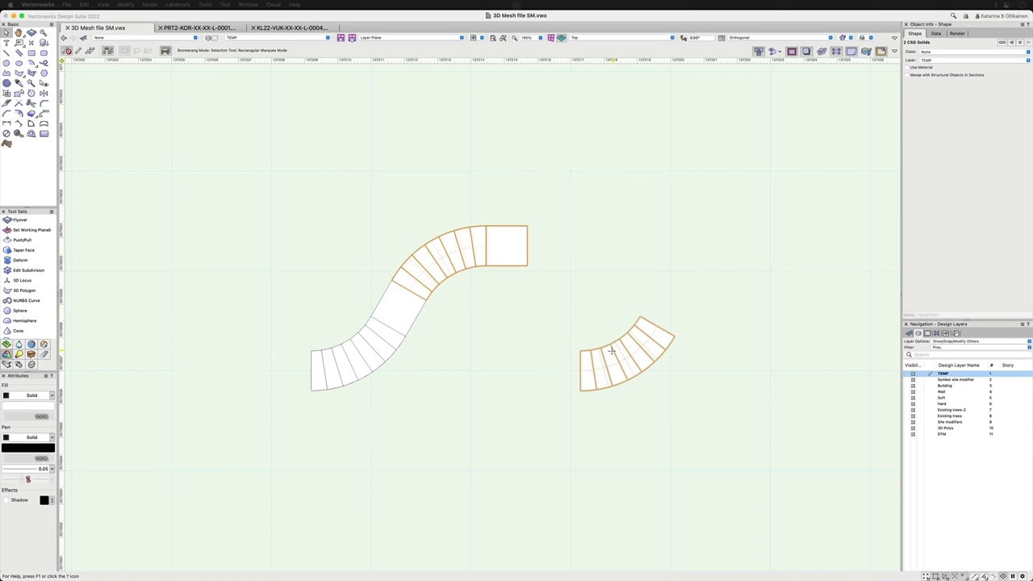
{"action": "key", "text": "m"}
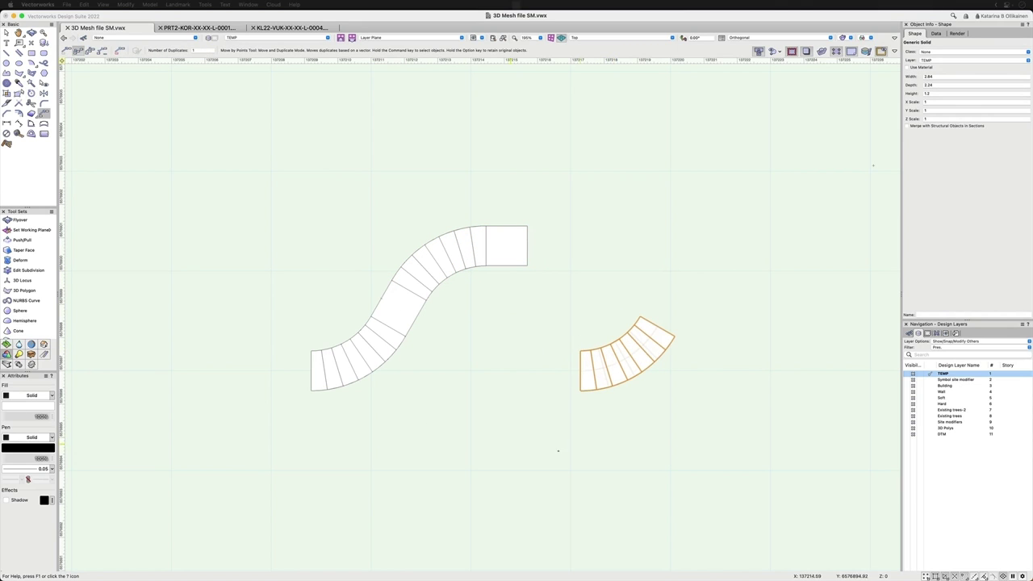
{"action": "left_click", "coordinate": [580, 390]}
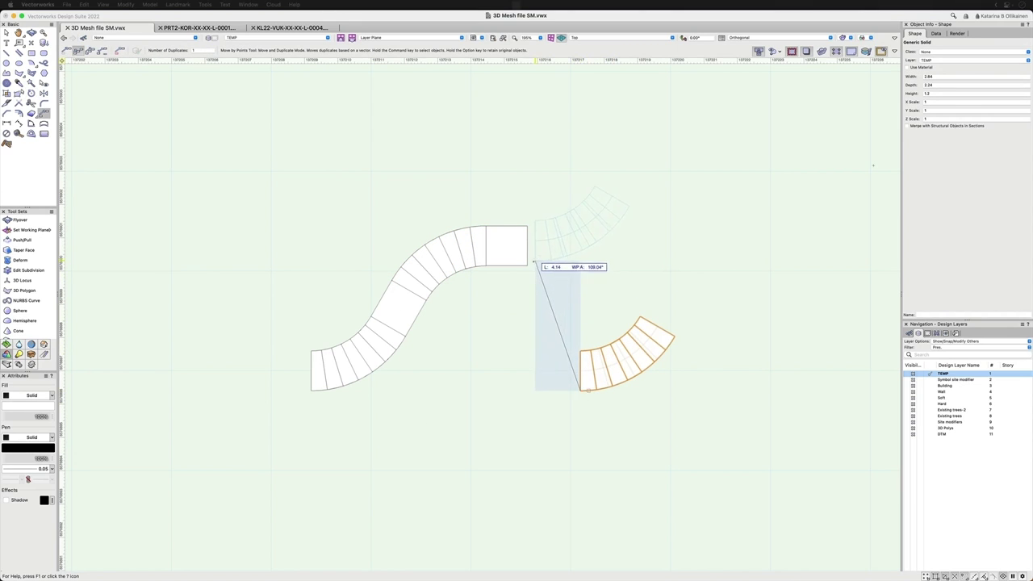
{"action": "left_click", "coordinate": [528, 265]}
- Orbit the S-curved stair into 3D and zoom in on the treads rising along both curves
{"action": "key", "text": "shift+c"}
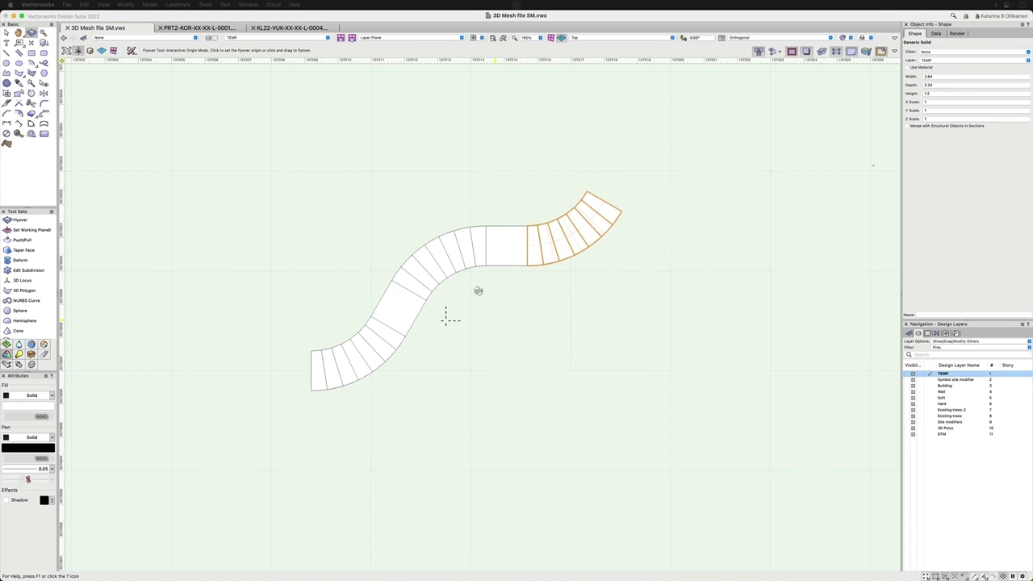
{"action": "left_click_drag", "start_coordinate": [408, 373], "coordinate": [436, 256]}
{"action": "left_click_drag", "start_coordinate": [521, 358], "coordinate": [488, 363]}
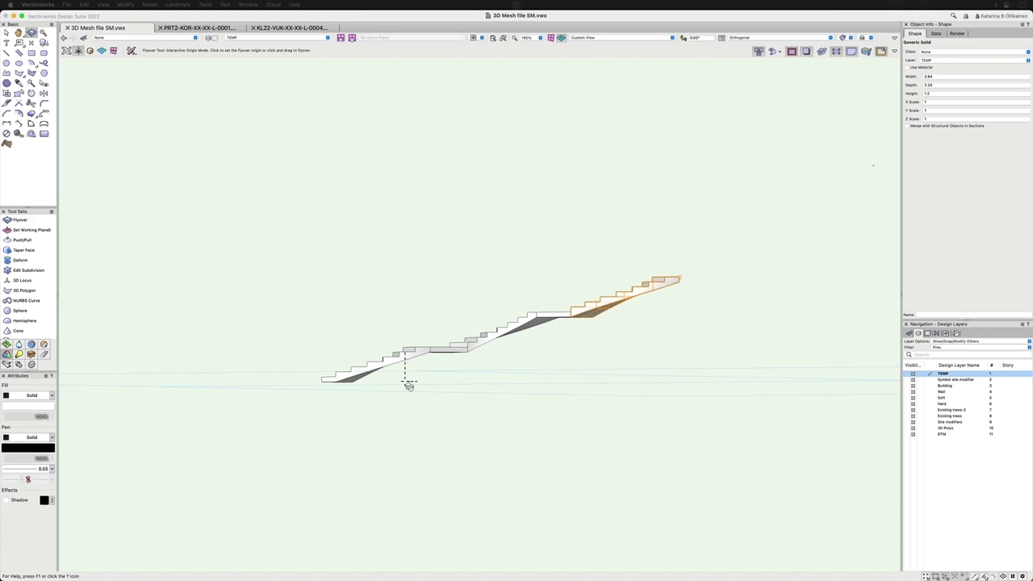
{"action": "left_click_drag", "start_coordinate": [409, 386], "coordinate": [465, 417]}
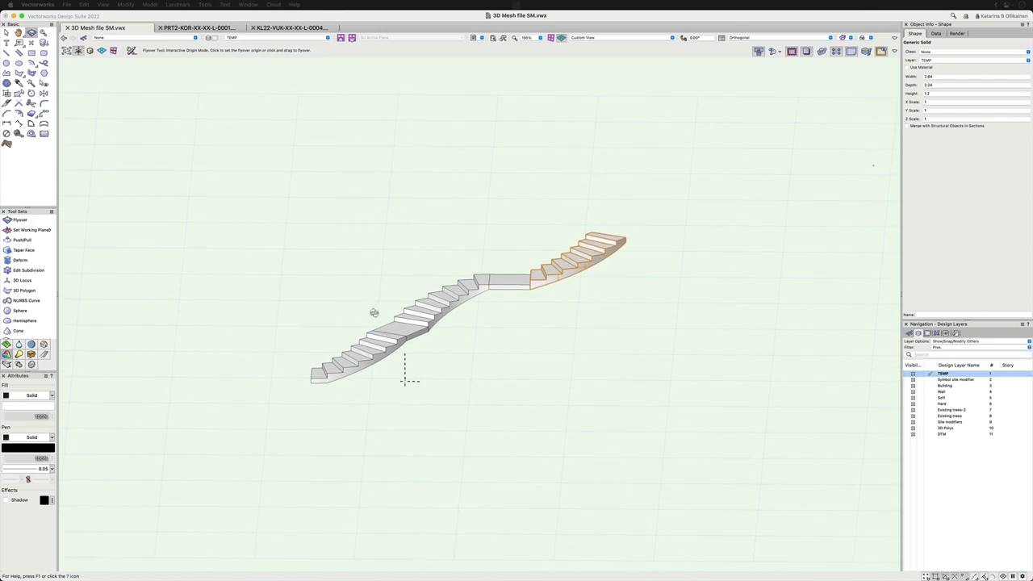
{"action": "scroll", "coordinate": [371, 312], "scroll_direction": "up", "scroll_amount": 2}
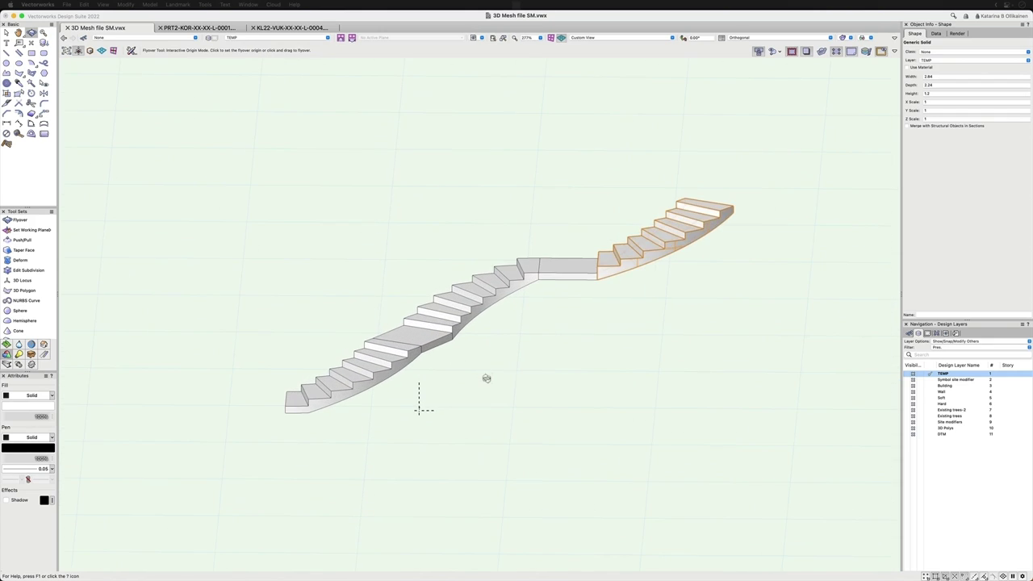
{"action": "scroll", "coordinate": [487, 378], "scroll_direction": "up", "scroll_amount": 2}
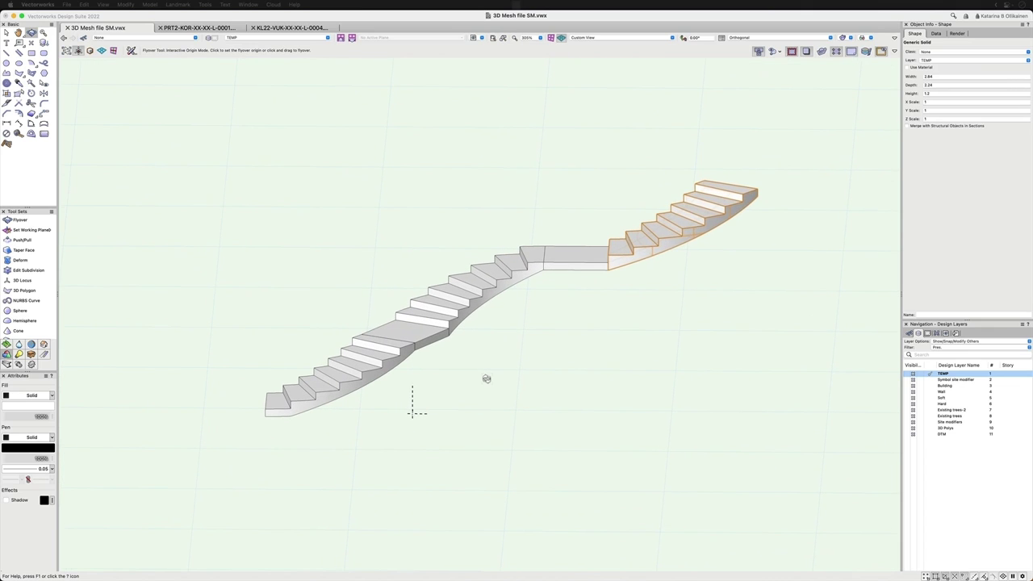